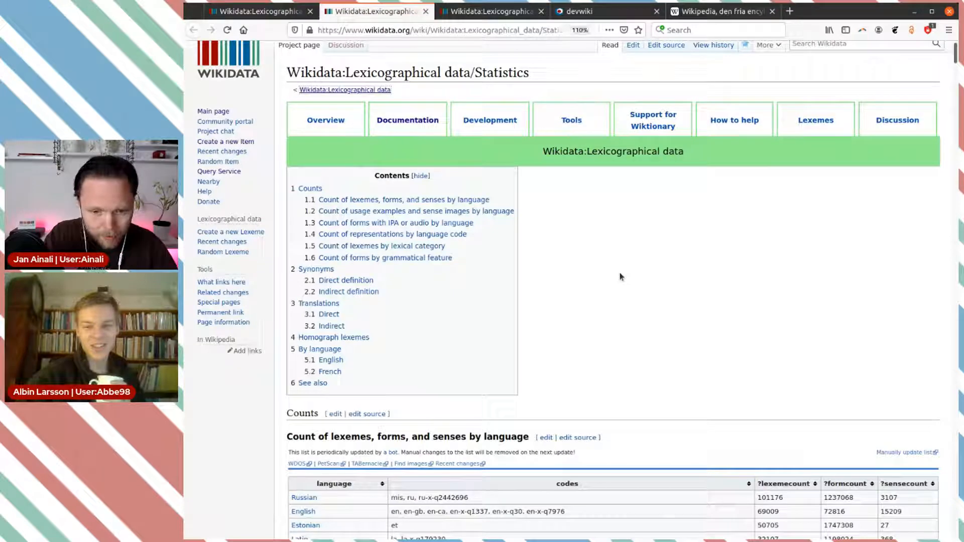
Examine the table counting lexemes, forms and senses by language on the lexicographical data statistics page.
key("ctrl+plus")
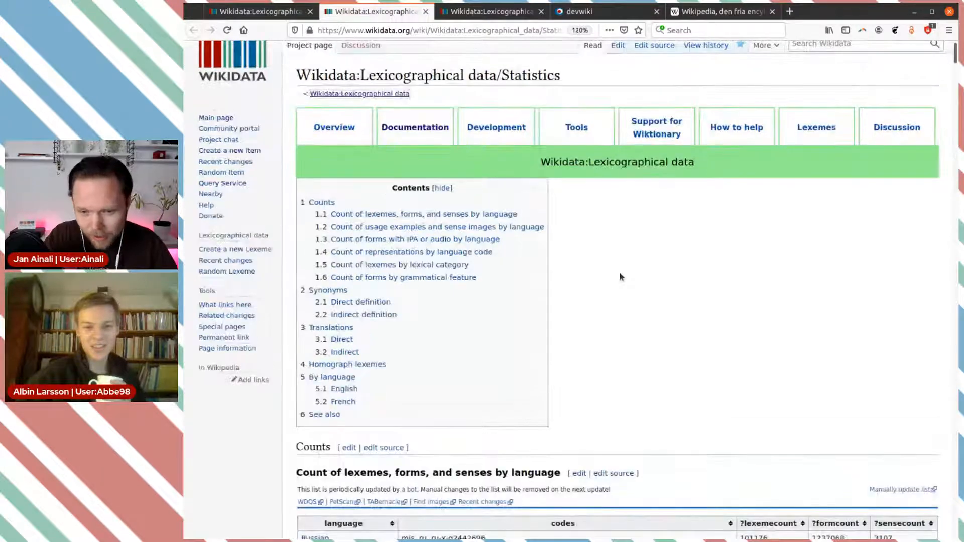
key("ctrl+plus")
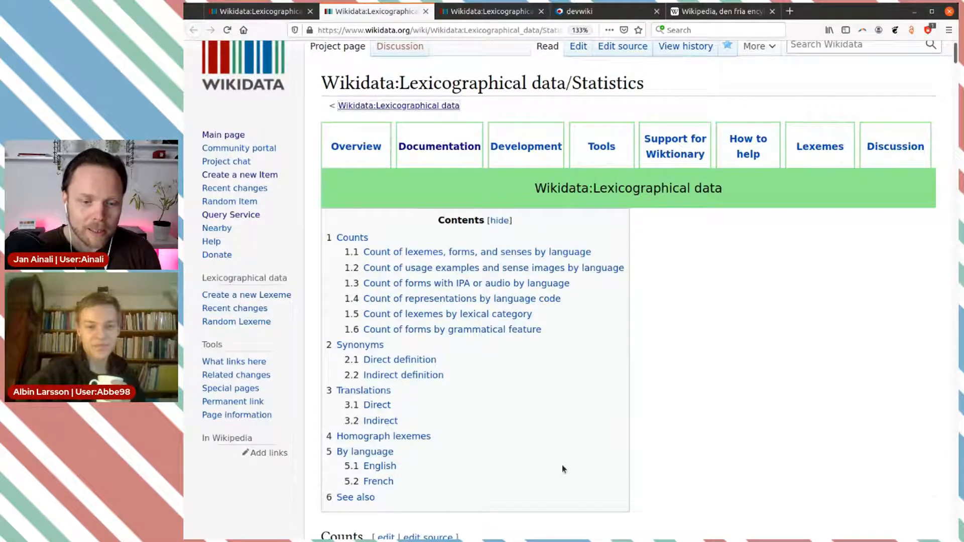
scroll(562, 465, "down", 3)
scroll(563, 469, "down", 6)
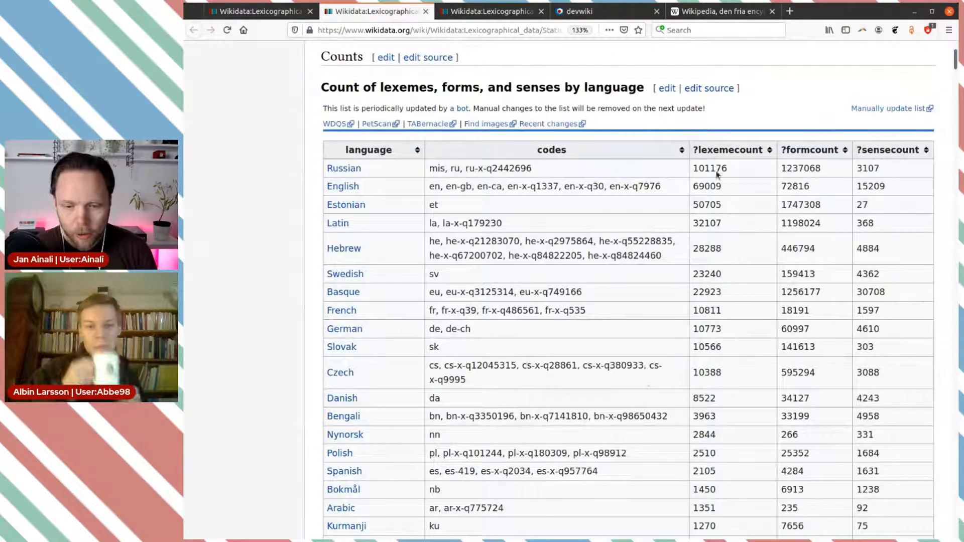
scroll(749, 228, "down", 20)
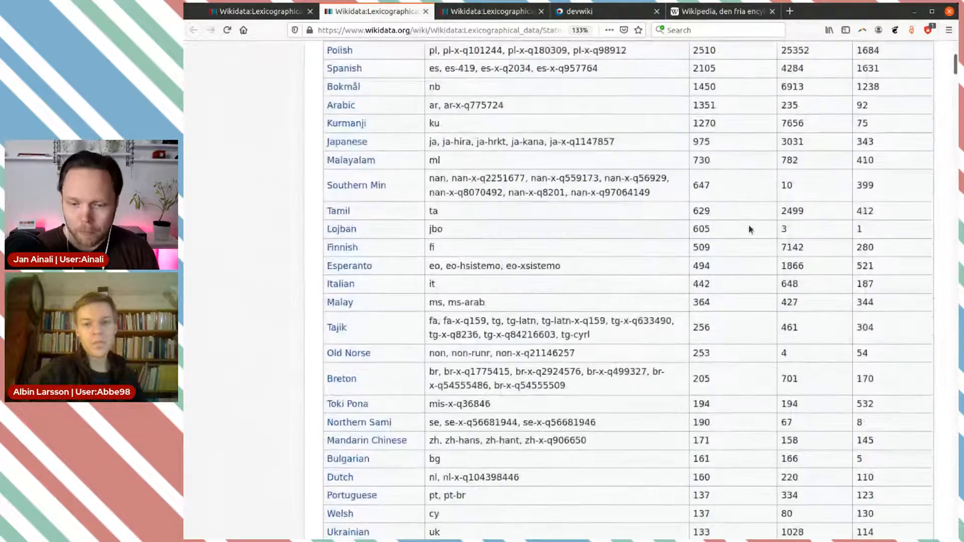
left_click_drag(949, 75, 921, 59)
scroll(845, 232, "down", 8)
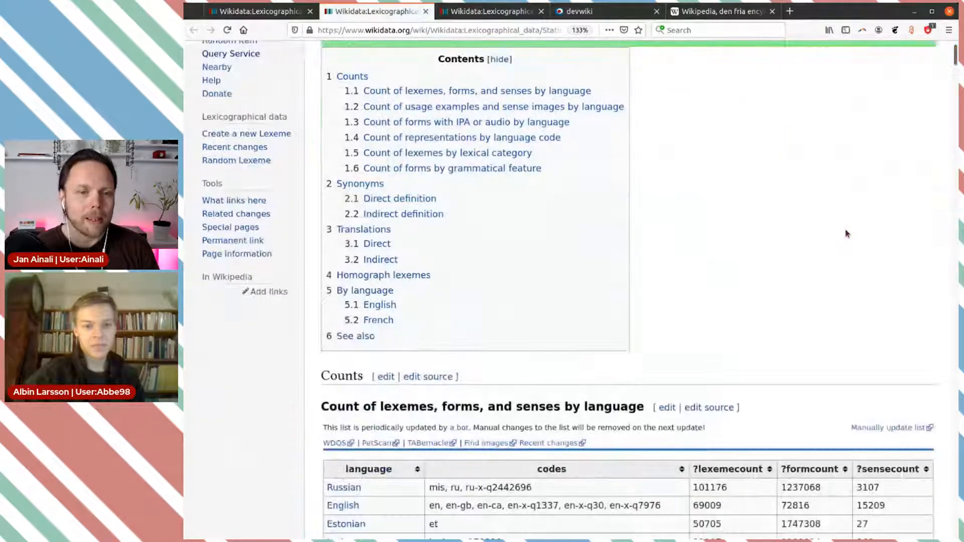
scroll(845, 229, "down", 2)
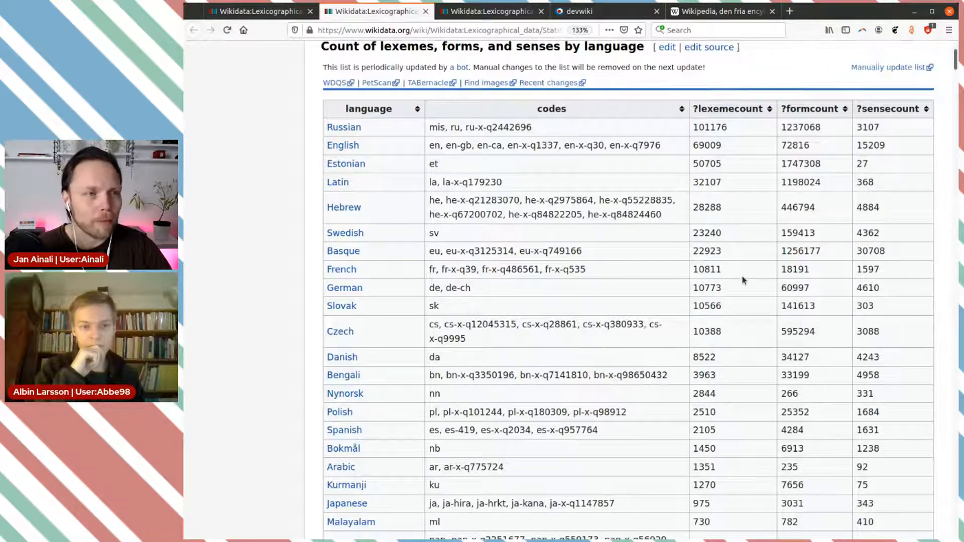
Switch to the Wikidata lexicographical coverage page and go to the German (de) coverage section.
left_click(498, 13)
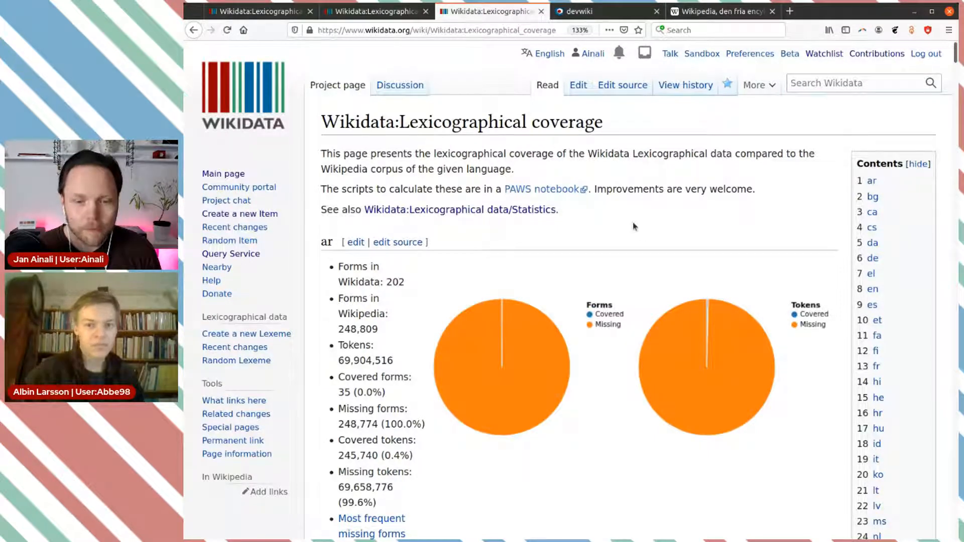
scroll(620, 248, "down", 2)
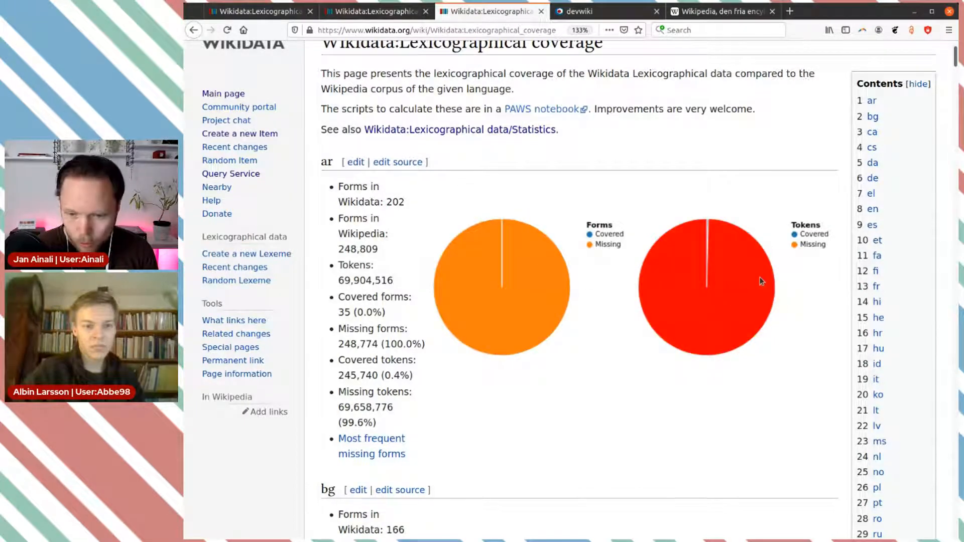
left_click(874, 179)
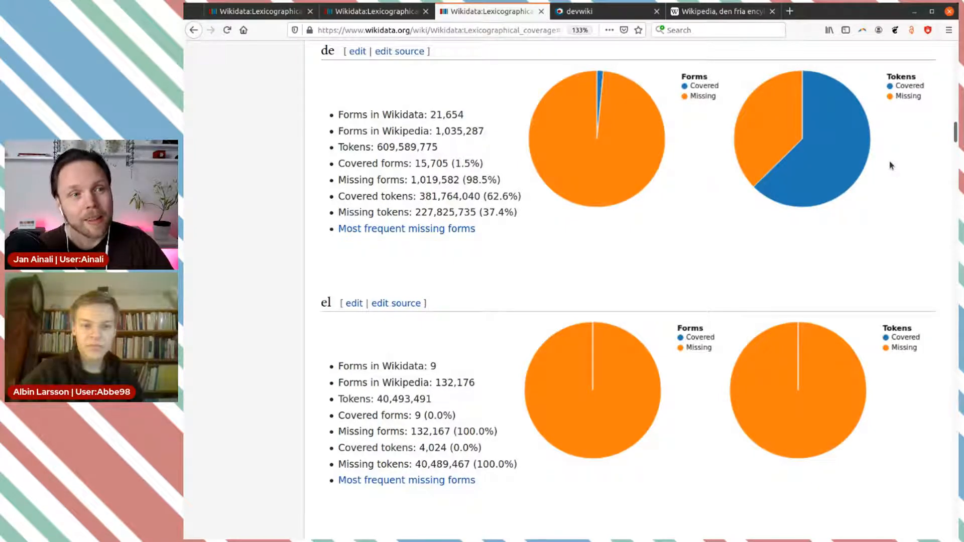
Look through the most frequent missing forms for German, and return to the lexicographical coverage page.
left_click(398, 228)
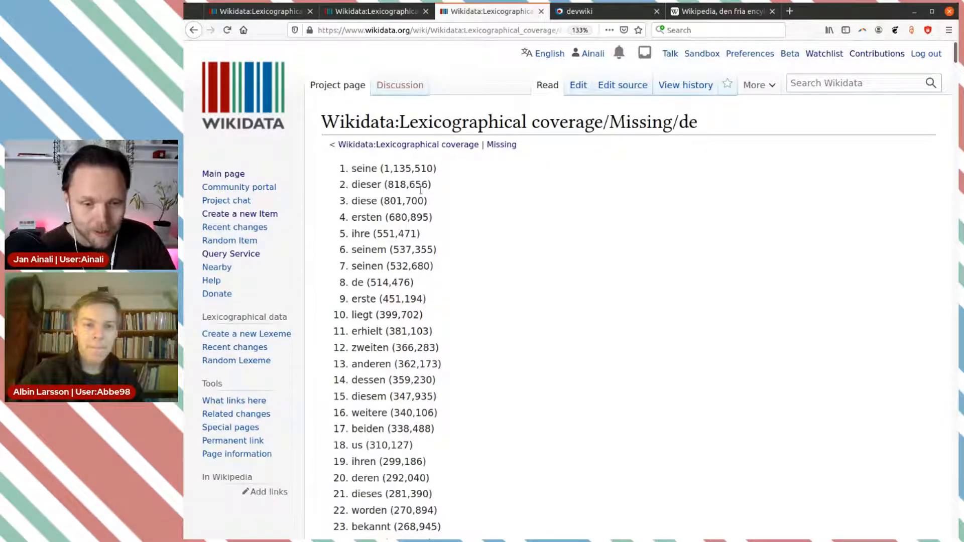
scroll(543, 306, "down", 4)
scroll(531, 280, "up", 4)
left_click(418, 87)
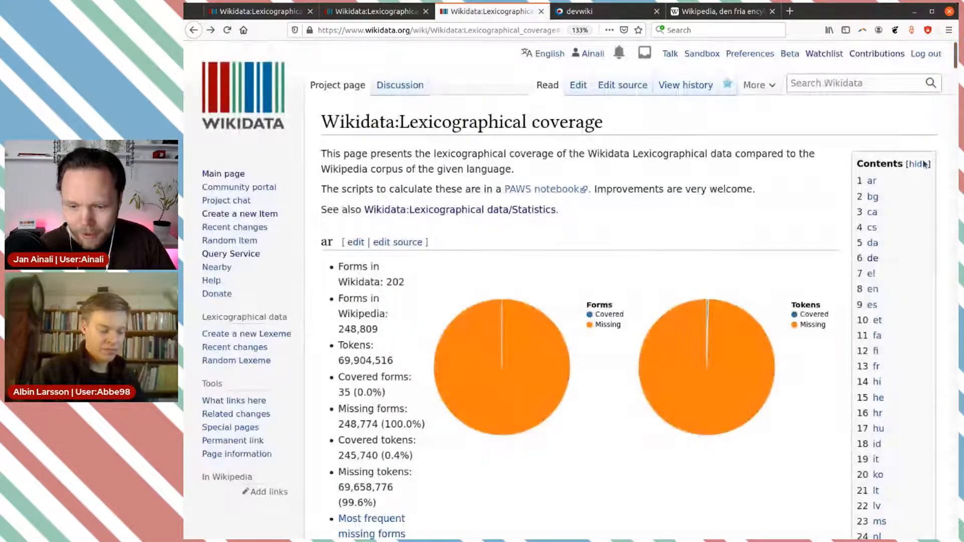
Go to the Swedish (sv) coverage section and open its list of most frequent missing forms.
scroll(921, 176, "down", 10)
scroll(917, 180, "down", 3)
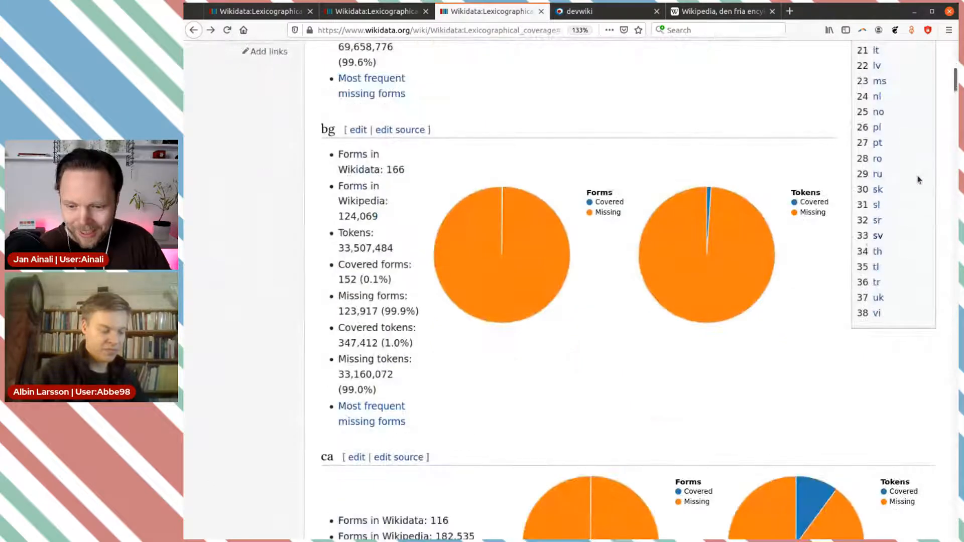
left_click(878, 236)
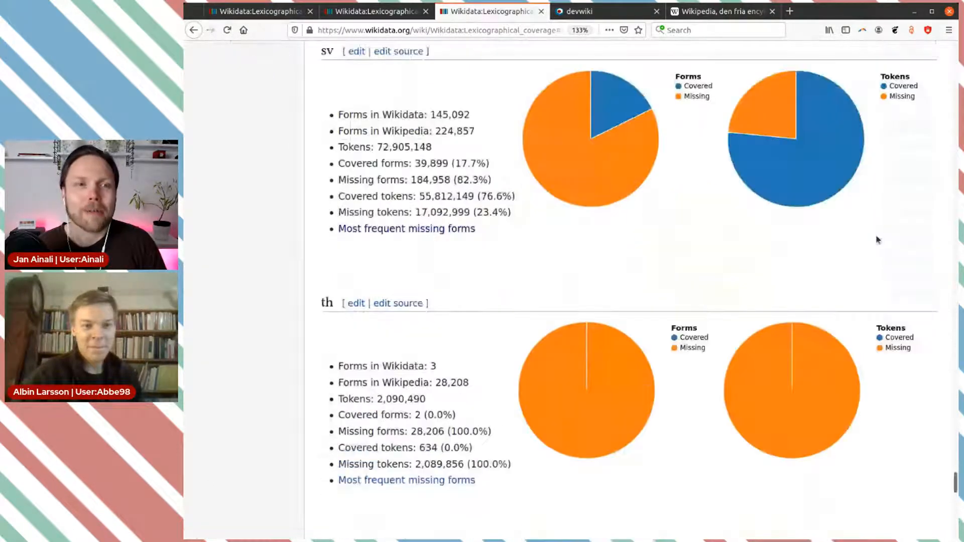
left_click(407, 234)
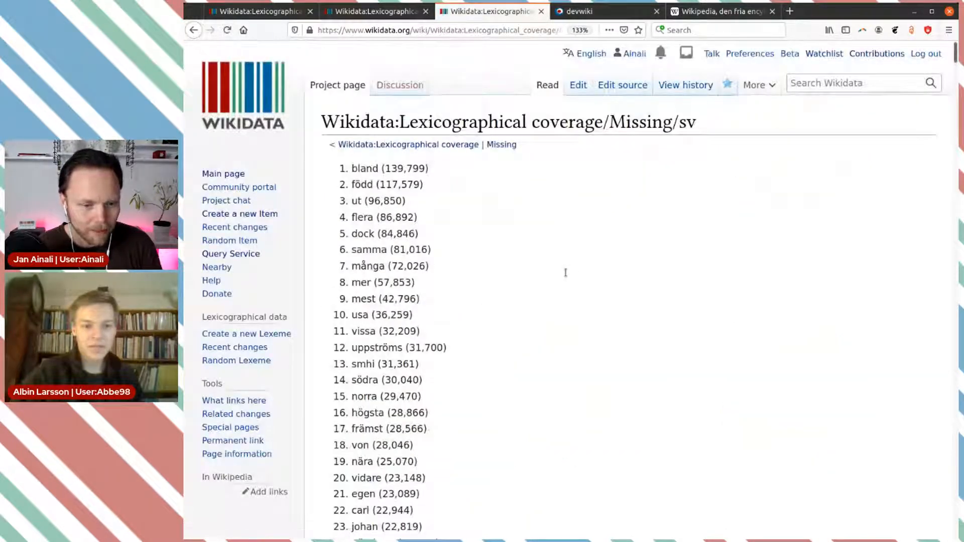
Highlight the frequency of "bland" and examine the highest-ranked entries of the Swedish missing forms list.
left_click_drag(387, 168, 429, 169)
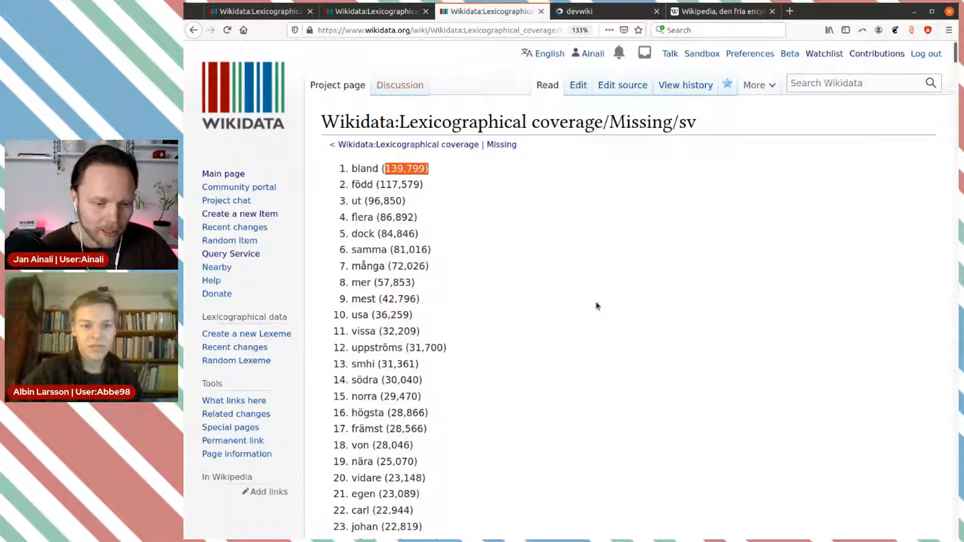
scroll(606, 310, "down", 4)
scroll(606, 310, "up", 3)
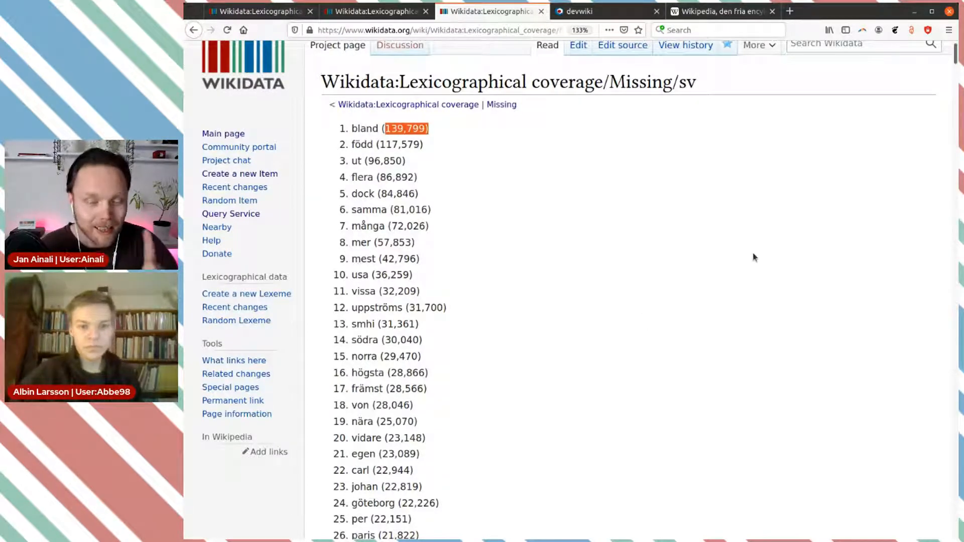
Examine the Swedish missing forms ranked from about 860 onward and highlight the entry "11 %".
left_click_drag(953, 58, 895, 477)
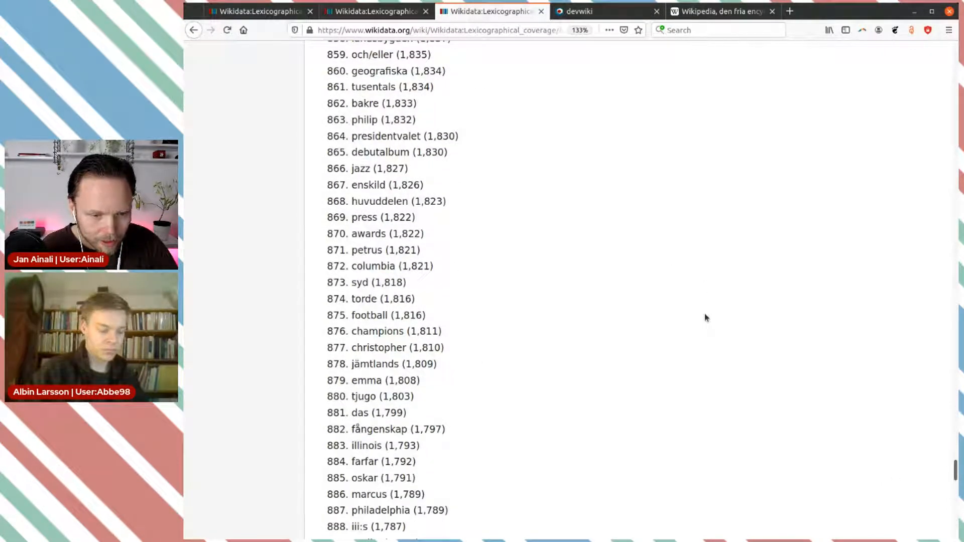
scroll(734, 344, "down", 7)
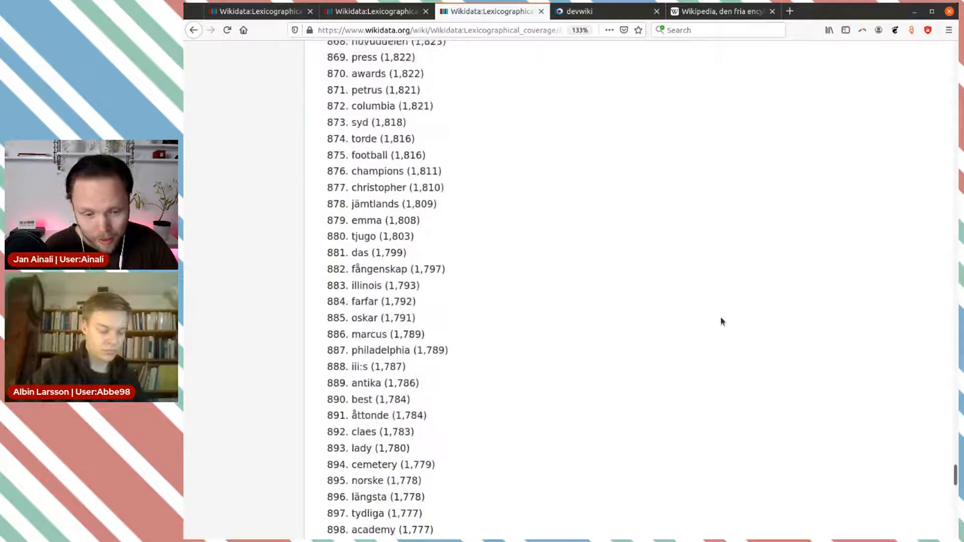
scroll(722, 321, "down", 5)
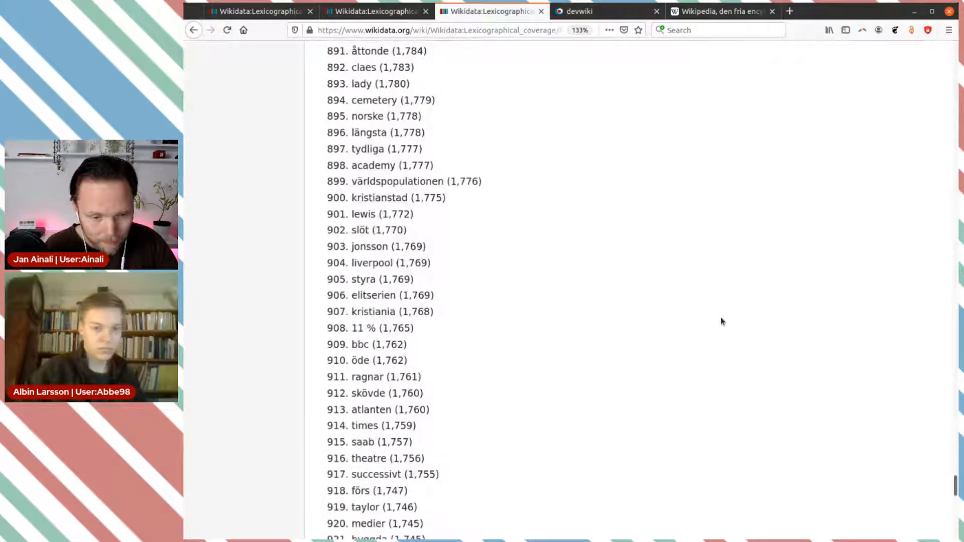
scroll(721, 321, "down", 1)
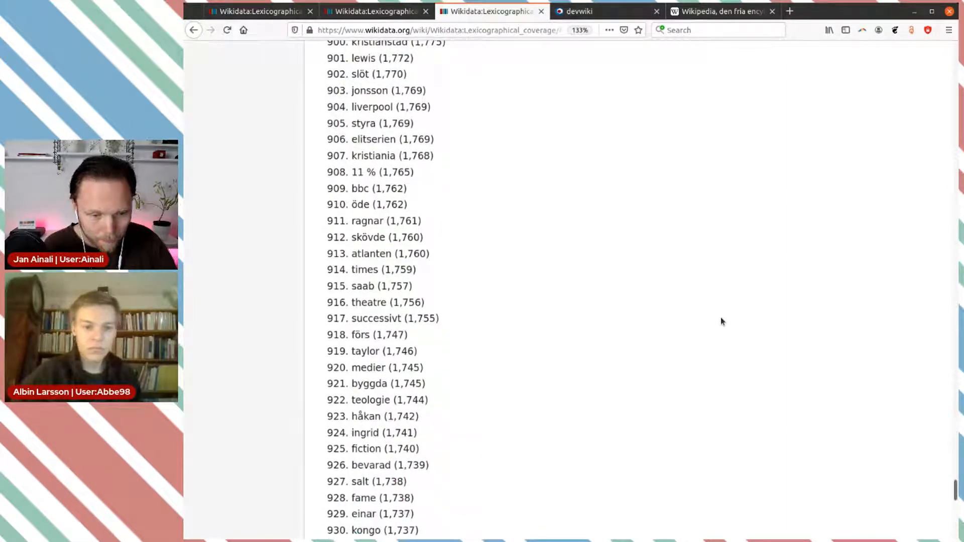
left_click_drag(376, 172, 351, 172)
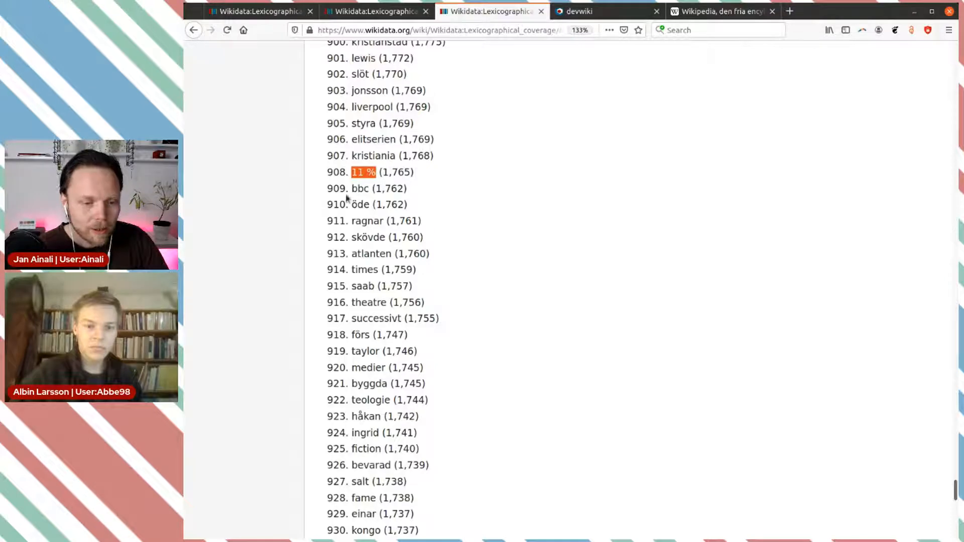
Find the missing form "expeditionen" at rank 942 in the Swedish list and copy it.
scroll(485, 282, "down", 1)
scroll(484, 280, "down", 1)
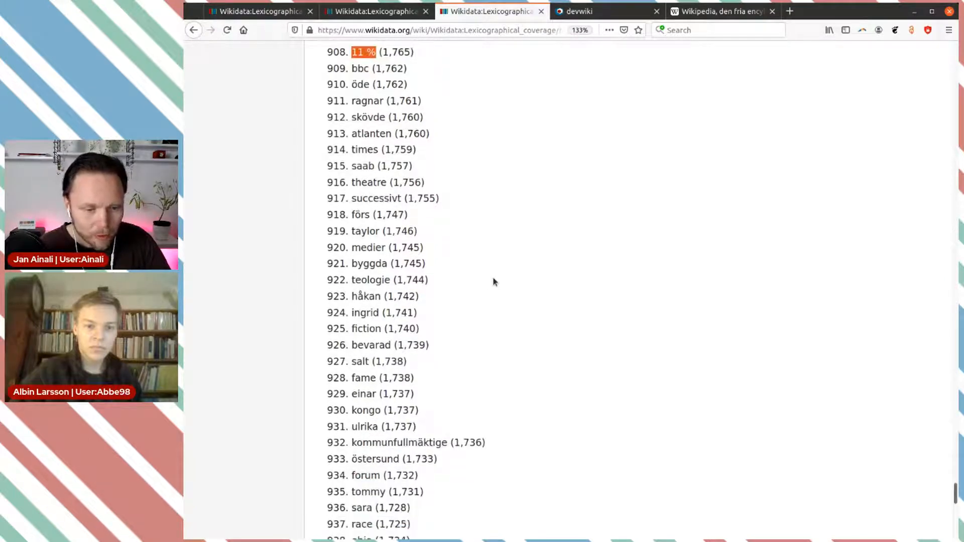
scroll(495, 277, "down", 1)
scroll(497, 279, "down", 1)
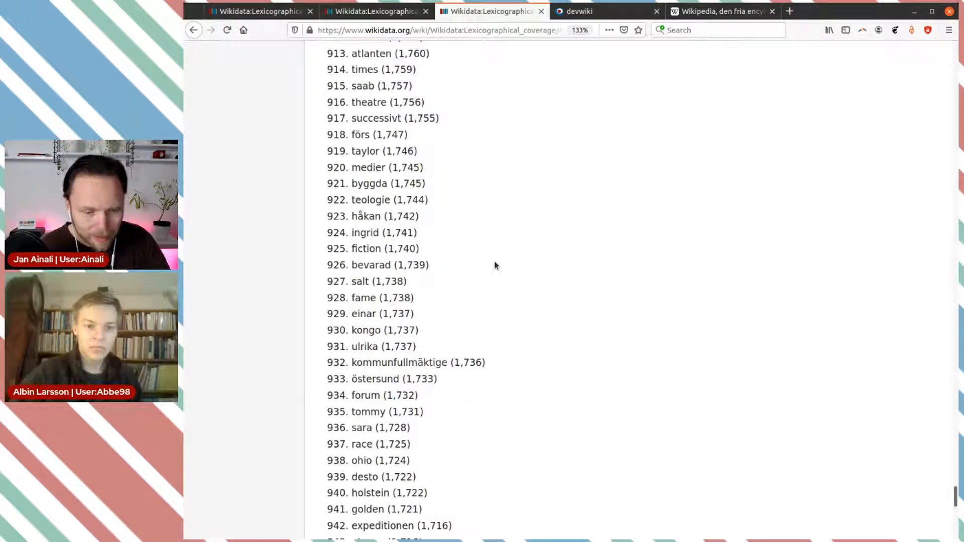
scroll(469, 254, "down", 3)
scroll(475, 324, "down", 1)
scroll(475, 318, "down", 2)
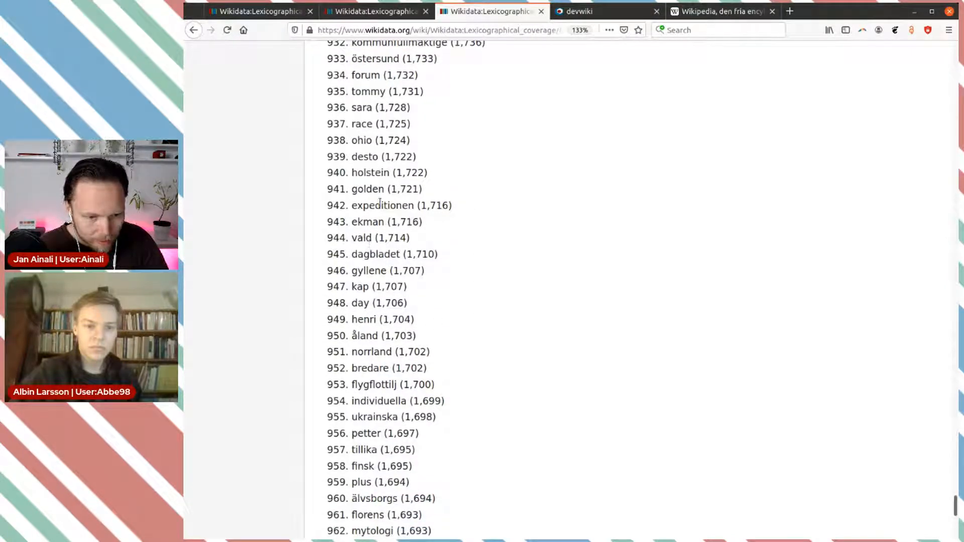
double_click(380, 204)
key("ctrl+c")
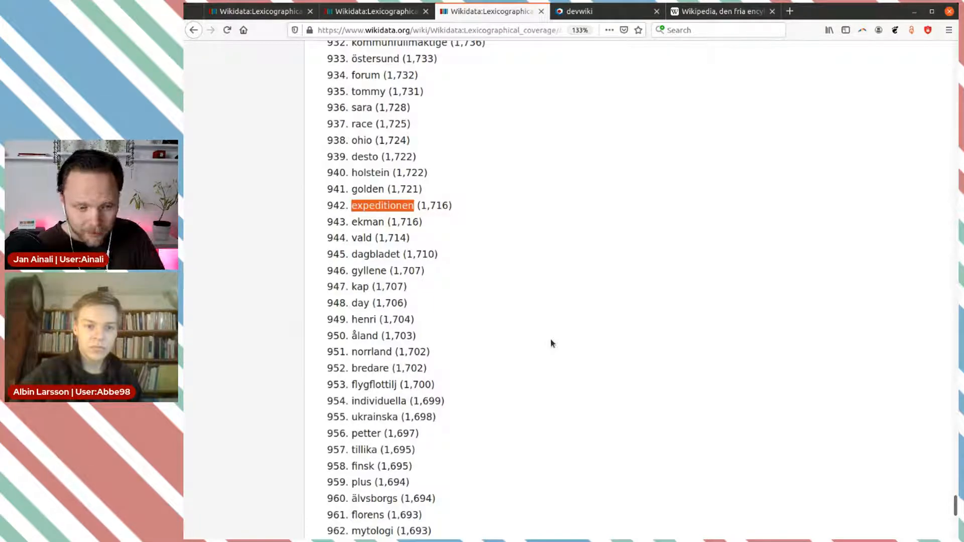
Open the Wikidata Lexeme Forms tool at lexeme-forms.toolforge.org in a new tab.
left_click(789, 11)
type("le")
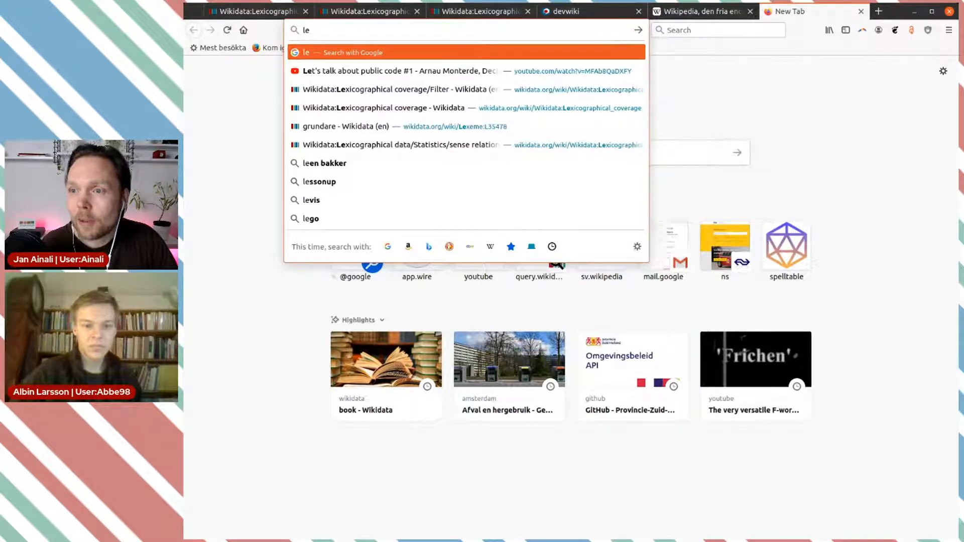
key("alt+Tab")
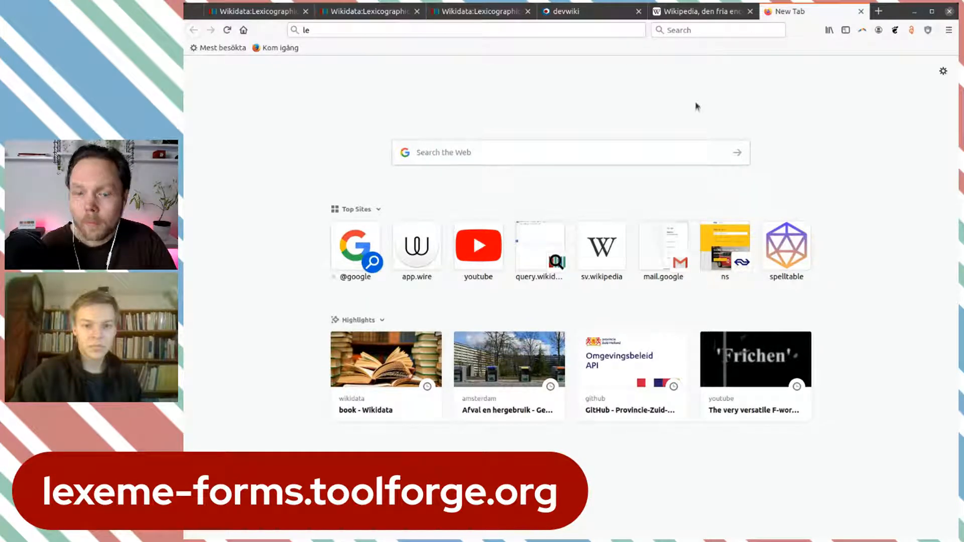
left_click(382, 29)
type("xeme")
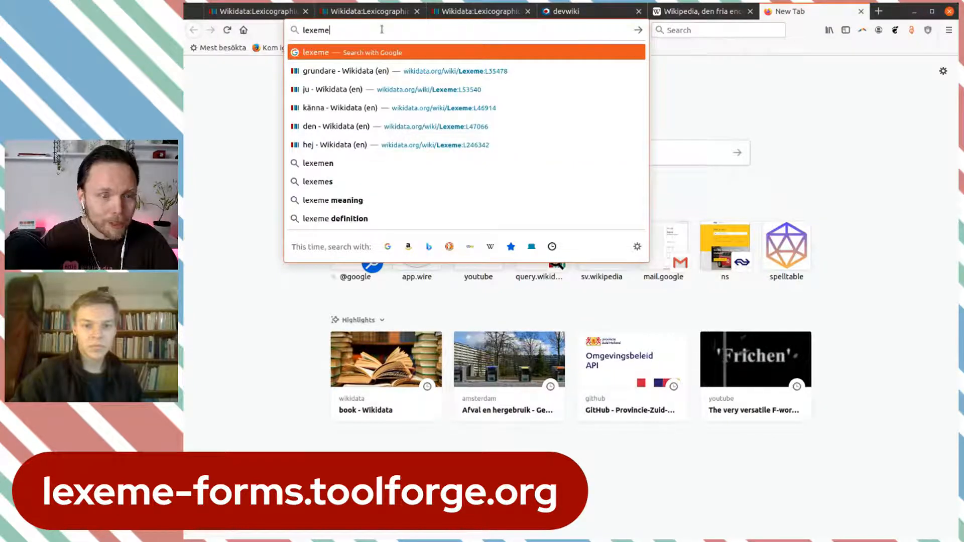
type("-forge")
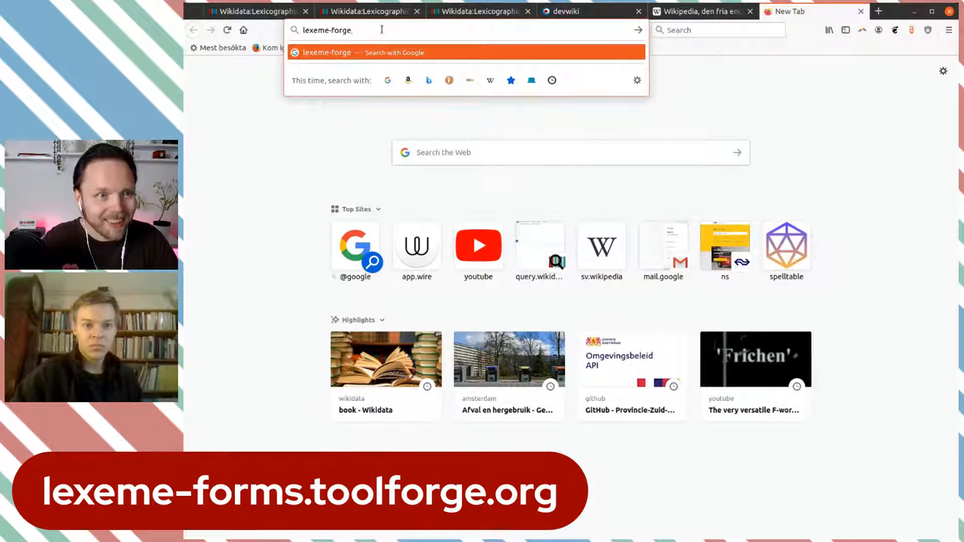
key("BackSpace")
key("BackSpace")
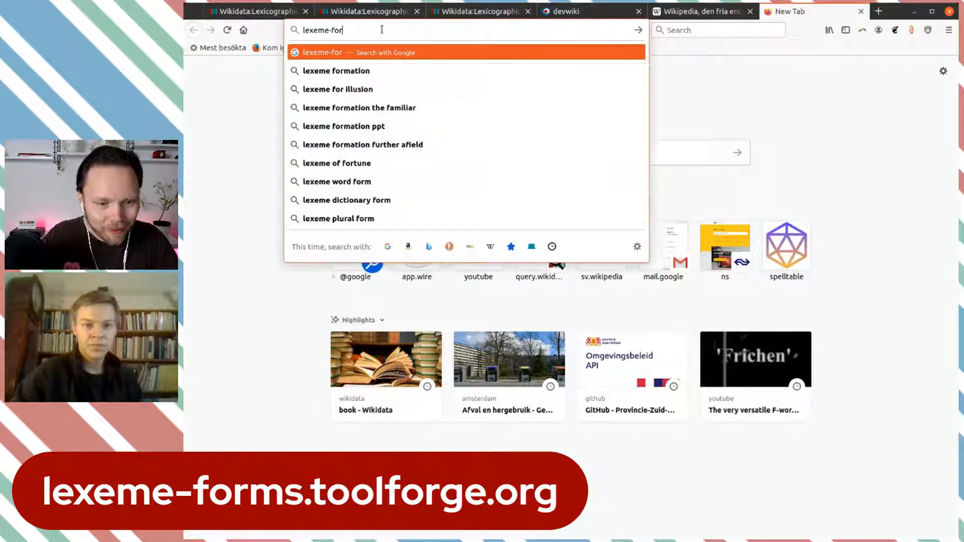
type("ms.")
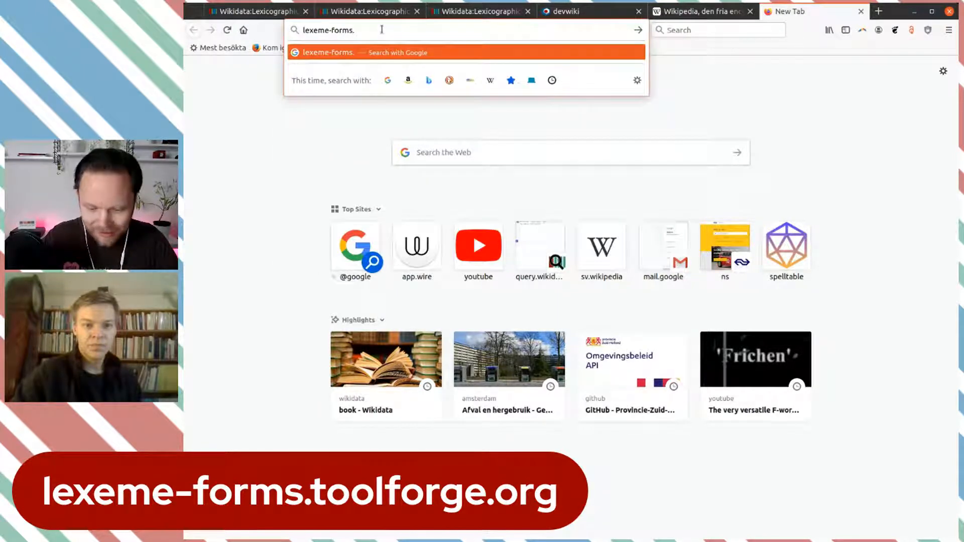
type("toolforge.org")
key("Return")
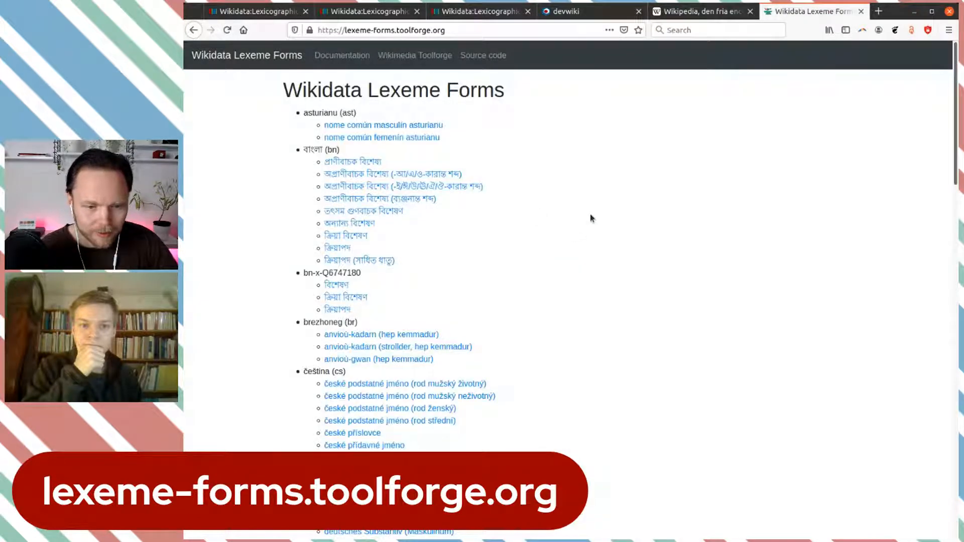
Open the "svenskt substantiv (utrum)" template under svenska (sv) in a separate tab and switch to it.
scroll(590, 218, "down", 15)
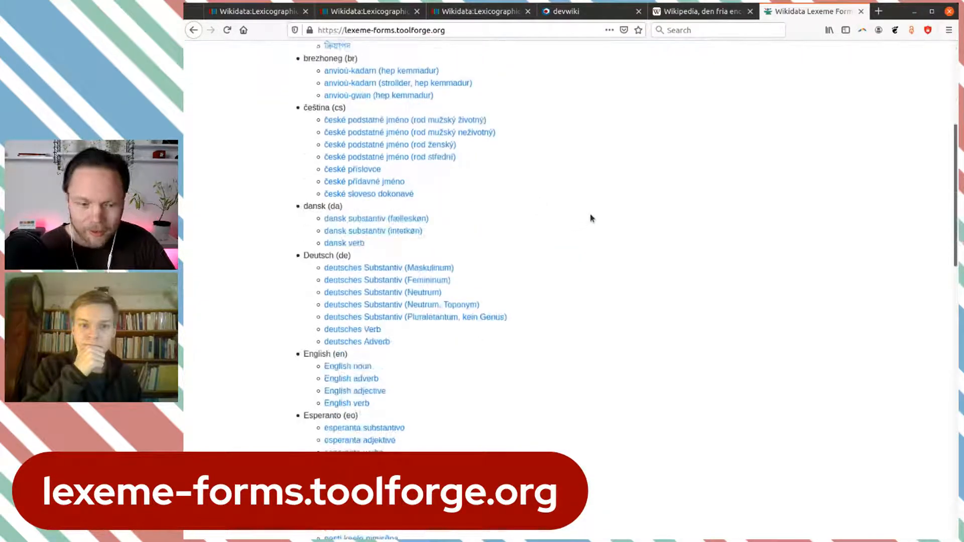
scroll(590, 219, "down", 8)
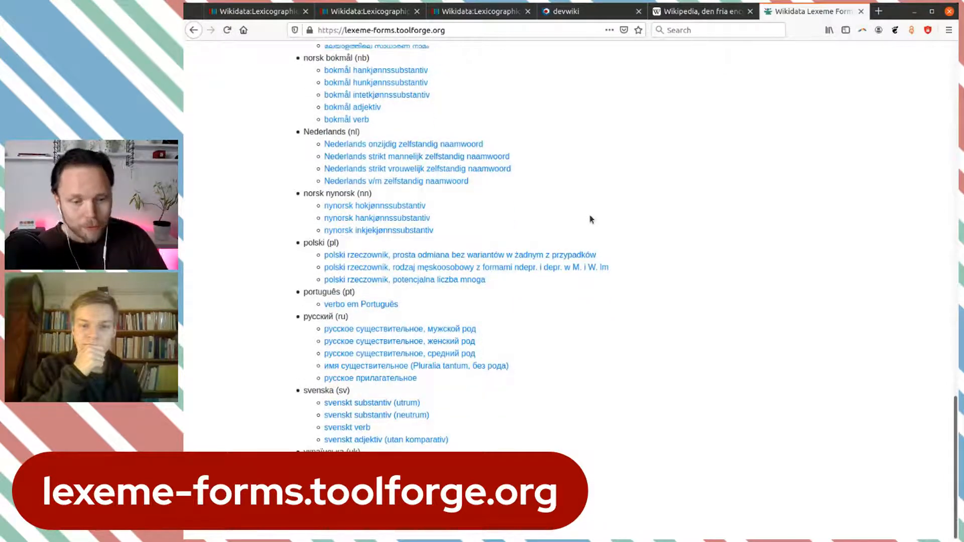
middle_click(366, 407)
key("ctrl+Tab")
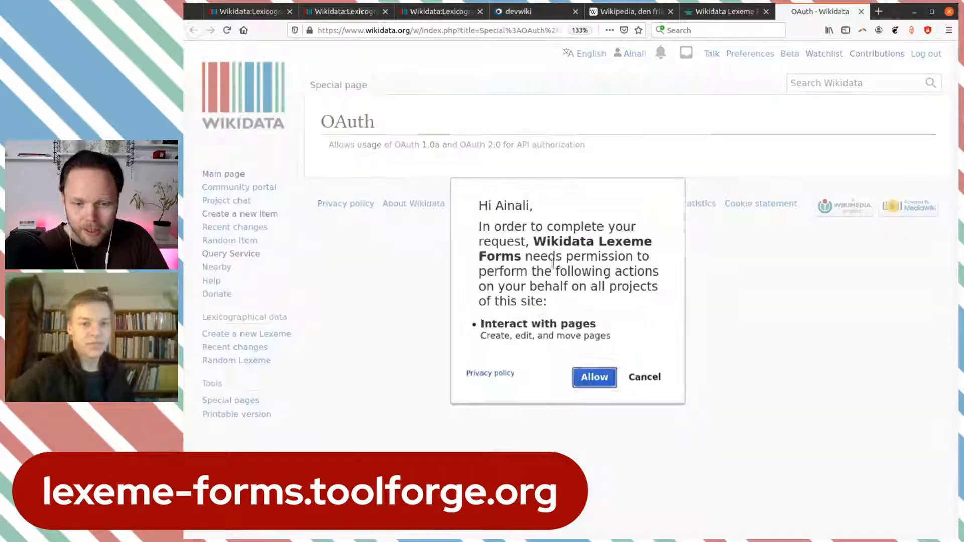
Grant Wikidata Lexeme Forms the requested OAuth permission and enter "expedition" as the indefinite nominative singular, copying the word for reuse.
left_click(594, 377)
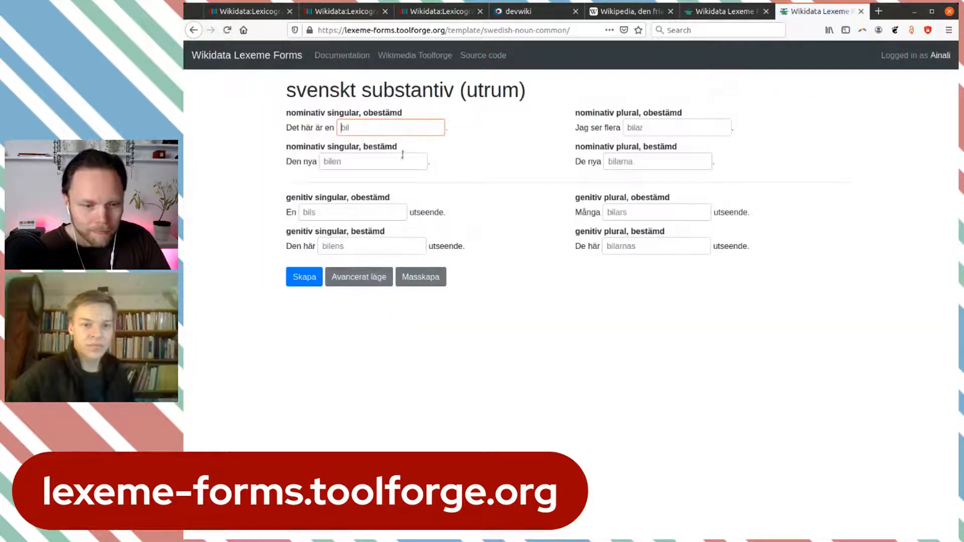
key("ctrl+v")
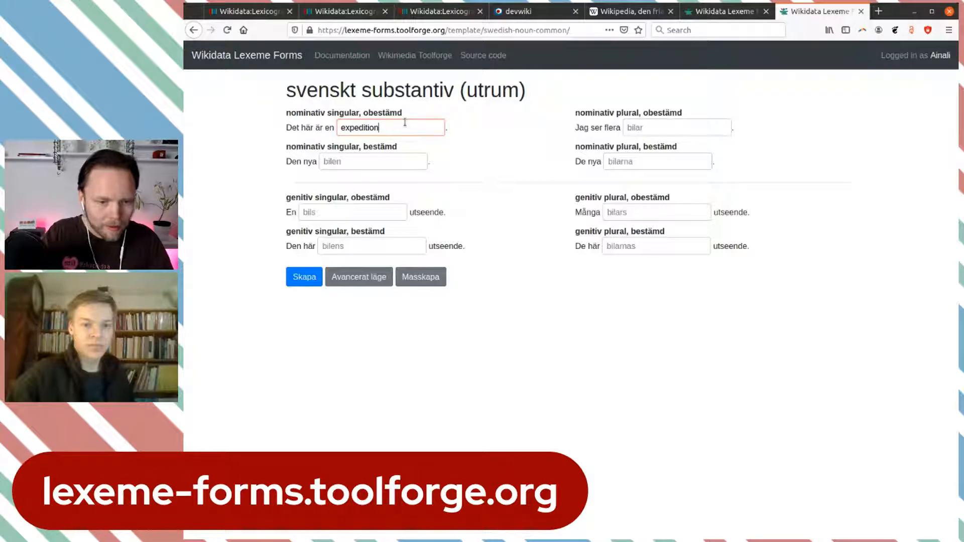
key("Tab")
key("shift+Tab")
key("ctrl+c")
left_click(436, 149)
left_click(406, 128)
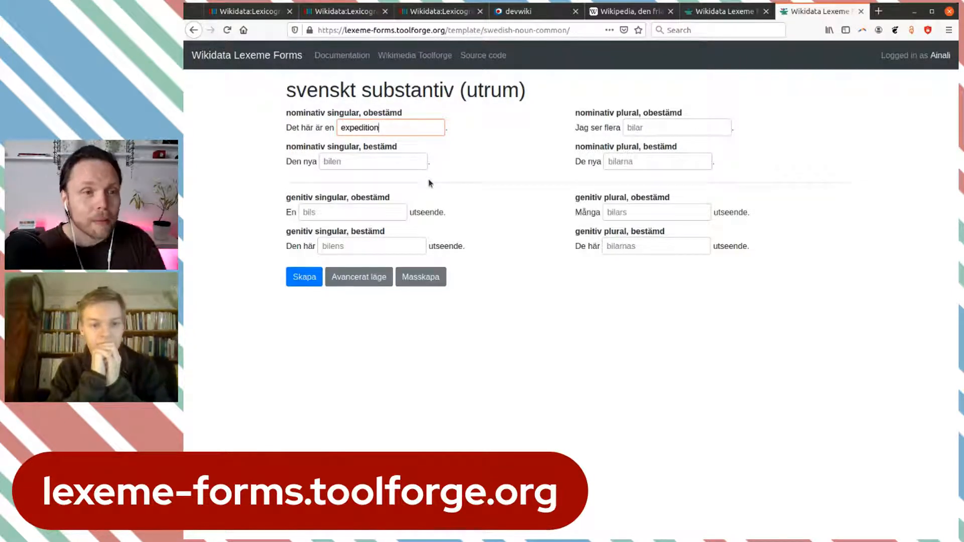
Fill in the remaining nominative forms: definite singular "expeditionen", indefinite plural "expeditioner" and definite plural "expeditionerna".
key("Tab")
key("ctrl+v")
key("Tab")
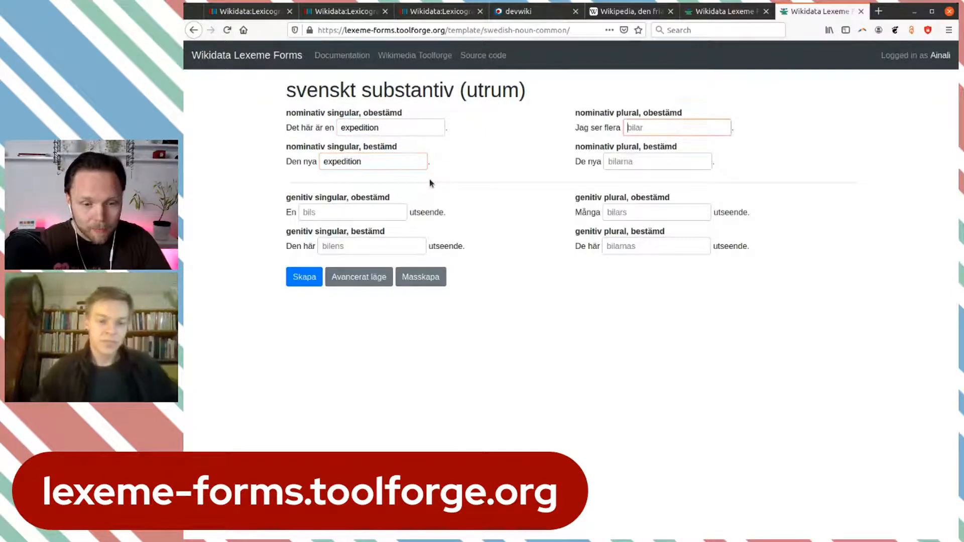
left_click(408, 167)
type("en")
key("Tab")
key("ctrl+v")
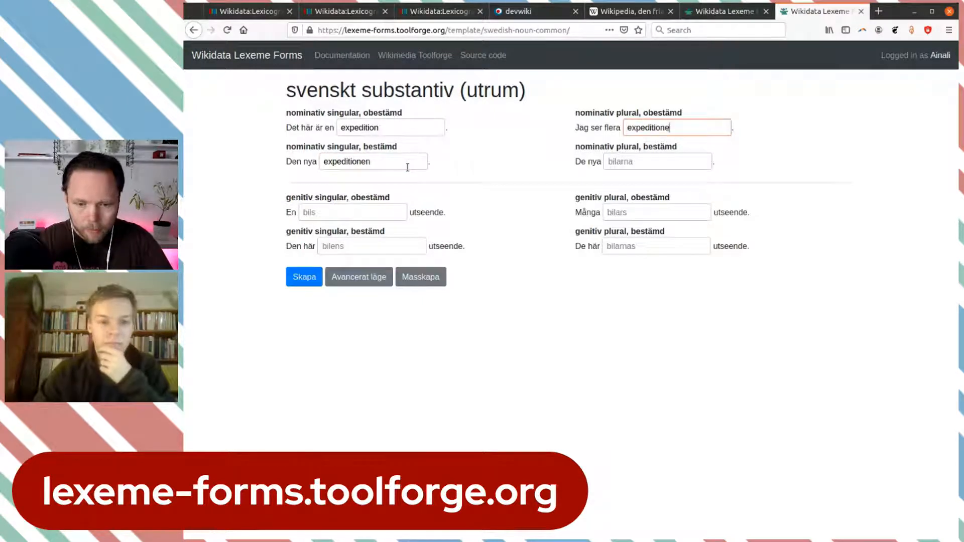
key("Tab")
key("ctrl+v")
type("erna")
key("Tab")
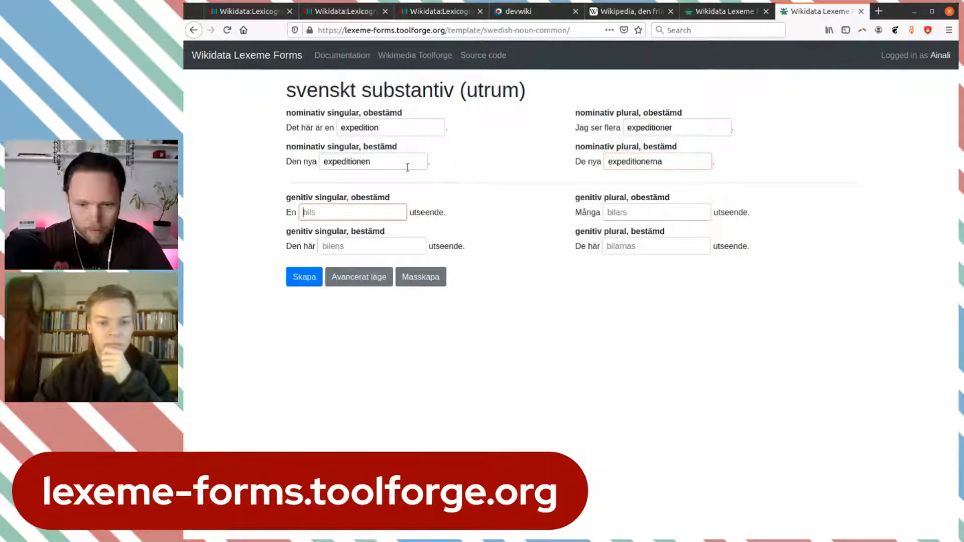
Fill in the genitive forms "expeditions", "expeditionens", "expeditioners" and "expeditionernas", and create the lexeme.
key("ctrl+v")
type("s")
key("Tab")
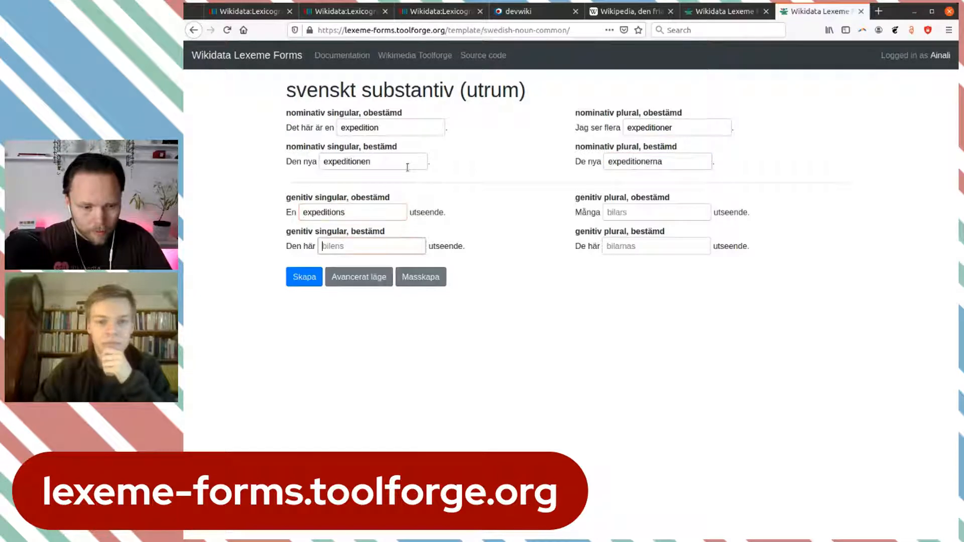
key("ctrl+v")
type("ens")
key("Tab")
key("ctrl+v")
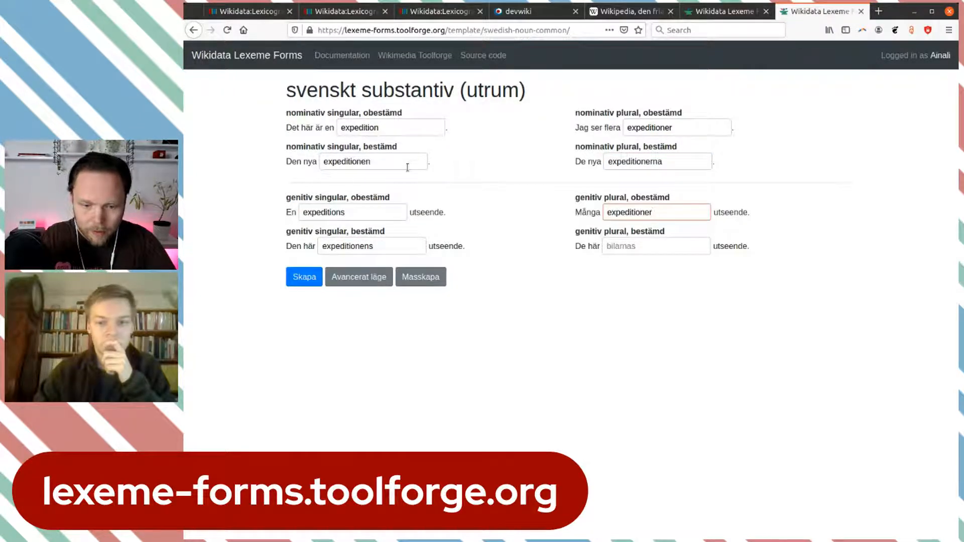
key("Tab")
key("ctrl+v")
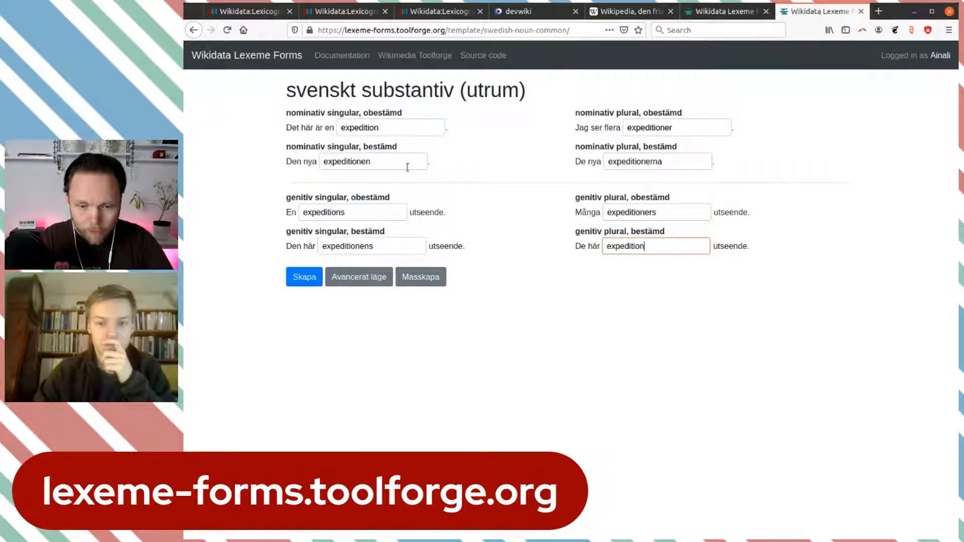
type("ernas")
left_click(584, 365)
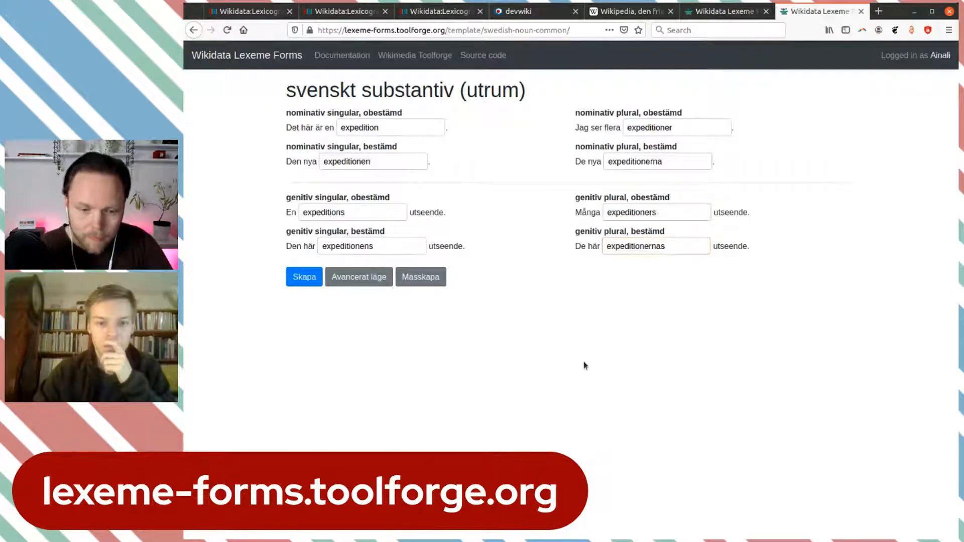
left_click(294, 281)
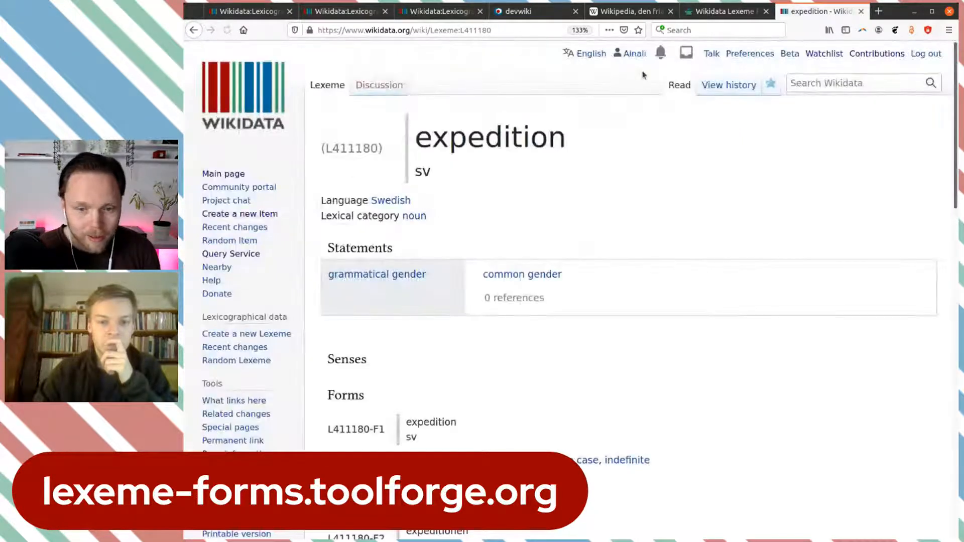
Return to the Swedish missing-forms list and highlight the occurrence count beside "expeditionen".
left_click(373, 15)
left_click(422, 12)
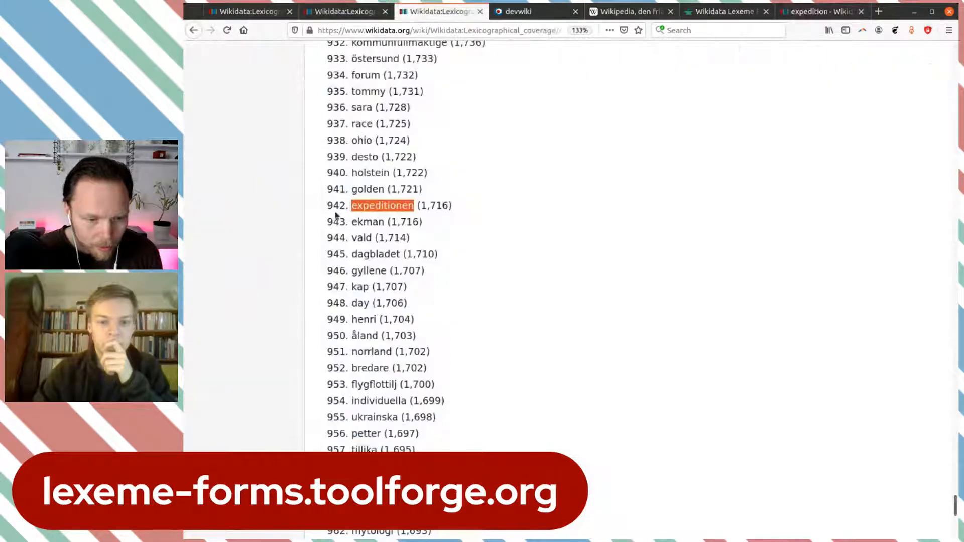
left_click_drag(450, 206, 421, 206)
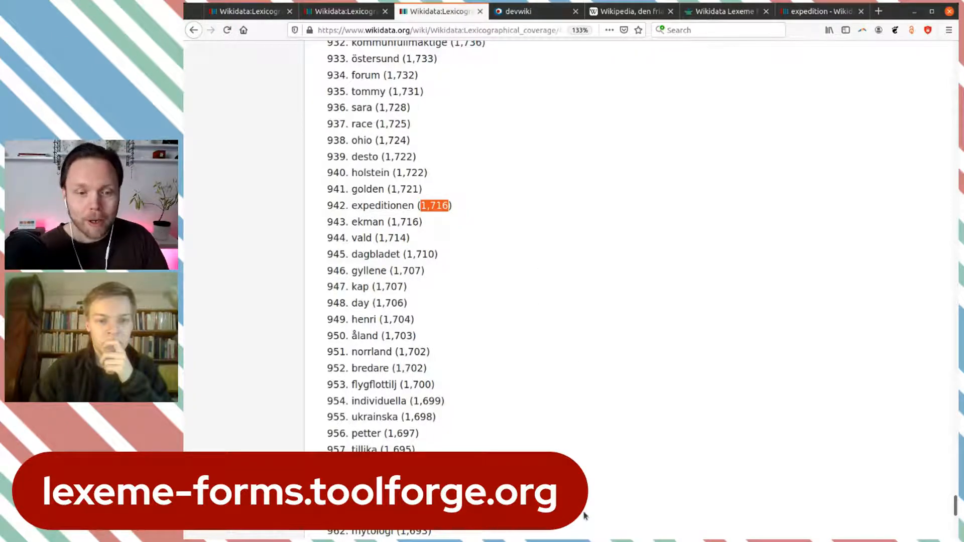
Examine the Swedish missing forms ranked from about 870 to 994 for further words to add.
scroll(571, 364, "up", 5)
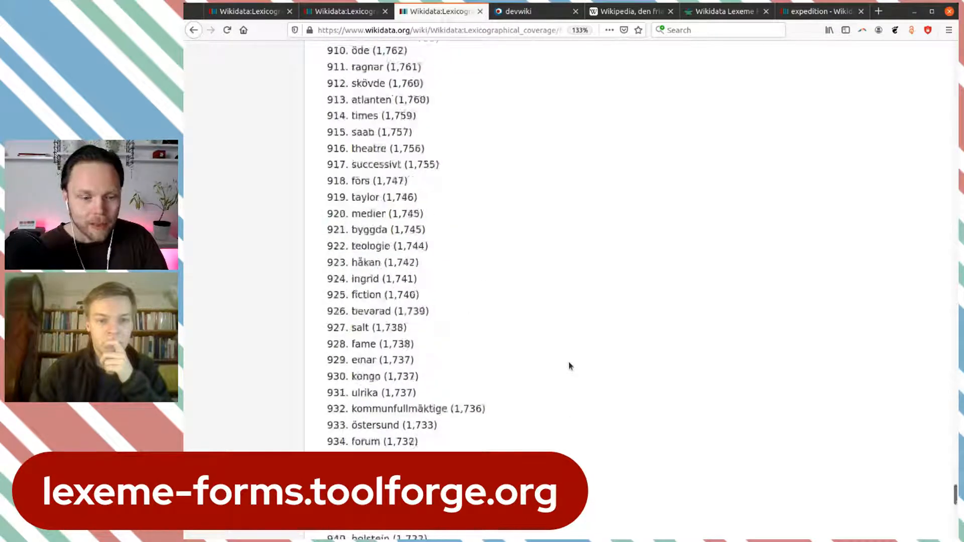
scroll(570, 362, "down", 4)
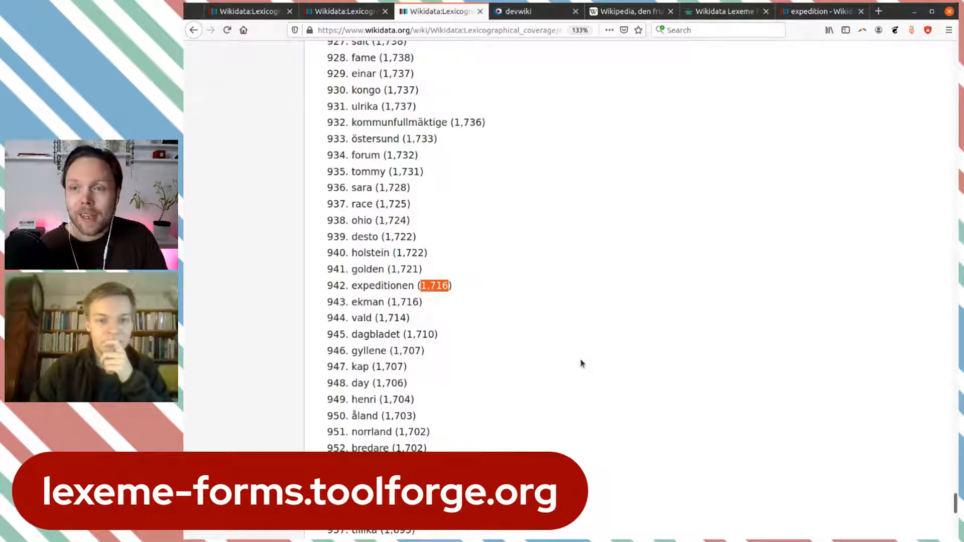
scroll(581, 362, "up", 5)
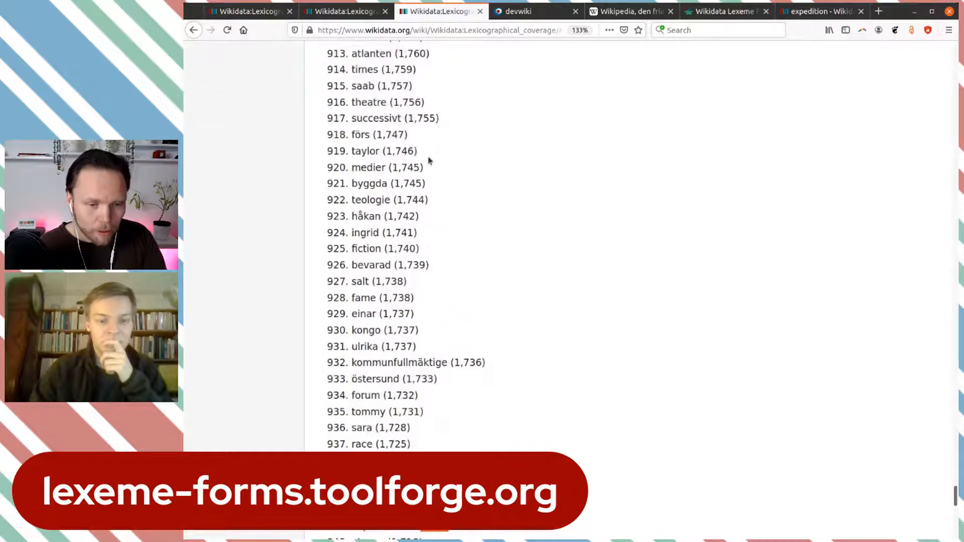
scroll(418, 307, "up", 10)
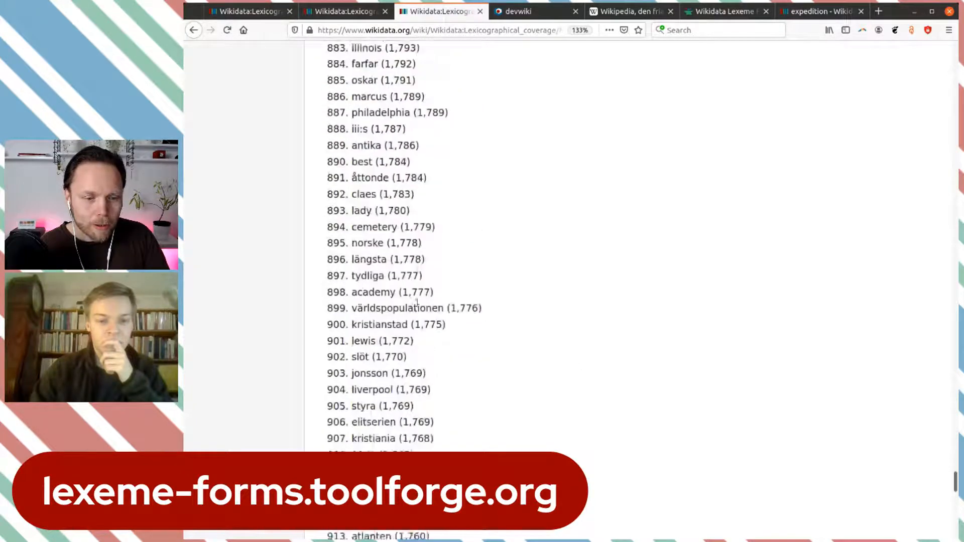
scroll(418, 306, "up", 3)
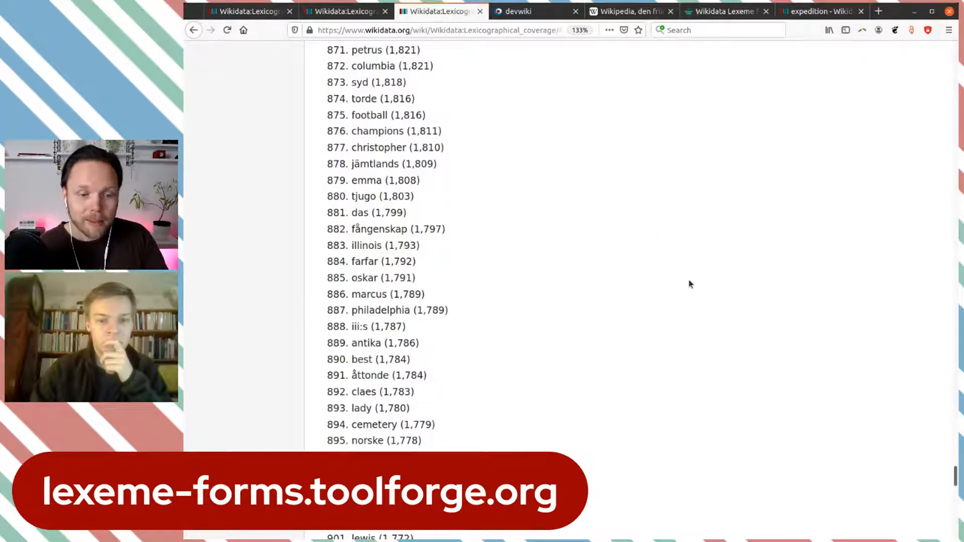
scroll(641, 288, "down", 5)
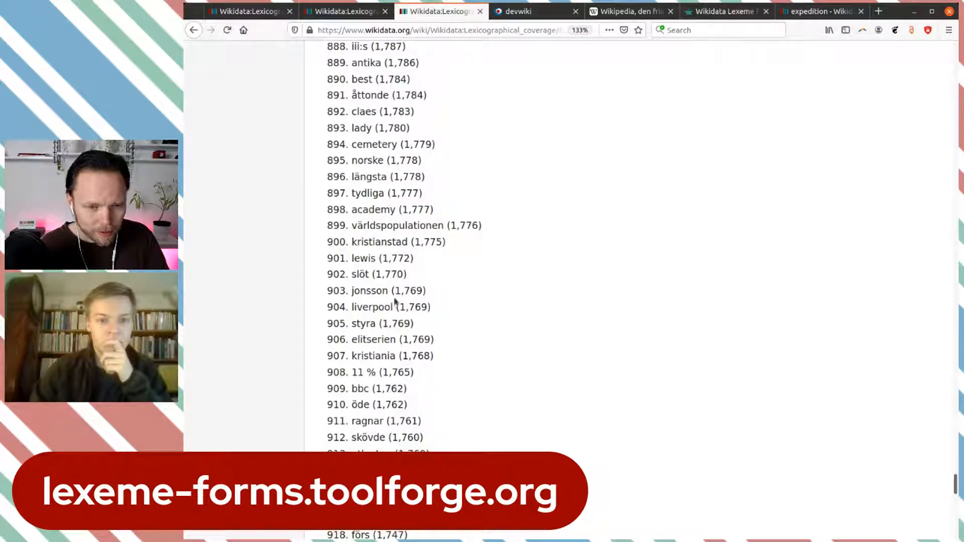
scroll(396, 291, "down", 5)
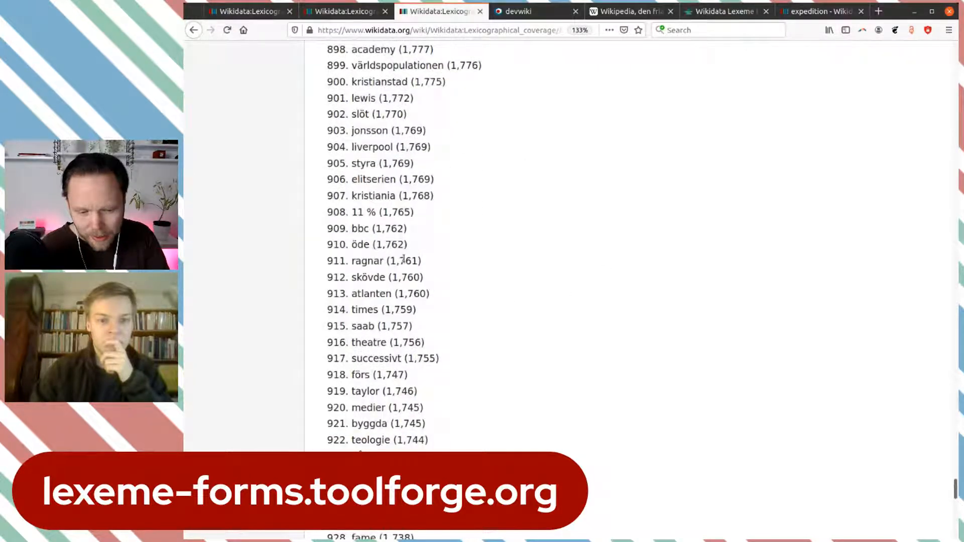
scroll(403, 259, "down", 4)
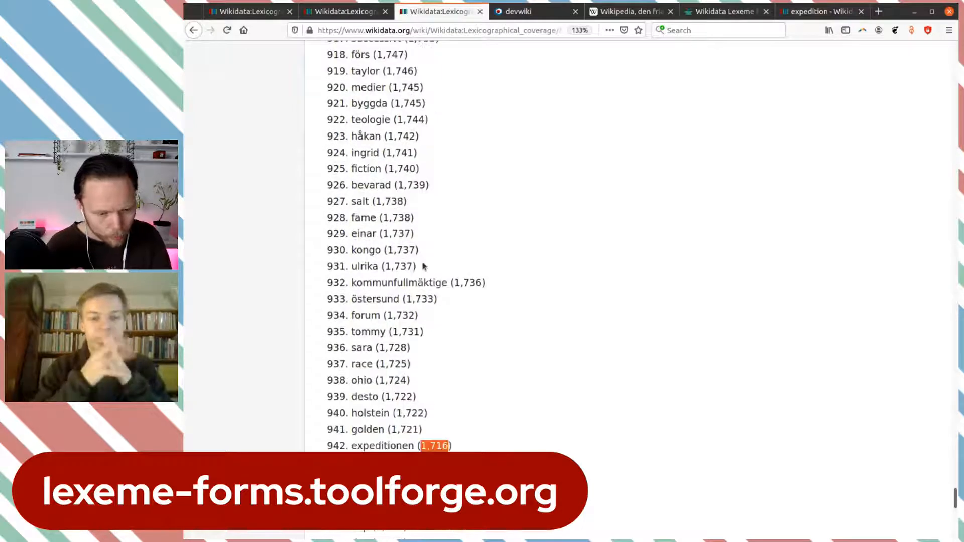
scroll(423, 265, "down", 9)
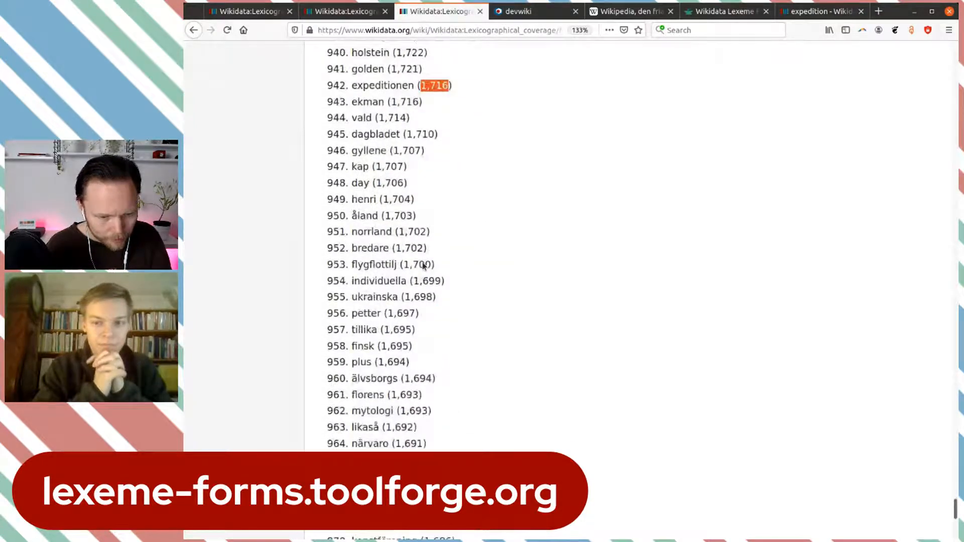
scroll(450, 265, "down", 3)
scroll(450, 265, "down", 1)
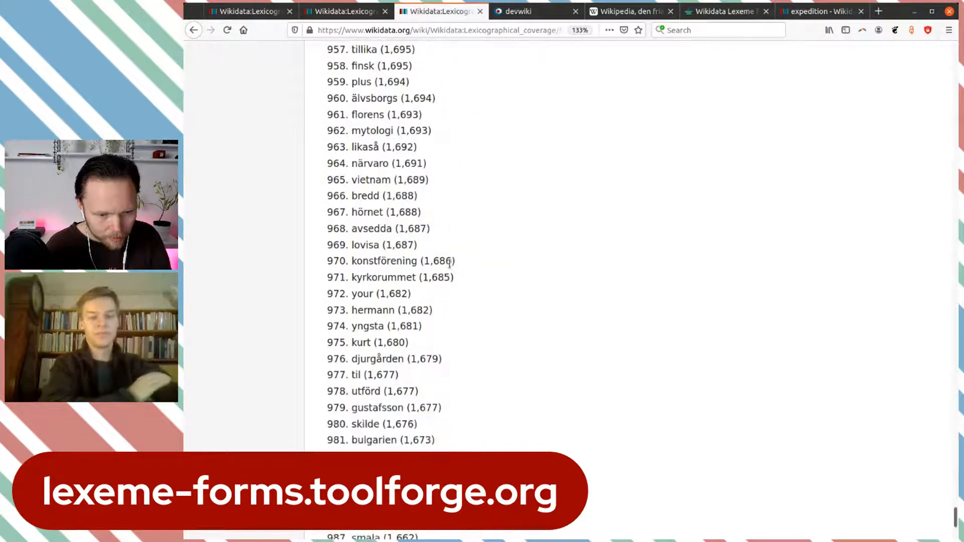
scroll(444, 256, "down", 2)
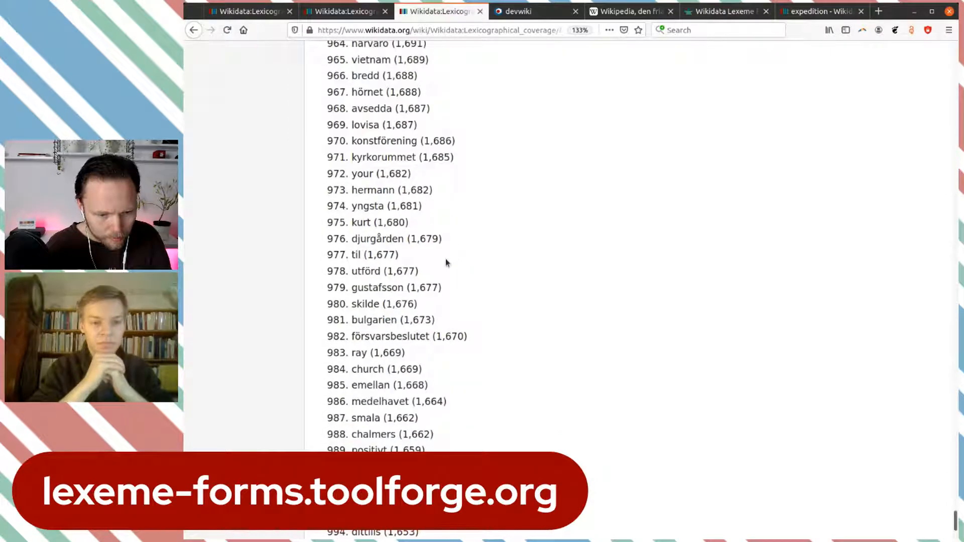
Review the new "expedition" lexeme's statements, senses and forms on its Wikidata page.
left_click(787, 14)
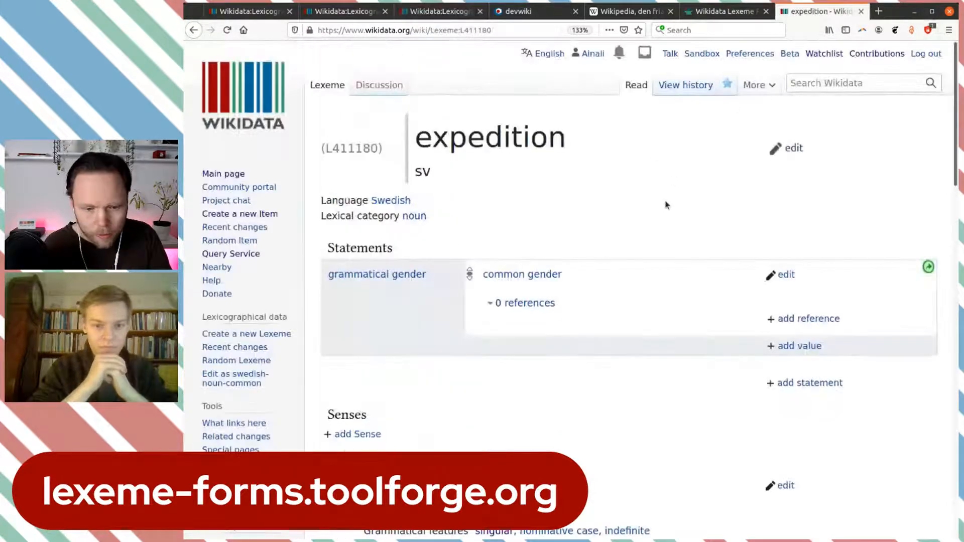
scroll(661, 199, "down", 2)
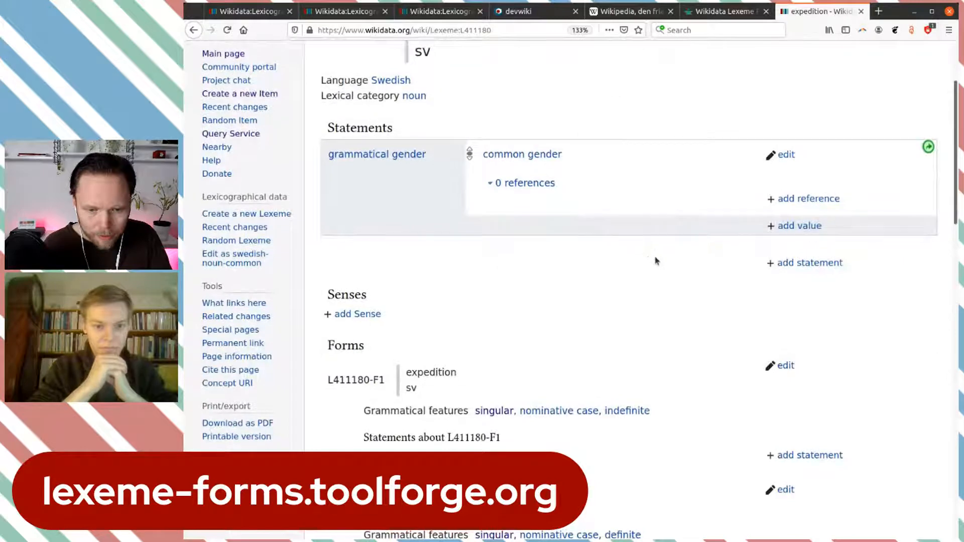
scroll(653, 262, "up", 2)
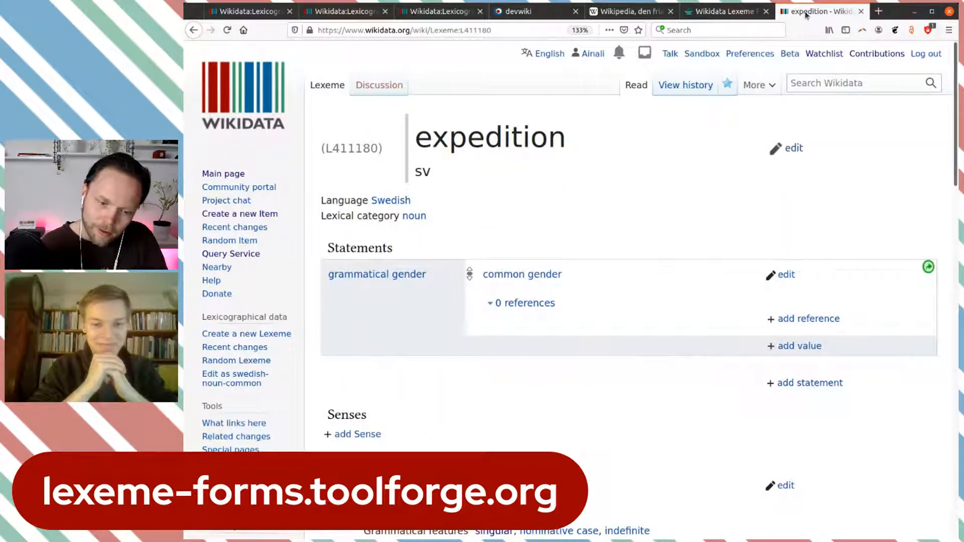
scroll(577, 241, "down", 3)
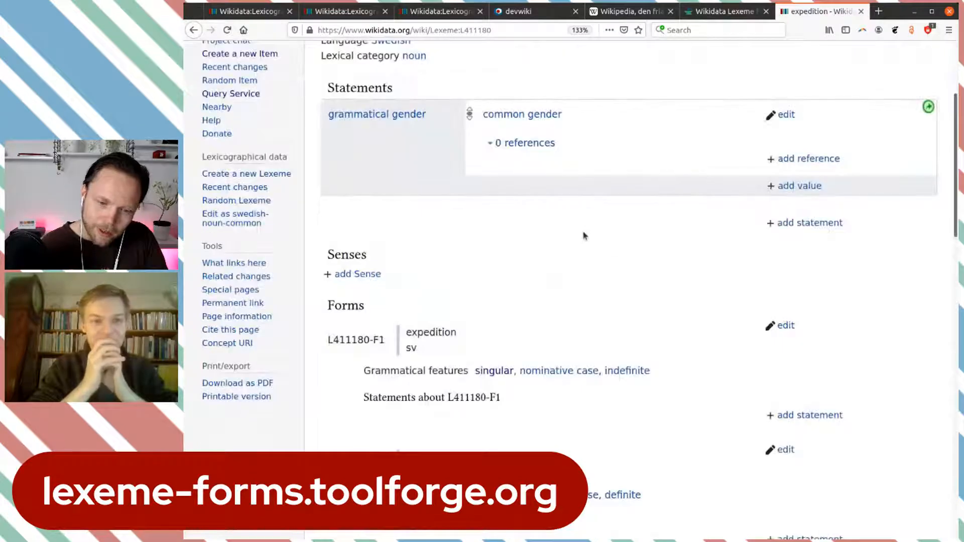
scroll(584, 234, "up", 2)
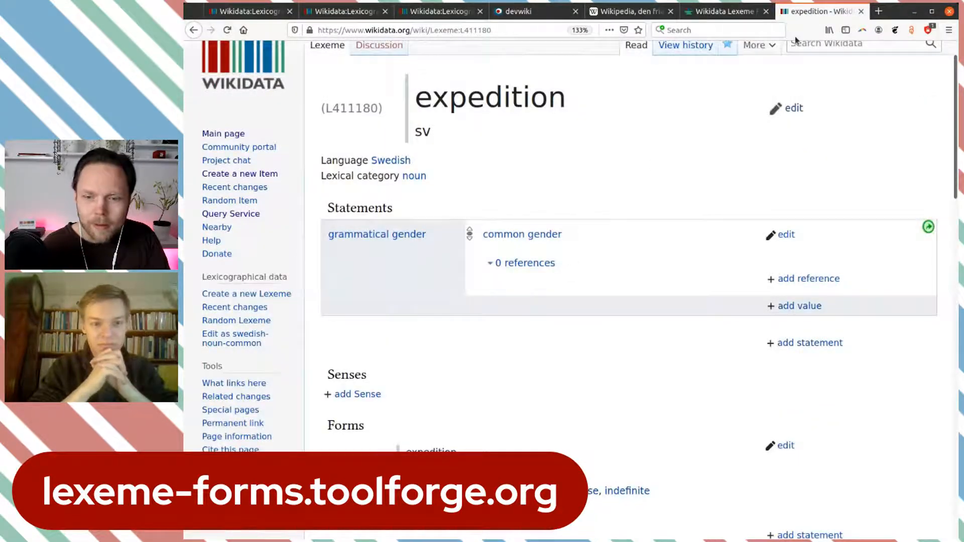
Copy the lemma "expedition", search Wikidata for it from the Statistics page and open the item "expedition" (Q2401485).
left_click(346, 11)
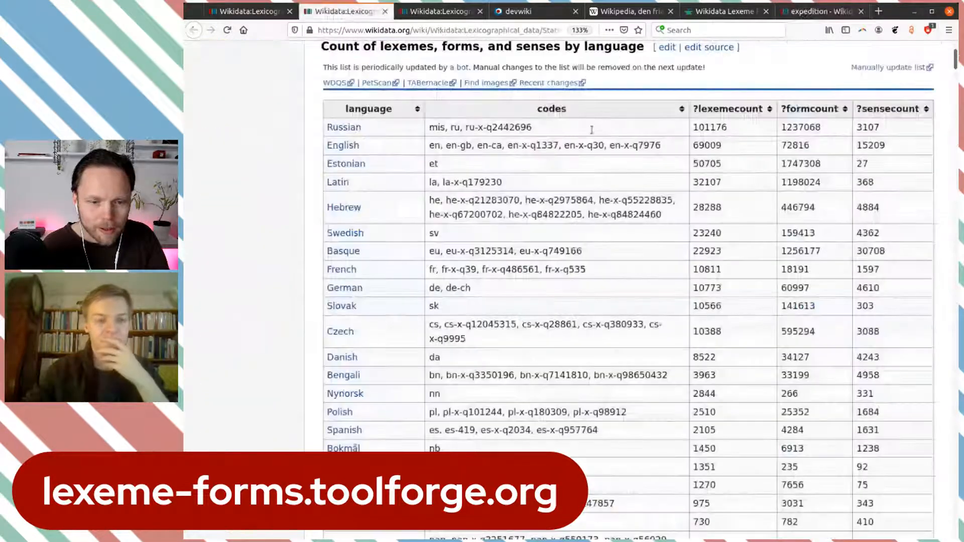
left_click(818, 12)
double_click(481, 91)
key("ctrl+c")
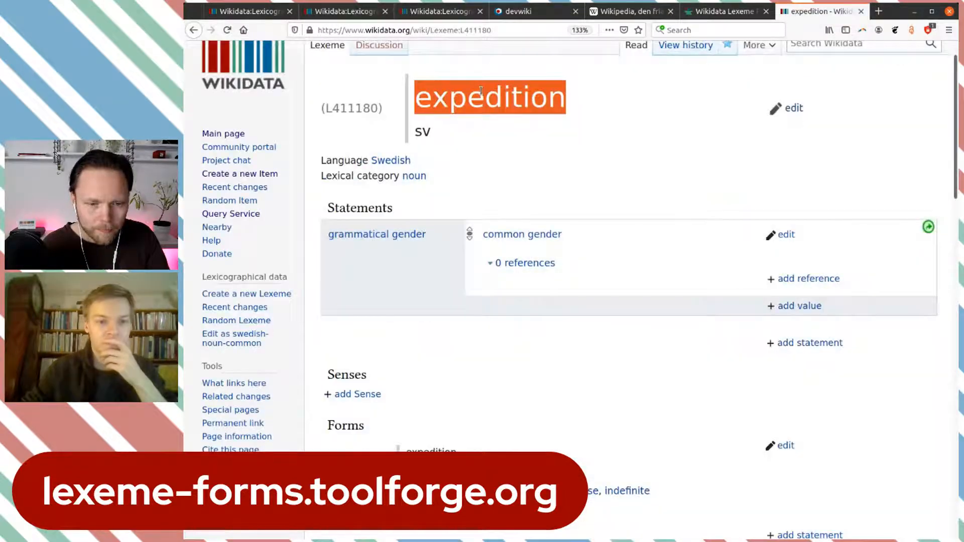
left_click(362, 11)
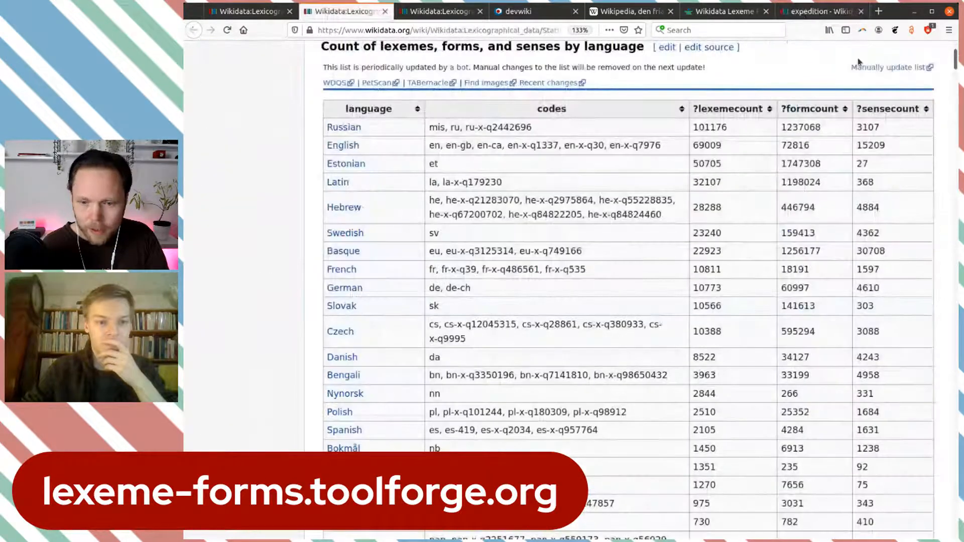
scroll(858, 62, "up", 10)
left_click(833, 88)
key("ctrl+v")
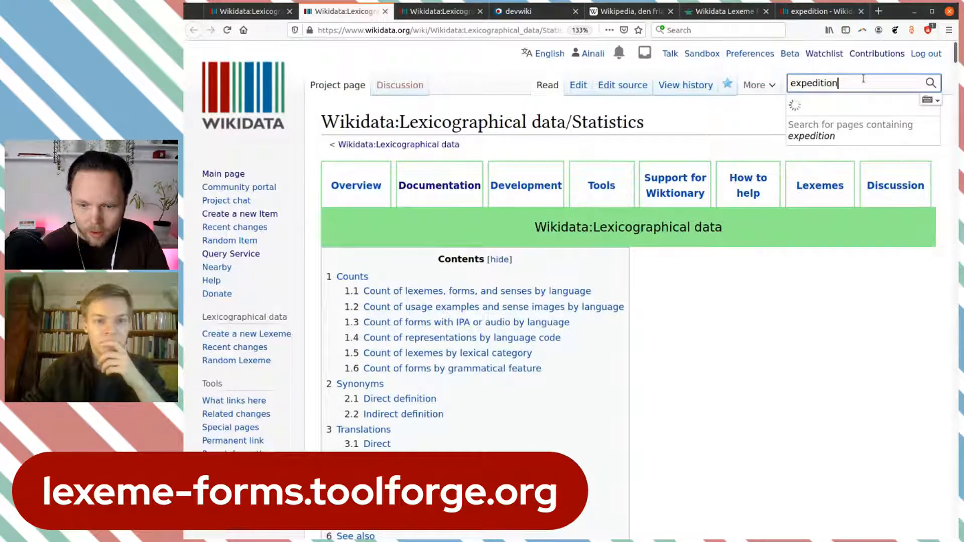
left_click(825, 112)
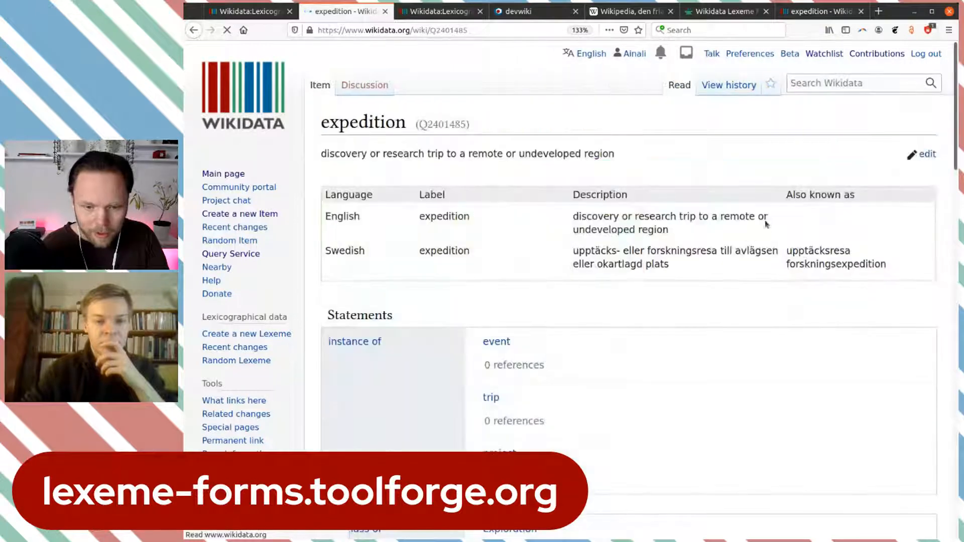
Copy the item's Swedish description and publish it as a Swedish (sv) gloss in a new sense of the "expedition" lexeme.
left_click_drag(676, 265, 573, 267)
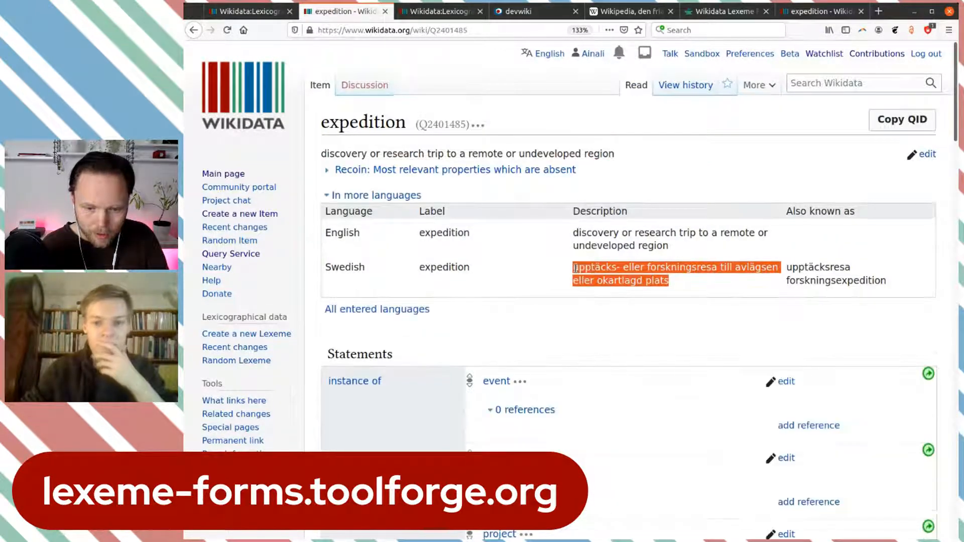
key("alt+9")
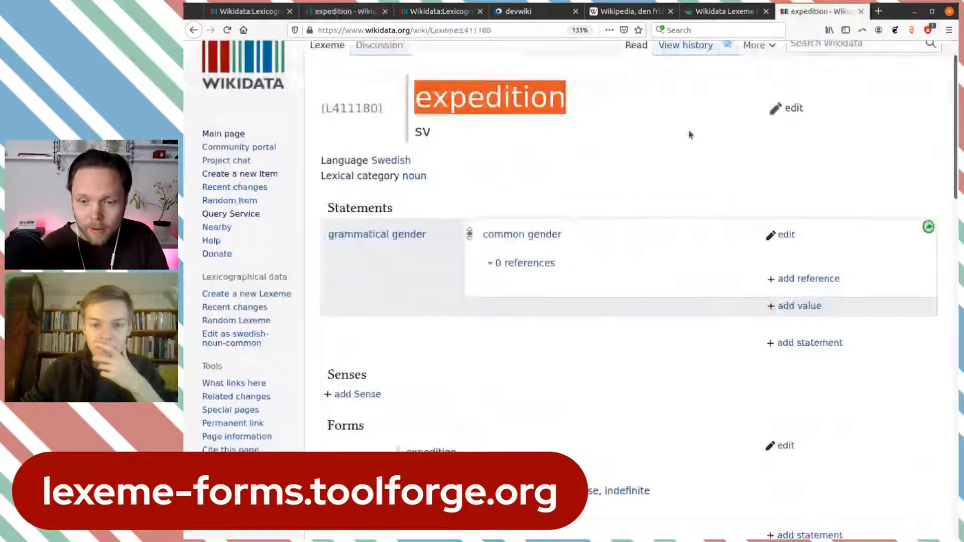
scroll(451, 289, "down", 3)
left_click(402, 283)
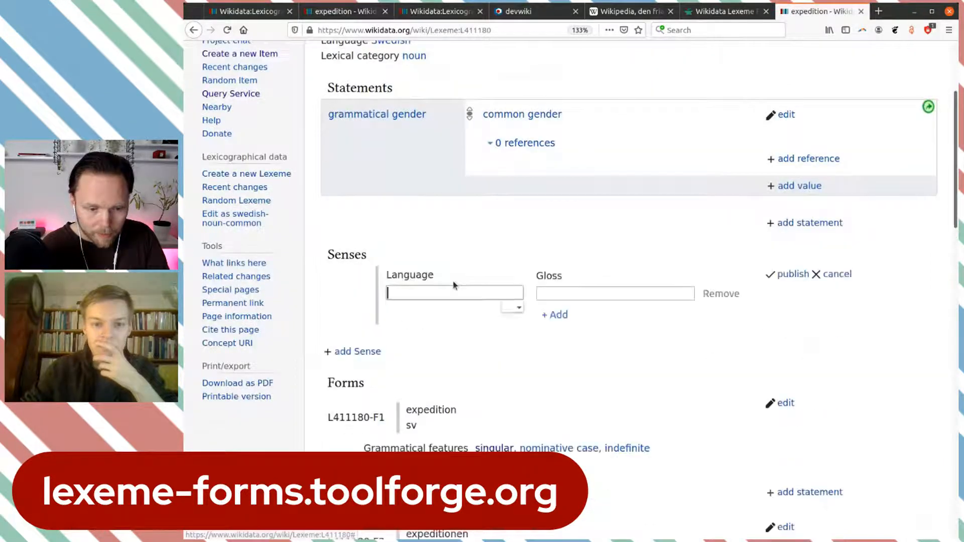
type("sv")
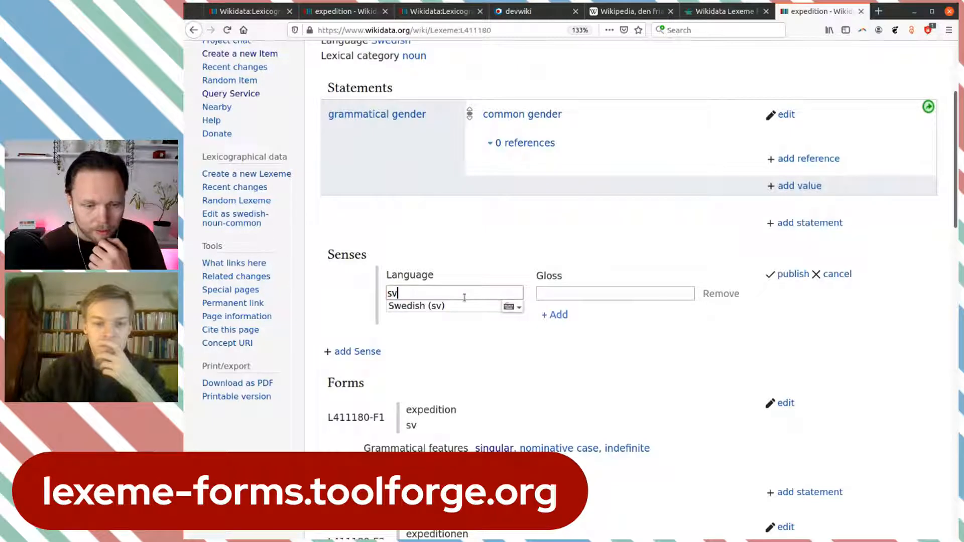
left_click(465, 307)
left_click(581, 295)
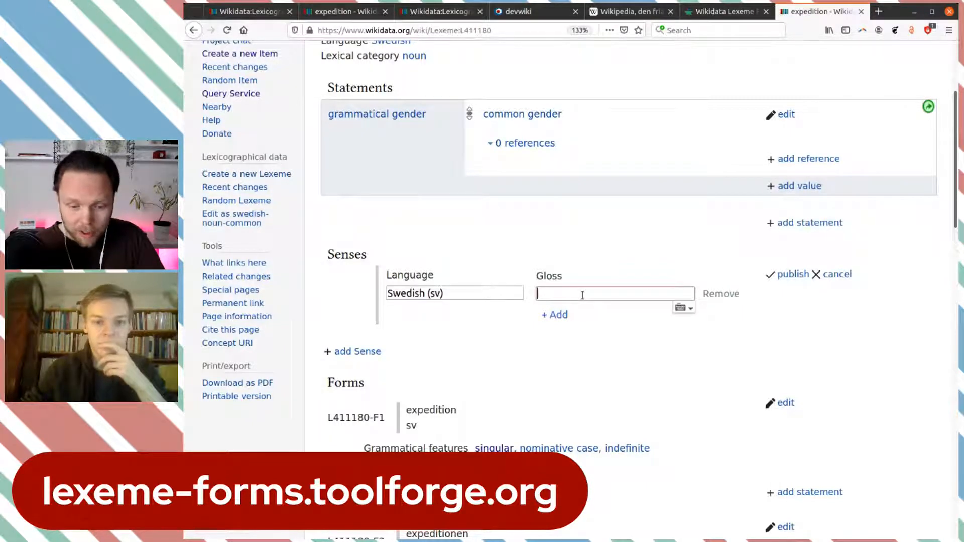
key("ctrl+v")
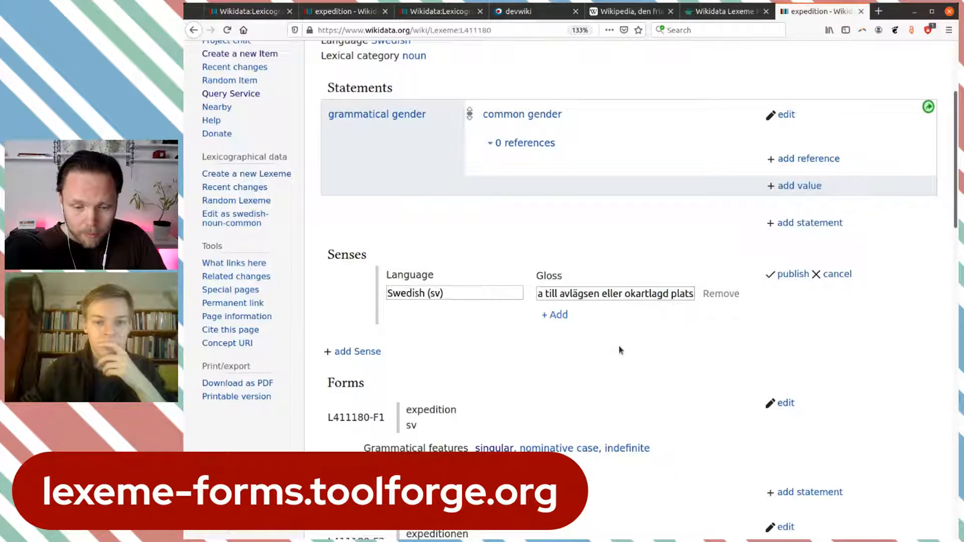
left_click(793, 275)
Copy the "expedition" item's QID and publish it as an "item for this sense" statement on the lexeme's new sense.
left_click(347, 11)
left_click(899, 119)
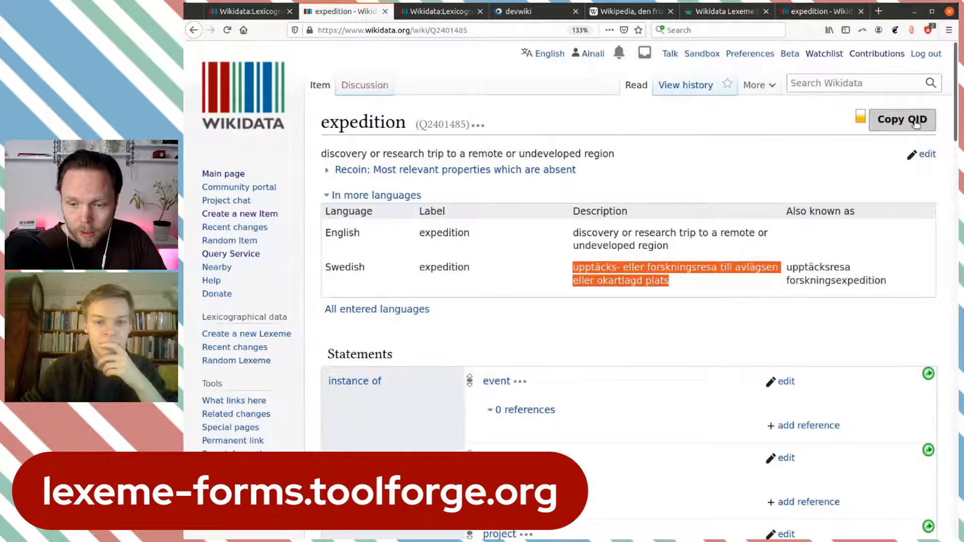
left_click(810, 12)
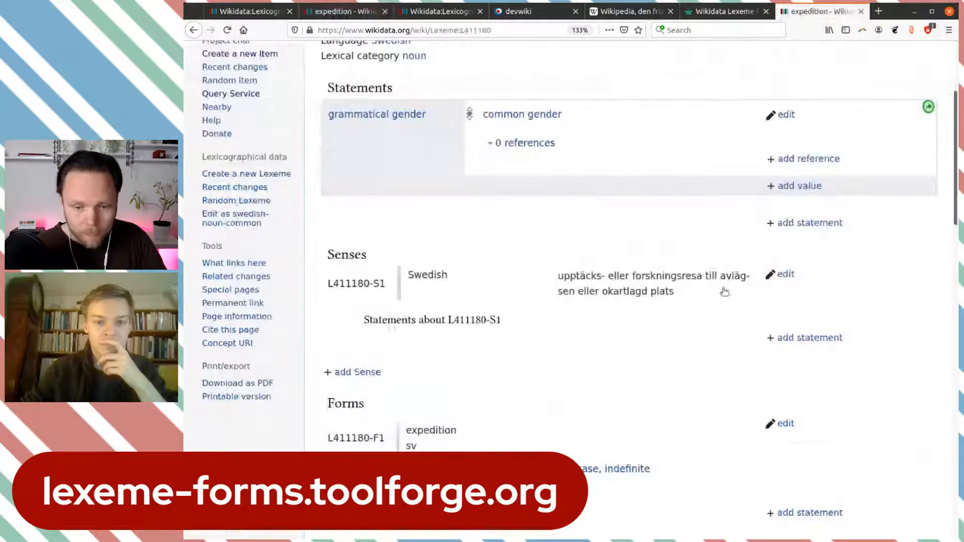
left_click(793, 338)
type("item")
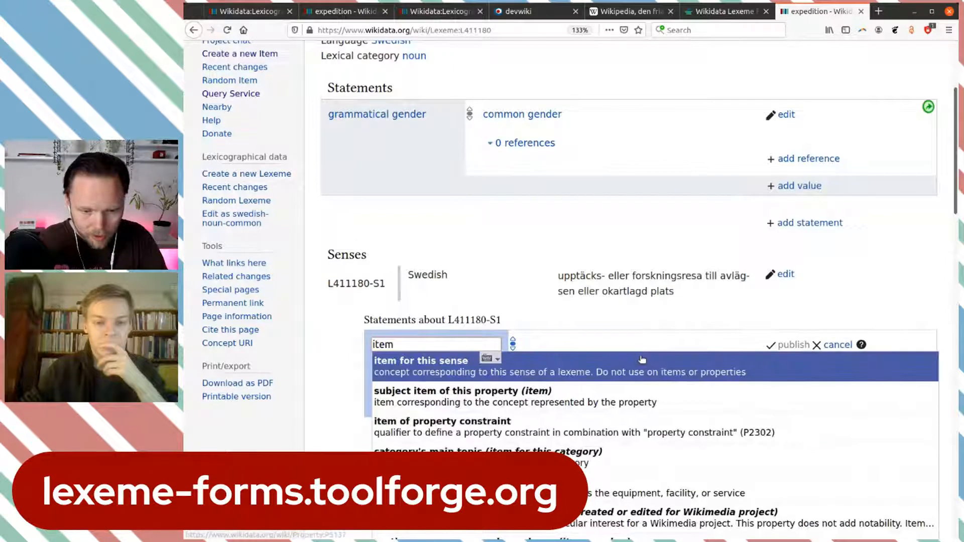
left_click(640, 360)
key("ctrl+v")
left_click(641, 360)
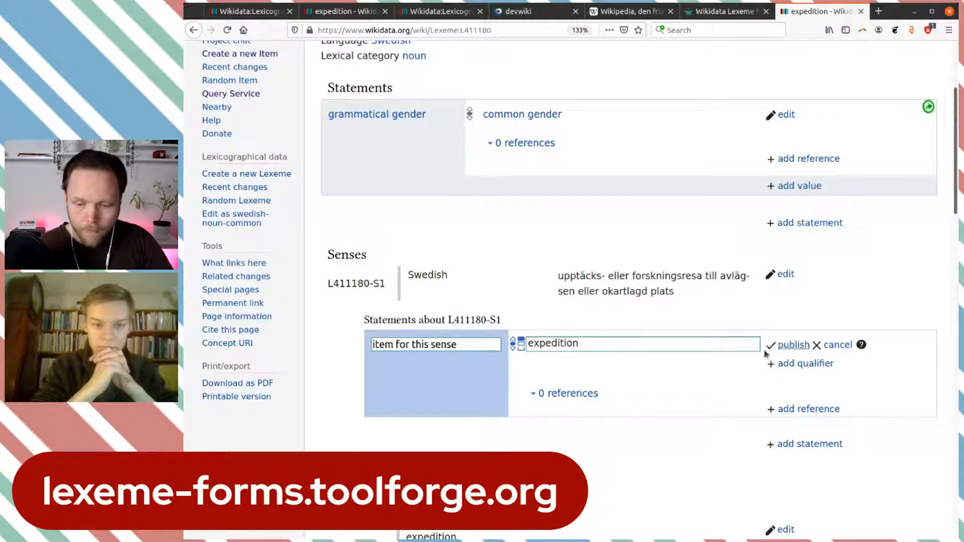
left_click(796, 345)
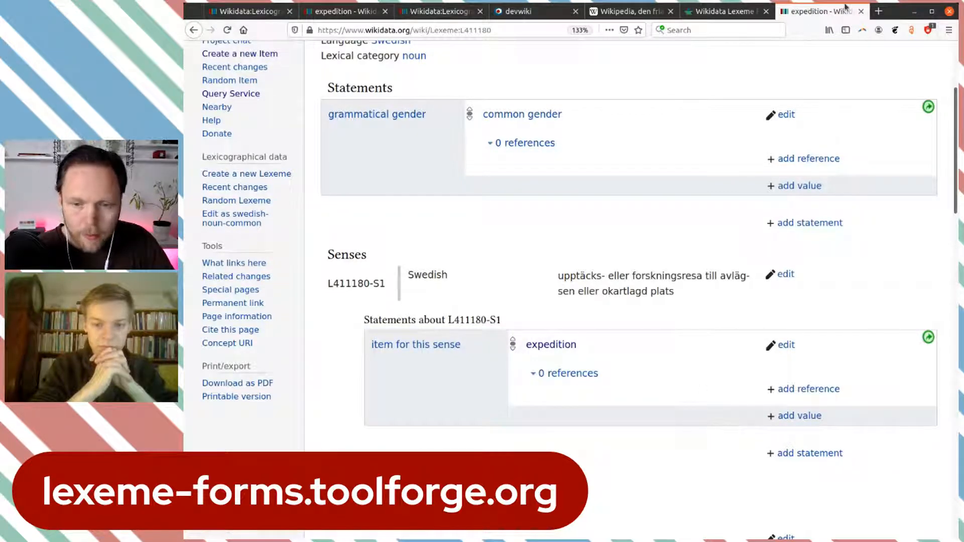
Return to the Swedish missing-forms list, examine the entries ranked from about 960 to 999 and highlight "utförd".
left_click(437, 11)
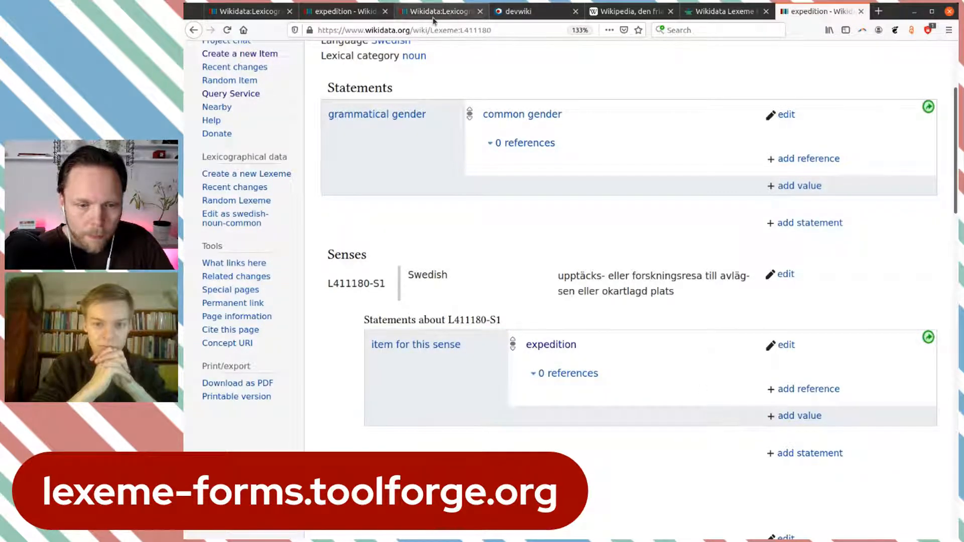
scroll(629, 234, "down", 3)
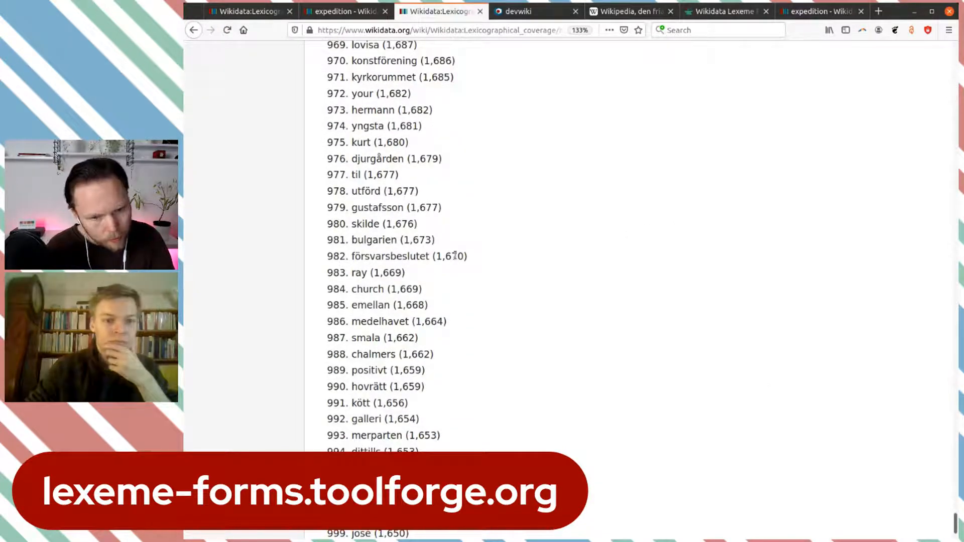
scroll(455, 256, "up", 3)
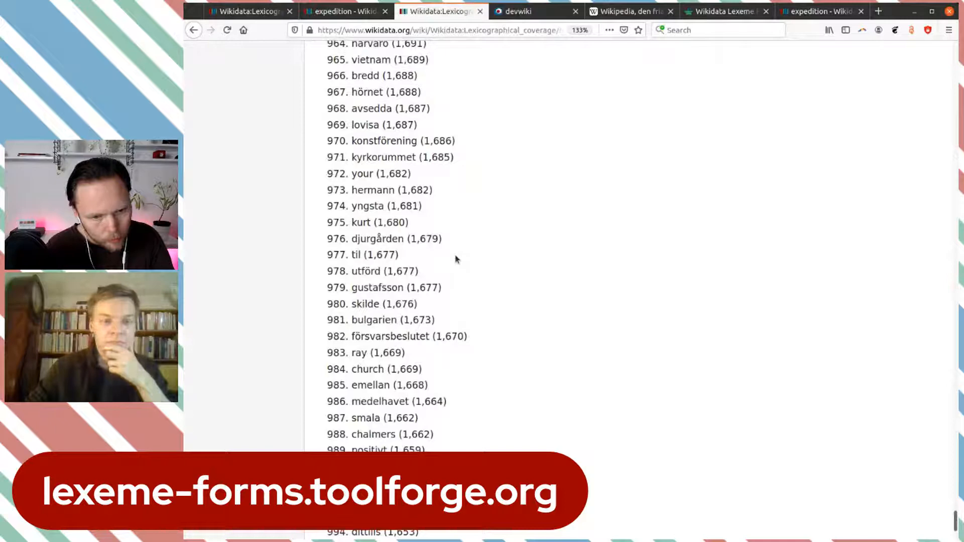
scroll(456, 258, "down", 6)
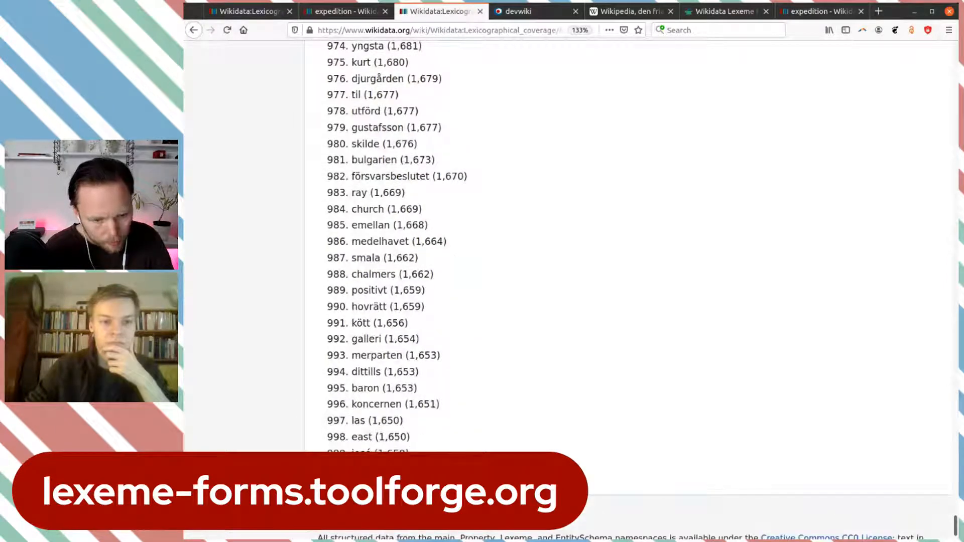
scroll(376, 416, "up", 3)
scroll(376, 407, "up", 1)
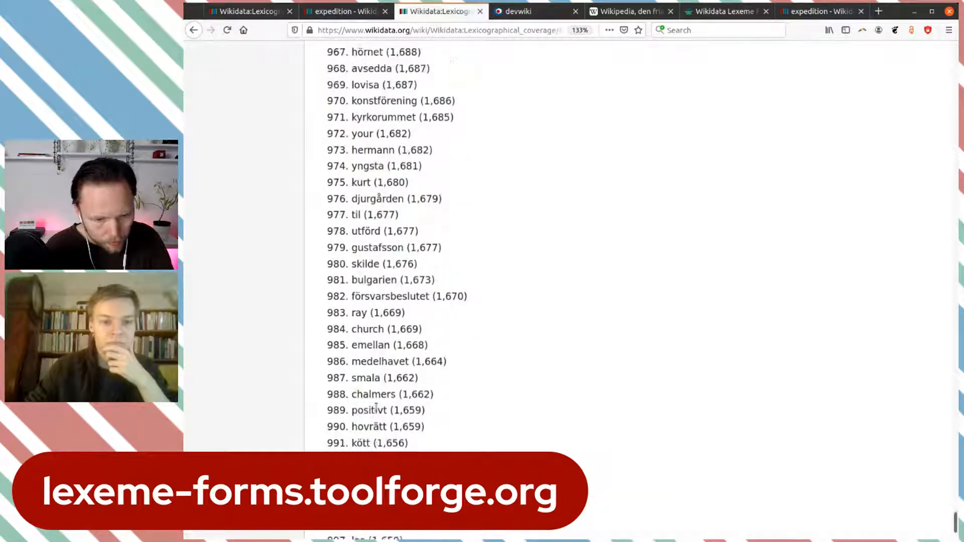
scroll(376, 407, "up", 4)
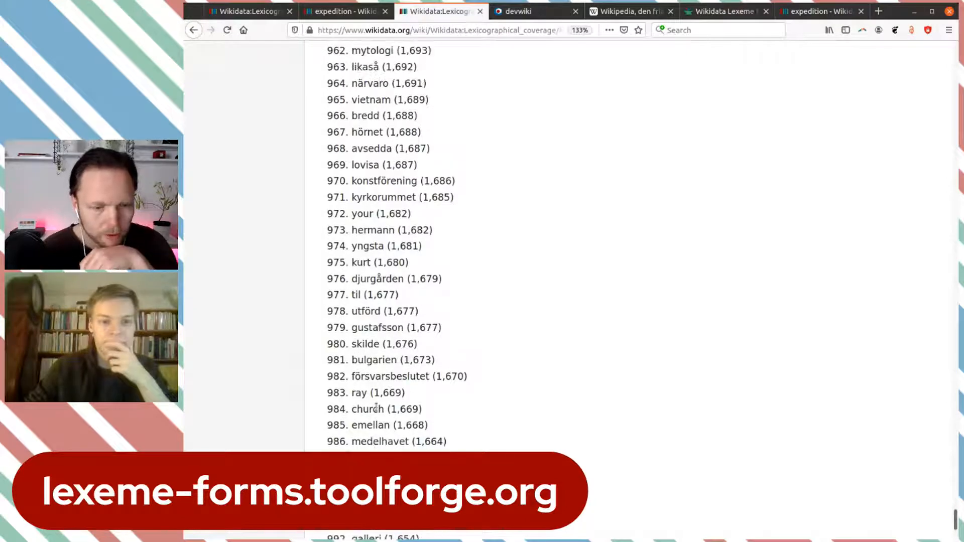
double_click(359, 352)
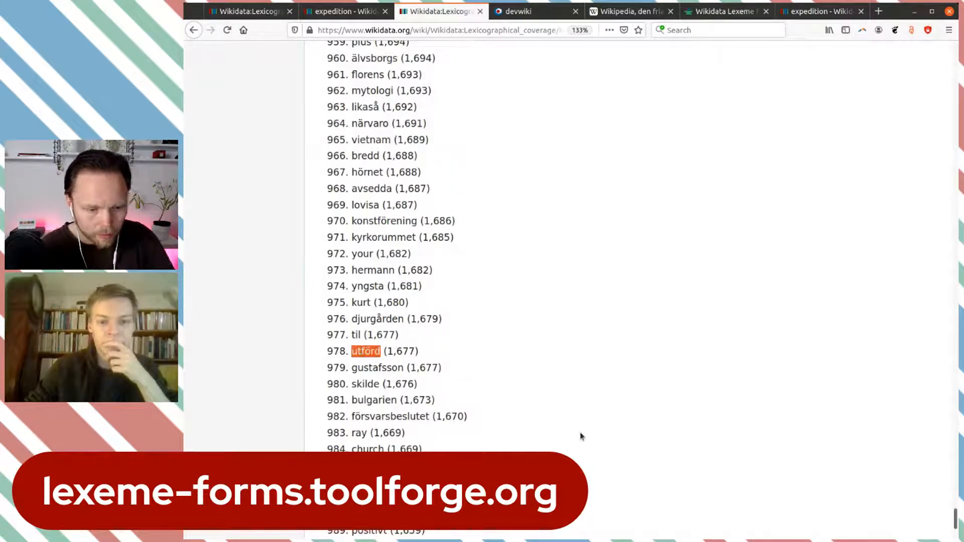
Enter "utföra" as the active infinitive in a new Swedish verb form and open the matching existing lexeme for editing.
left_click(738, 11)
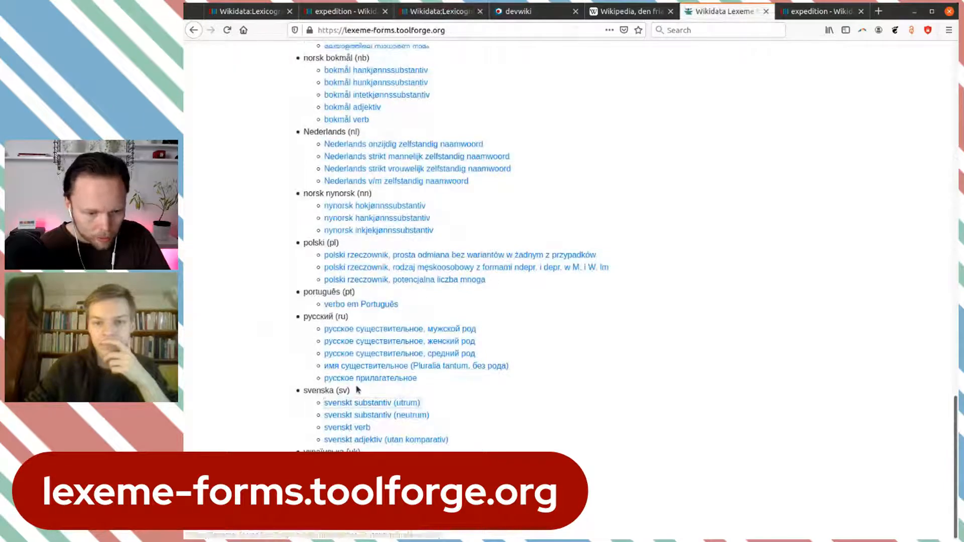
middle_click(357, 428)
key("ctrl+Tab")
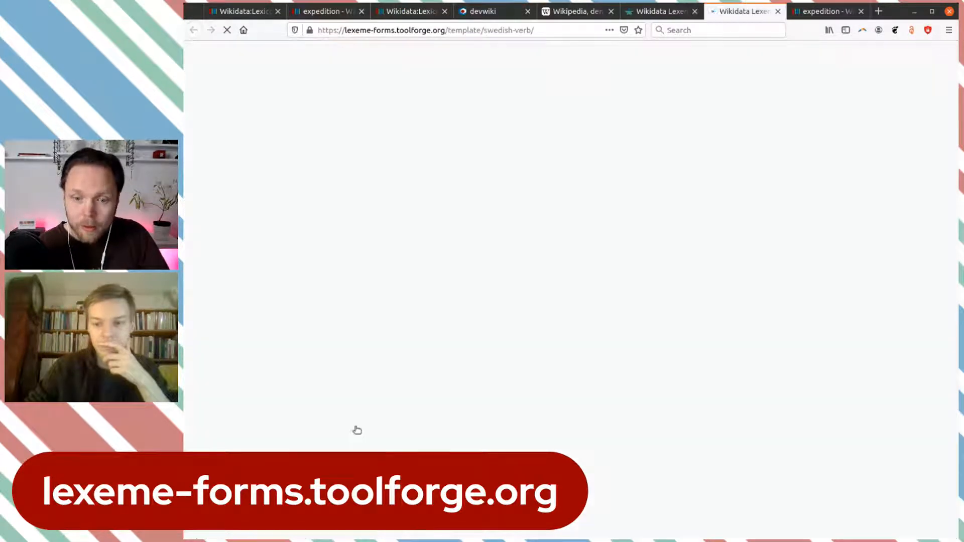
type("utföra")
key("Tab")
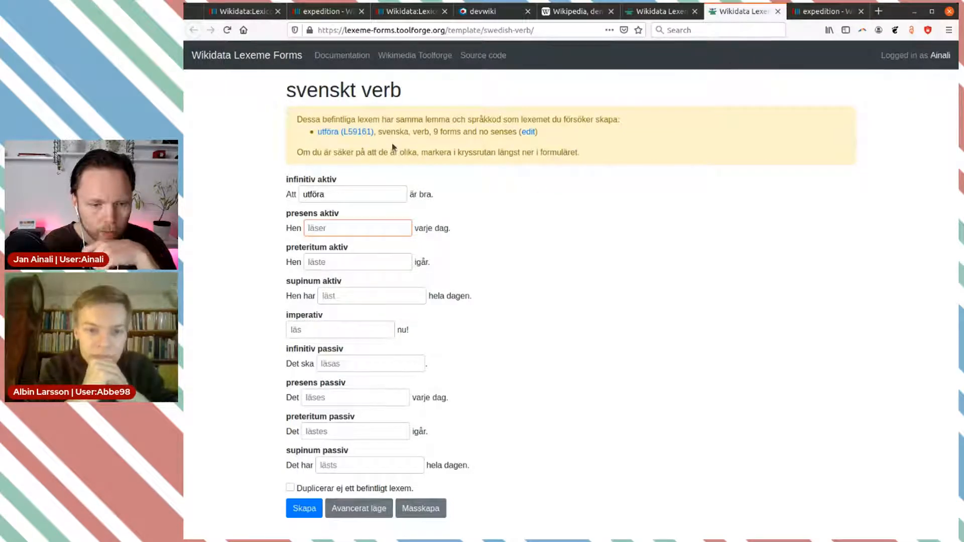
left_click(532, 134)
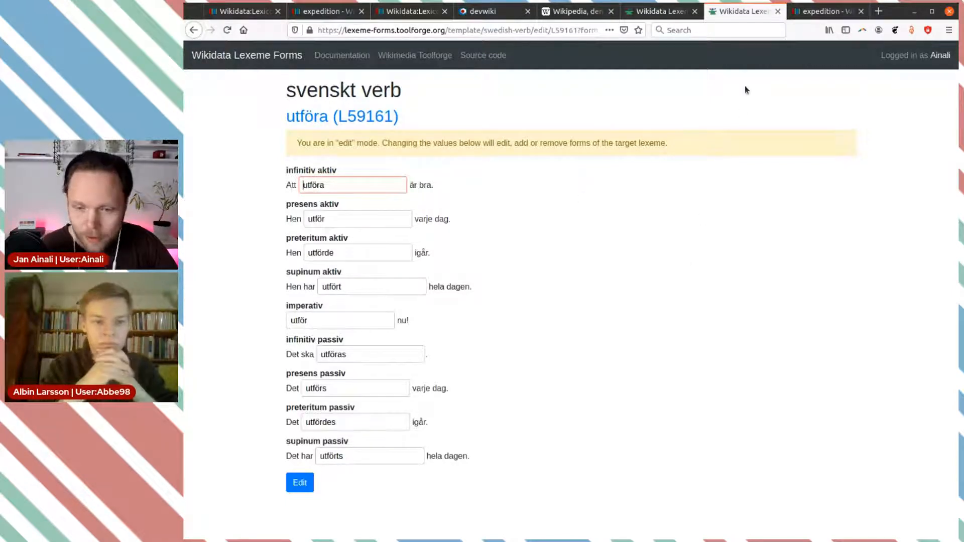
Go back to the Swedish missing-forms list, examine the ranks from about 989 up to 895 and highlight "styra".
left_click(661, 12)
left_click(396, 12)
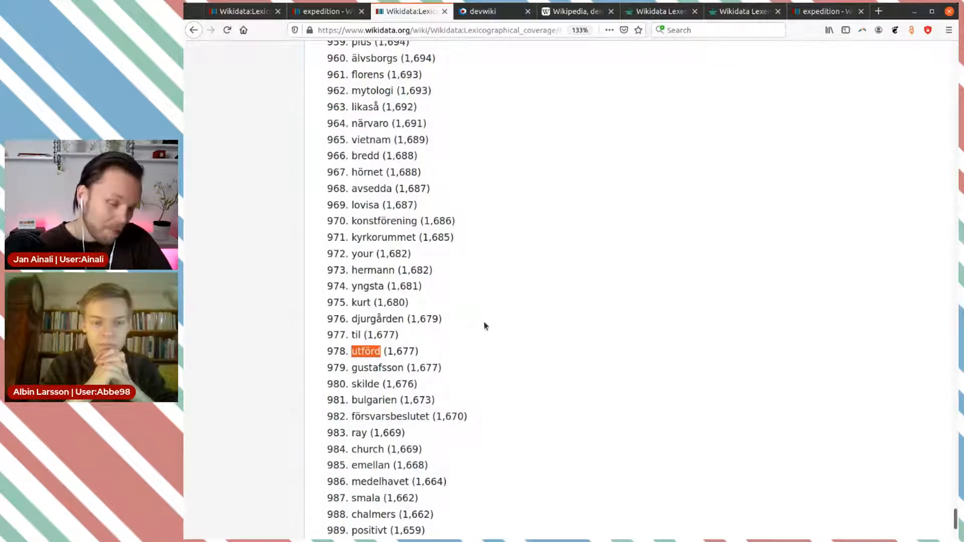
scroll(483, 328, "up", 3)
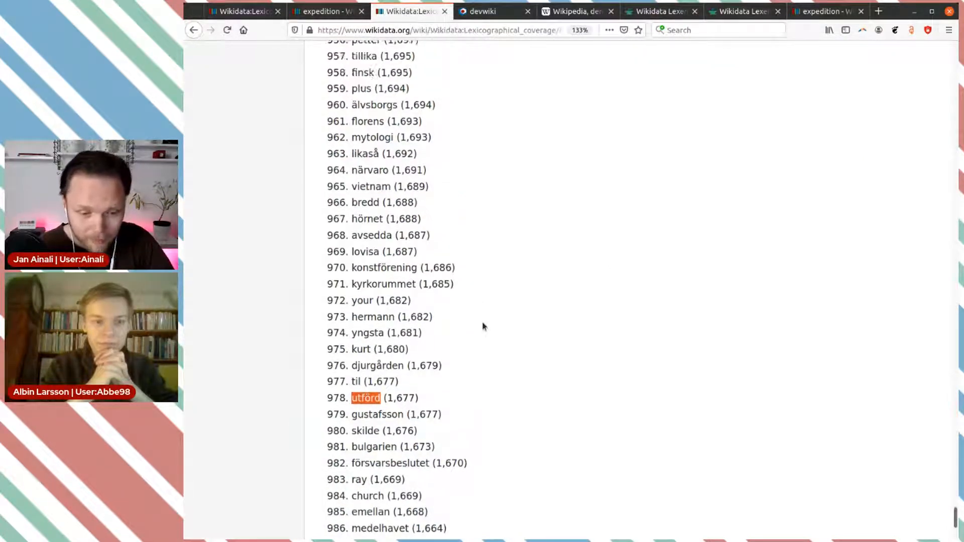
scroll(422, 341, "up", 2)
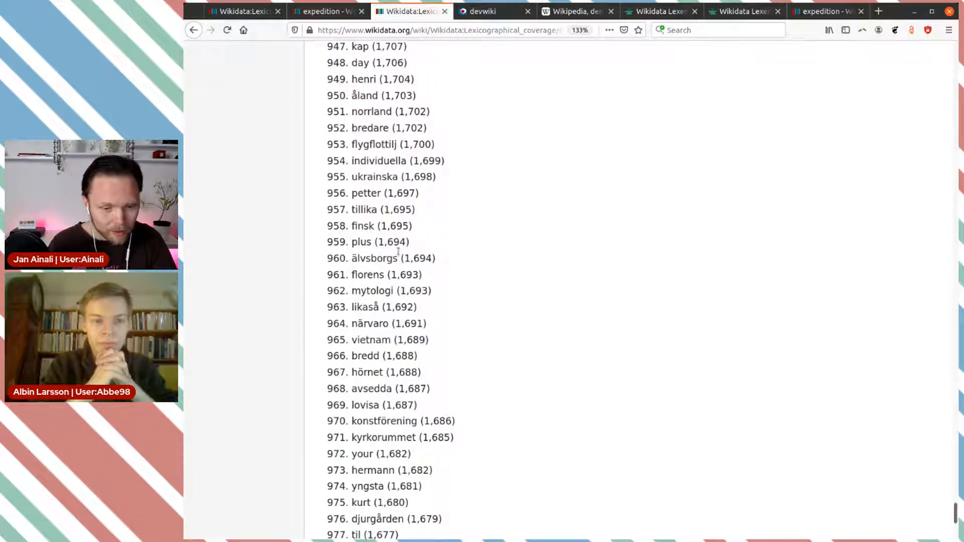
scroll(398, 251, "up", 3)
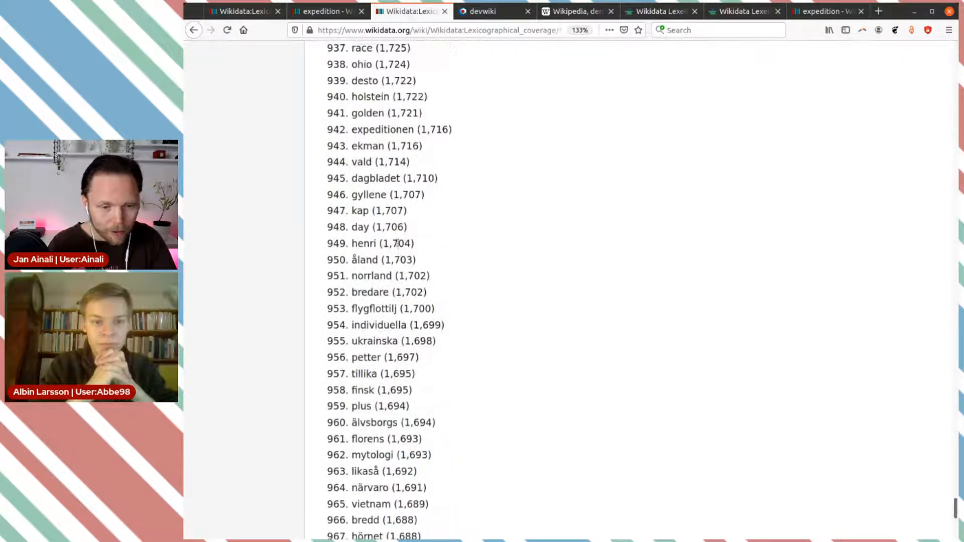
scroll(398, 245, "up", 3)
scroll(398, 245, "up", 3)
scroll(398, 246, "up", 3)
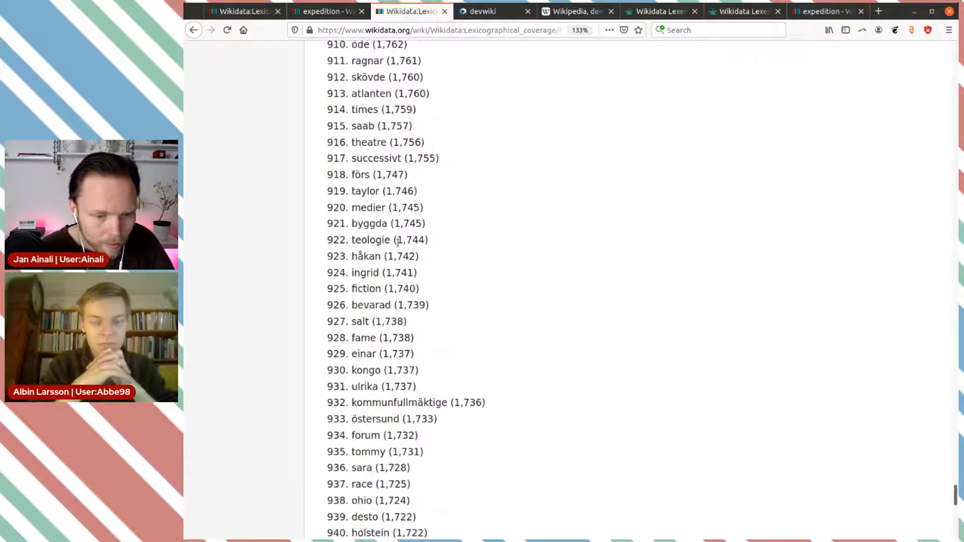
scroll(398, 245, "up", 1)
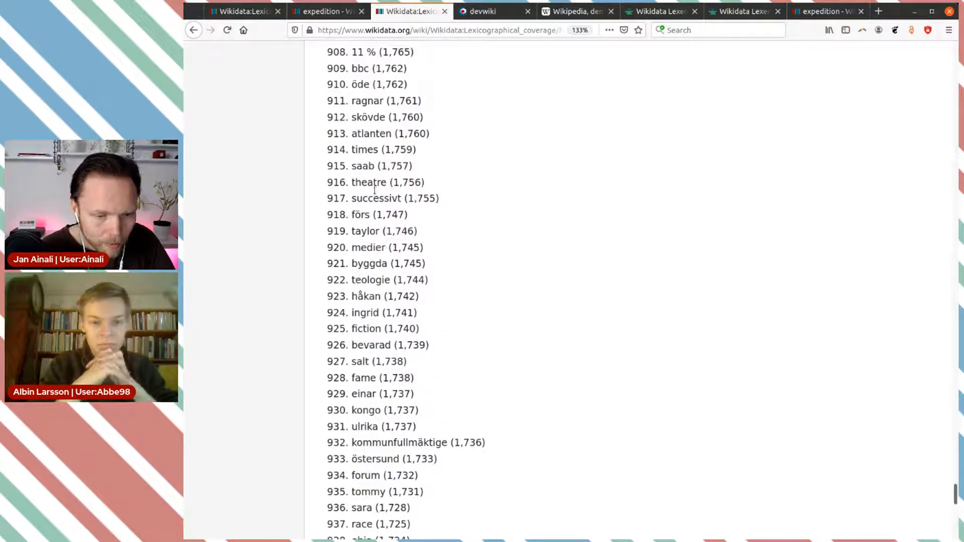
scroll(381, 196, "up", 3)
scroll(387, 196, "up", 2)
double_click(364, 204)
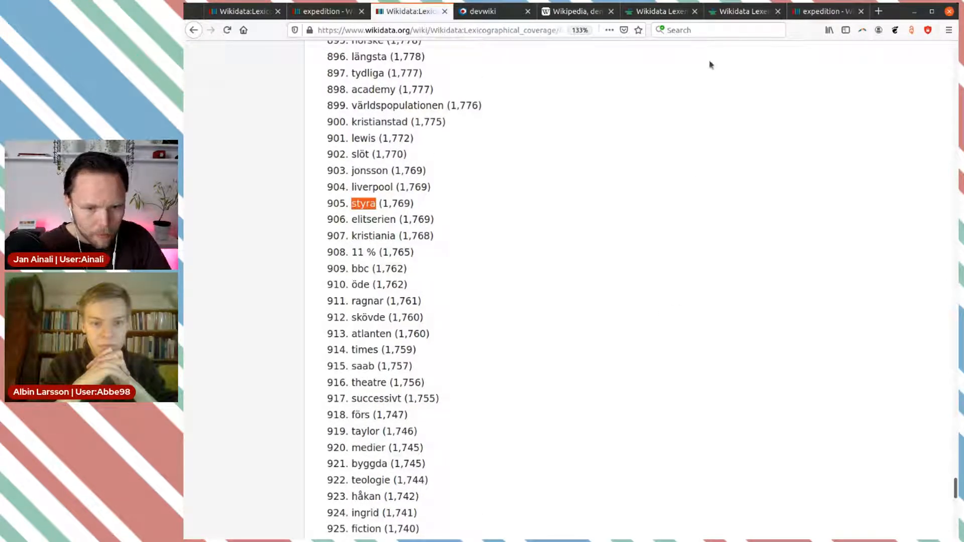
Close the "utföra" edit form and open a new Swedish verb form with "styra" as the active infinitive.
left_click(745, 14)
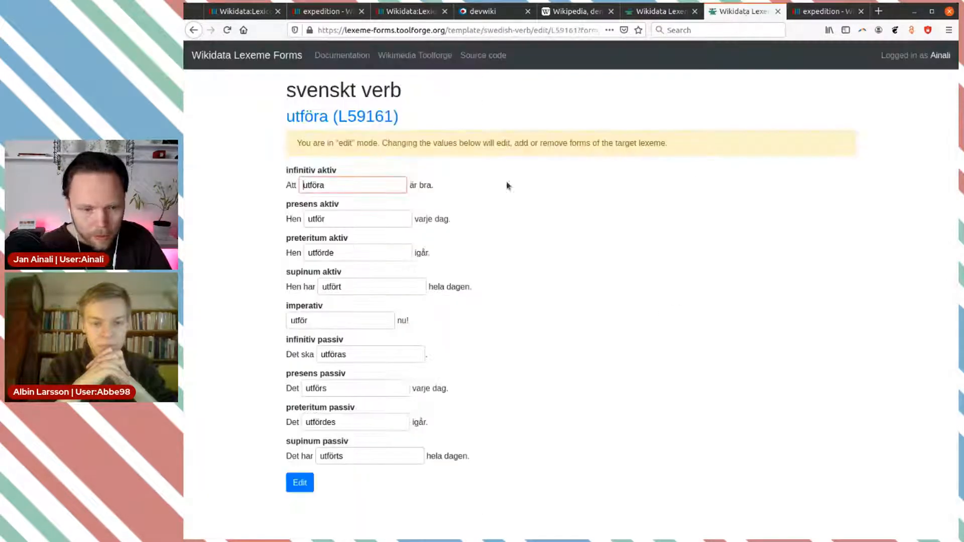
left_click_drag(335, 184, 196, 168)
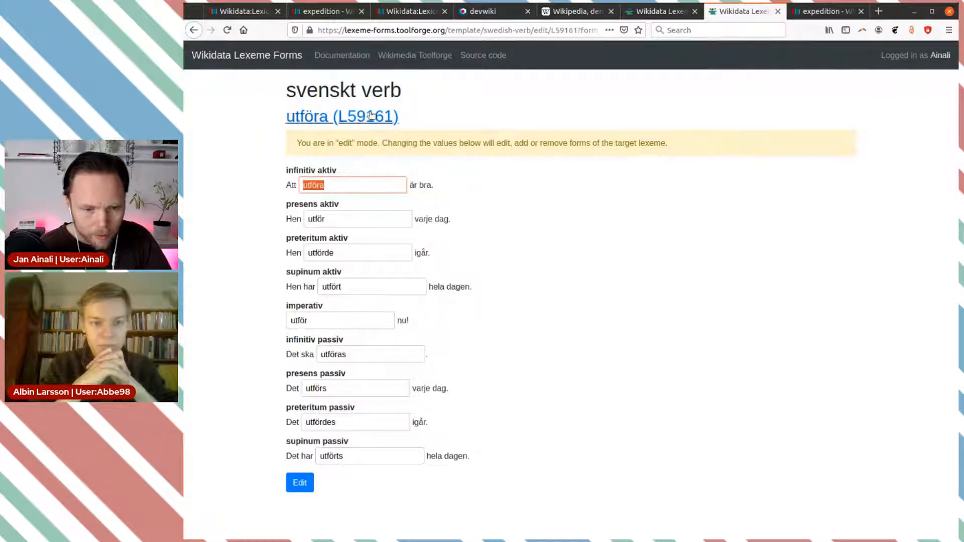
left_click(778, 11)
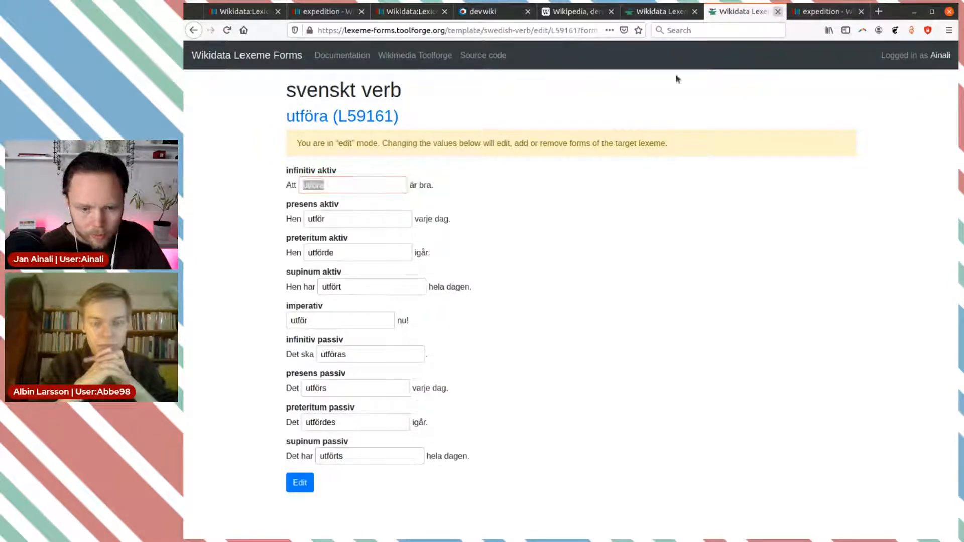
key("ctrl+Page_Up")
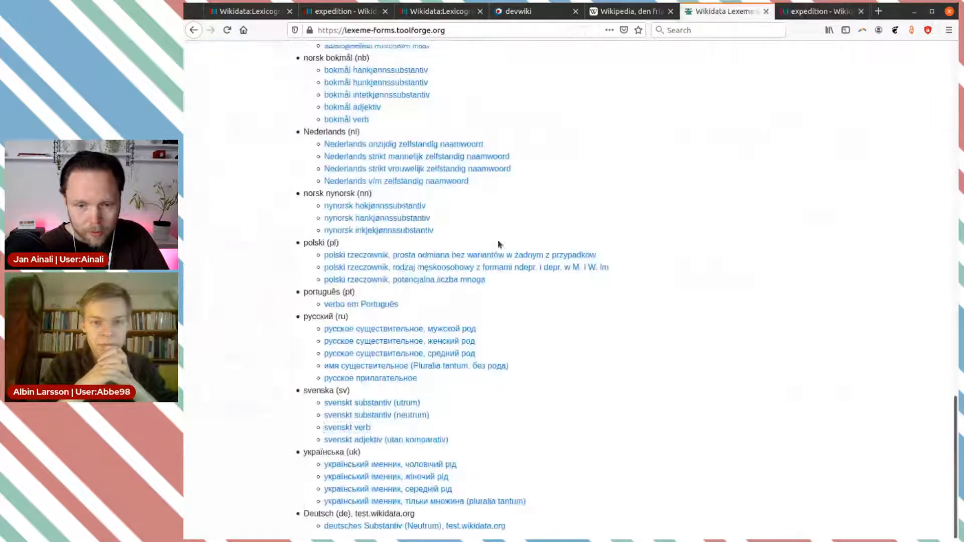
middle_click(350, 429)
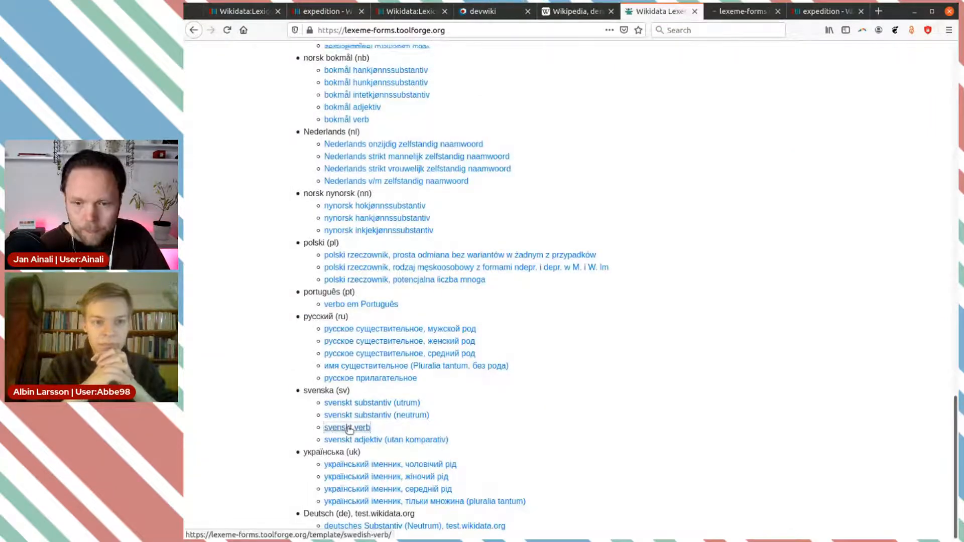
key("ctrl+Page_Down")
type("styra")
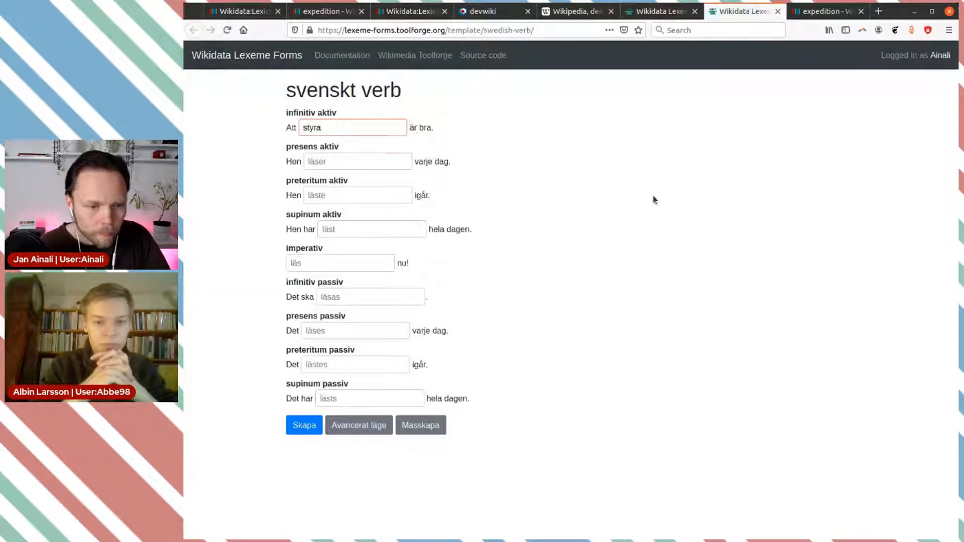
Check whether a Swedish verb lexeme for "styra" already exists and close its new verb form.
key("Tab")
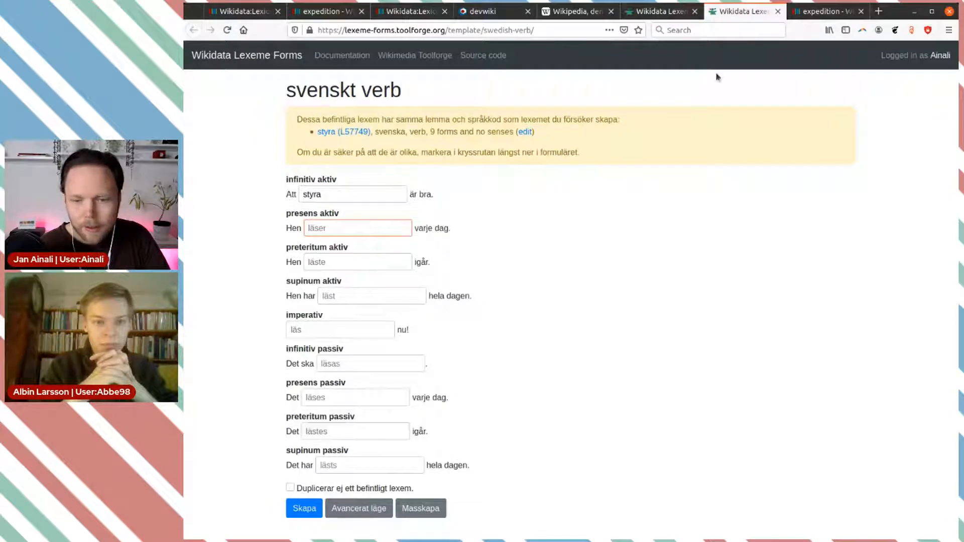
left_click(767, 12)
left_click(778, 11)
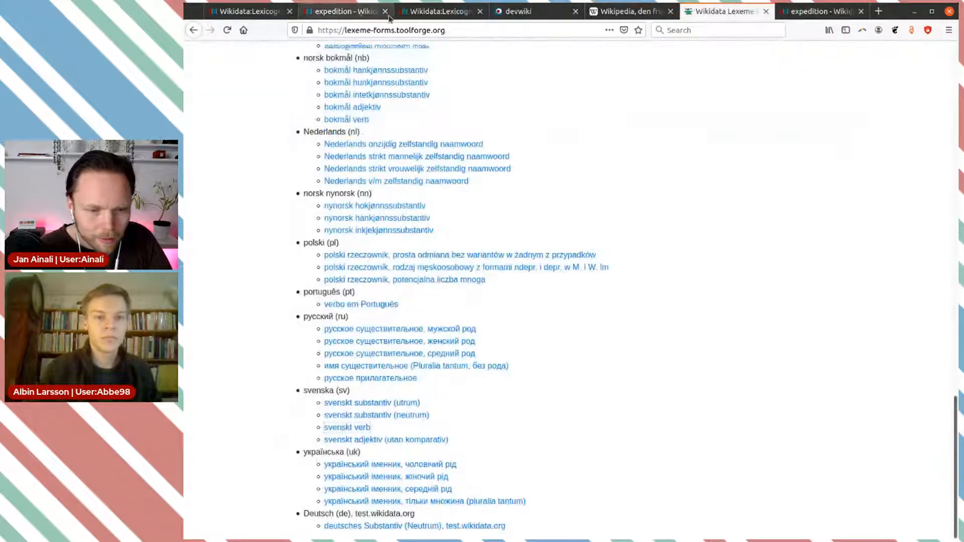
Return to the Swedish missing-forms list, examine the ranks from about 915 up to 864 and highlight "torde".
left_click(413, 15)
scroll(559, 345, "up", 5)
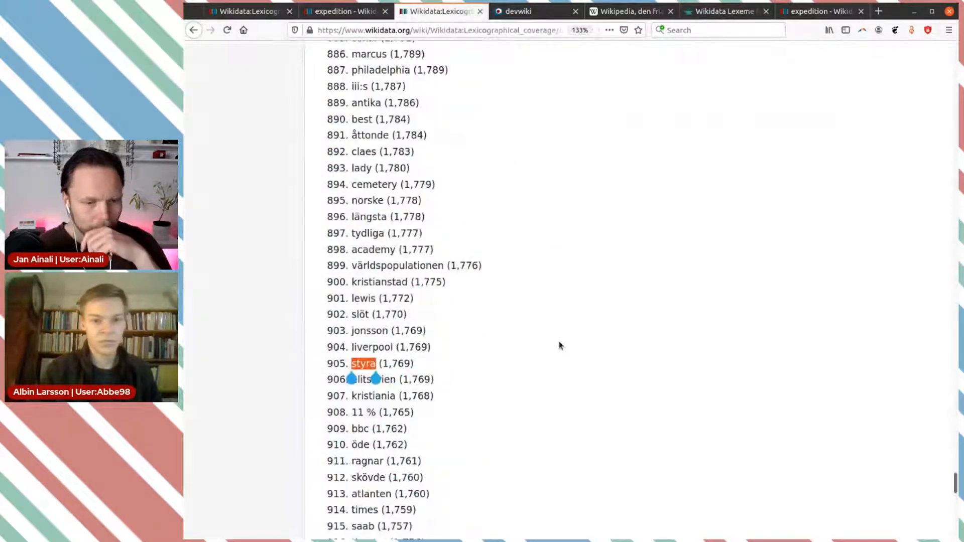
scroll(557, 336, "up", 3)
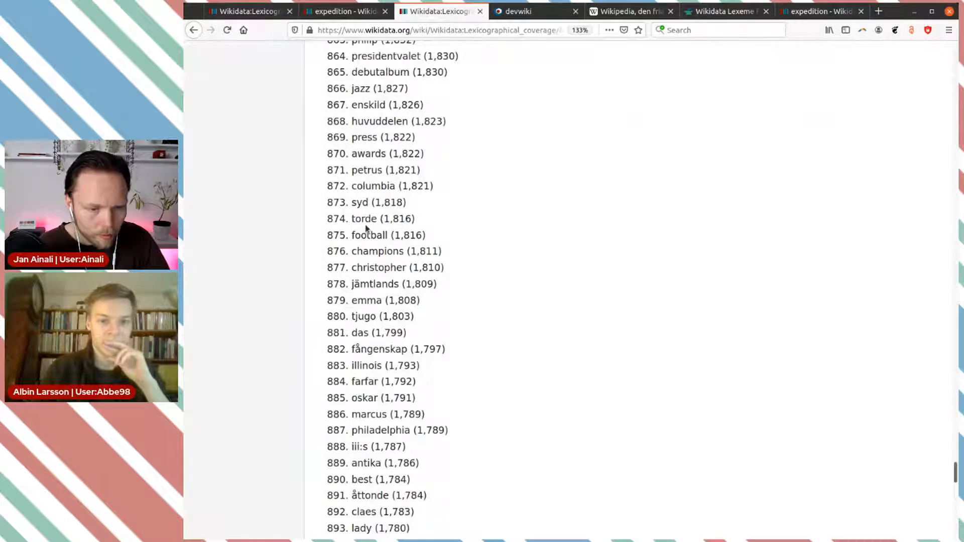
double_click(362, 219)
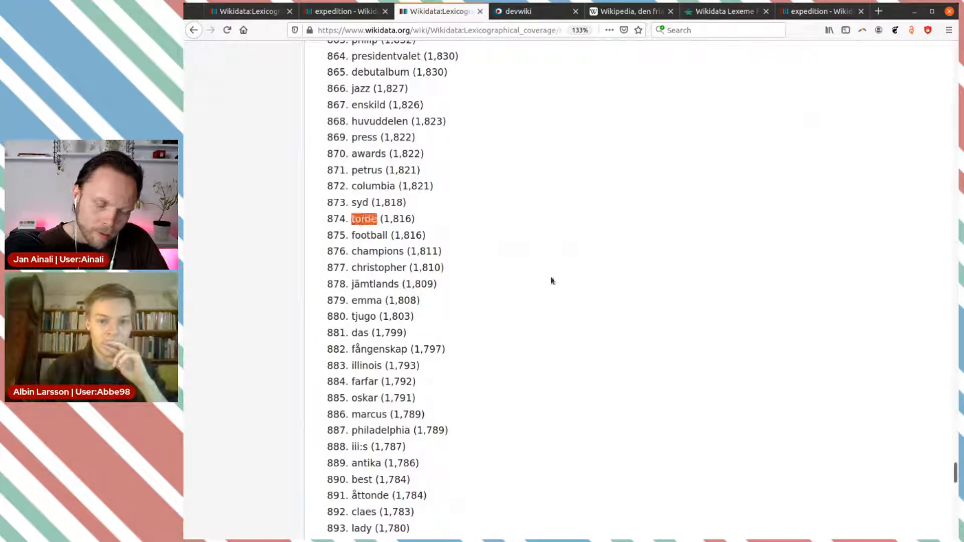
Examine the missing-forms list from rank 874 up to about 827 and highlight "omkom".
scroll(552, 280, "up", 2)
scroll(552, 280, "up", 2)
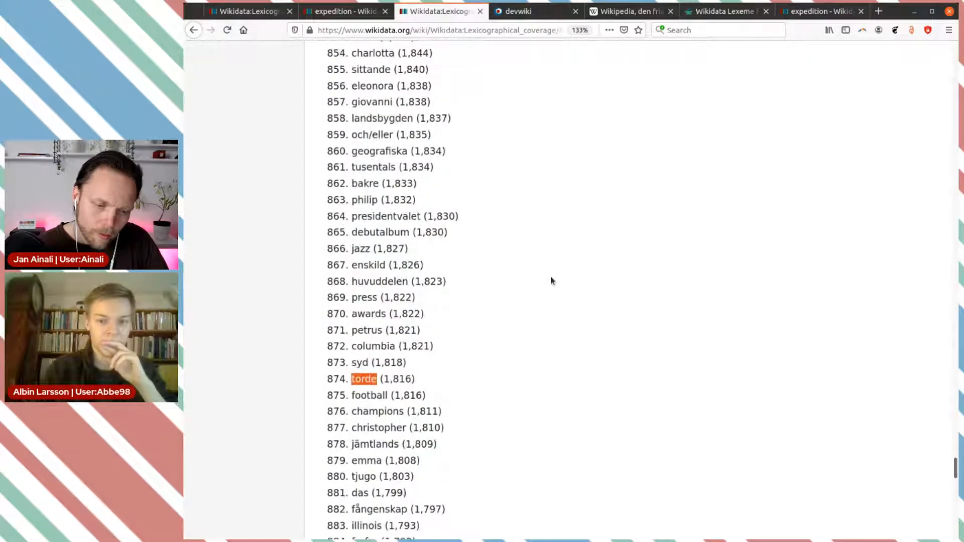
scroll(551, 280, "up", 4)
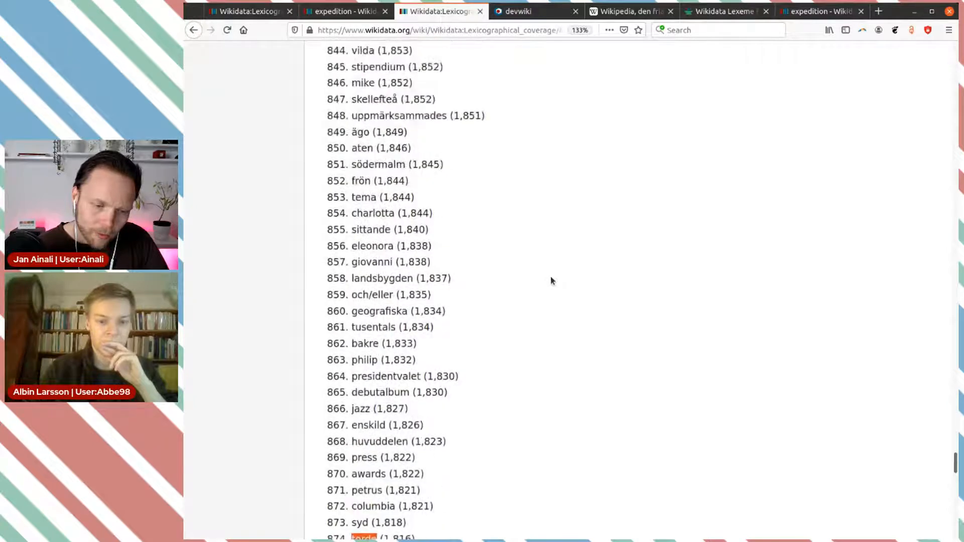
scroll(550, 277, "up", 1)
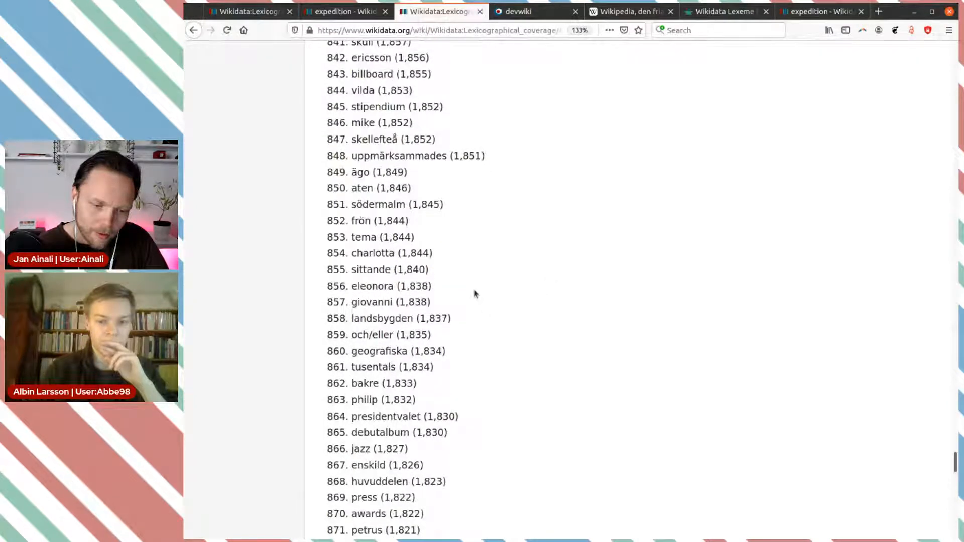
scroll(452, 293, "up", 1)
scroll(381, 266, "up", 2)
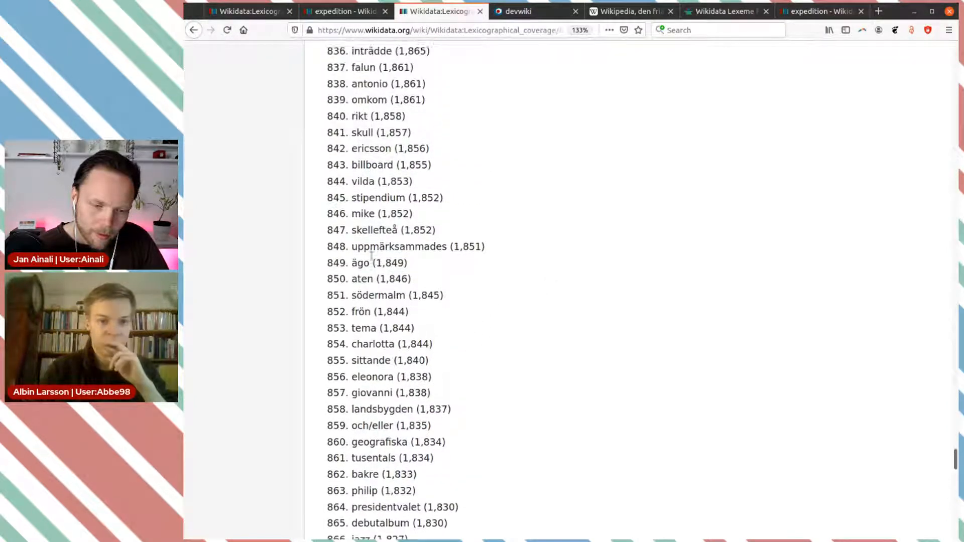
scroll(371, 258, "up", 3)
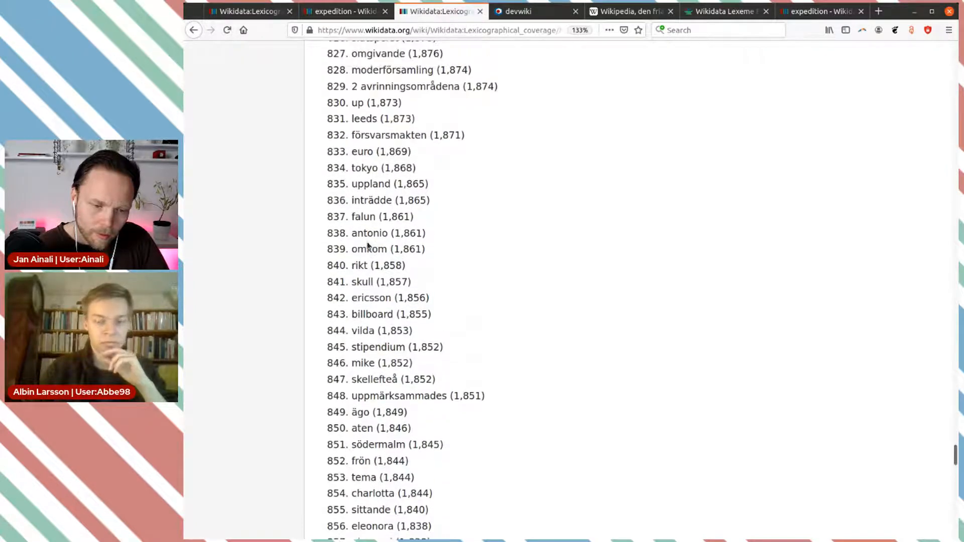
double_click(362, 249)
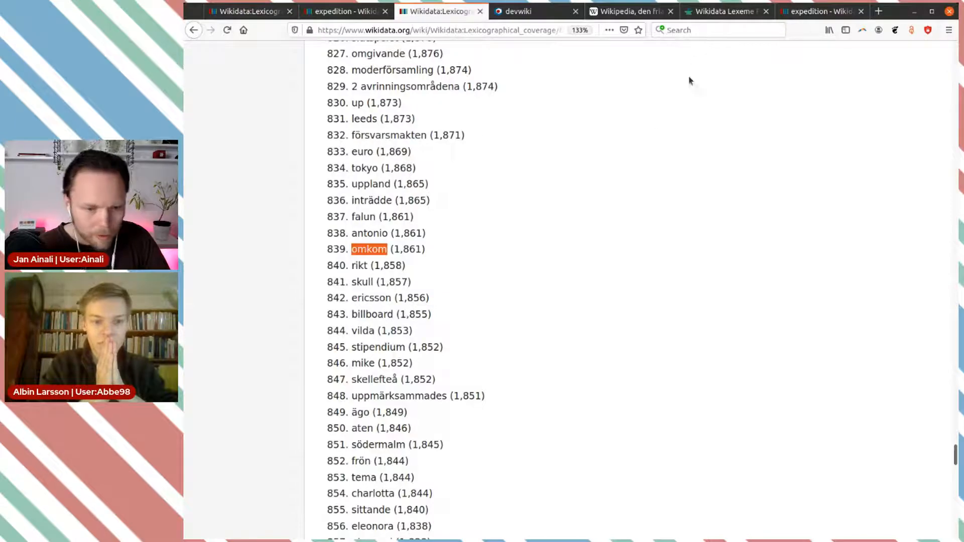
Enter "omkomma" as the active infinitive in a new Swedish verb form and open the matching existing lexeme for editing.
left_click(728, 14)
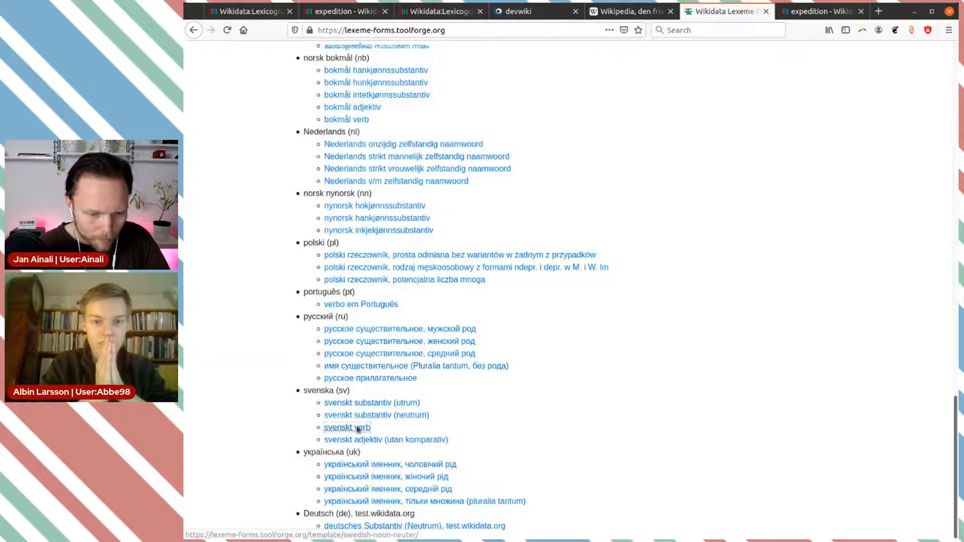
middle_click(357, 427)
key("ctrl+Tab")
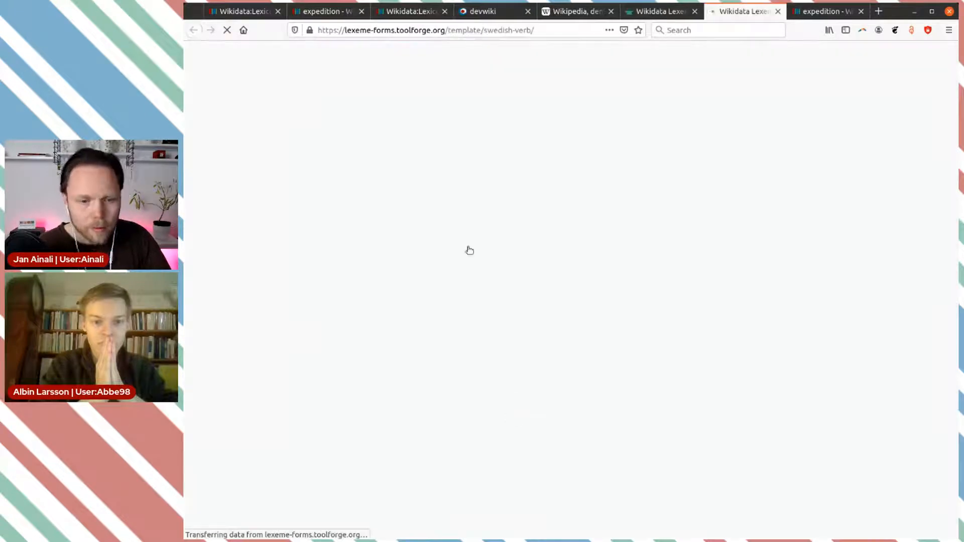
type("omkom")
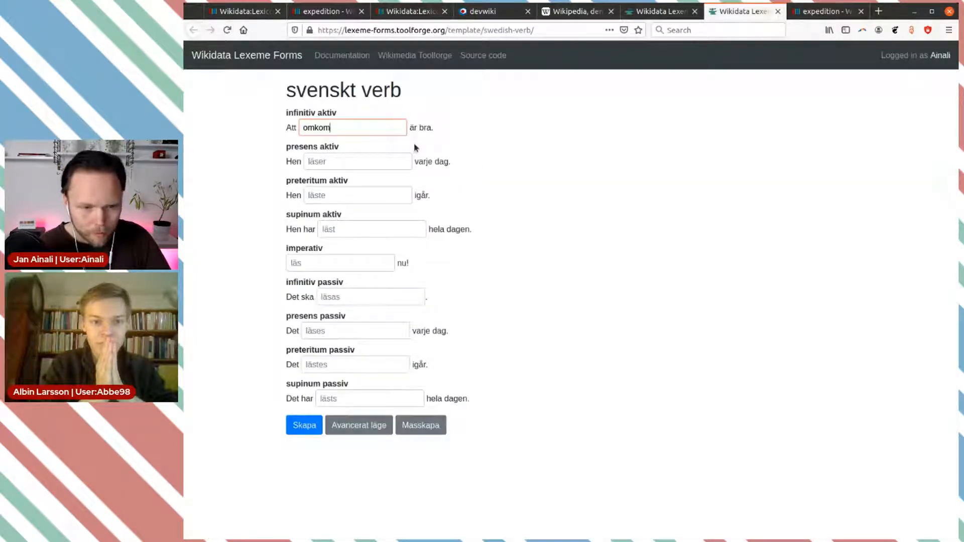
type("ma")
key("Tab")
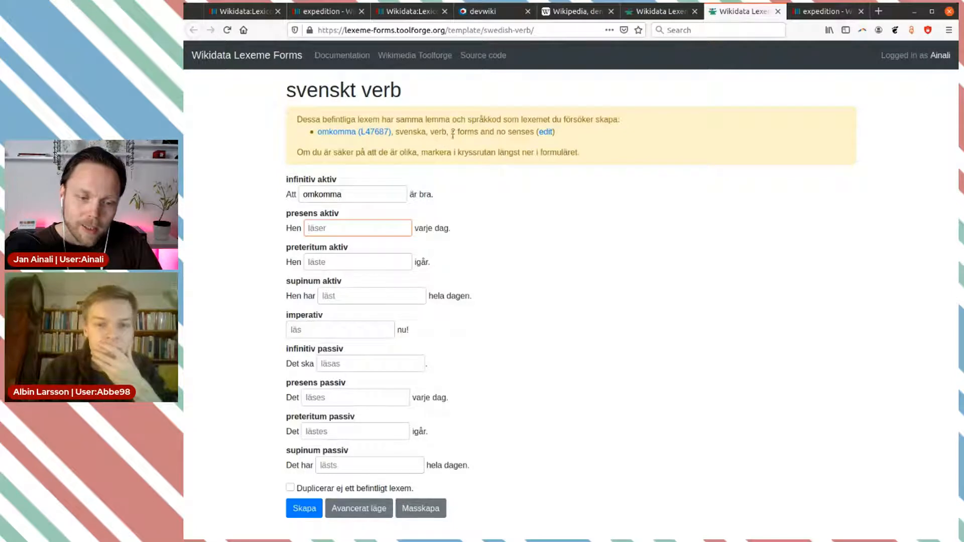
left_click(547, 132)
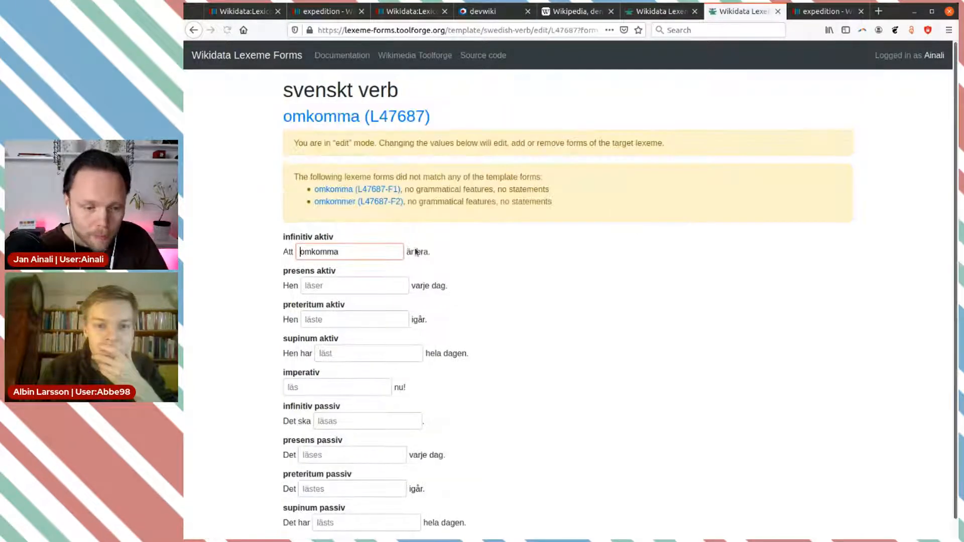
Assign the unmatched existing forms L47687-F1 to the active infinitive and L47687-F2 to the active present.
left_click_drag(355, 252, 231, 230)
key("BackSpace")
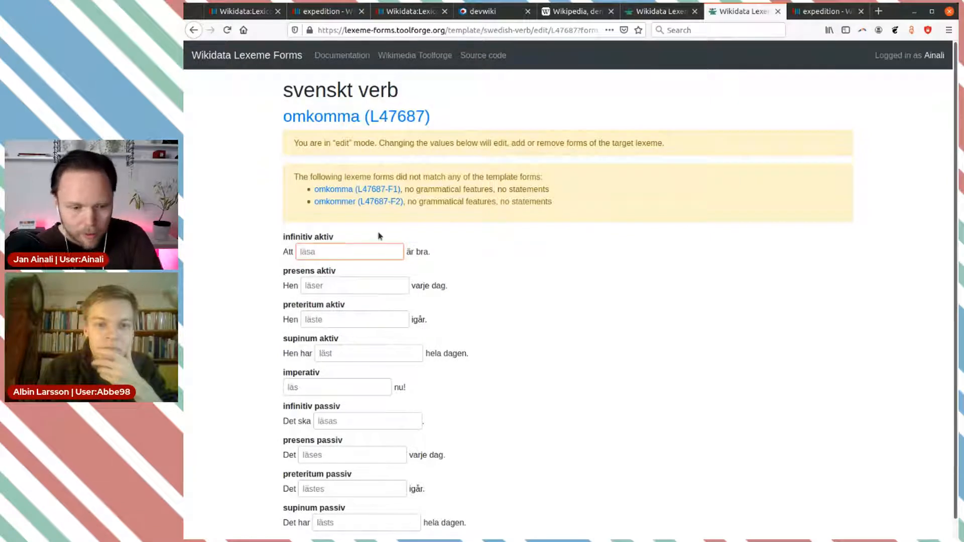
left_click_drag(342, 192, 345, 255)
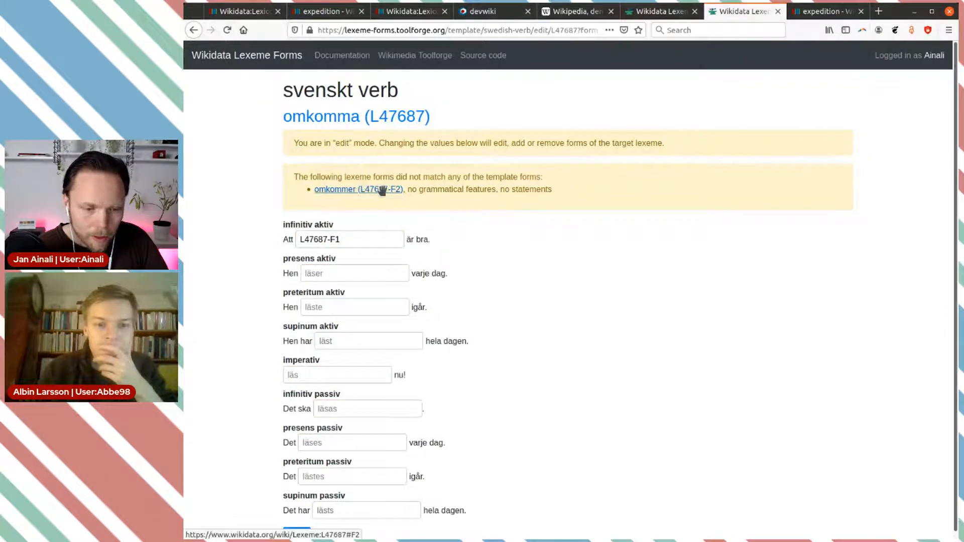
left_click_drag(380, 190, 376, 273)
Enter "omkom" as the active preterite and "omkommit" as the active supine.
left_click(367, 258)
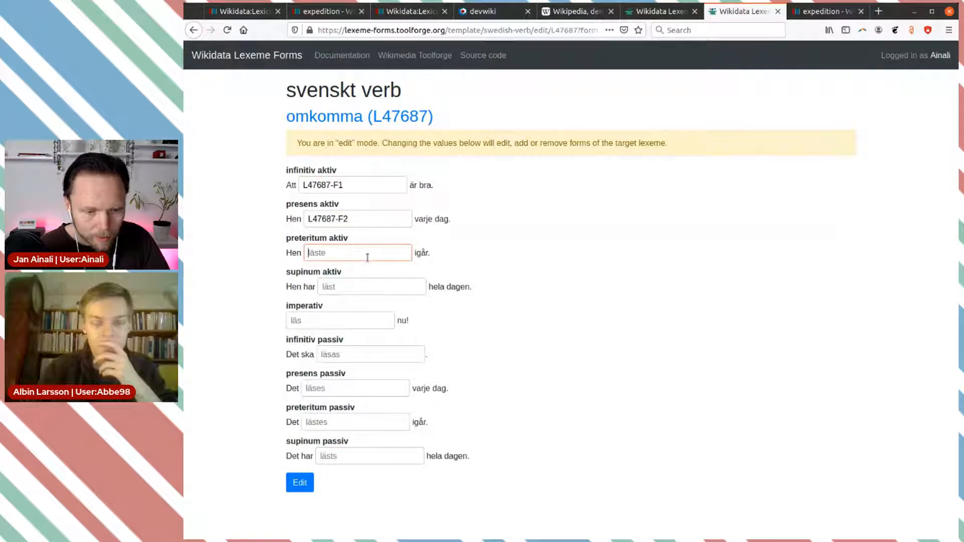
type("o")
key("BackSpace")
type("omkom")
key("Tab")
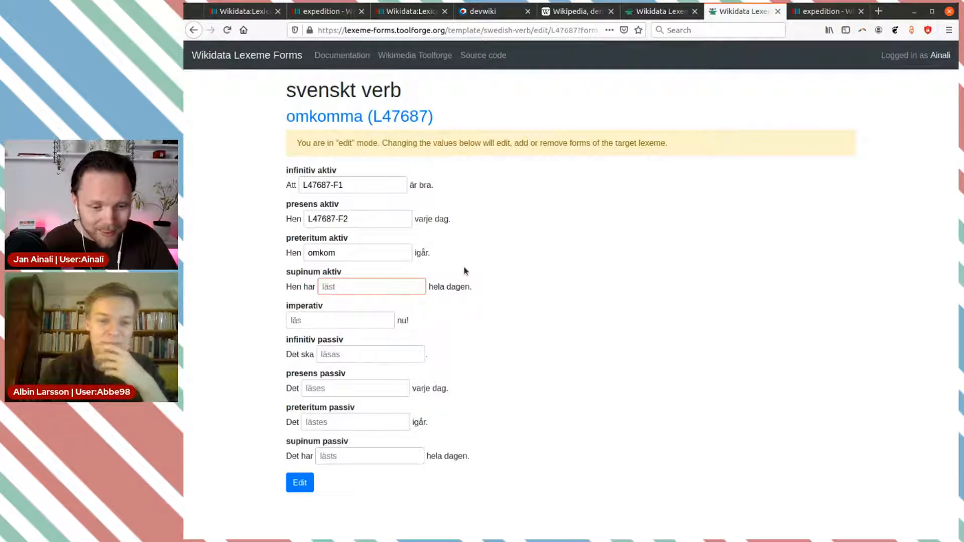
type("omkom")
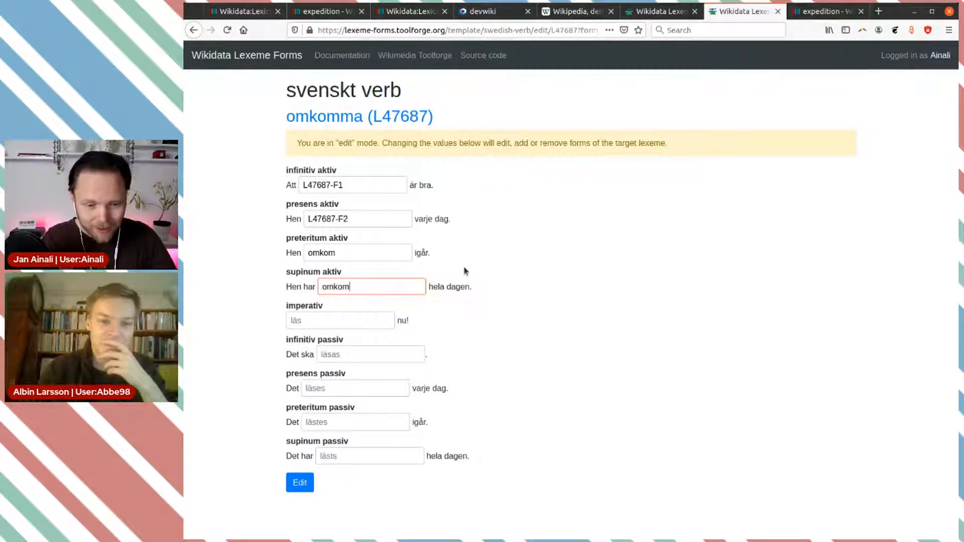
type("mit")
key("Tab")
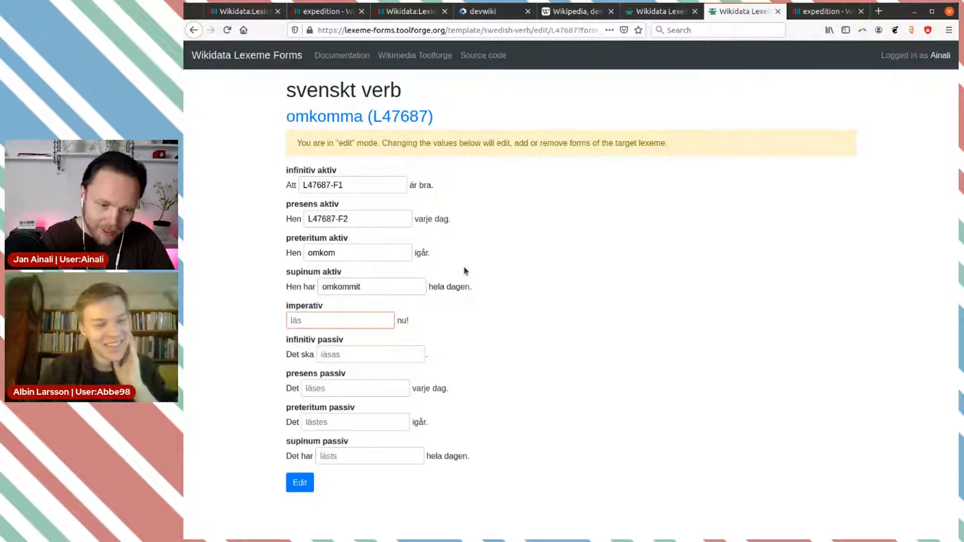
Enter "omkom" as the imperative and "omkommas" as the passive infinitive.
type("omkom")
key("Tab")
type("omkom")
key("Tab")
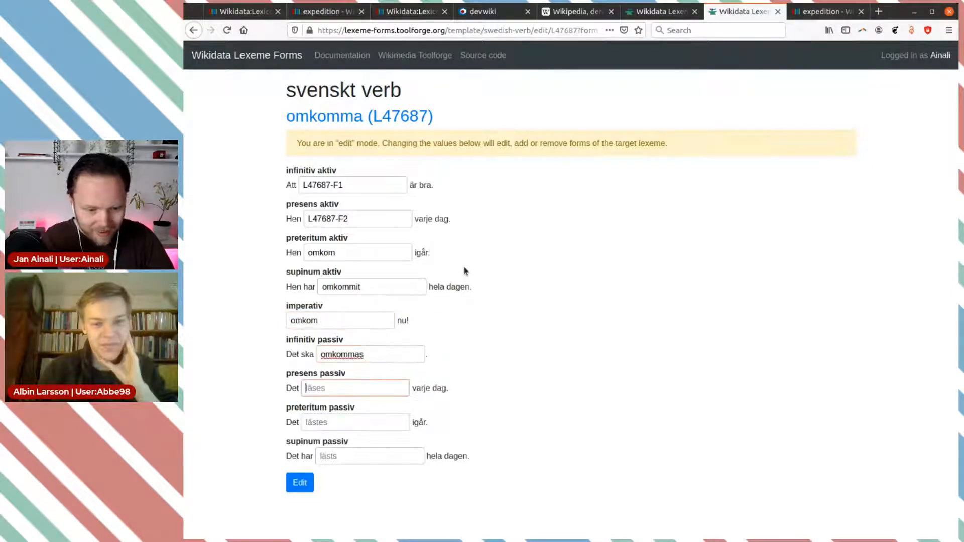
Enter "omkoms" as both the passive present and the passive preterite.
type("omkomma")
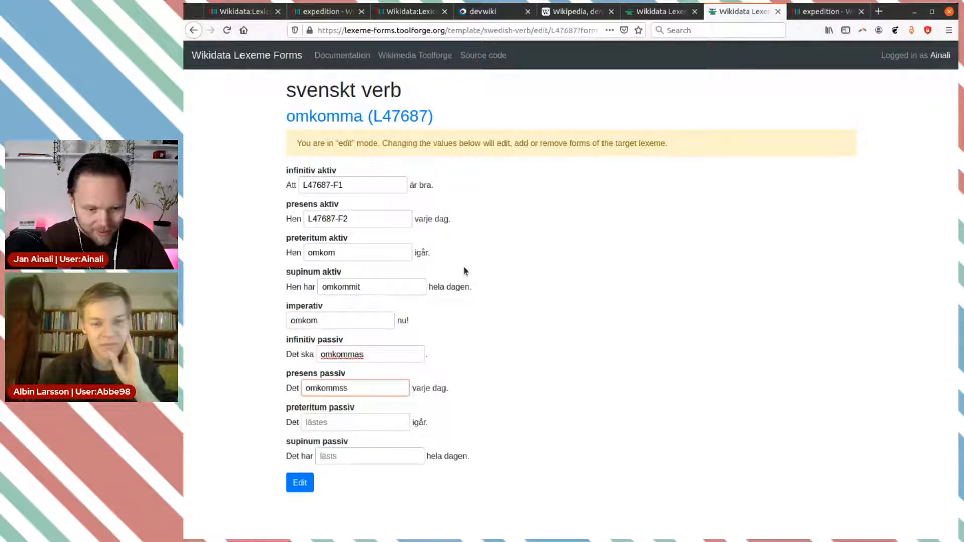
type("s")
key("Tab")
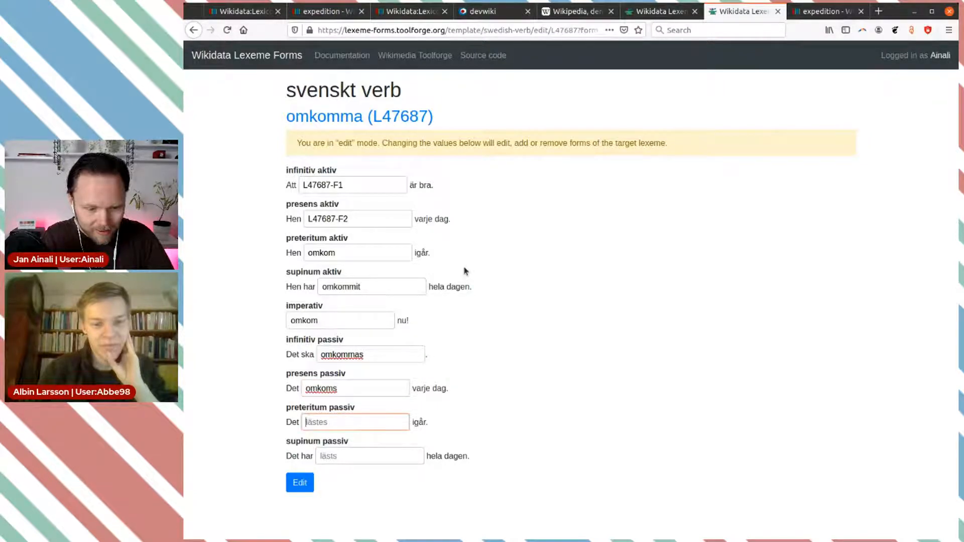
type("omkoms")
key("Tab")
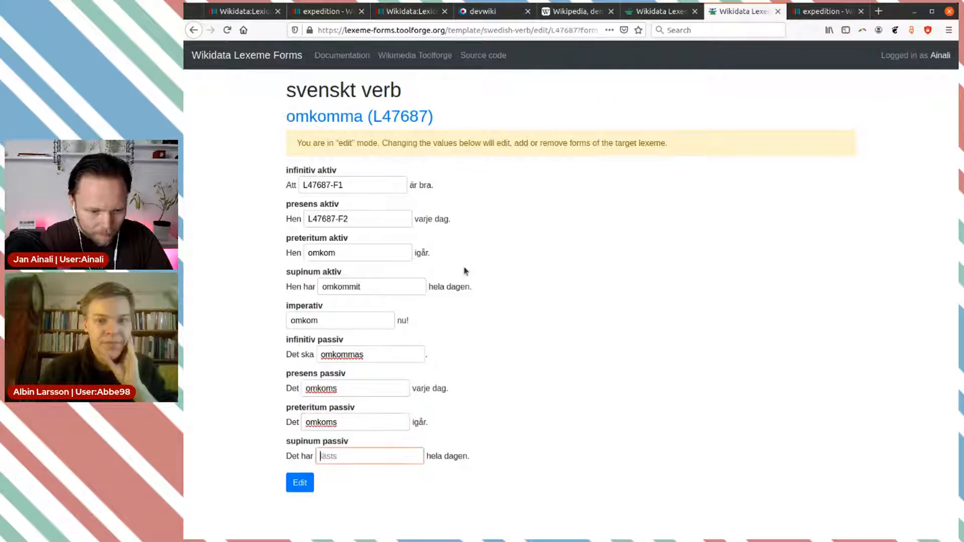
Enter "omkommits" as the passive supine, then submit the "omkomma" edit and review the lexeme's forms.
type("omkom")
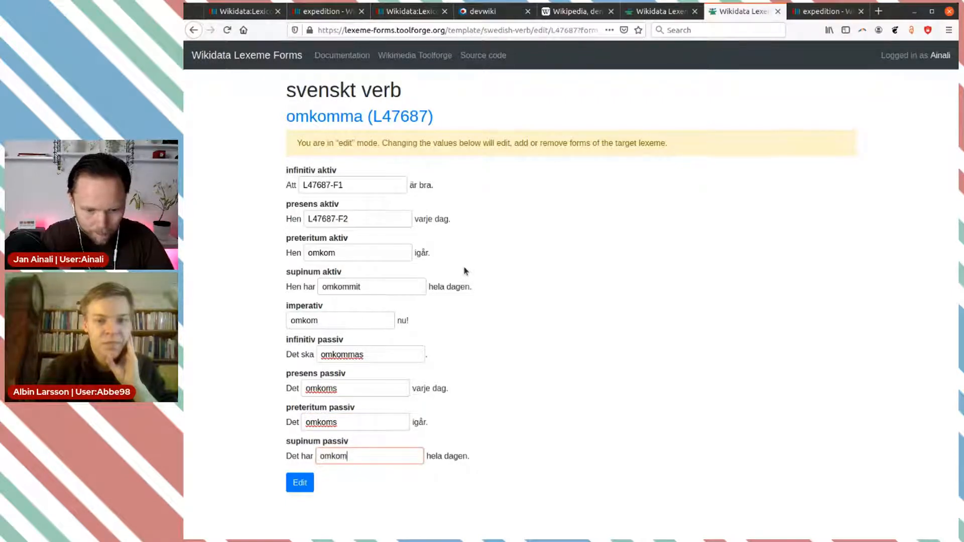
key("BackSpace")
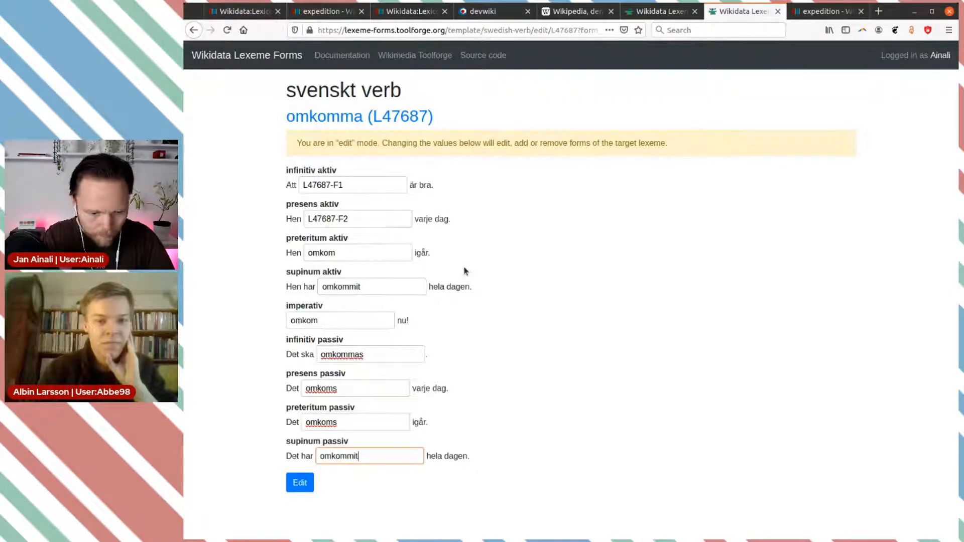
left_click(303, 484)
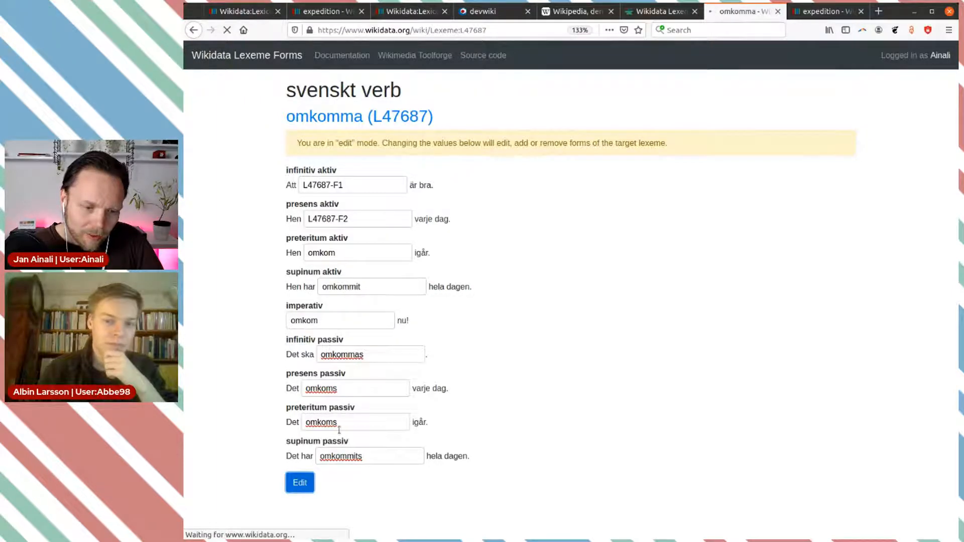
scroll(498, 241, "down", 2)
scroll(499, 241, "down", 4)
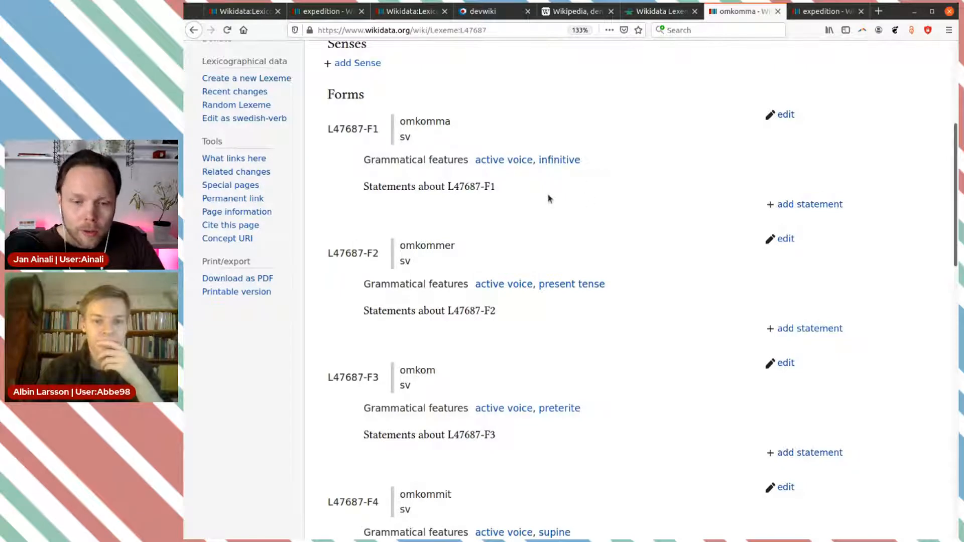
Look through the Swedish missing-words list on the lexicographical coverage page around the entry "omkom".
left_click(408, 11)
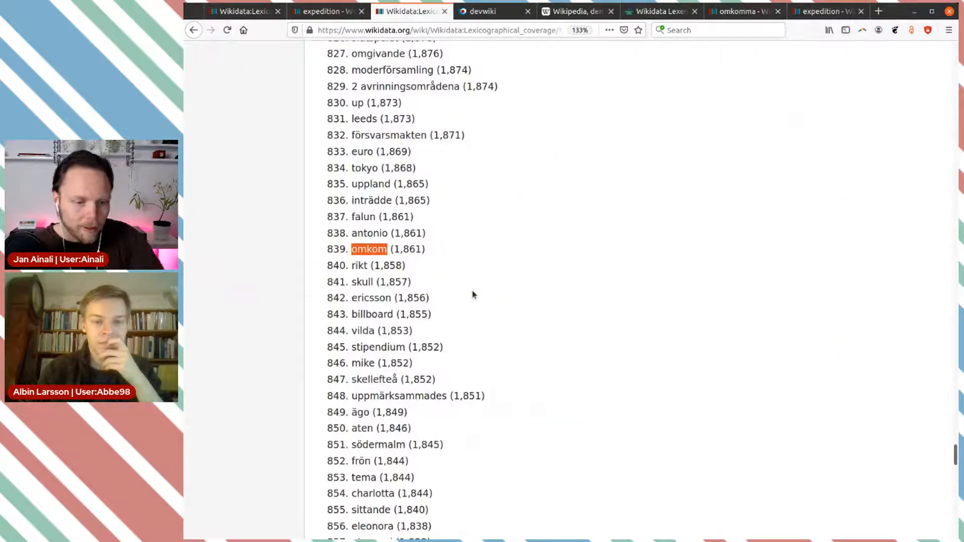
scroll(474, 299, "up", 6)
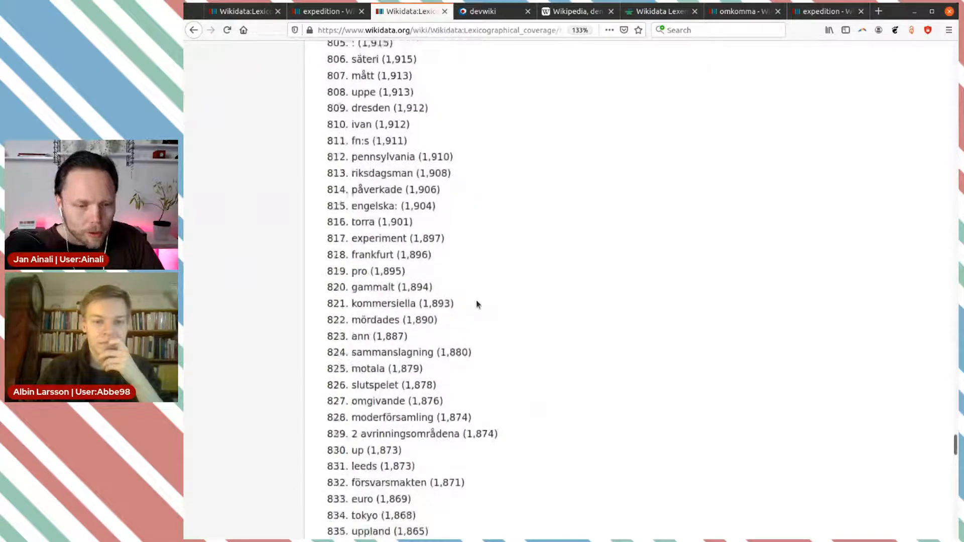
scroll(476, 304, "down", 4)
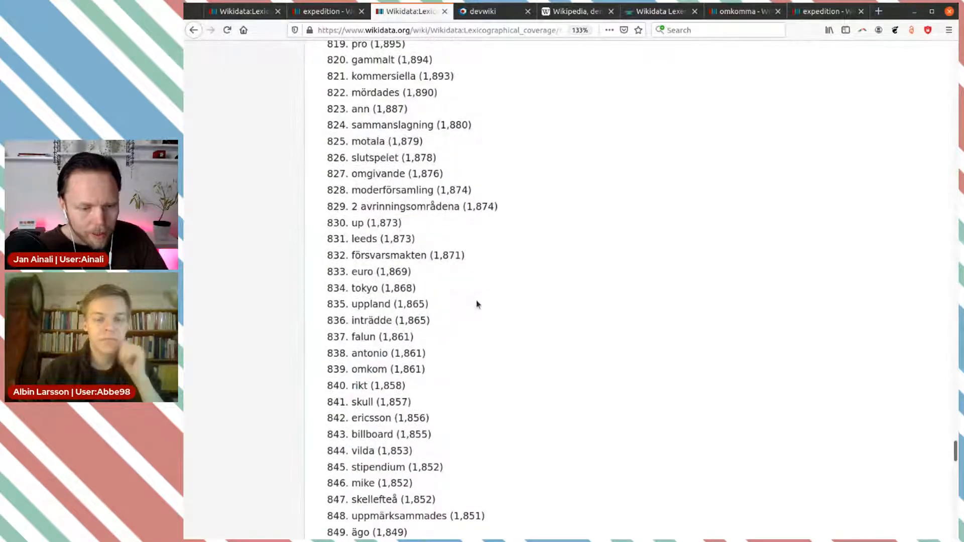
scroll(477, 304, "down", 2)
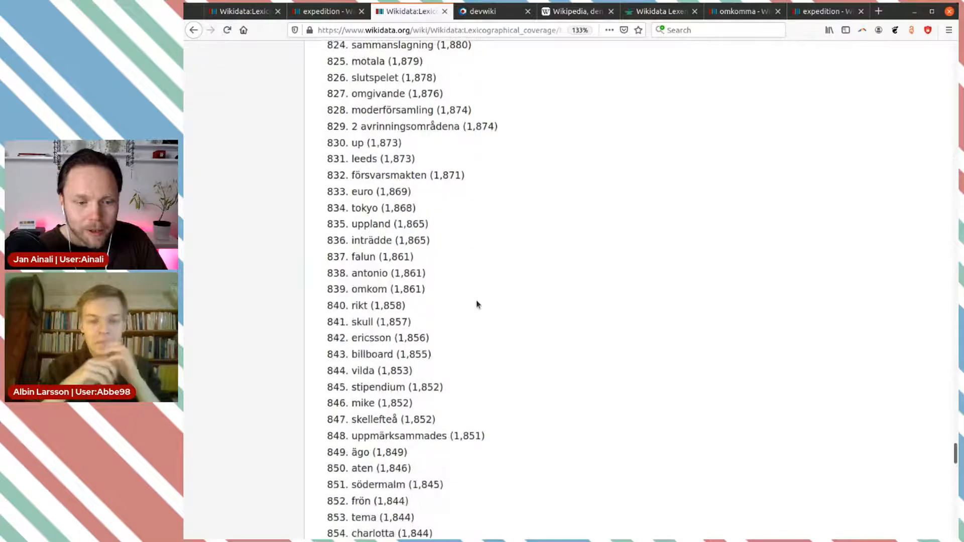
scroll(476, 305, "up", 8)
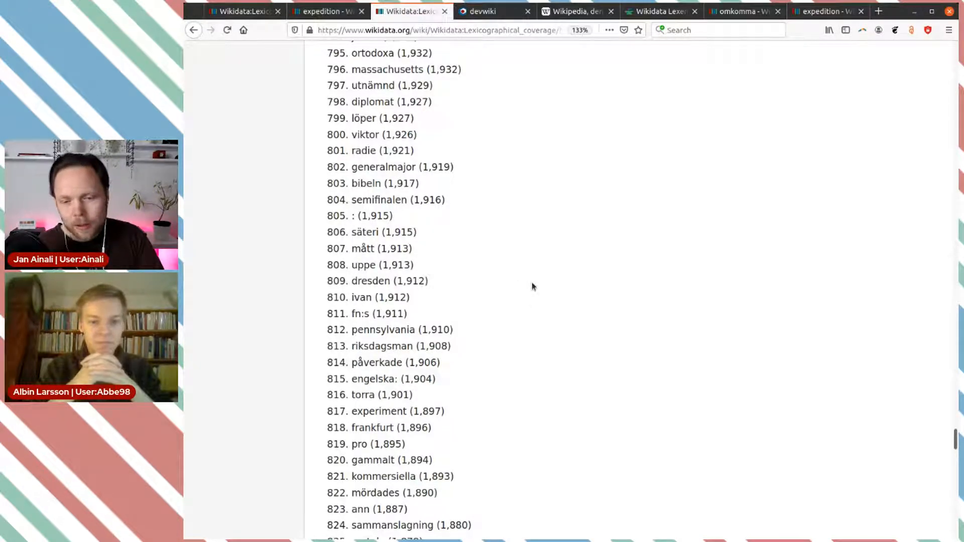
Switch to the devwiki annotation site, open the example "The time is always right to do what is right" and examine its word annotations.
left_click(488, 13)
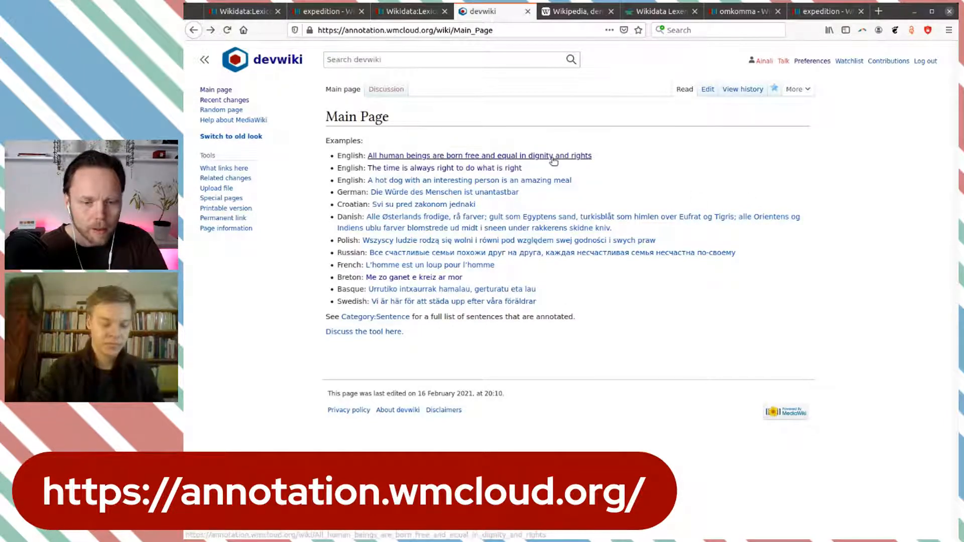
left_click(510, 169)
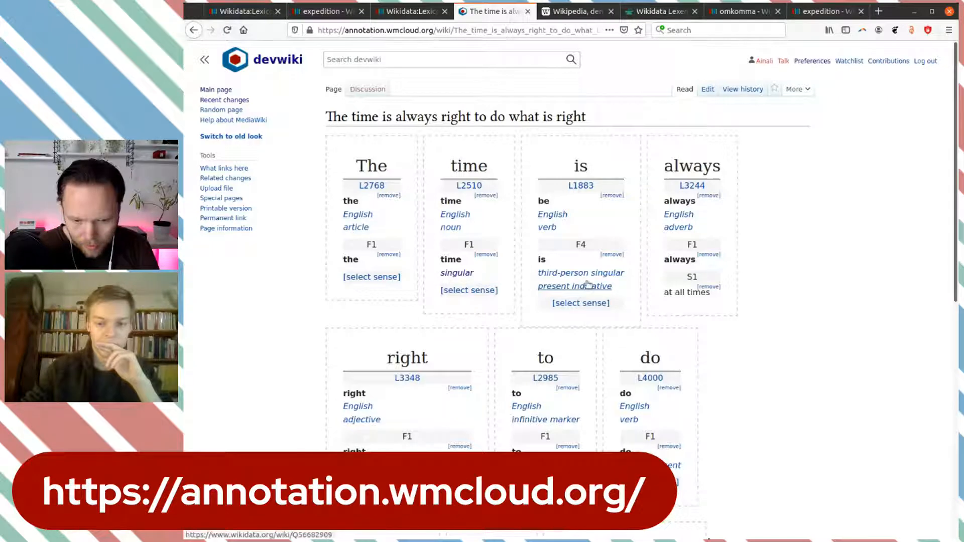
scroll(589, 284, "down", 2)
scroll(641, 221, "up", 1)
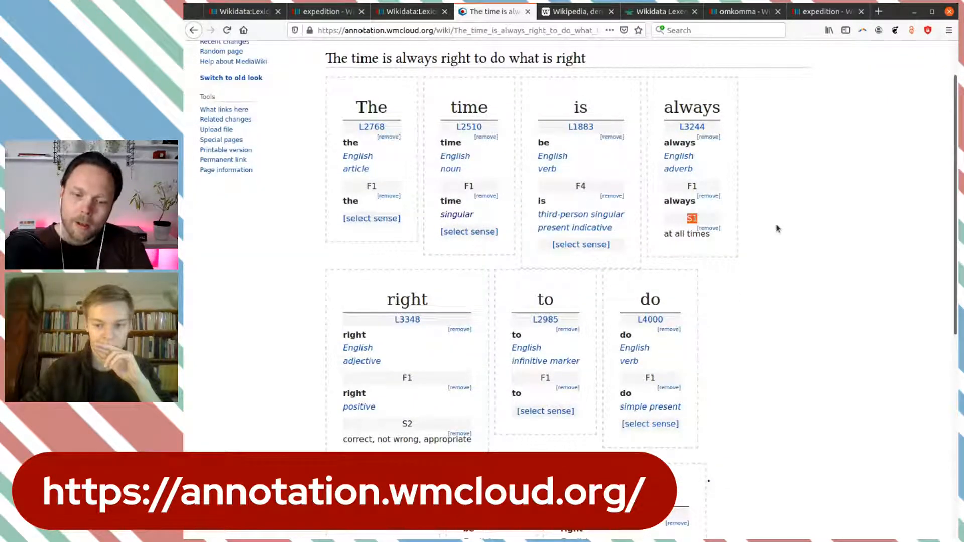
scroll(778, 228, "down", 2)
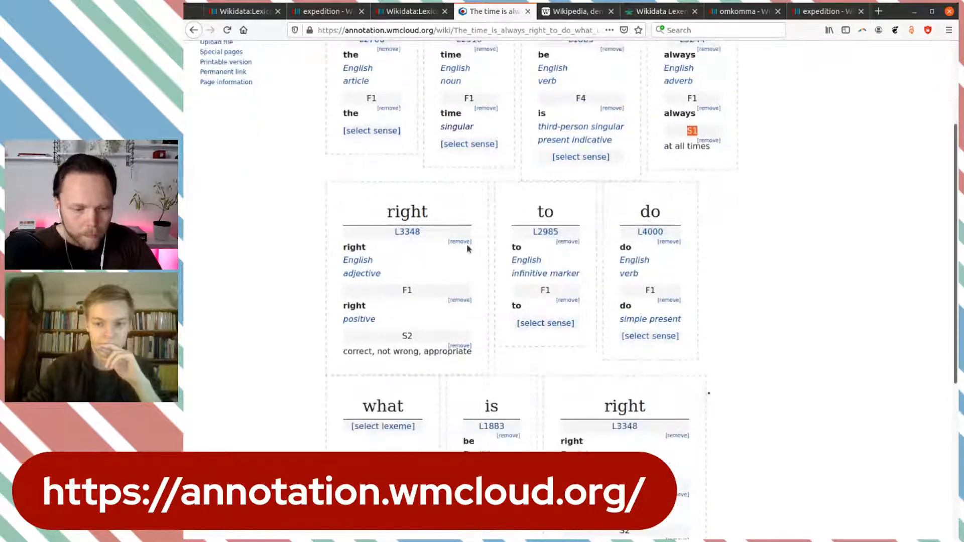
scroll(687, 299, "down", 3)
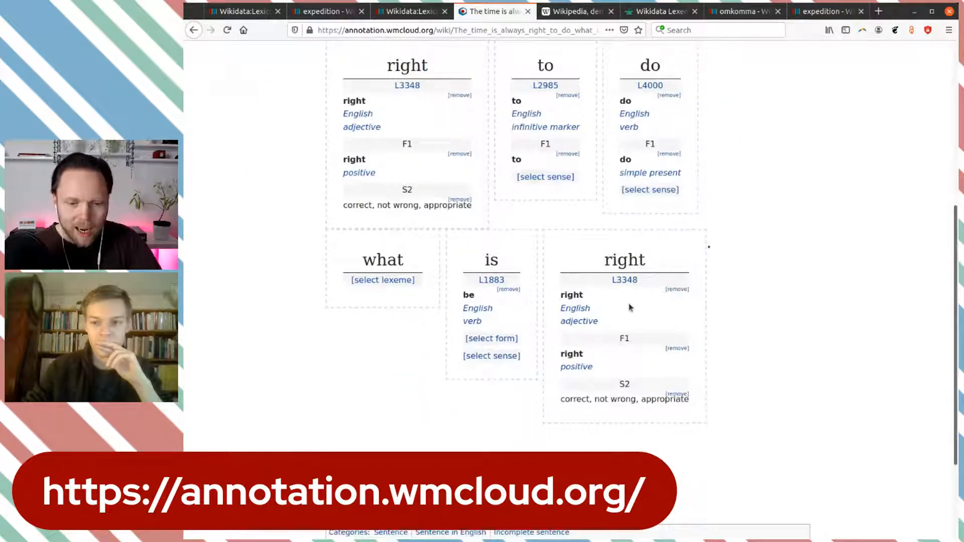
scroll(629, 305, "up", 2)
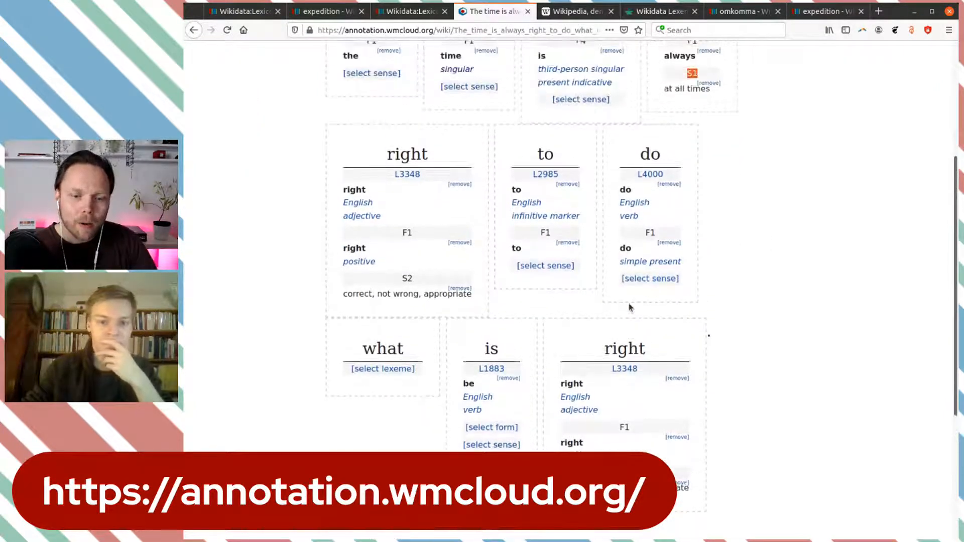
scroll(629, 307, "up", 1)
scroll(628, 304, "up", 2)
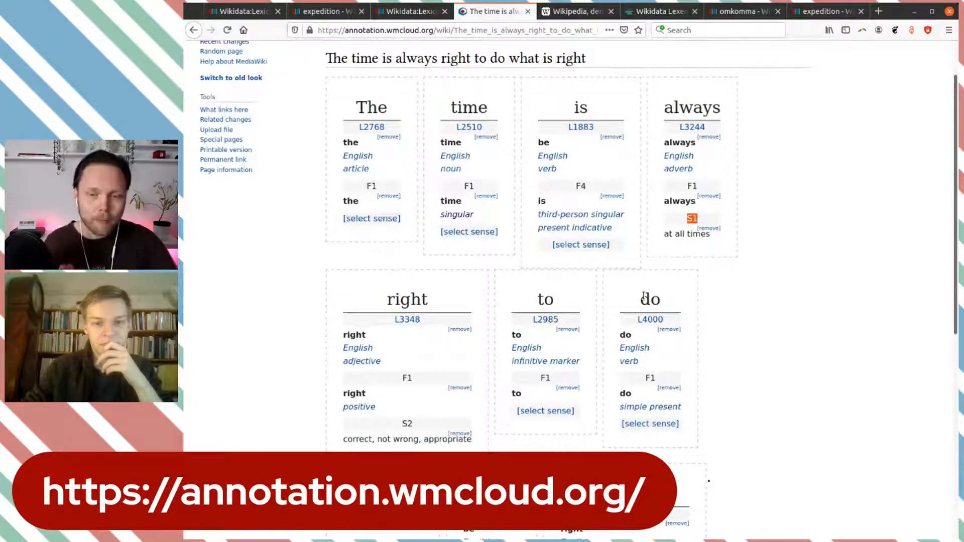
Switch to the Wikidata lexeme "omkomma" and review its senses and forms.
left_click(733, 12)
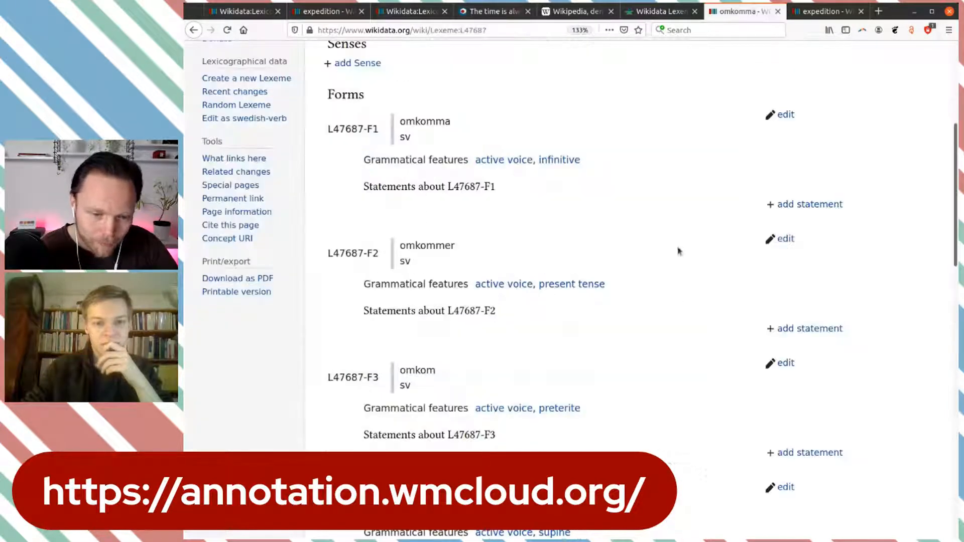
scroll(654, 231, "up", 5)
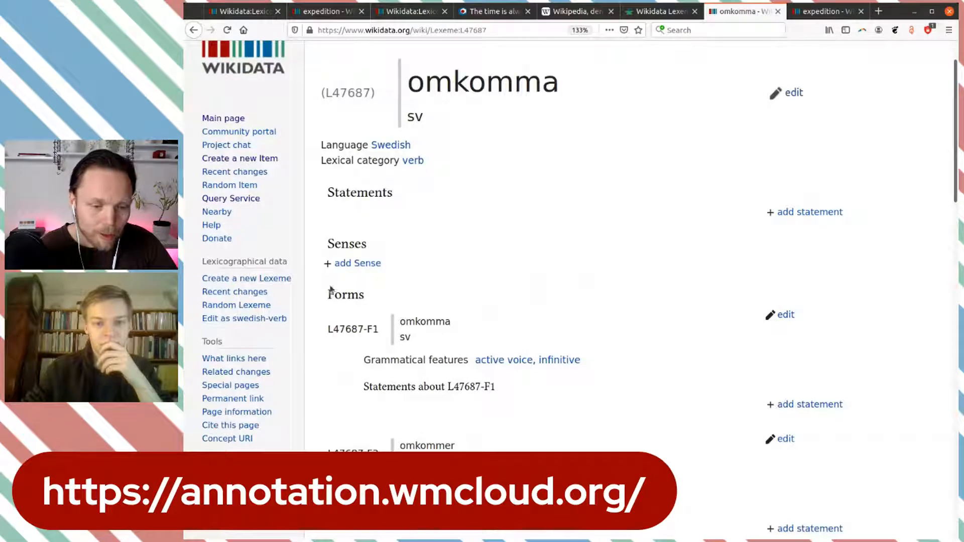
scroll(411, 377, "down", 3)
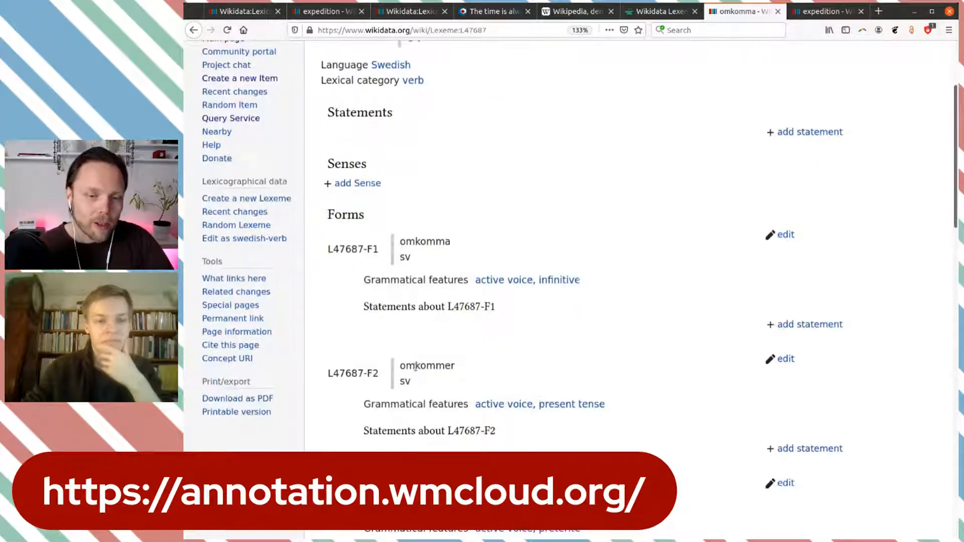
Switch back to the annotated English sentence on devwiki, open its wikitext for editing, enlarge it and examine the word, lexeme and form parameters of "The".
left_click(489, 11)
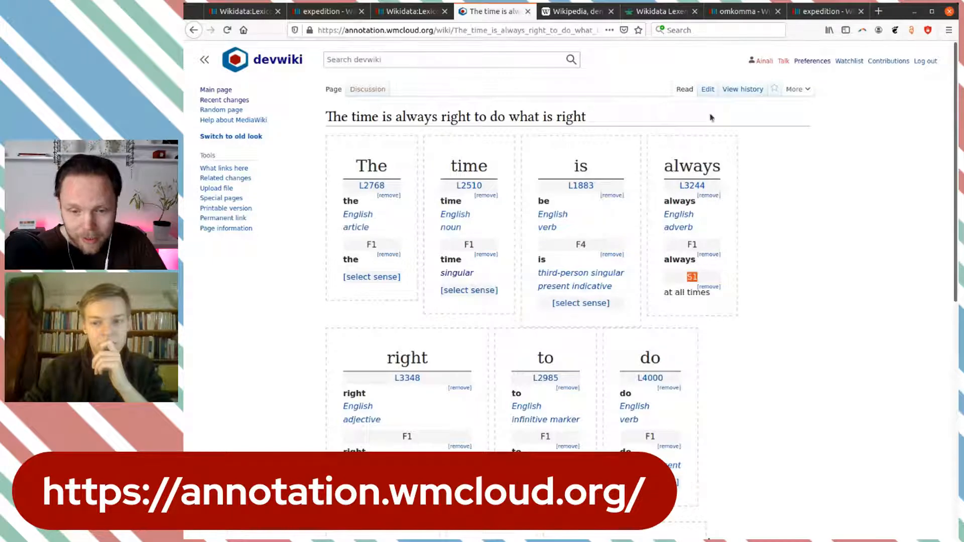
left_click(708, 96)
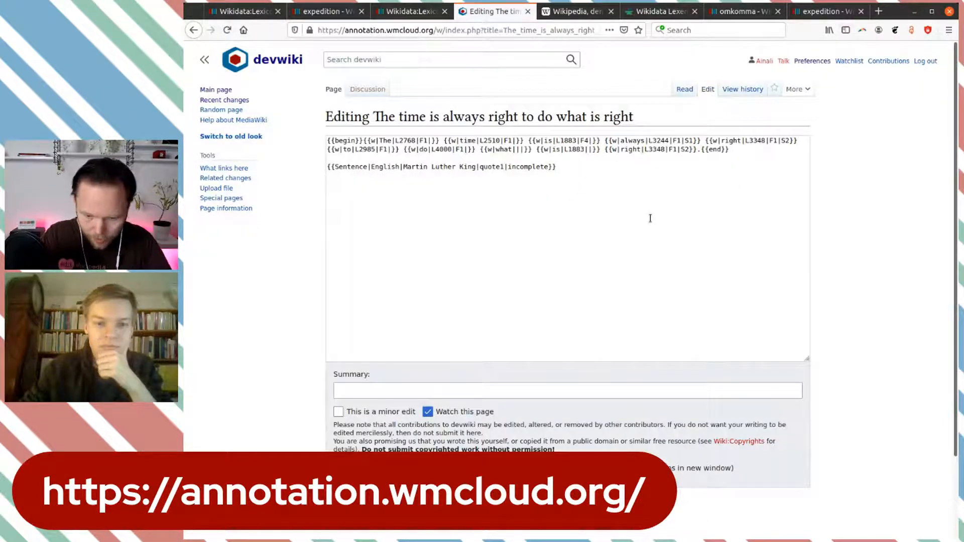
key("ctrl+plus")
key("ctrl+plus")
key("ctrl+plus")
key("ctrl+plus")
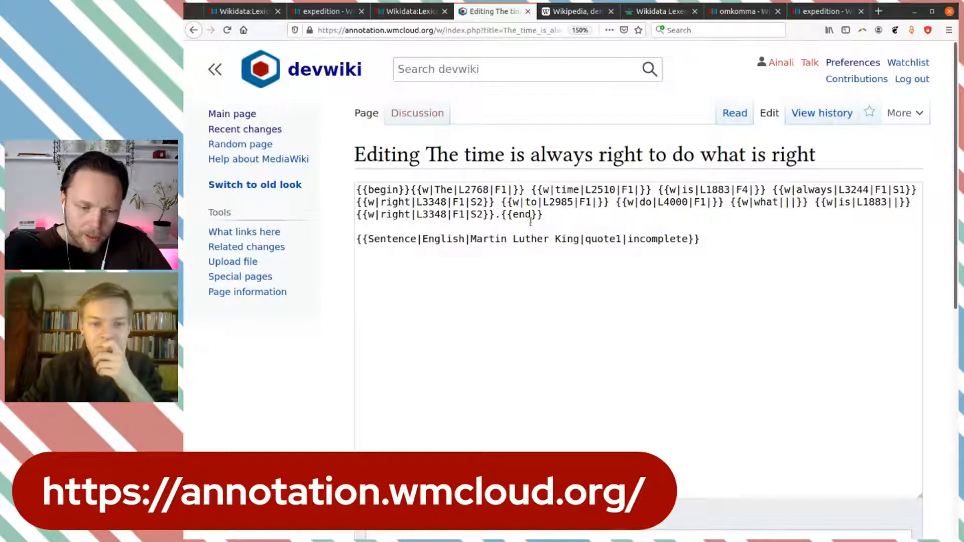
double_click(444, 189)
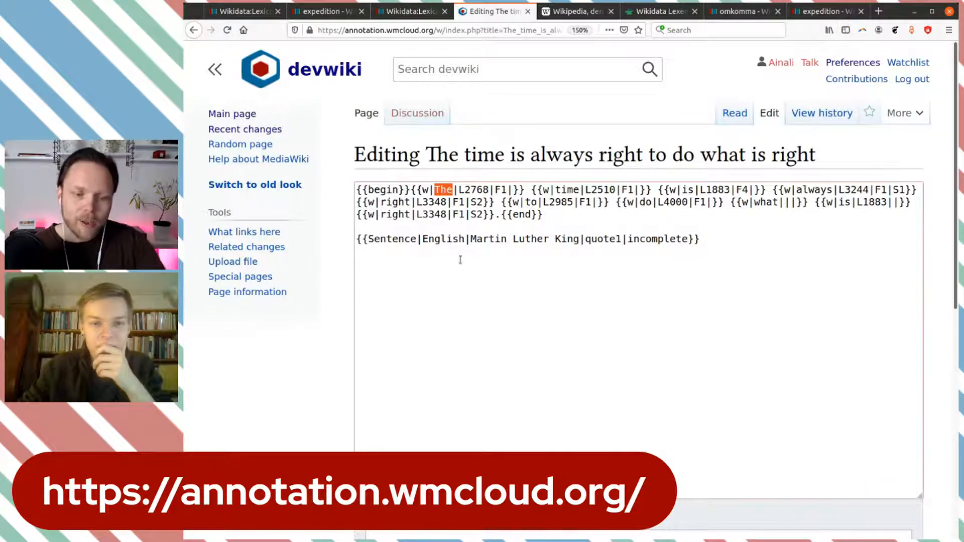
double_click(474, 190)
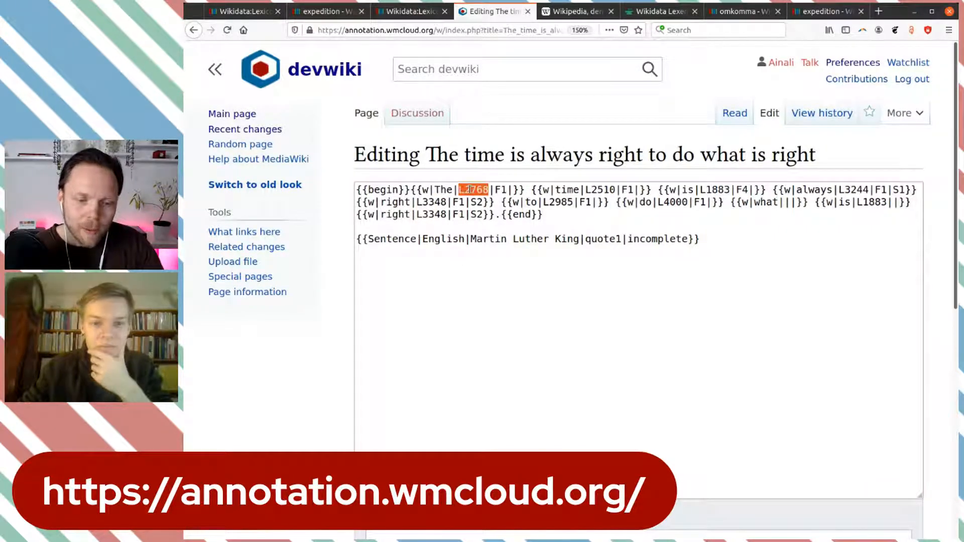
double_click(502, 193)
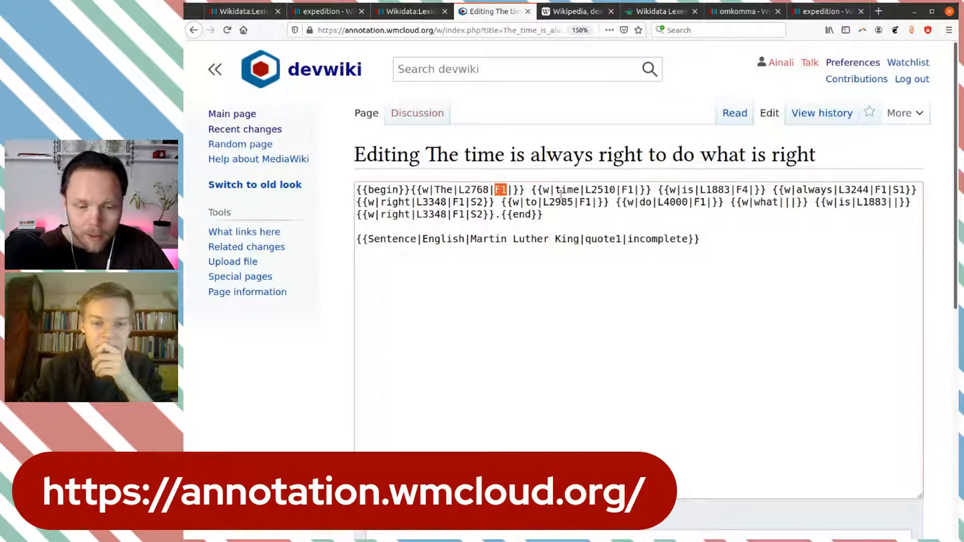
Try S1 as the sense parameter of "The" in the sentence's wikitext, then remove it again.
key("Right")
key("Right")
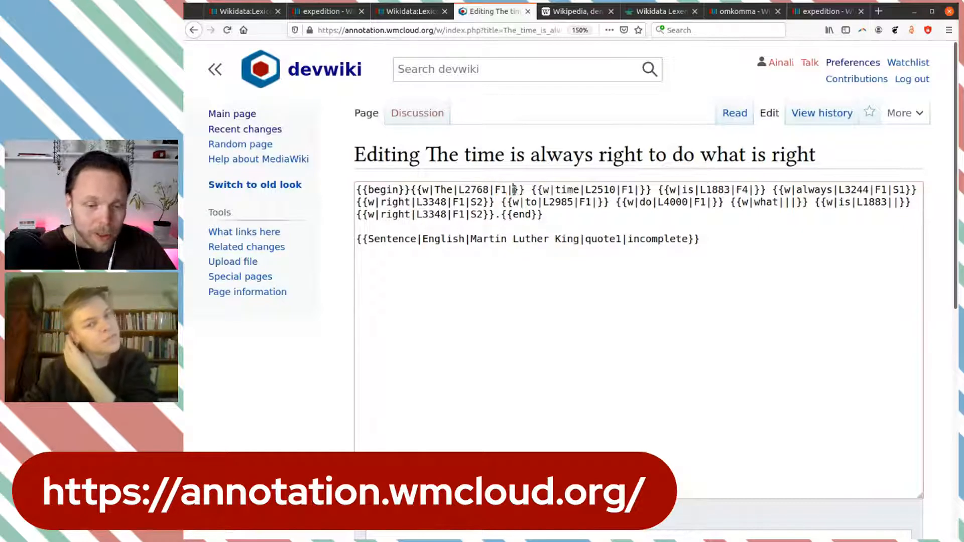
type("S1")
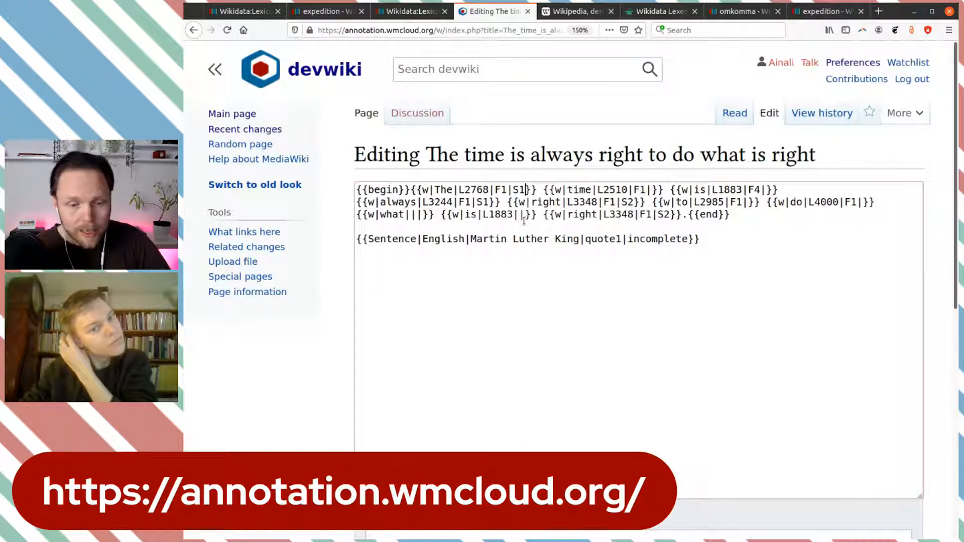
key("BackSpace")
key("BackSpace")
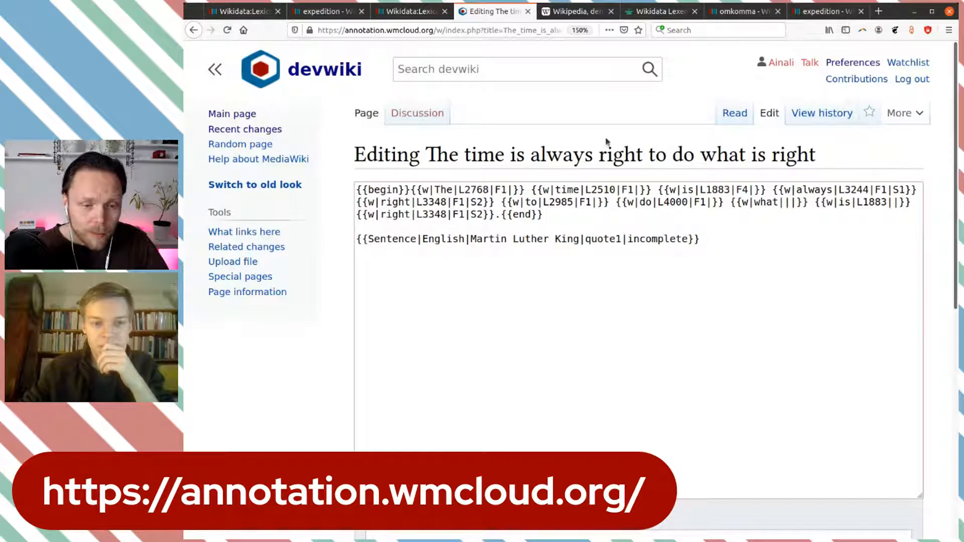
Leave the editor without saving and review the word annotations of the English sentence on its read view.
left_click(734, 115)
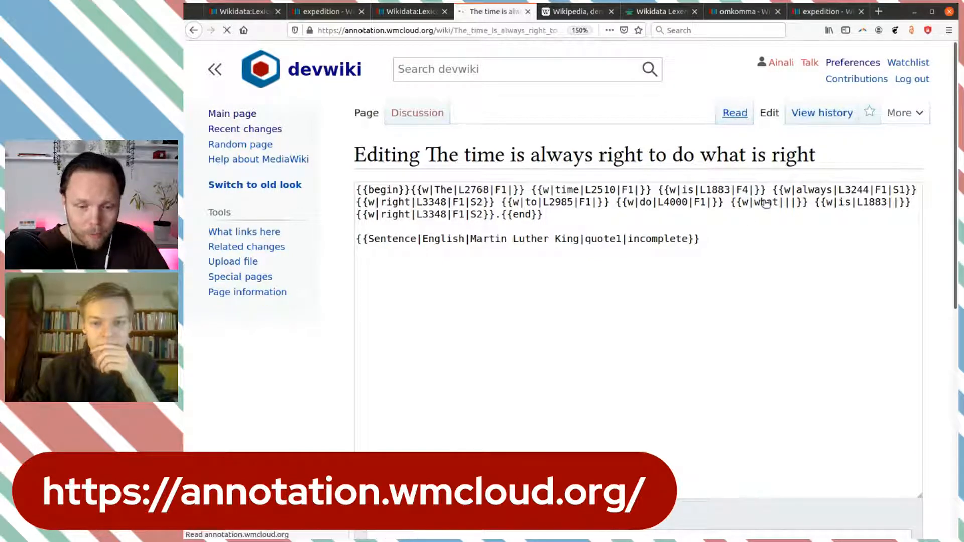
scroll(628, 273, "down", 3)
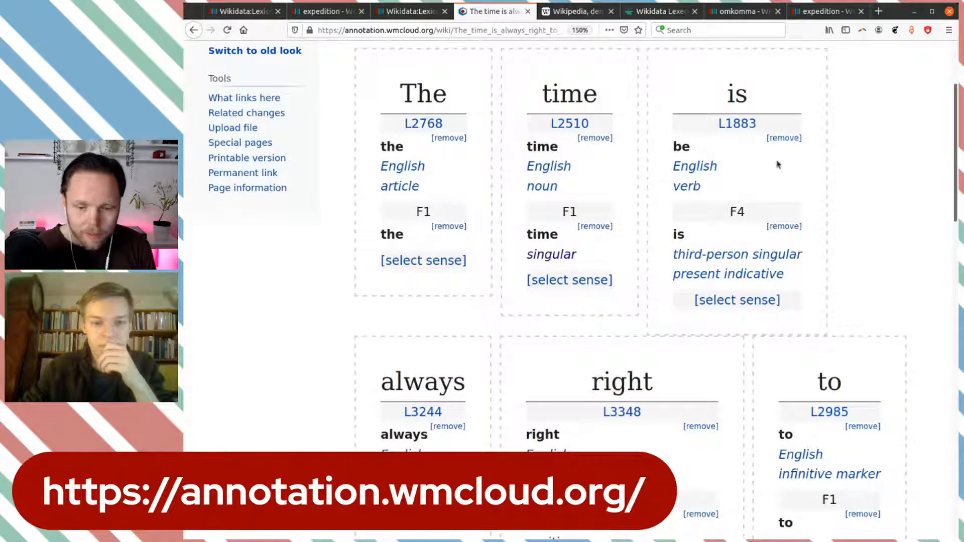
scroll(738, 326, "down", 2)
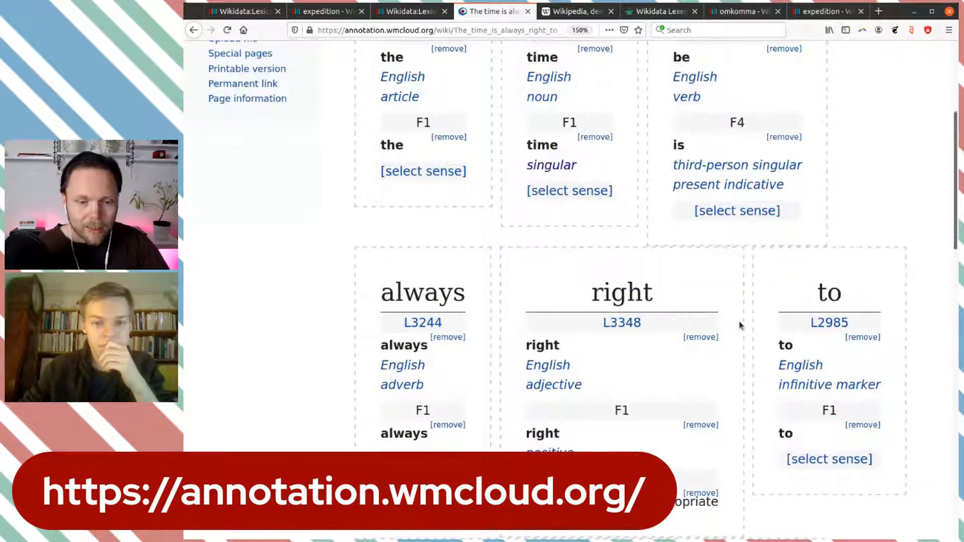
scroll(738, 325, "up", 3)
scroll(742, 324, "up", 2)
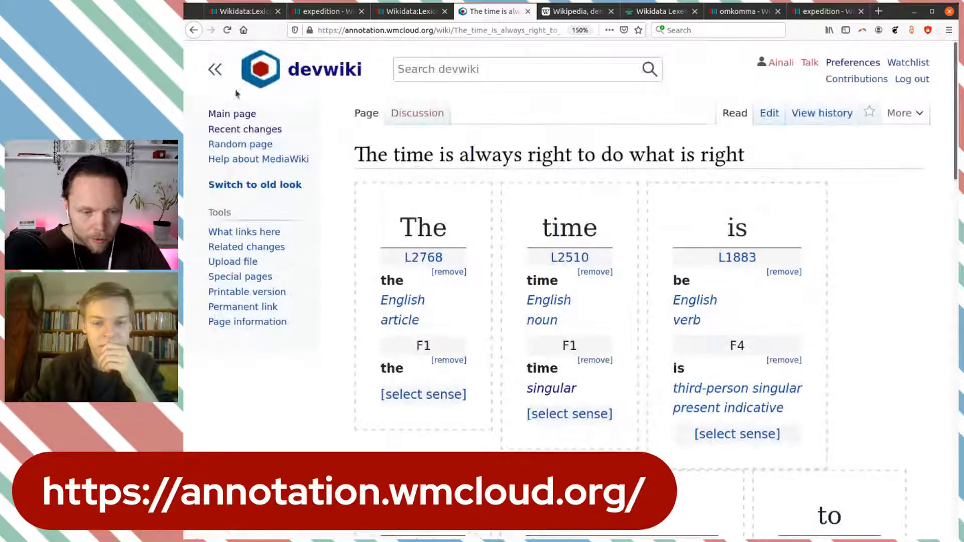
Open the Swedish example "Vi är här för att städa upp efter våra föräldrar" from the main page and examine its word annotations.
left_click(243, 115)
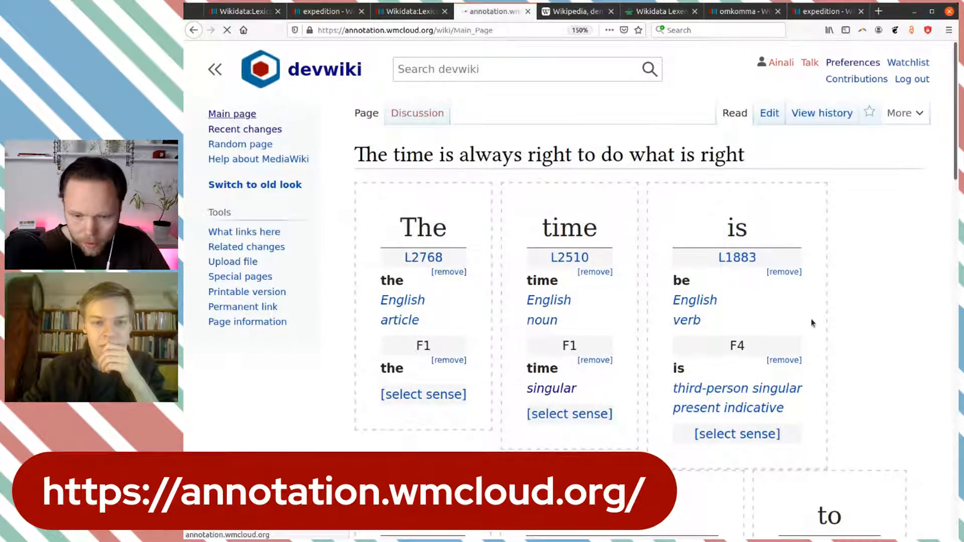
scroll(811, 322, "down", 3)
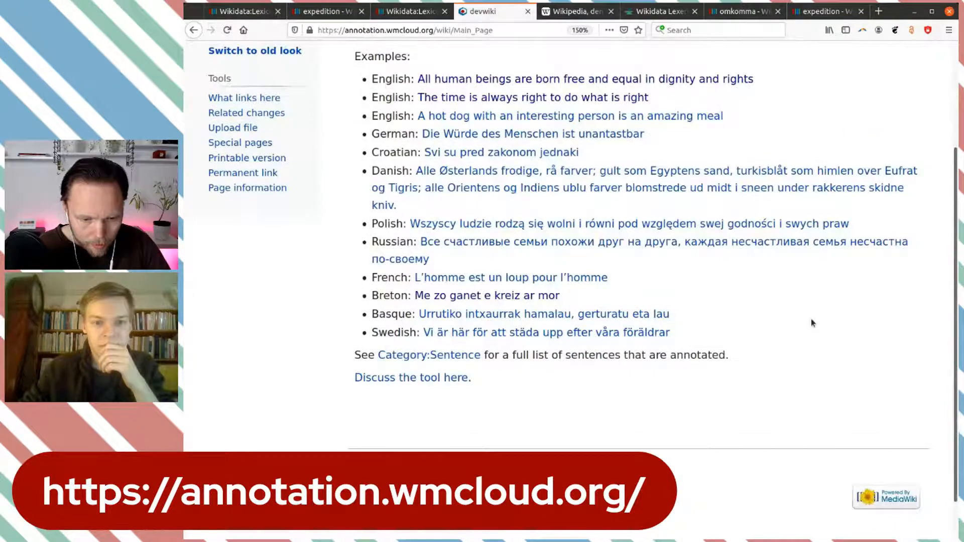
scroll(811, 321, "down", 1)
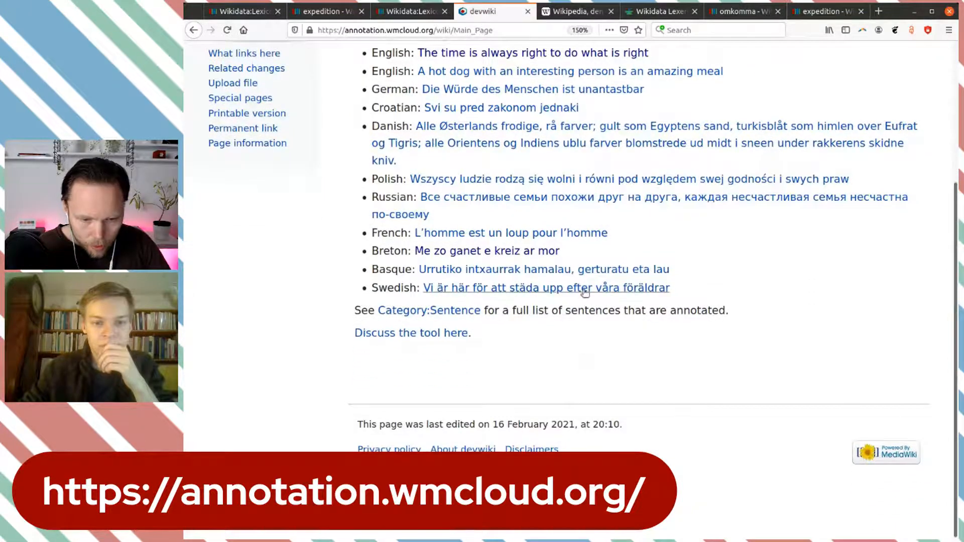
left_click(585, 288)
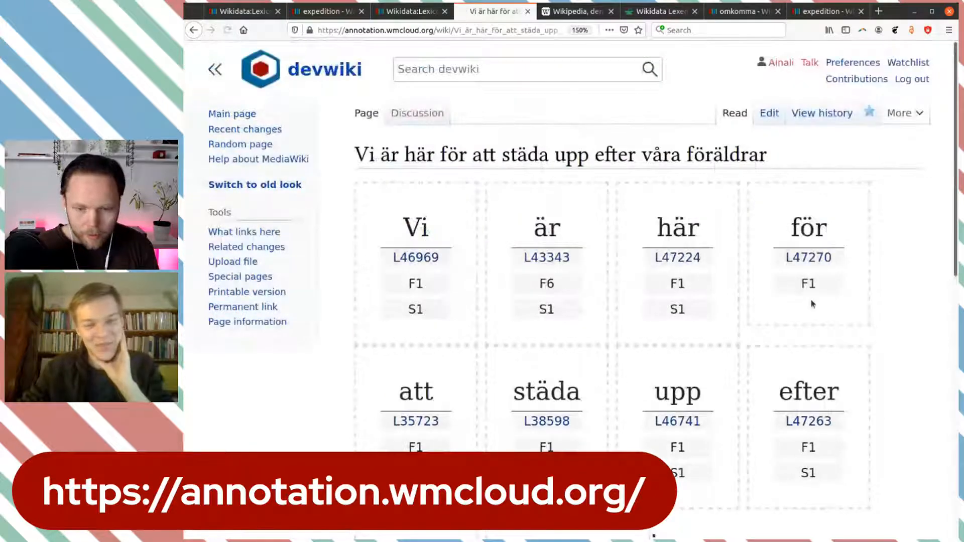
scroll(907, 238, "down", 3)
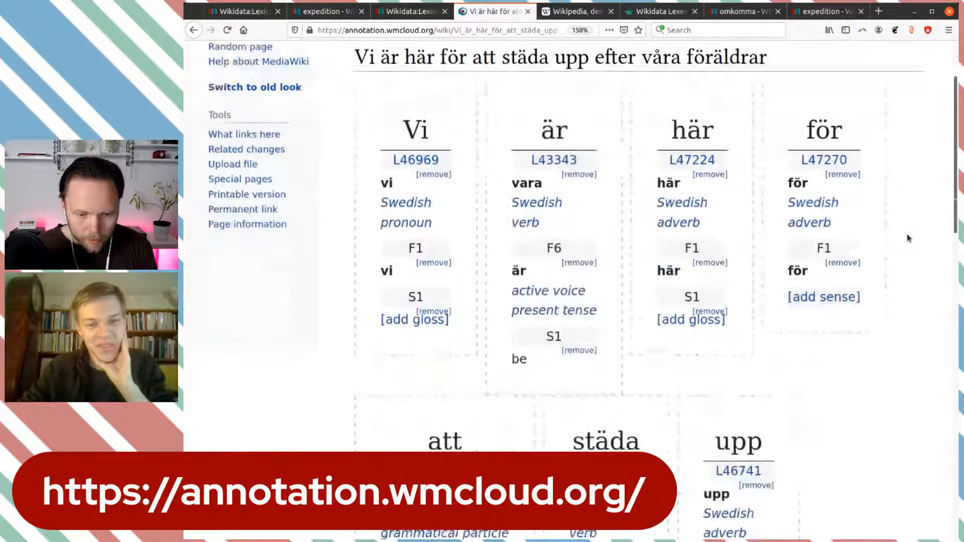
scroll(907, 238, "down", 3)
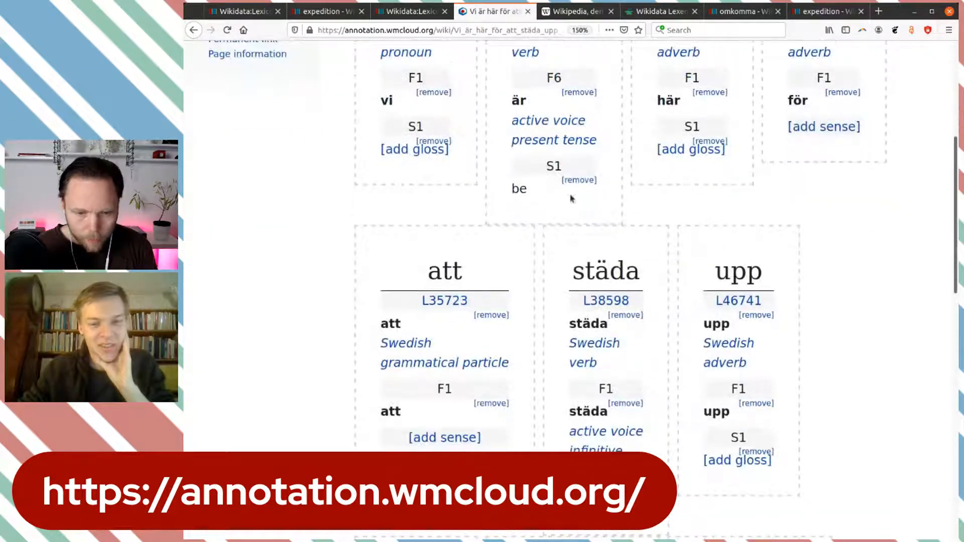
scroll(528, 201, "up", 2)
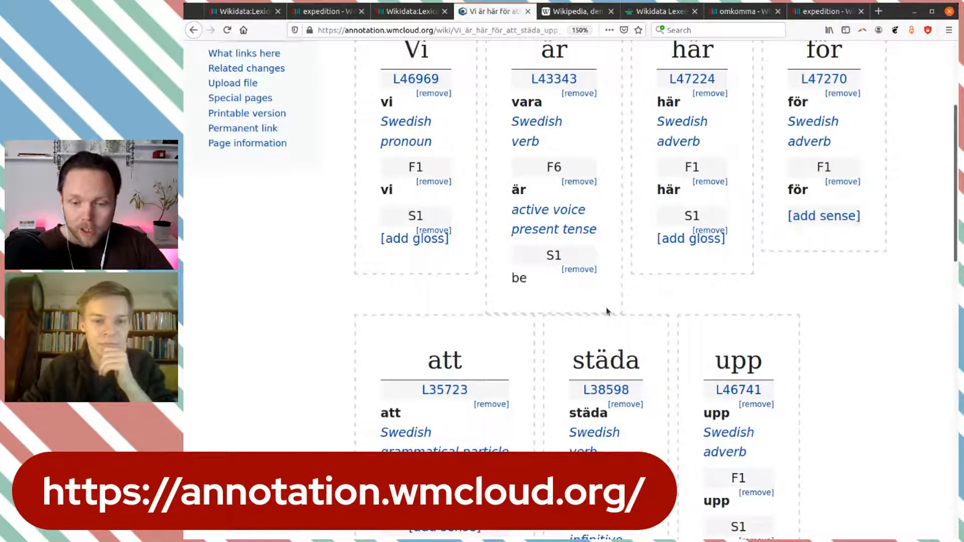
Examine the Swedish sentence's word annotations down to the metadata, checking which words still need a sense or gloss.
scroll(412, 236, "down", 3)
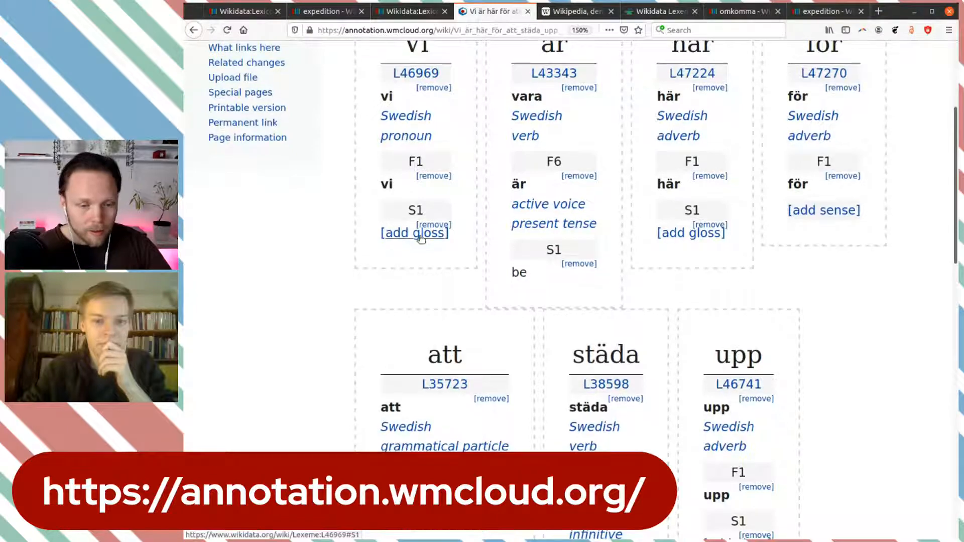
scroll(395, 231, "up", 3)
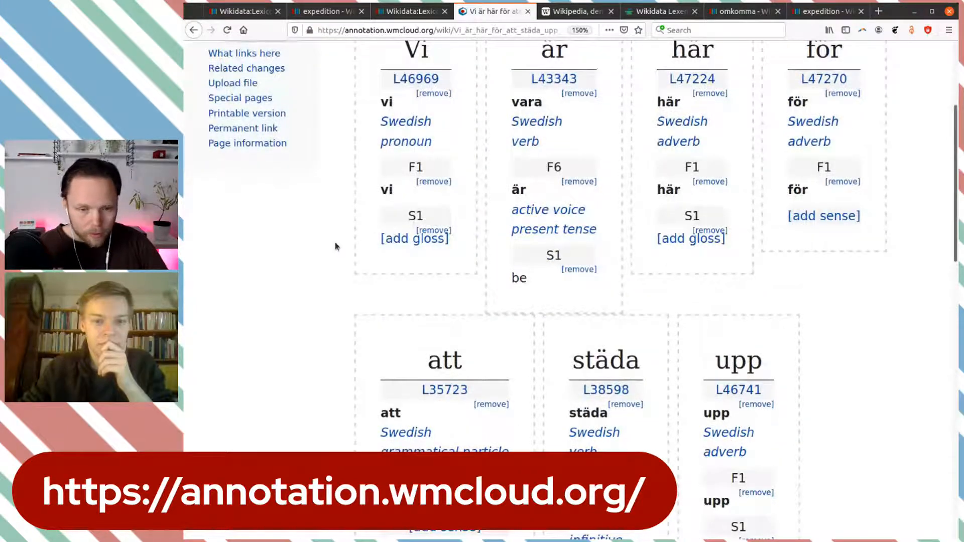
scroll(321, 246, "up", 1)
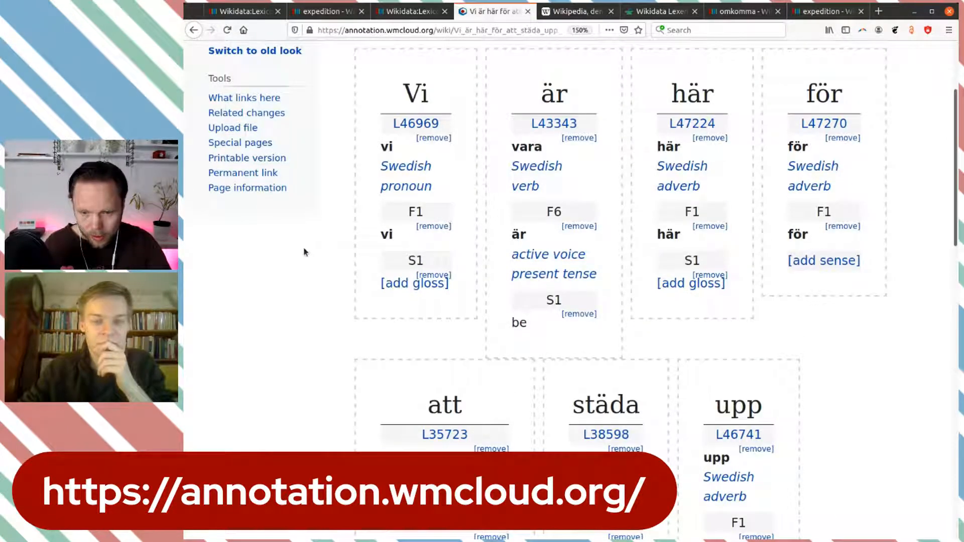
scroll(304, 252, "down", 8)
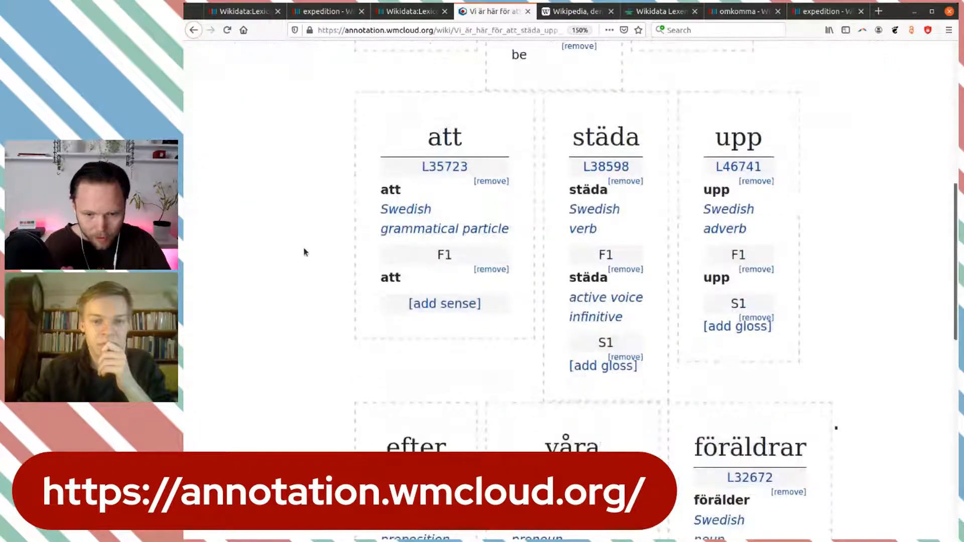
scroll(304, 252, "down", 4)
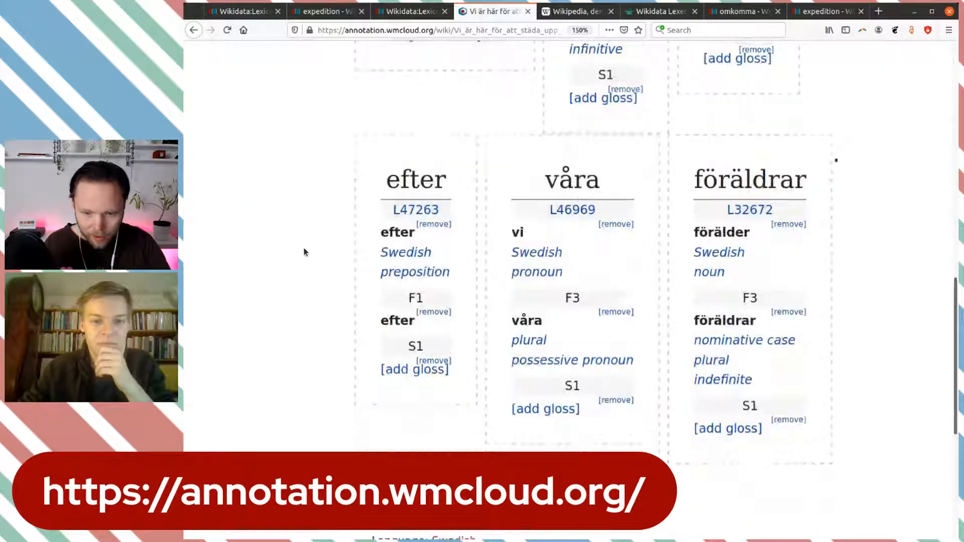
scroll(304, 252, "down", 4)
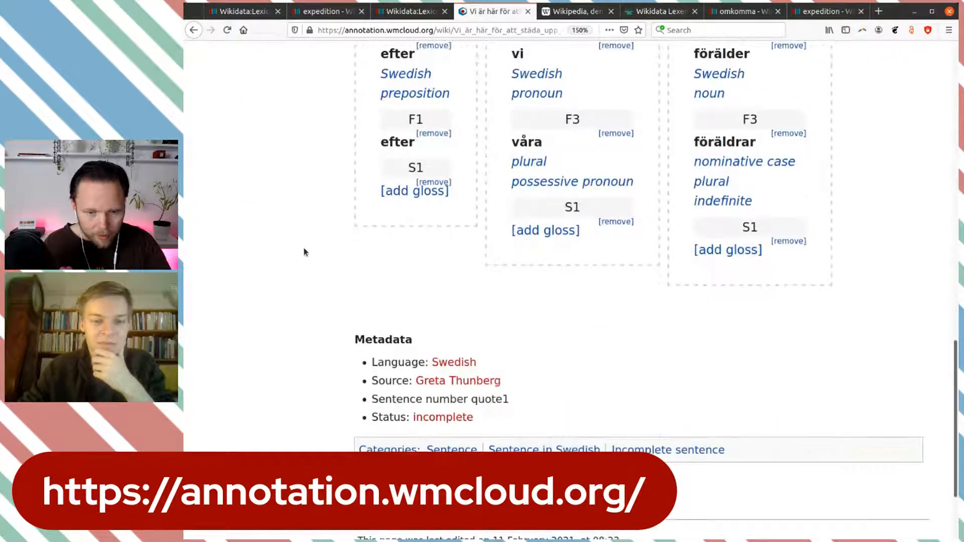
scroll(304, 252, "up", 4)
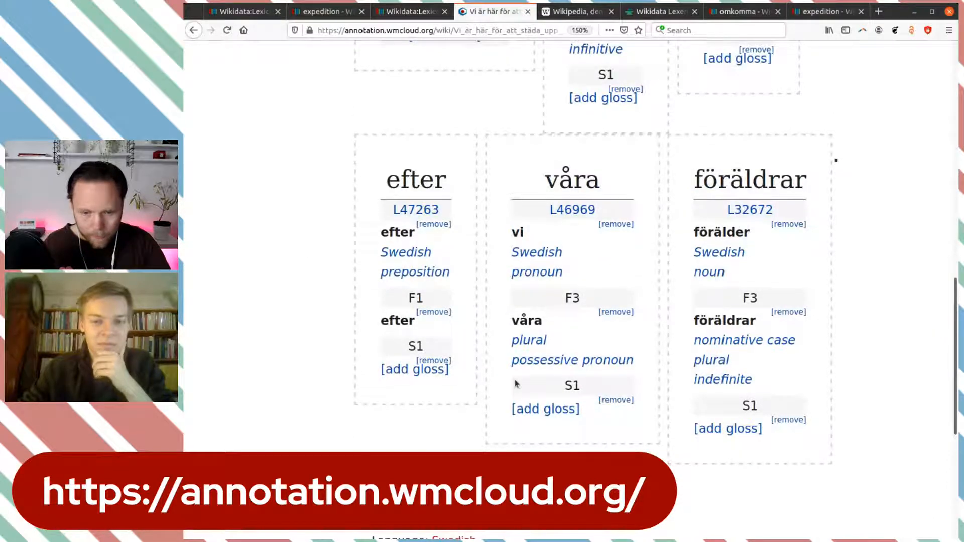
Review the lexeme, form and sense of each word from "Vi" to "föräldrar" once more and return to the page's start.
scroll(516, 384, "up", 5)
scroll(515, 384, "up", 3)
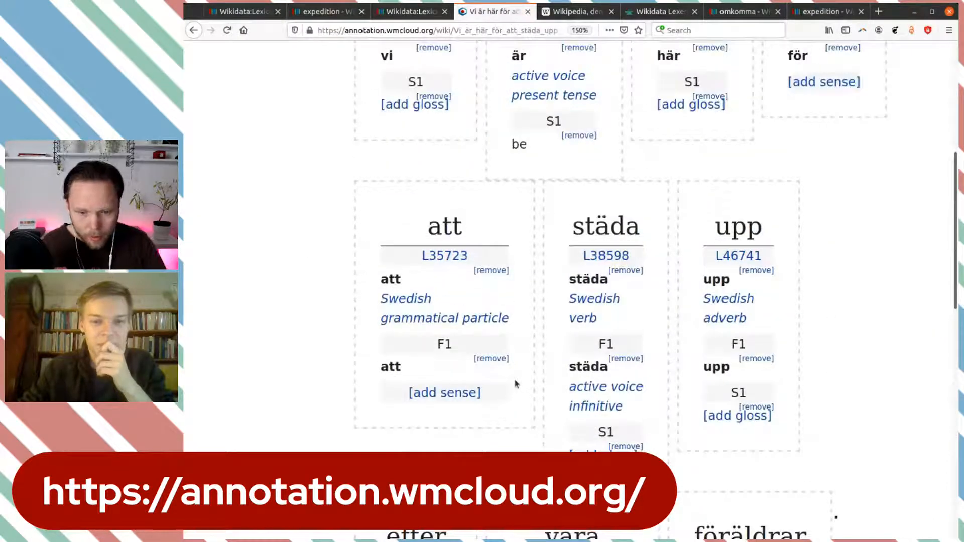
scroll(516, 384, "up", 2)
scroll(515, 381, "up", 2)
scroll(515, 381, "down", 1)
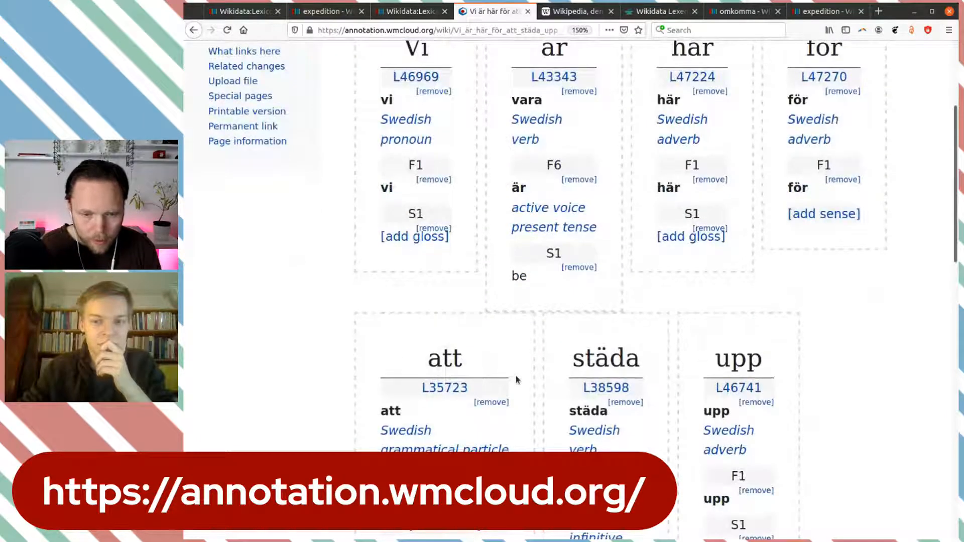
scroll(515, 381, "down", 1)
scroll(421, 131, "up", 2)
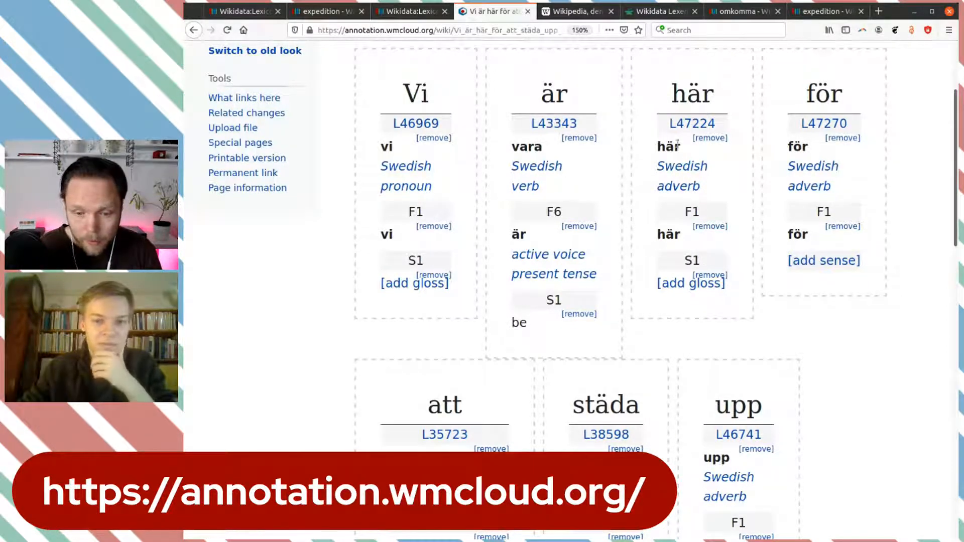
scroll(728, 211, "down", 3)
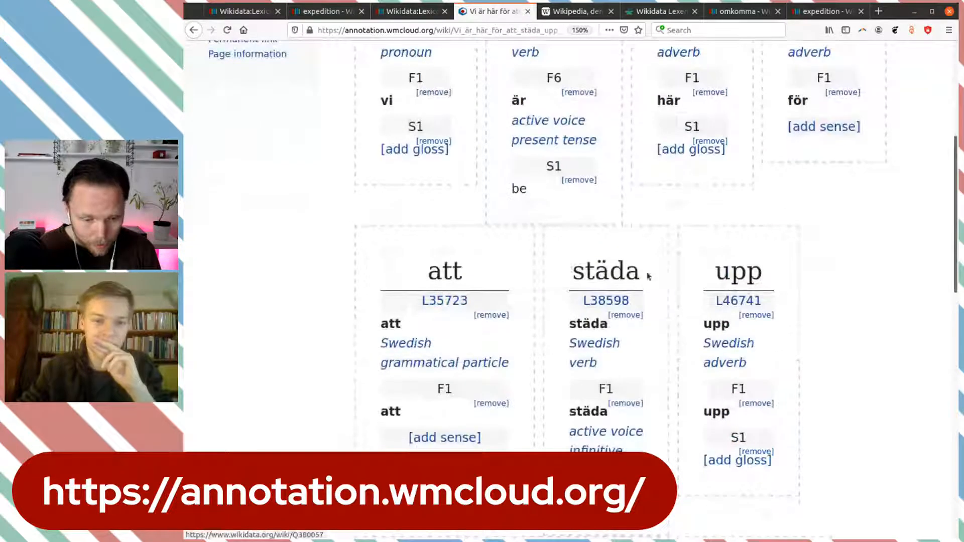
scroll(502, 281, "down", 3)
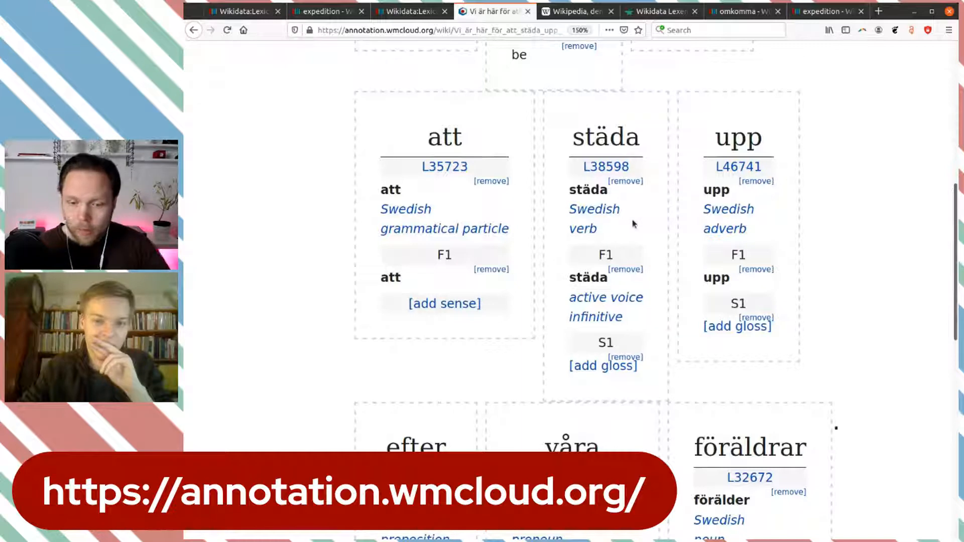
scroll(773, 219, "down", 4)
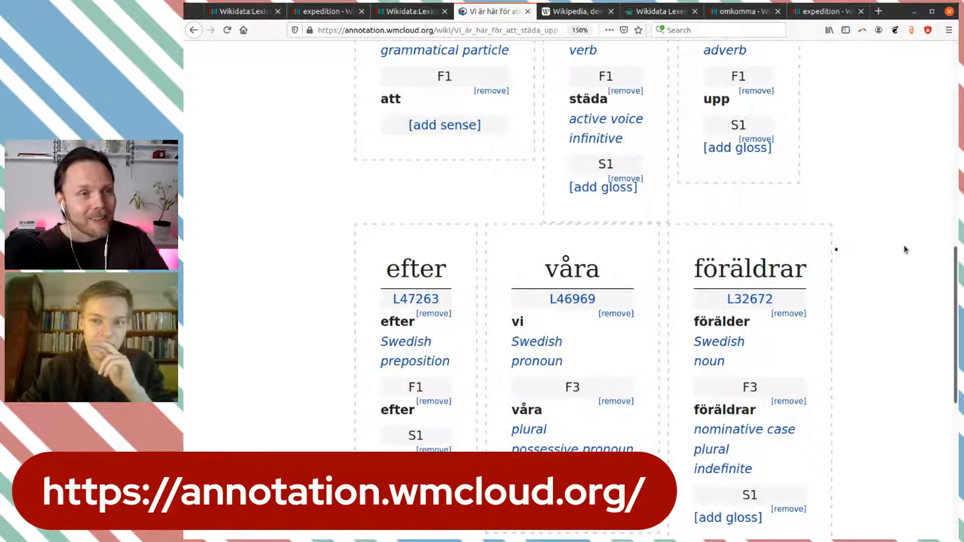
scroll(903, 250, "up", 1)
scroll(903, 249, "down", 3)
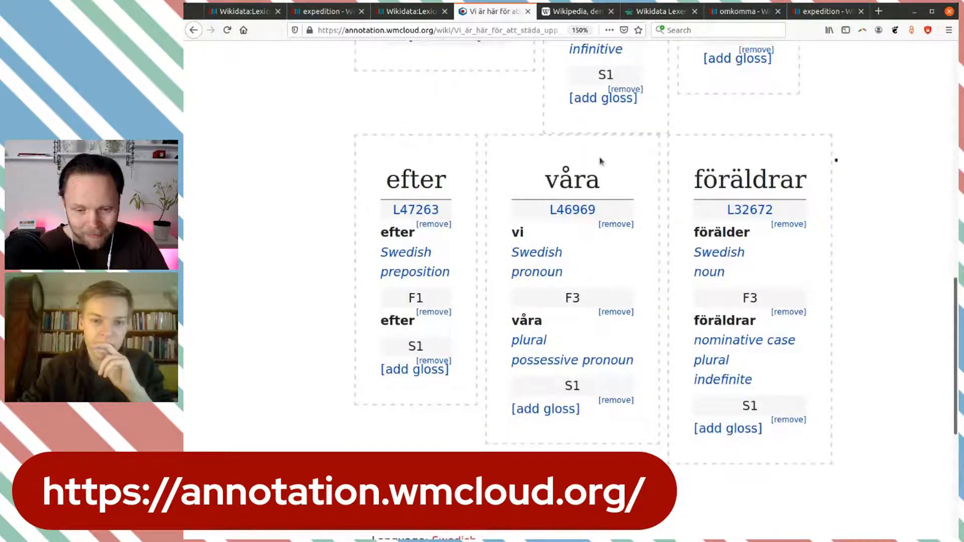
scroll(878, 311, "up", 10)
scroll(879, 311, "up", 2)
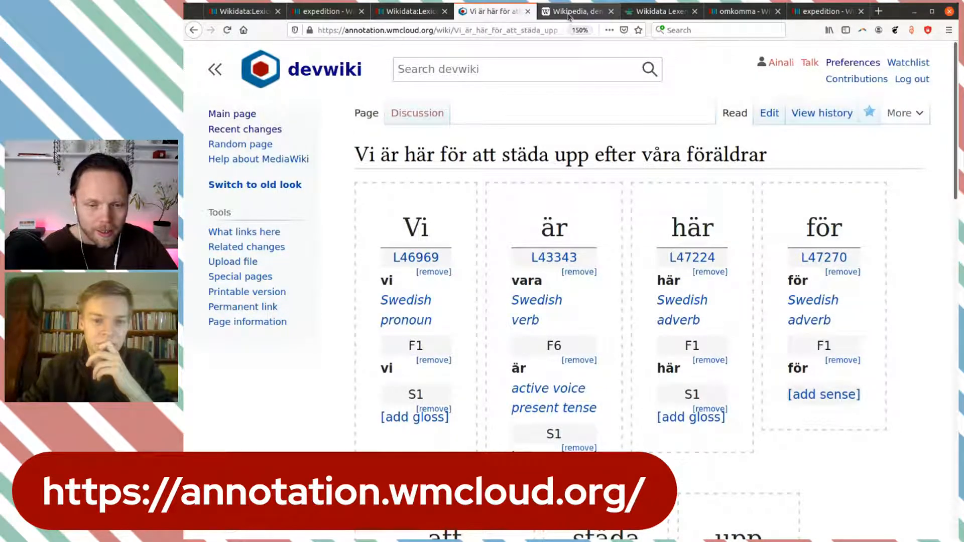
Look back through the Wikidata list of missing Swedish words and return to the annotated Swedish sentence on devwiki.
left_click(409, 11)
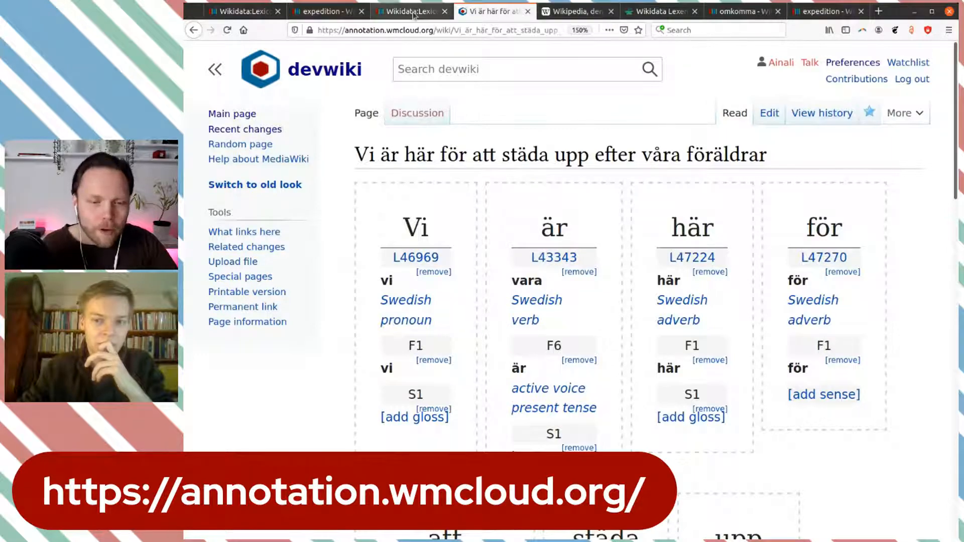
scroll(583, 230, "up", 15)
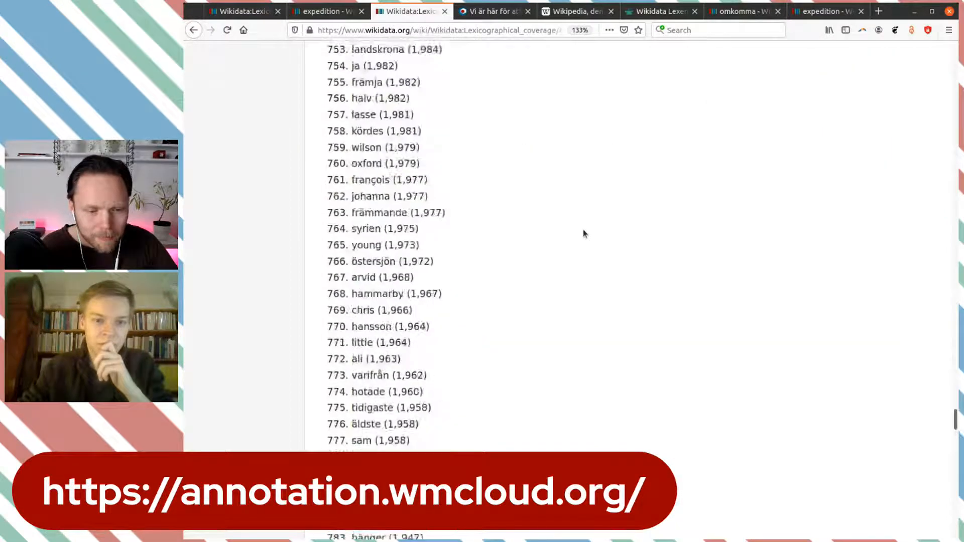
scroll(584, 233, "up", 15)
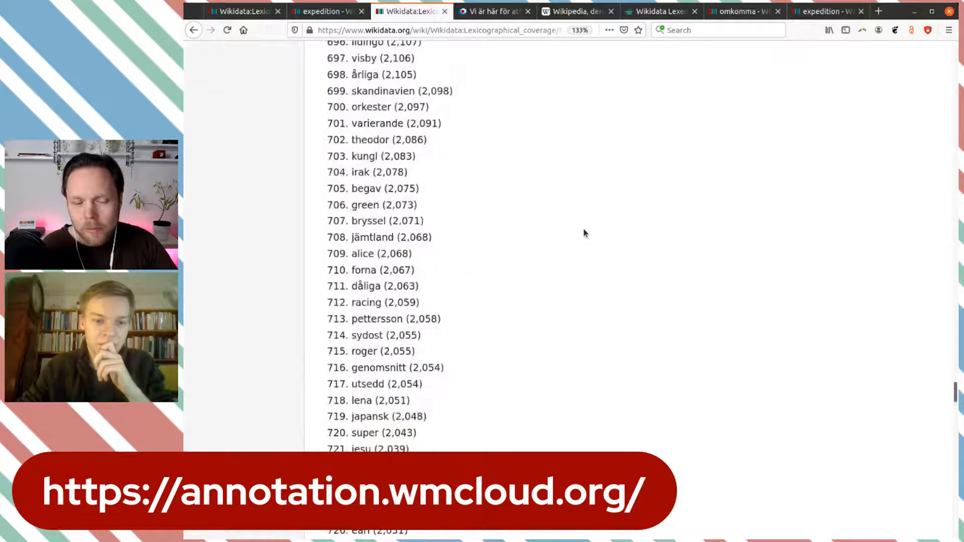
scroll(584, 232, "up", 10)
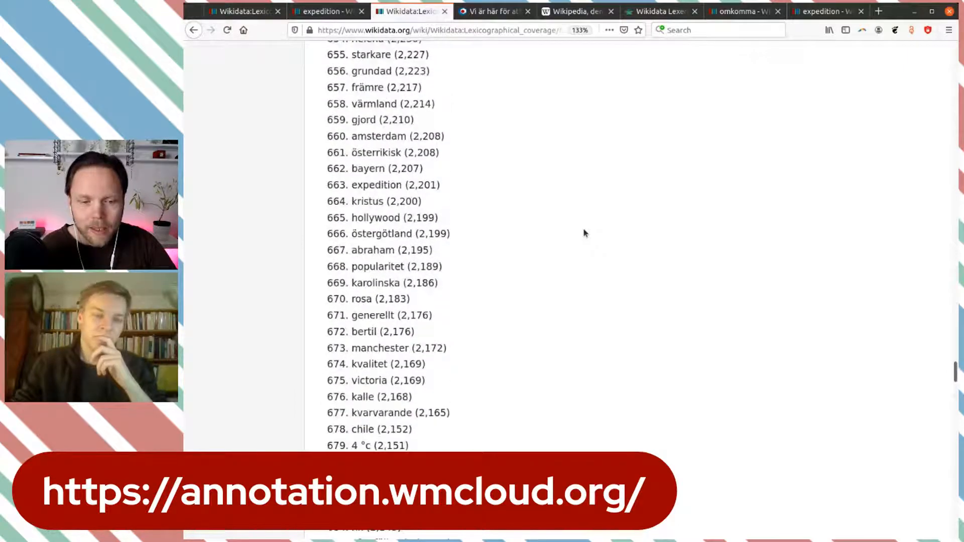
scroll(583, 232, "up", 14)
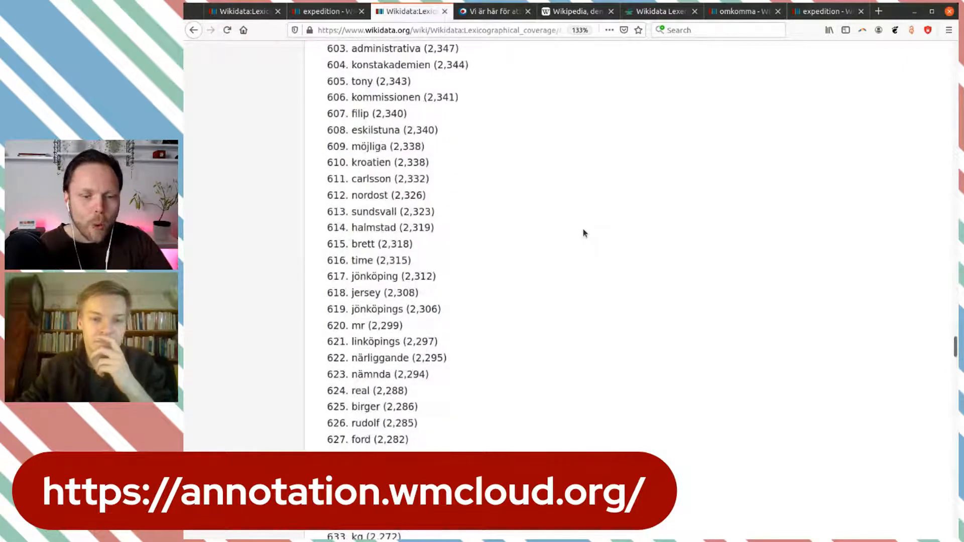
left_click(495, 11)
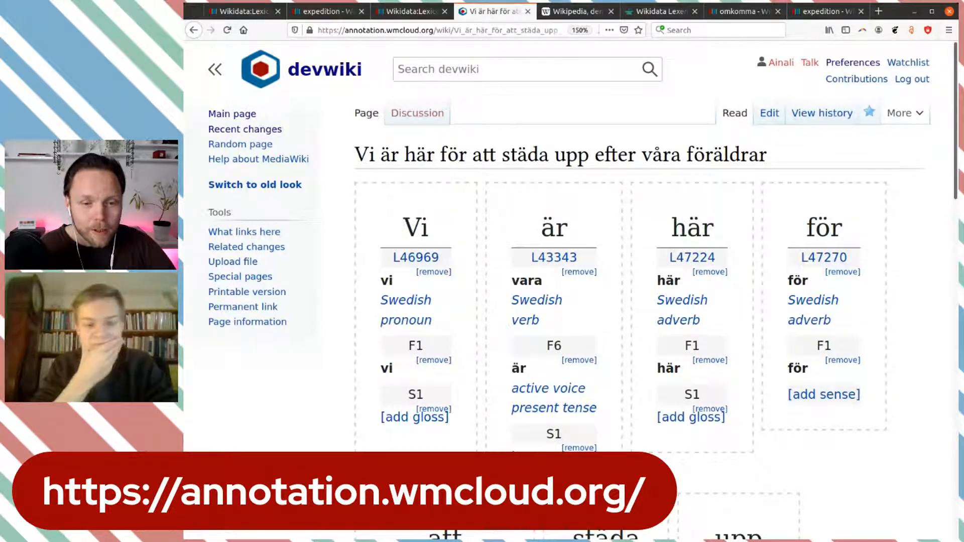
Switch to Swedish Wikipedia, enlarge the page to 150% and open a random article that excludes bot-made ones.
left_click(576, 12)
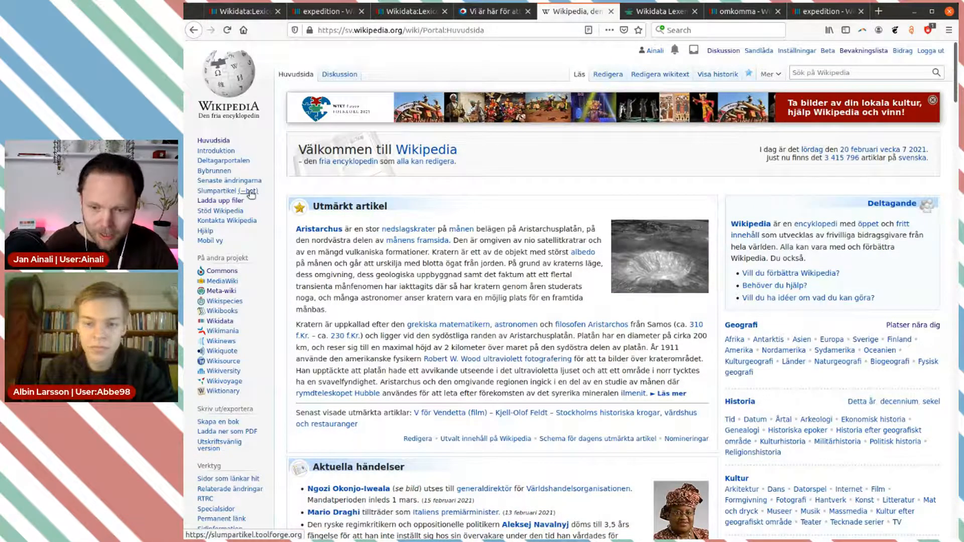
scroll(422, 173, "down", 1)
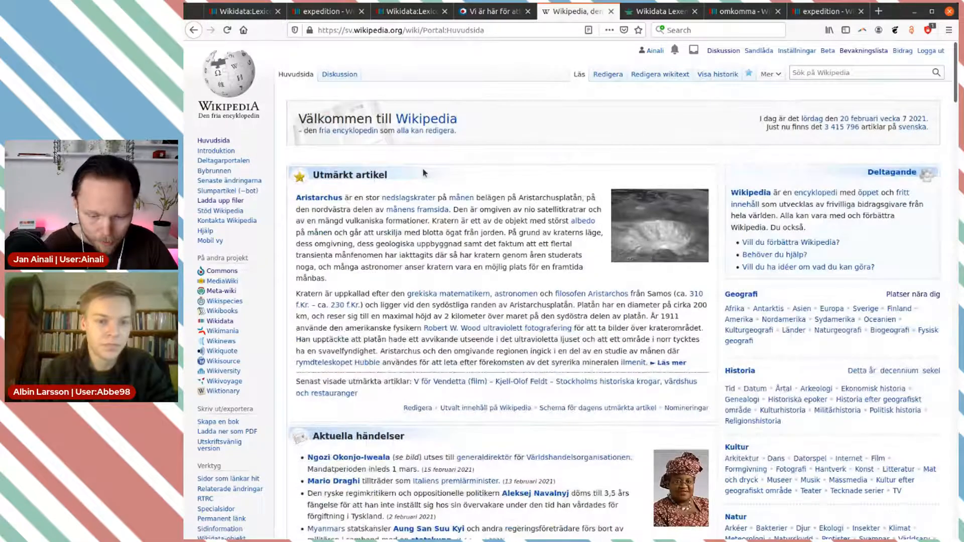
key("ctrl+plus")
key("ctrl+plus")
key("ctrl+plus")
key("ctrl+plus")
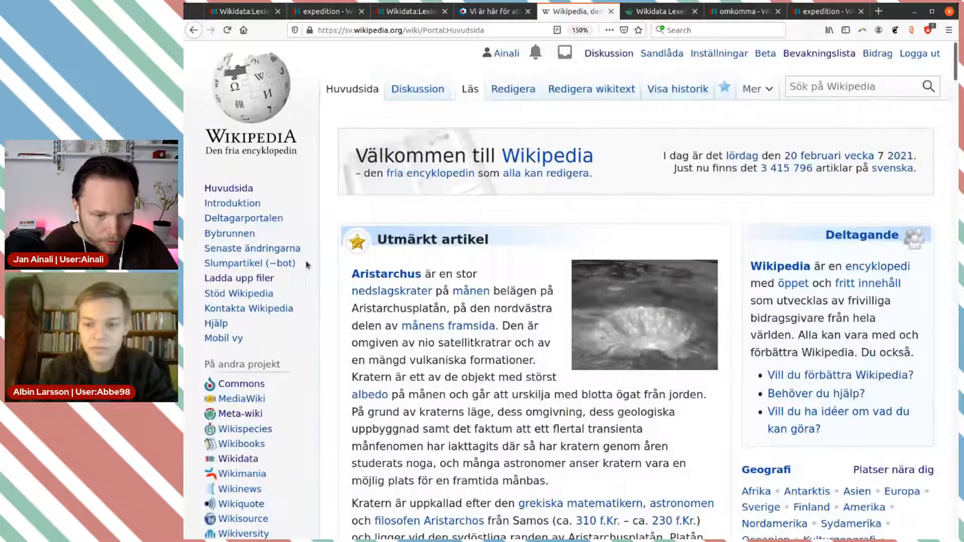
scroll(305, 260, "down", 3)
left_click(279, 178)
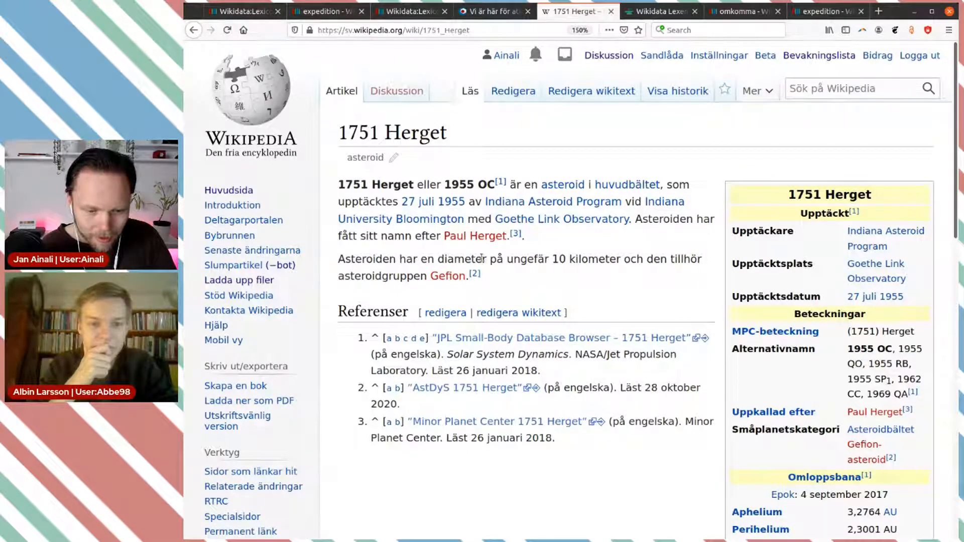
Look up the word "diameter" from the asteroid article among Wikidata lexemes and open the Swedish noun.
left_click_drag(488, 259, 437, 259)
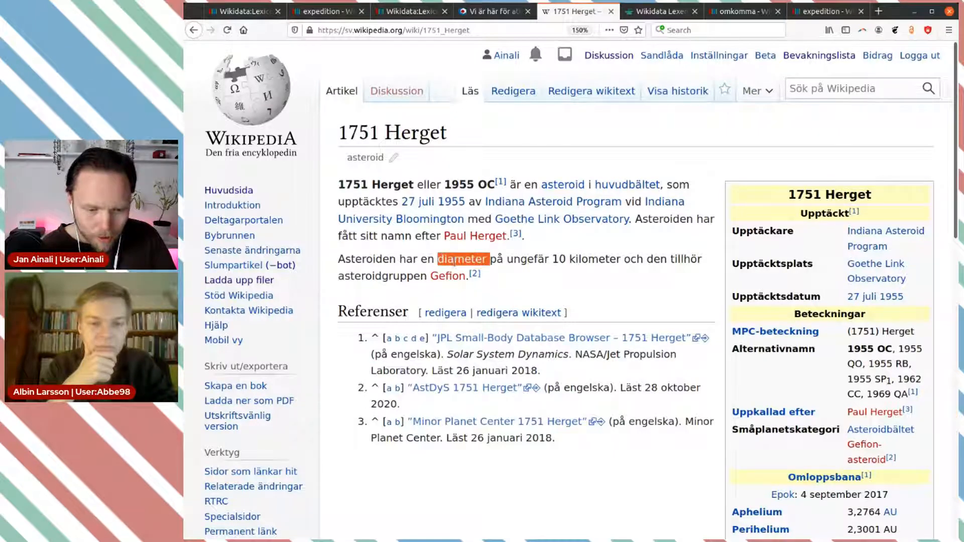
left_click(499, 275)
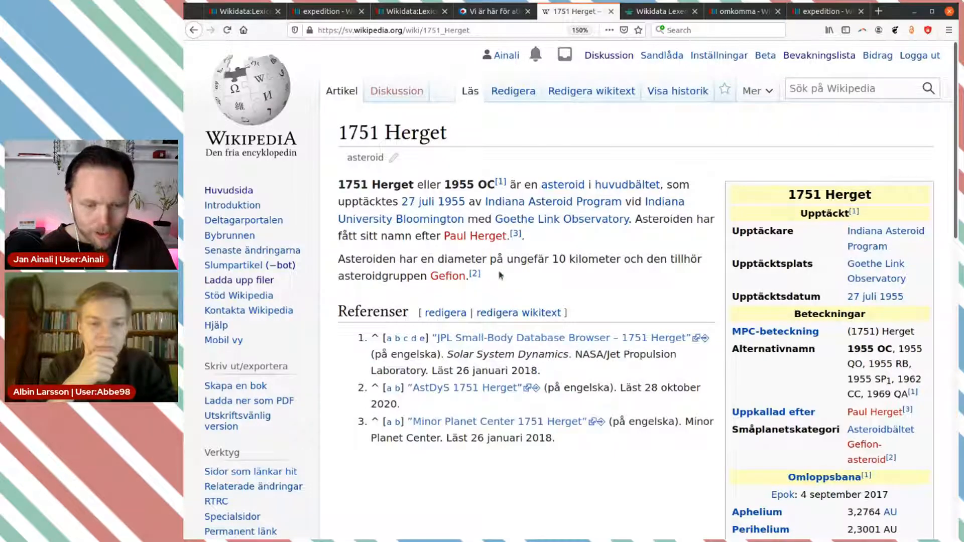
double_click(461, 258)
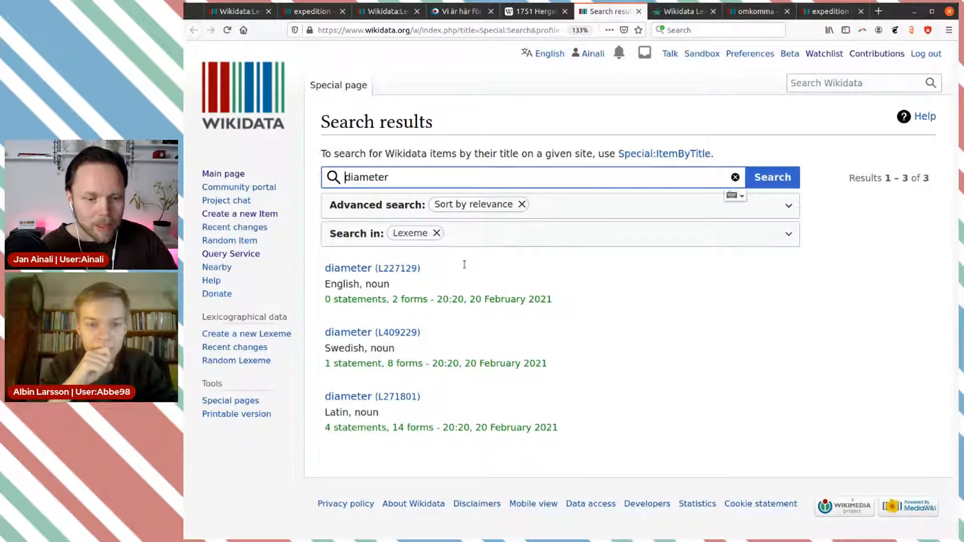
left_click(387, 333)
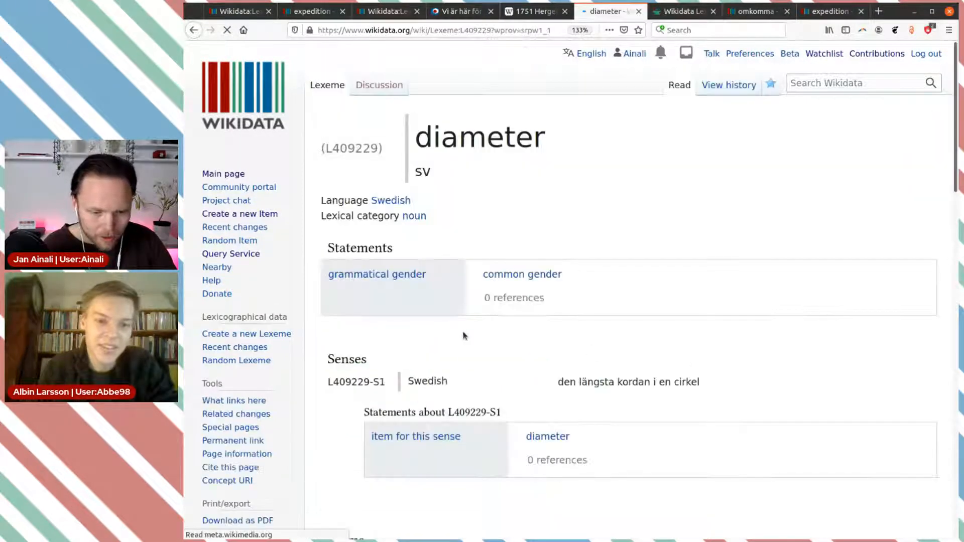
Examine the statements, senses and forms of the Swedish lexeme "diameter", and close it to return to the article.
scroll(675, 273, "down", 10)
scroll(676, 273, "down", 9)
scroll(677, 269, "up", 12)
scroll(677, 269, "up", 7)
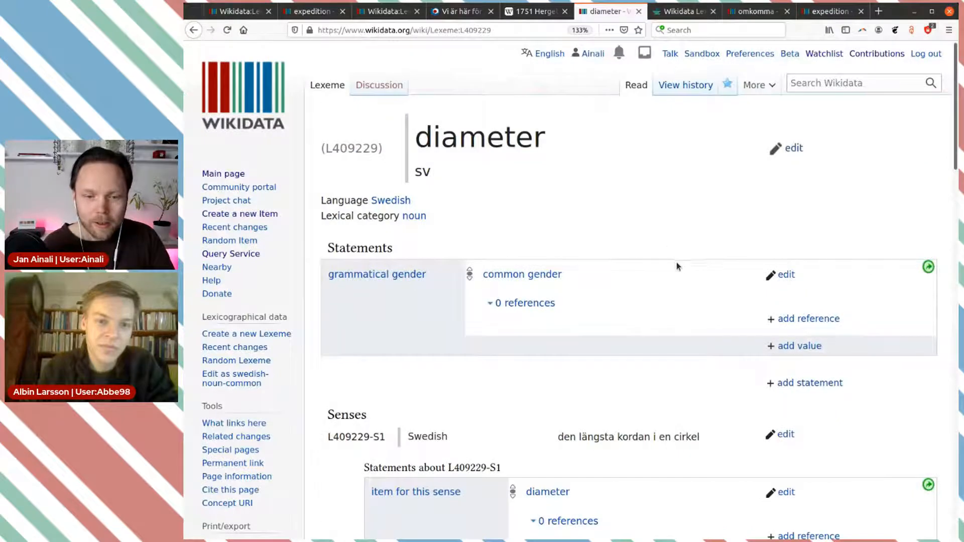
left_click(639, 11)
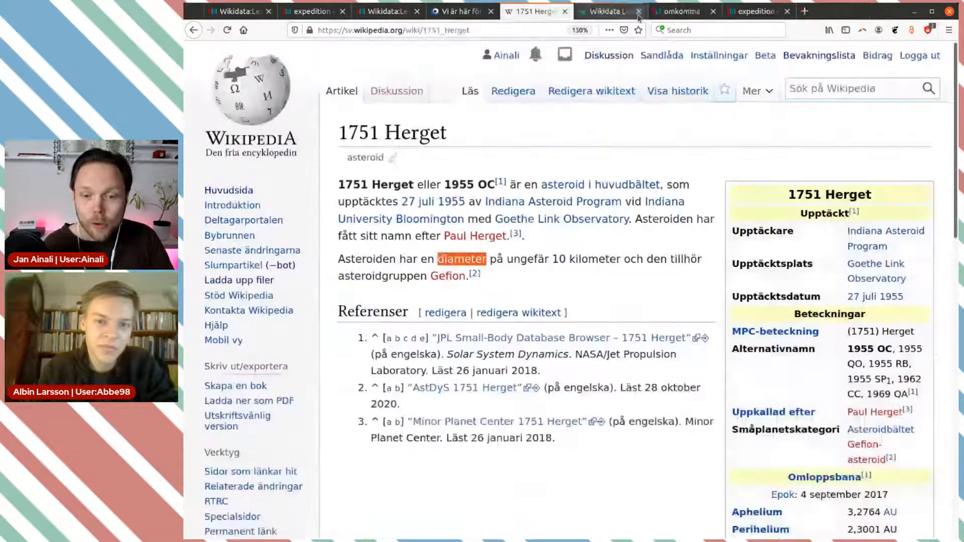
Find the "Global uppvärmning" article on Swedish Wikipedia, open it and view its introduction.
left_click(804, 90)
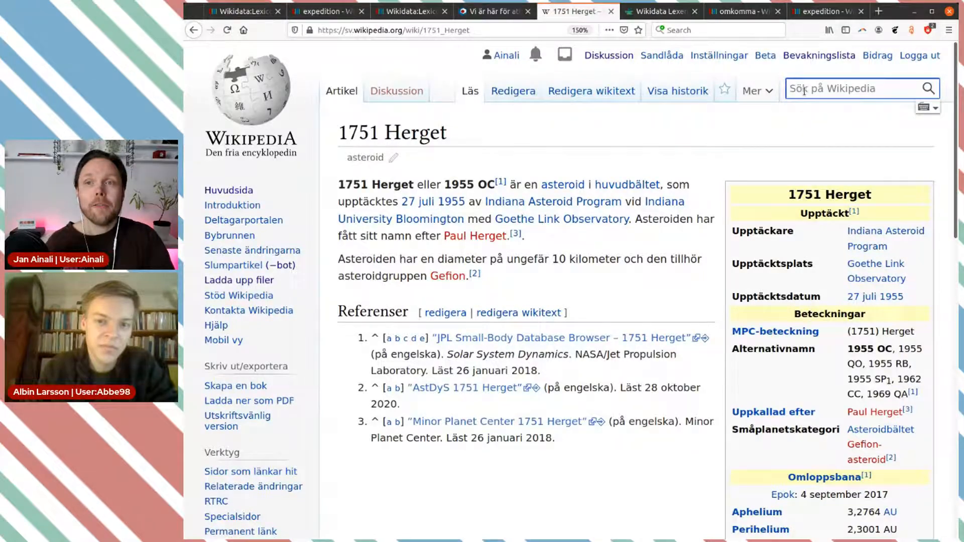
type("Global upp")
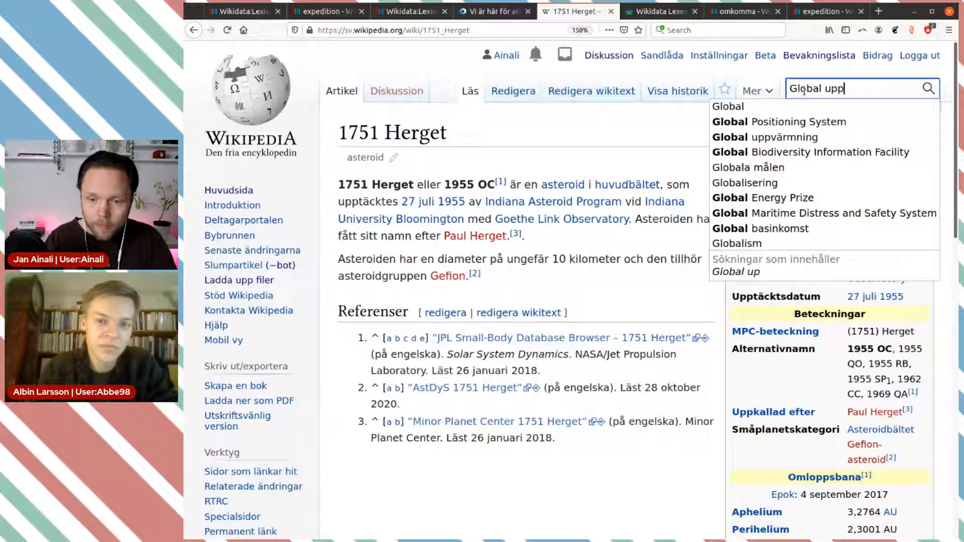
left_click(902, 112)
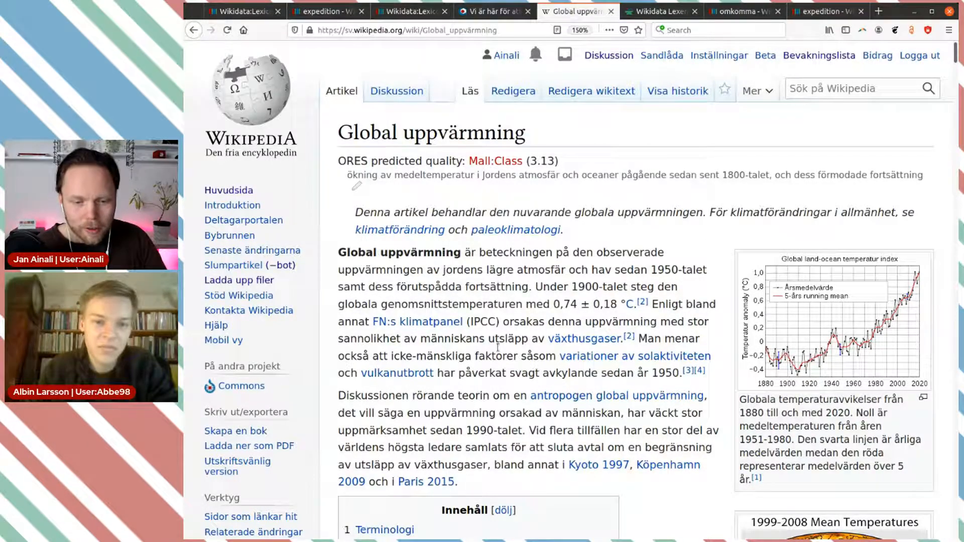
scroll(489, 300, "down", 3)
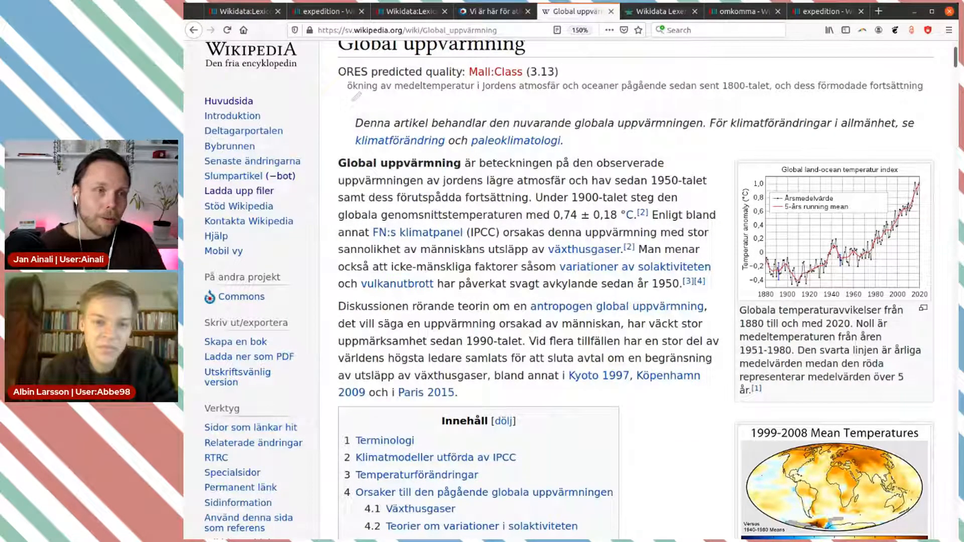
Look up the word "uppvärmning" from the global warming article among Wikidata lexemes and open the Swedish noun.
scroll(478, 211, "down", 3)
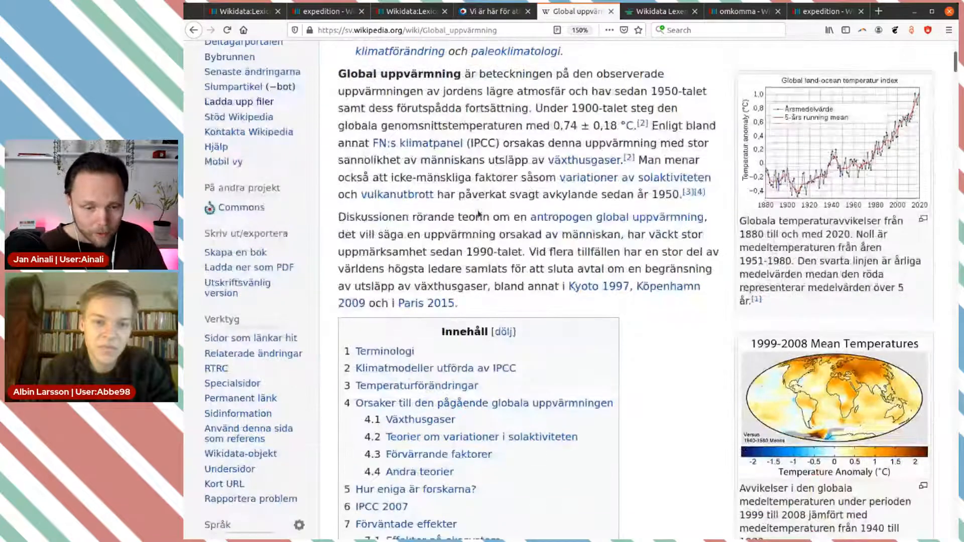
scroll(478, 214, "down", 2)
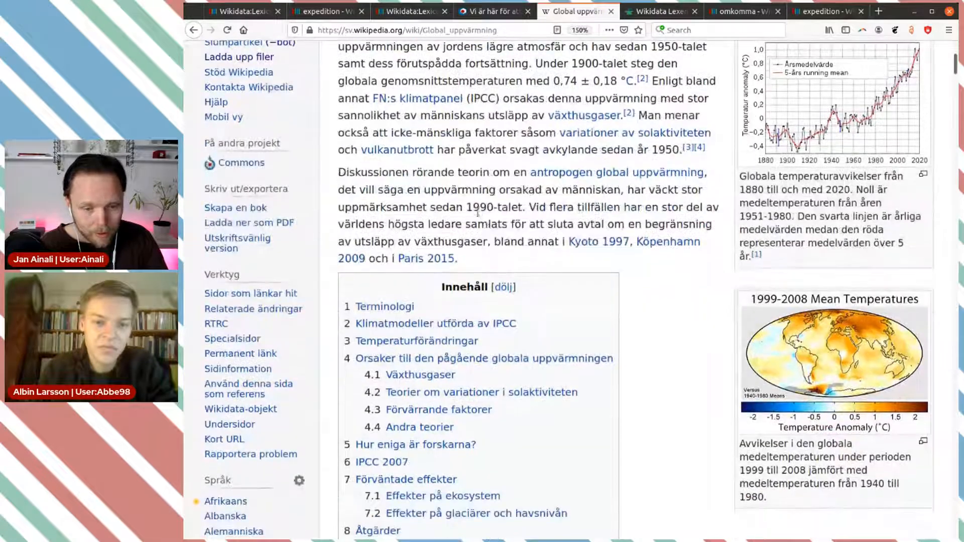
double_click(450, 190)
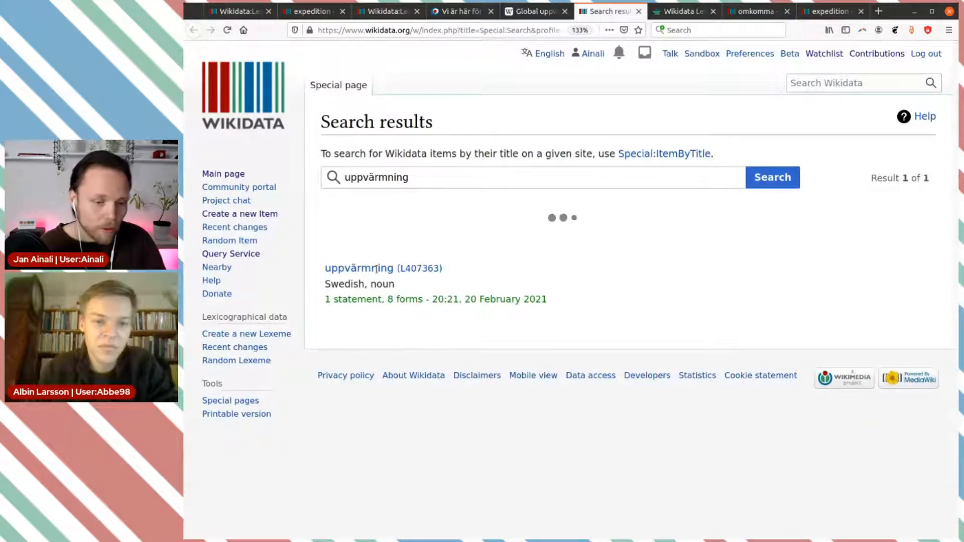
left_click(385, 270)
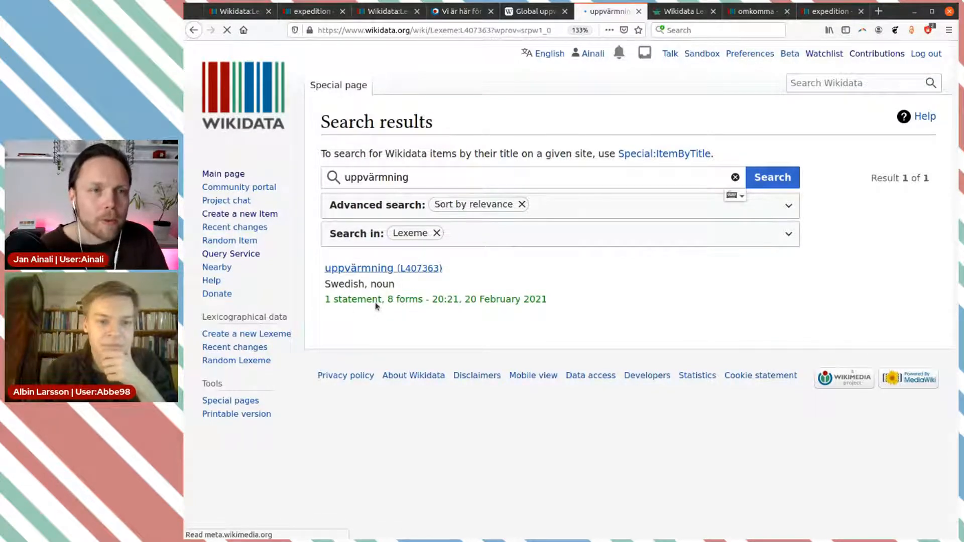
Examine the statements, senses and pronunciation audio of the forms of the lexeme "uppvärmning", and close it to return to the article.
scroll(515, 296, "down", 2)
scroll(515, 296, "down", 2)
scroll(515, 297, "down", 1)
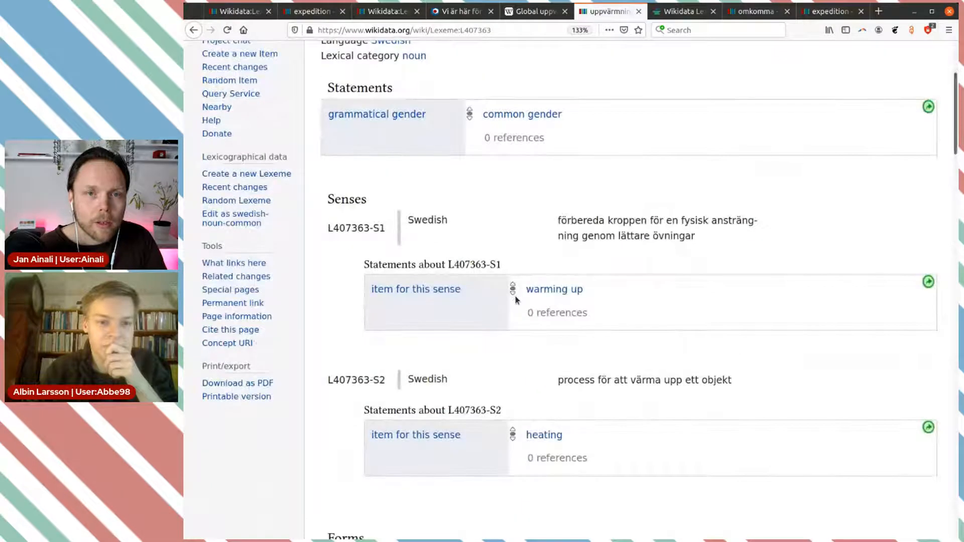
scroll(515, 298, "down", 2)
scroll(515, 299, "down", 2)
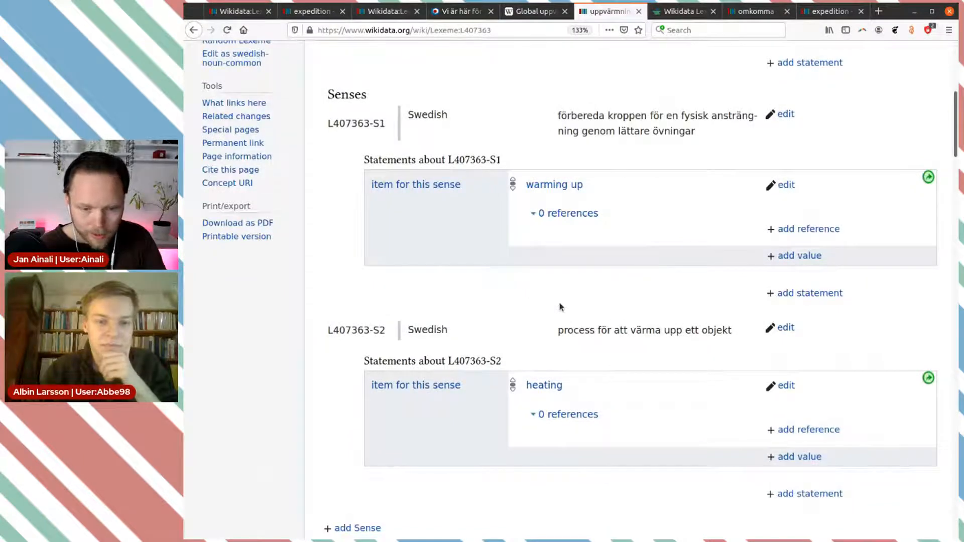
scroll(556, 307, "down", 2)
scroll(555, 308, "down", 1)
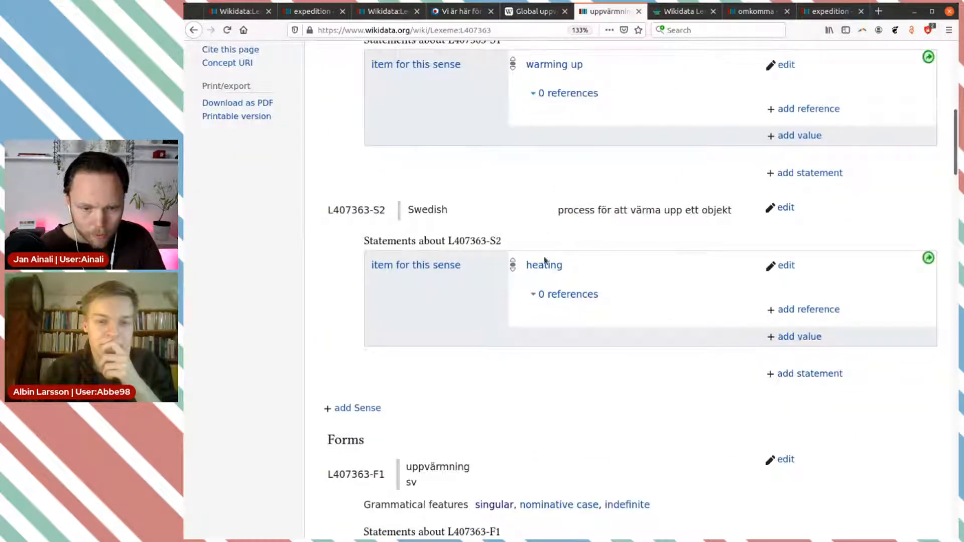
scroll(508, 315, "down", 2)
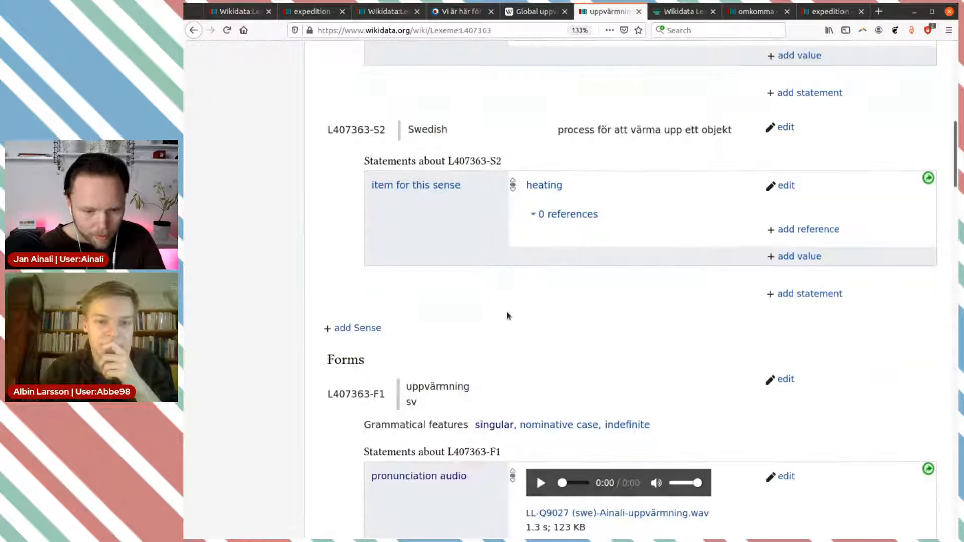
scroll(506, 316, "down", 10)
scroll(693, 324, "down", 3)
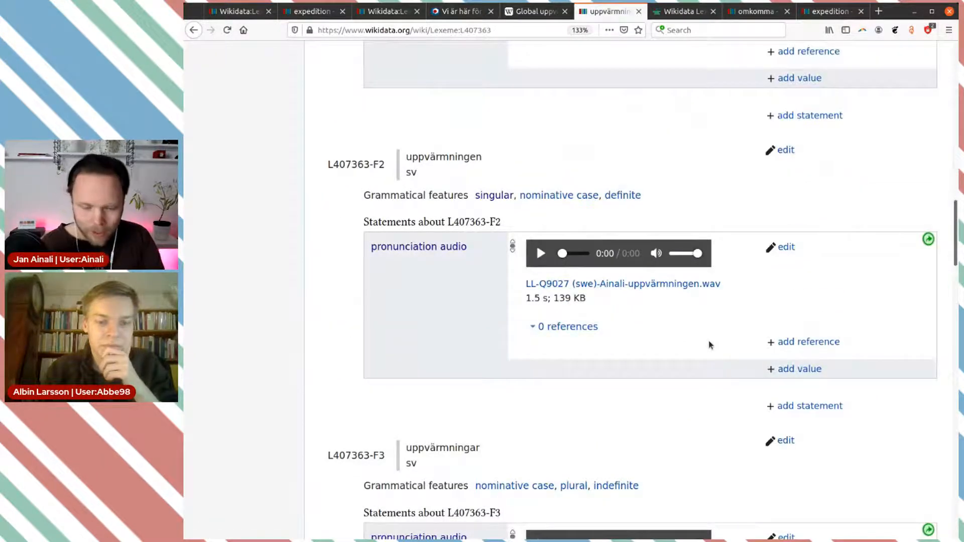
scroll(709, 345, "up", 5)
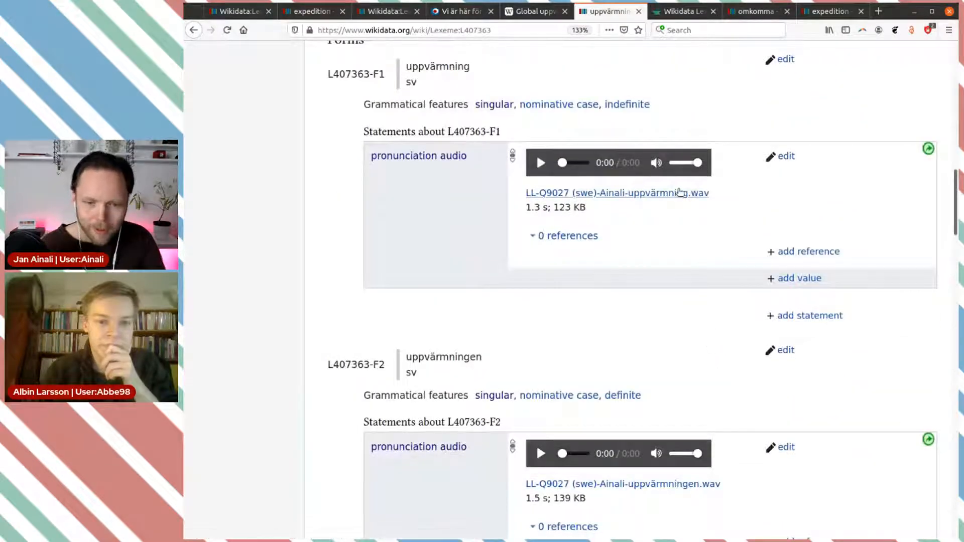
left_click(638, 11)
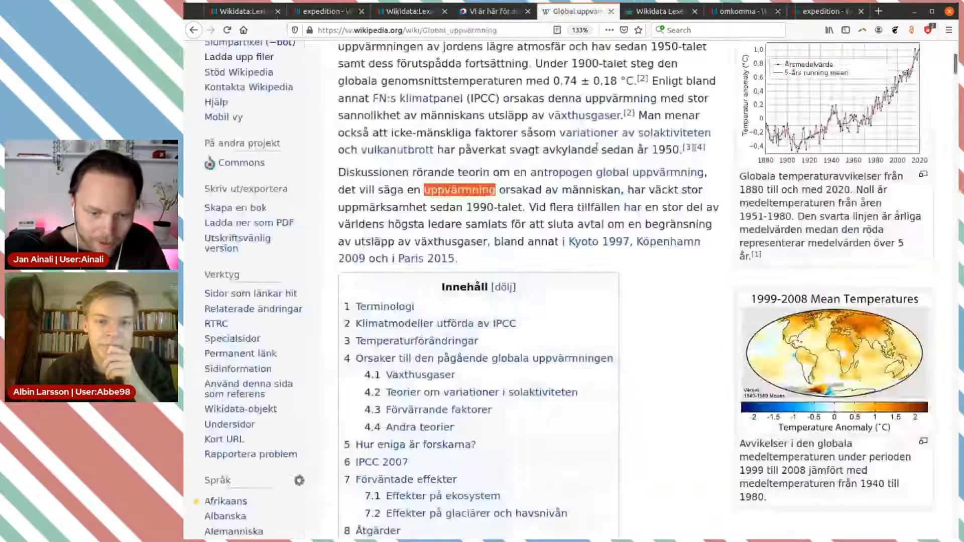
Look up the plural "växthusgaser" from the article's introduction among Wikidata lexemes, and close the search results.
scroll(630, 208, "down", 1)
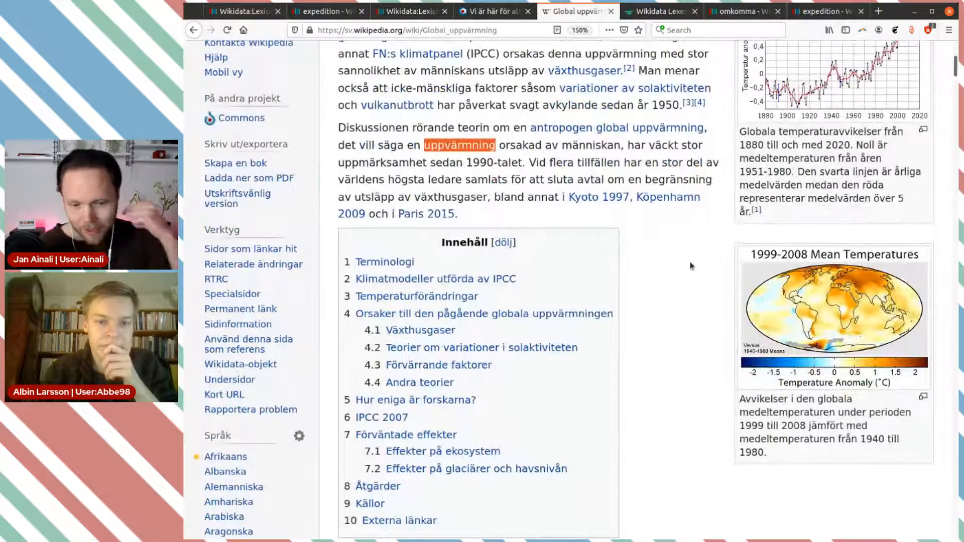
double_click(436, 197)
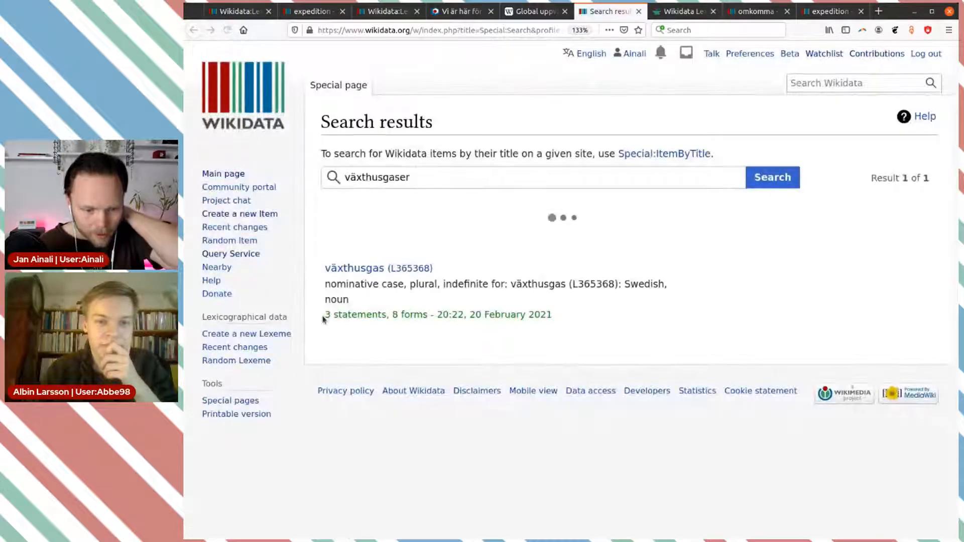
left_click(639, 14)
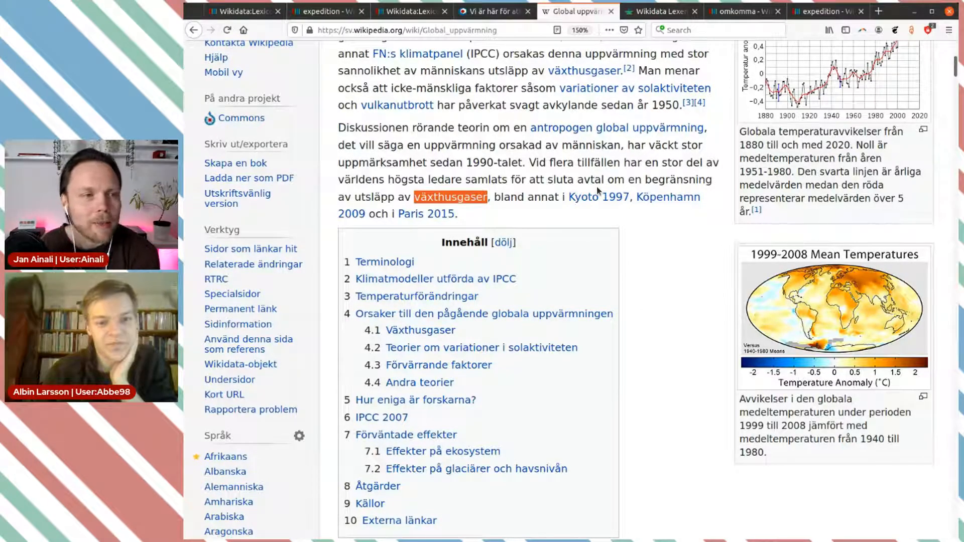
Look through the article's Terminologi section and search Wikidata lexemes for its word "klimatväxlingar".
scroll(602, 191, "down", 5)
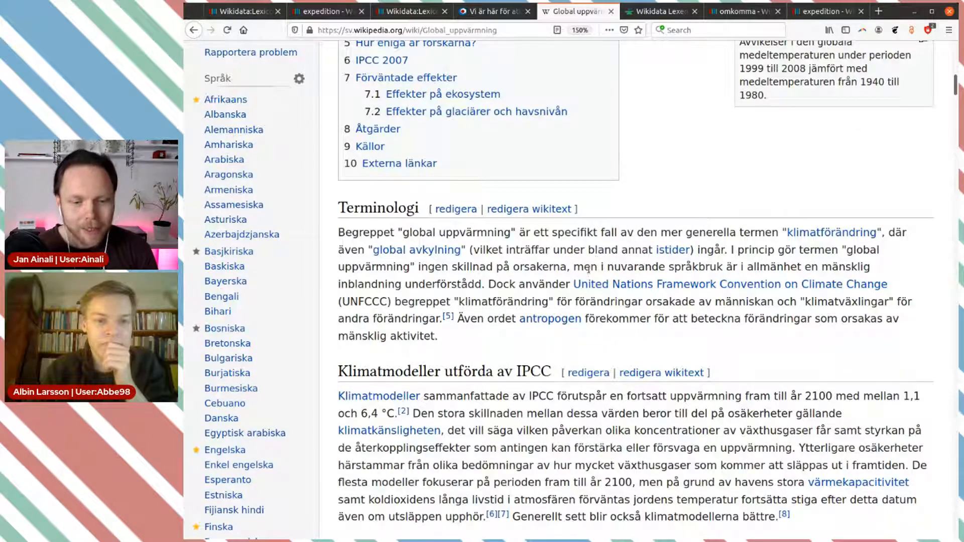
mouse_move(601, 287)
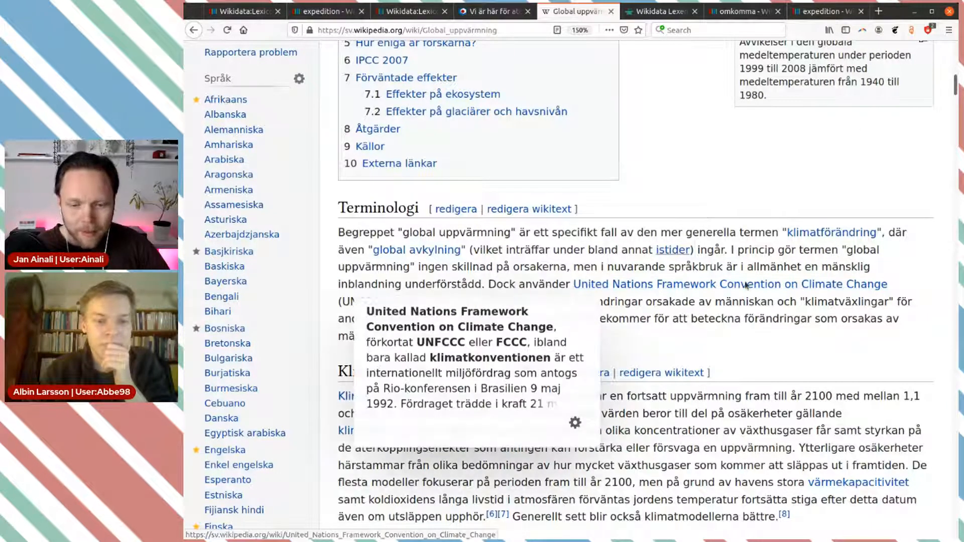
scroll(469, 271, "down", 1)
scroll(469, 271, "down", 3)
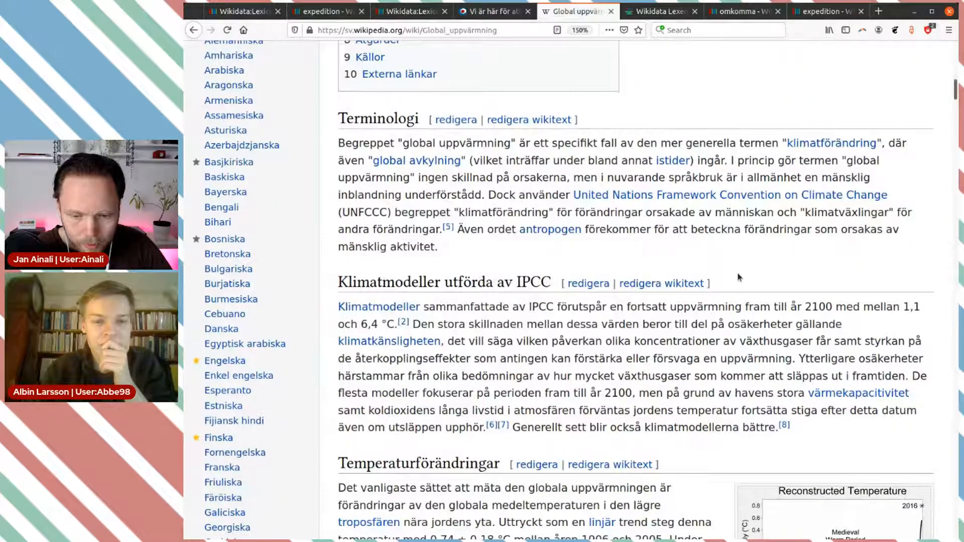
scroll(753, 279, "down", 2)
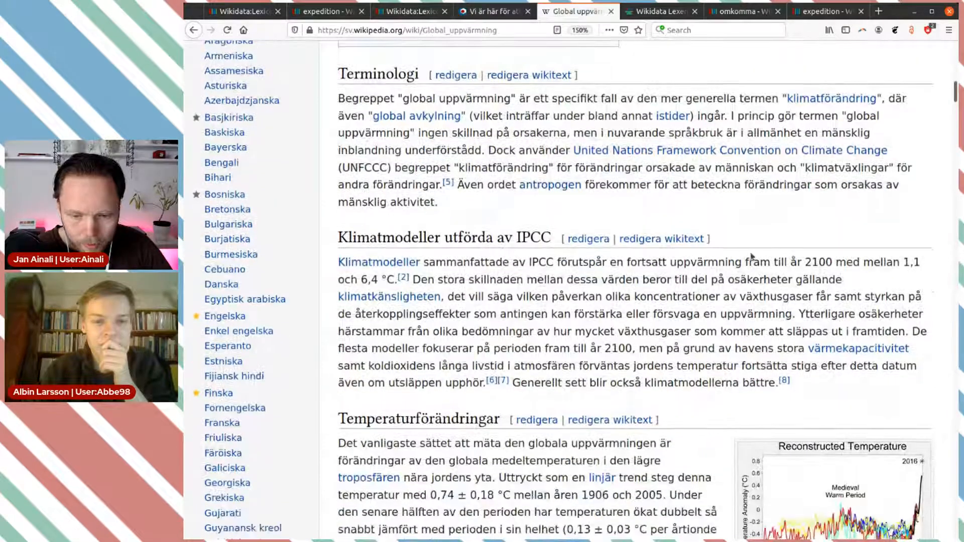
double_click(839, 168)
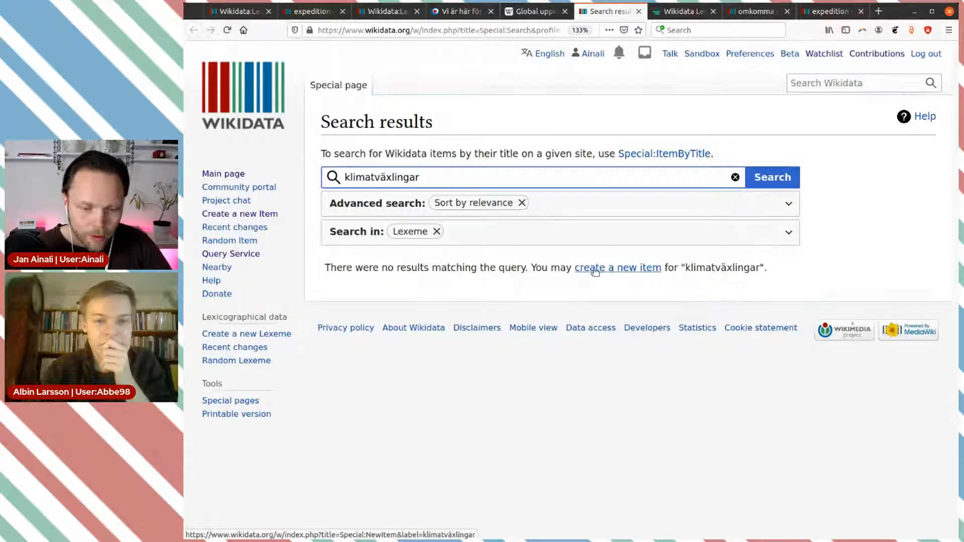
Copy the stem "klimatväxling" from the search term and open the "svenskt substantiv (utrum)" template of Wikidata Lexeme Forms in a new tab.
left_click_drag(410, 177, 317, 176)
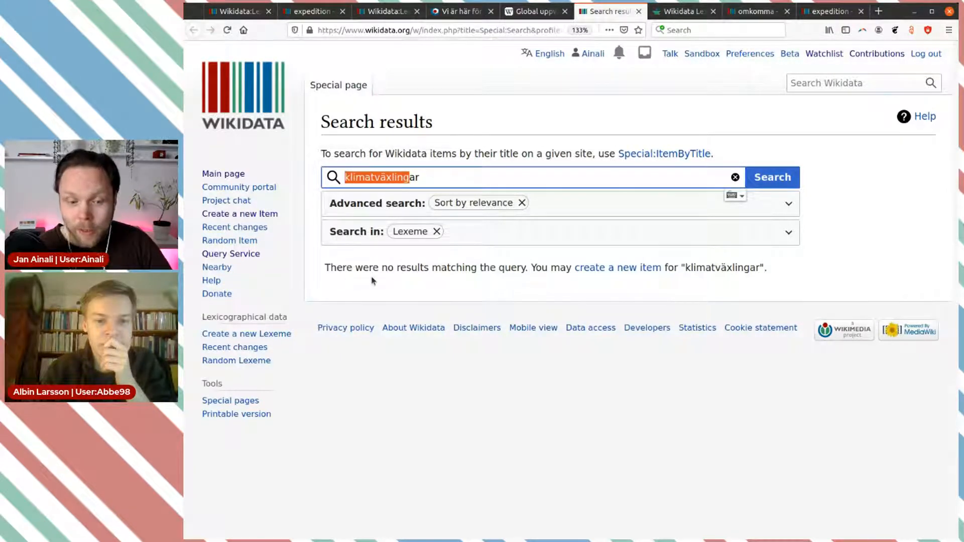
left_click(660, 16)
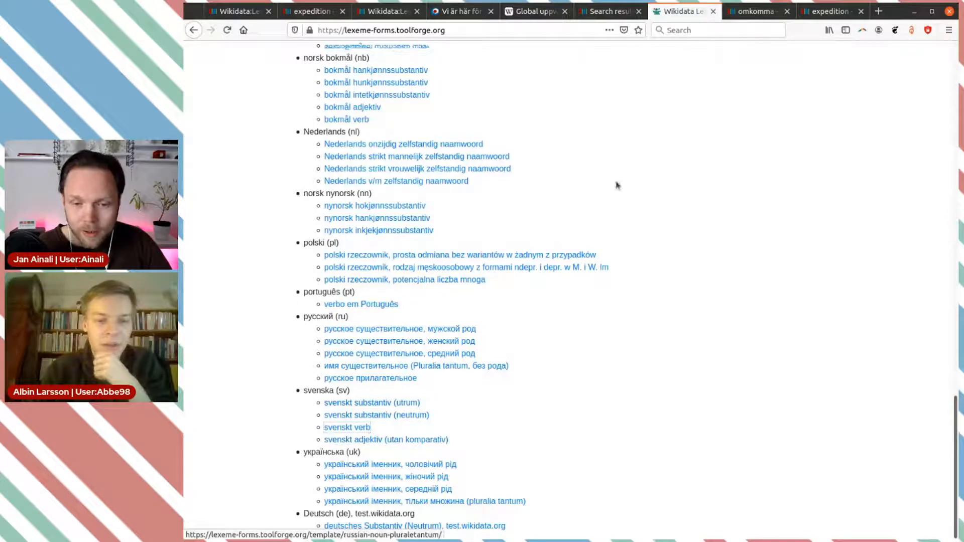
left_click(608, 12)
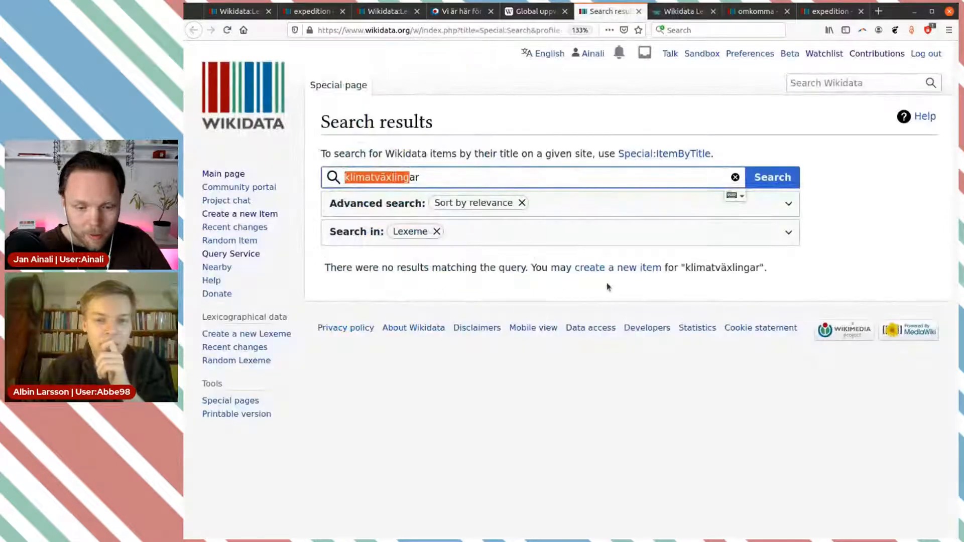
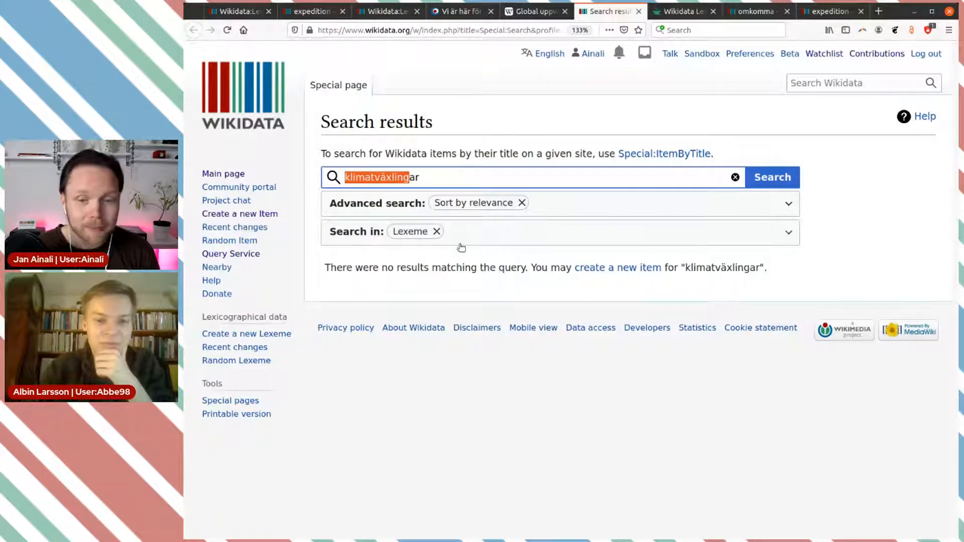
left_click(683, 11)
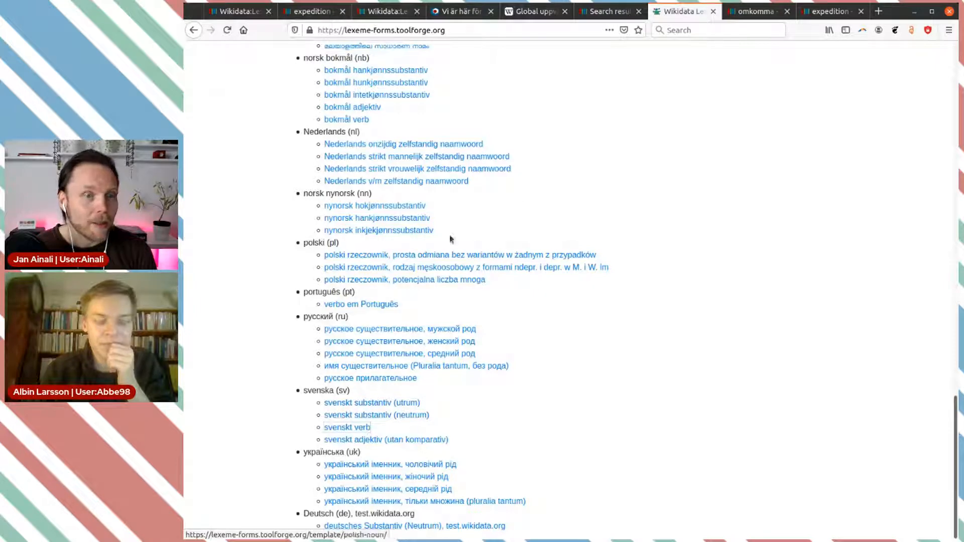
left_click(593, 12)
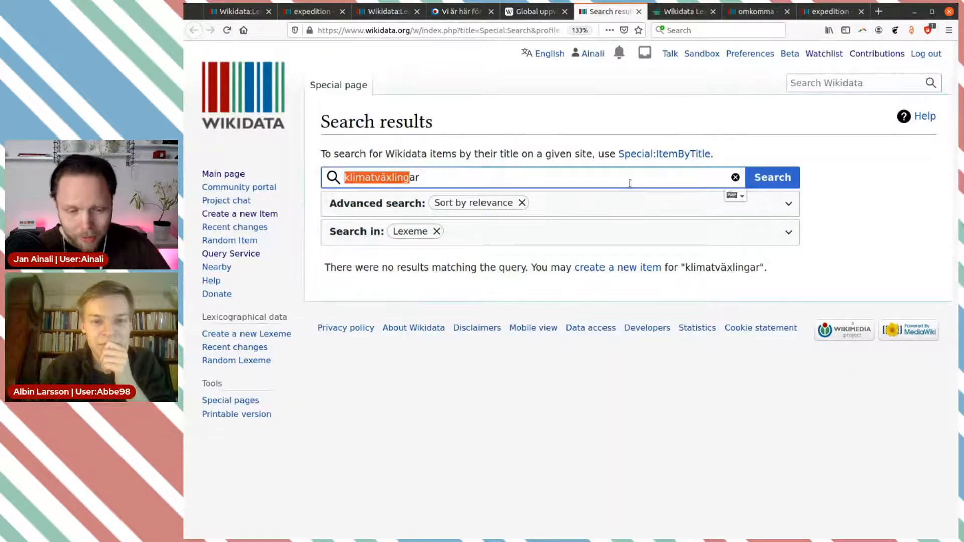
left_click(684, 11)
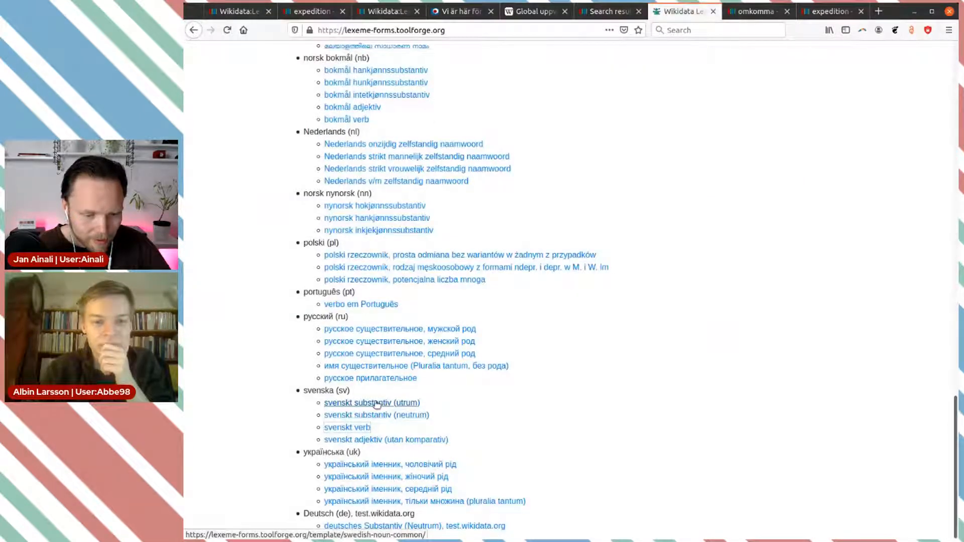
middle_click(377, 405)
key("ctrl+Tab")
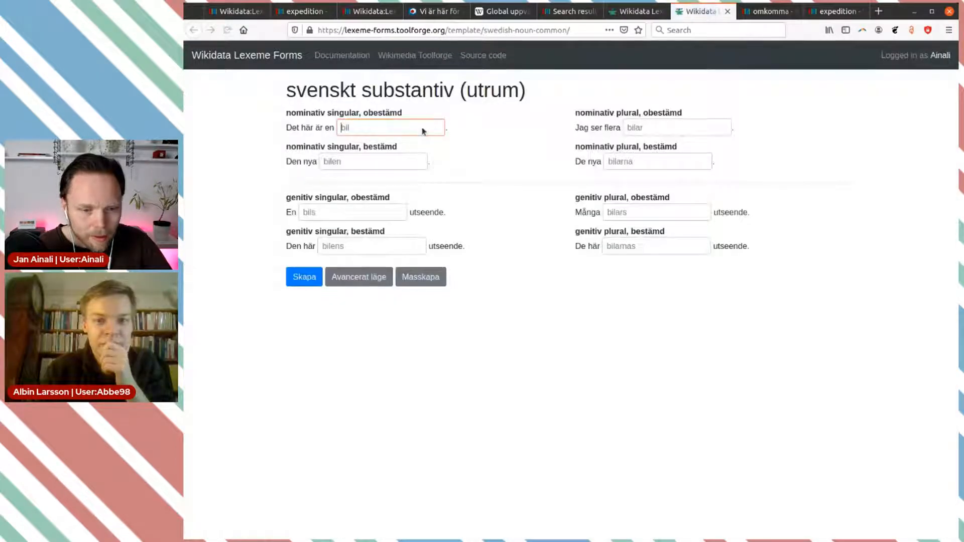
Fill in the nominative forms klimatväxling, klimatväxlingen, klimatväxlingar and klimatväxlingarna in the noun template.
type("klimatväxling")
key("Tab")
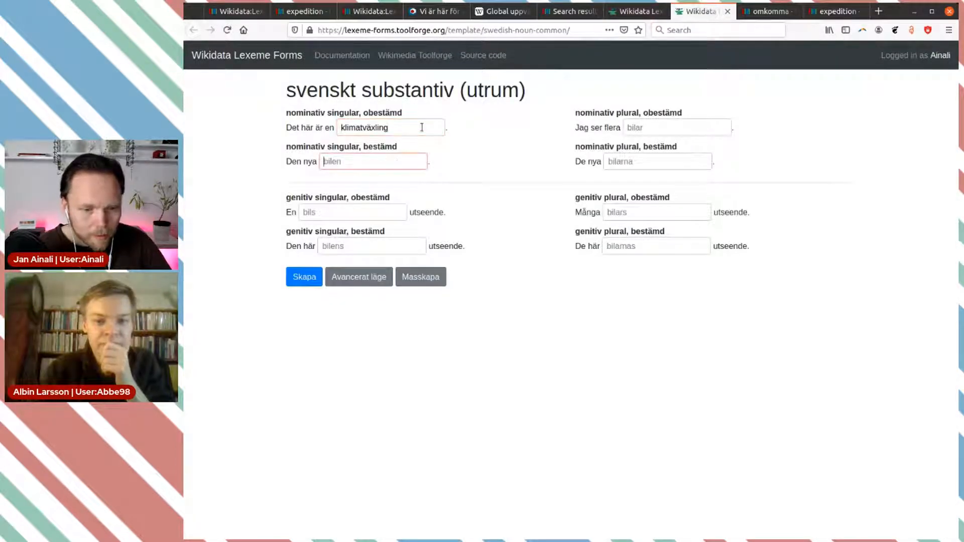
type("klimatväxling")
key("Tab")
type("klimatväxling")
type("a")
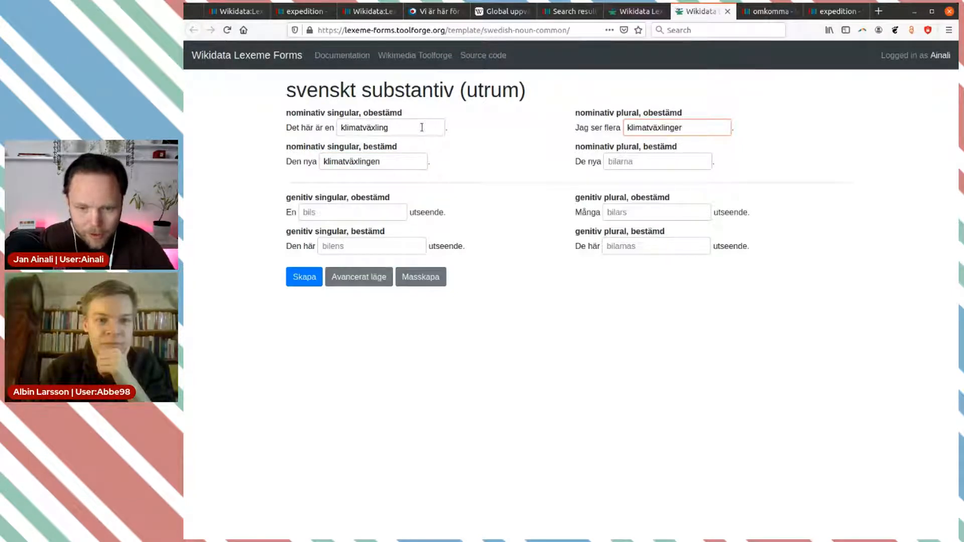
type("r")
key("Tab")
type("klimatväxling")
type("arna")
key("Tab")
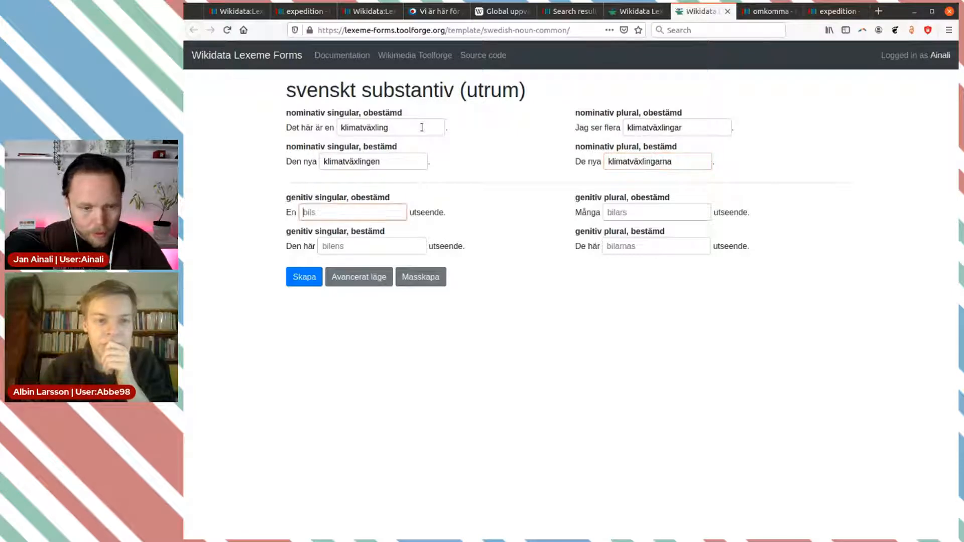
Fill in the genitive forms klimatväxlings, klimatväxlingens, klimatväxlingars and klimatväxlingarnas, create the lexeme and view its new page.
type("klimatväxling")
type("s")
key("Tab")
type("klimatväxling")
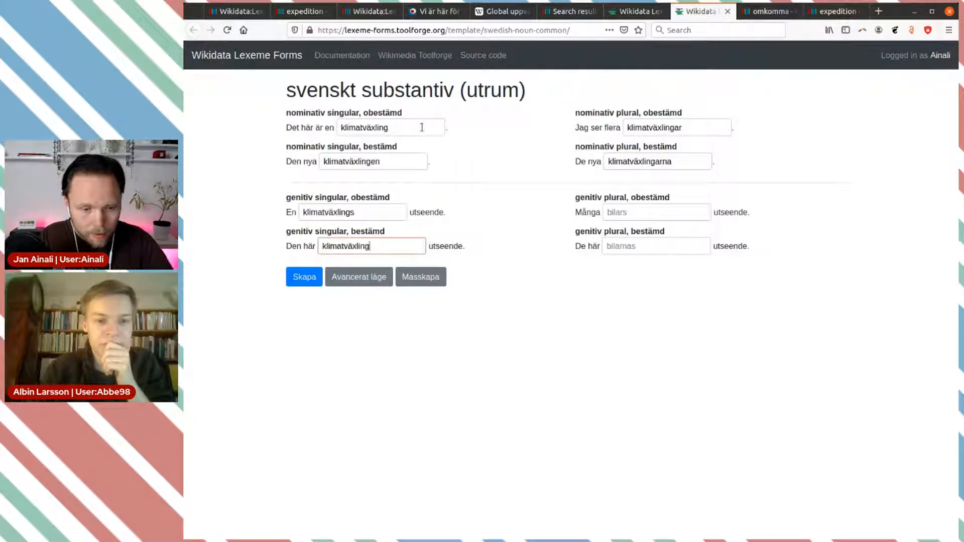
type("ens")
key("Tab")
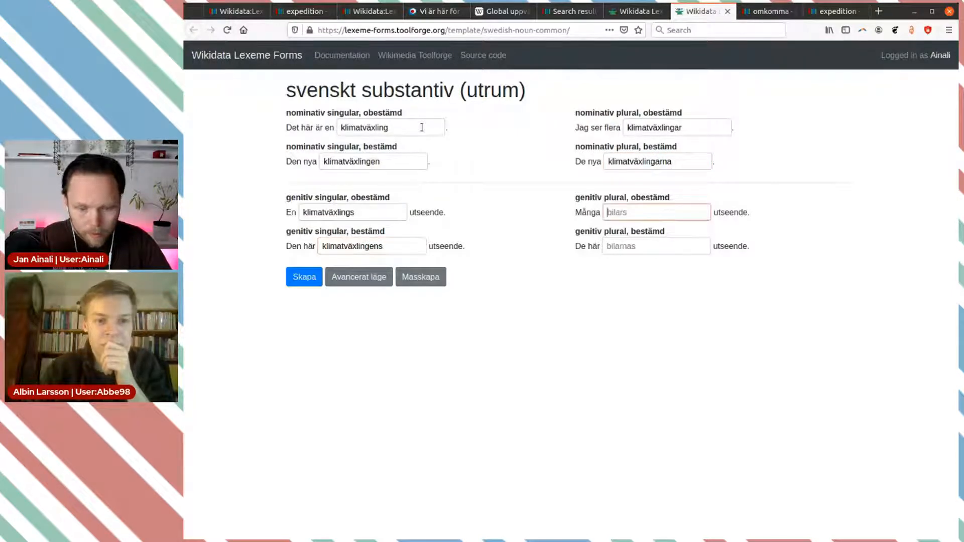
type("klimatväxling")
type("ars")
key("Tab")
type("klimatväxling")
type("arnas")
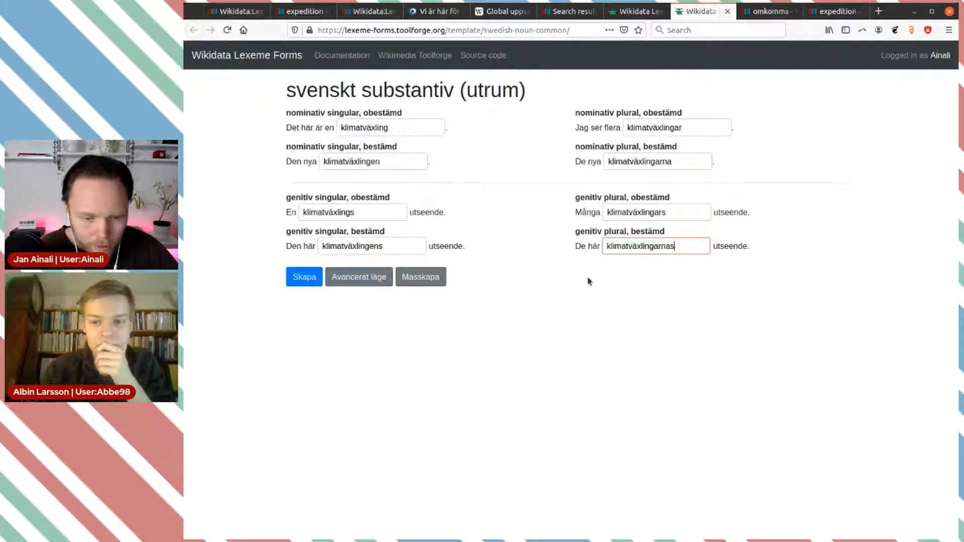
left_click(300, 283)
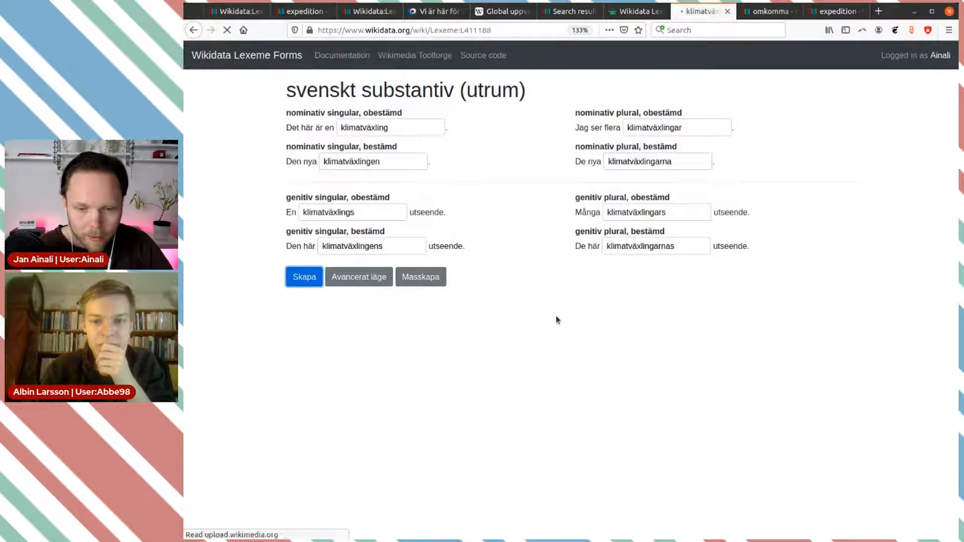
scroll(561, 326, "down", 3)
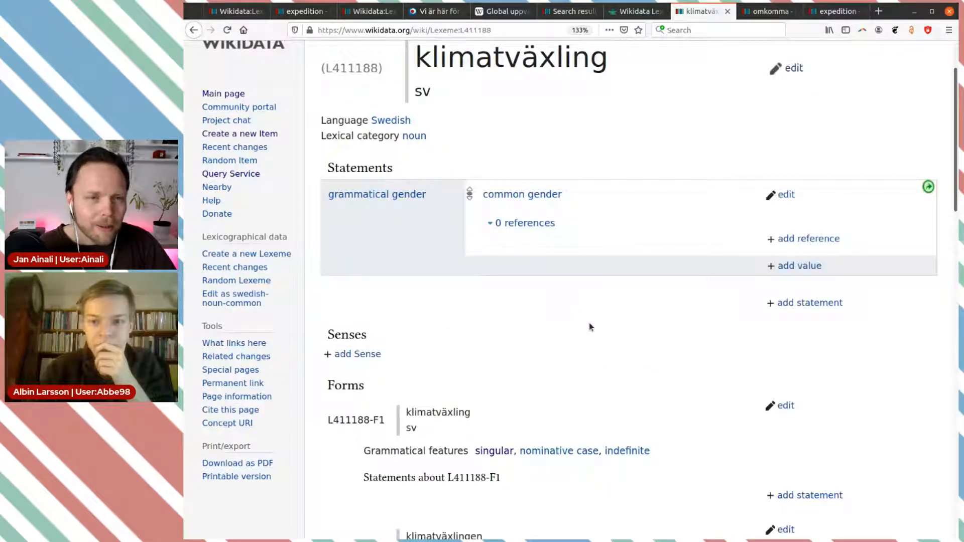
Start a new statement on the klimatväxling lexeme with the property "combines" and look up "klimat" as its value.
left_click(798, 304)
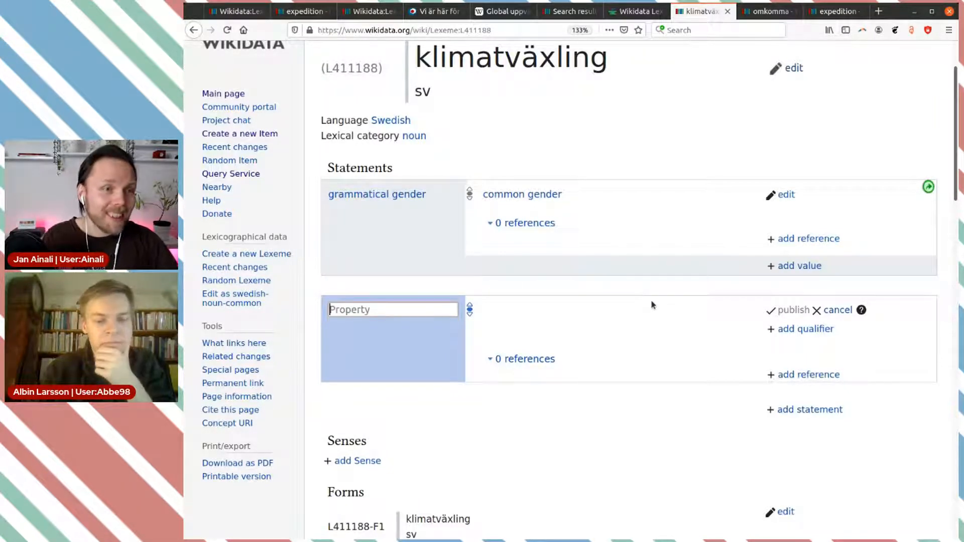
type("comb")
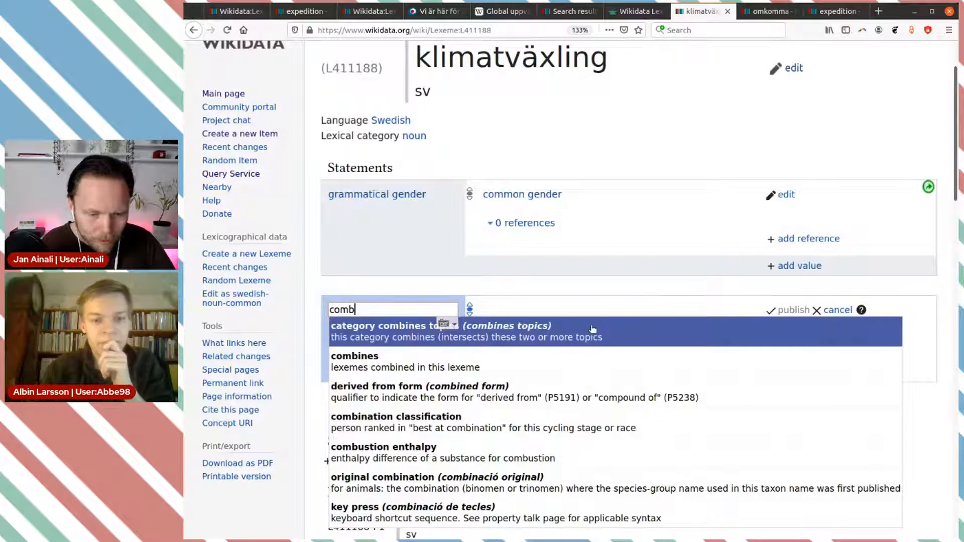
left_click(533, 364)
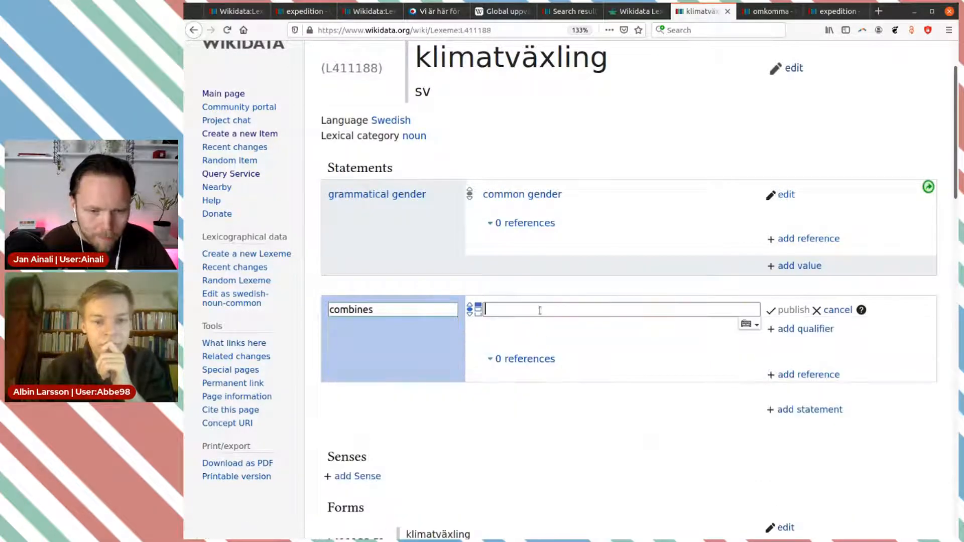
type("klimat")
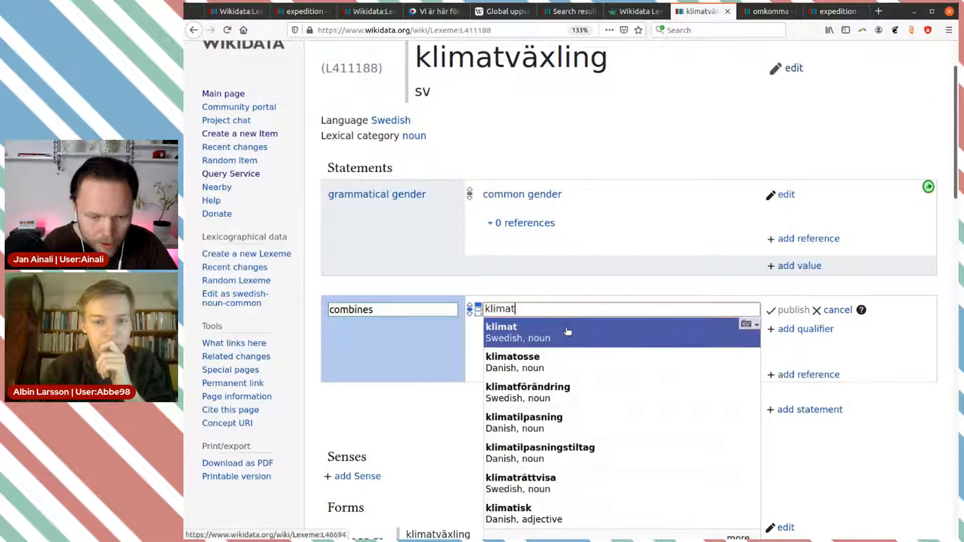
Open the Swedish noun lexeme "klimat" in a new tab and examine its lexeme ID, senses and forms.
middle_click(533, 336)
key("ctrl+Tab")
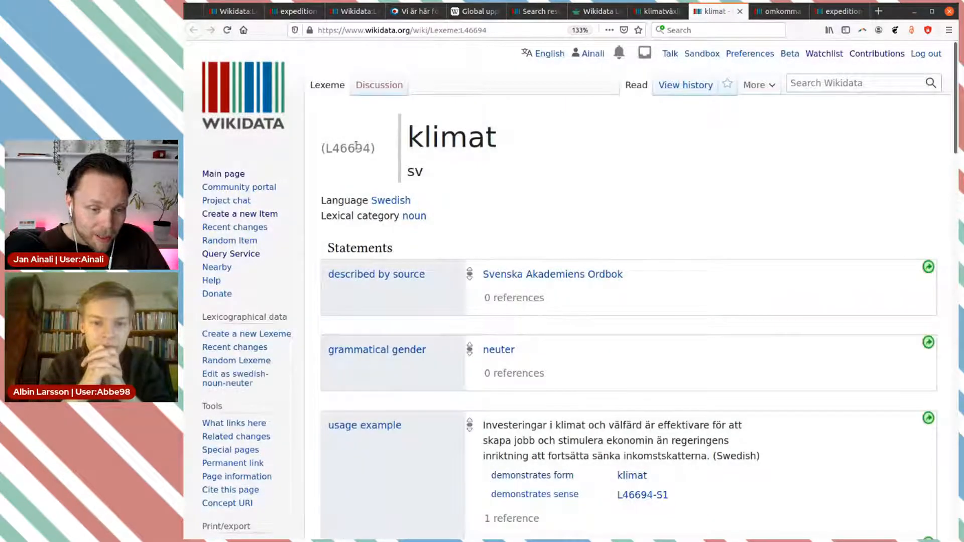
double_click(357, 148)
double_click(352, 148)
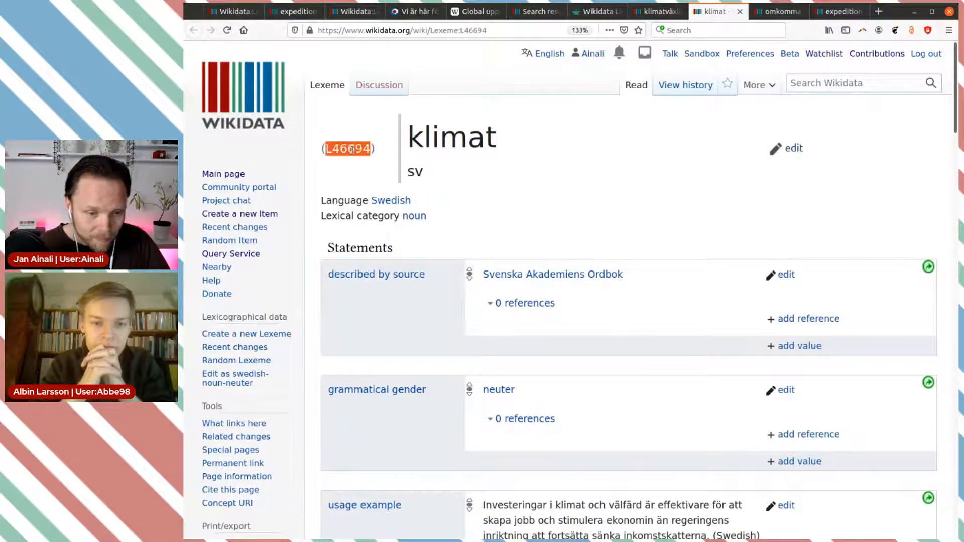
scroll(620, 239, "down", 2)
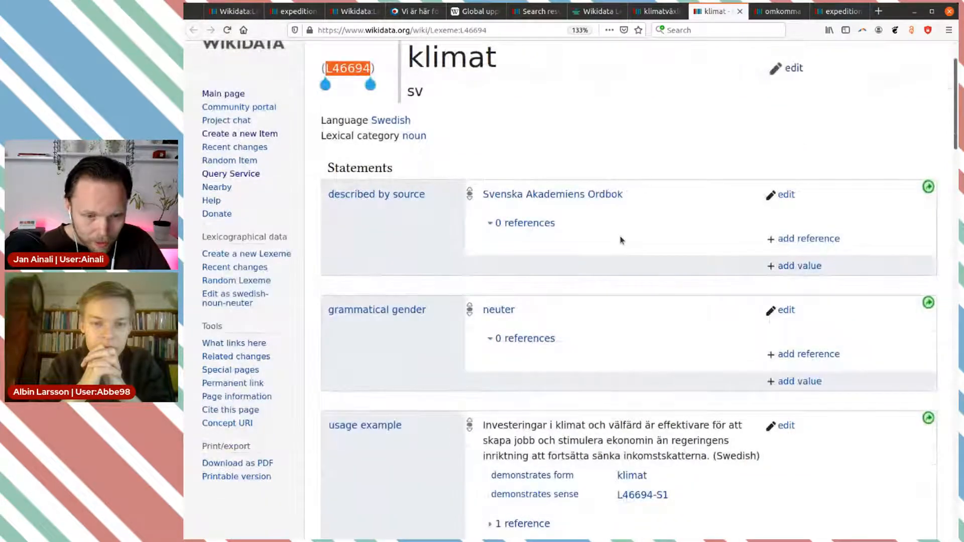
scroll(621, 240, "down", 2)
scroll(620, 241, "down", 15)
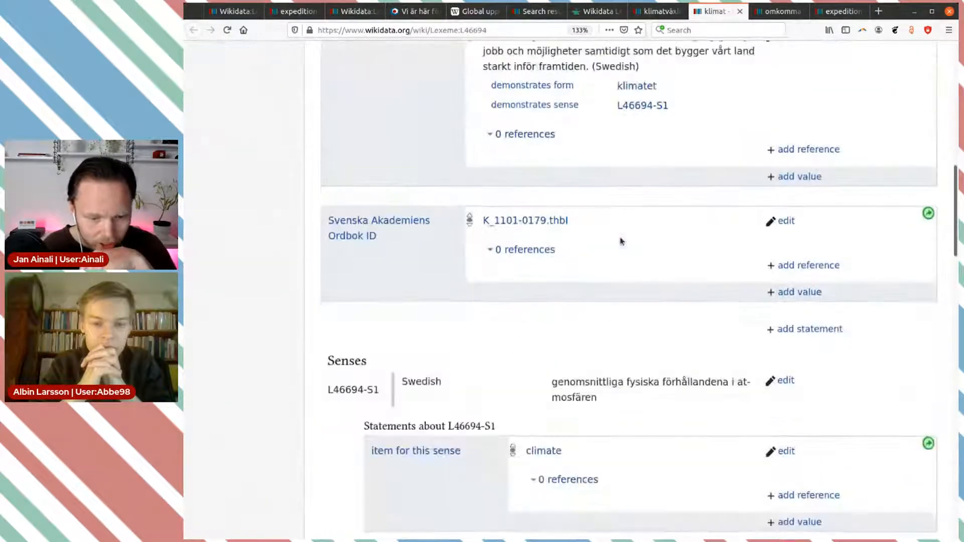
scroll(622, 246, "down", 4)
scroll(660, 343, "up", 3)
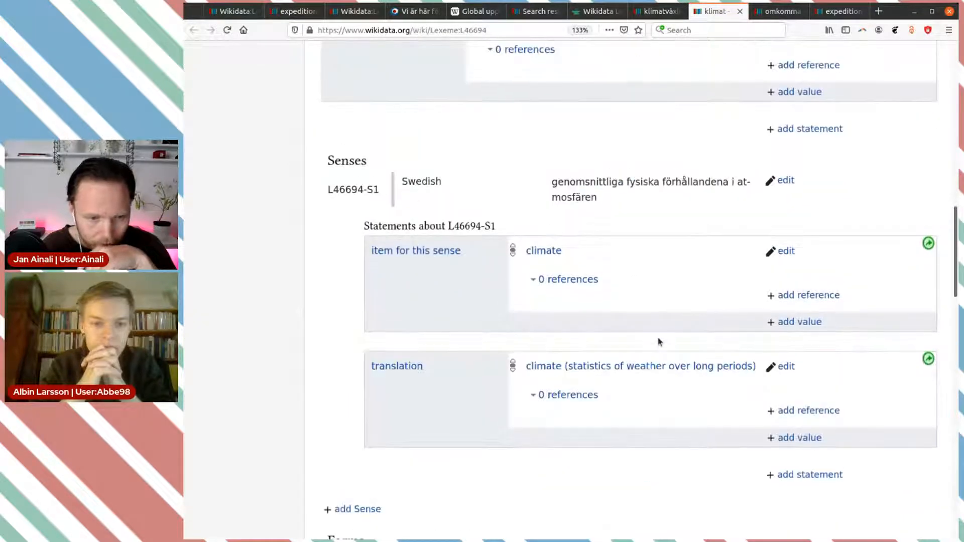
scroll(408, 203, "down", 6)
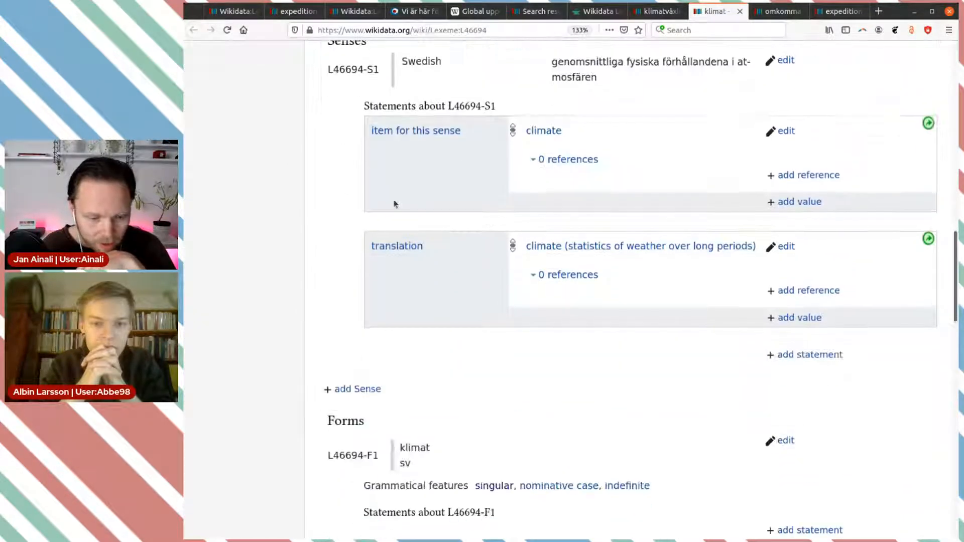
scroll(403, 219, "up", 5)
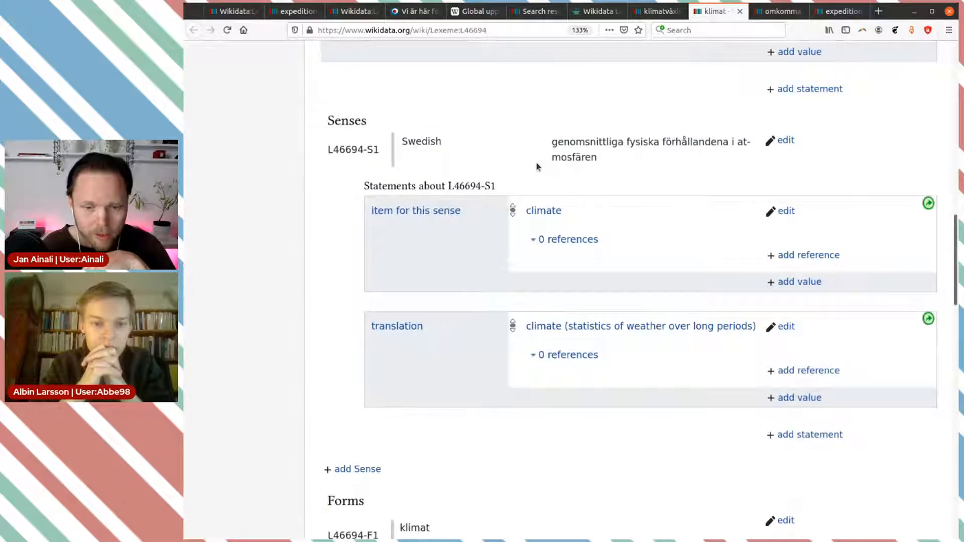
scroll(558, 214, "down", 4)
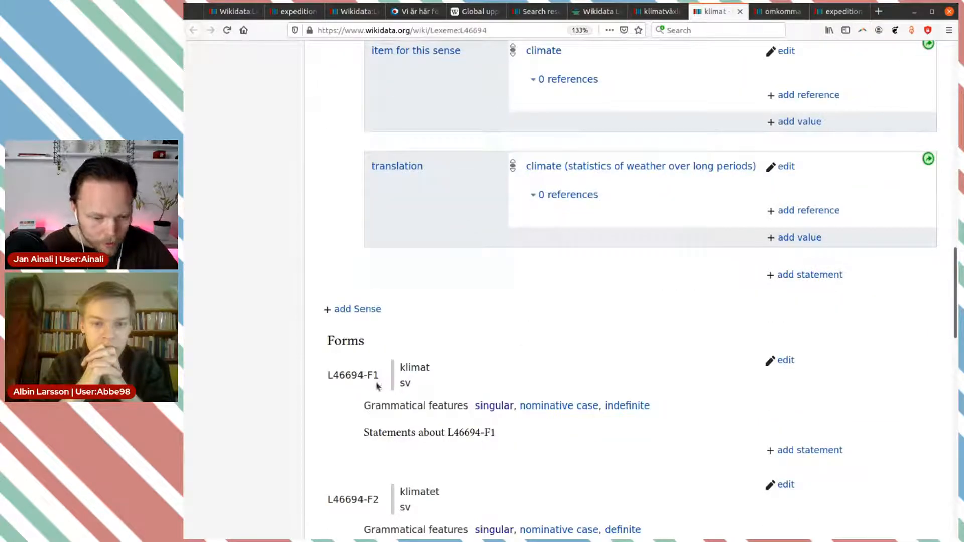
scroll(426, 372, "down", 3)
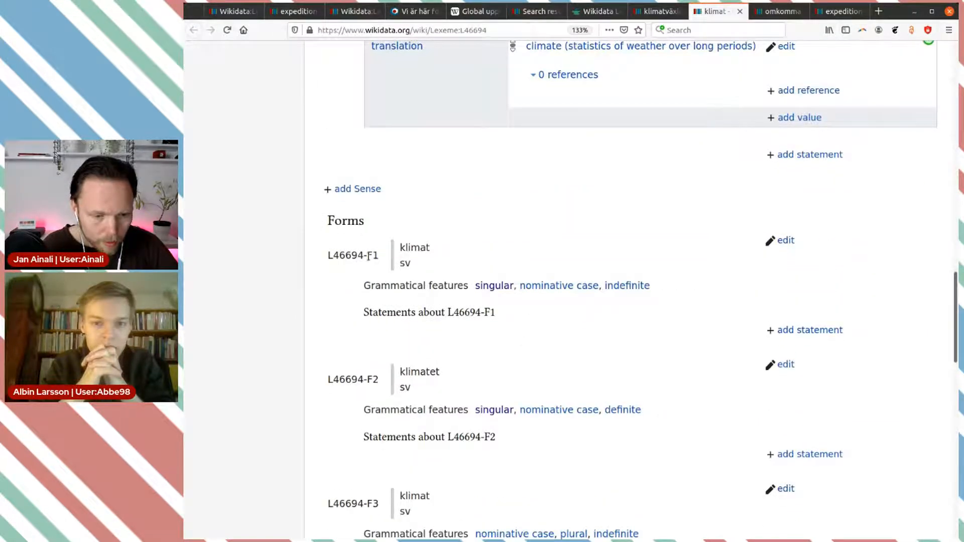
Back on klimatväxling, choose the Swedish noun "klimat" as the "combines" value and qualify it with series ordinal 1.
left_click(656, 11)
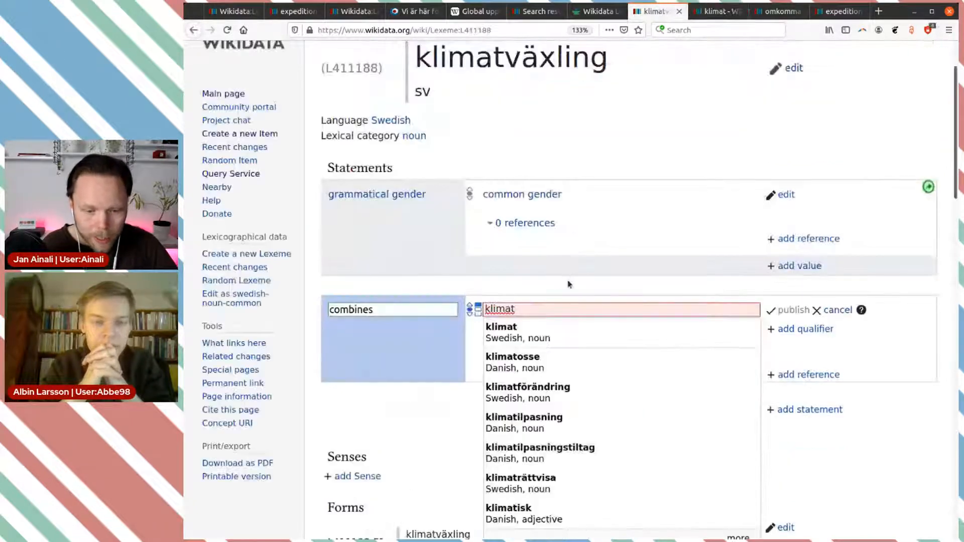
left_click(527, 326)
left_click(798, 330)
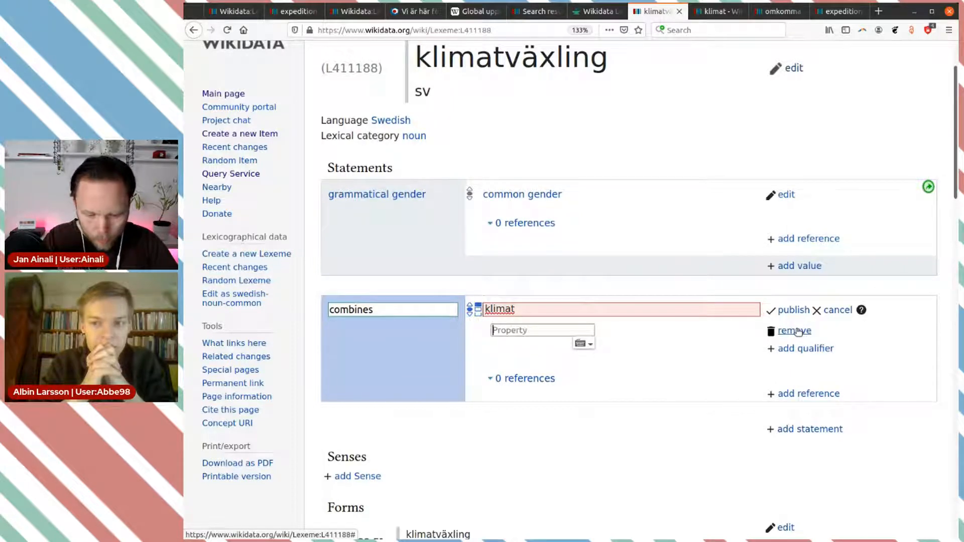
type("card")
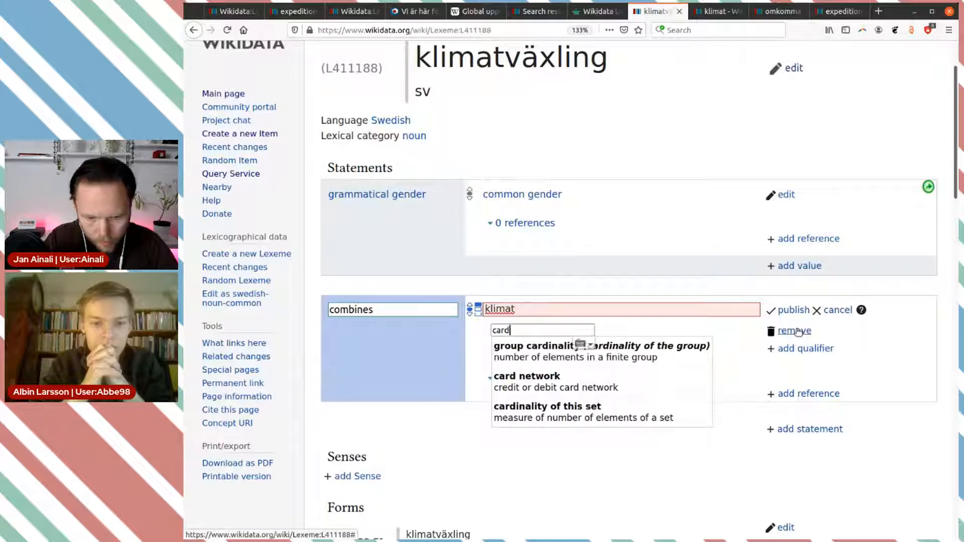
key("BackSpace")
key("BackSpace")
key("BackSpace")
key("BackSpace")
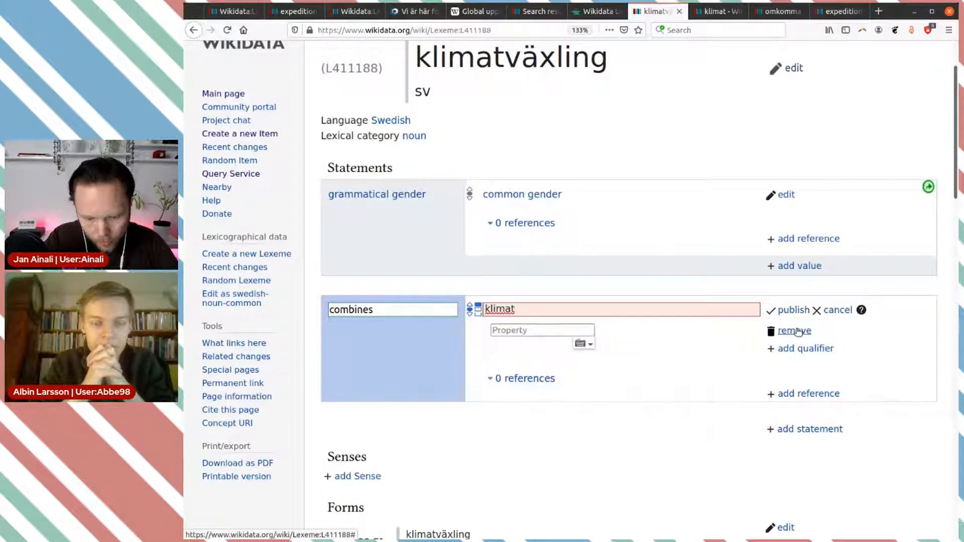
type("numb")
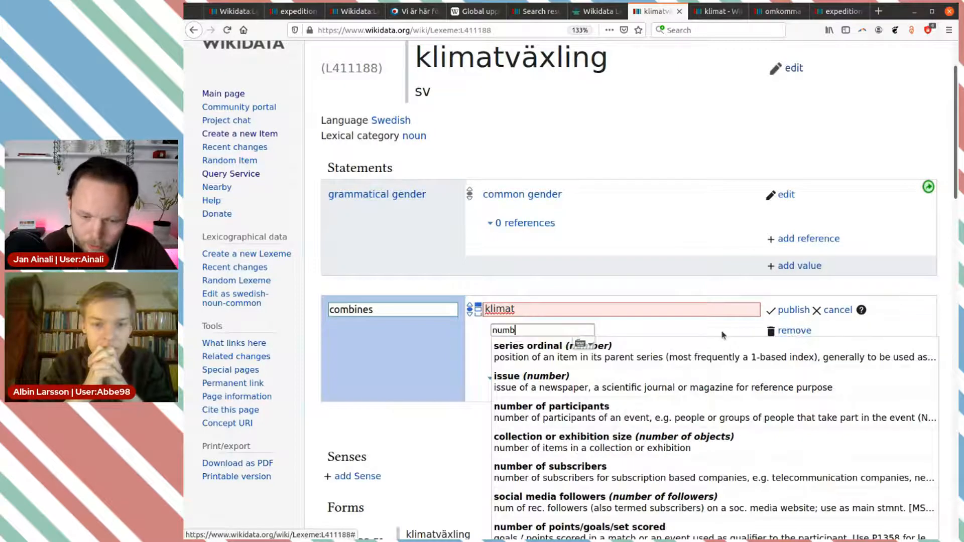
left_click(721, 354)
type("1")
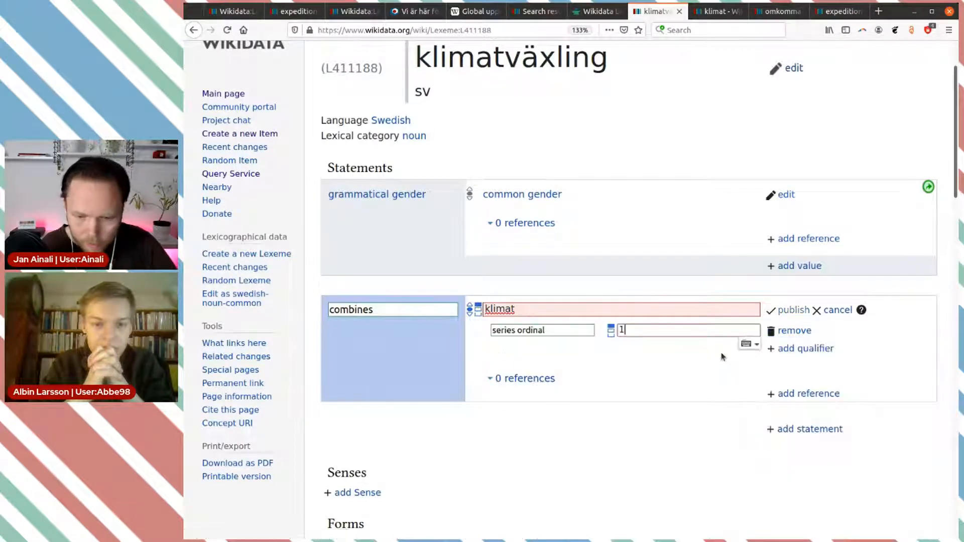
Add a "derived from form" qualifier with the form L46694-F1 to the klimat value.
left_click(782, 349)
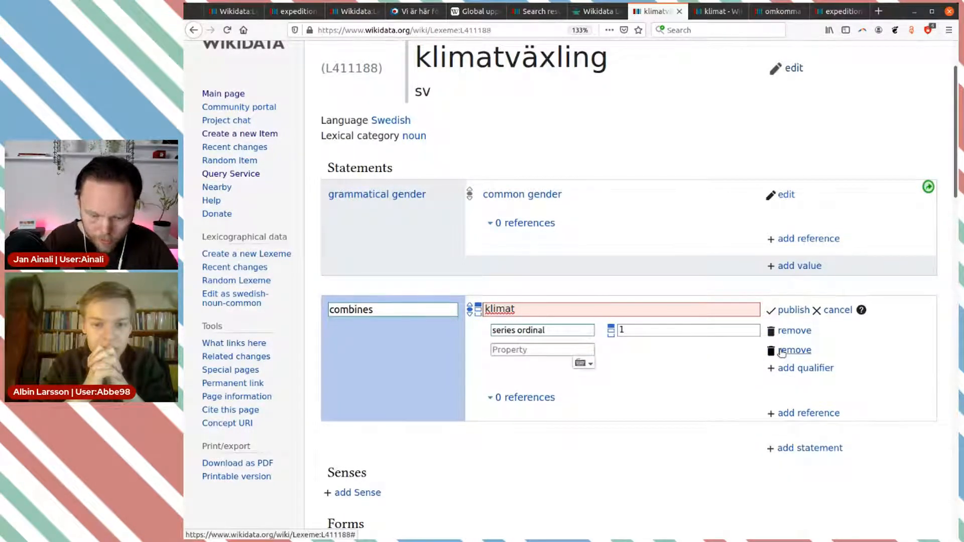
type("härl")
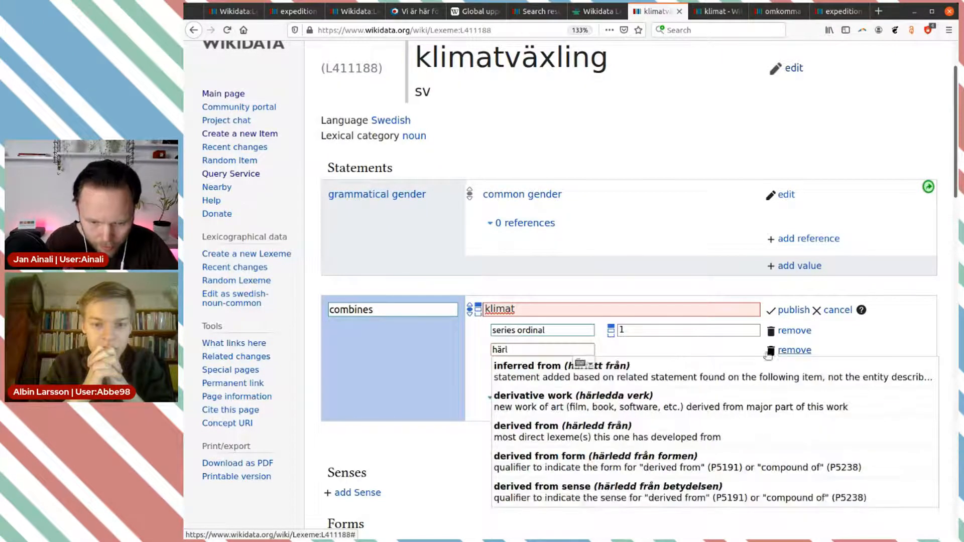
left_click(676, 461)
type("L46694-F1")
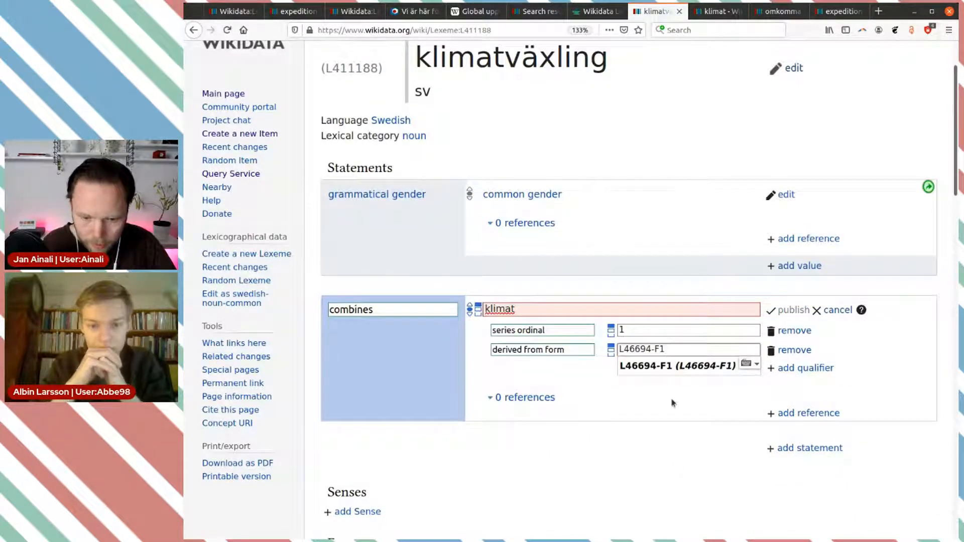
left_click(681, 368)
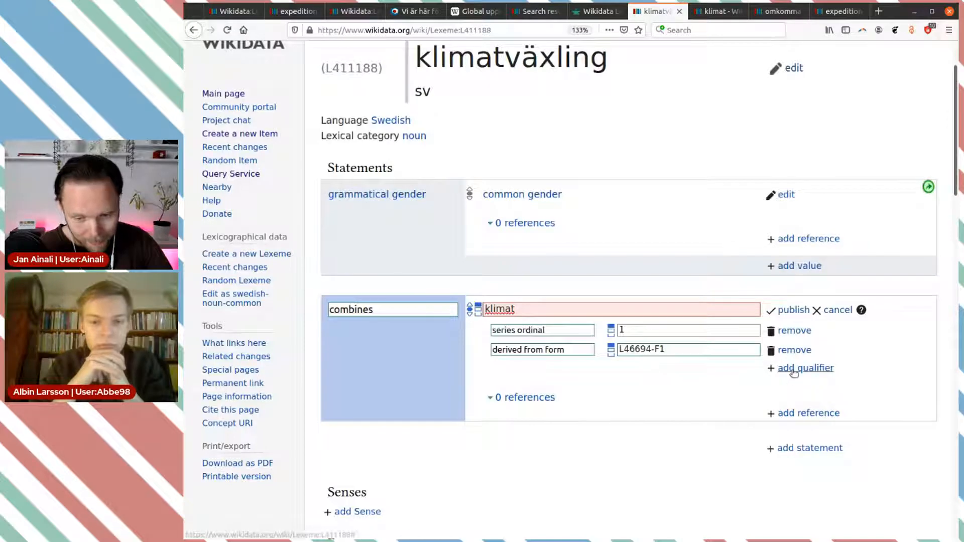
Add a "derived from sense" qualifier with the sense L46694-S1 to the klimat value.
left_click(794, 369)
type("deriv")
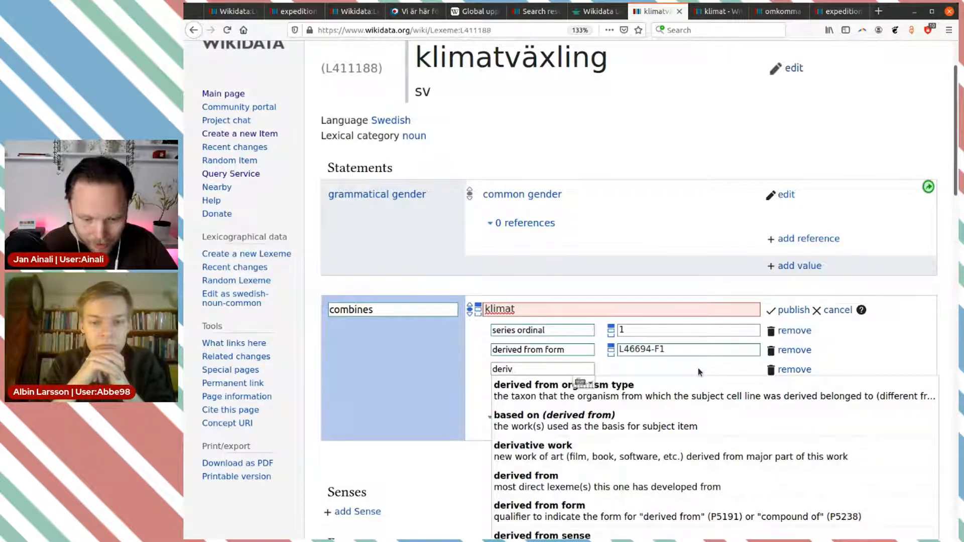
scroll(696, 377, "down", 3)
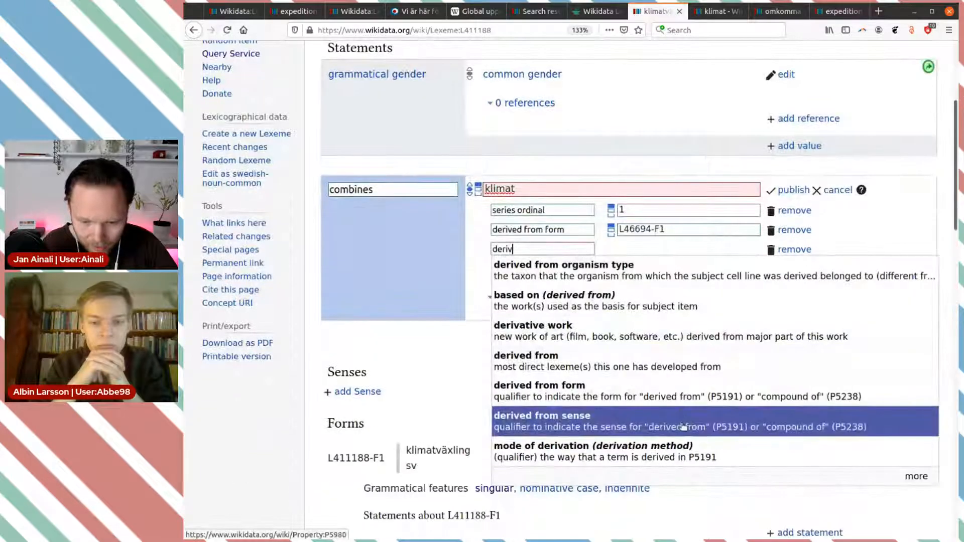
left_click(683, 427)
type("L46694")
type("-S1")
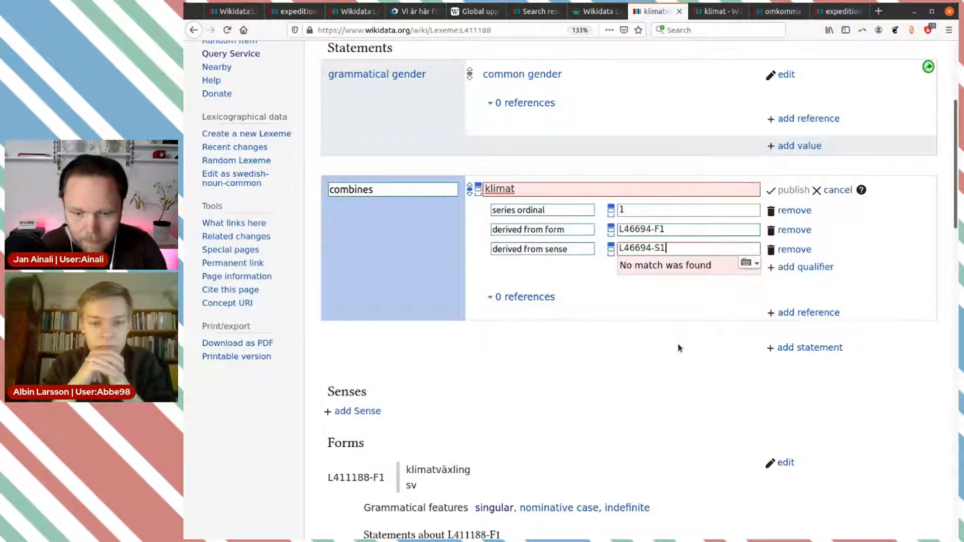
left_click(676, 265)
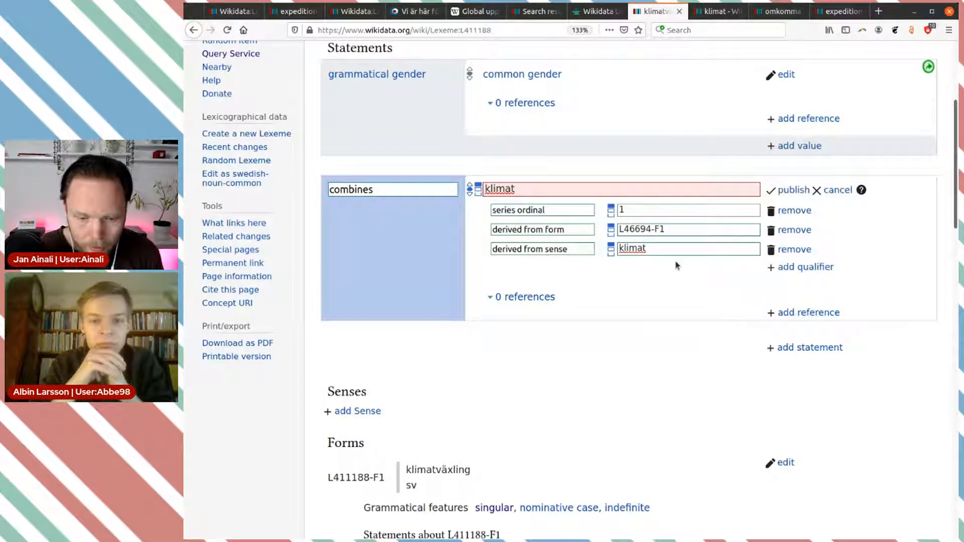
Re-enter L46694-S1 as the "derived from sense" value, choose the matching klimat sense and publish the "combines" statement.
double_click(669, 248)
type("klim")
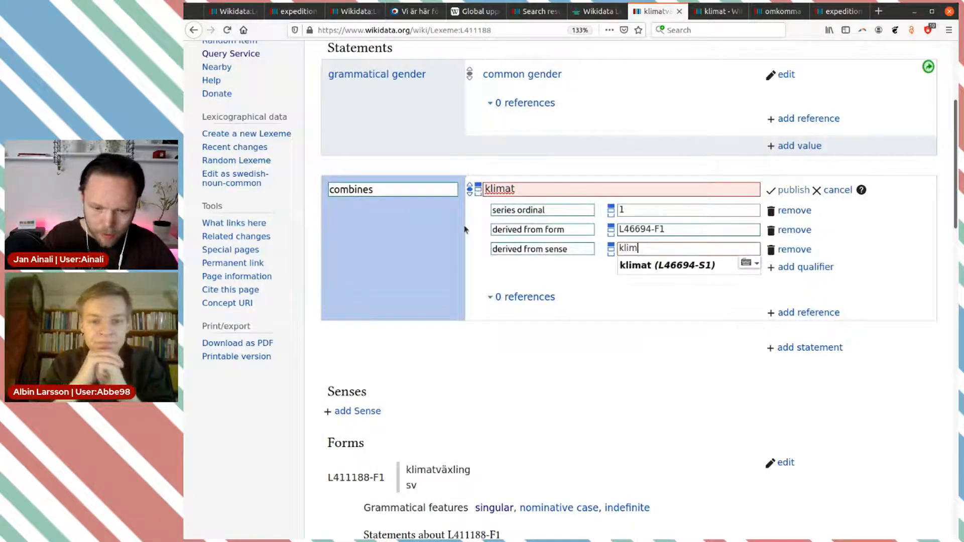
type("at")
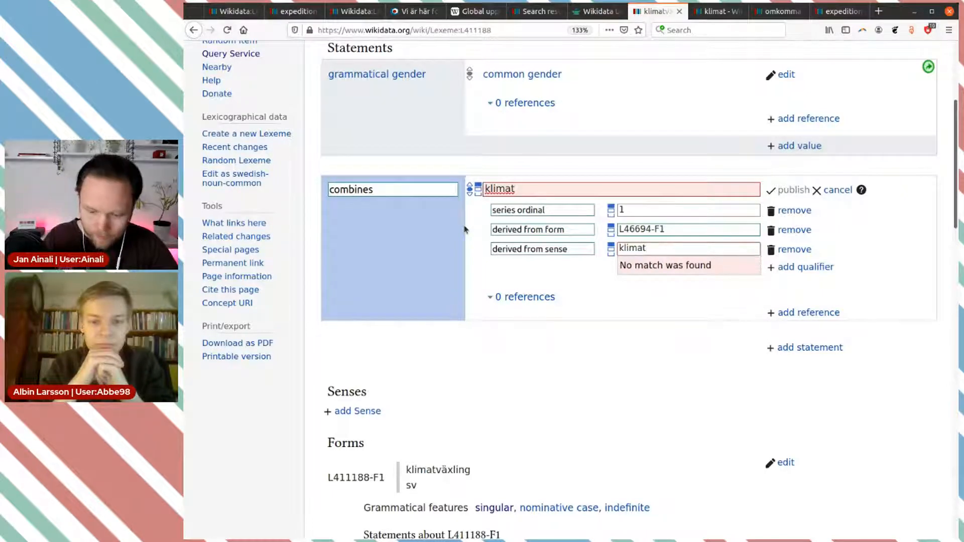
key("BackSpace")
key("BackSpace")
key("BackSpace")
key("BackSpace")
key("BackSpace")
key("BackSpace")
type("L46694-S1")
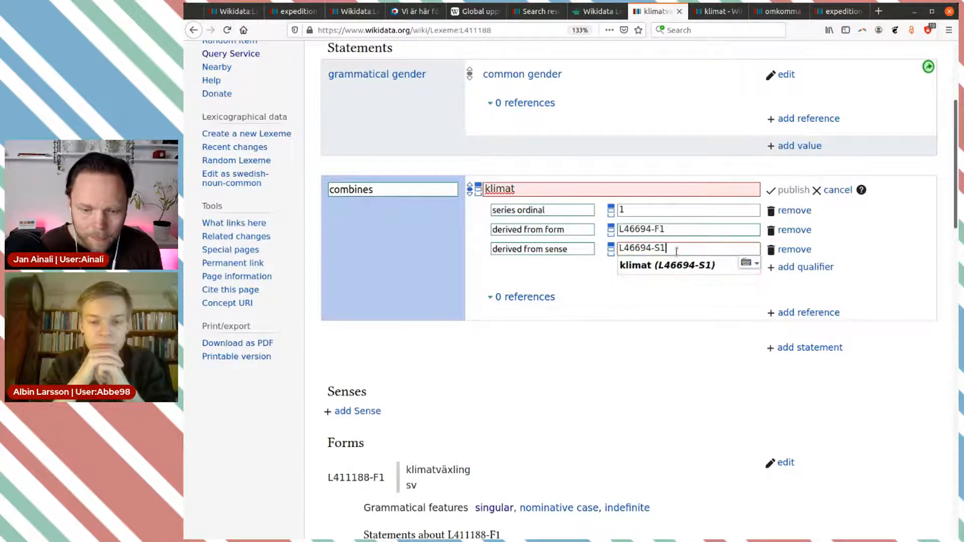
left_click(679, 265)
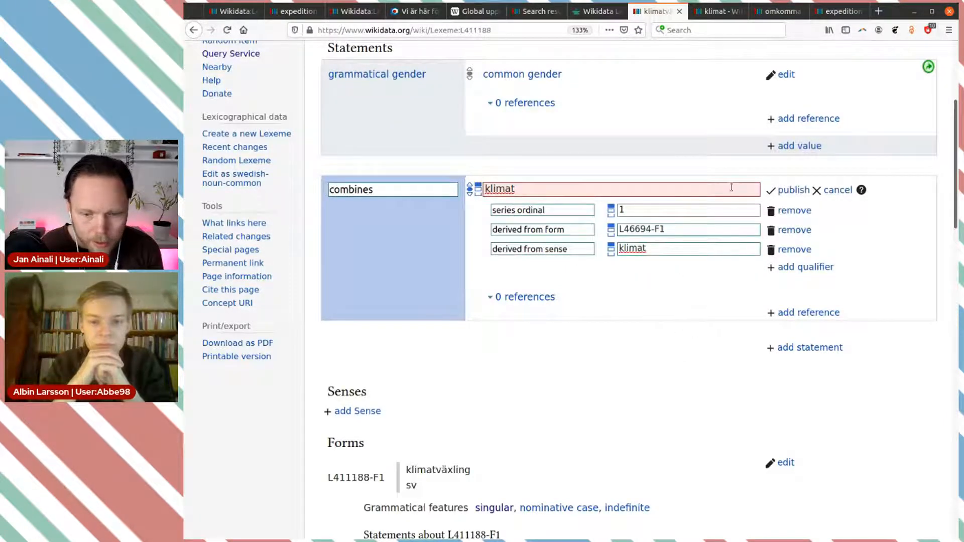
left_click(789, 189)
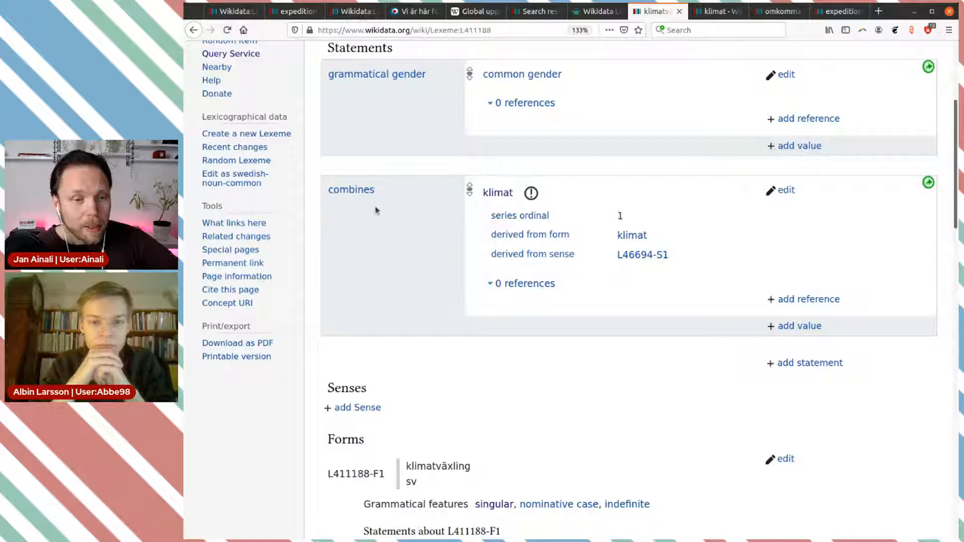
Start adding a second value to the "combines" statement of klimatväxling.
left_click(814, 328)
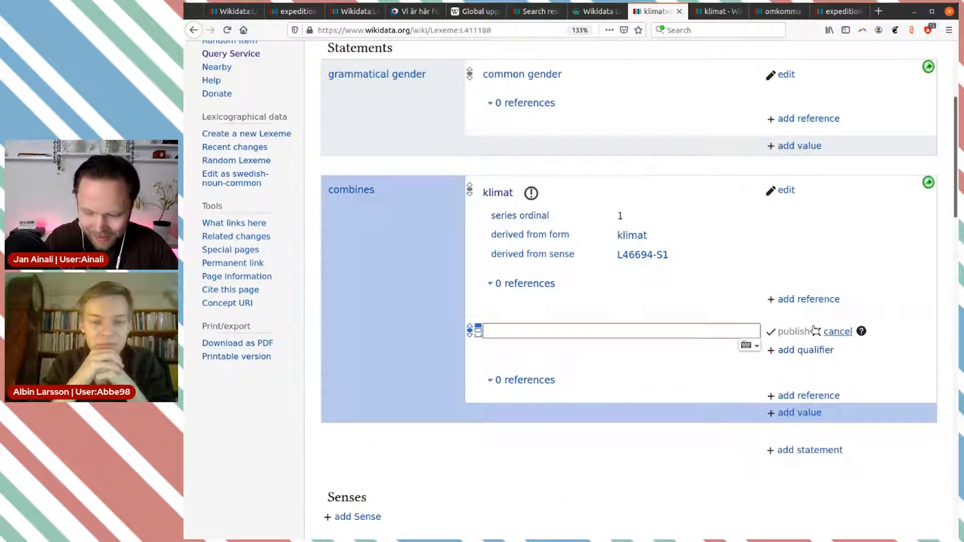
Look up växling as the second value of the combines statement.
type("v")
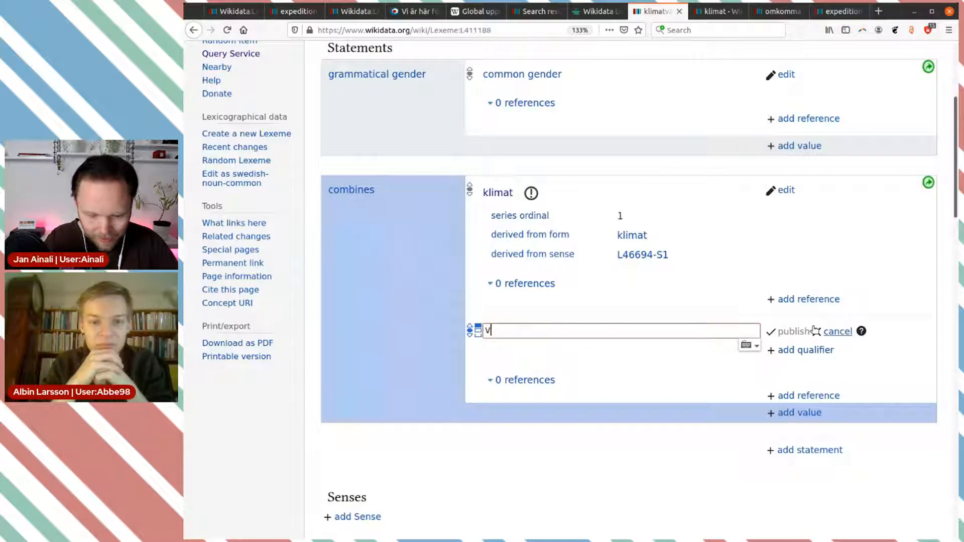
type("äxling")
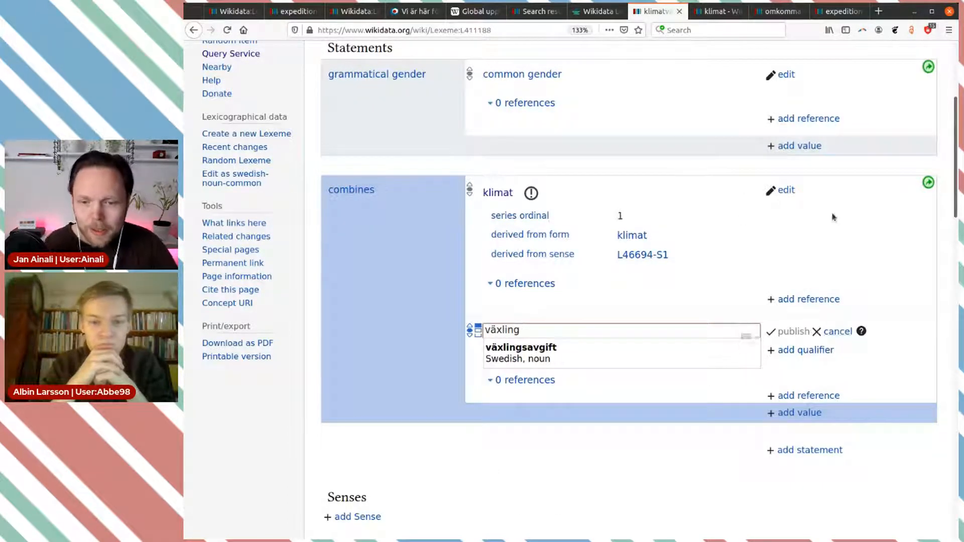
Open the svenskt substantiv (utrum) lexeme form and enter the nominative singular forms växling (indefinite) and växlingen (definite).
left_click(598, 11)
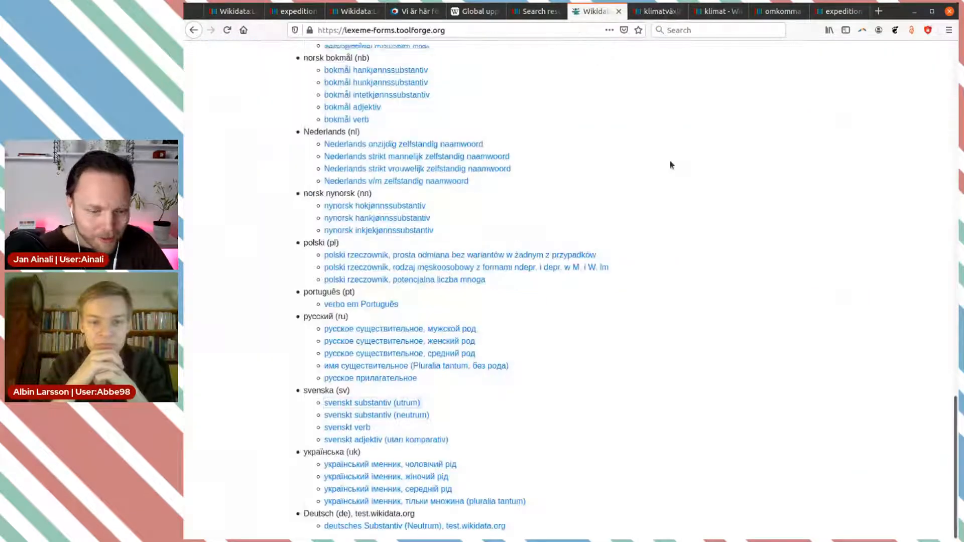
middle_click(390, 402)
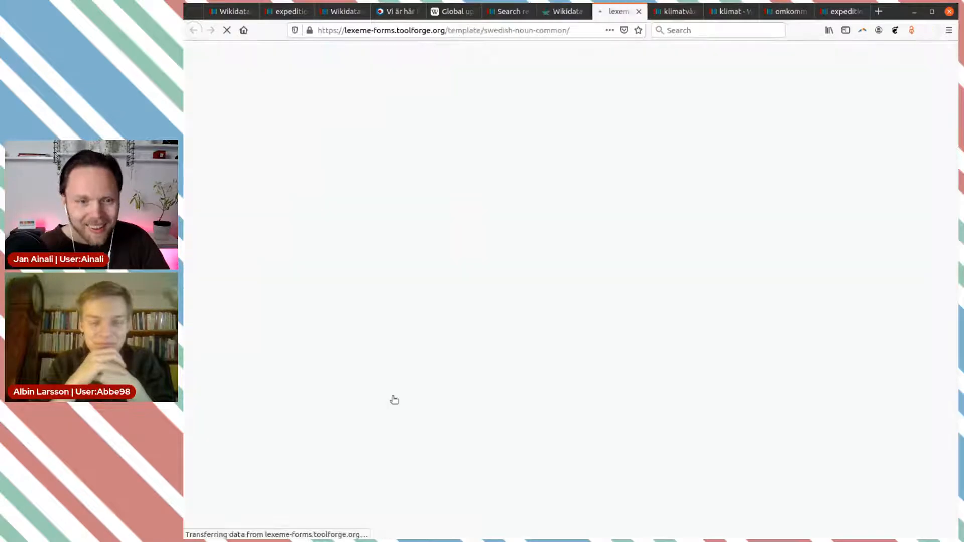
type("växling")
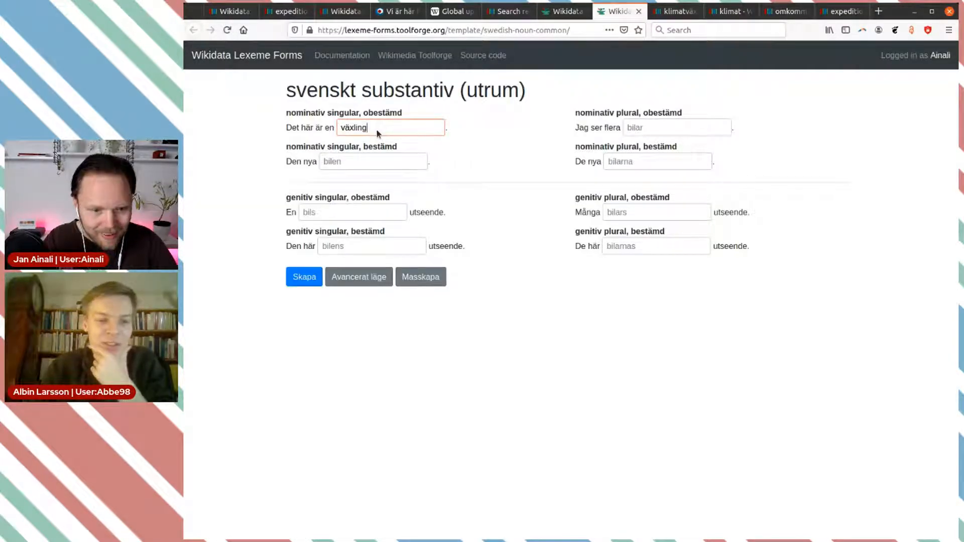
double_click(377, 129)
key("ctrl+c")
key("Tab")
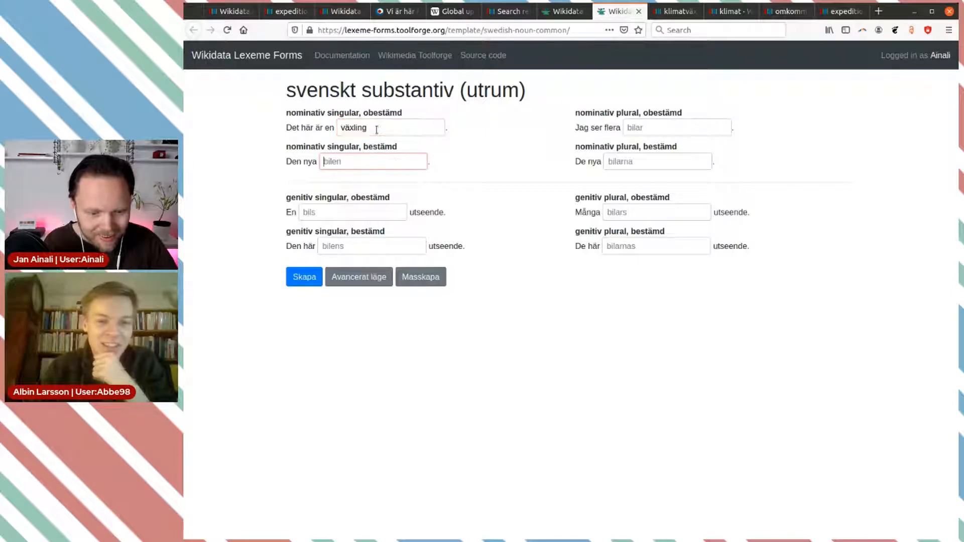
key("ctrl+v")
type("en")
key("Tab")
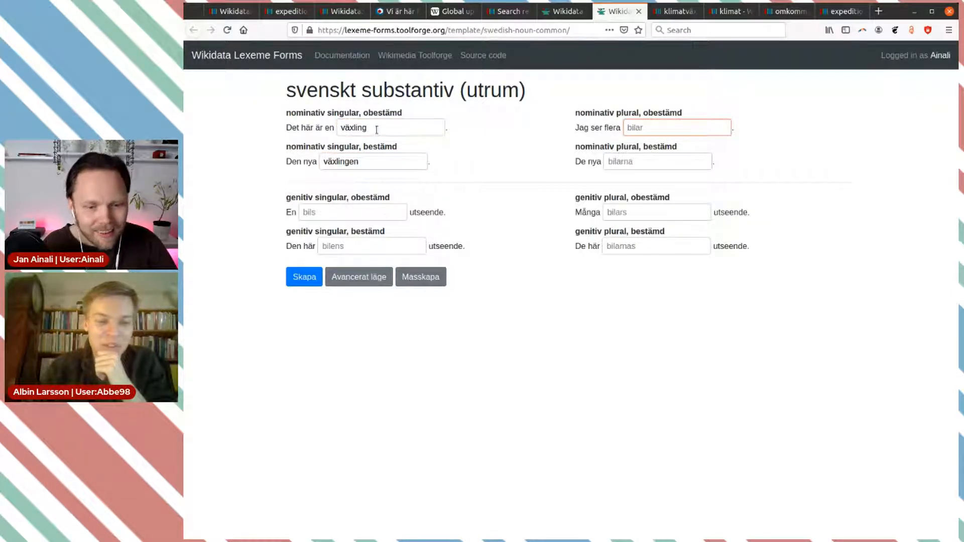
Enter the nominative plural forms växlingar (indefinite) and växlingarna (definite).
key("ctrl+v")
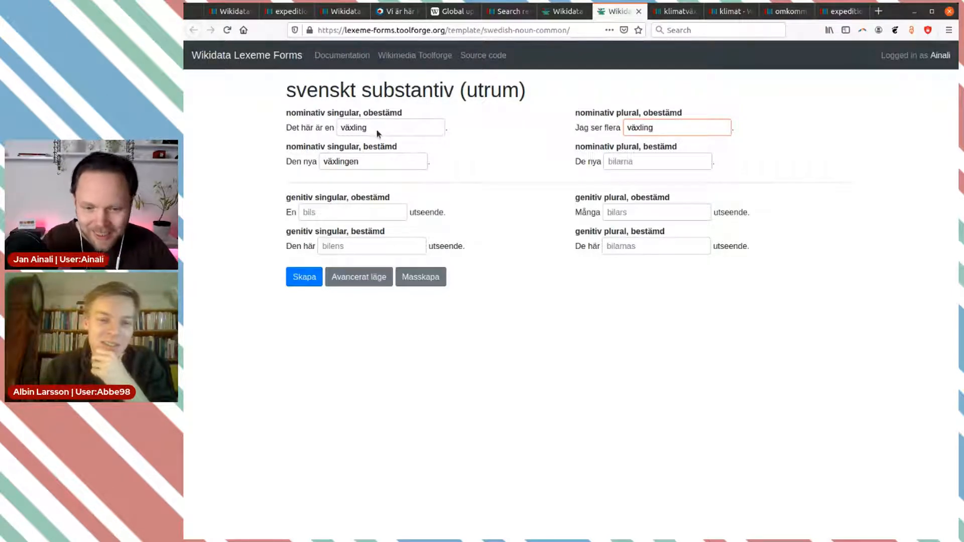
type("ar")
key("Tab")
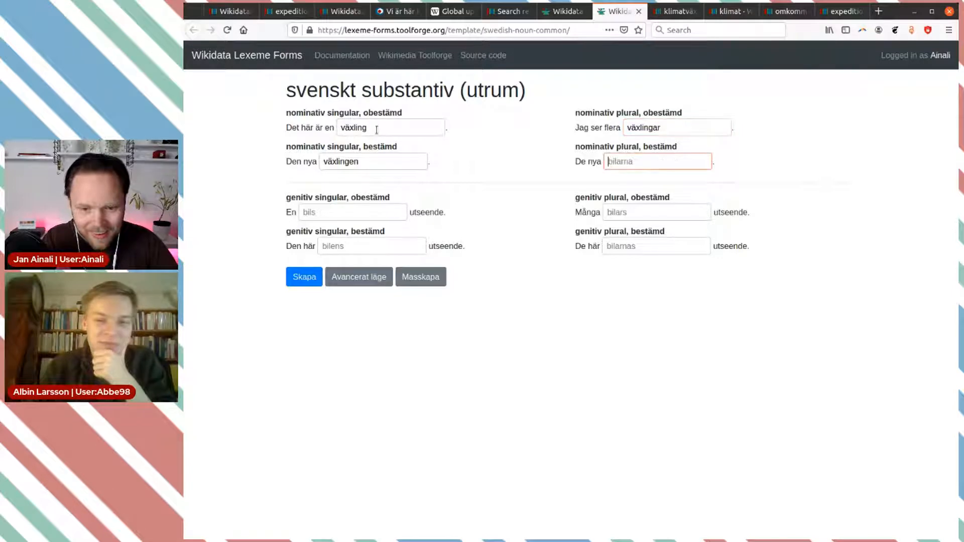
key("ctrl+v")
type("a")
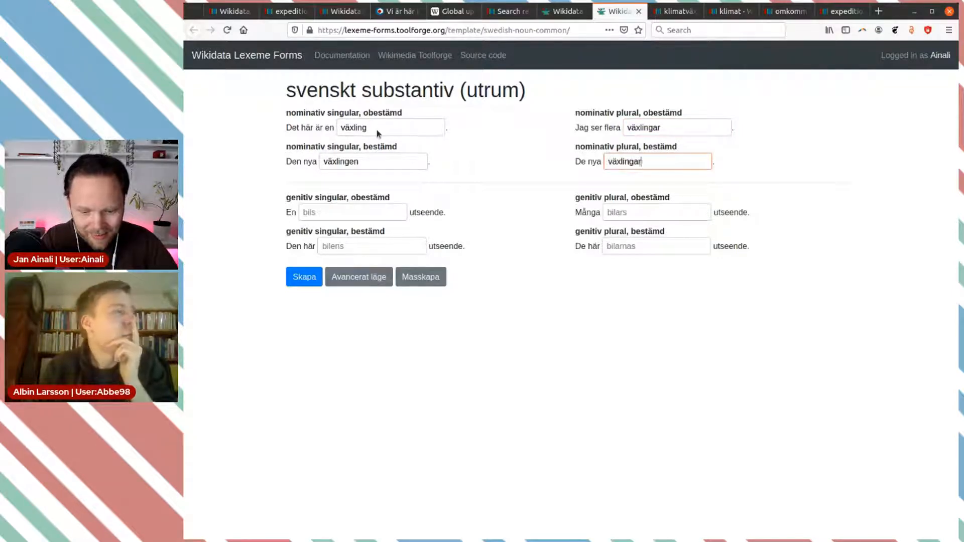
type("rna")
key("Tab")
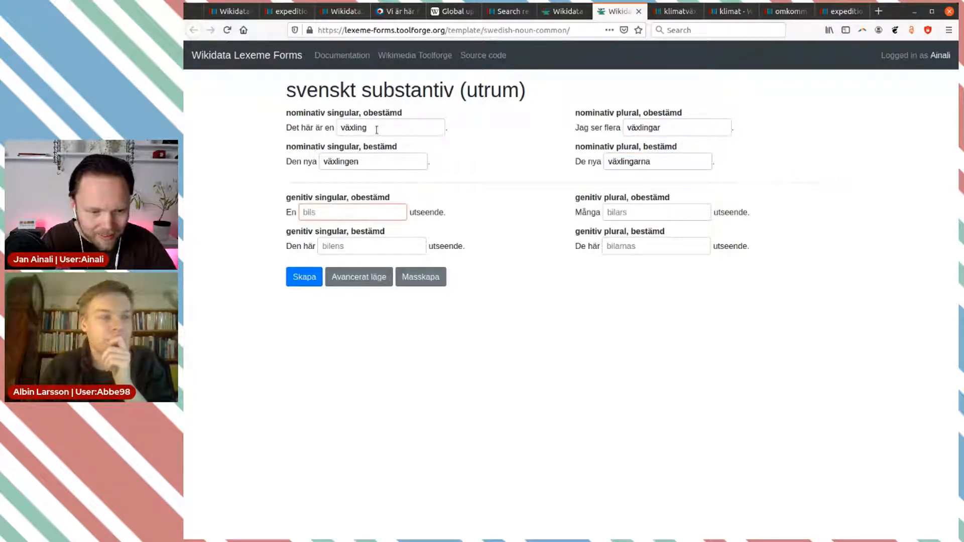
Enter the genitive singular forms växlings (indefinite) and växlingens (definite).
key("ctrl+v")
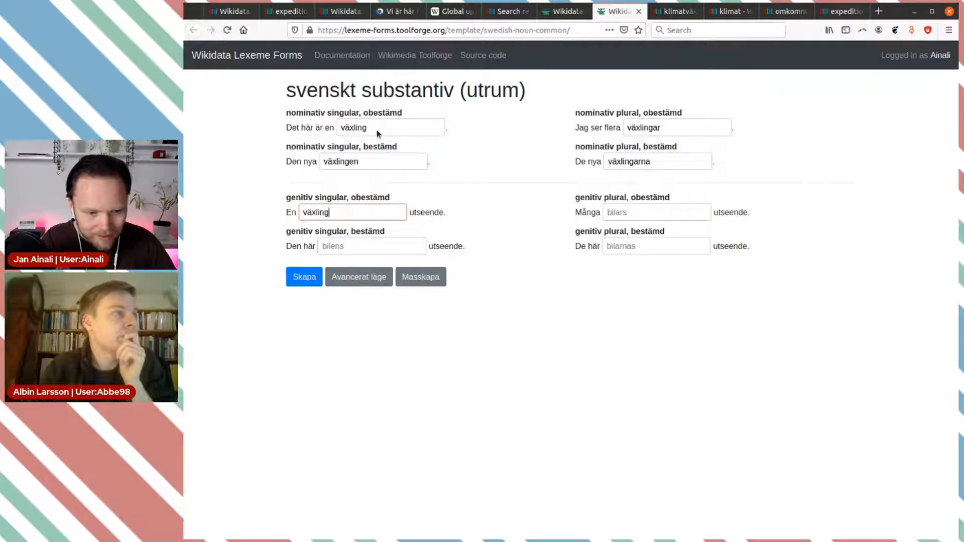
type("s")
key("Tab")
key("ctrl+v")
type("ngens")
key("Tab")
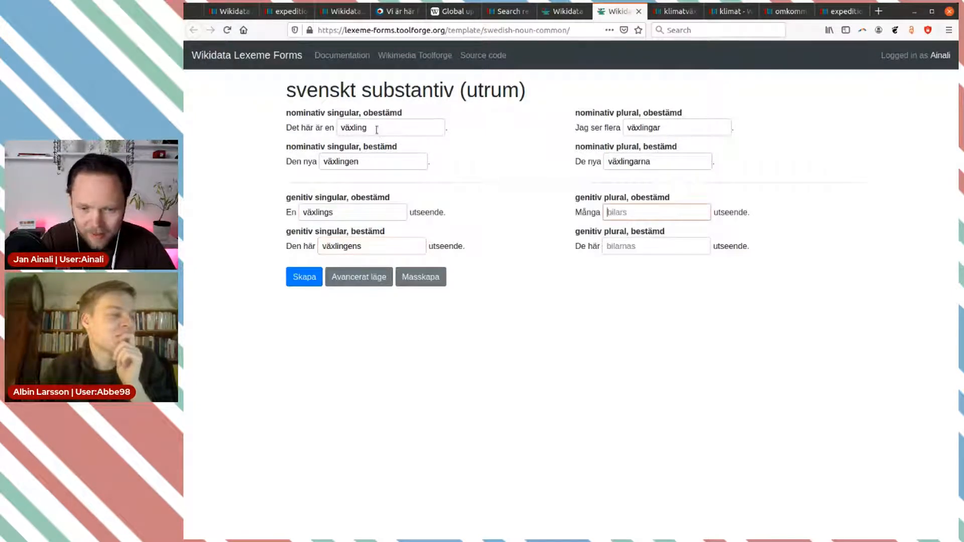
Enter the genitive plural forms växlingers (indefinite) and växlingernas (definite).
key("ctrl+v")
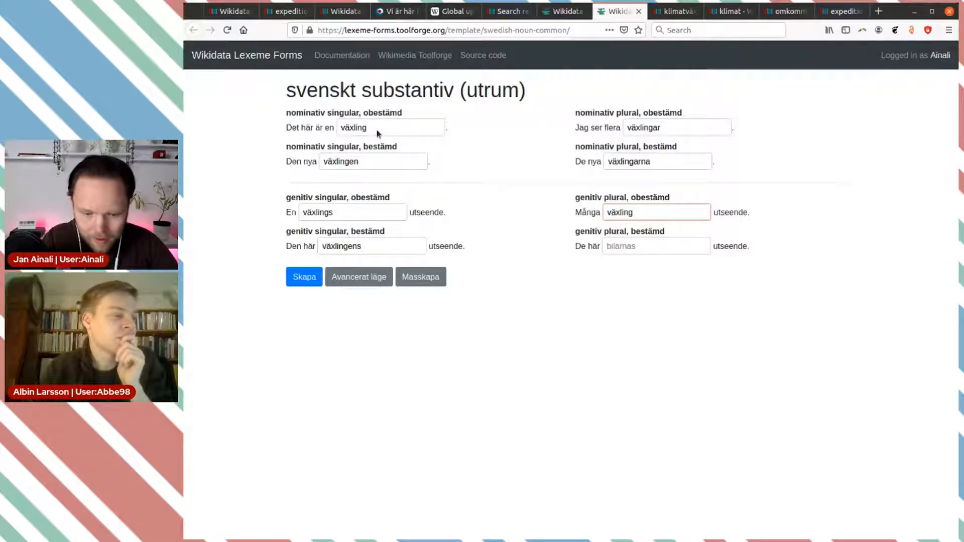
key("Tab")
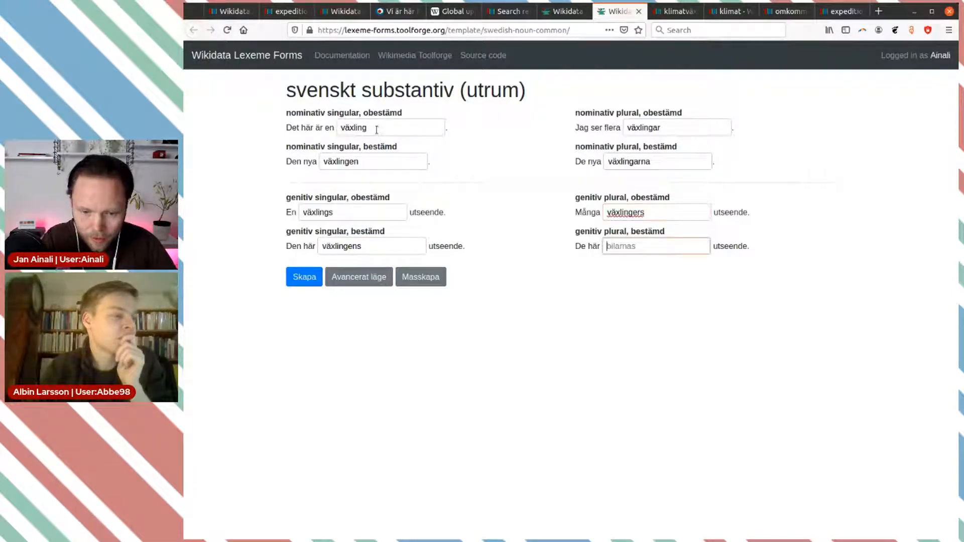
key("ctrl+v")
type("ernas")
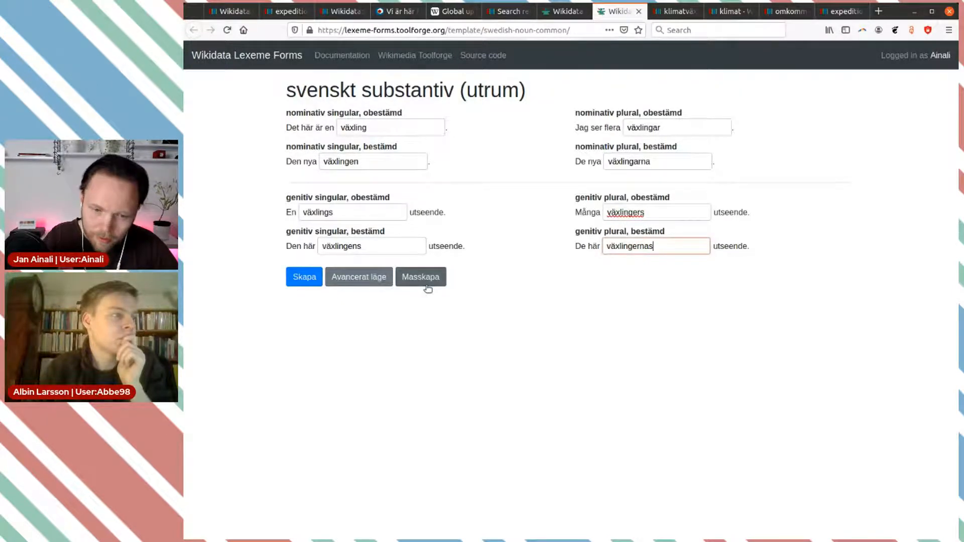
Correct the genitive plural forms to växlingars (indefinite) and växlingarnas (definite), and create the lexeme.
key("BackSpace")
key("BackSpace")
key("BackSpace")
key("BackSpace")
key("BackSpace")
type("arnas")
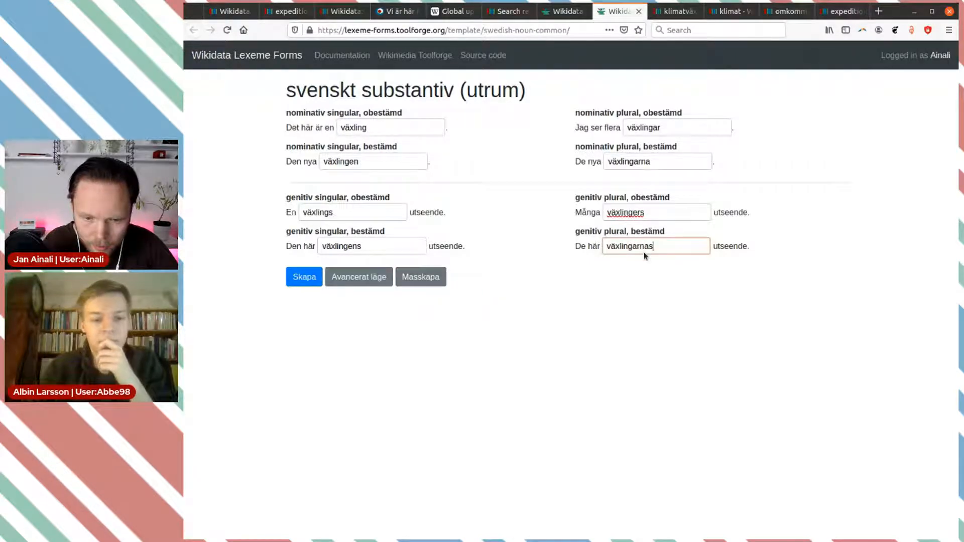
left_click(656, 212)
key("BackSpace")
key("BackSpace")
key("BackSpace")
type("ars")
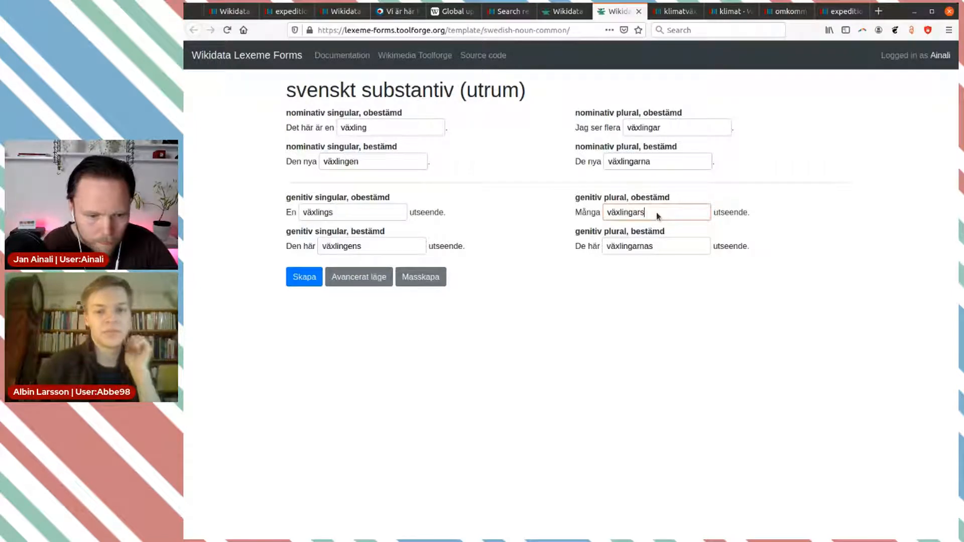
key("Tab")
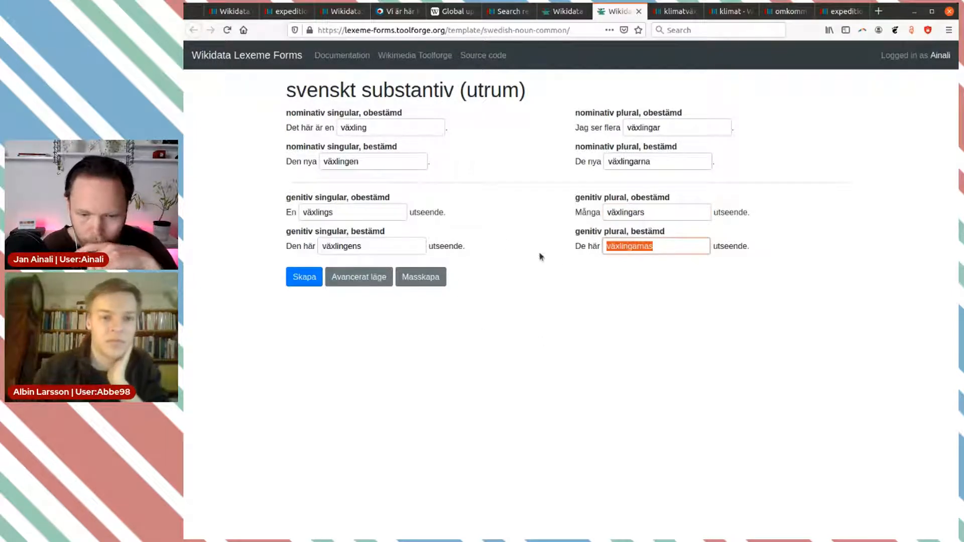
left_click(318, 282)
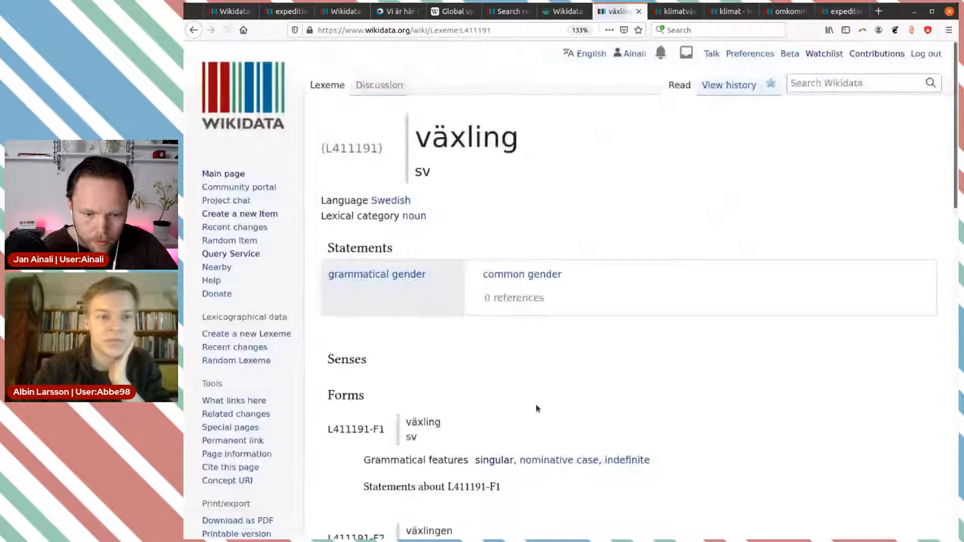
Add a sense to the växling lexeme with language sv and the gloss förändring, and publish it.
scroll(517, 339, "down", 3)
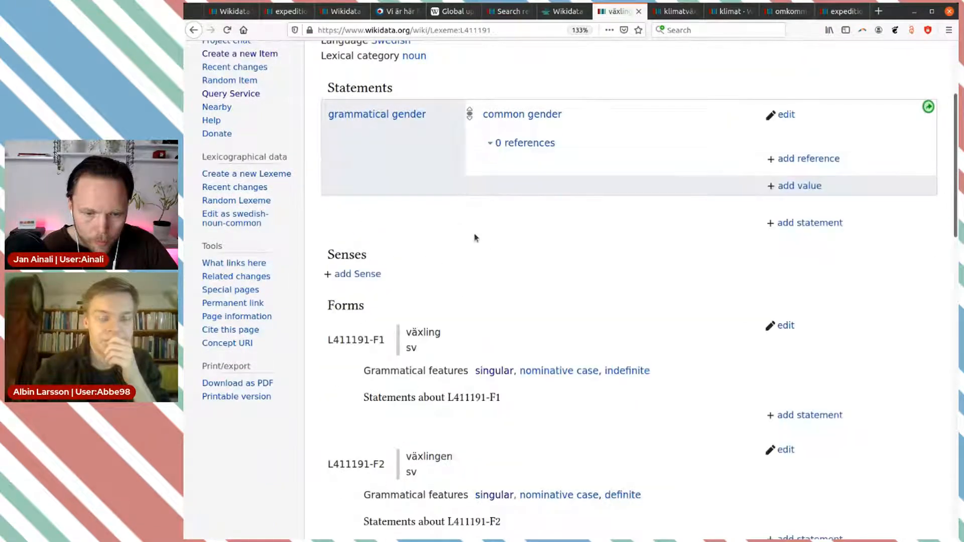
left_click(362, 275)
type("sv")
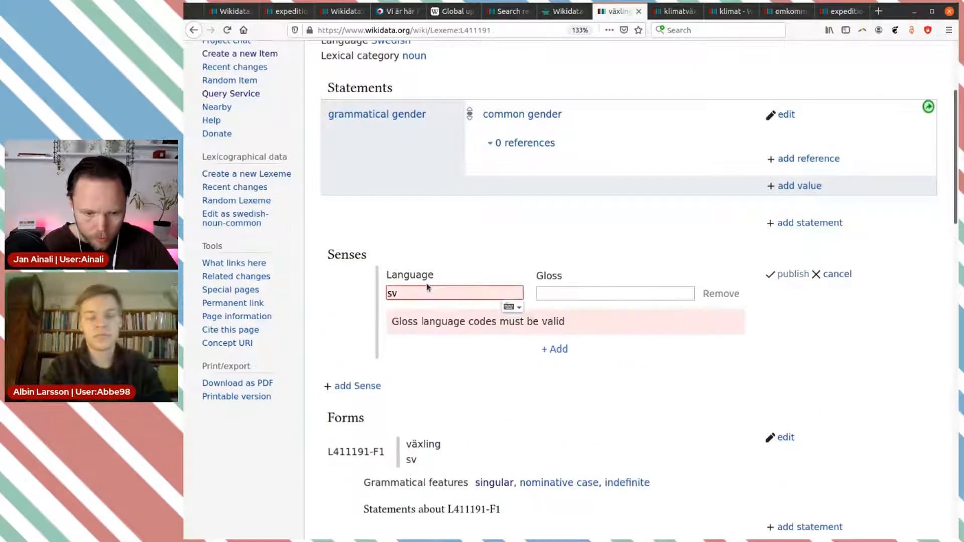
left_click(590, 290)
type("förändring")
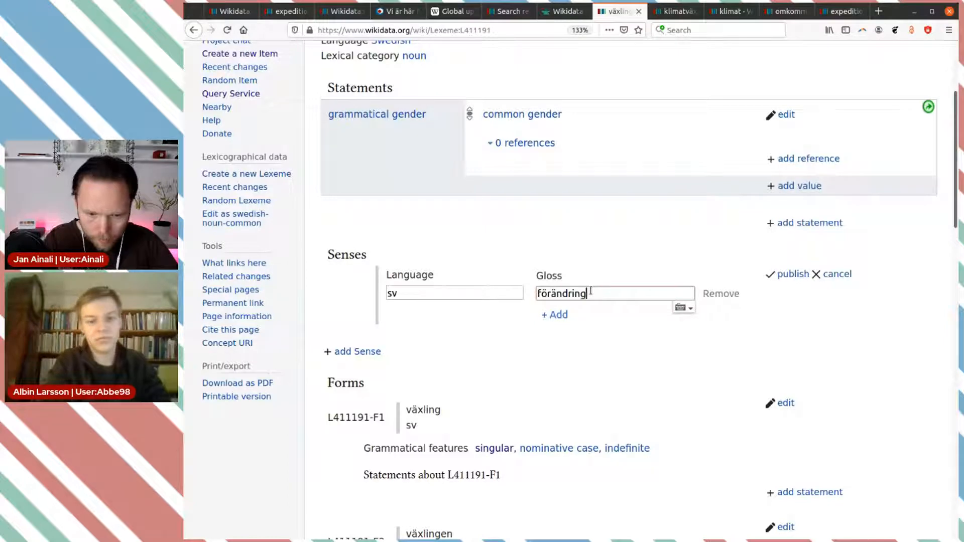
left_click(788, 276)
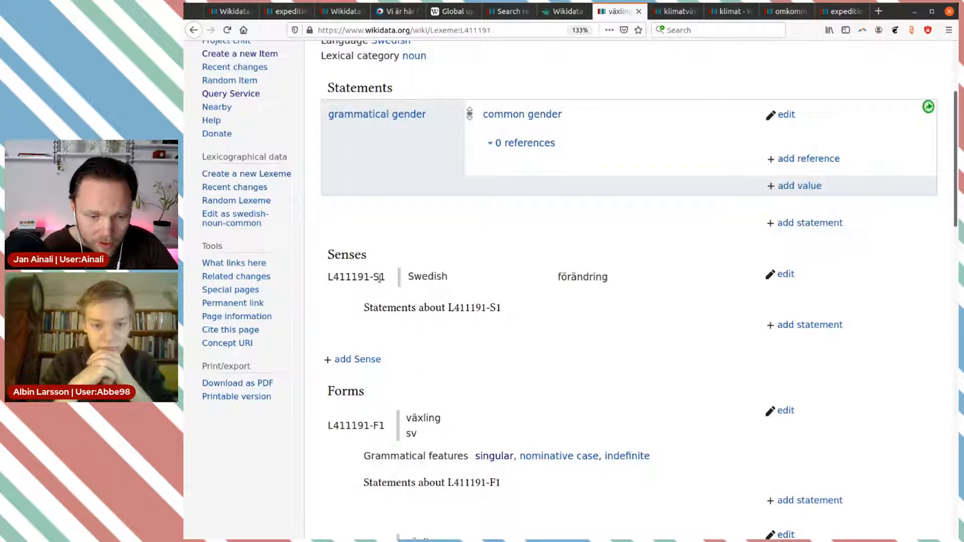
Copy the new lexeme's ID L411191 and publish it as the second combines value on lexeme L411188.
double_click(343, 276)
key("ctrl+c")
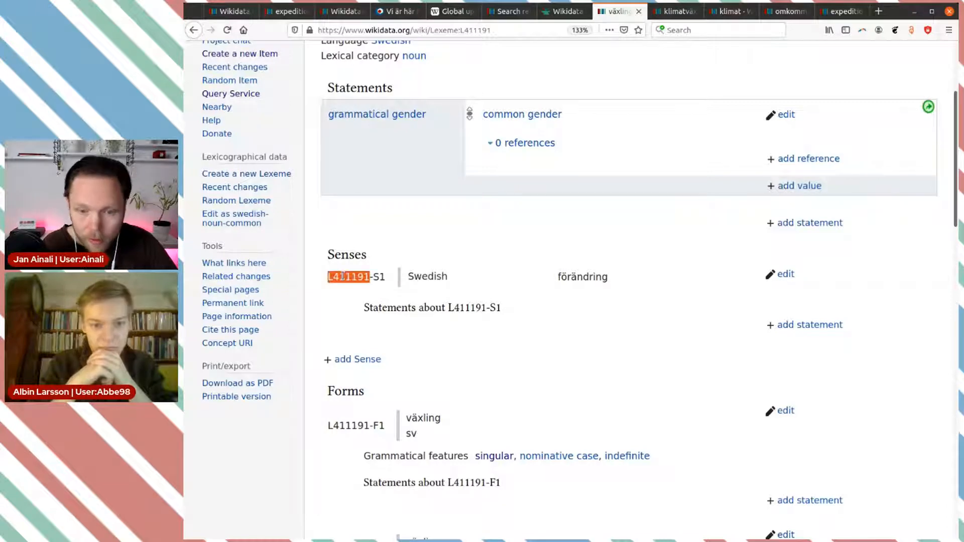
key("ctrl+Tab")
left_click(538, 330)
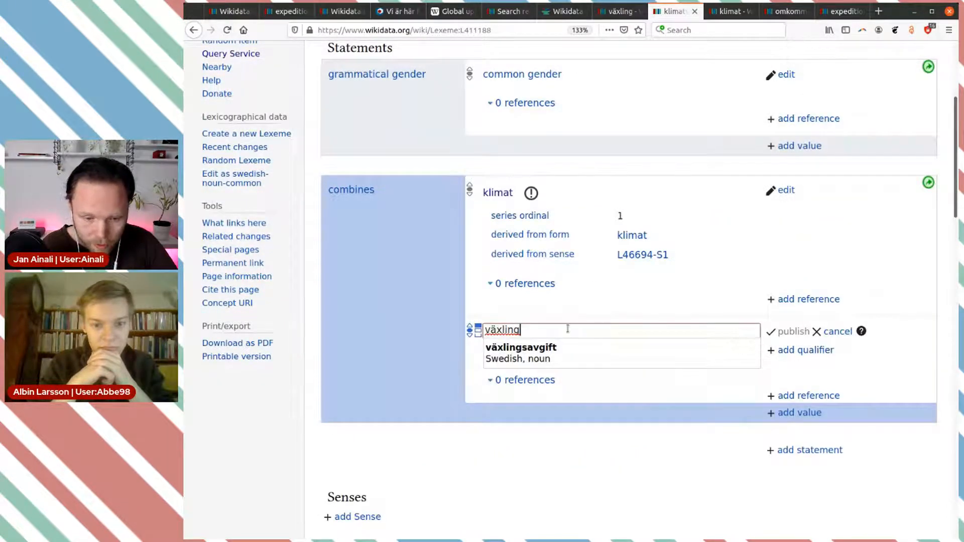
left_click_drag(569, 330, 374, 307)
key("ctrl+v")
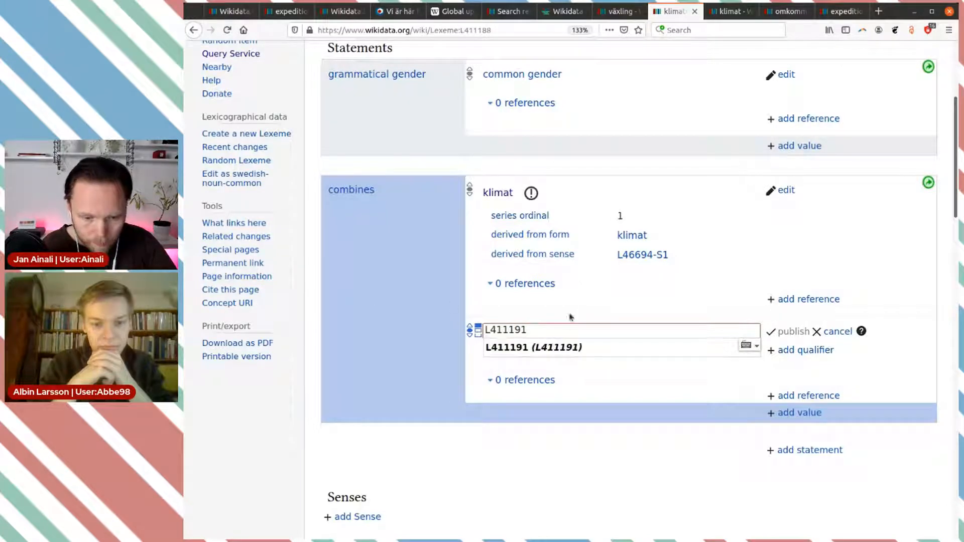
left_click(551, 347)
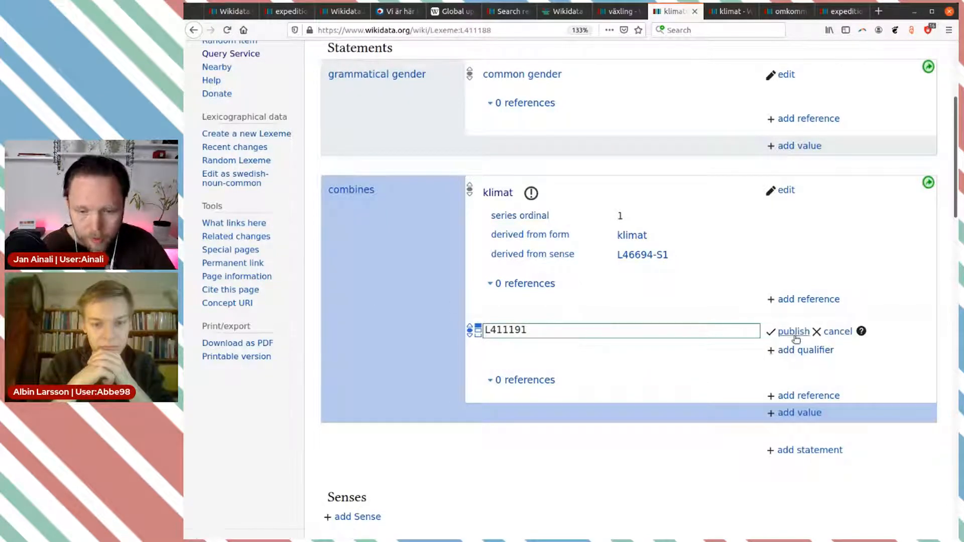
left_click(794, 335)
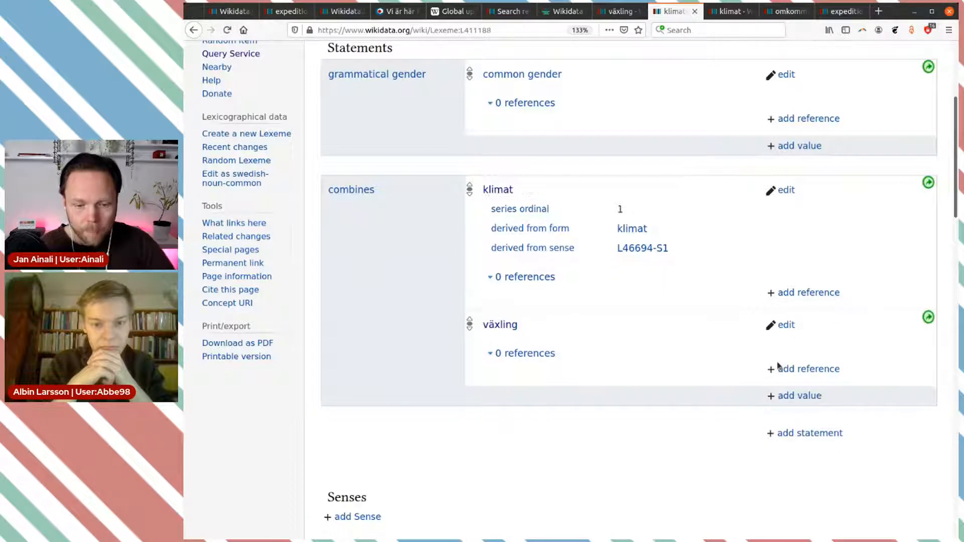
Edit the växling value under combines and add a series ordinal qualifier of 2.
left_click(785, 326)
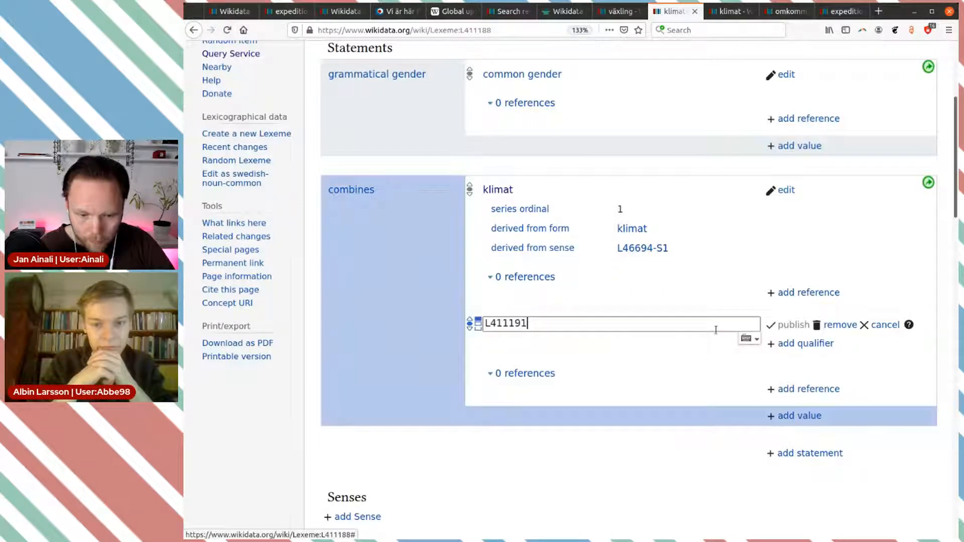
left_click(799, 343)
type("seri")
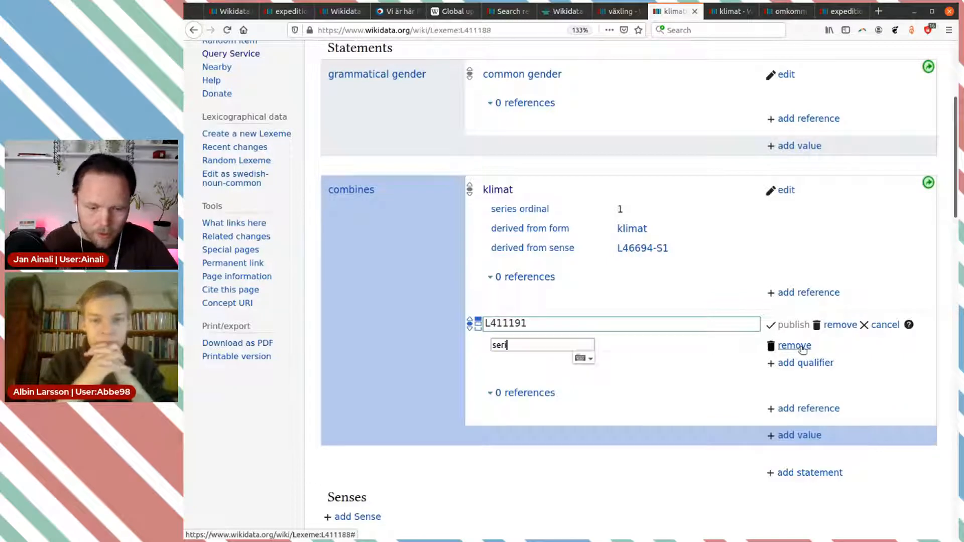
left_click(733, 365)
type("2")
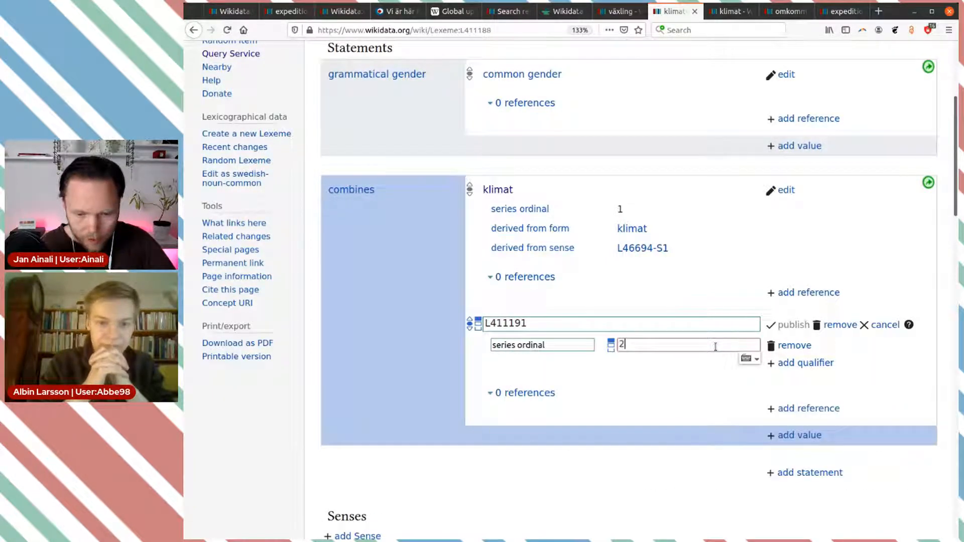
Add a derived from form qualifier with the value L411191-F1 to the växling value under combines.
left_click(793, 363)
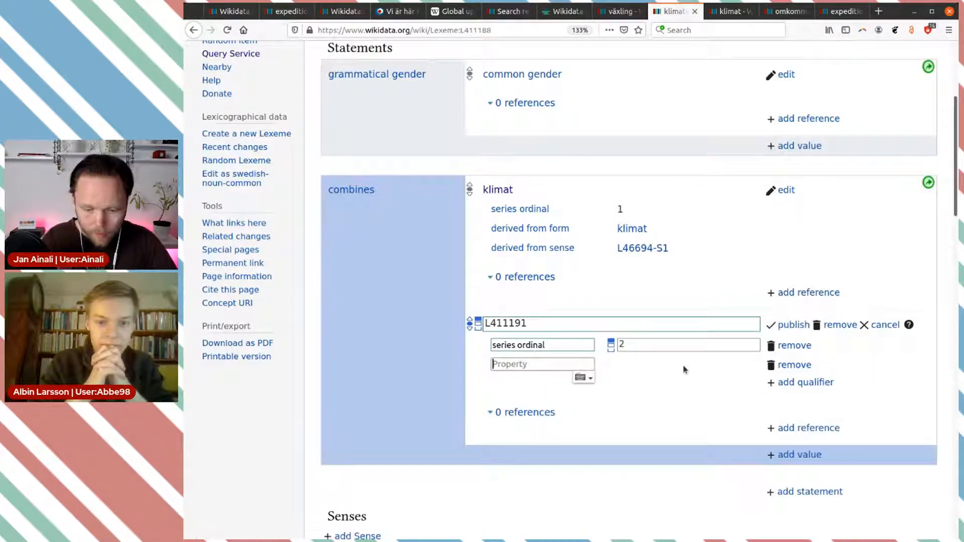
type("der")
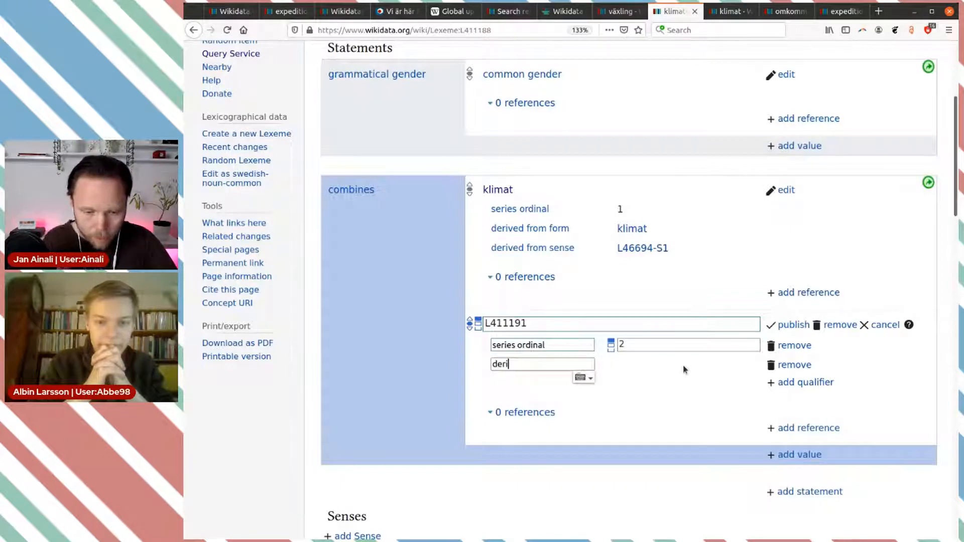
type("i")
left_click(646, 409)
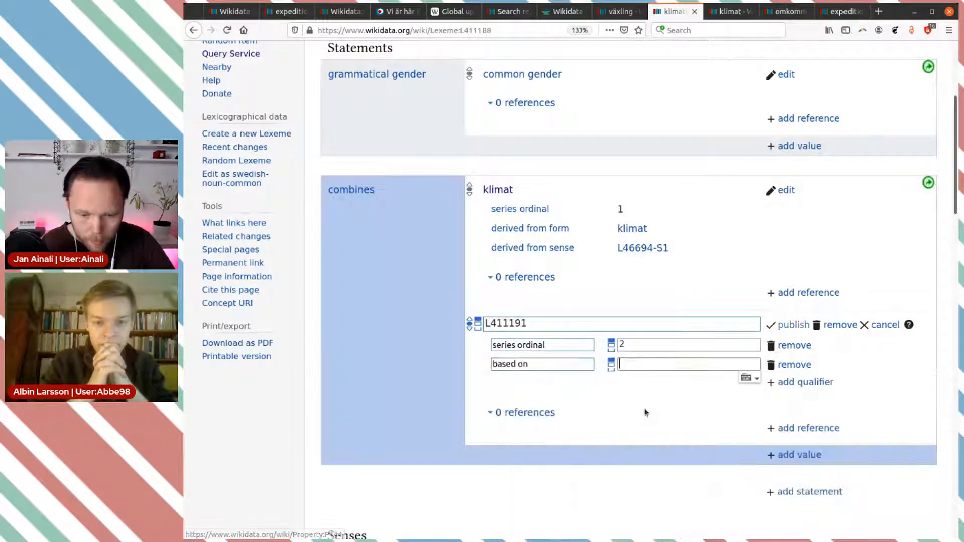
triple_click(546, 365)
type("deri")
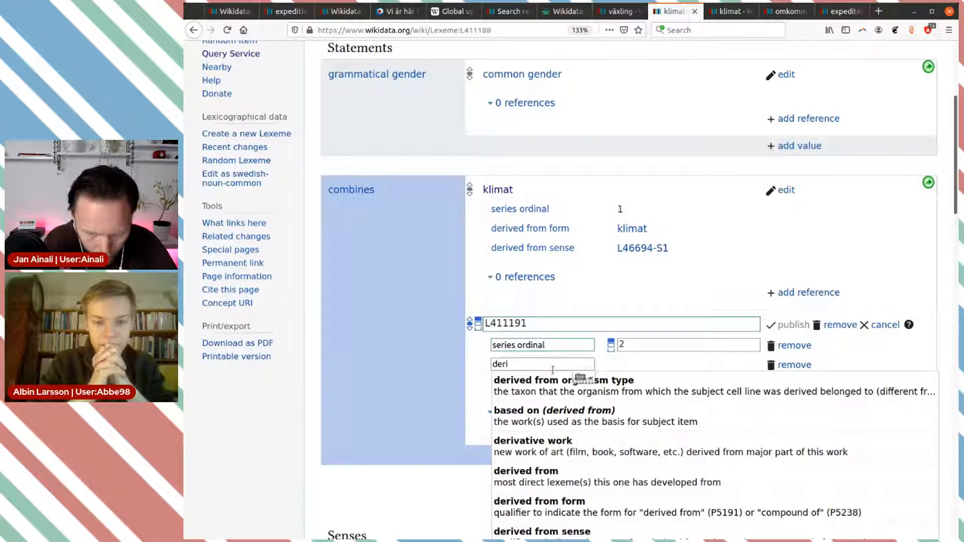
scroll(550, 362, "down", 3)
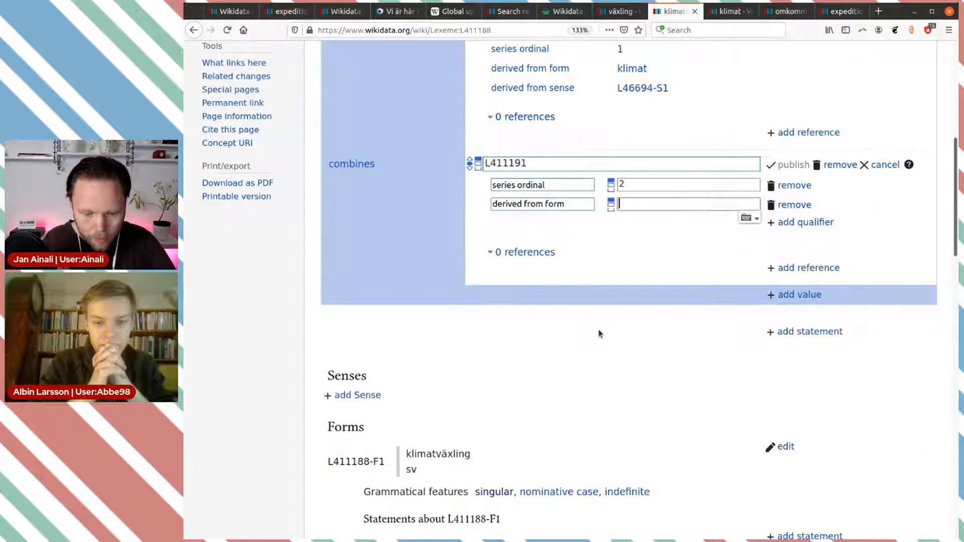
key("ctrl+v")
type("-F1")
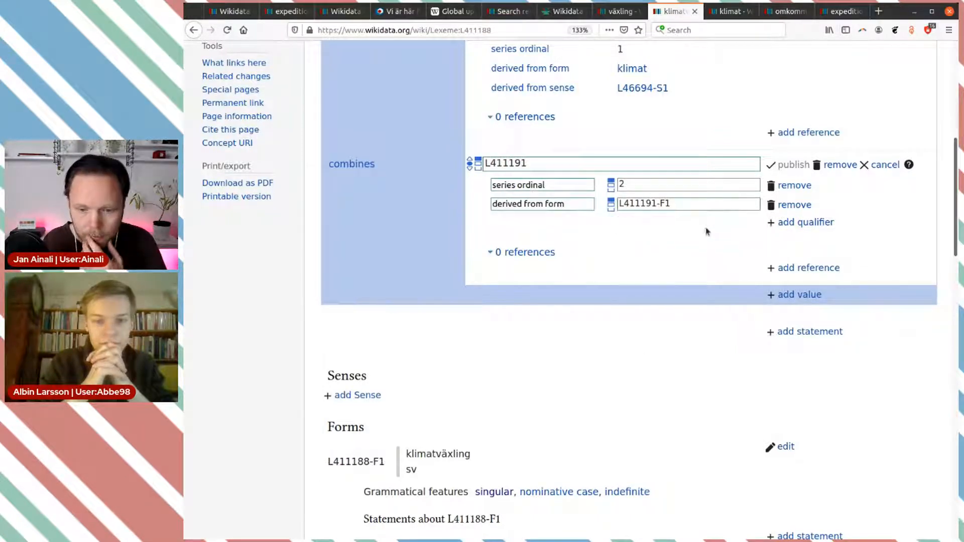
Add a derived from sense qualifier pointing to L411191-S1 on the växling value, and publish the statement.
left_click(773, 222)
type("derived")
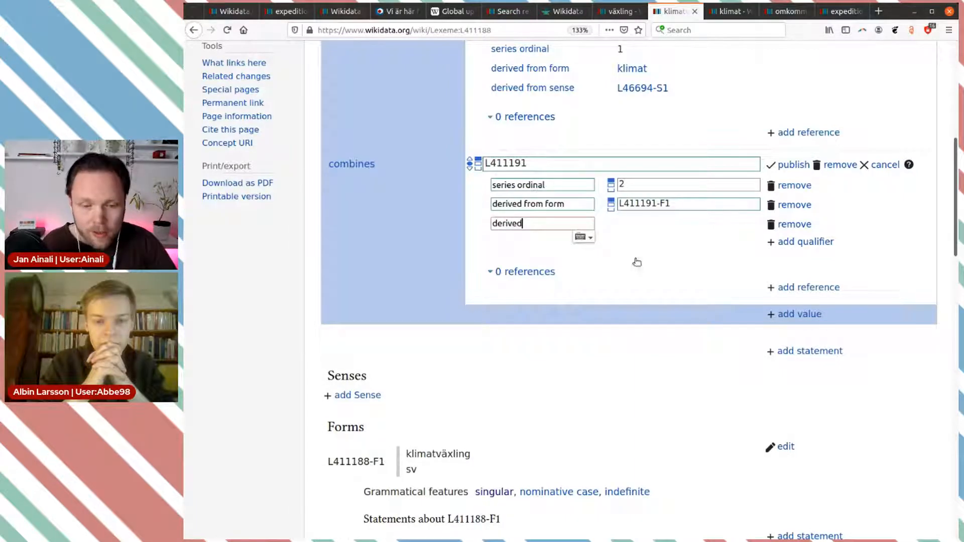
key("Down")
key("Down")
key("Down")
left_click(634, 359)
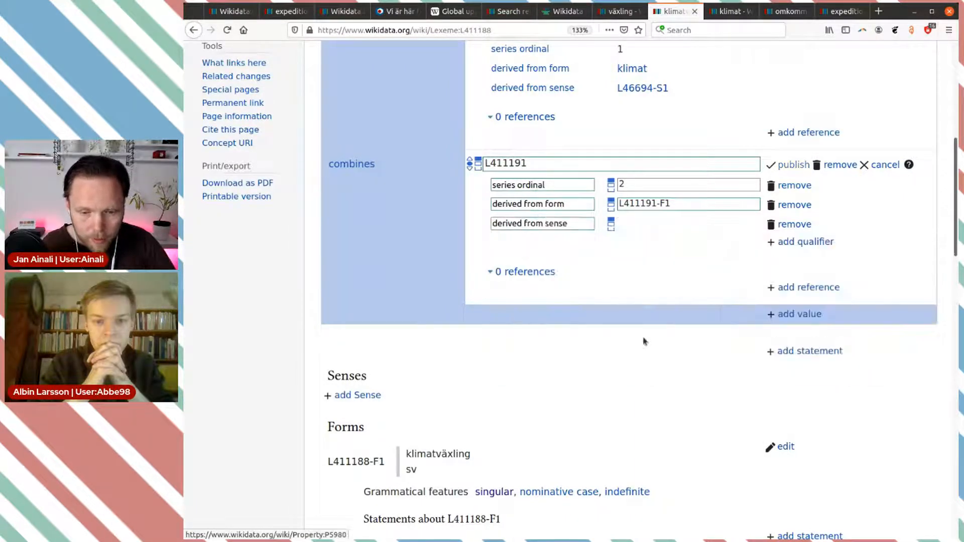
type("L411191")
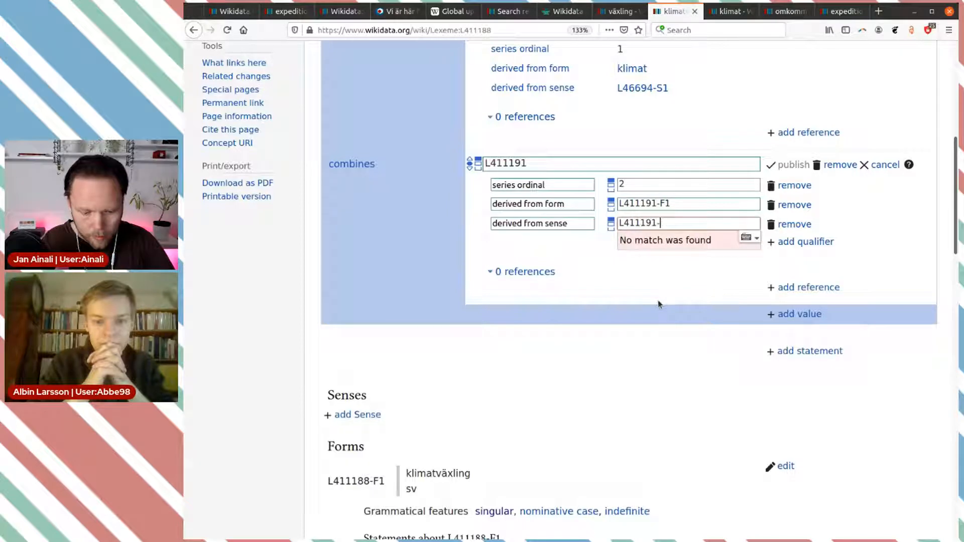
left_click(665, 242)
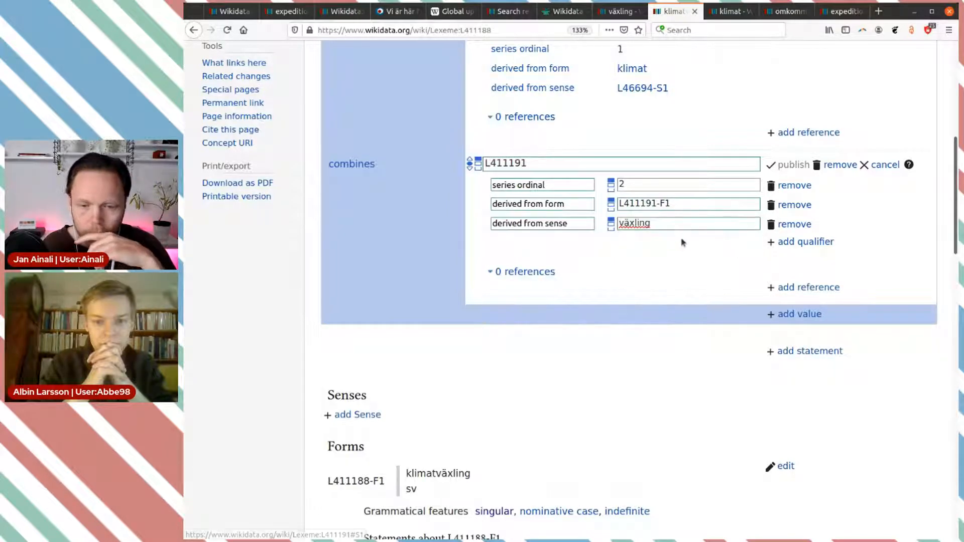
left_click(795, 164)
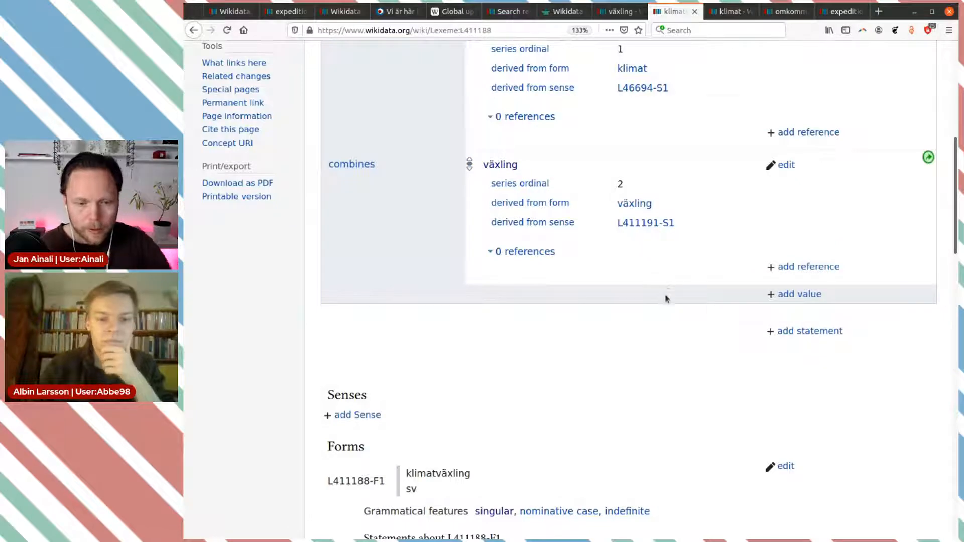
Review the combines values with their qualifiers, the senses section and the forms of lexeme L411188.
scroll(668, 291, "up", 2)
scroll(665, 301, "up", 2)
scroll(667, 300, "down", 2)
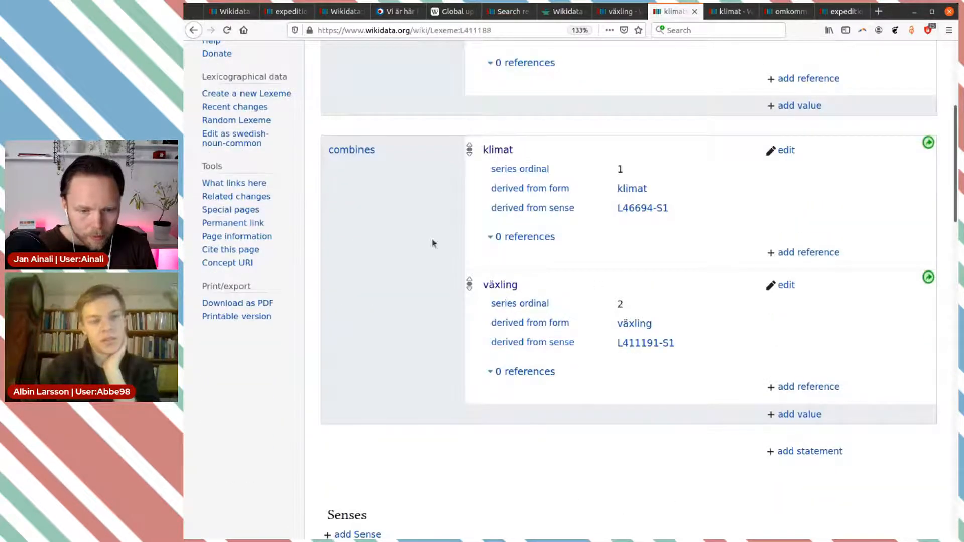
scroll(617, 266, "down", 3)
scroll(560, 256, "up", 2)
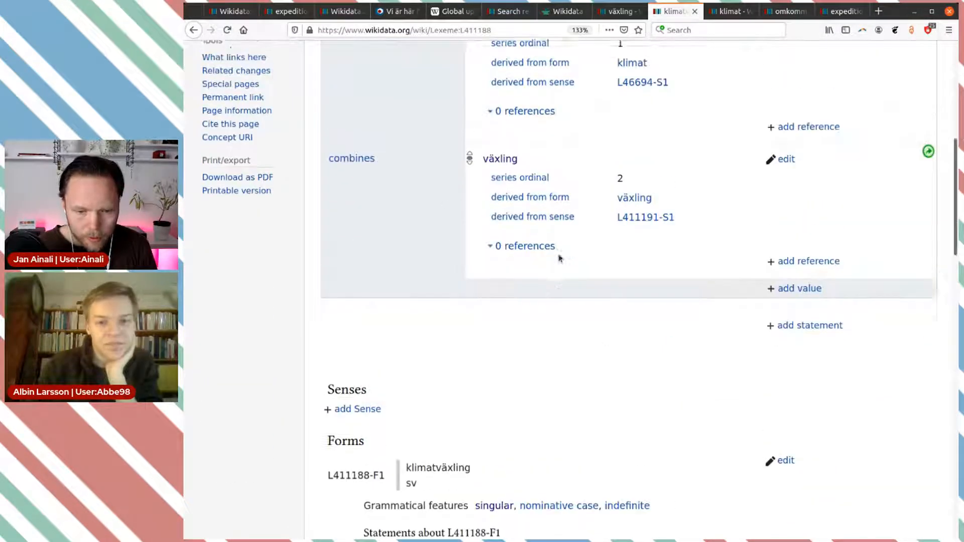
scroll(560, 258, "up", 1)
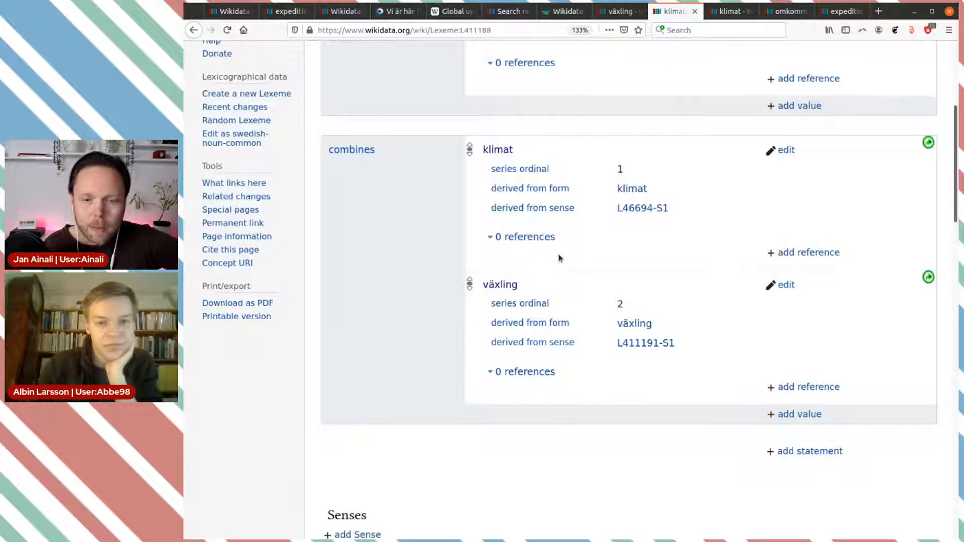
scroll(586, 250, "up", 3)
scroll(598, 261, "down", 4)
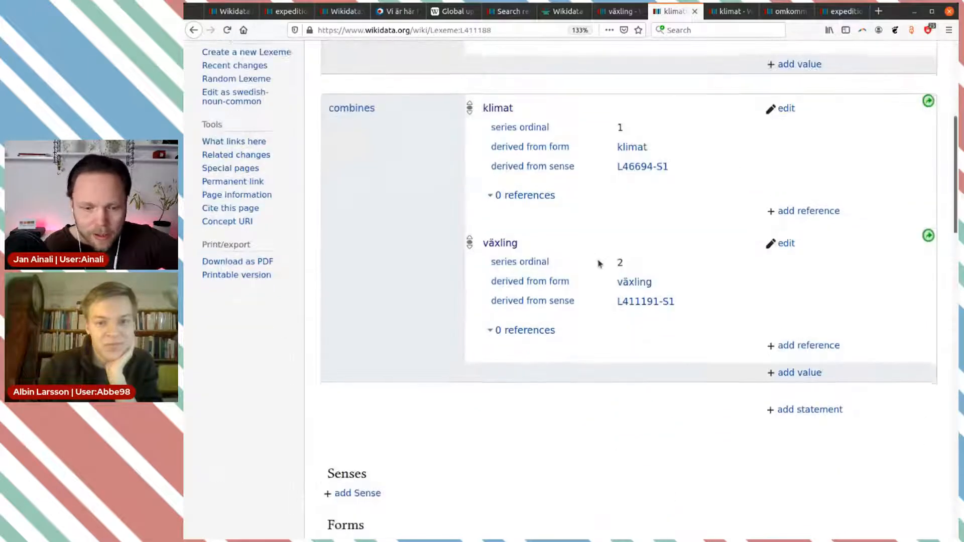
scroll(597, 263, "down", 3)
scroll(572, 254, "up", 2)
scroll(573, 254, "down", 5)
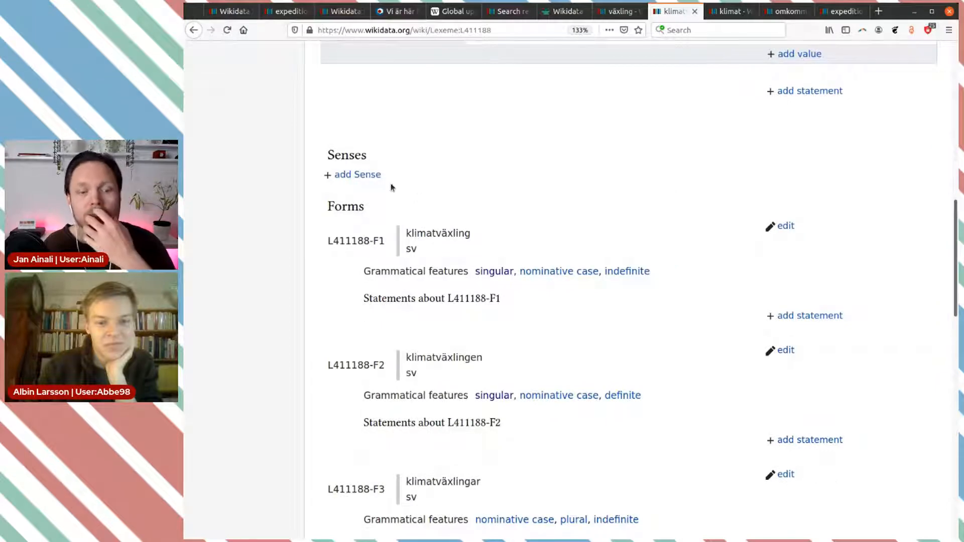
scroll(595, 236, "up", 4)
scroll(586, 108, "up", 5)
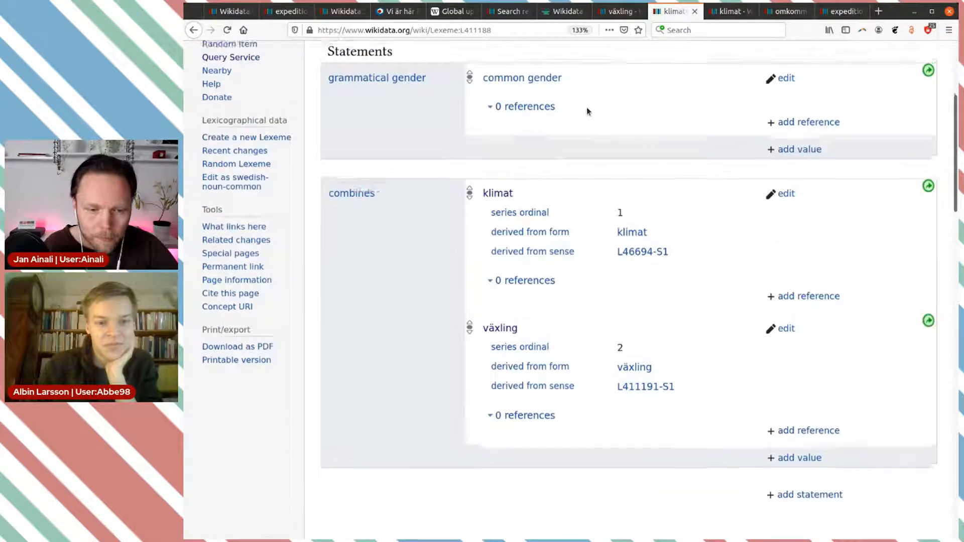
Copy the lemma klimatväxling and search Wikidata for a matching item from the expedition item page.
double_click(464, 143)
key("ctrl+c")
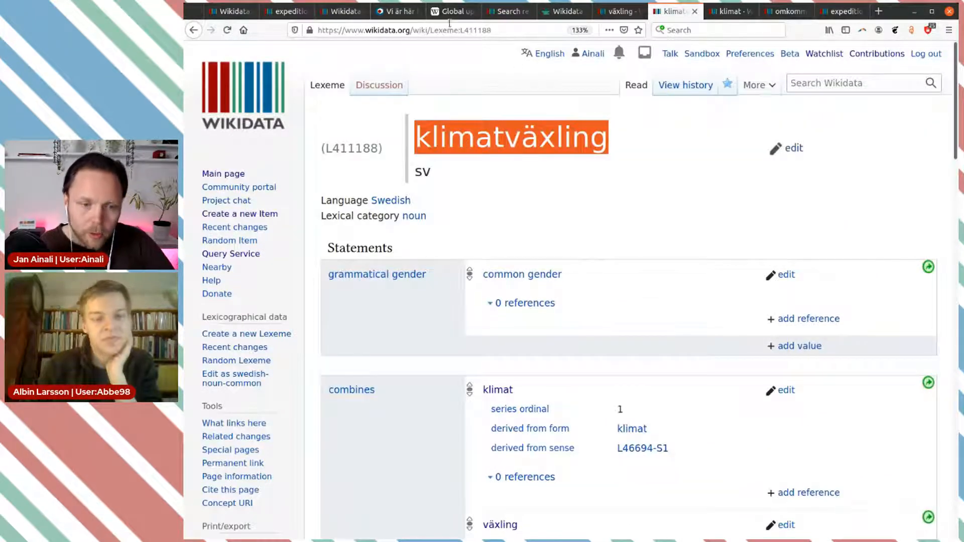
left_click(341, 11)
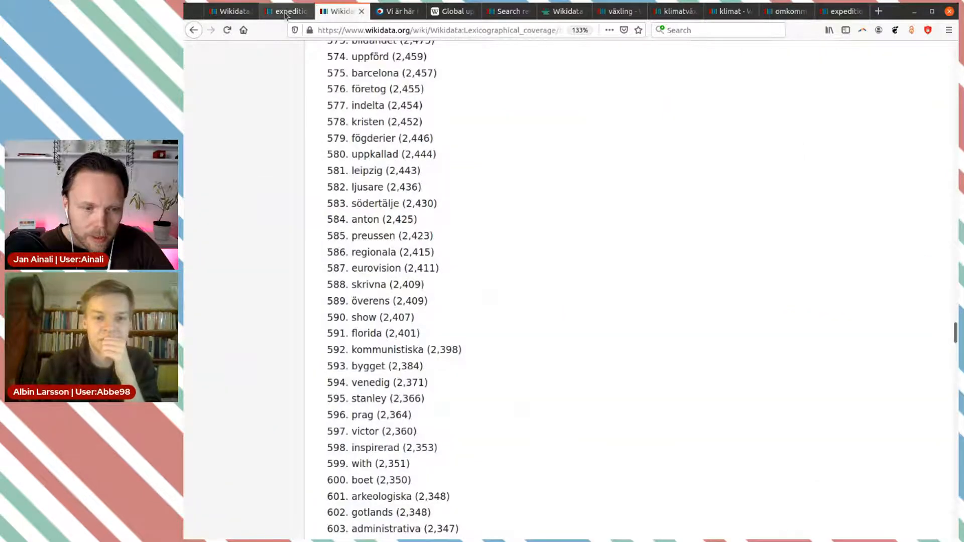
left_click(285, 11)
left_click(817, 83)
key("ctrl+v")
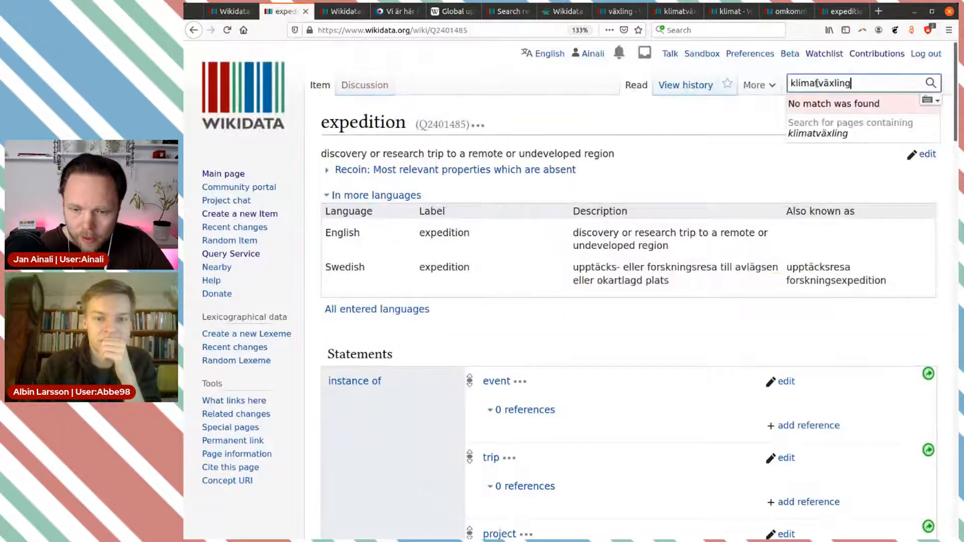
left_click(738, 140)
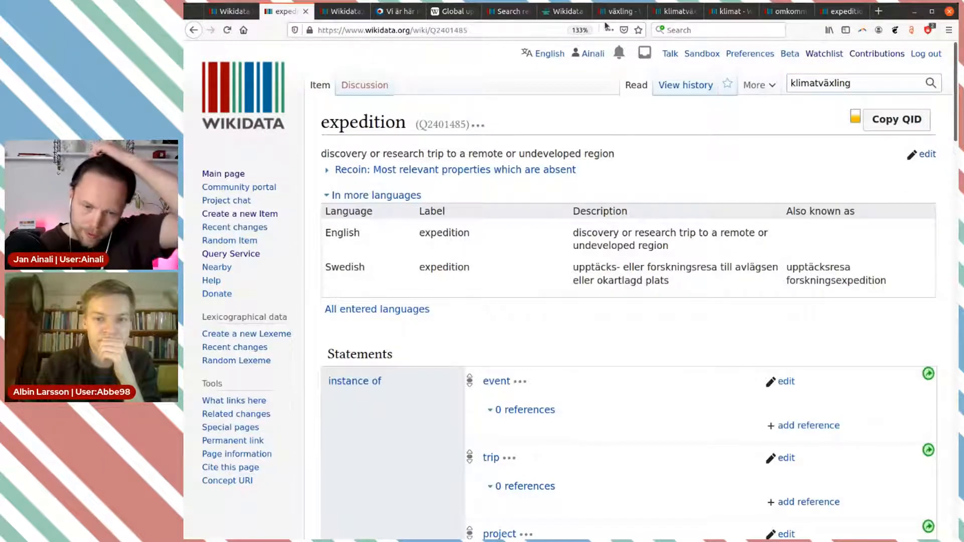
Return to the klimatväxling lexeme and check its combines statement and senses section.
left_click(675, 11)
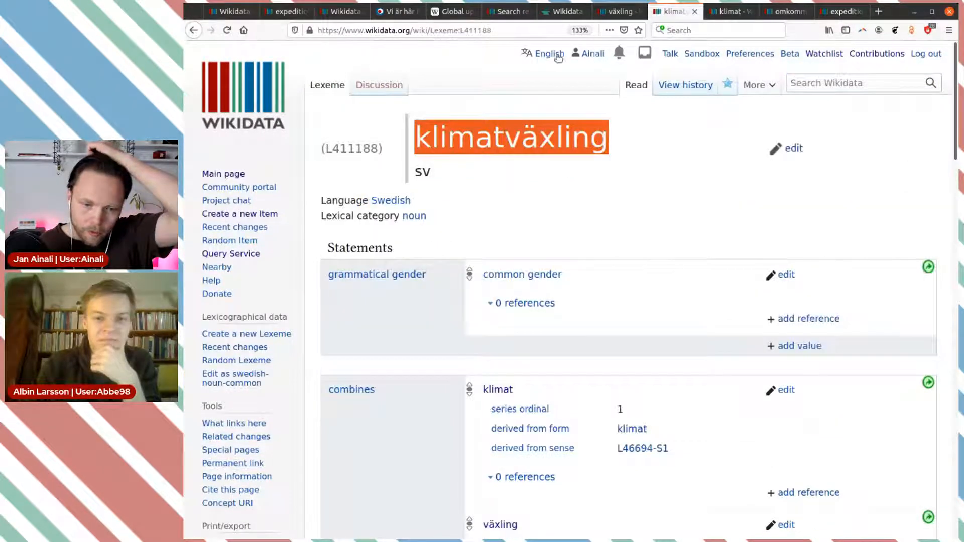
scroll(550, 249, "down", 10)
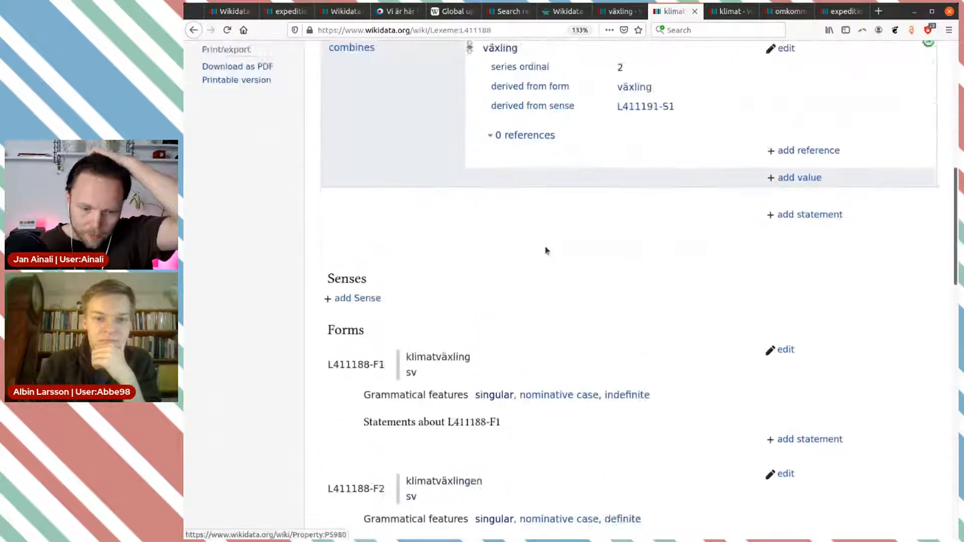
scroll(527, 220, "up", 4)
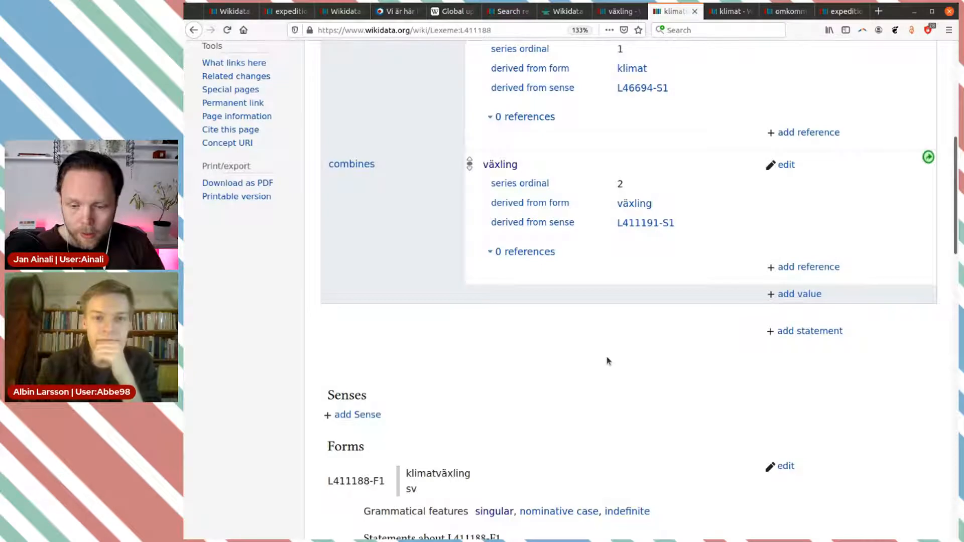
scroll(608, 358, "up", 3)
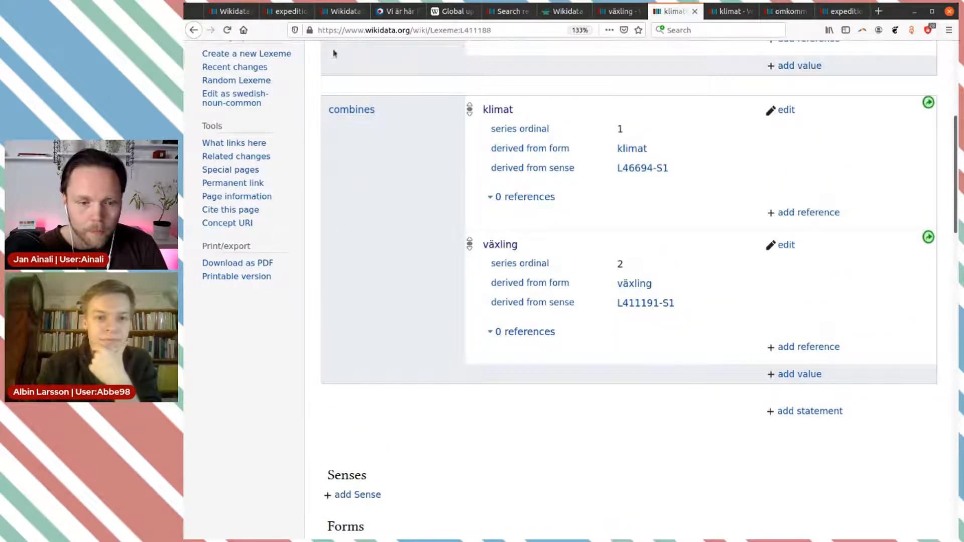
Examine the start of the missing Swedish words list, including the entry bland, and the annotated sentence page on devwiki.
left_click(344, 15)
scroll(600, 273, "up", 8)
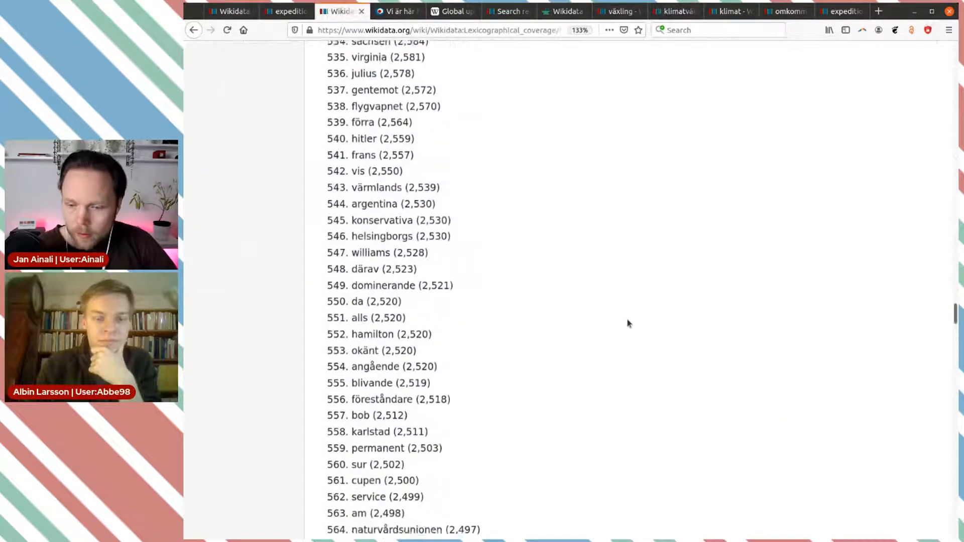
left_click_drag(954, 311, 926, 46)
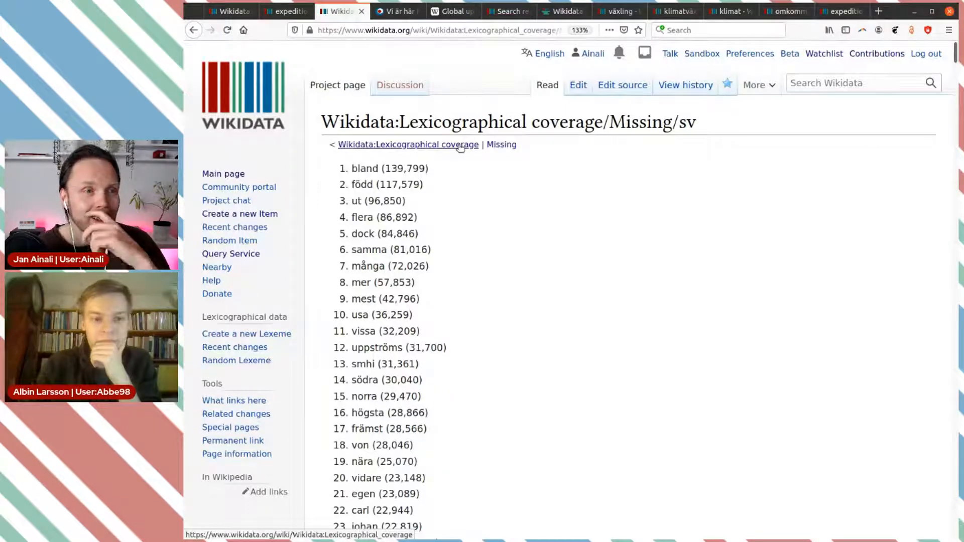
left_click(397, 11)
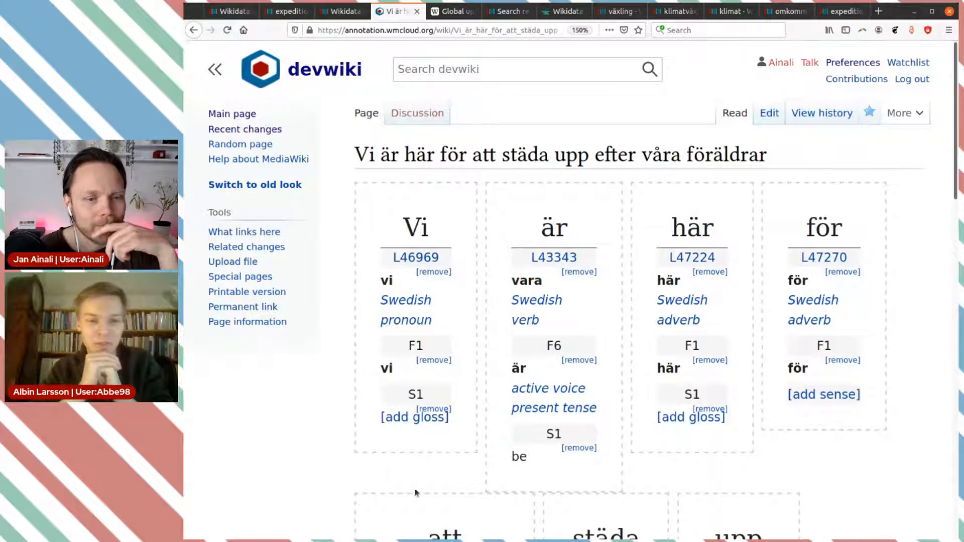
left_click(341, 11)
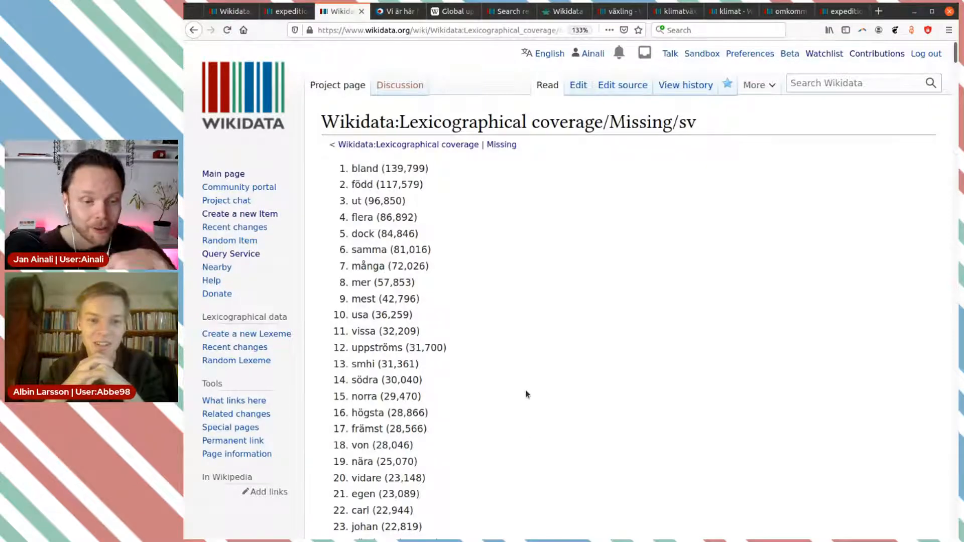
double_click(359, 169)
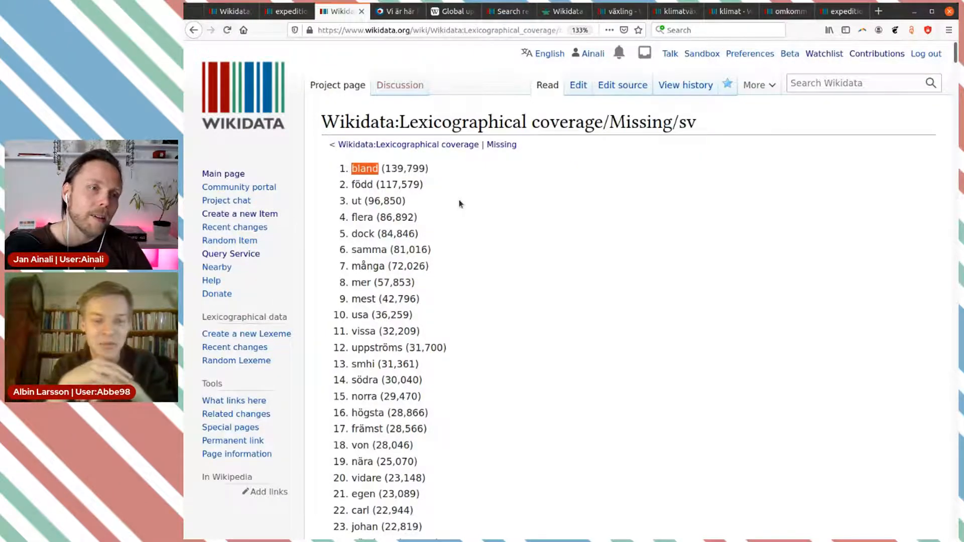
left_click(431, 198)
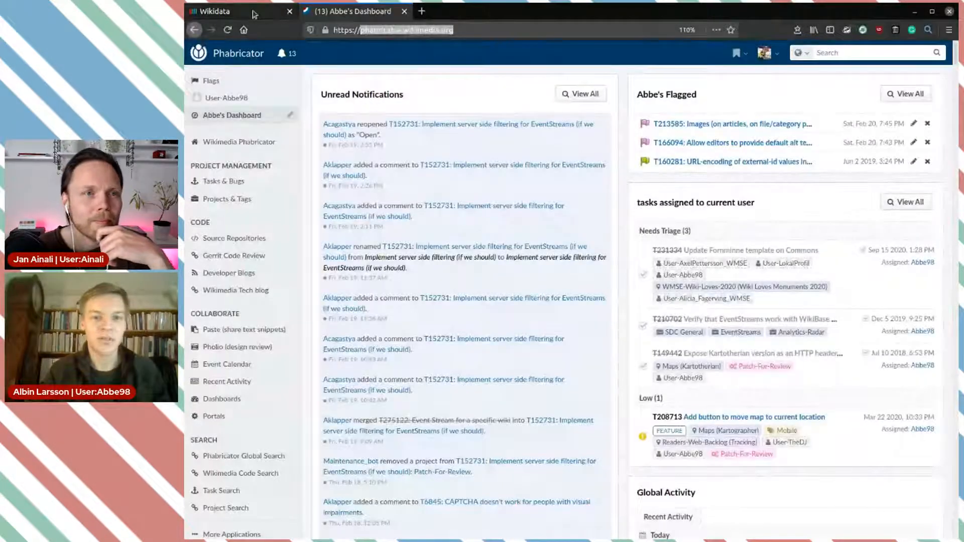
Open the Wikidata page Wikidata:Property_proposal/text_alt and examine its motivation and discussion.
left_click(253, 14)
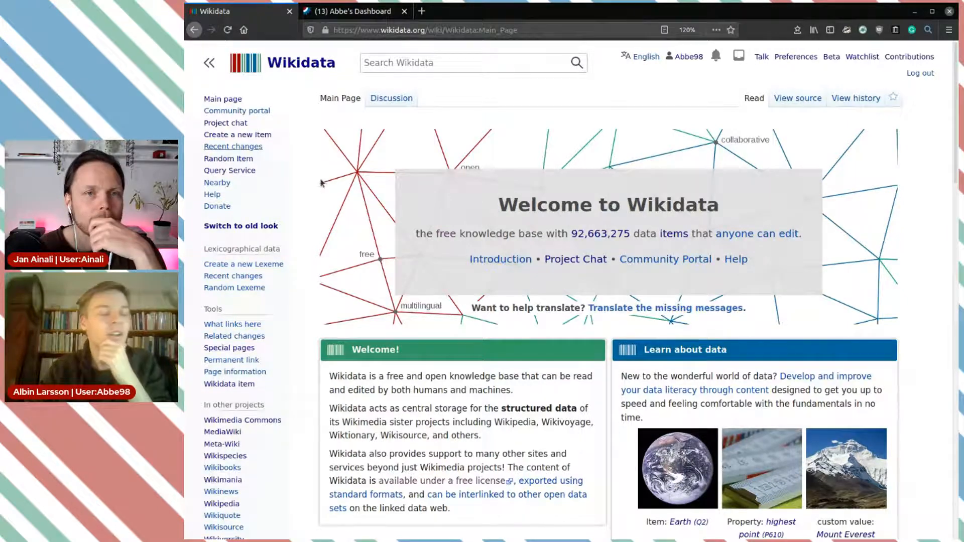
left_click(422, 29)
type("https://www.wikidata.org/wiki/Wikidata:Property_proposal/text_alt")
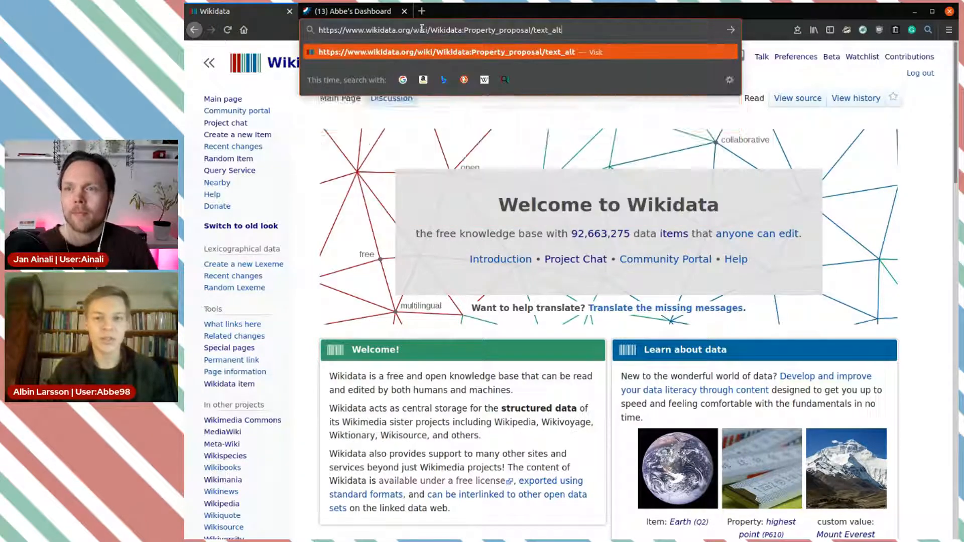
key("Return")
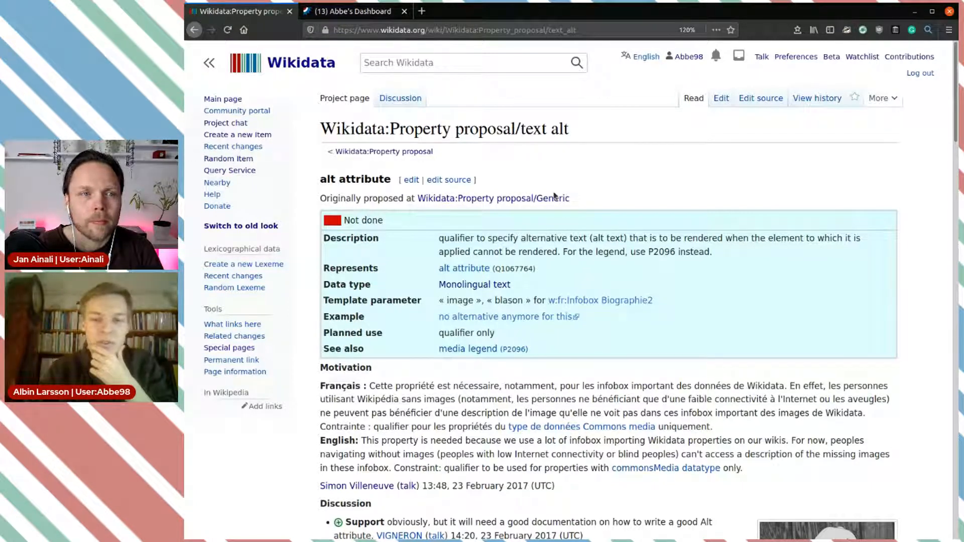
scroll(555, 195, "down", 3)
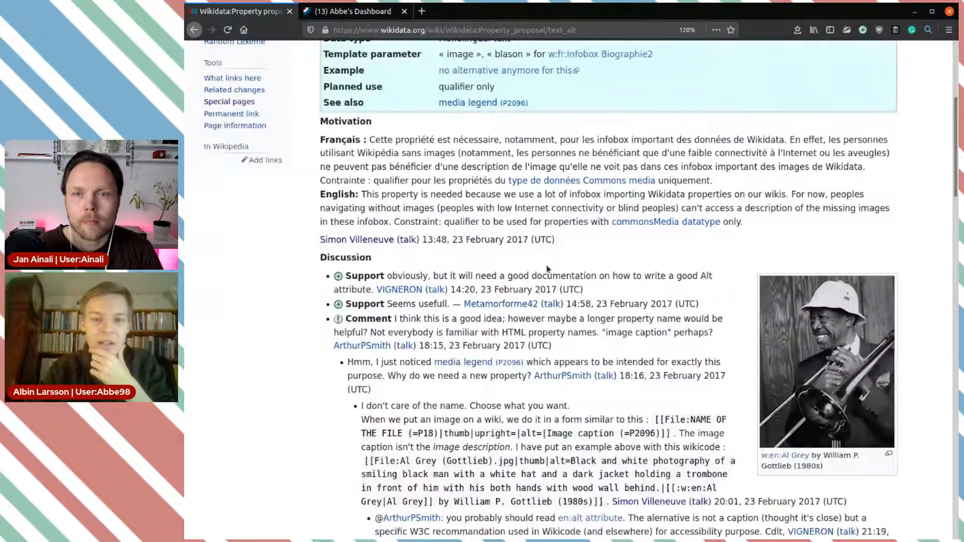
Examine the title, status and summary table of the text alt property proposal.
scroll(547, 269, "up", 3)
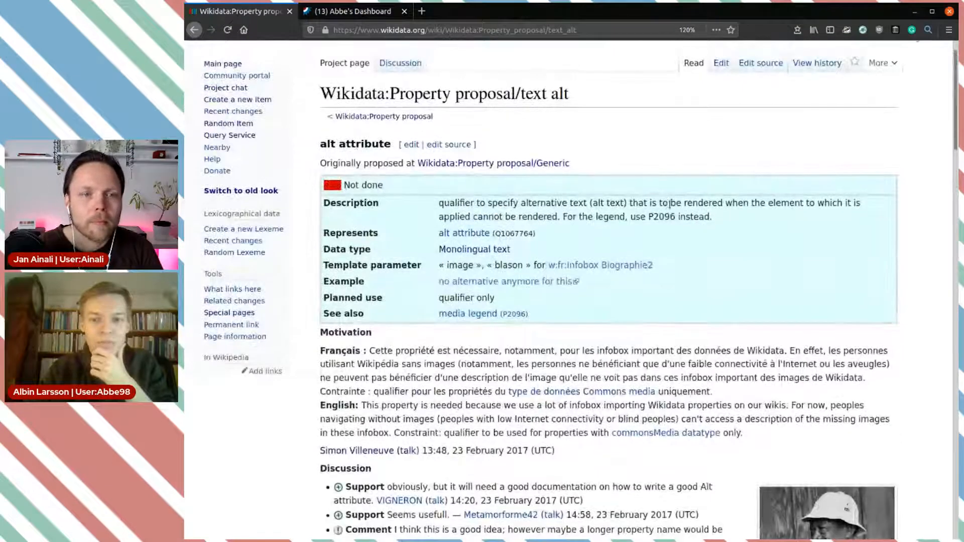
scroll(604, 180, "up", 2)
scroll(593, 173, "down", 3)
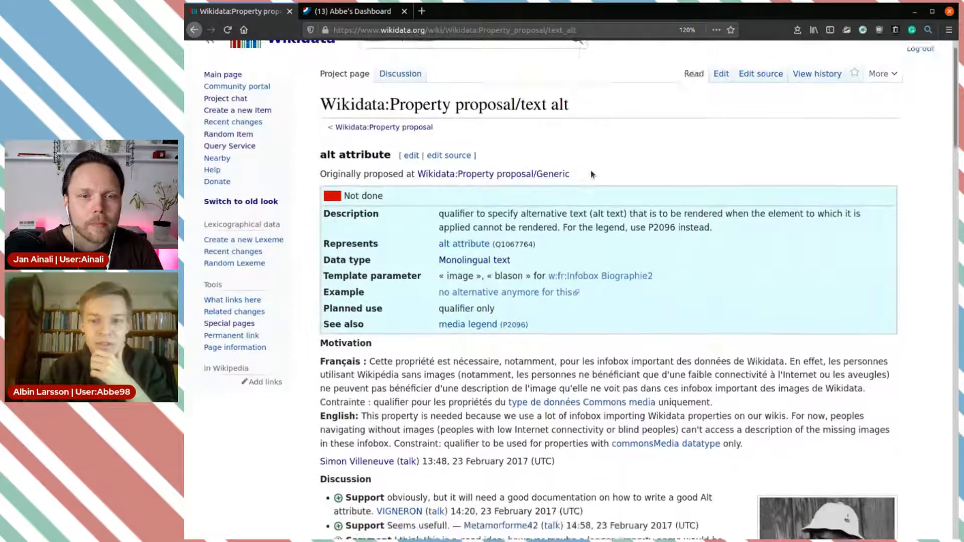
scroll(591, 169, "up", 1)
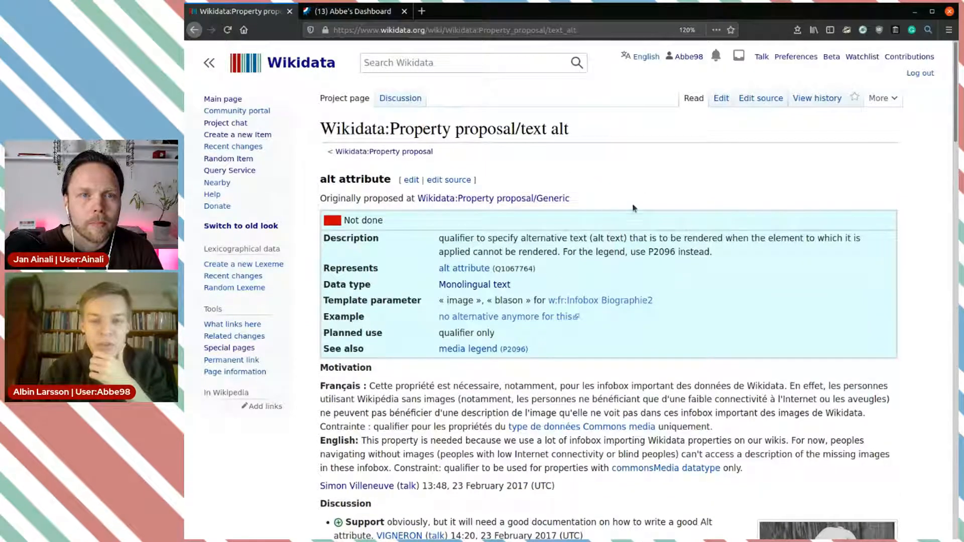
left_click_drag(578, 133, 410, 127)
left_click(605, 171)
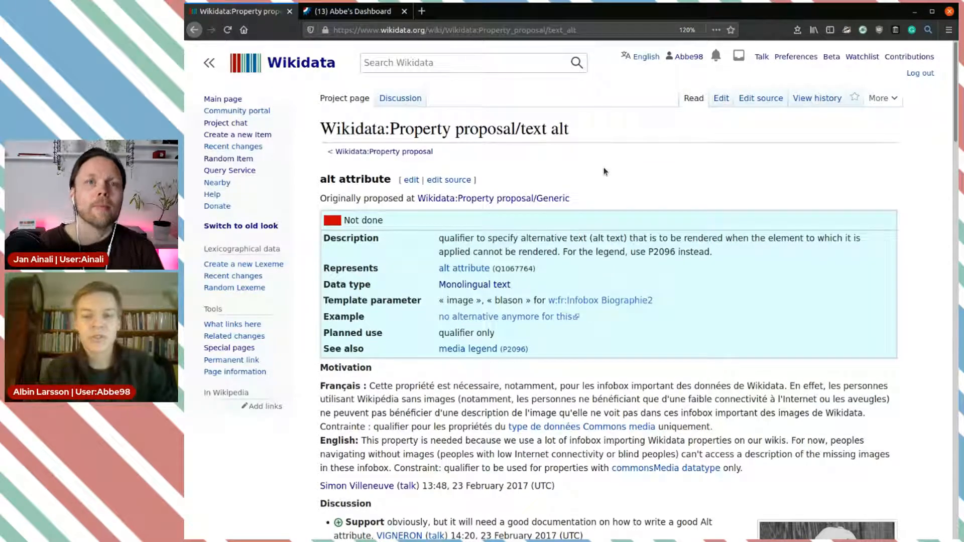
scroll(696, 349, "down", 15)
scroll(697, 348, "up", 15)
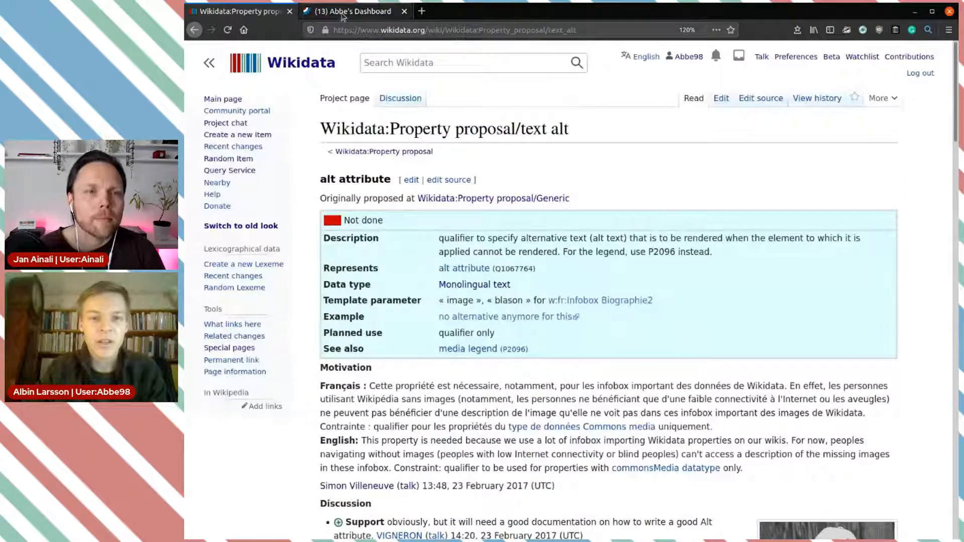
Open the flagged task T166094 from the Phabricator dashboard in a new tab and read its description.
left_click(343, 13)
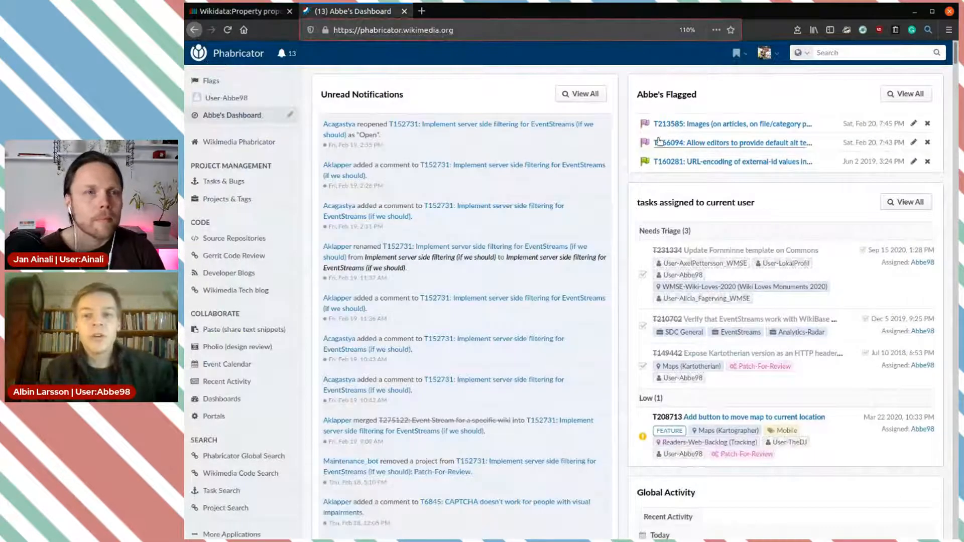
middle_click(683, 146)
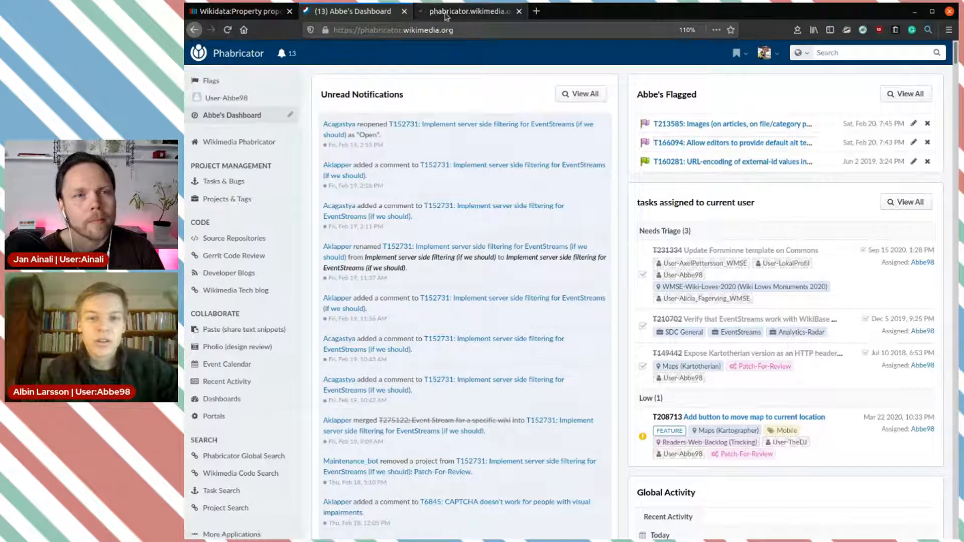
left_click(446, 16)
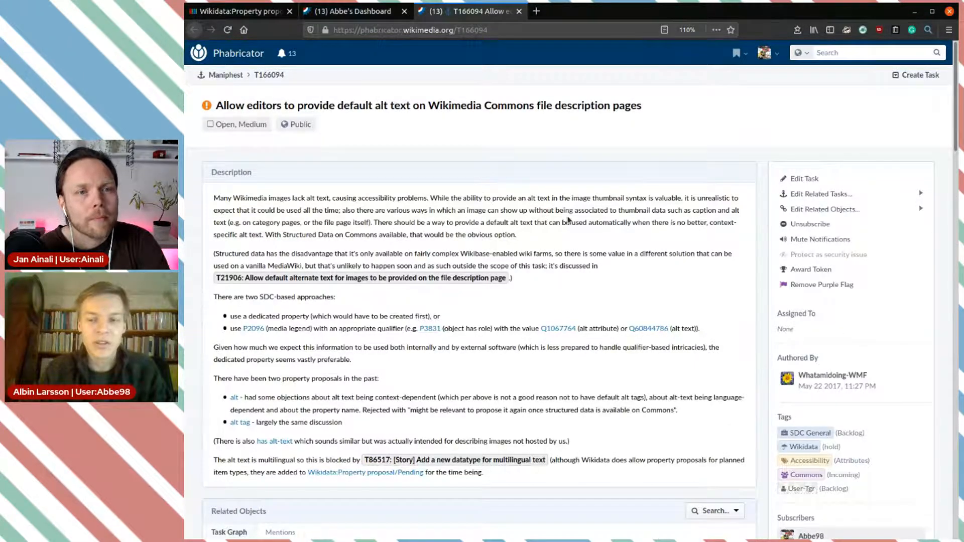
scroll(568, 220, "down", 4)
scroll(569, 220, "up", 5)
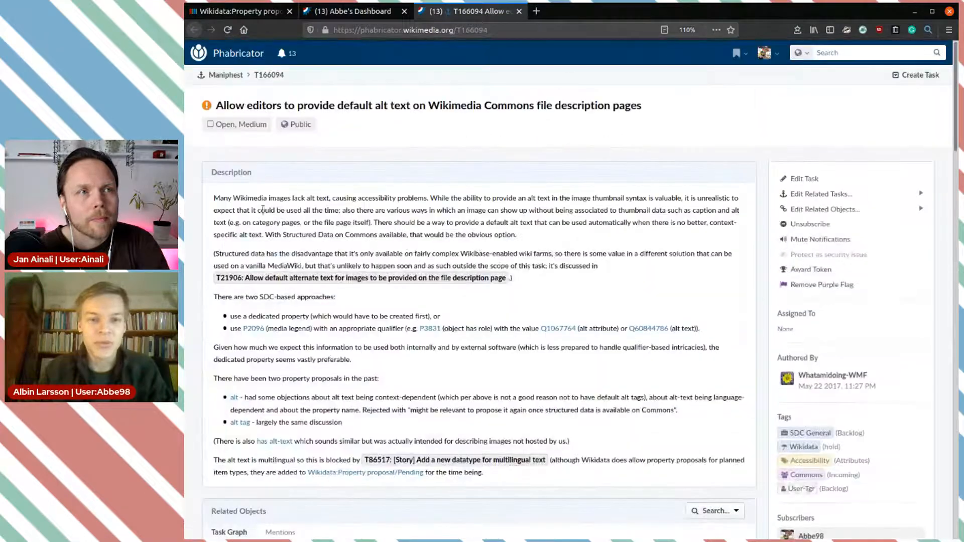
Open the flagged task T213585 from the Phabricator dashboard and examine its description, related objects and comments.
left_click(352, 11)
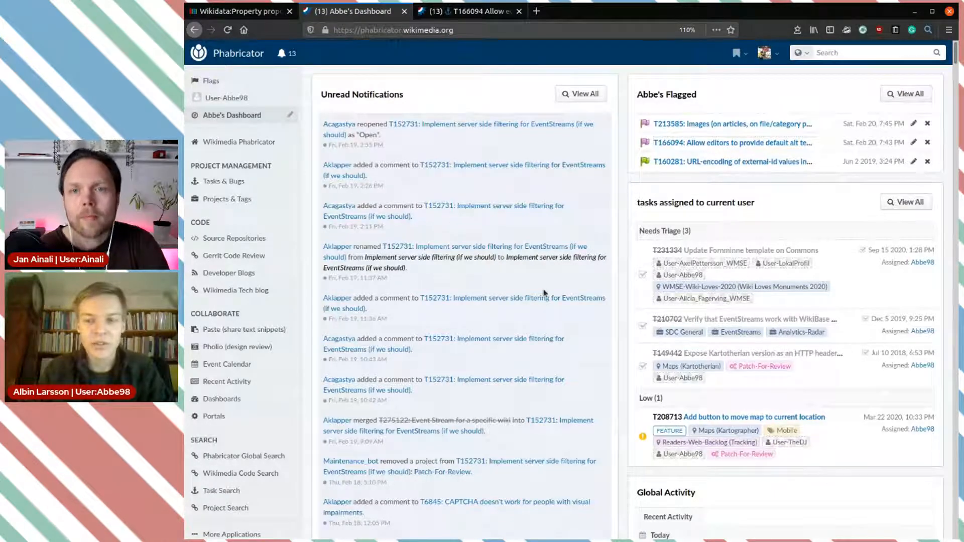
scroll(544, 294, "down", 5)
scroll(544, 294, "up", 5)
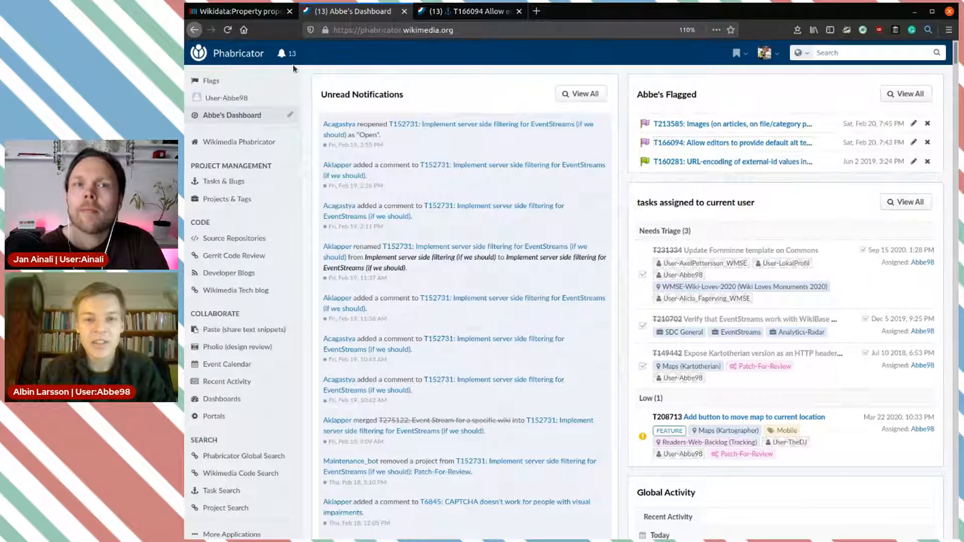
left_click(715, 125)
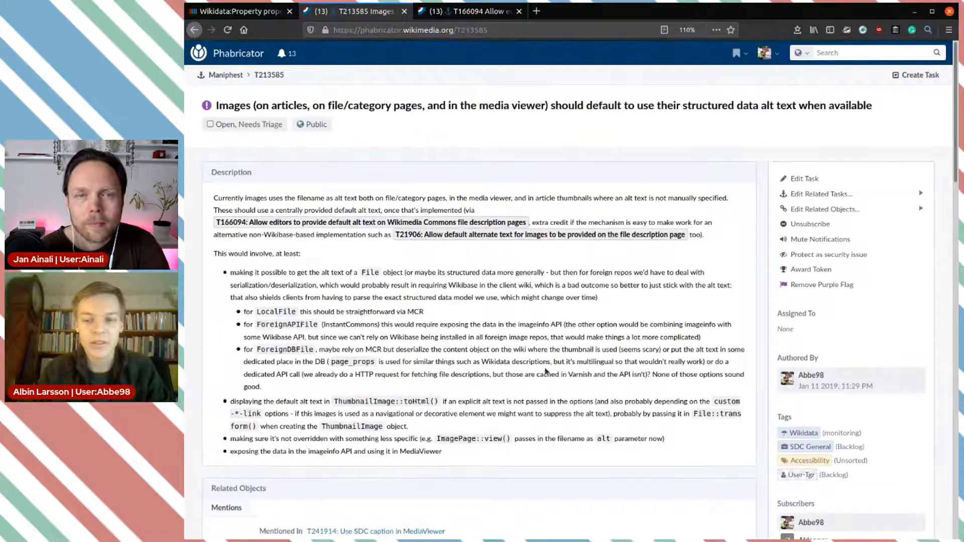
scroll(546, 372, "down", 4)
scroll(602, 223, "up", 4)
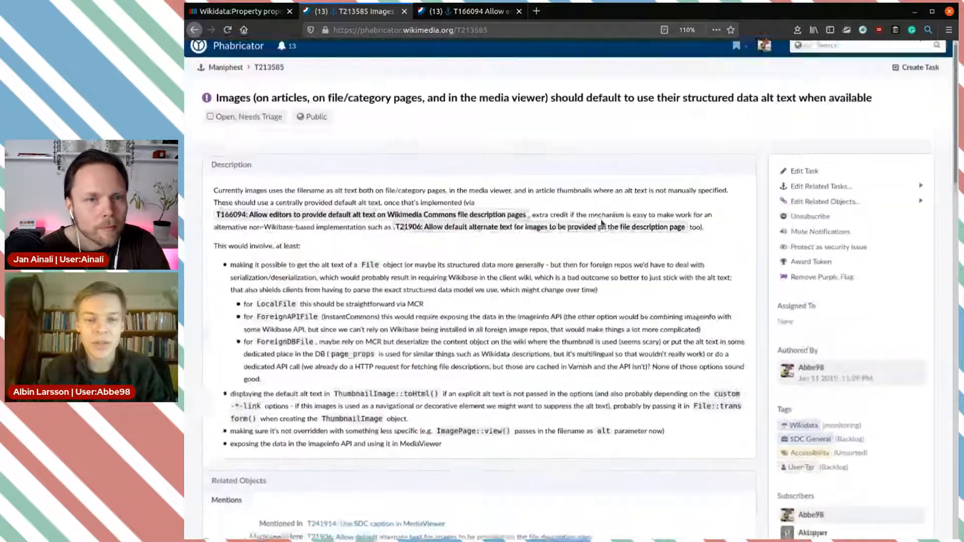
scroll(580, 269, "down", 5)
scroll(579, 279, "up", 2)
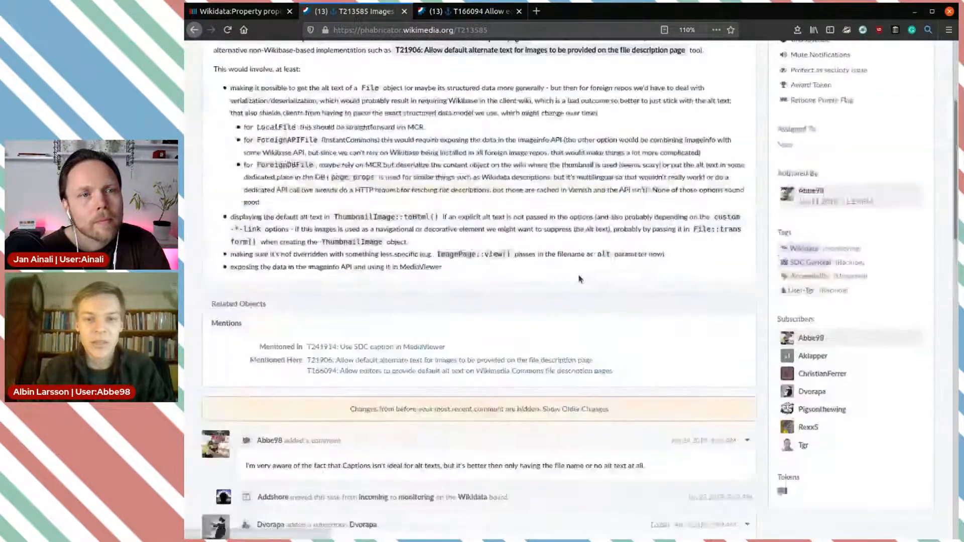
scroll(579, 279, "up", 5)
Open the assigned task T208713 from the Phabricator dashboard, view its details, and return to the dashboard.
left_click(257, 57)
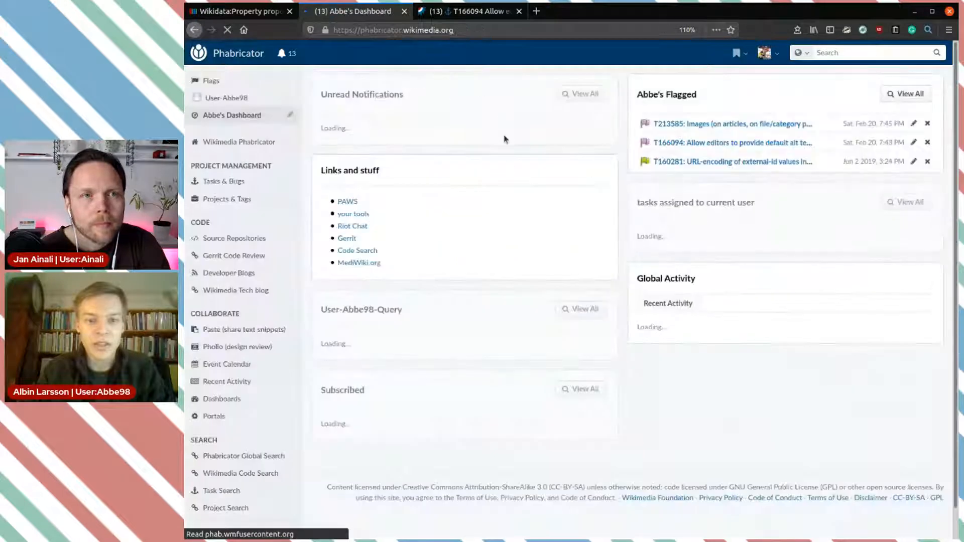
scroll(507, 211, "down", 3)
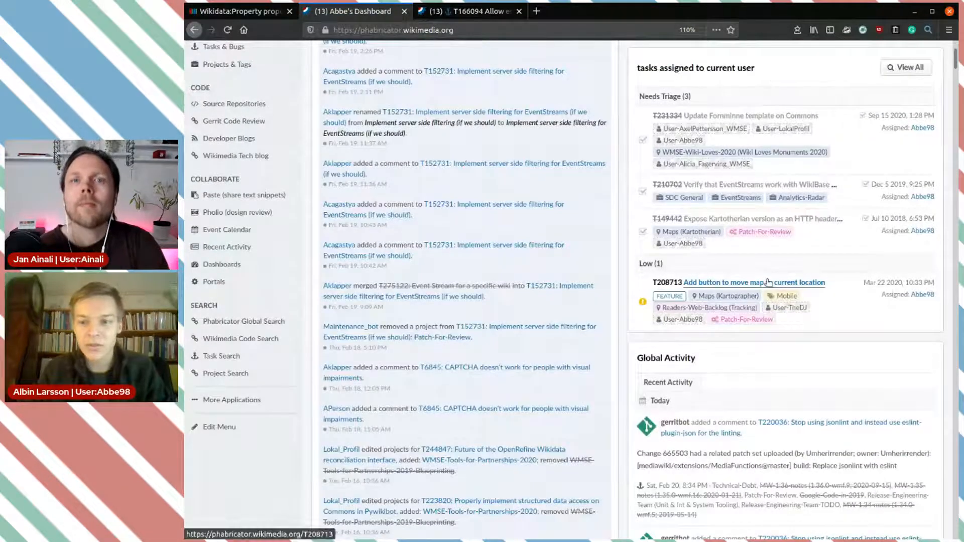
left_click(816, 283)
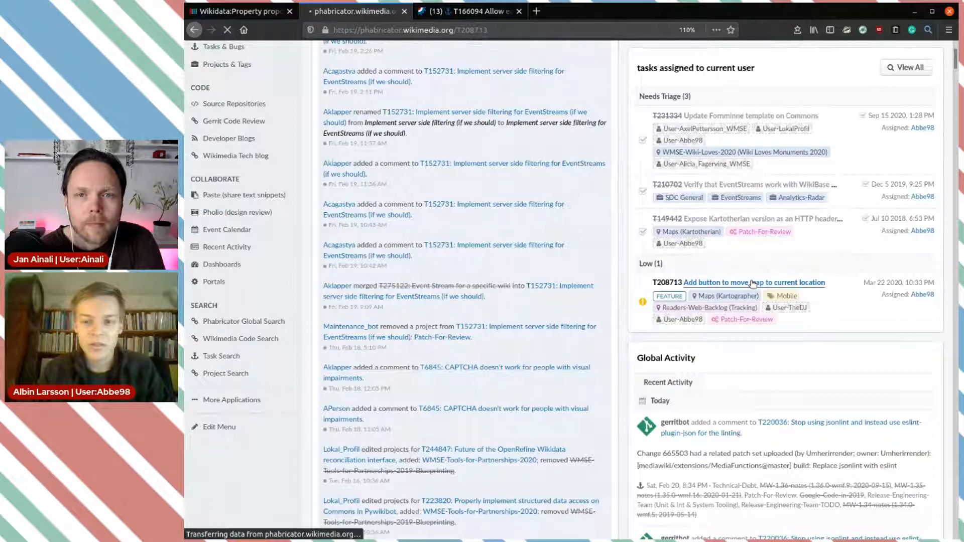
scroll(753, 284, "up", 3)
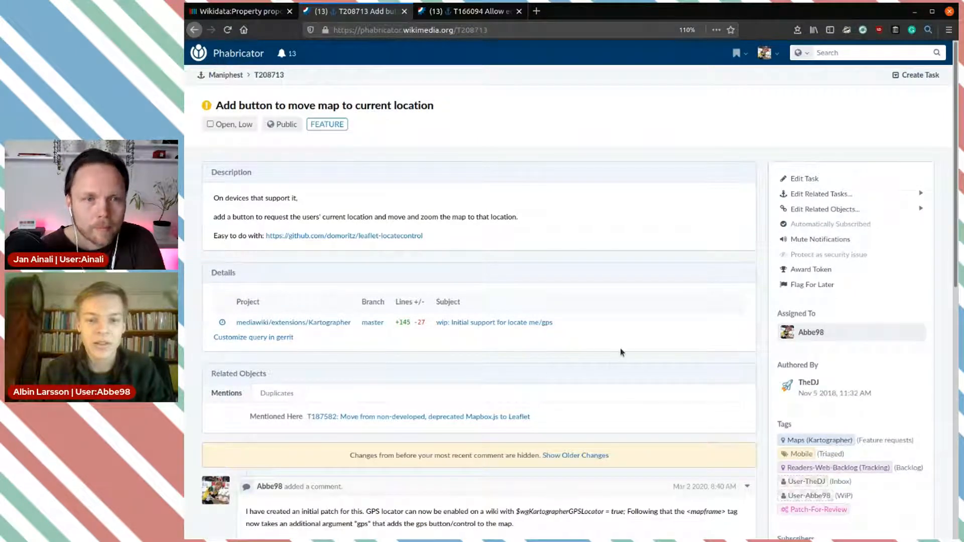
left_click(233, 56)
Open the parent page Wikidata:Property proposal from the text alt proposal in a new tab.
left_click(247, 14)
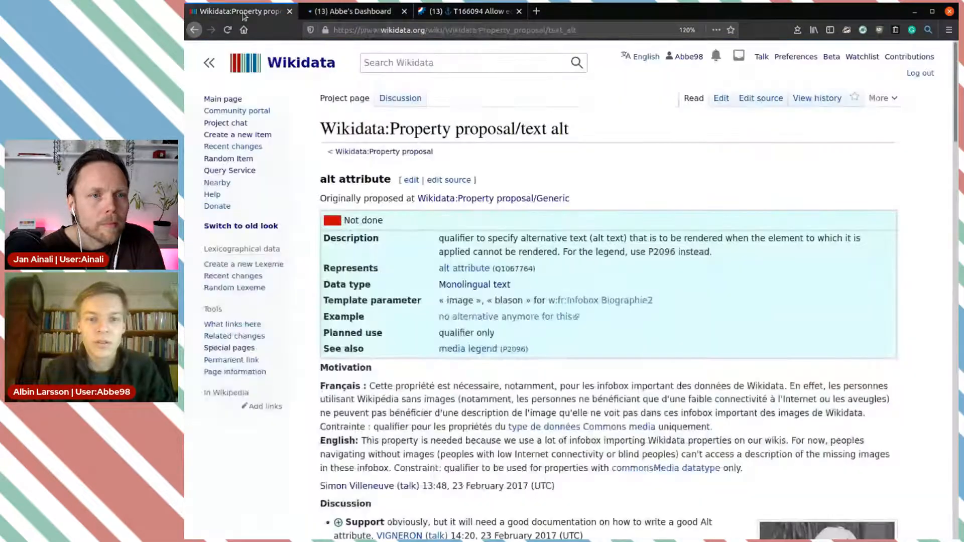
left_click(352, 11)
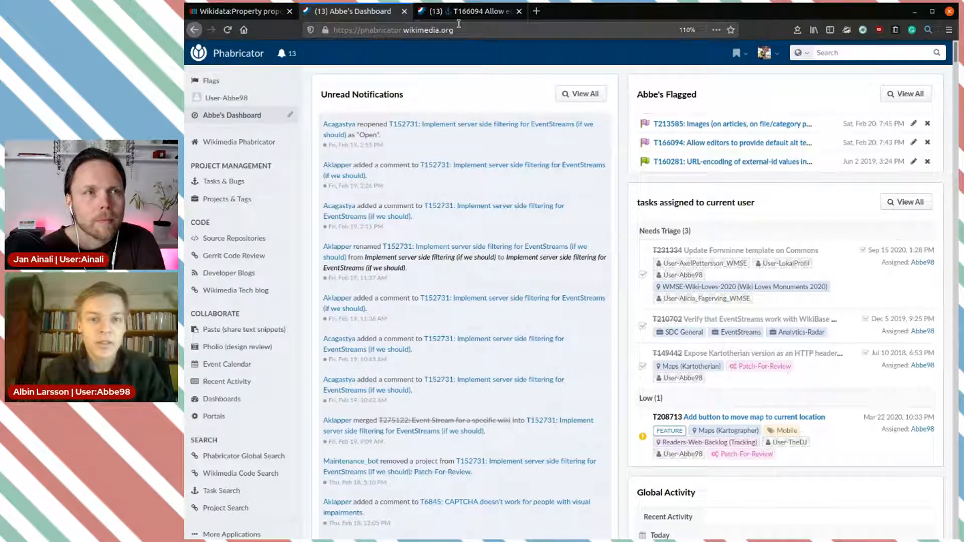
left_click(236, 15)
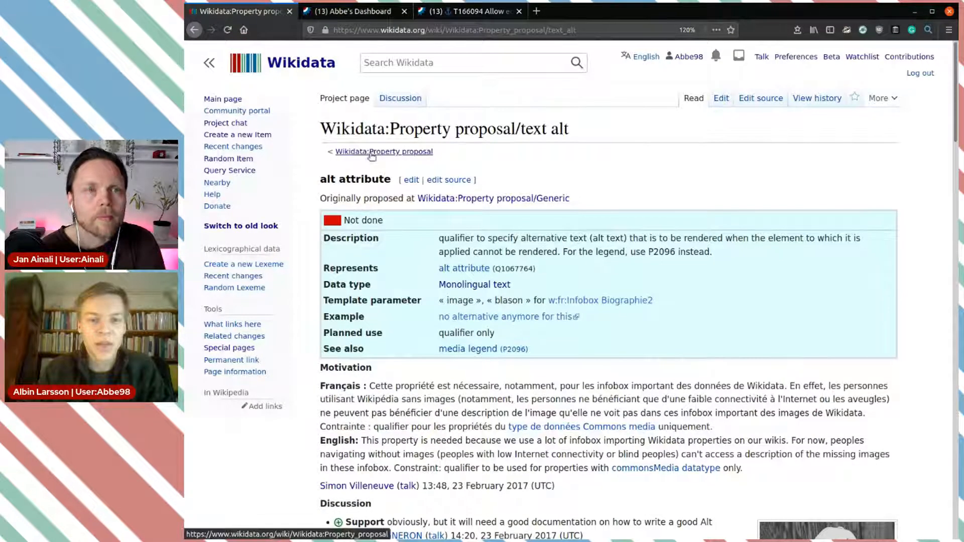
middle_click(371, 153)
left_click(353, 15)
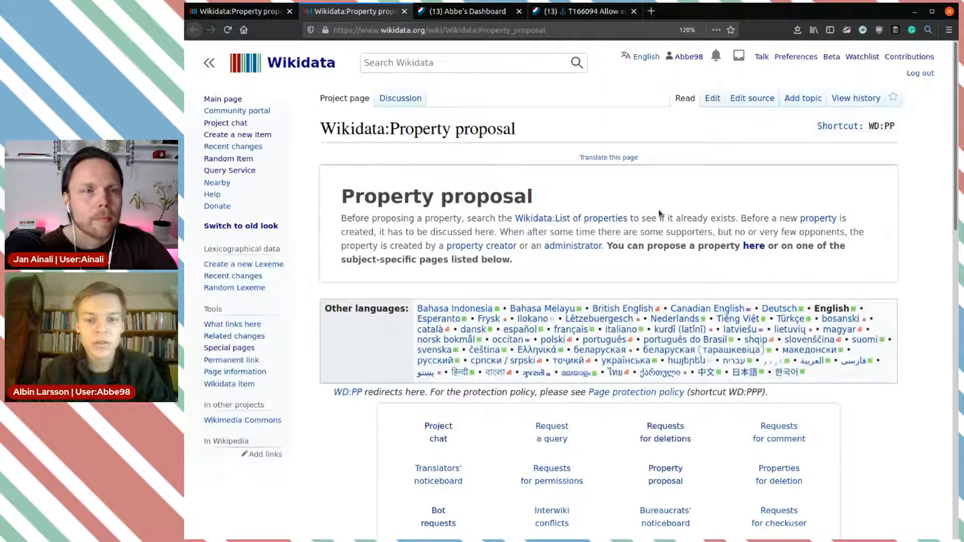
Find the proposal topics on the Property proposal page and open the Commons topic.
scroll(481, 128, "down", 3)
scroll(646, 189, "down", 6)
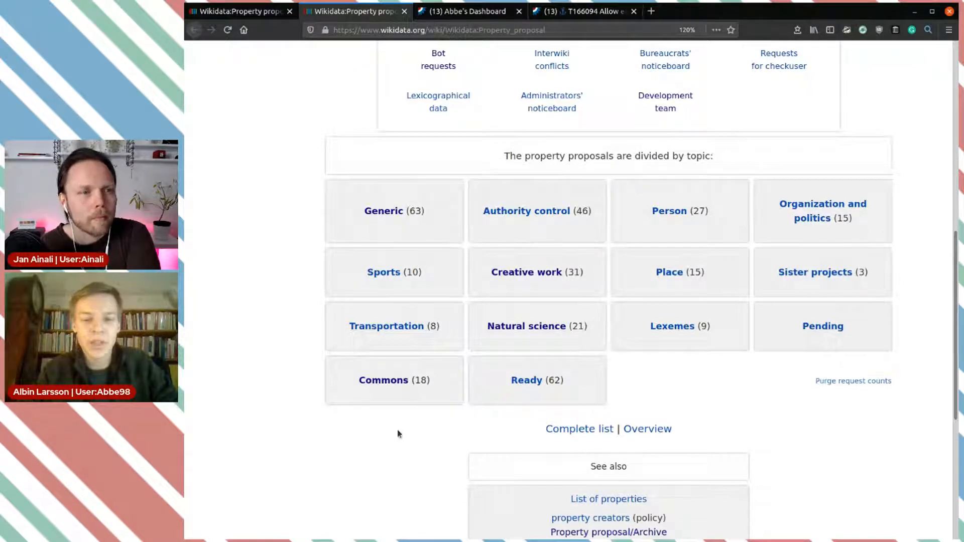
left_click_drag(436, 385, 333, 379)
left_click(374, 390)
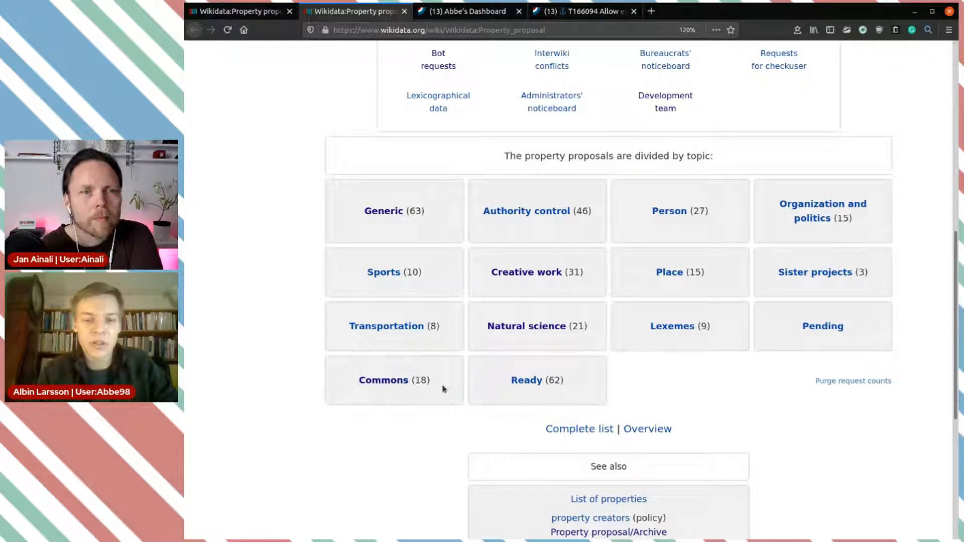
left_click(396, 385)
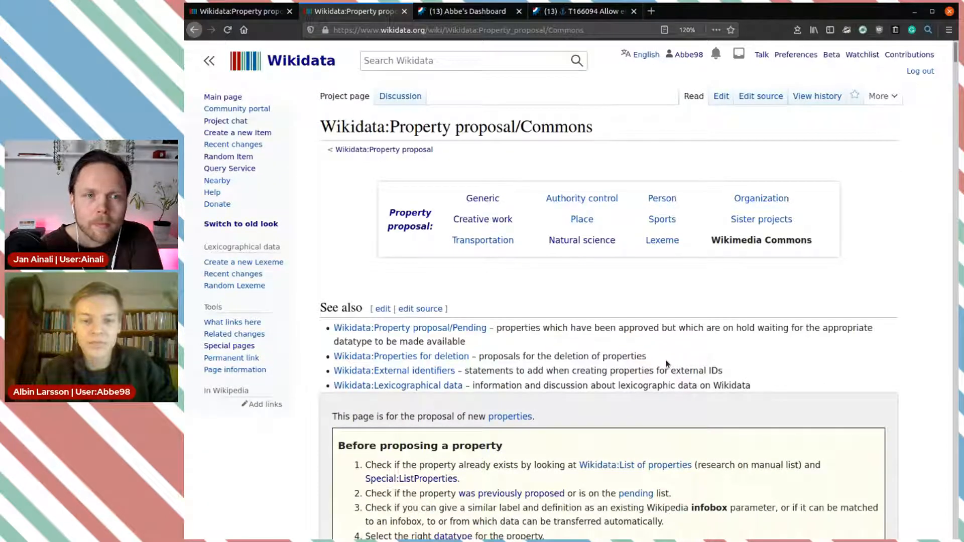
Examine the Commons proposal list and the instructions on existing properties, previous proposals and infobox parameters before proposing a property.
scroll(667, 364, "down", 10)
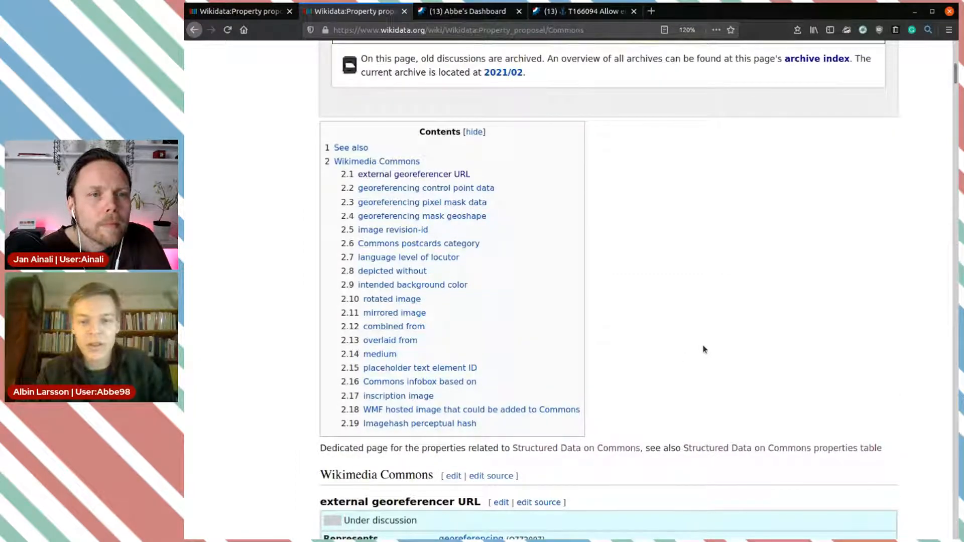
scroll(704, 349, "up", 6)
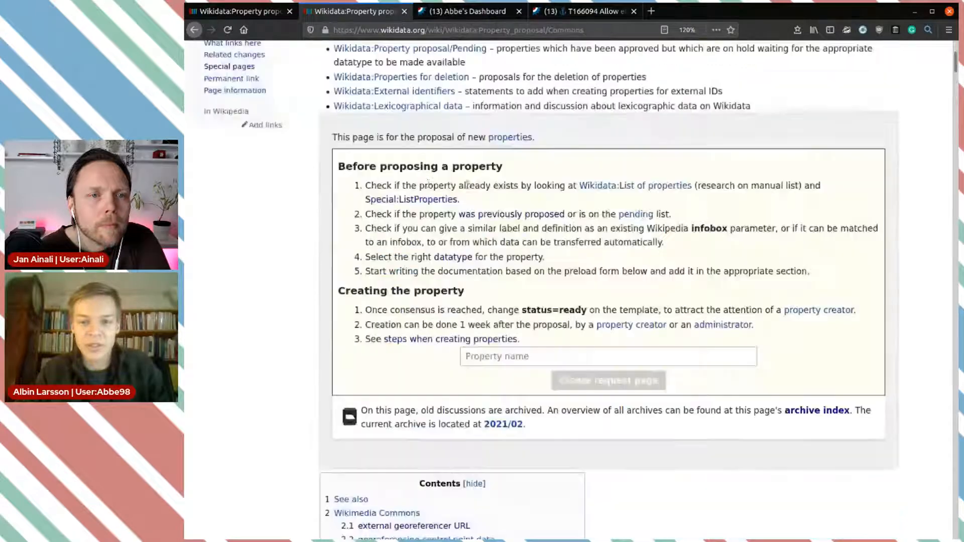
double_click(469, 184)
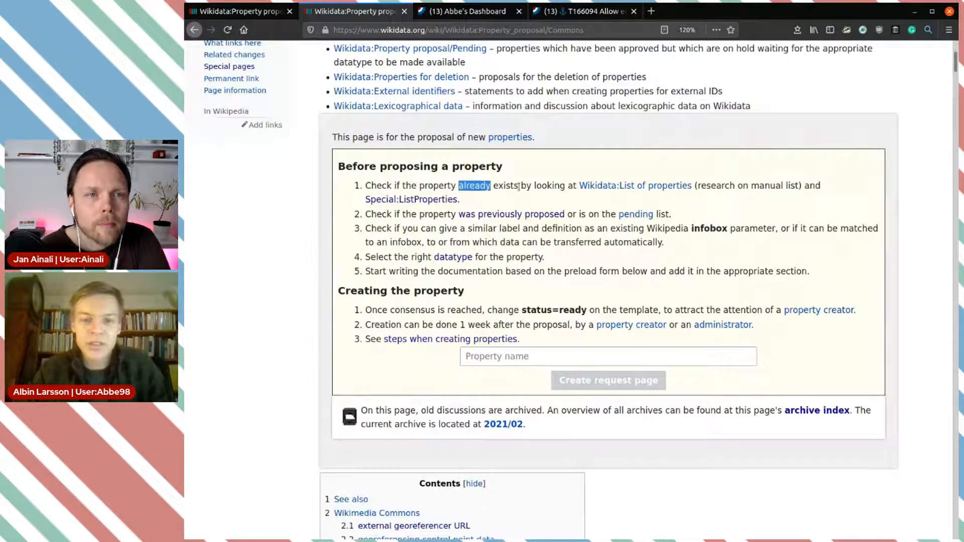
left_click(518, 187)
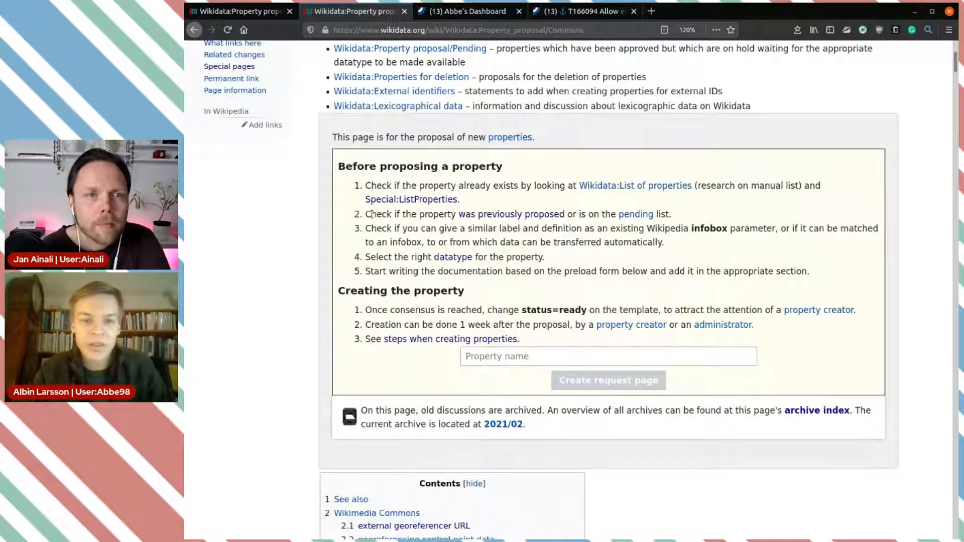
left_click_drag(368, 214, 582, 213)
left_click(593, 214)
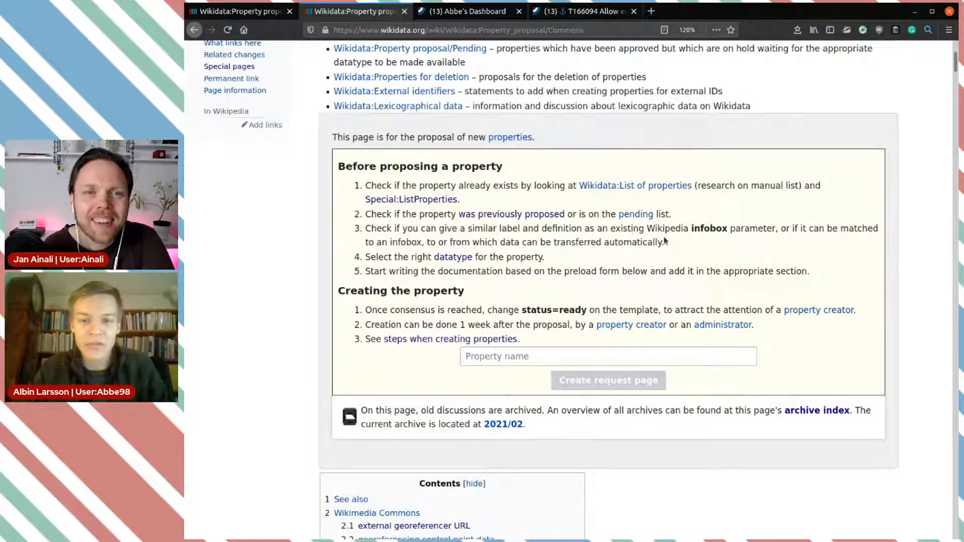
left_click_drag(606, 230, 741, 230)
left_click(765, 247)
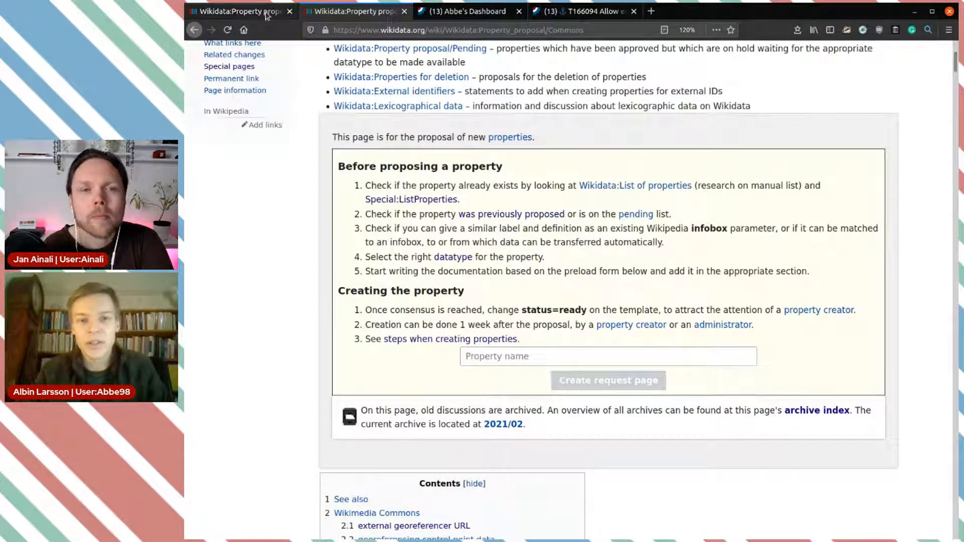
Check the data type in the text alt proposal, then return to the property request form on the Commons proposal page.
left_click(348, 12)
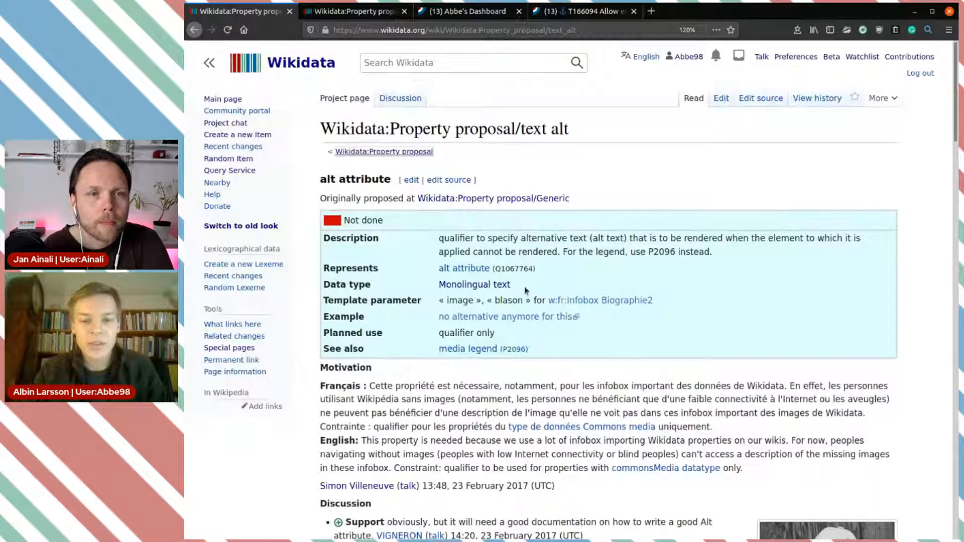
left_click_drag(525, 291, 432, 288)
left_click(431, 288)
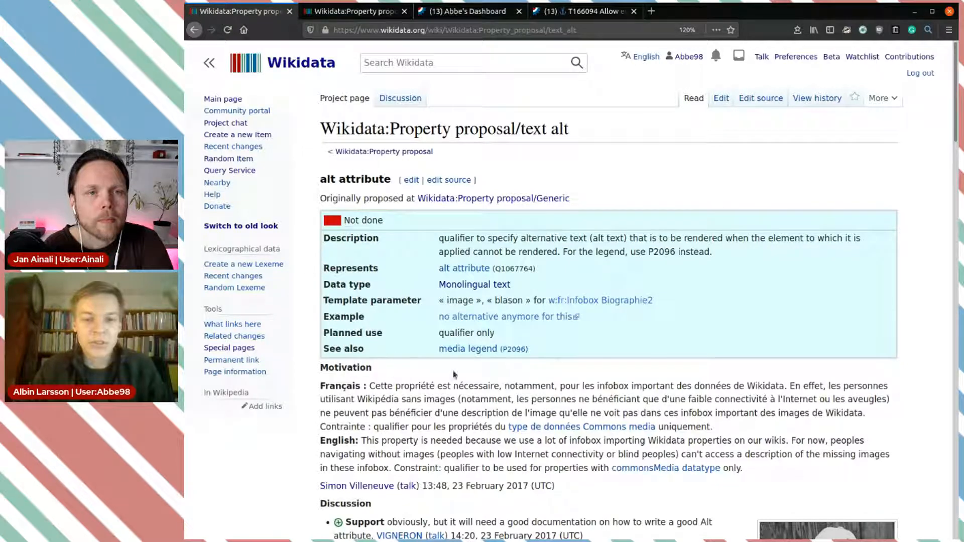
left_click(408, 15)
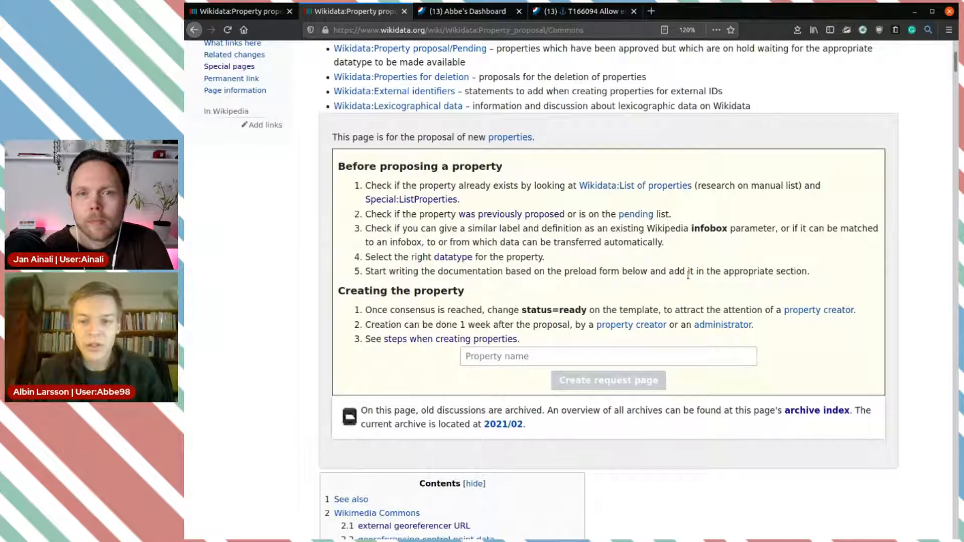
scroll(688, 275, "down", 2)
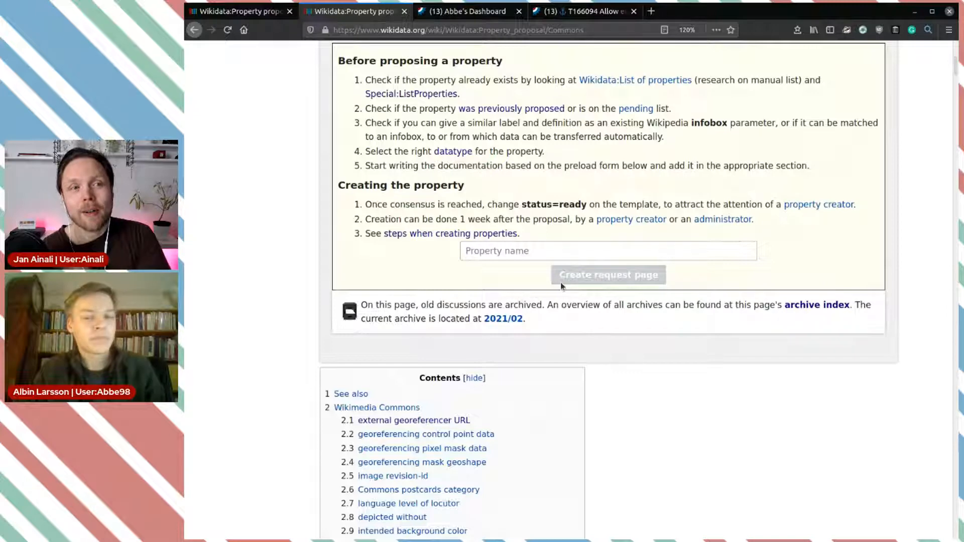
Revisit the text alt proposal, then return to the Commons proposal page and activate the property name field.
scroll(561, 282, "up", 3)
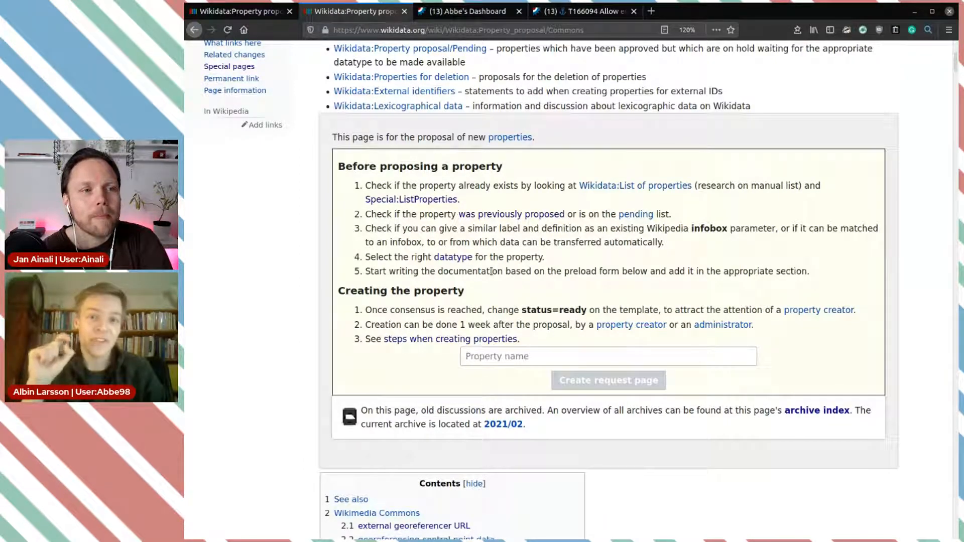
left_click(232, 18)
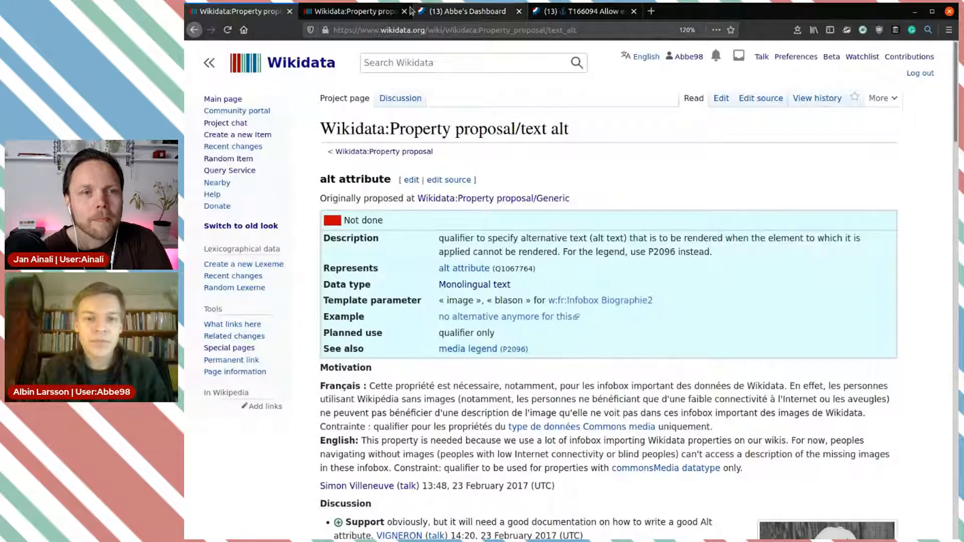
left_click(364, 17)
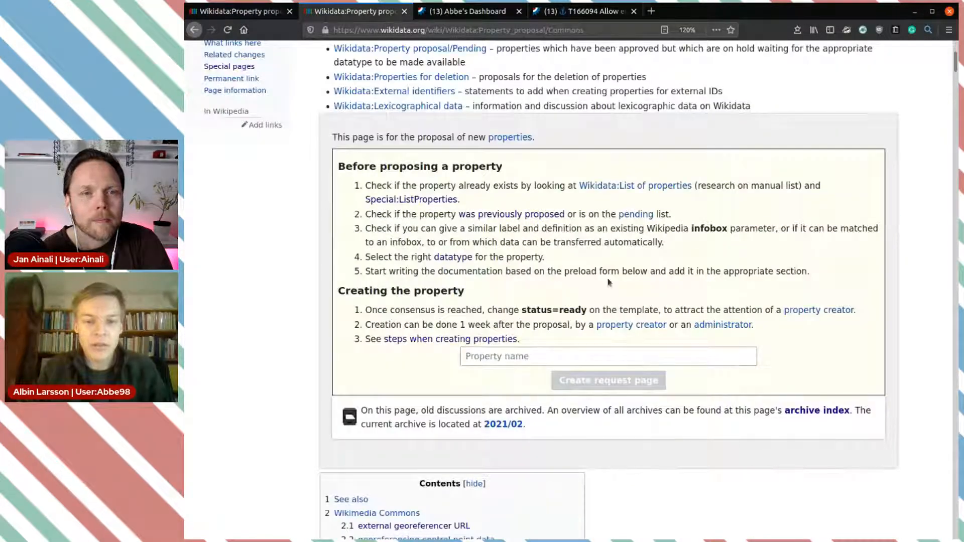
left_click(541, 357)
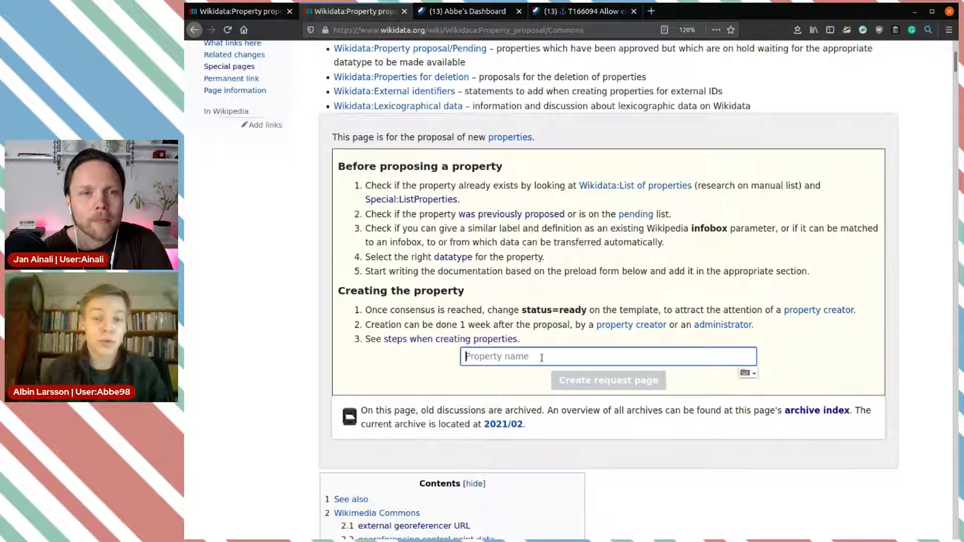
Compare the page title "text alt" with the heading "alt attribute" on the old proposal as naming options for the new property.
left_click(236, 14)
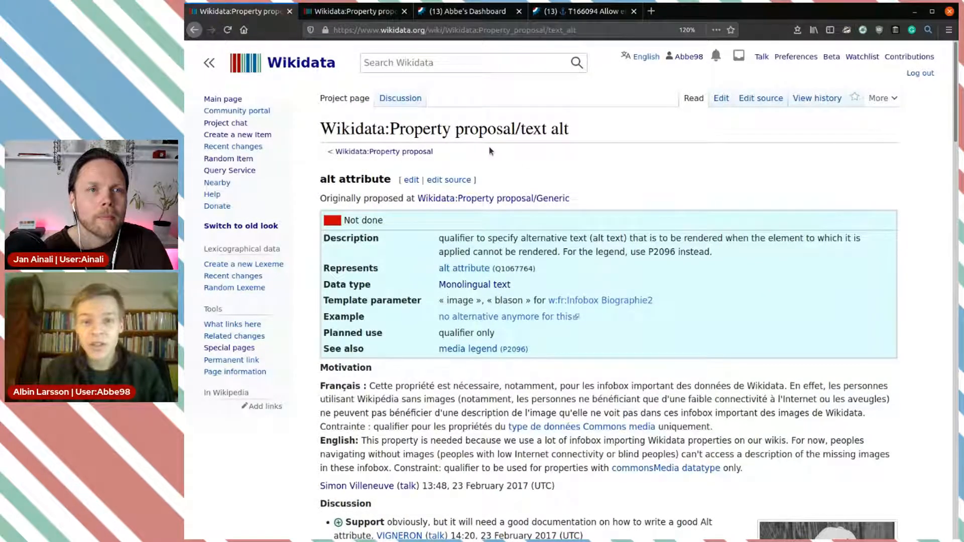
left_click_drag(579, 135, 519, 132)
left_click_drag(391, 180, 360, 180)
left_click(308, 189)
left_click_drag(569, 134, 522, 132)
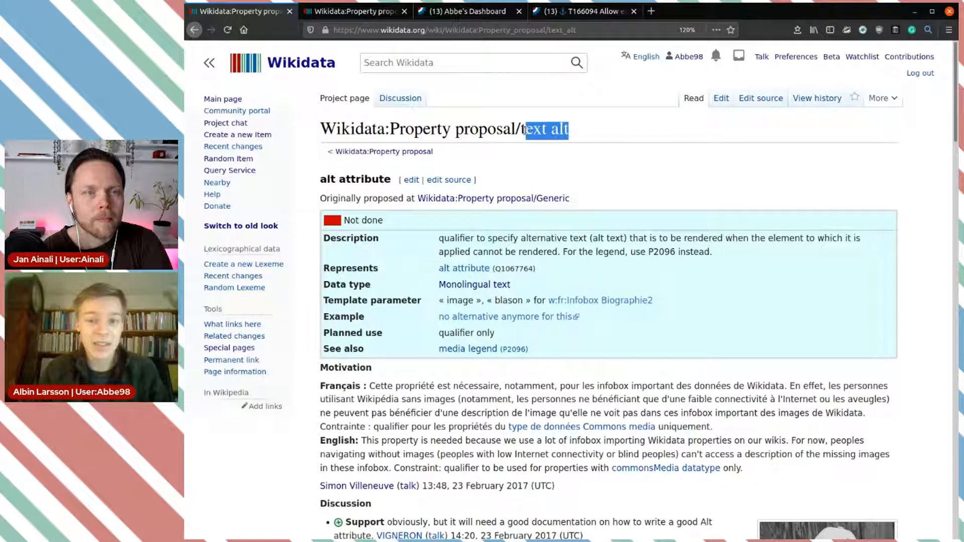
left_click(597, 144)
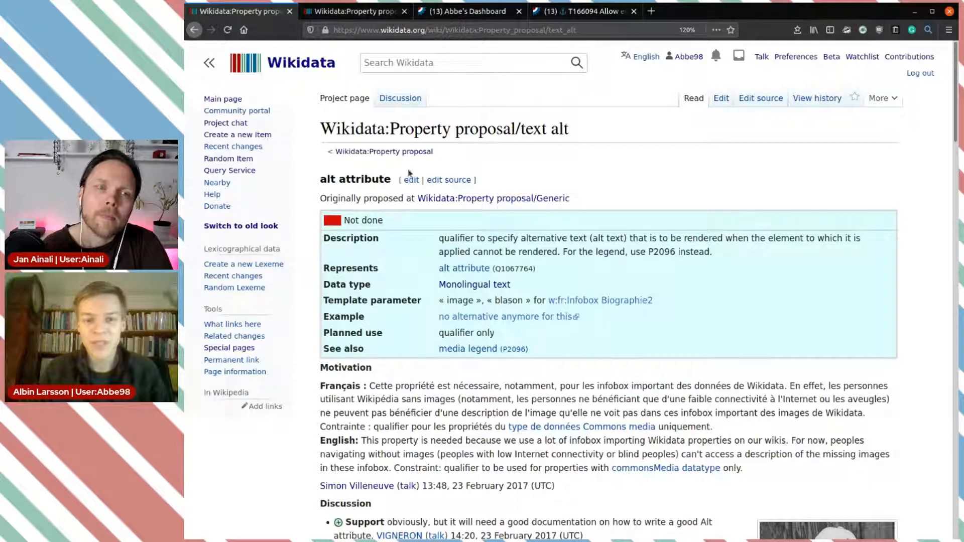
left_click_drag(391, 179, 320, 179)
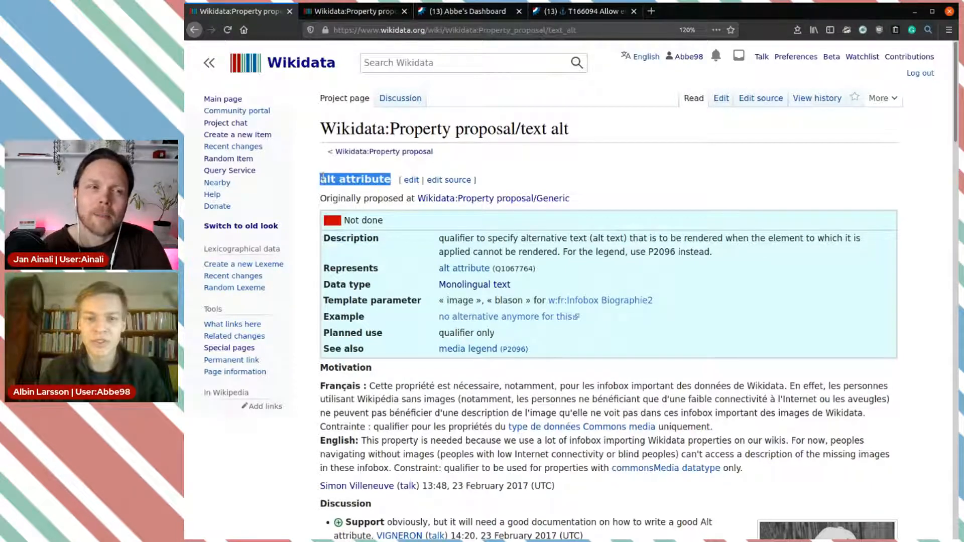
left_click(604, 181)
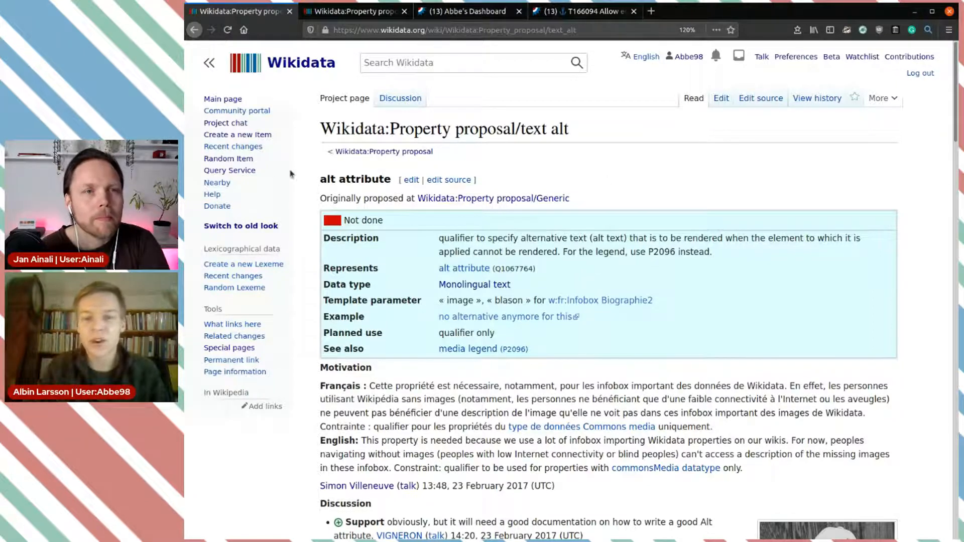
left_click_drag(319, 181, 391, 179)
left_click(395, 183)
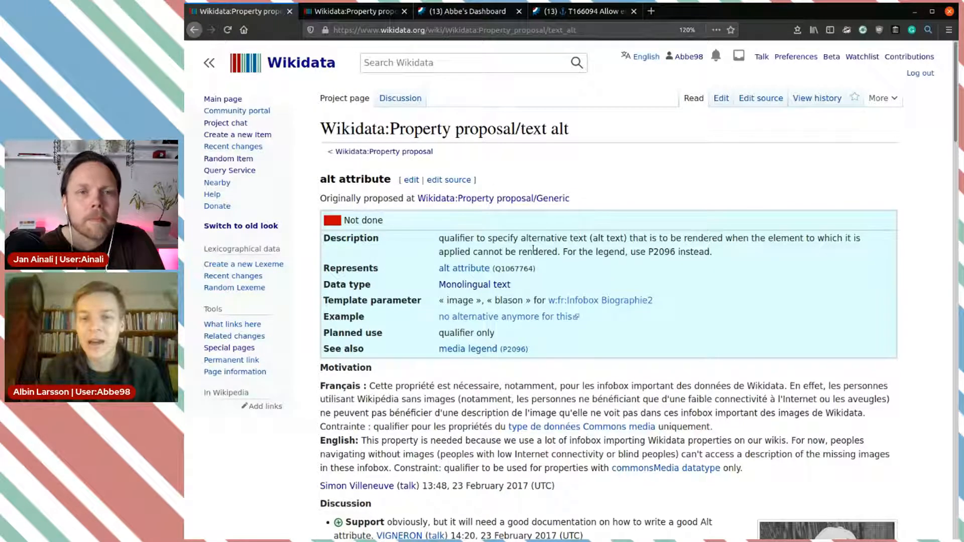
Create a Commons property request page named "alt text" and dismiss the editor notices.
left_click(365, 15)
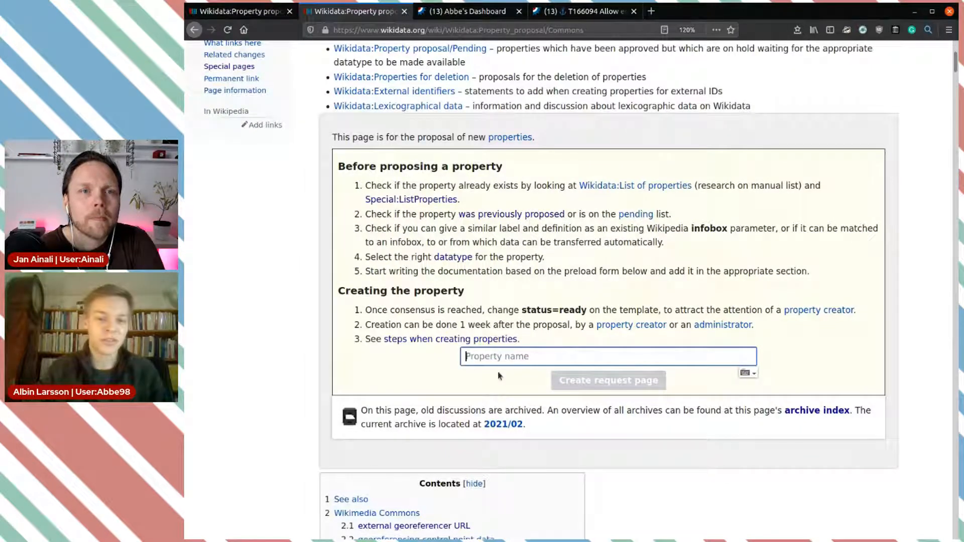
type("alt text")
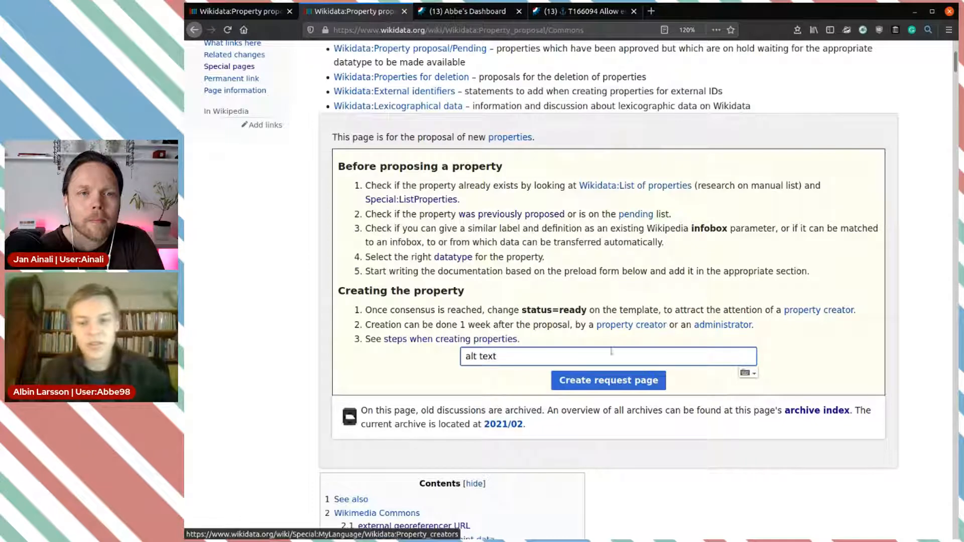
left_click(625, 386)
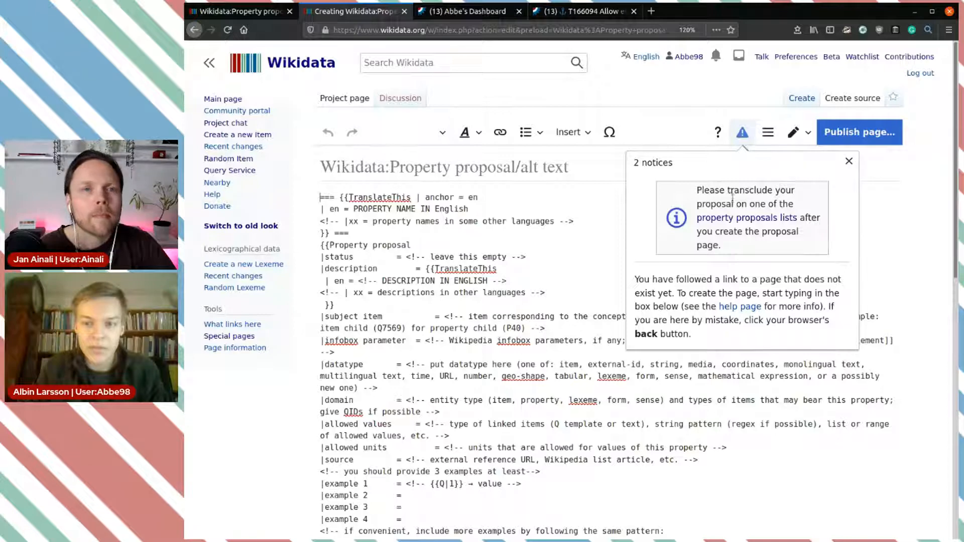
left_click(849, 161)
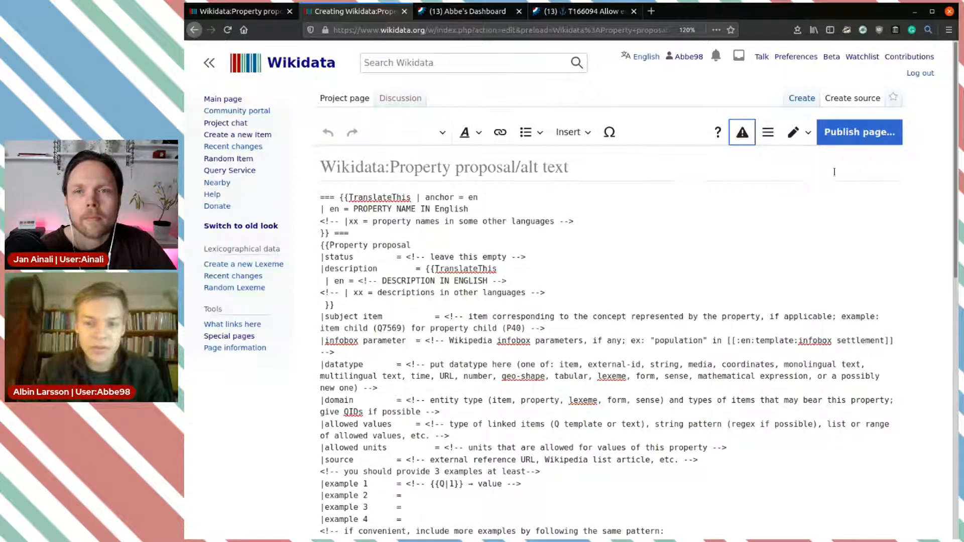
Replace the English property name placeholder in the proposal template with "alt text".
left_click(517, 243)
scroll(457, 207, "down", 2)
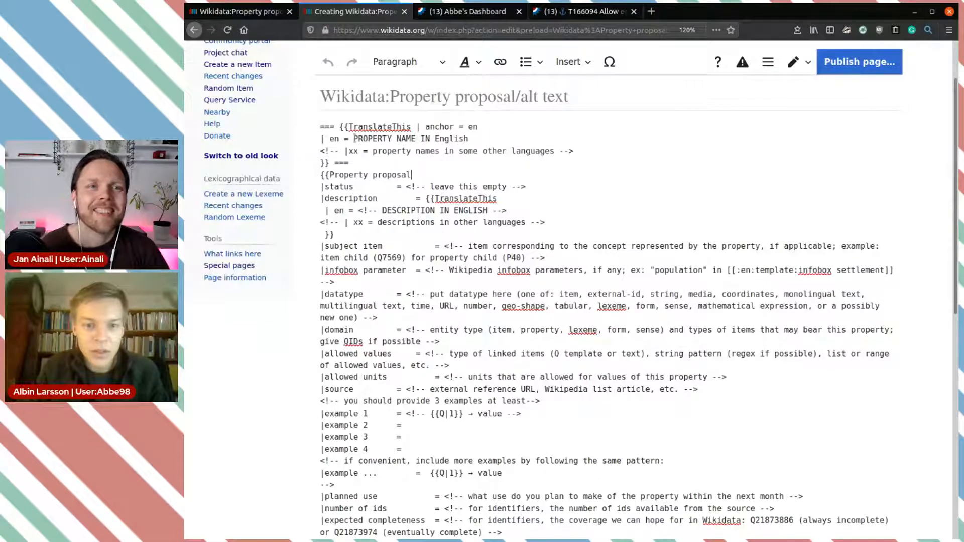
left_click_drag(353, 138, 467, 140)
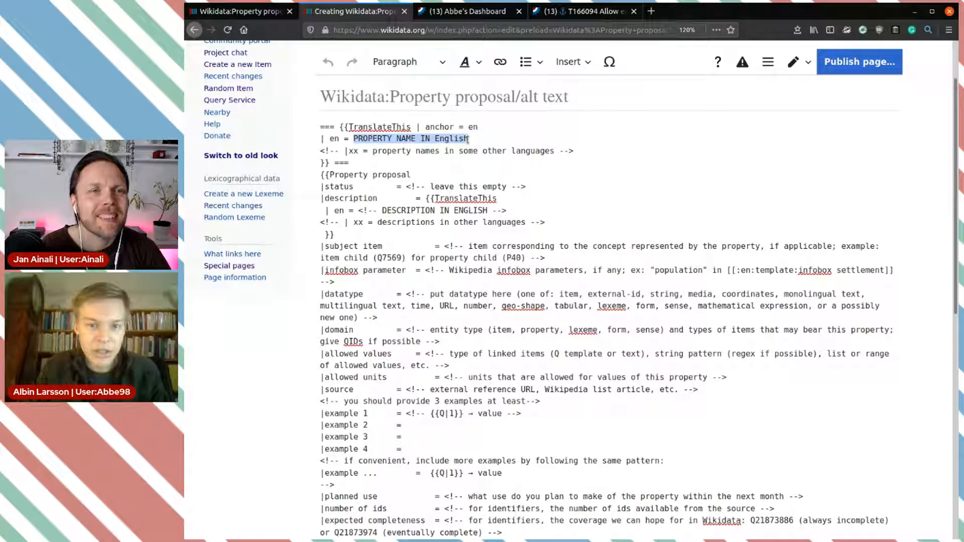
type("alt text")
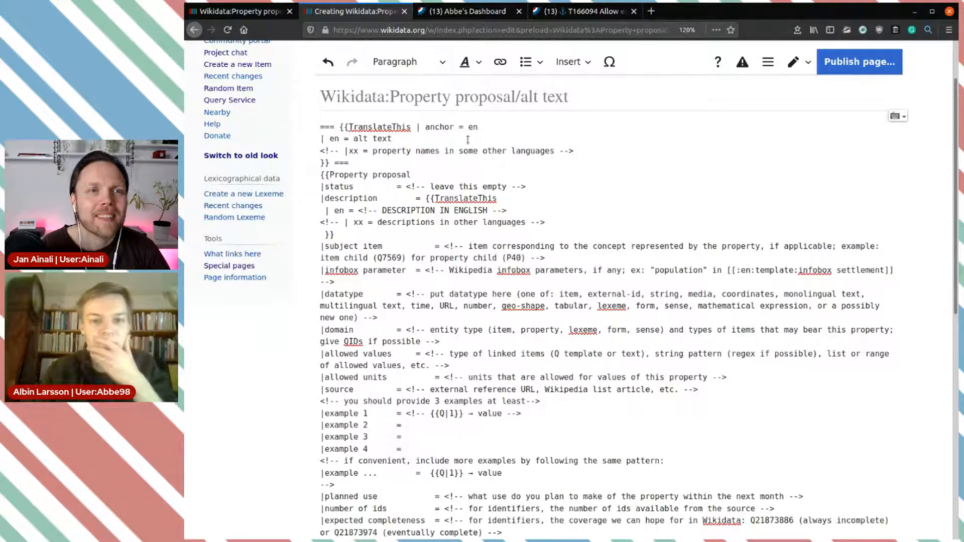
left_click(517, 186)
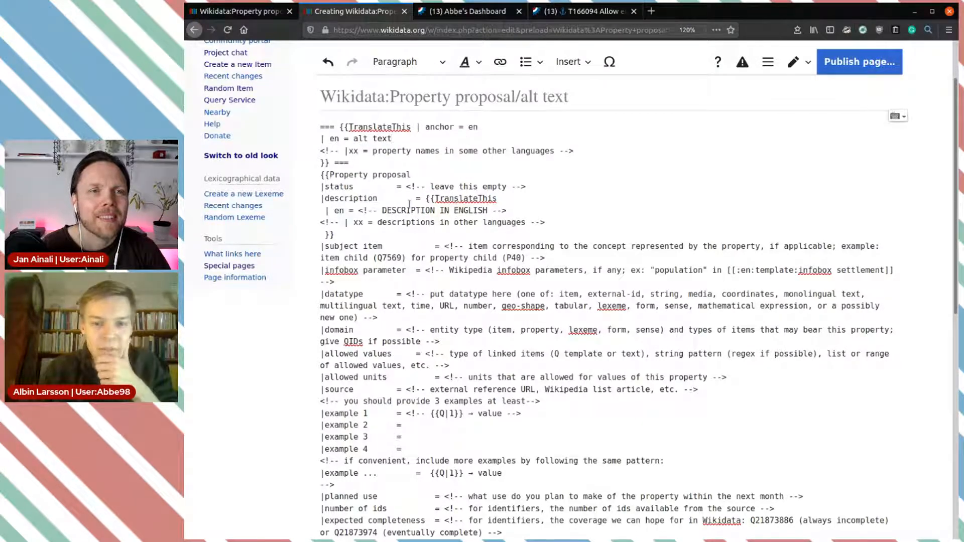
Check the description wording in the old text alt proposal, then return to the new proposal draft.
scroll(410, 179, "down", 2)
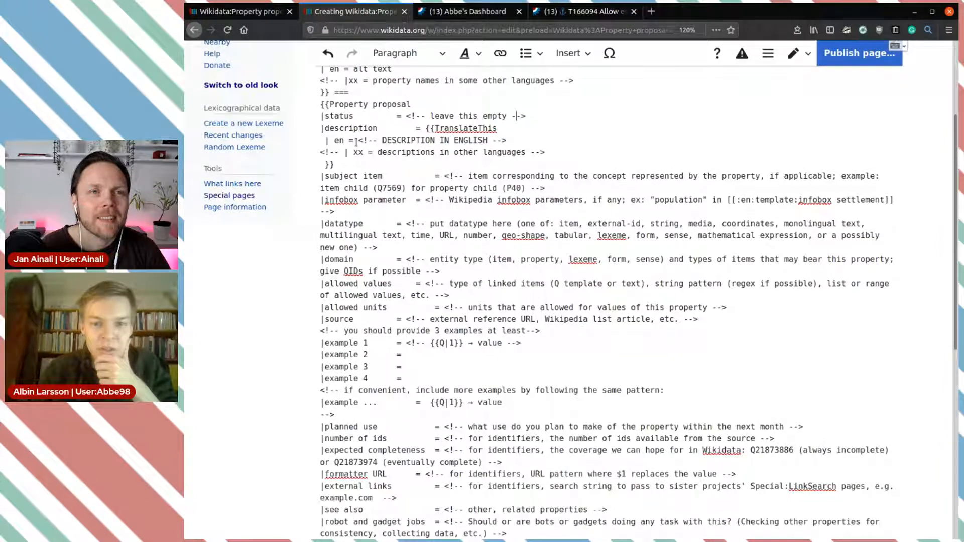
left_click(246, 14)
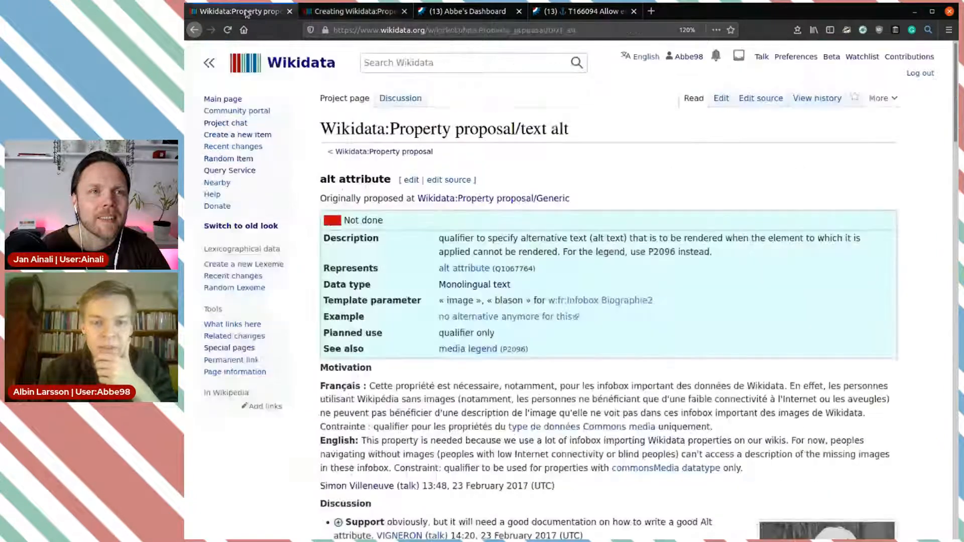
scroll(610, 360, "down", 2)
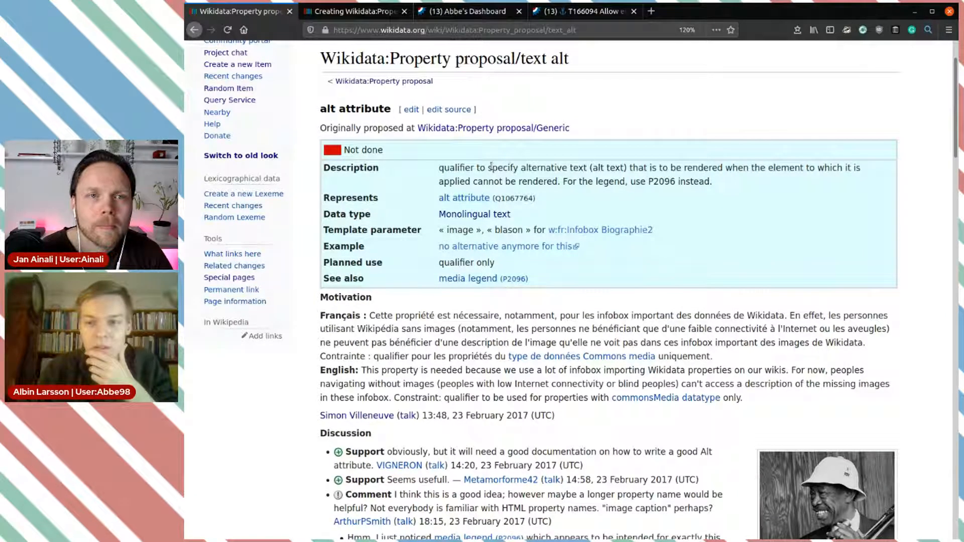
left_click_drag(489, 167, 554, 180)
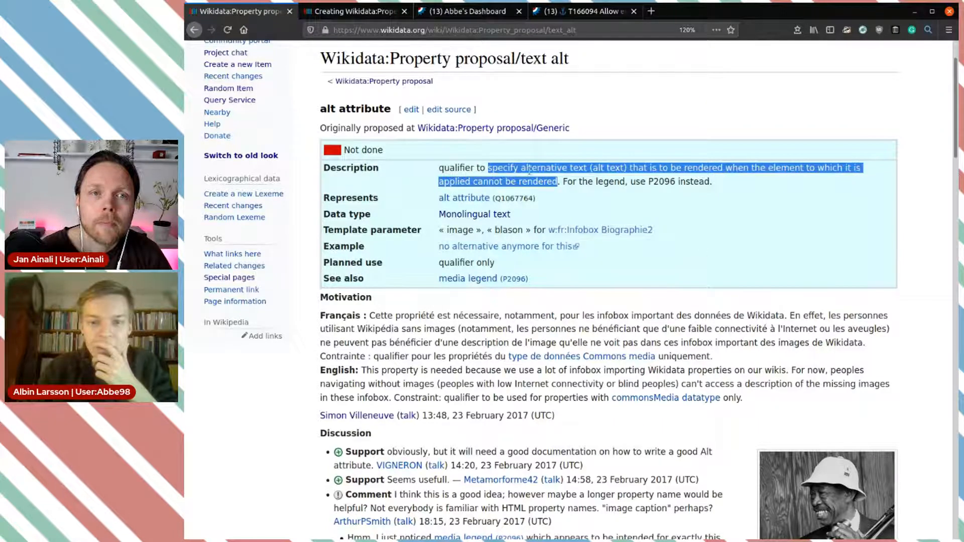
left_click(492, 168)
key("ctrl+Tab")
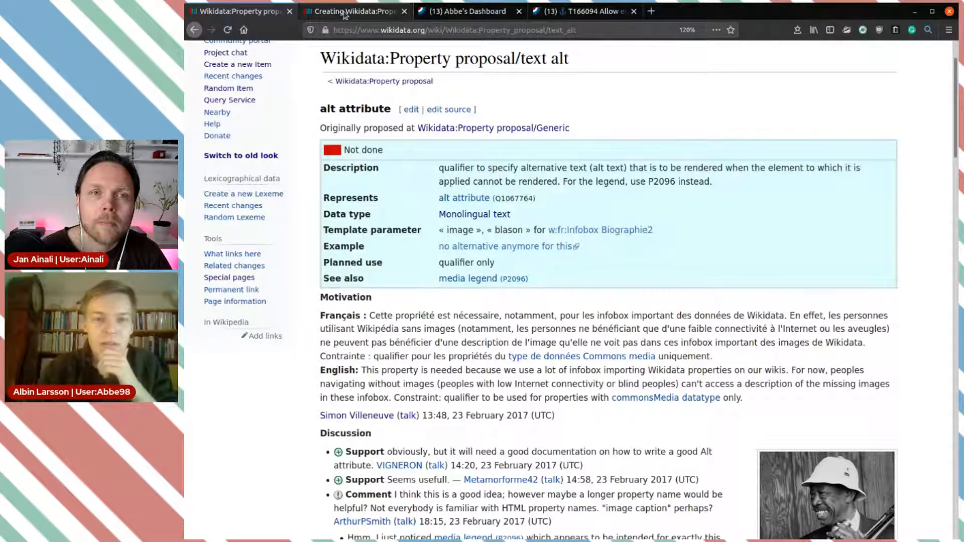
Replace the English description placeholder with "alternative text used when an image can't be rendered or when a user can't see".
left_click_drag(525, 138, 359, 138)
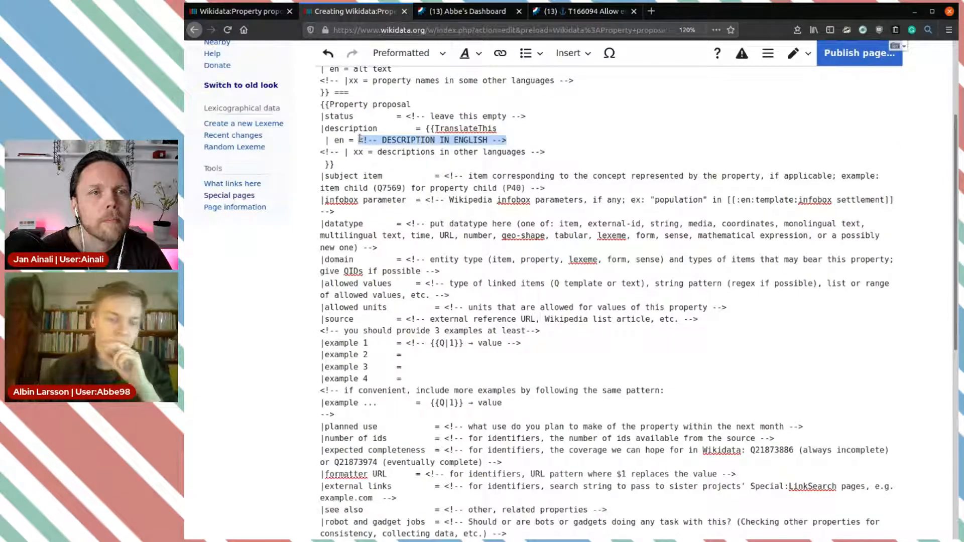
type("alternative text")
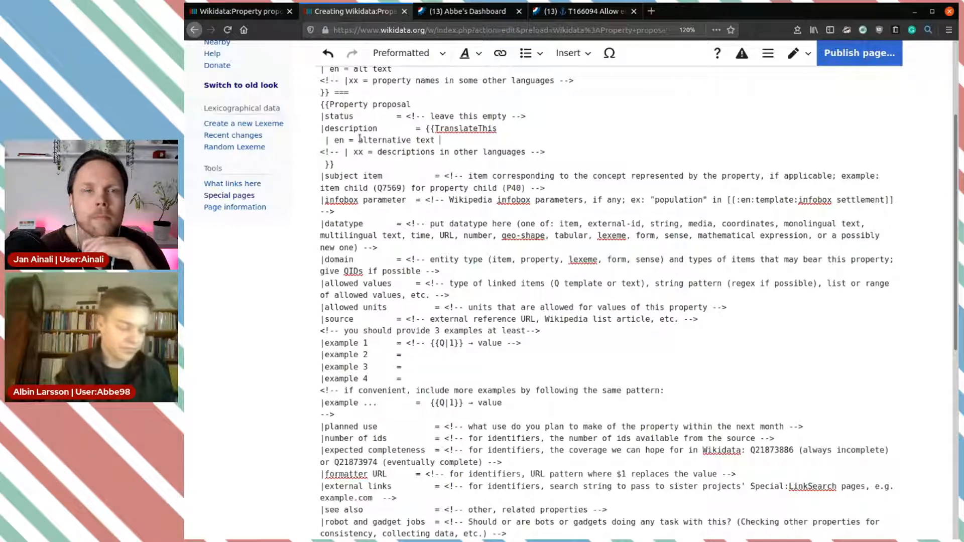
type("u")
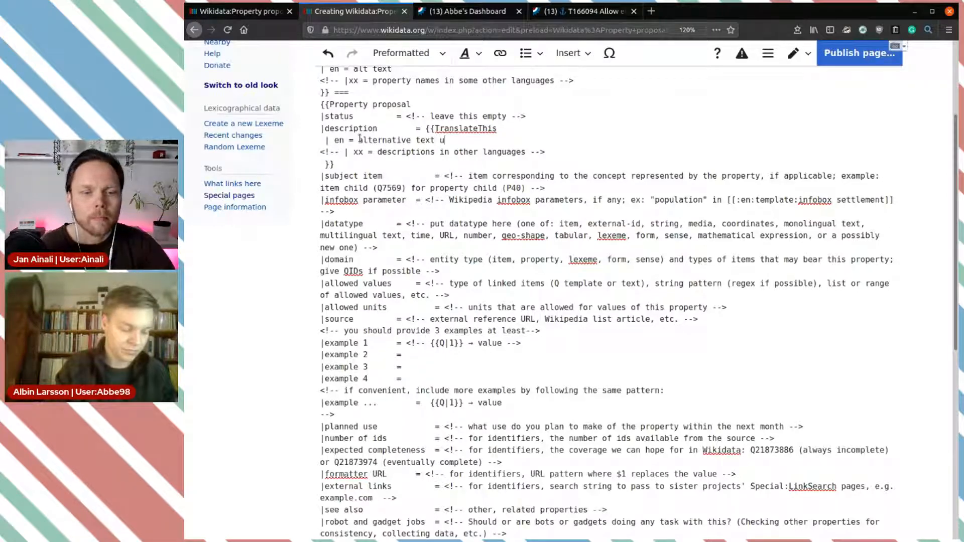
type("sed when")
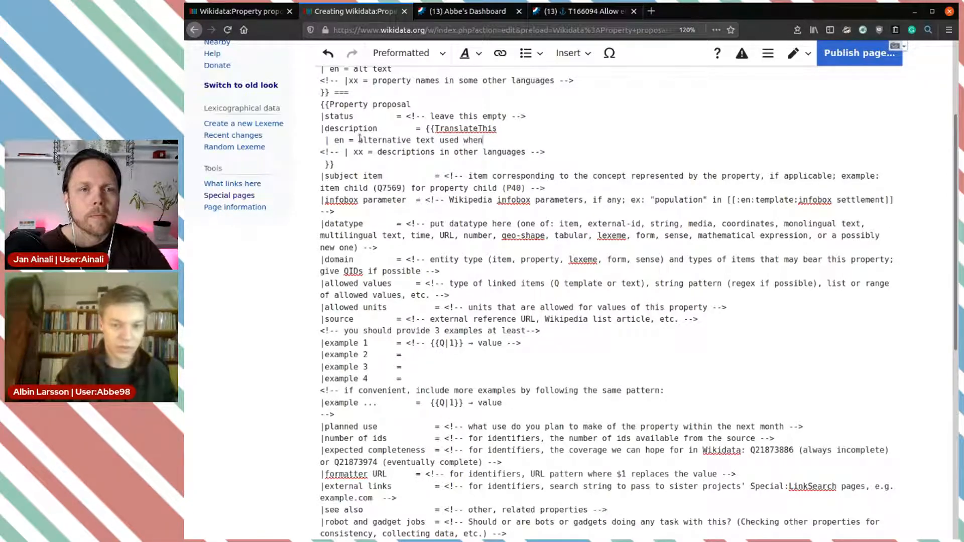
type(" image")
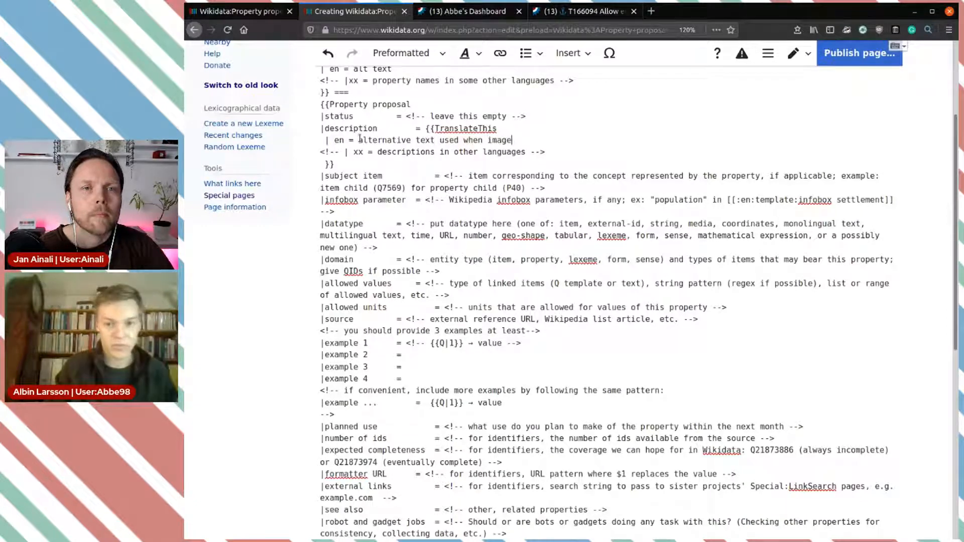
key("BackSpace")
key("BackSpace")
key("BackSpace")
key("BackSpace")
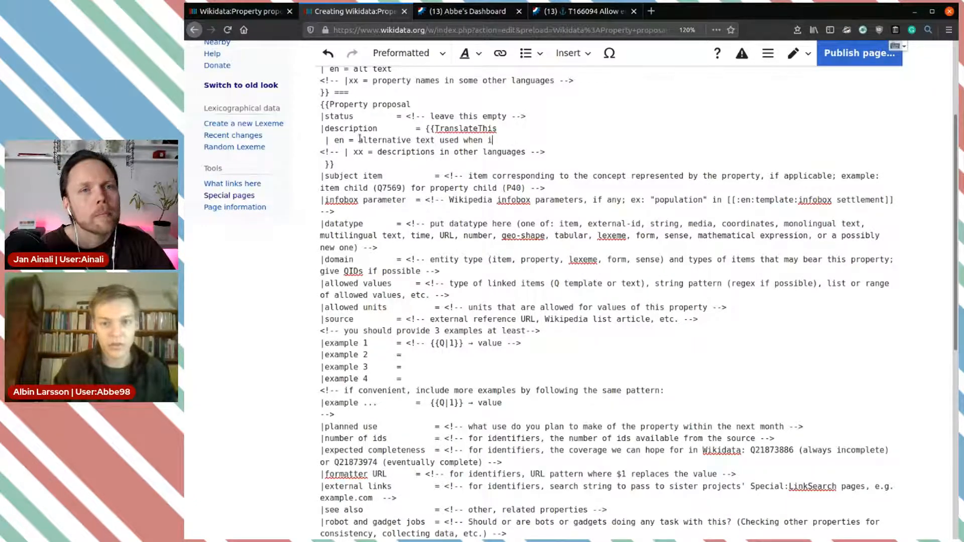
type("an image can't be")
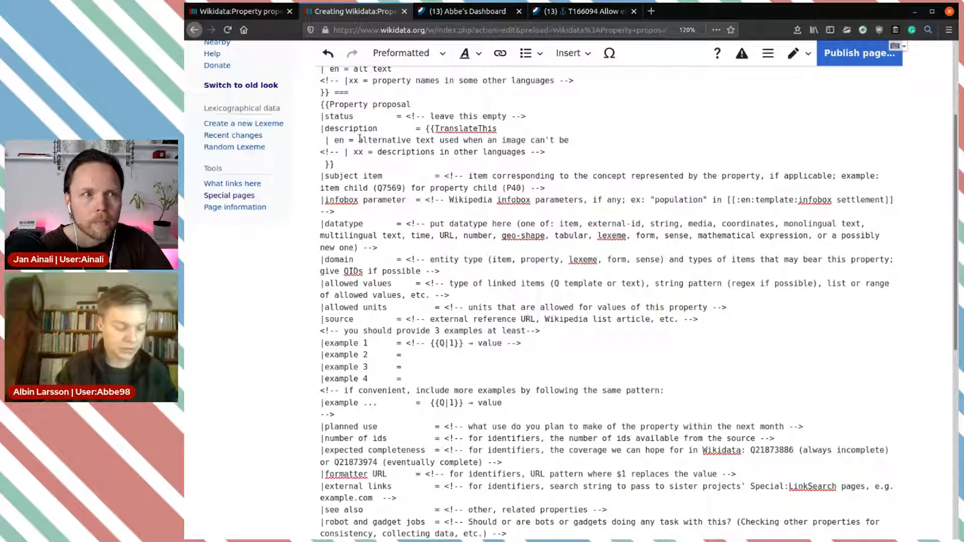
type(" rendered or whe")
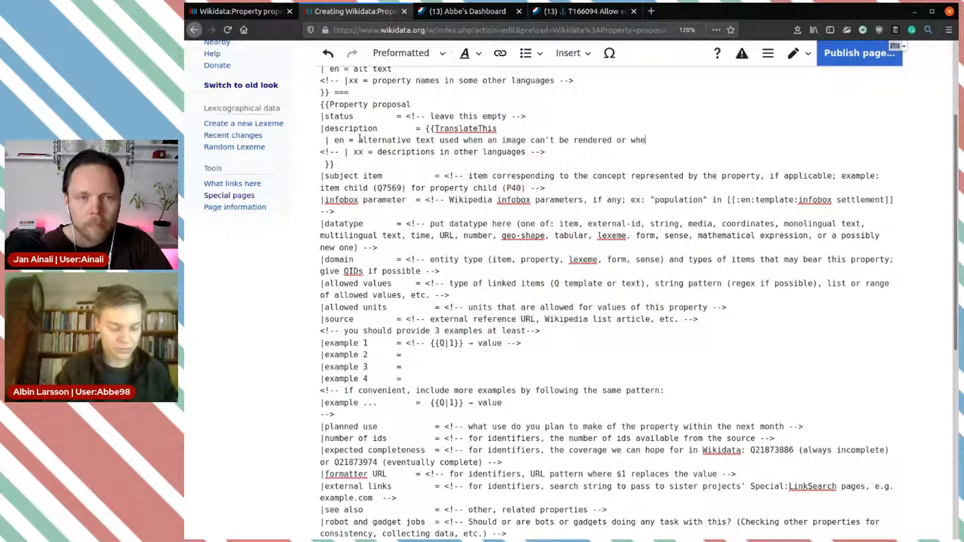
type("n a user")
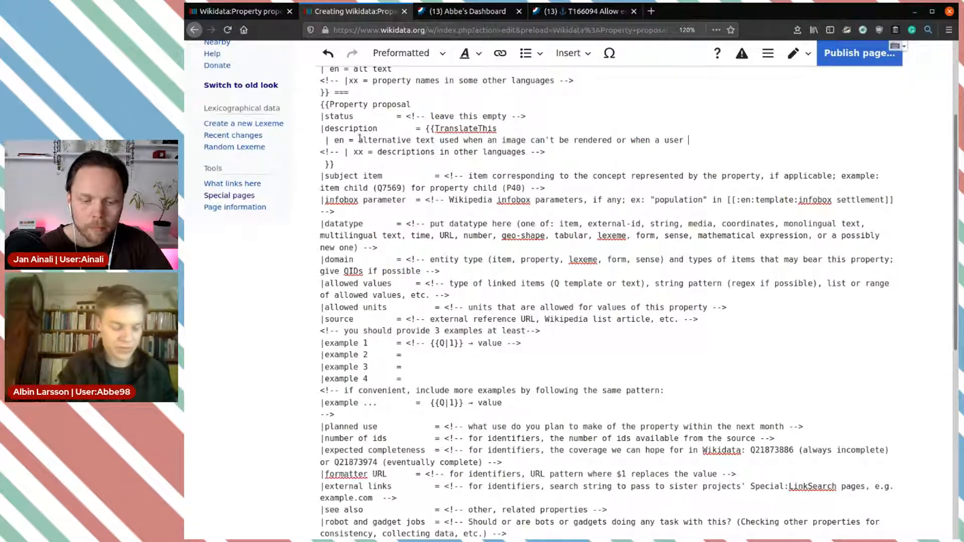
type(" can't")
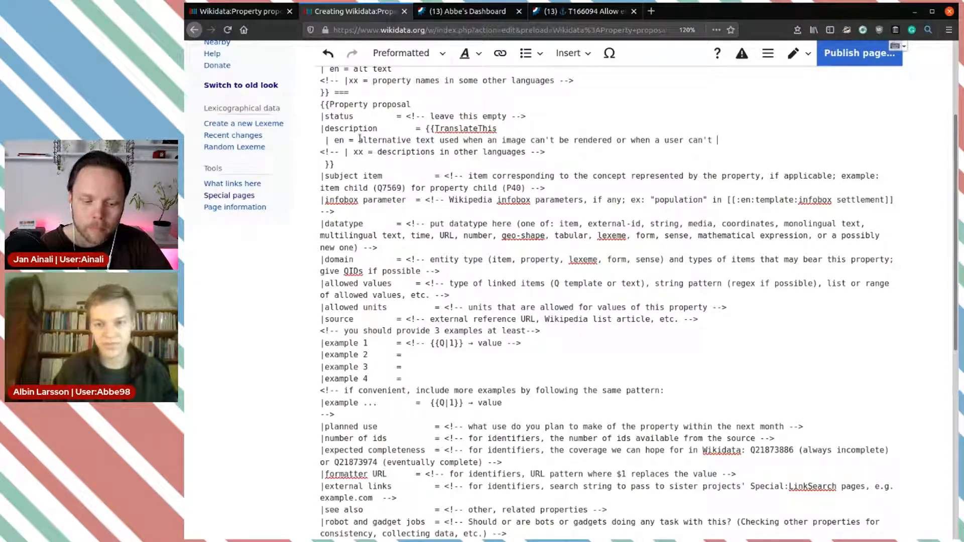
type(" see")
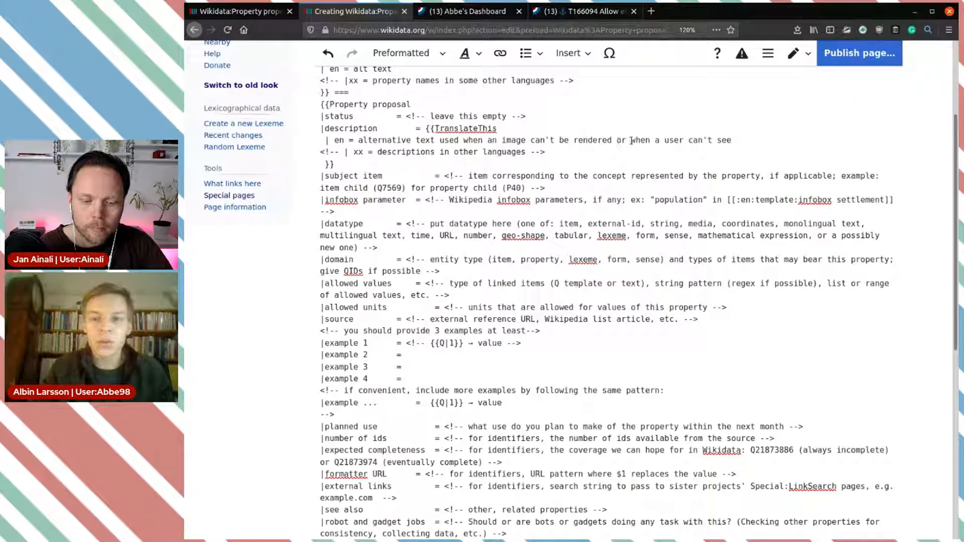
Replace the description's closing phrase "when a user can't see" with "when accessed".
left_click_drag(631, 141, 734, 141)
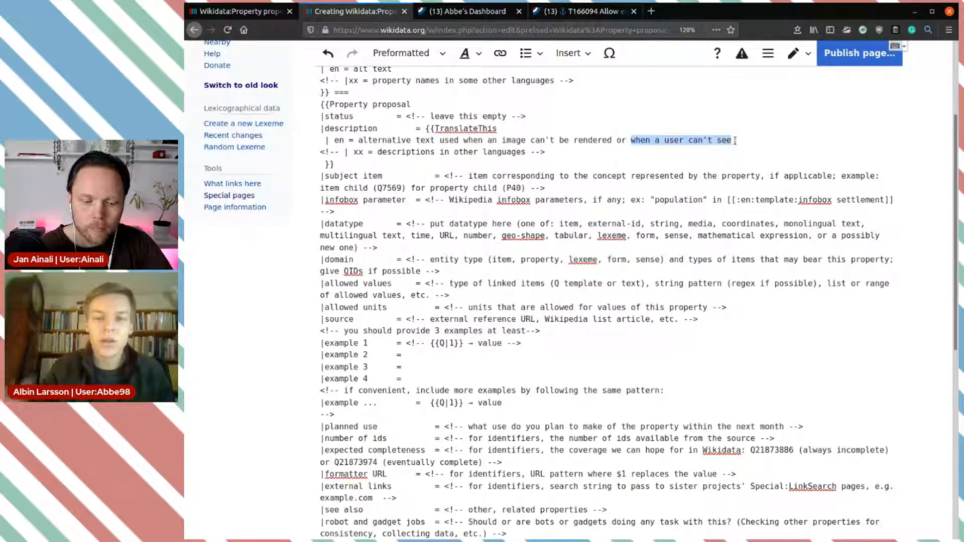
key("BackSpace")
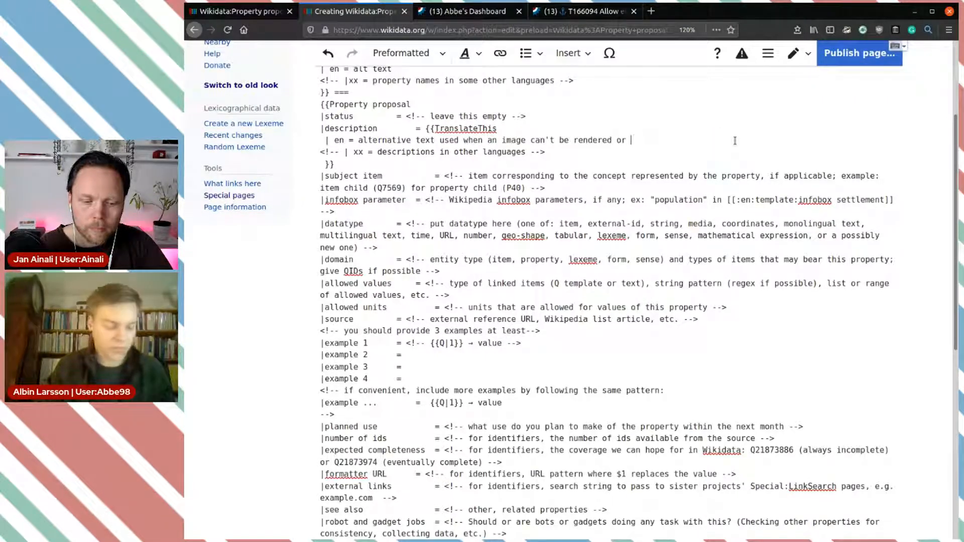
type("when ")
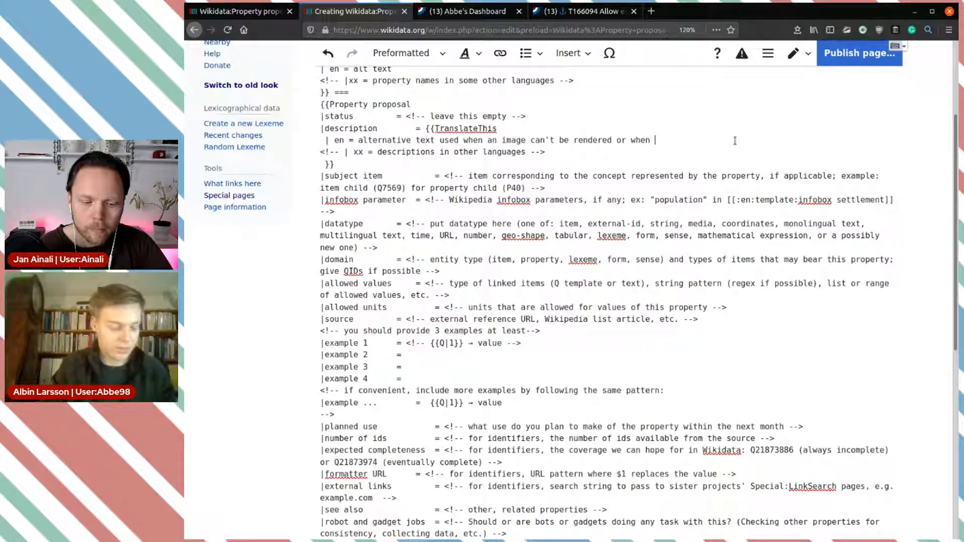
type("assecced")
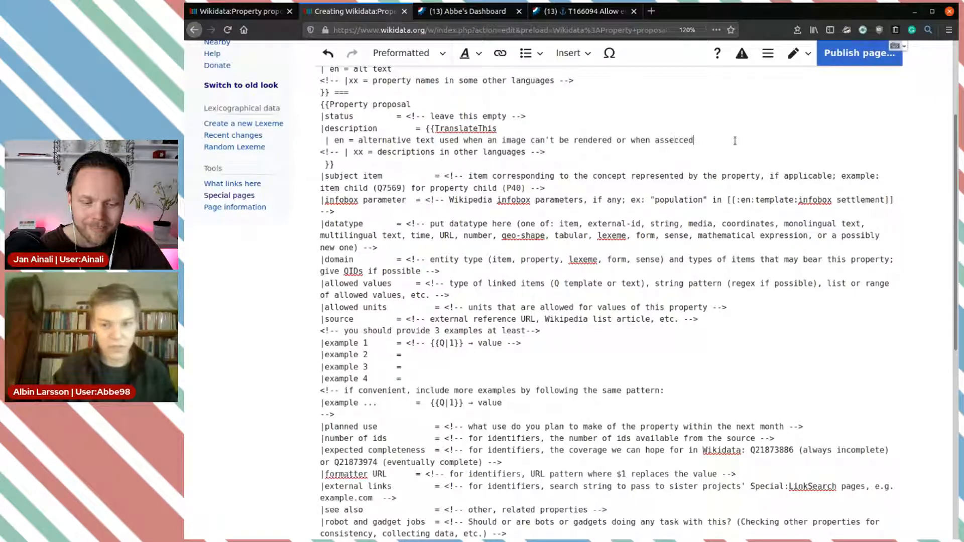
left_click(679, 141)
key("BackSpace")
key("Delete")
type("ss")
left_click(732, 143)
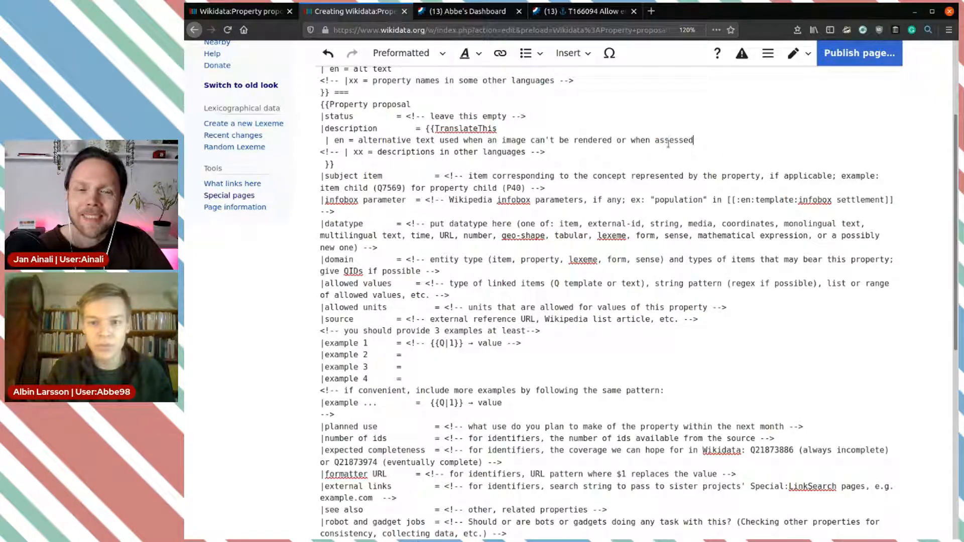
left_click(669, 140)
key("BackSpace")
key("BackSpace")
type("cc")
left_click(711, 140)
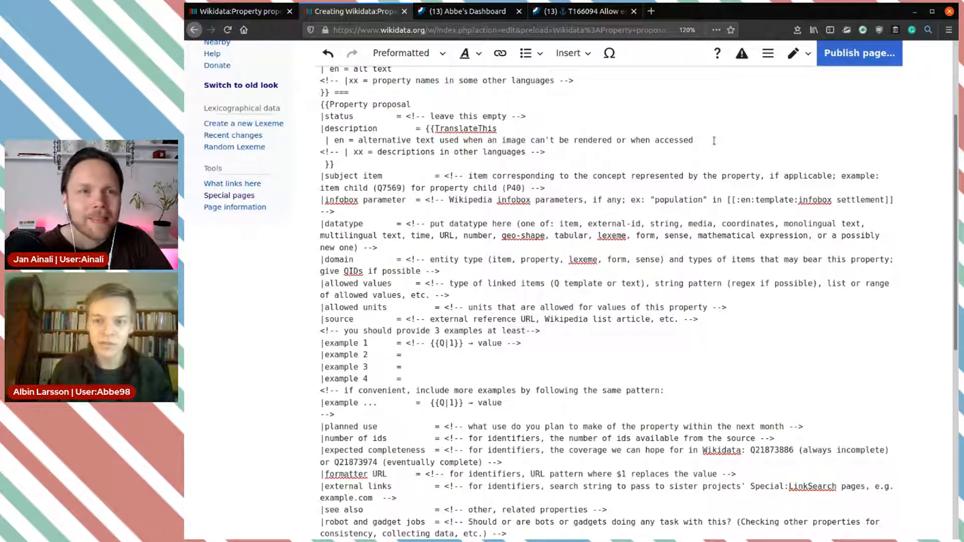
type("for ass")
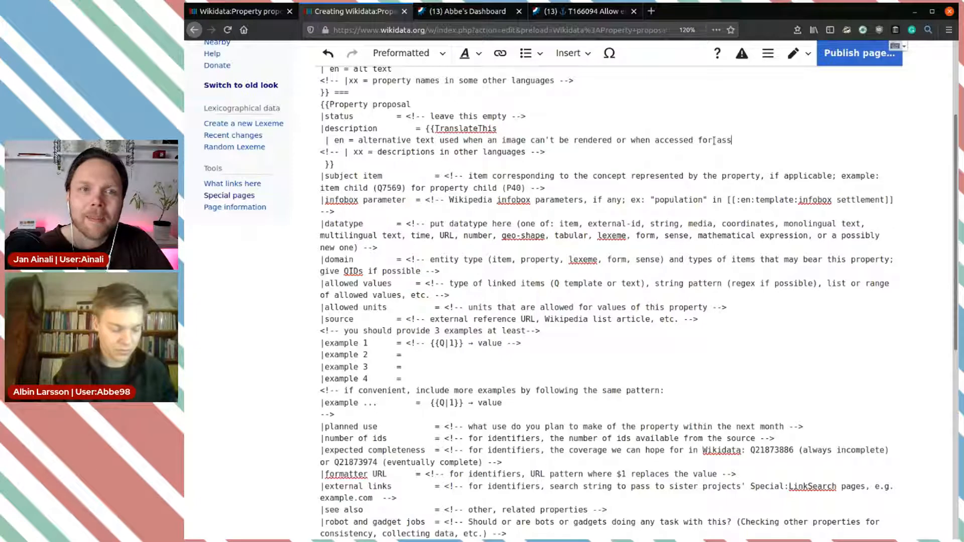
type("esitive")
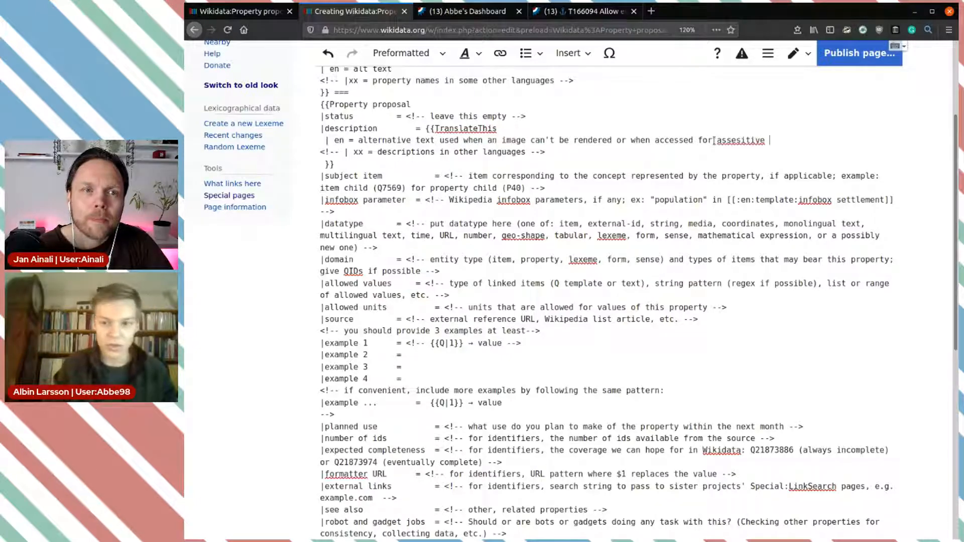
left_click(736, 140)
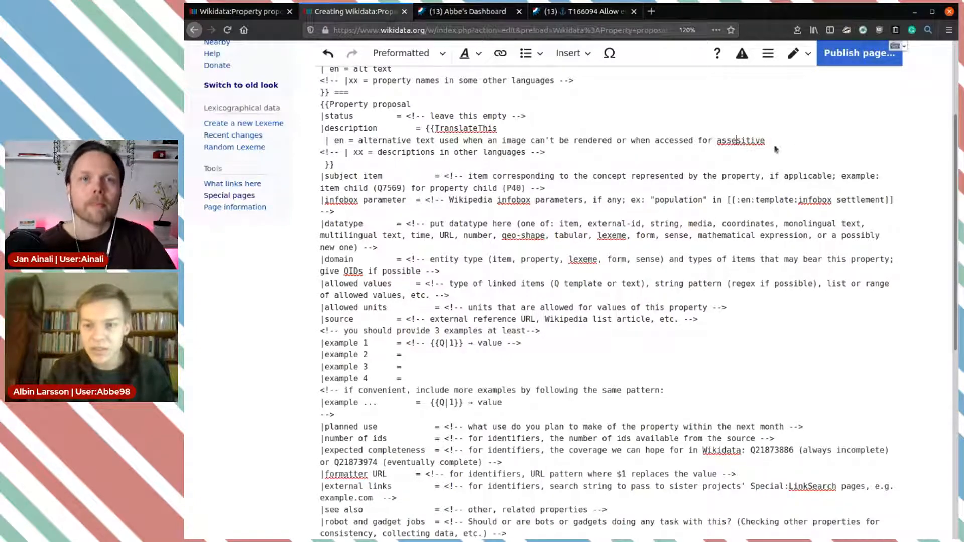
double_click(751, 140)
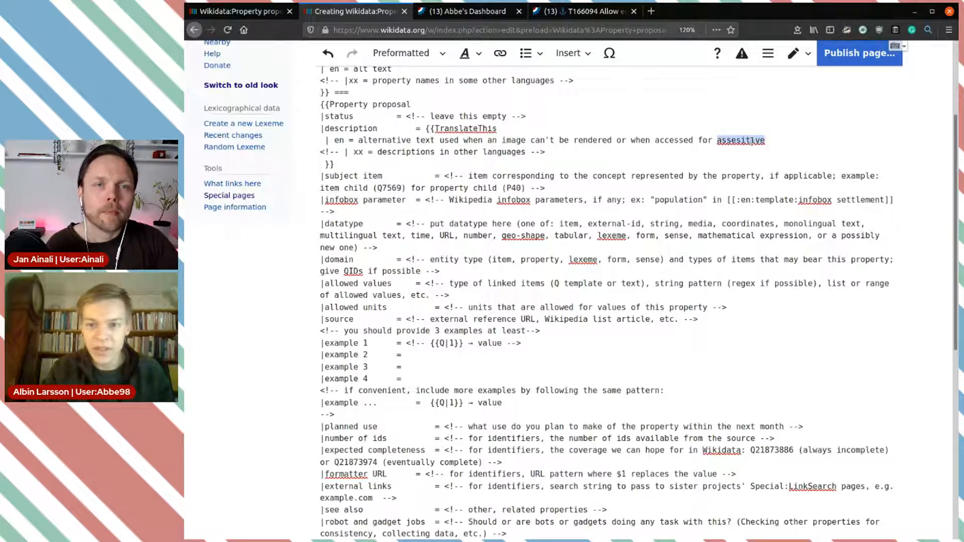
key("BackSpace")
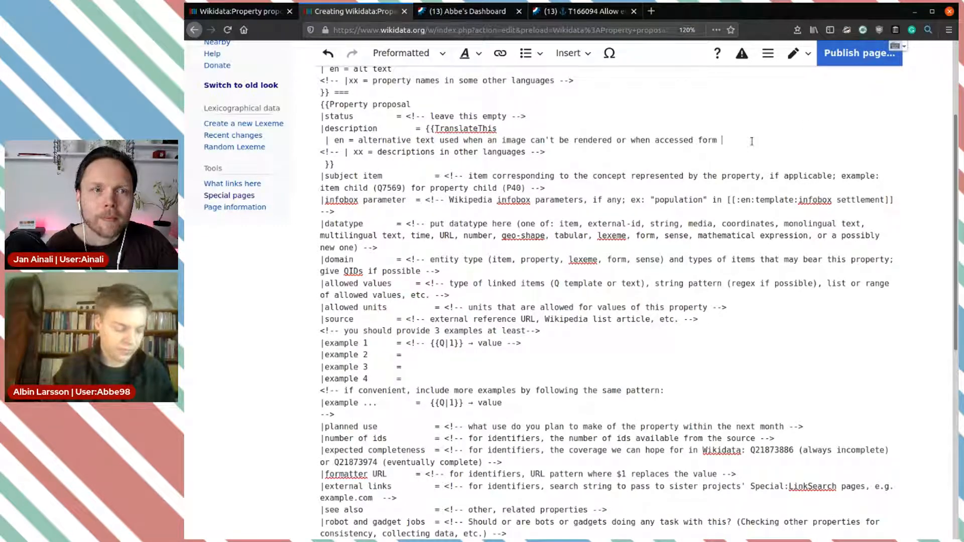
Finish the English description after "when accessed" with "form an accessibility tool such as a screen reader".
type("accessed form accec")
type("ibillity tool")
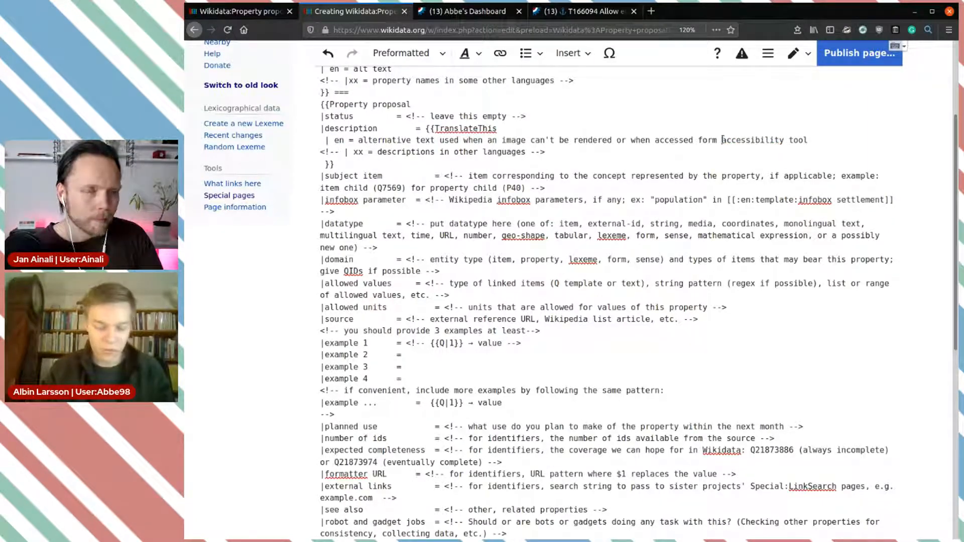
left_click(722, 139)
type("an accessibility tool such as a")
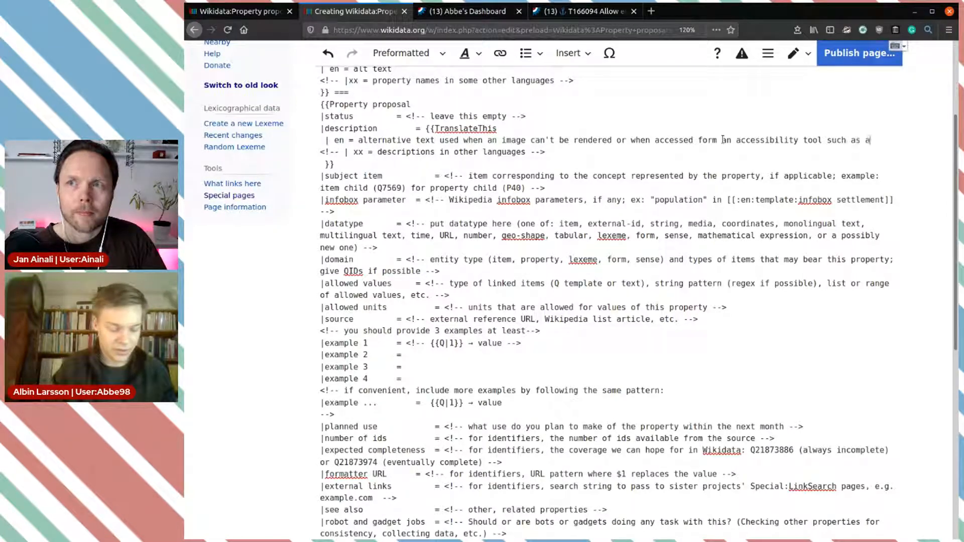
type(" screen reader")
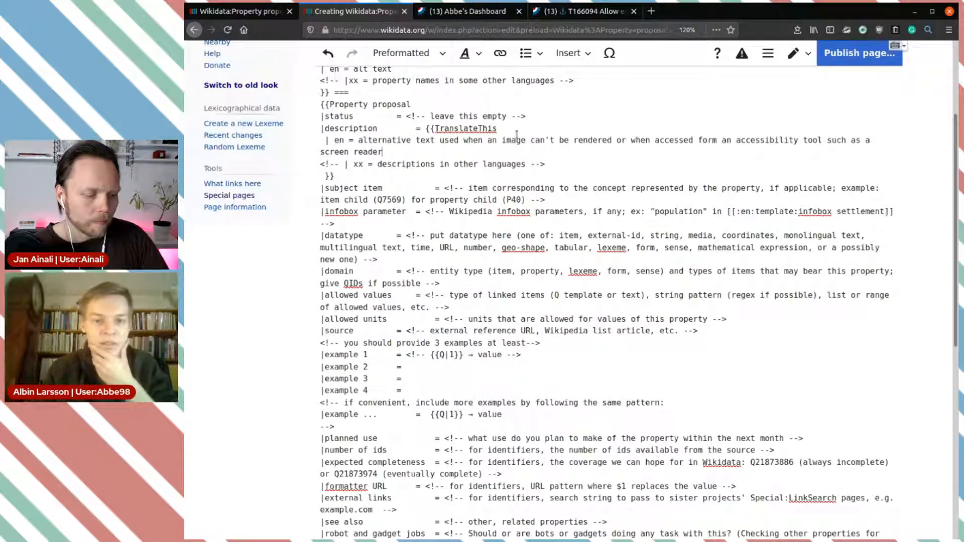
left_click(571, 163)
scroll(571, 163, "down", 1)
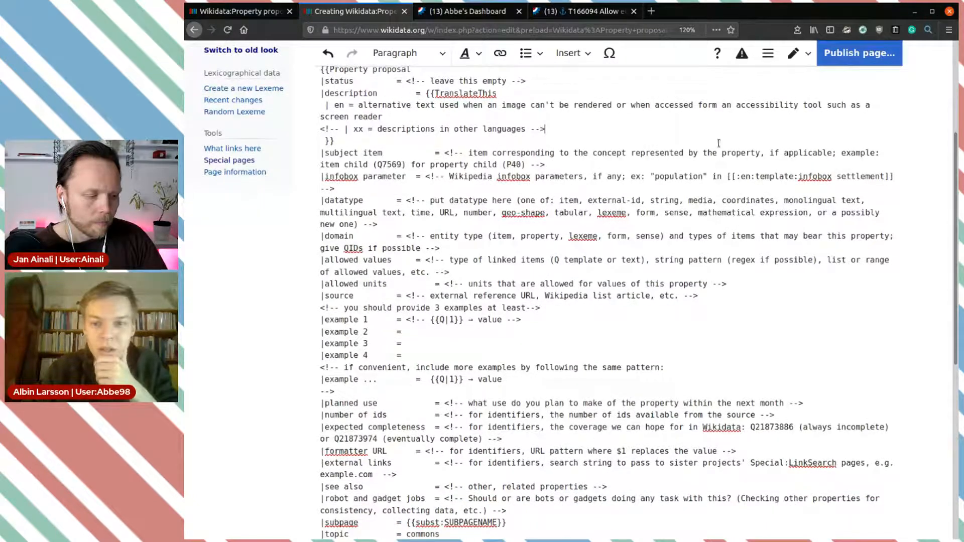
left_click(647, 120)
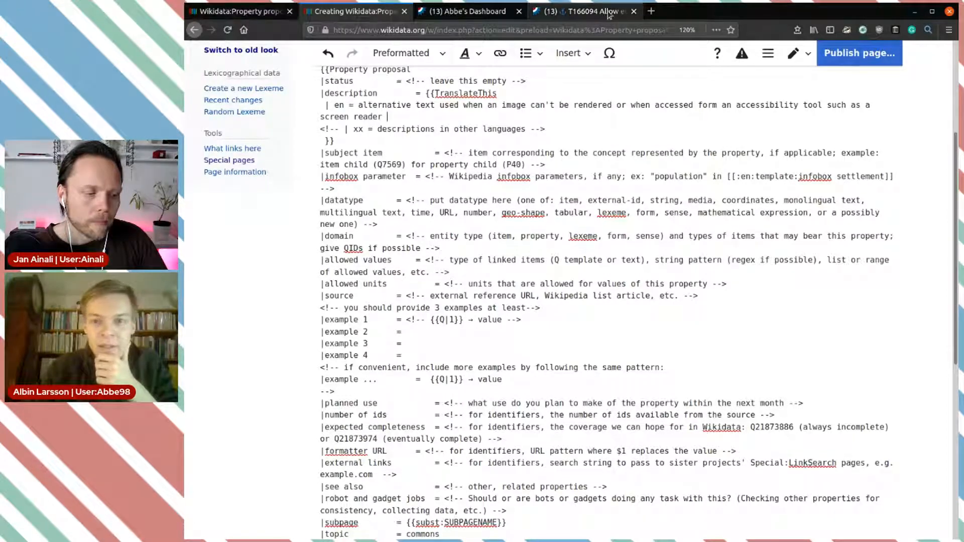
Search Wikidata for "alt text" in a new tab, then open the alt text item and check its aliases.
left_click(651, 11)
type("wd alt t")
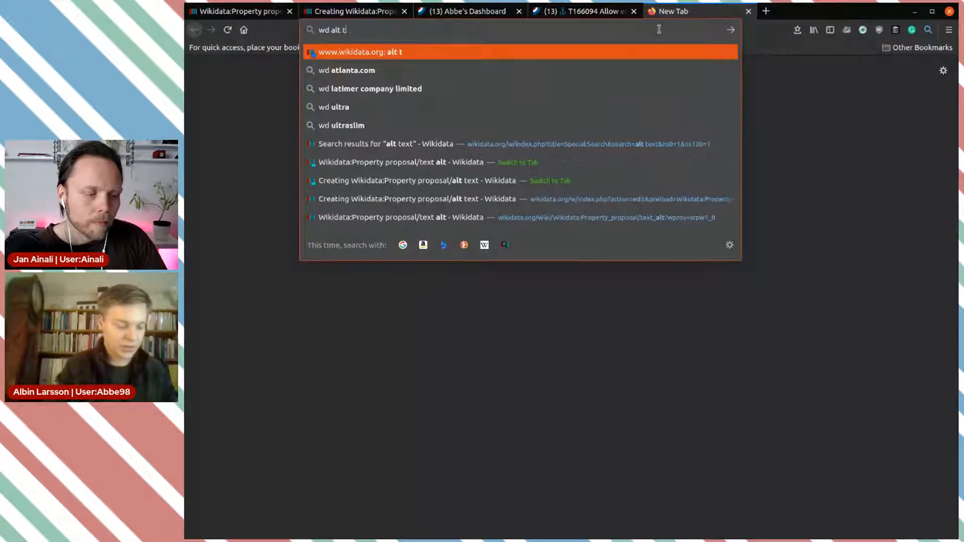
type("ext")
key("Return")
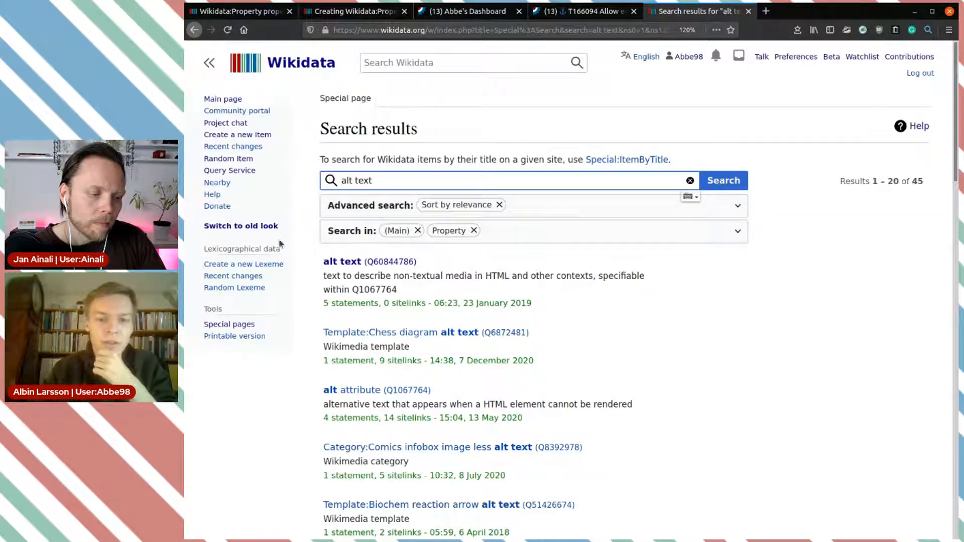
left_click(345, 261)
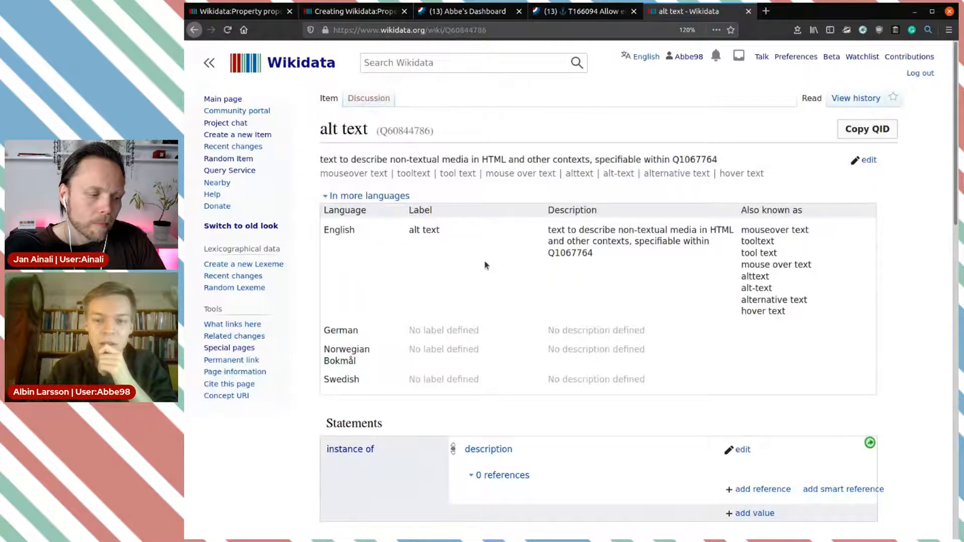
left_click_drag(807, 300, 743, 302)
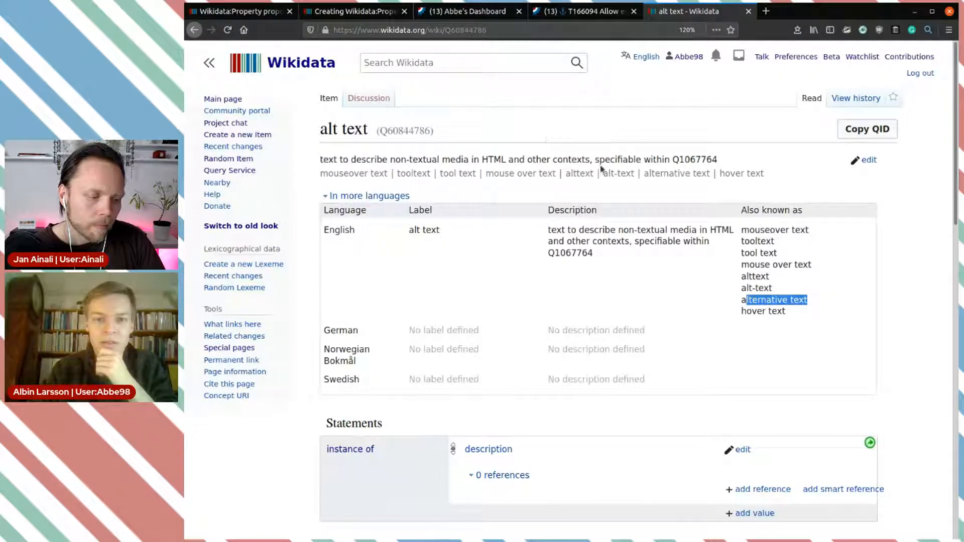
left_click(628, 149)
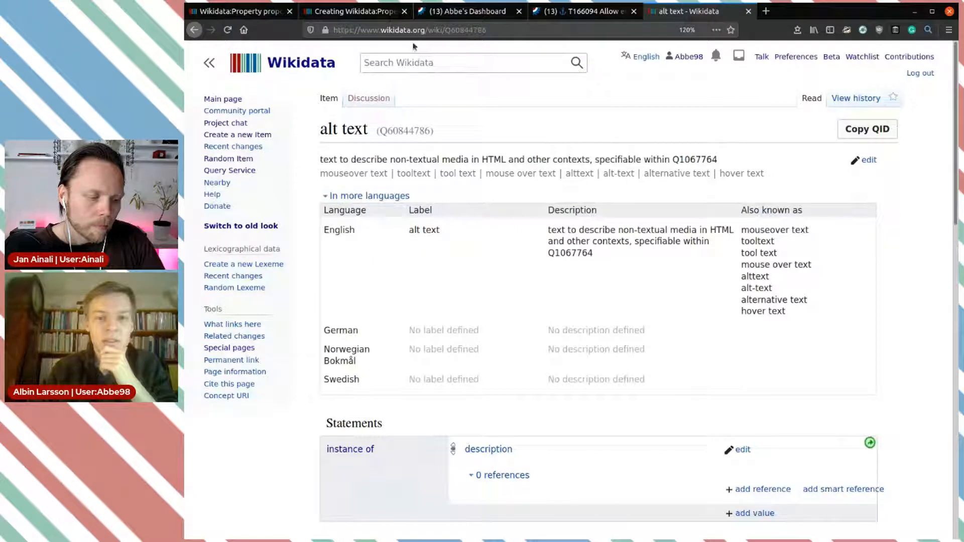
Copy the alt text item's ID, Q60844786, from the page address and return to the proposal draft.
double_click(465, 32)
key("ctrl+c")
key("Escape")
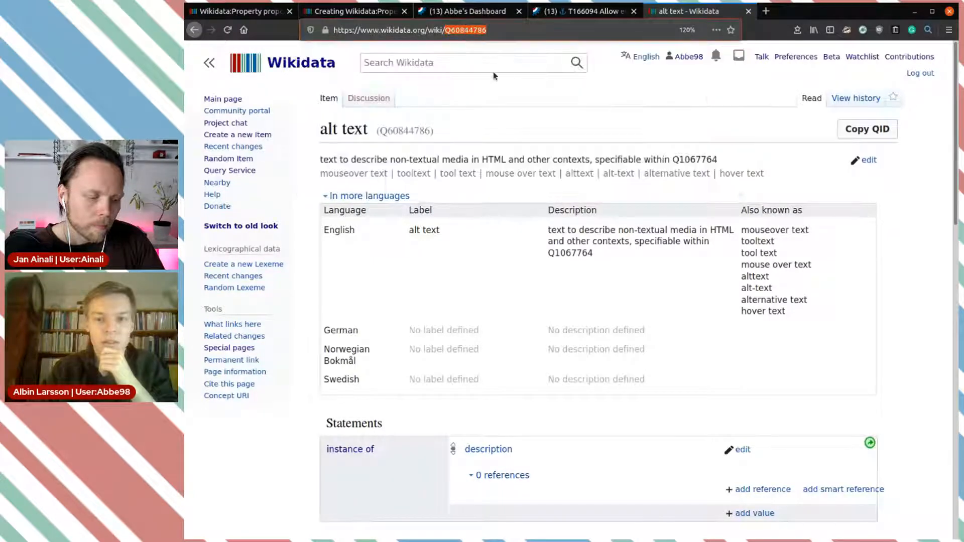
key("ctrl+w")
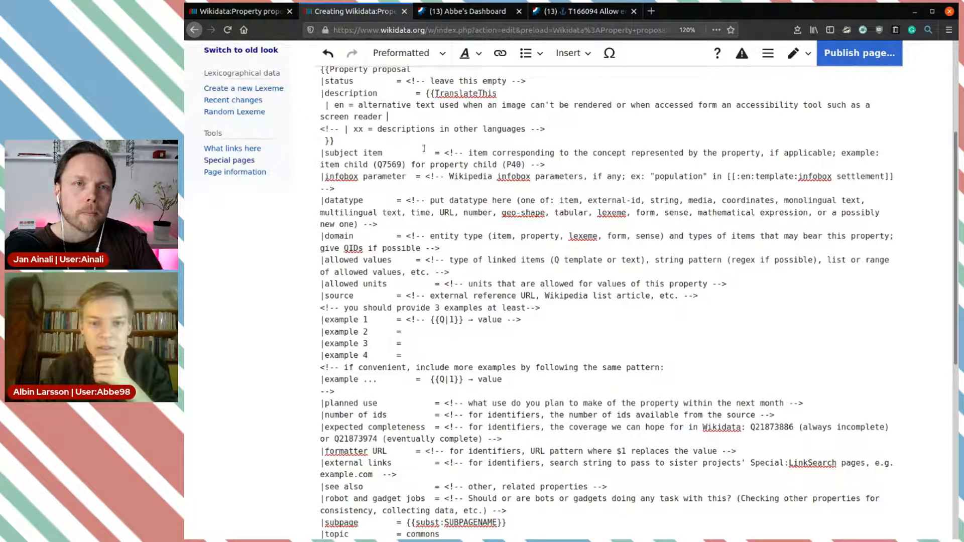
Replace the first line of the subject item's placeholder comment with the item template {{Q|Q60844786}}.
left_click_drag(446, 153, 879, 154)
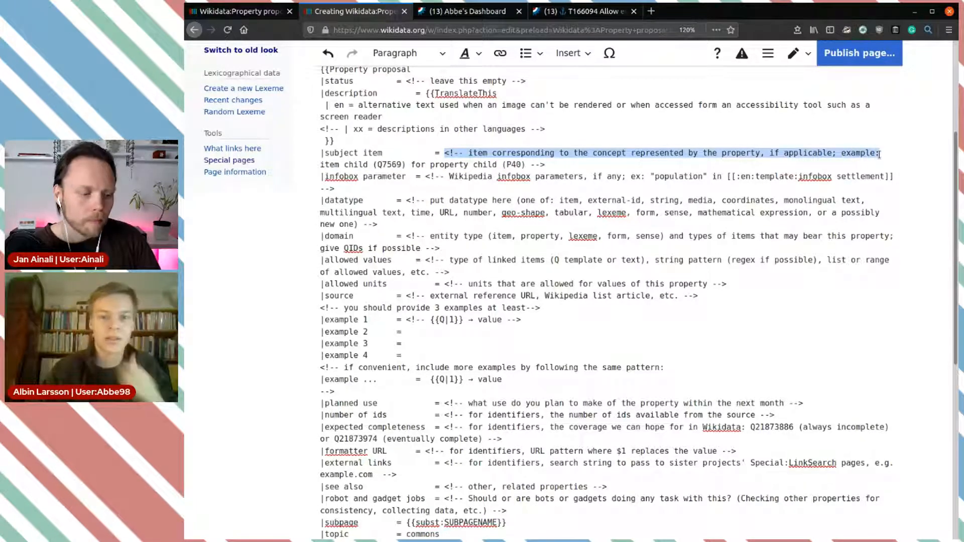
key("BackSpace")
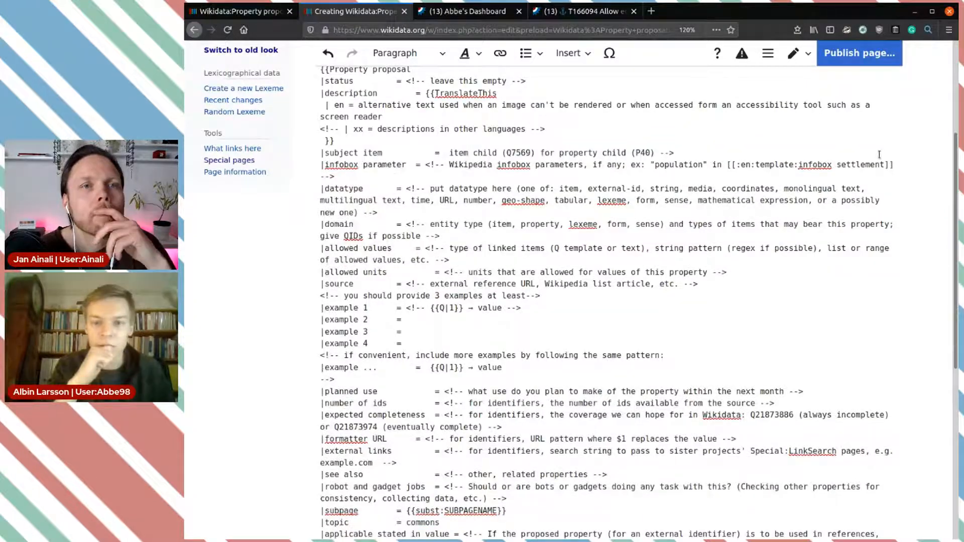
type("{{")
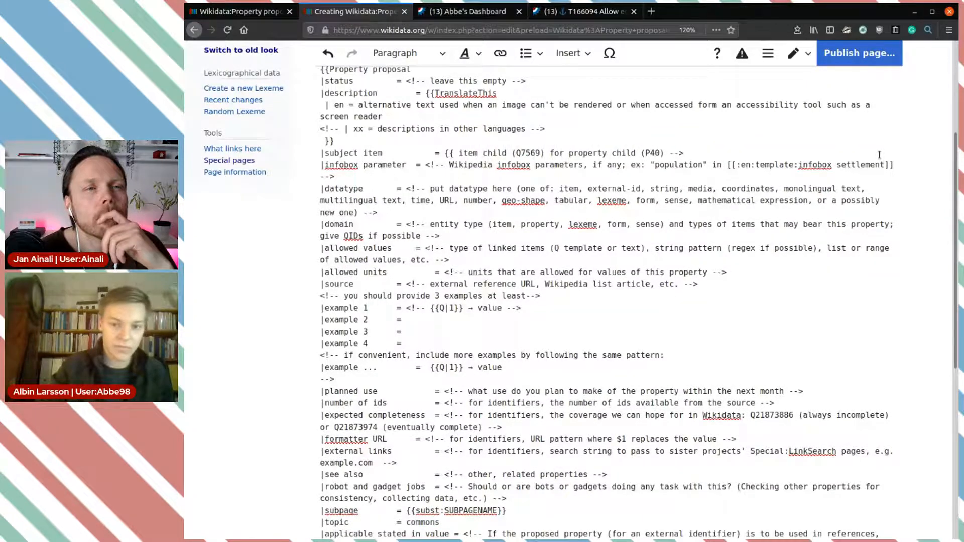
type("}}")
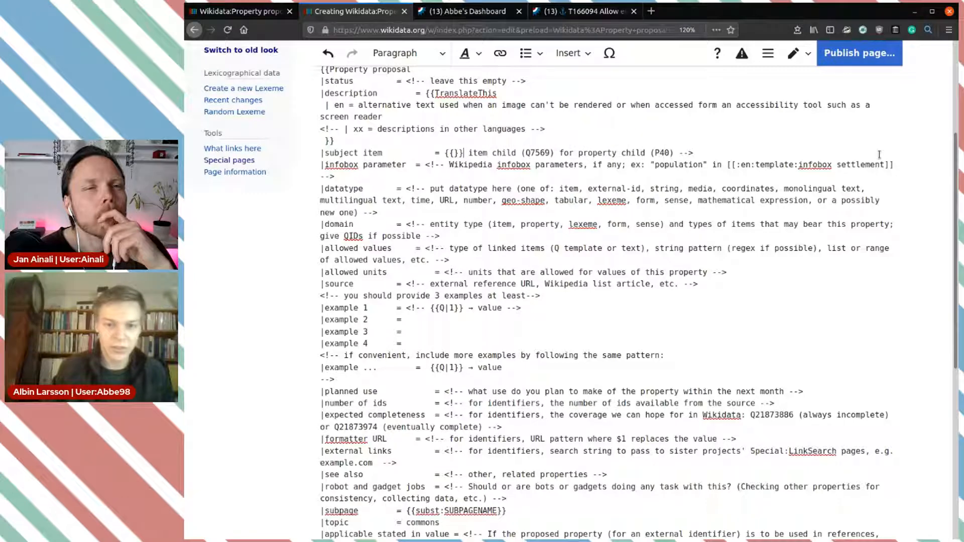
key("ctrl+v")
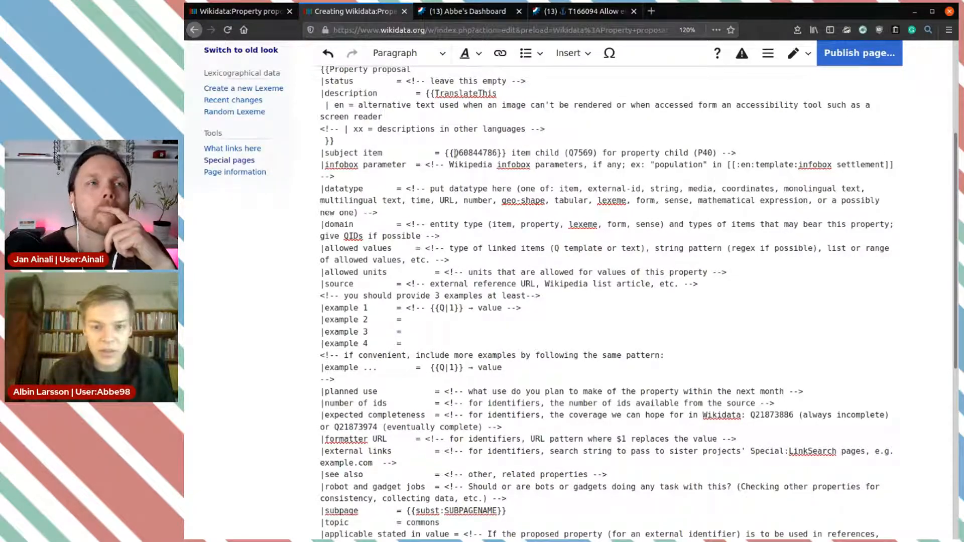
type("|")
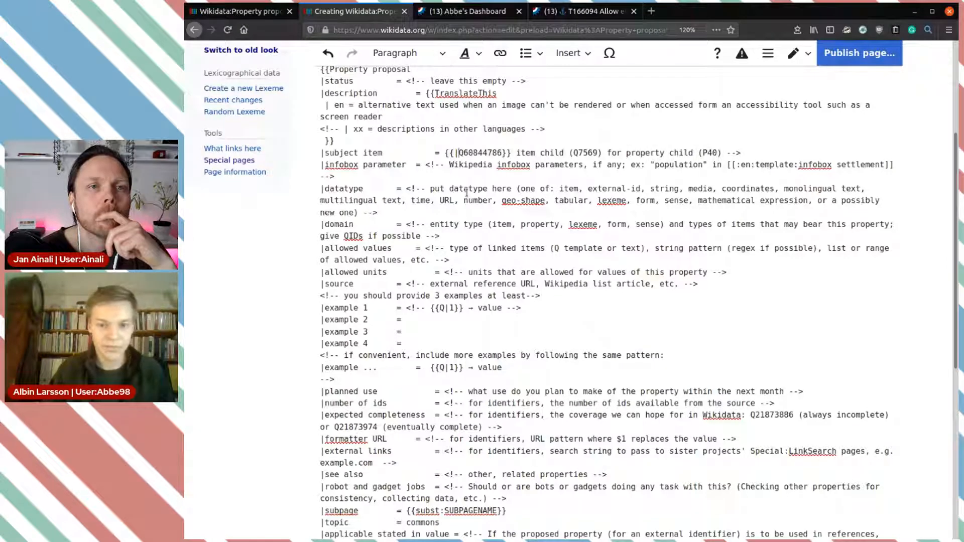
type("Q")
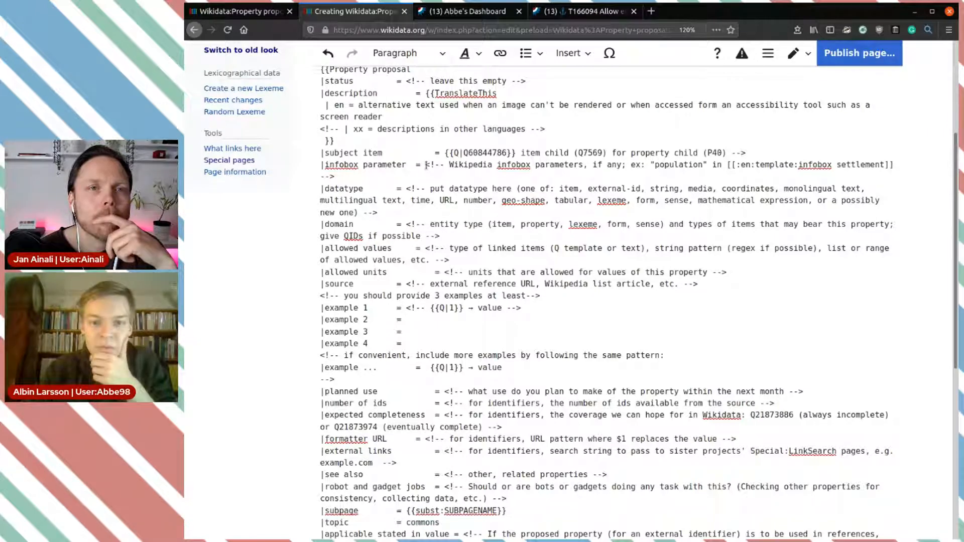
Copy the datatype option "monolingual text" from the datatype placeholder comment in the proposal draft.
left_click_drag(425, 165, 838, 165)
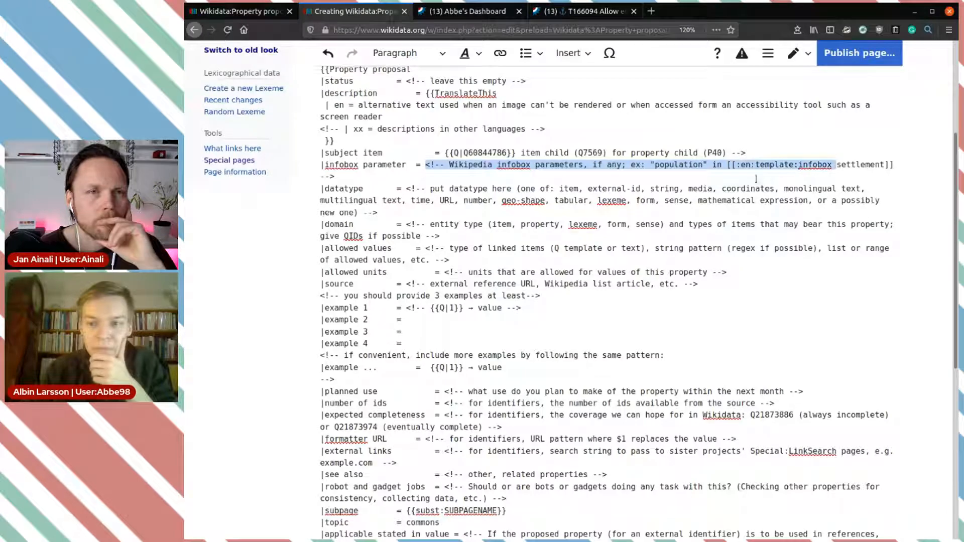
left_click(735, 181)
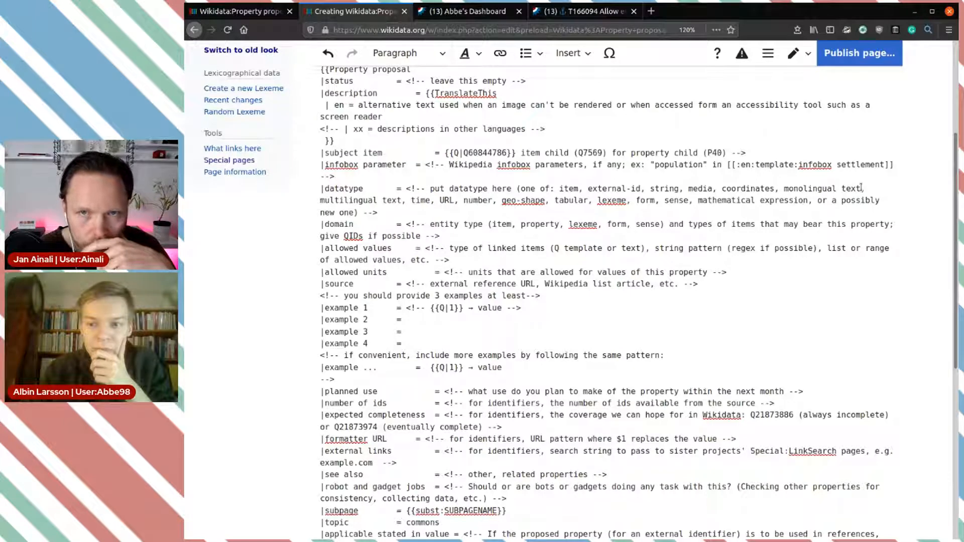
left_click_drag(859, 189, 785, 189)
key("ctrl+c")
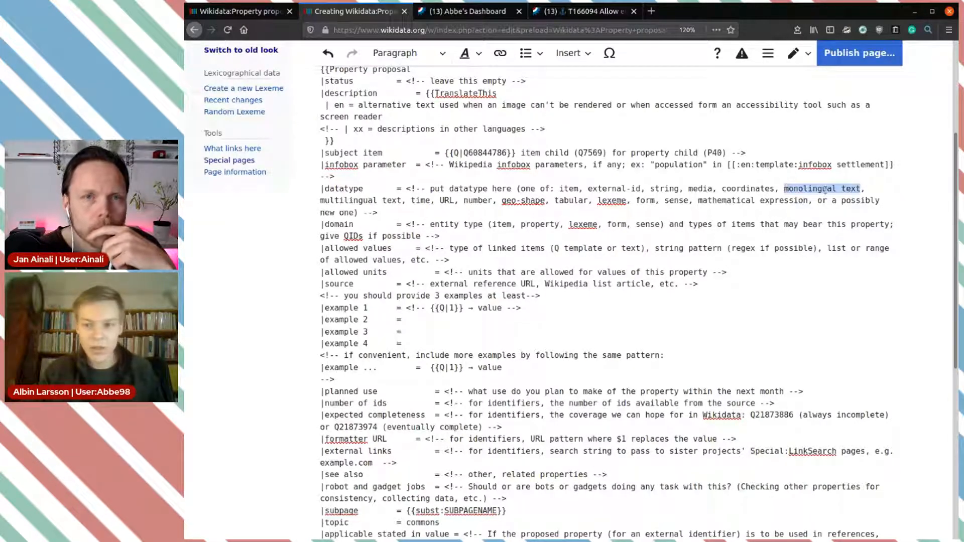
left_click(869, 186)
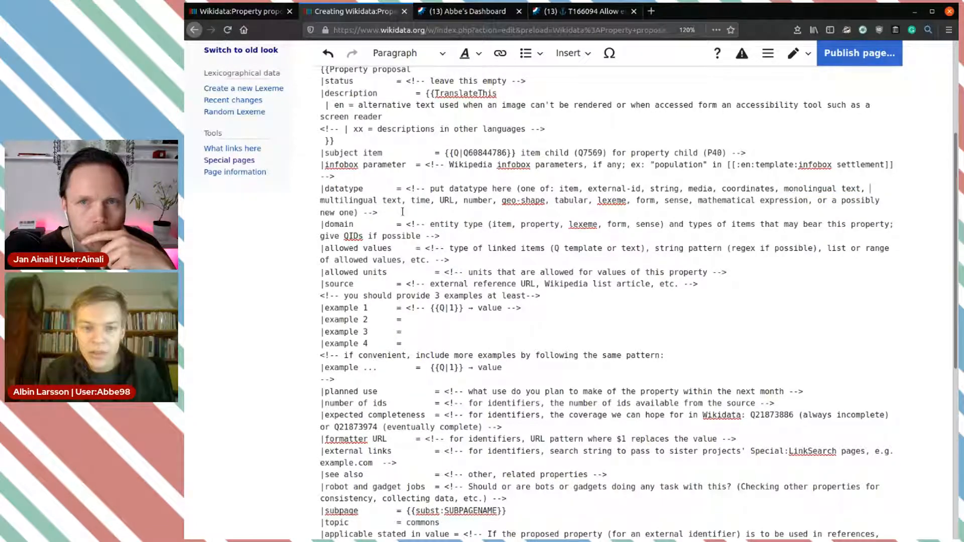
Open the source of the earlier "text alt" property proposal and check how its datatype field is written.
left_click(240, 11)
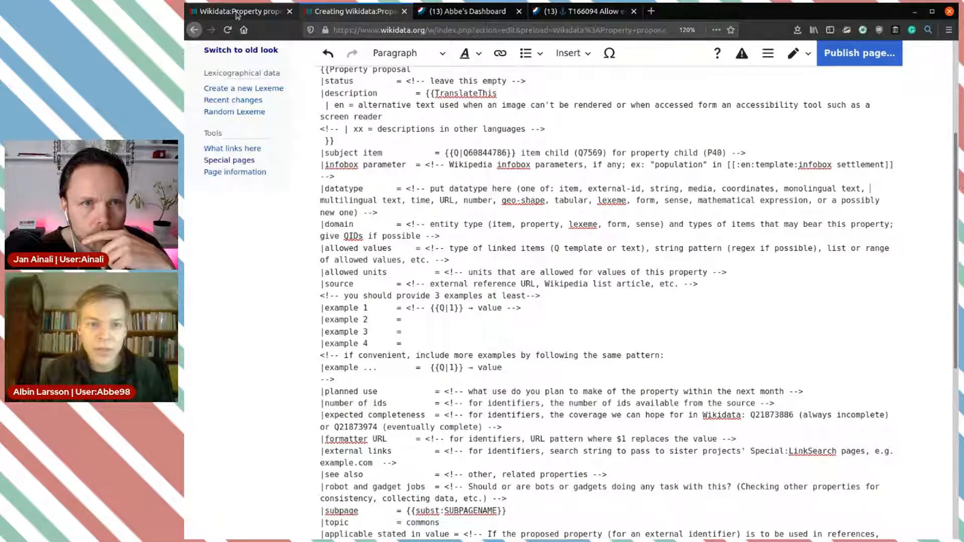
scroll(553, 226, "up", 3)
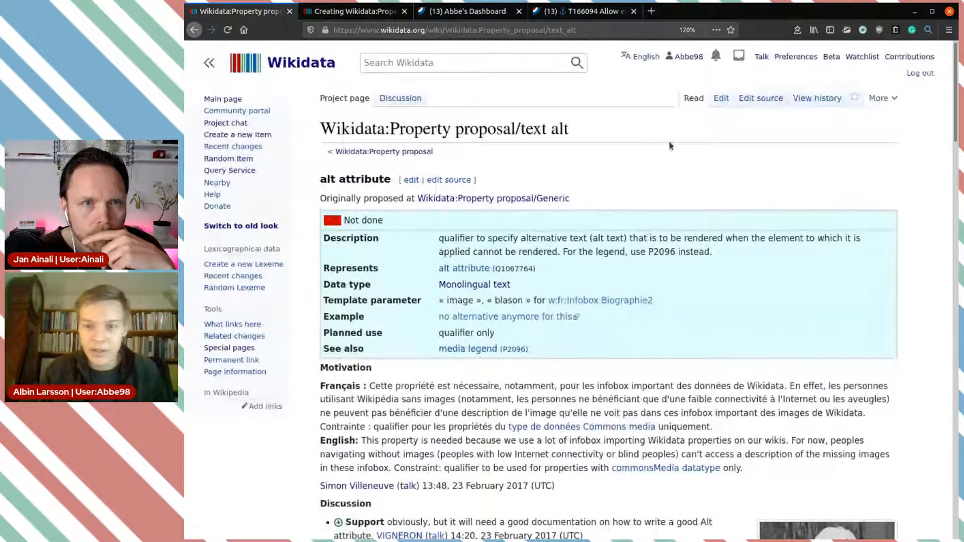
left_click(781, 98)
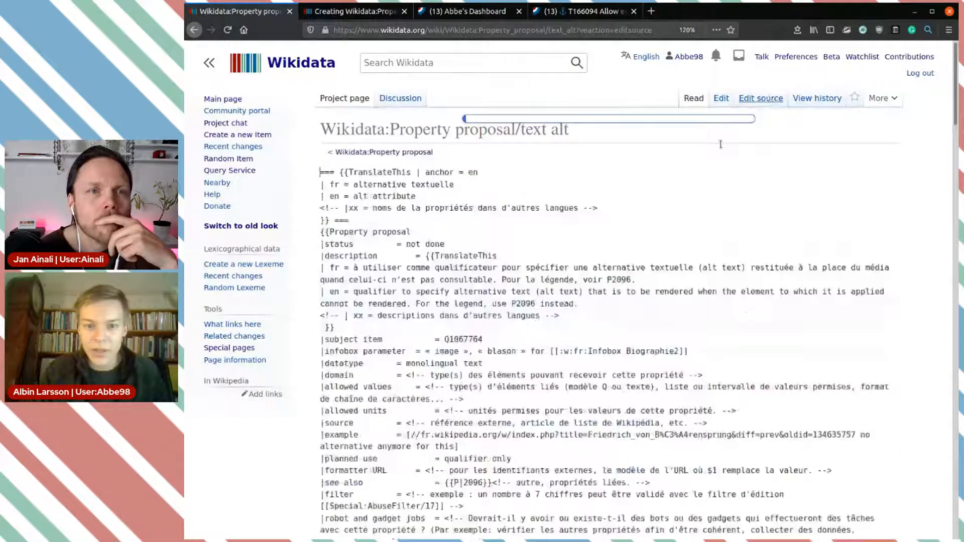
scroll(372, 314, "down", 3)
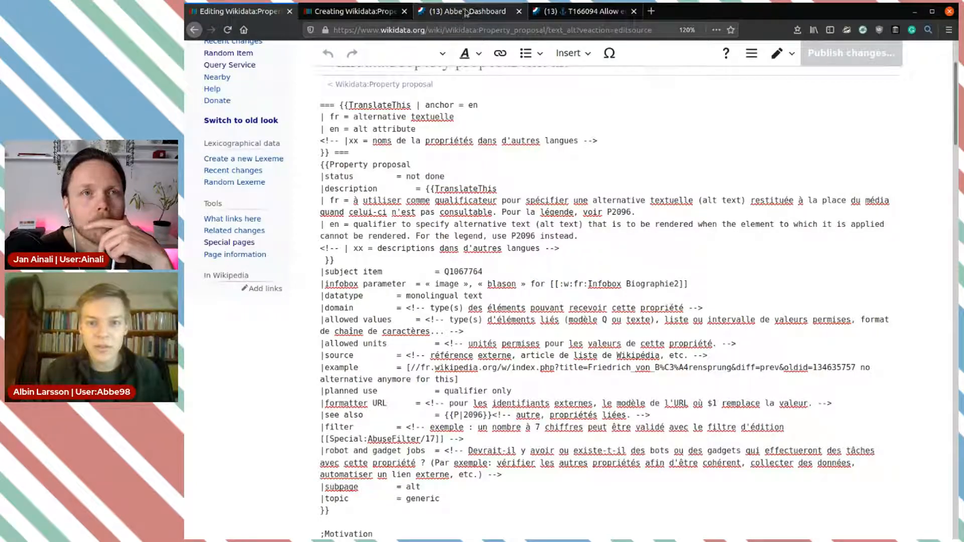
Return to the new proposal draft and replace the whole datatype placeholder comment with "monolingual text".
left_click(342, 9)
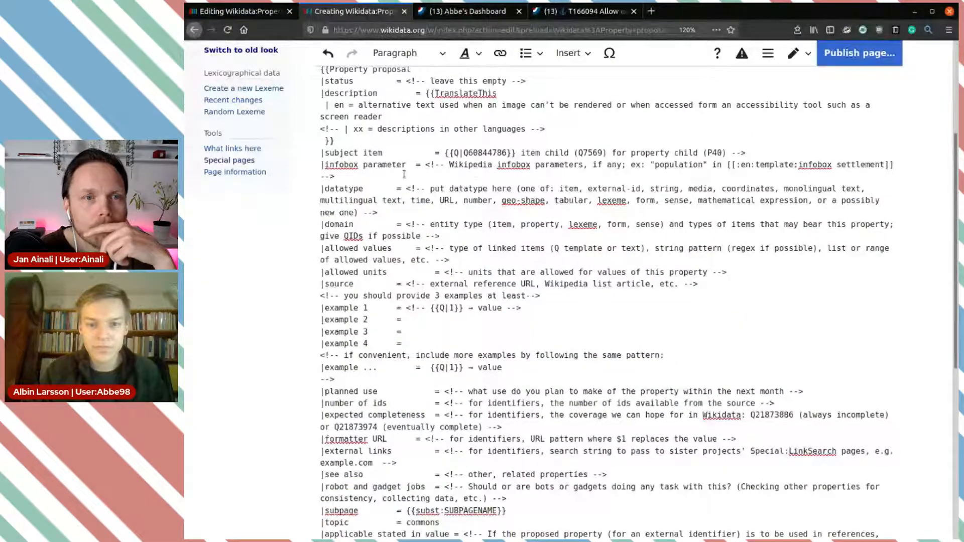
left_click_drag(378, 213, 404, 190)
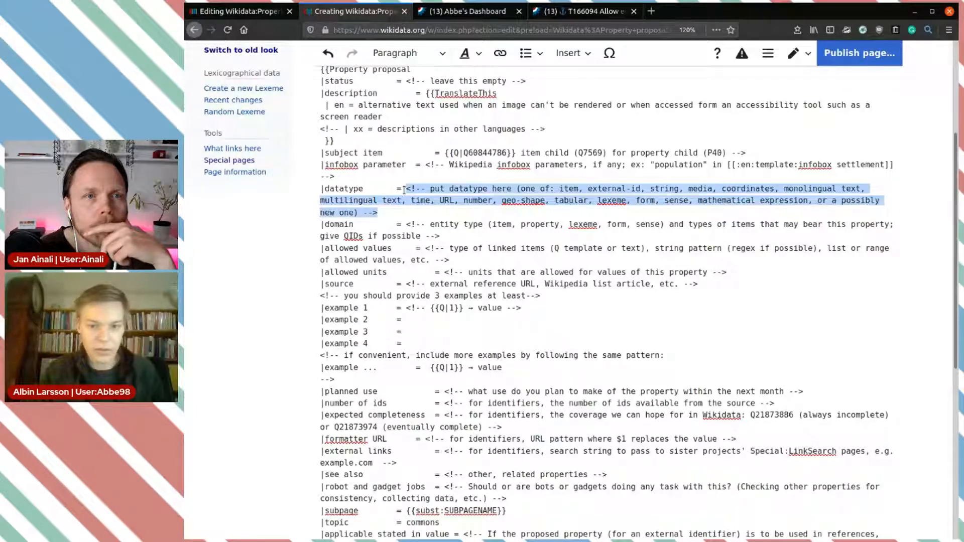
key("ctrl+v")
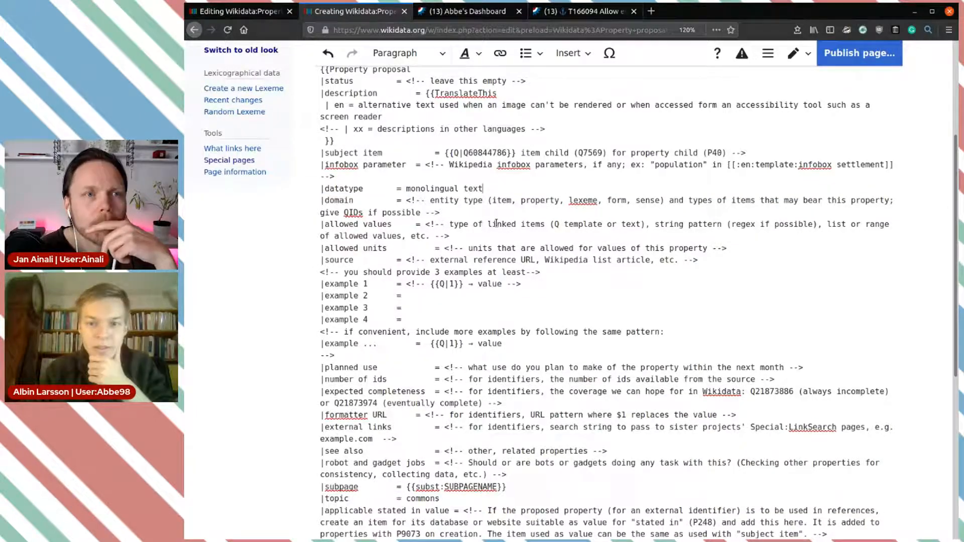
Open the Commons topic from Wikidata's property proposal overview to find examples for the domain field.
left_click_drag(407, 200, 548, 194)
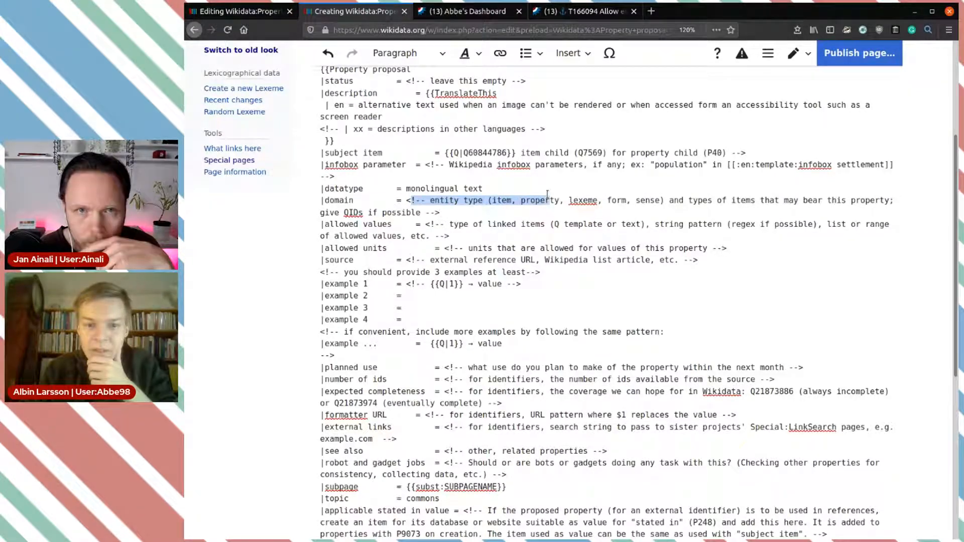
left_click(547, 194)
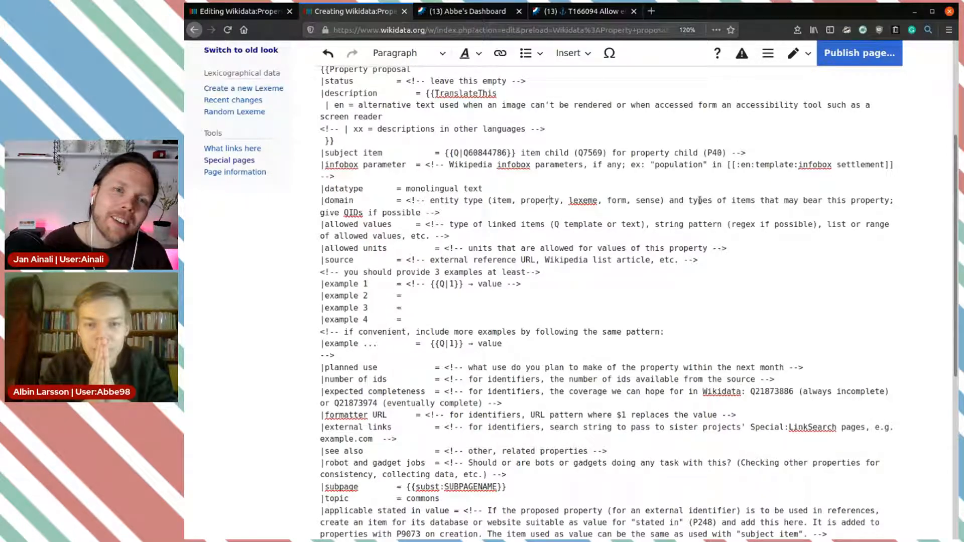
left_click(251, 13)
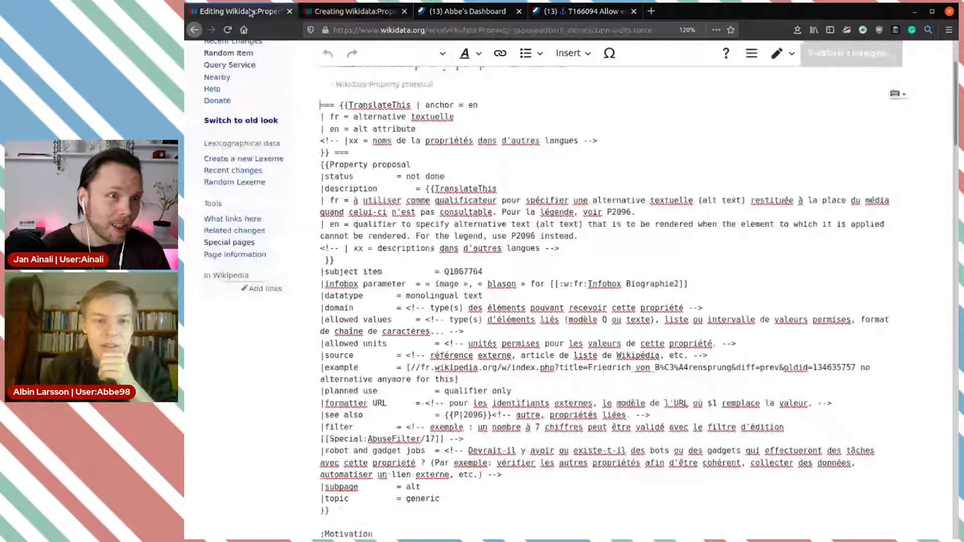
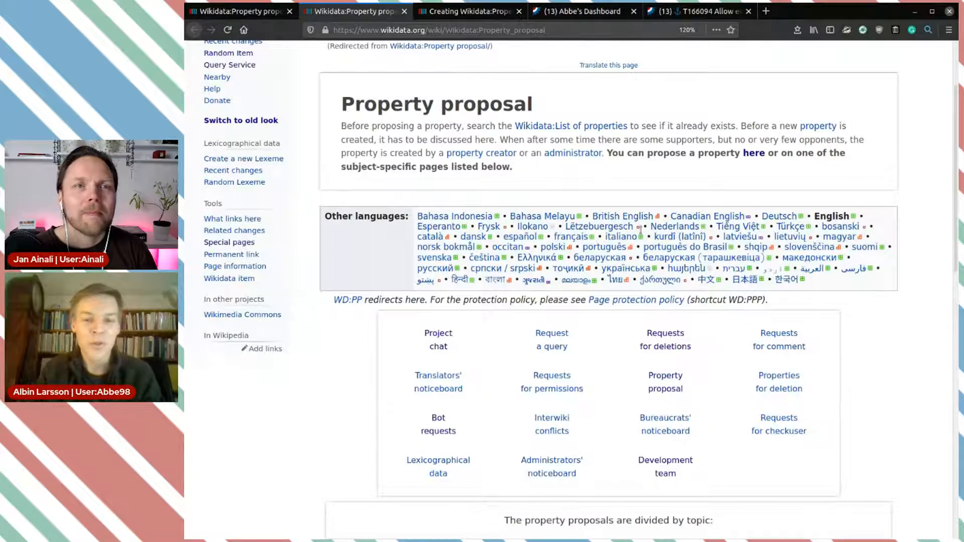
scroll(612, 233, "down", 8)
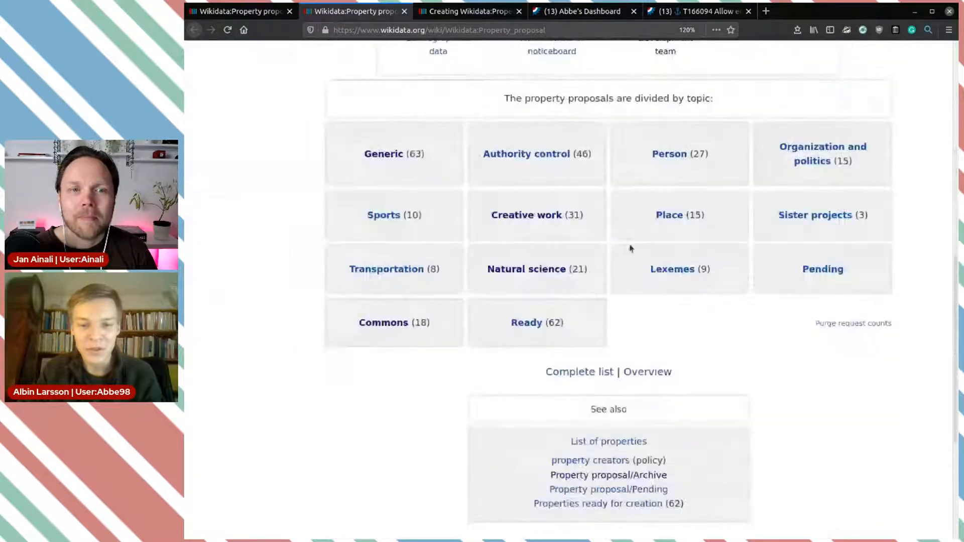
left_click(394, 324)
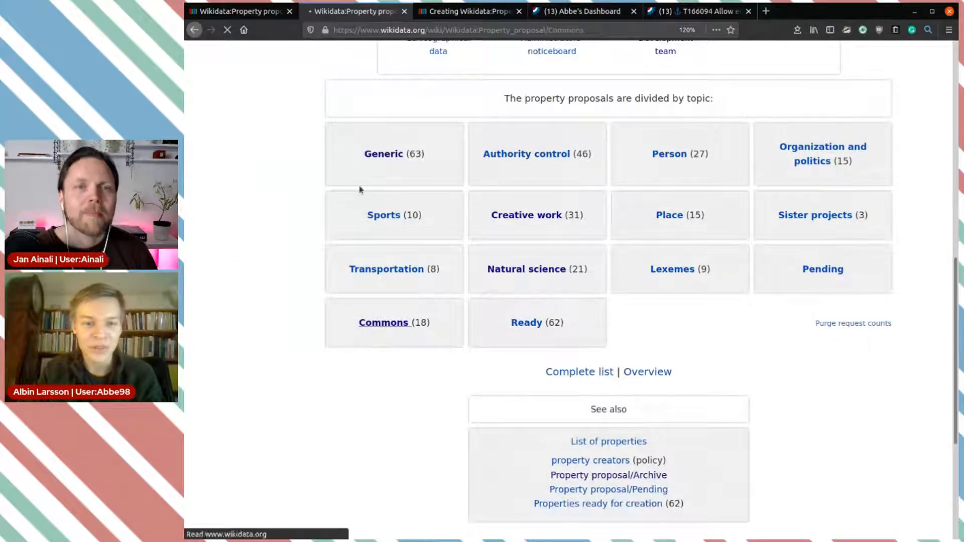
Find the "georeferencing mask geoshape" proposal on the Commons proposals page and copy its domain value, "Commons image".
scroll(528, 392, "down", 14)
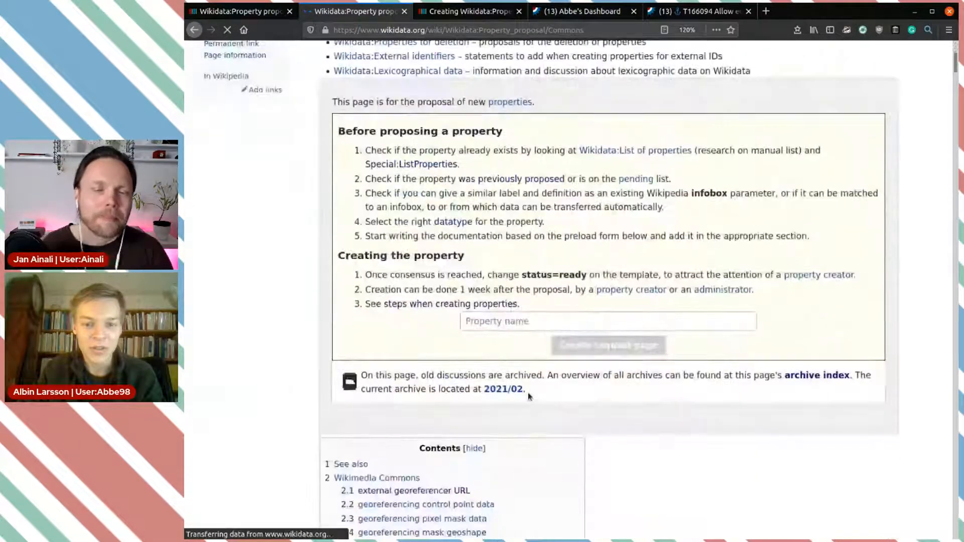
scroll(370, 334, "down", 3)
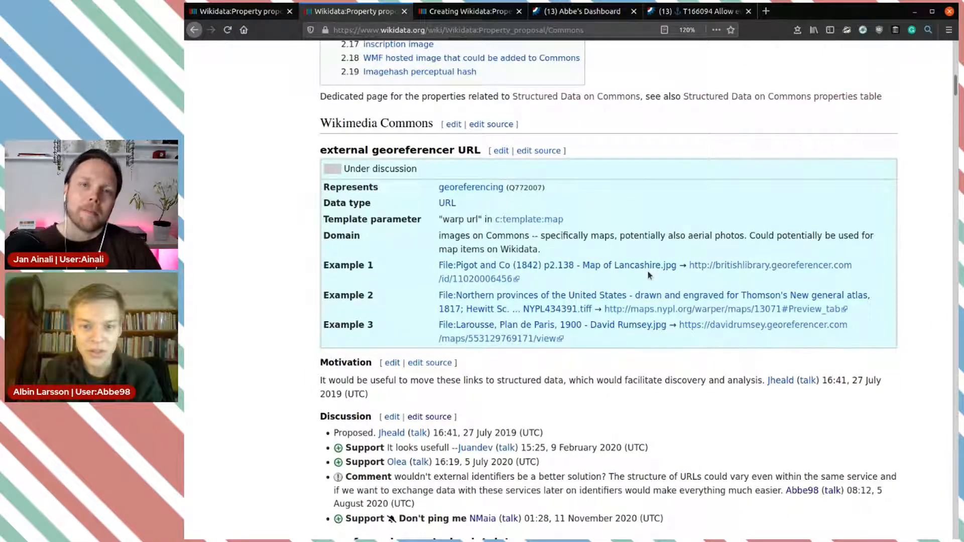
scroll(647, 271, "down", 3)
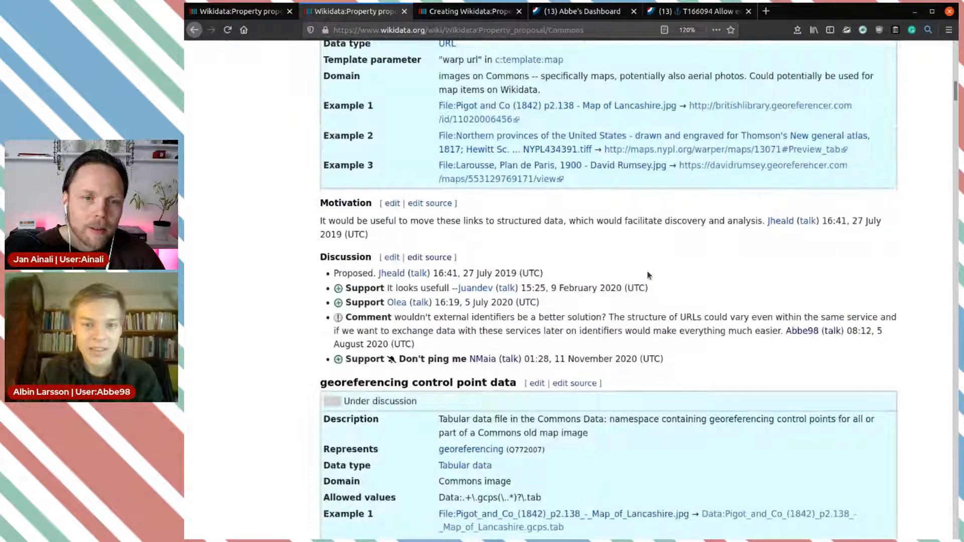
scroll(647, 275, "down", 7)
scroll(620, 158, "down", 5)
scroll(618, 172, "down", 5)
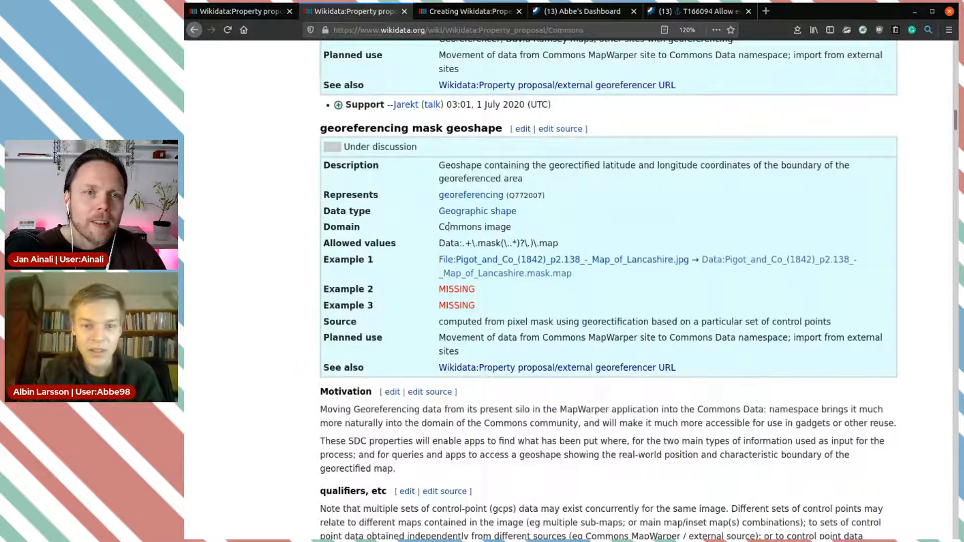
left_click_drag(441, 227, 529, 224)
key("ctrl+c")
Look through further Commons property proposals to compare how their domain fields are filled in.
scroll(530, 225, "down", 15)
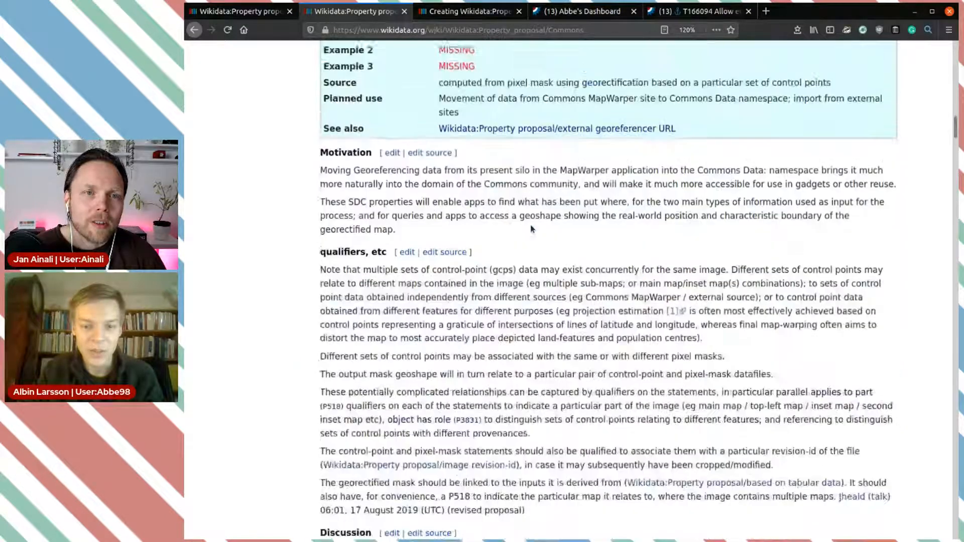
scroll(531, 229, "up", 15)
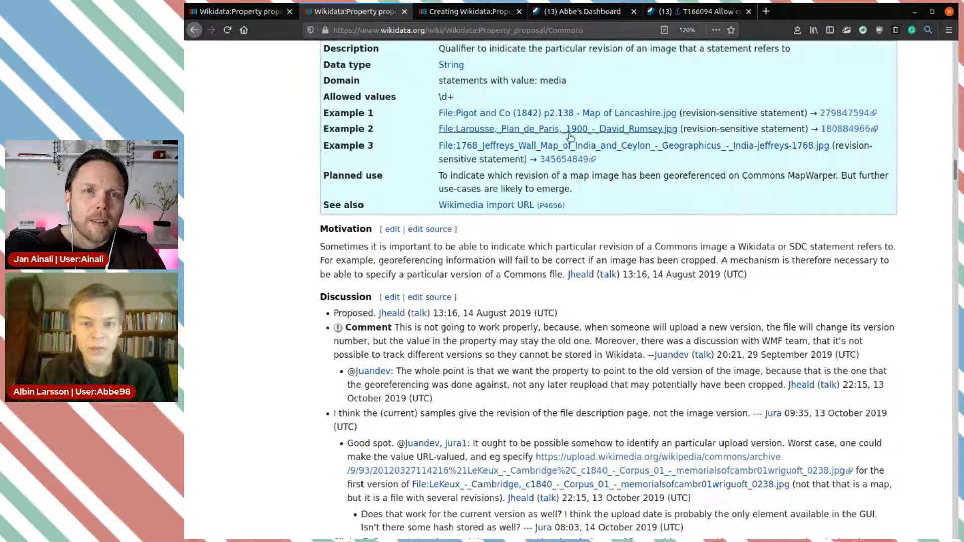
scroll(557, 187, "down", 9)
scroll(556, 187, "down", 3)
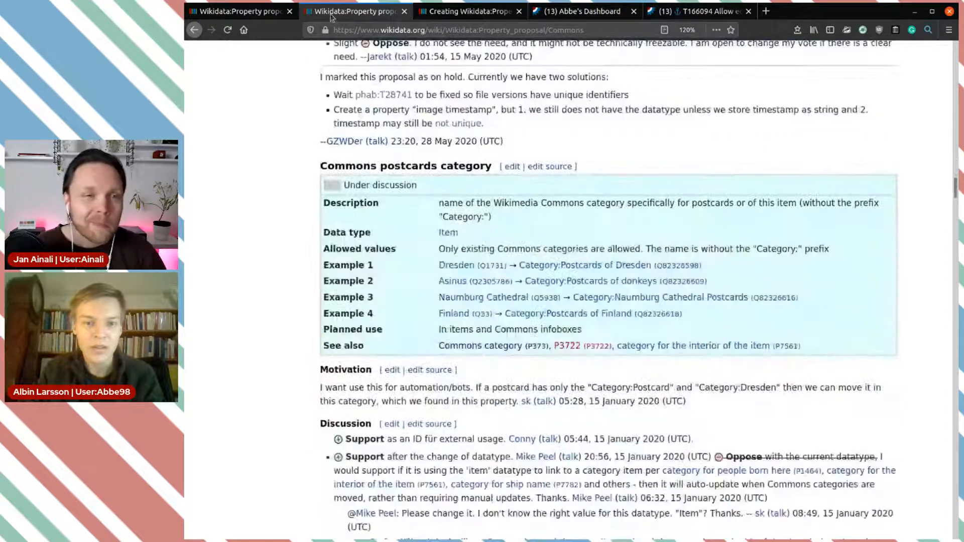
Return to the alt text proposal draft and replace the domain placeholder comment with "Commons image".
left_click(236, 12)
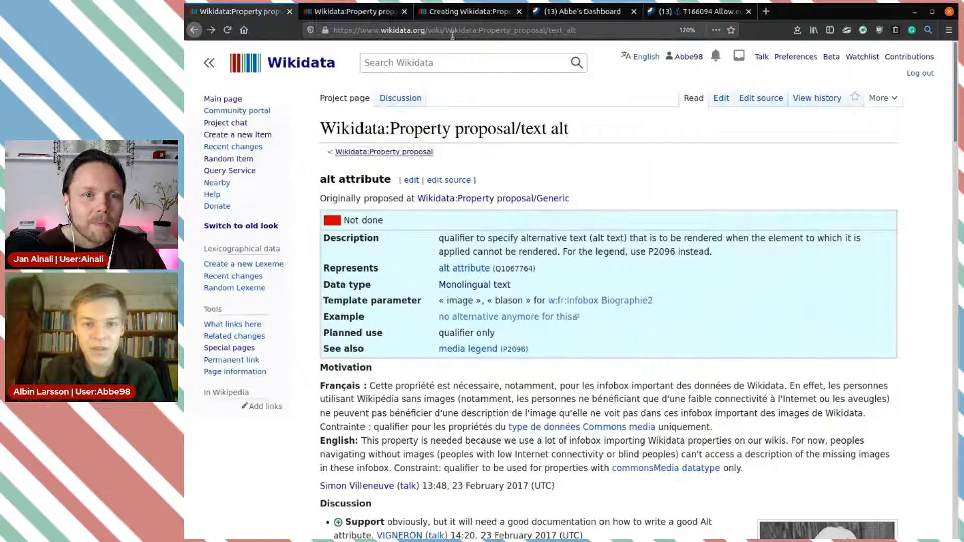
left_click(467, 12)
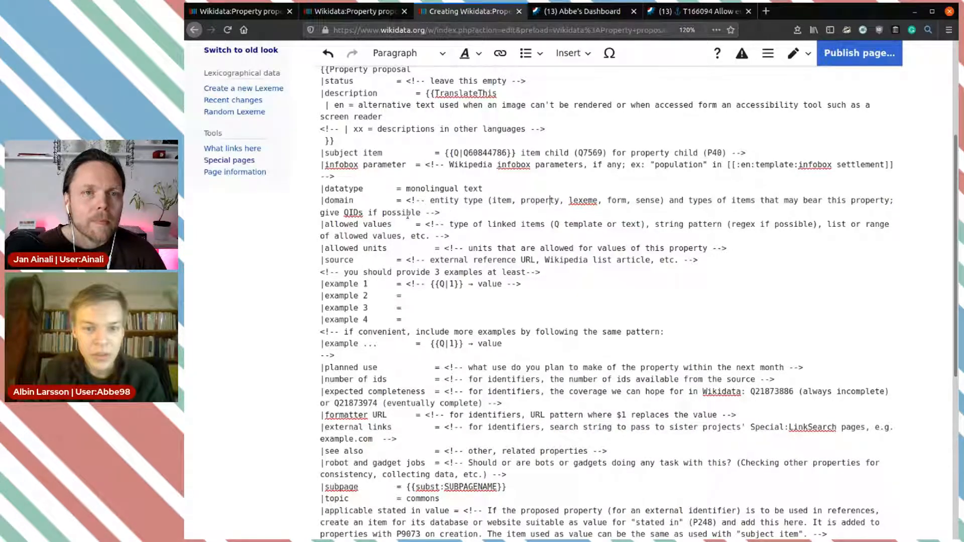
left_click_drag(440, 211, 408, 200)
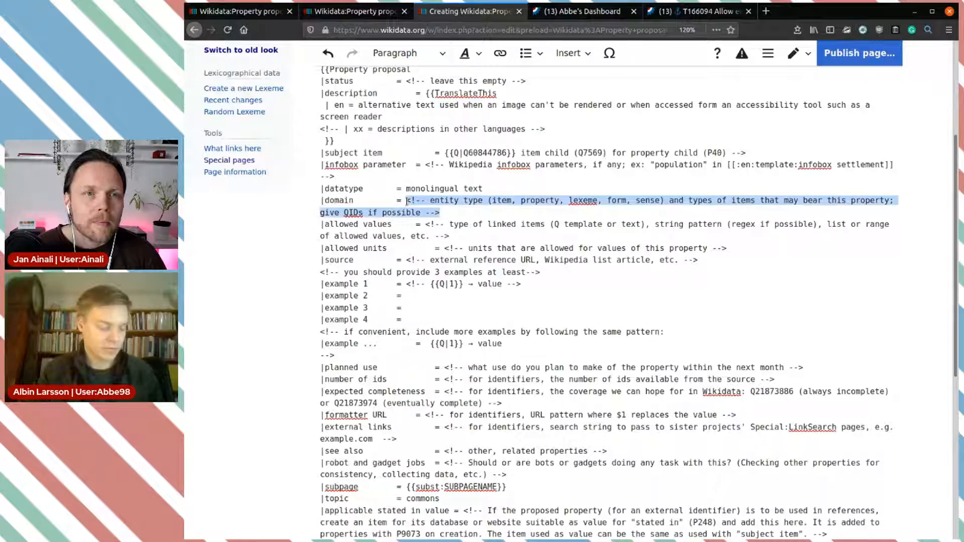
key("ctrl+v")
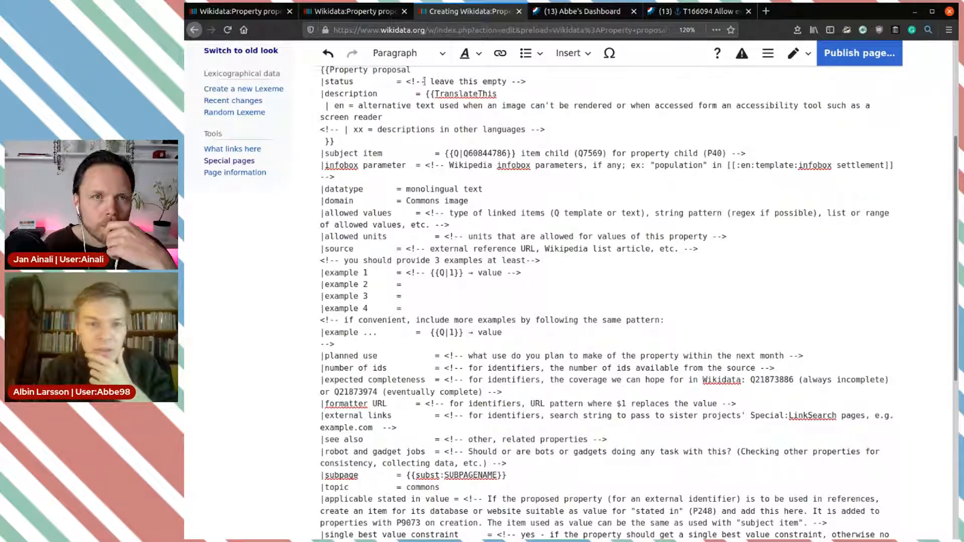
Compare the earlier text alt and Commons proposals with the draft, and read its source and example field instructions.
left_click(236, 11)
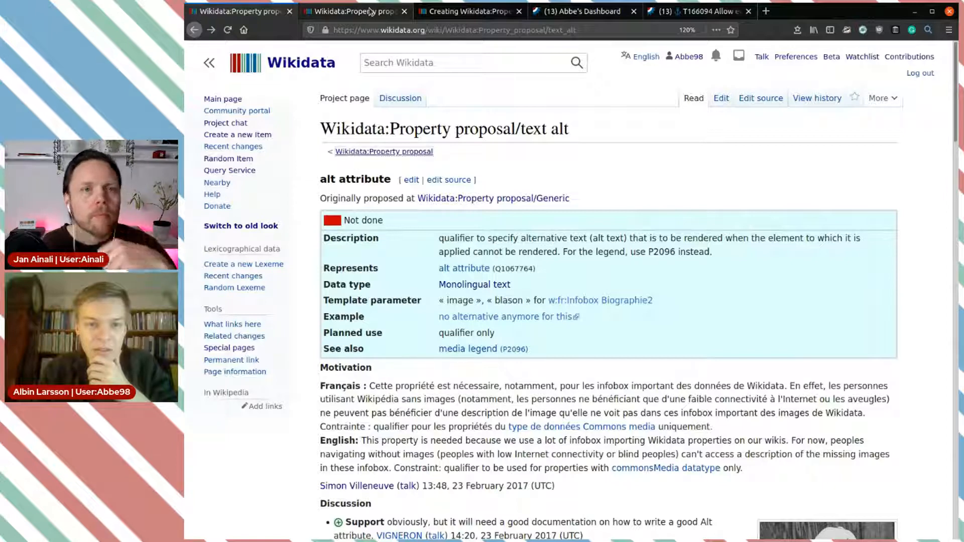
left_click(369, 11)
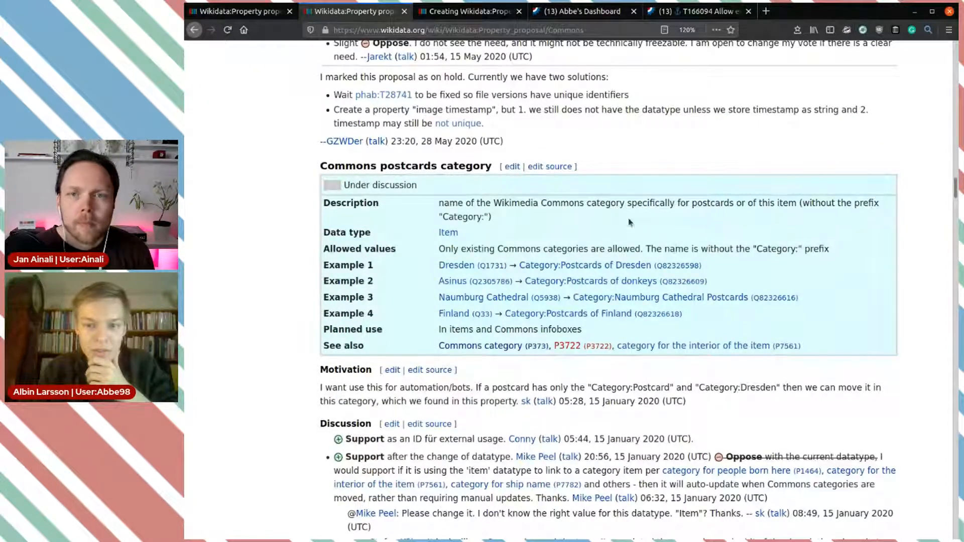
left_click(459, 15)
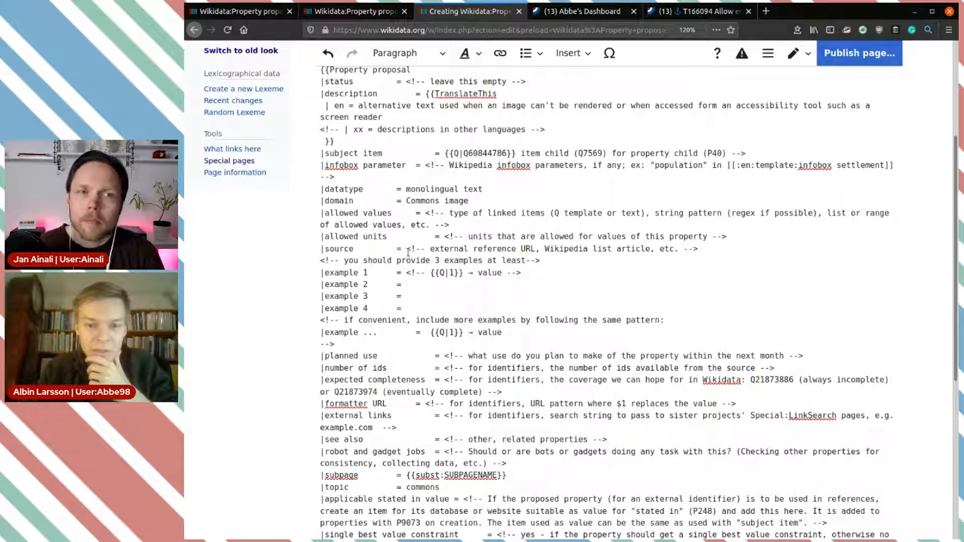
left_click_drag(407, 250, 573, 249)
left_click(619, 256)
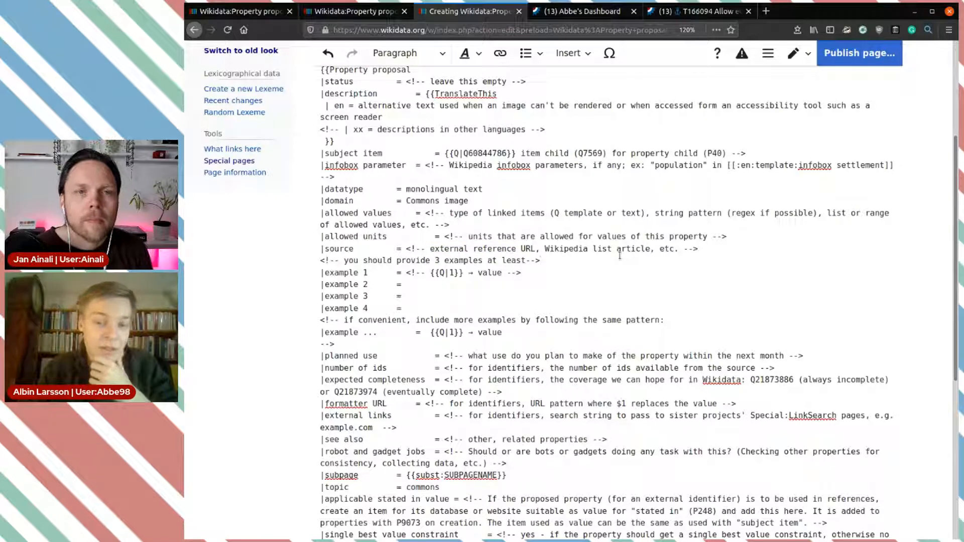
scroll(705, 250, "down", 3)
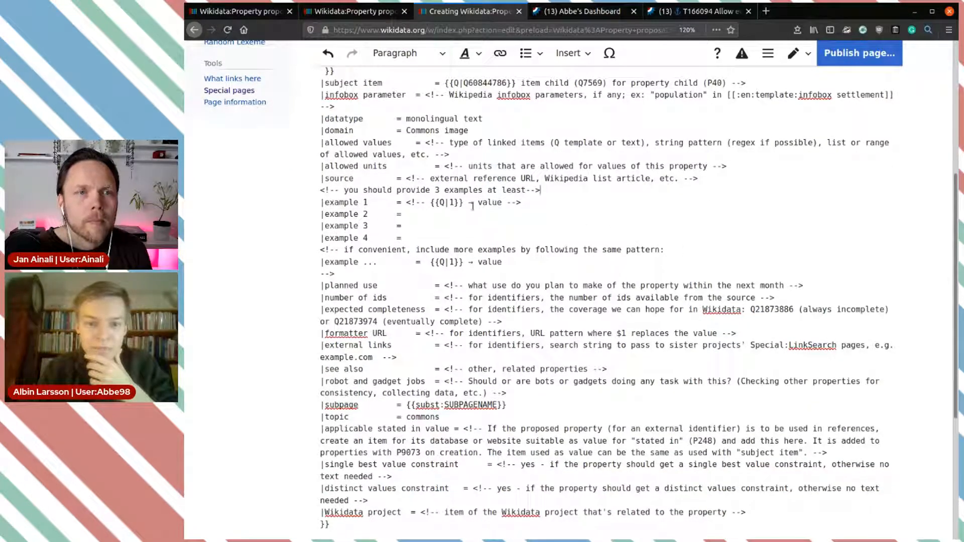
left_click_drag(342, 190, 448, 190)
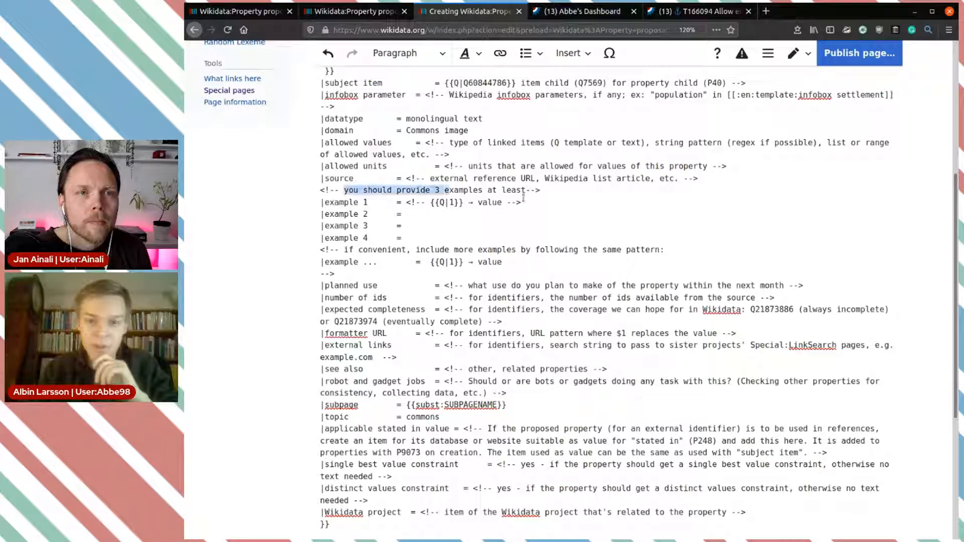
left_click(525, 200)
scroll(534, 198, "down", 3)
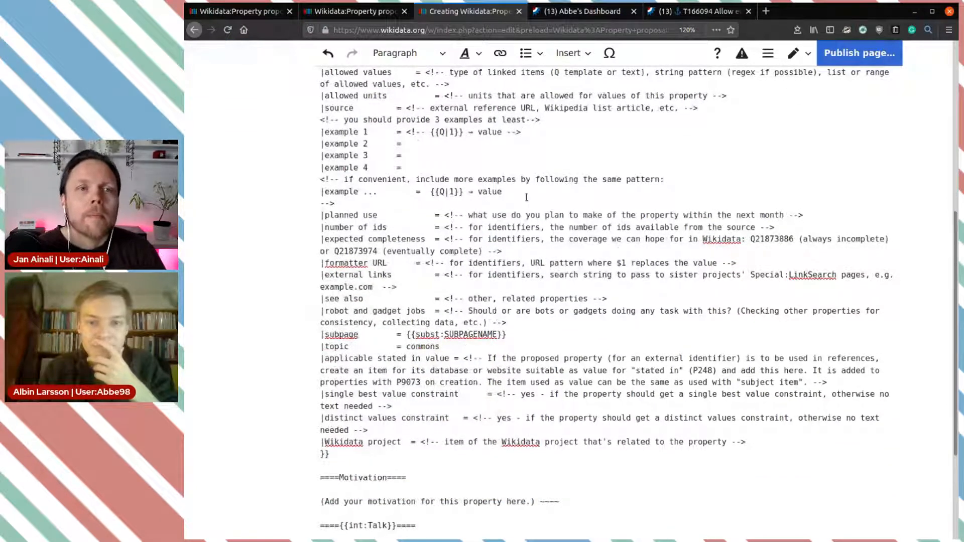
left_click_drag(348, 180, 569, 179)
left_click(556, 182)
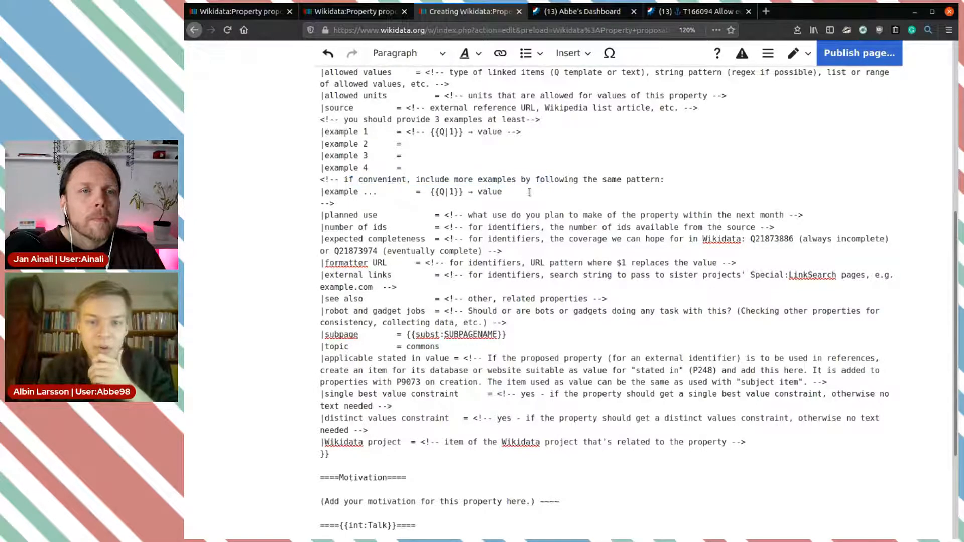
Replace the planned use placeholder comment with "Usage in various tools as well as on Wikimedia Commons and Wikipedia.".
scroll(425, 205, "down", 3)
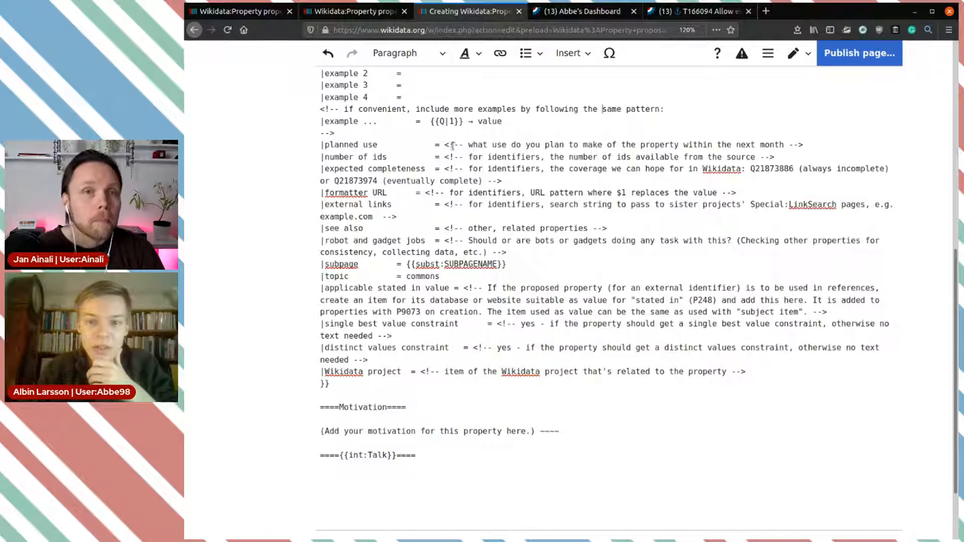
left_click(804, 145)
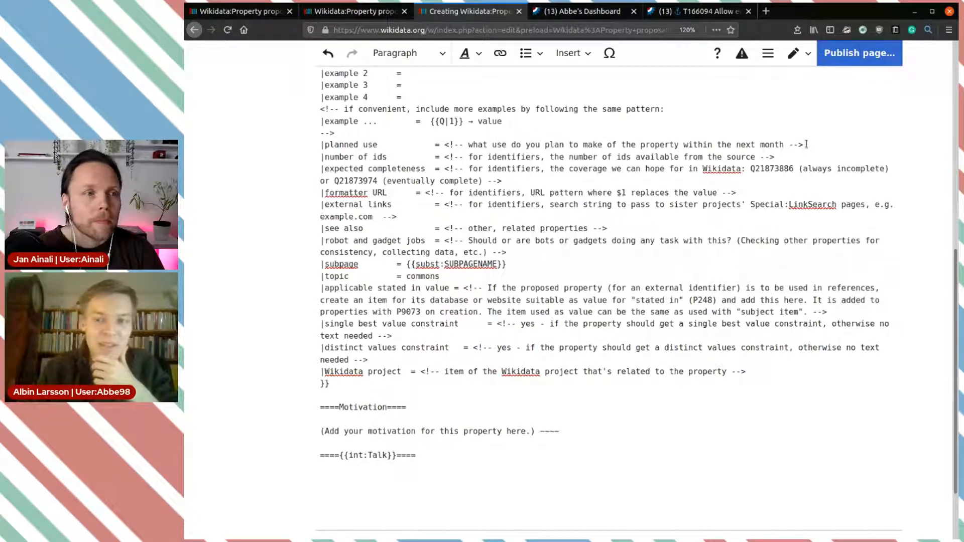
left_click_drag(804, 145, 444, 146)
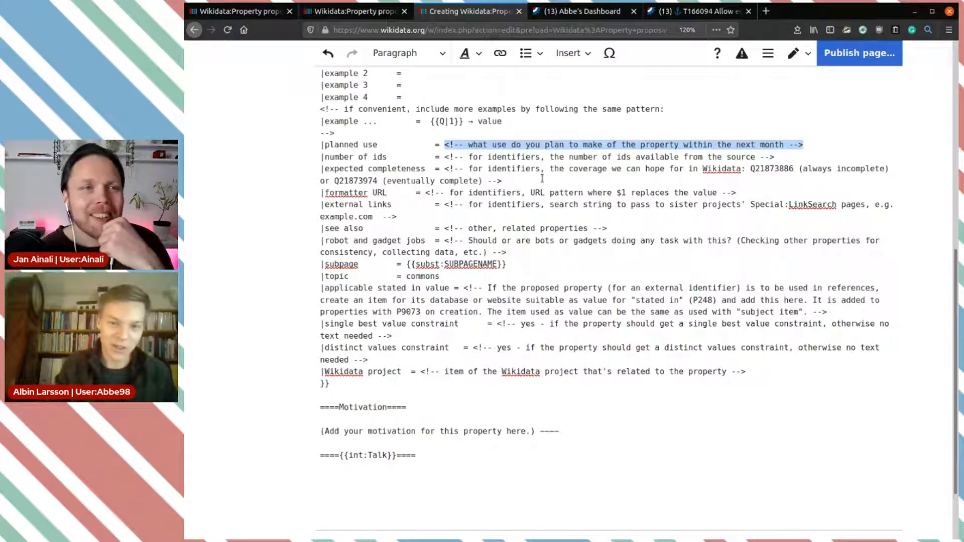
key("BackSpace")
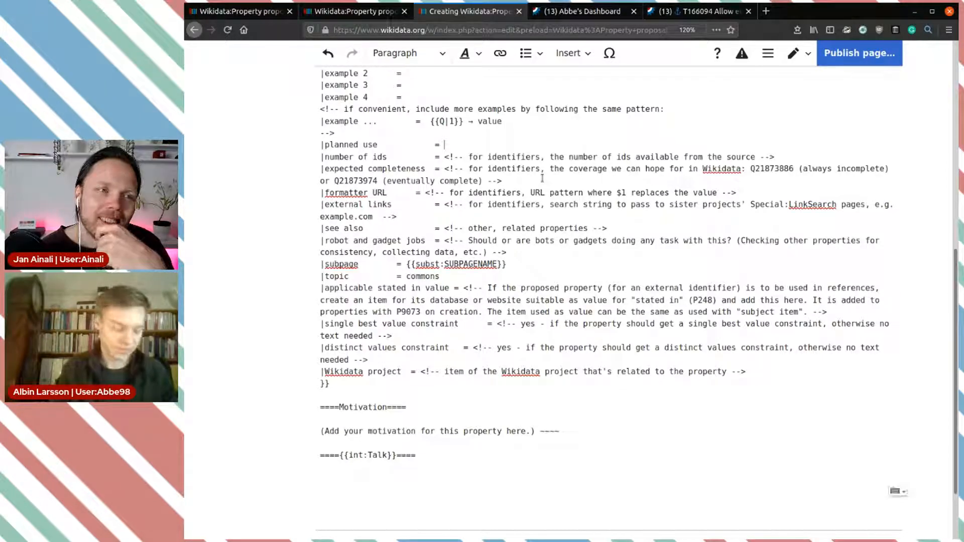
type("sage in")
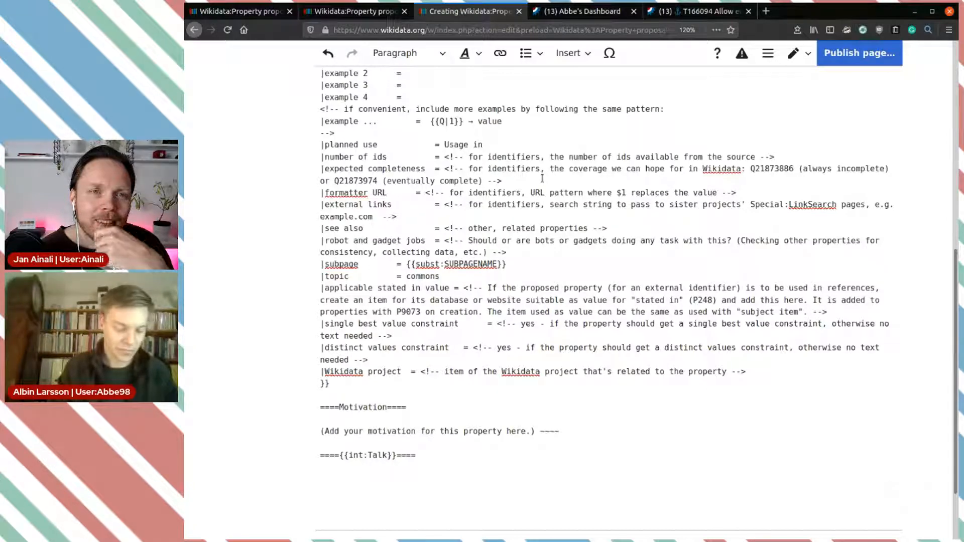
type("v")
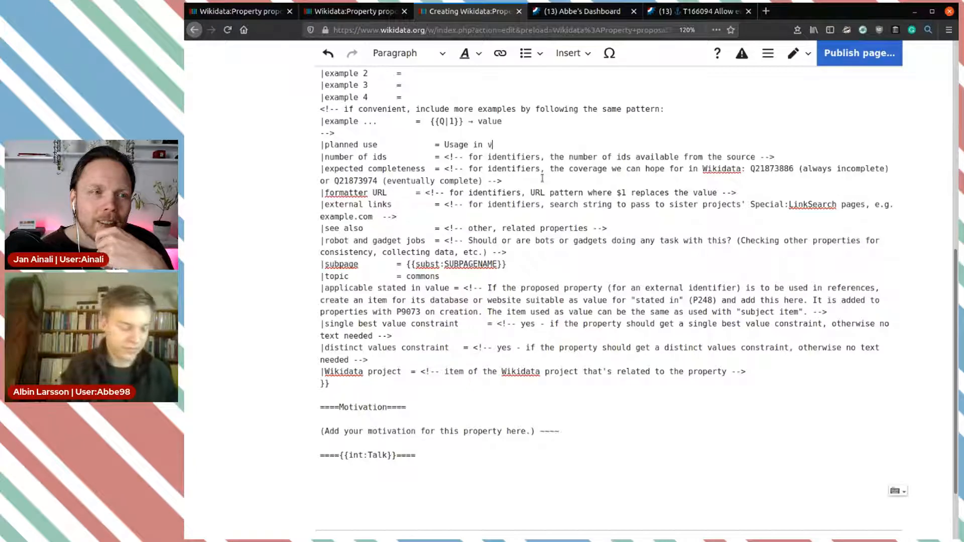
type("arious too")
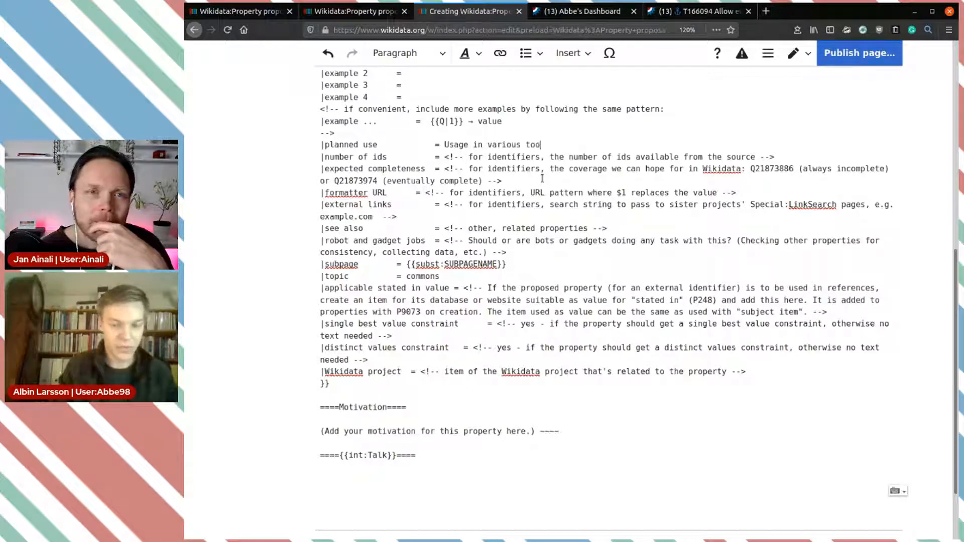
type("ls as well ")
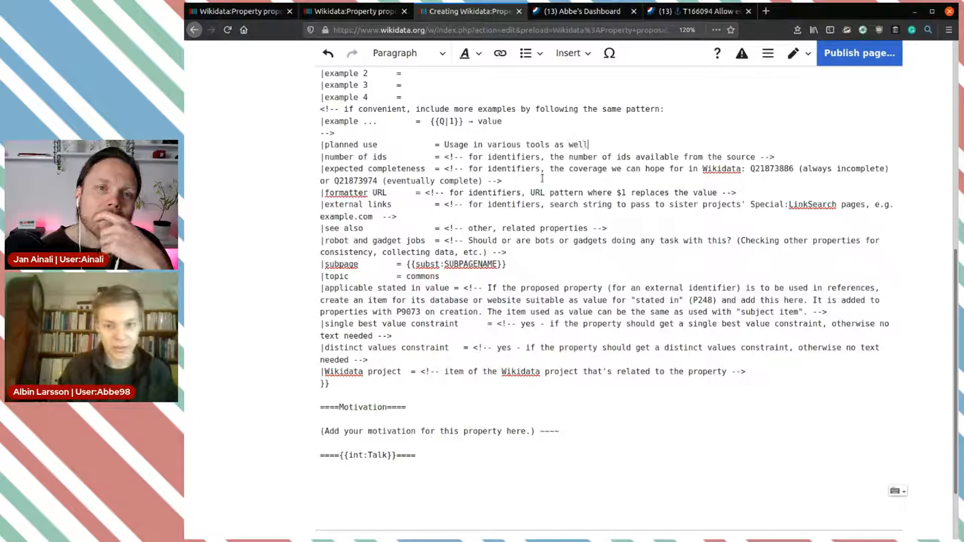
type("as on Wikimedia ")
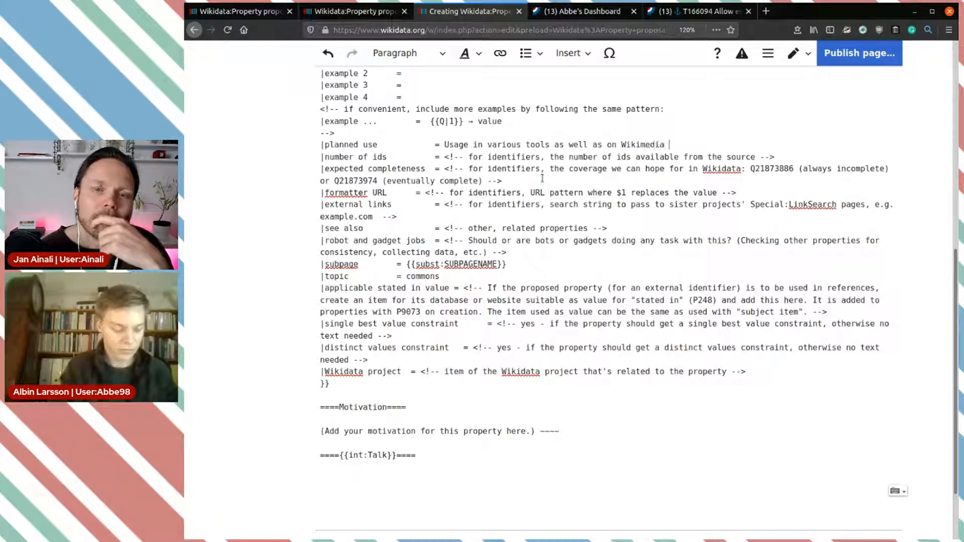
type("Commons and")
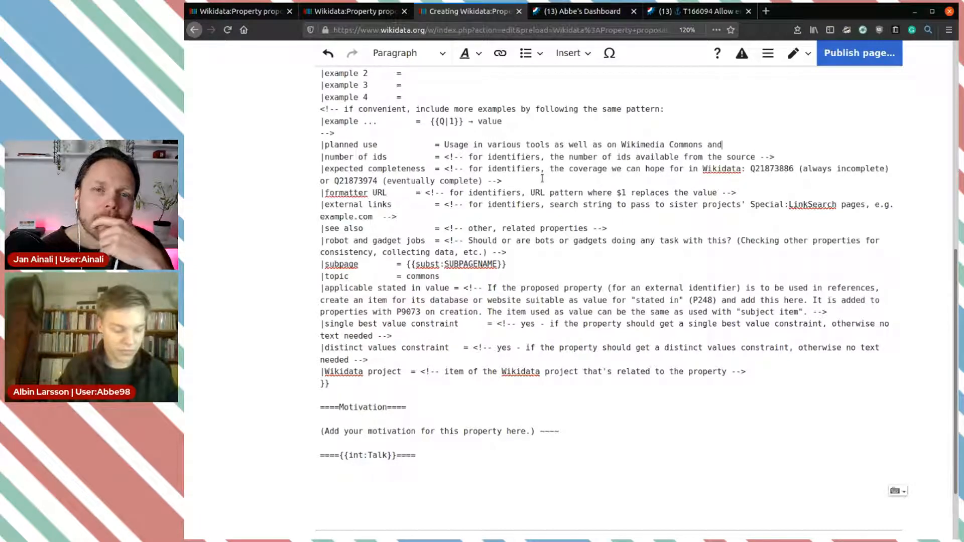
type(" Wikipedia.")
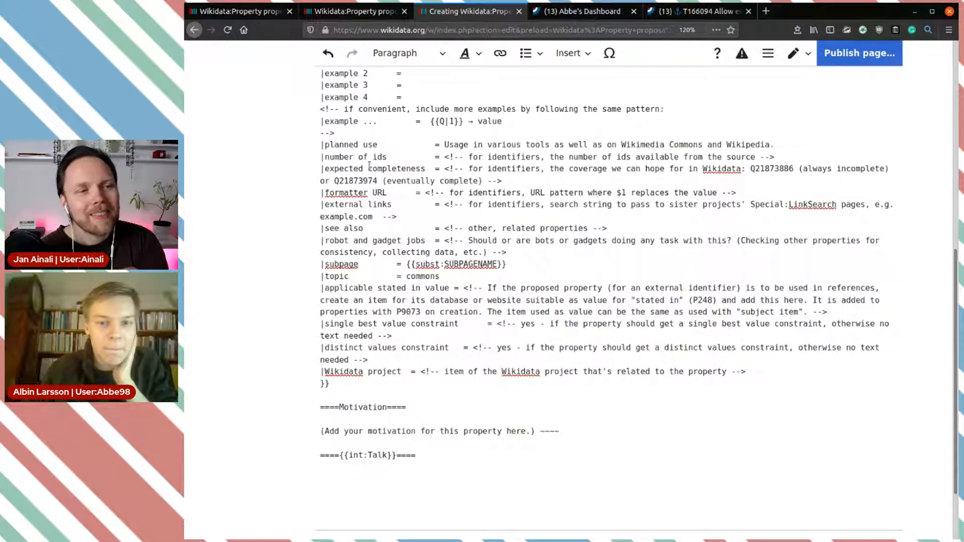
Review the draft's remaining fields, from number of ids onward, against the earlier text alt proposal.
left_click(444, 156)
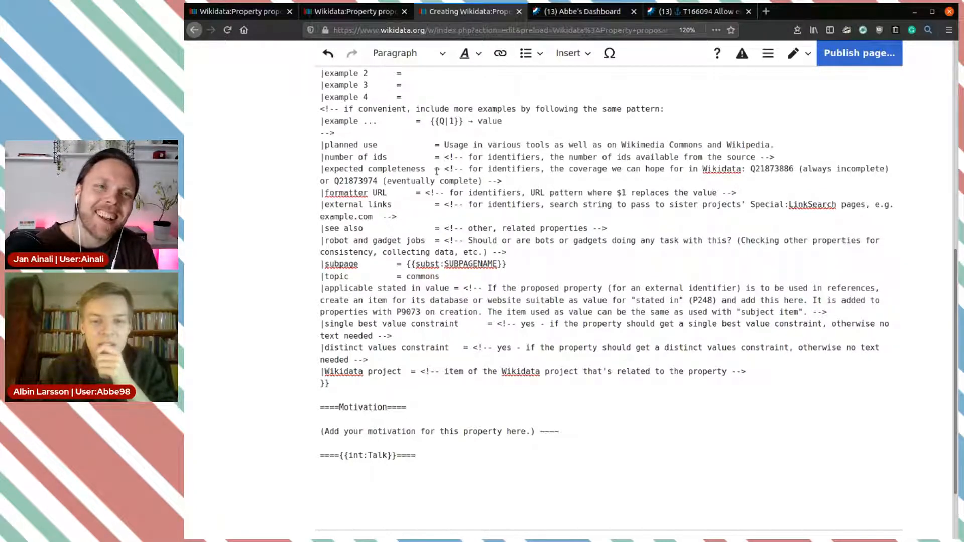
key("End")
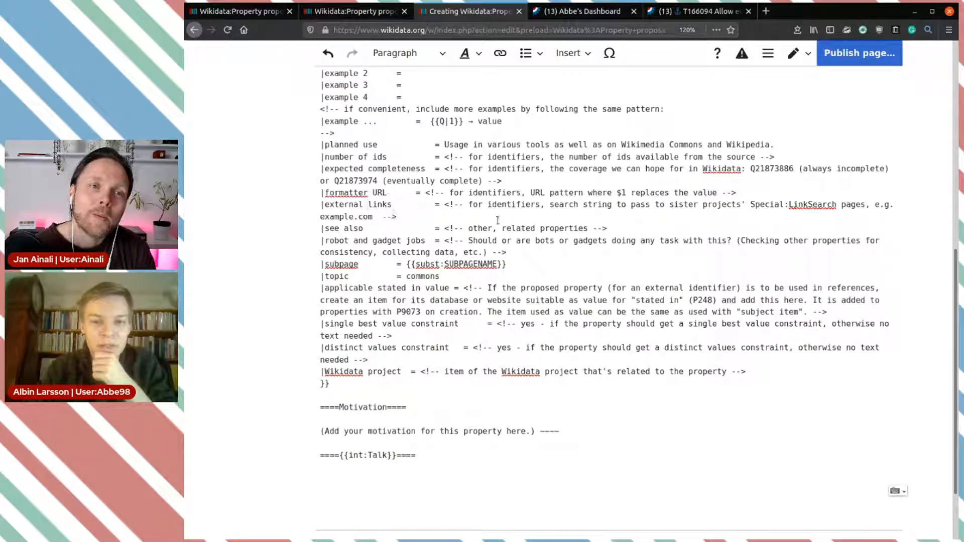
left_click(568, 228)
scroll(568, 228, "down", 3)
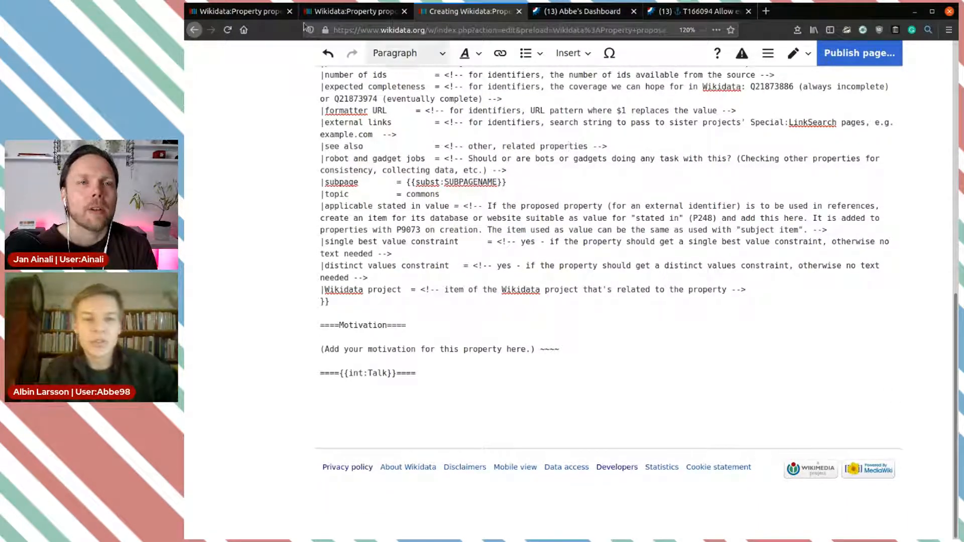
left_click(247, 12)
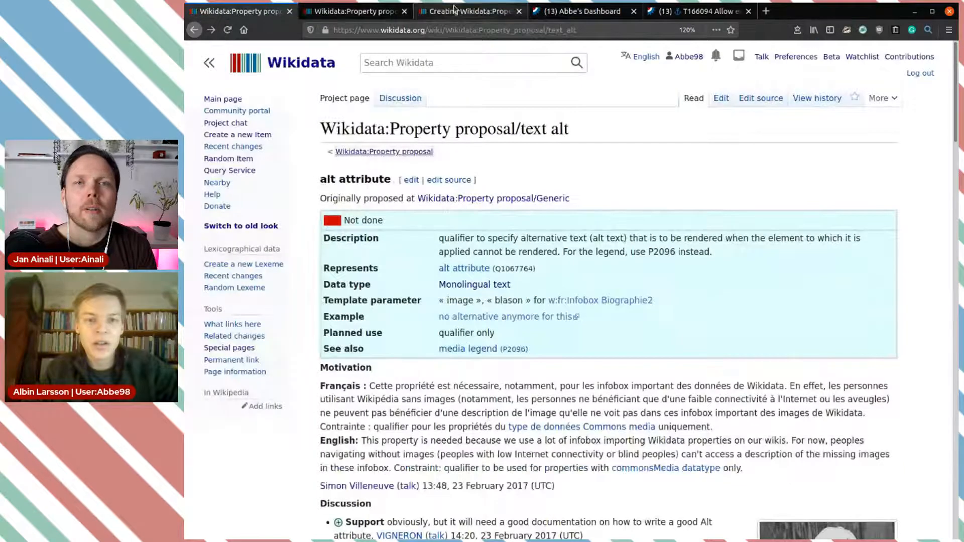
left_click(459, 11)
scroll(462, 138, "up", 2)
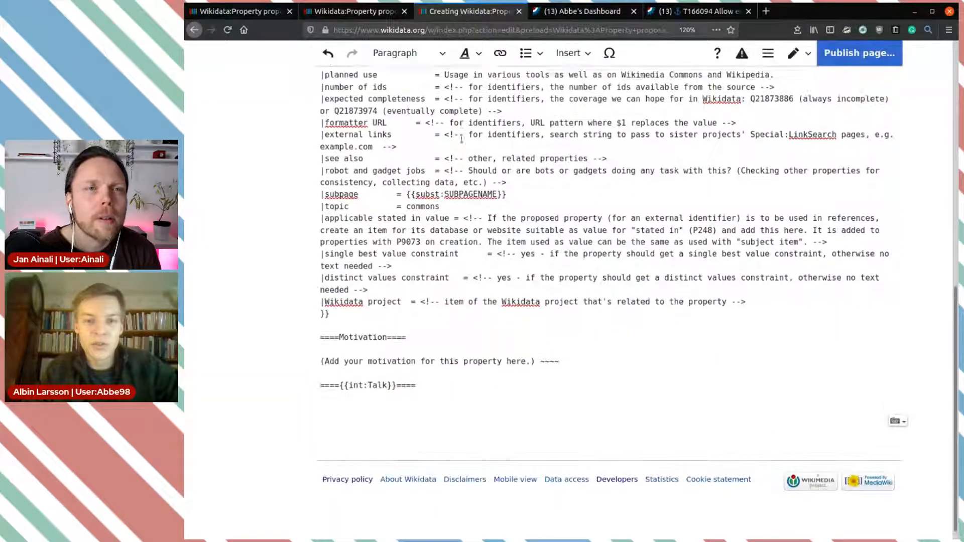
left_click_drag(449, 122, 548, 123)
left_click(566, 123)
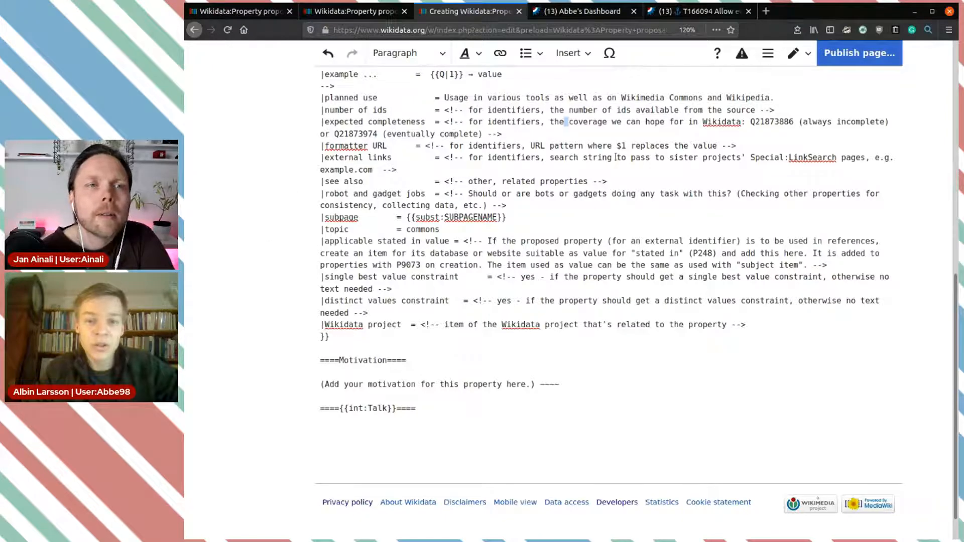
Copy the page address of the earlier text alt property proposal and return to the draft.
left_click(246, 15)
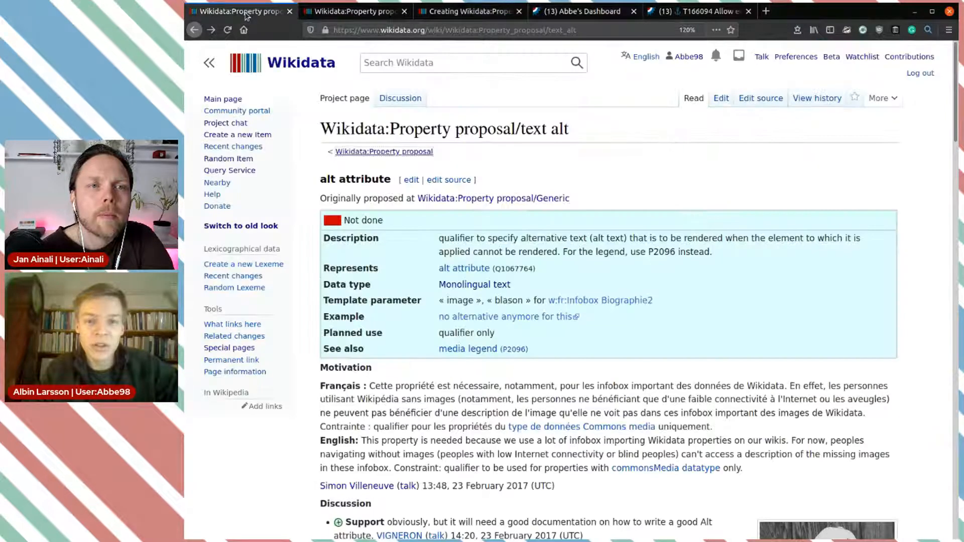
left_click(585, 31)
key("Escape")
left_click(346, 11)
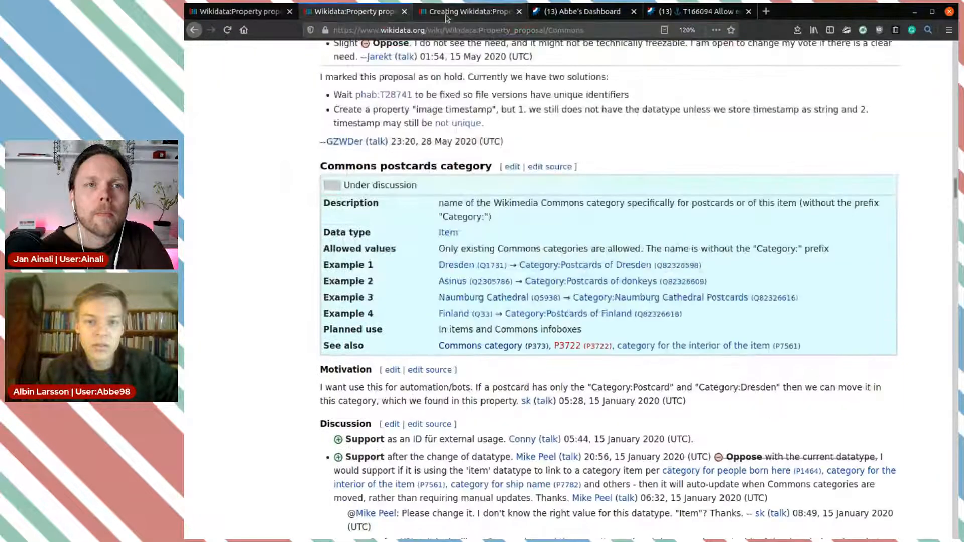
left_click(467, 11)
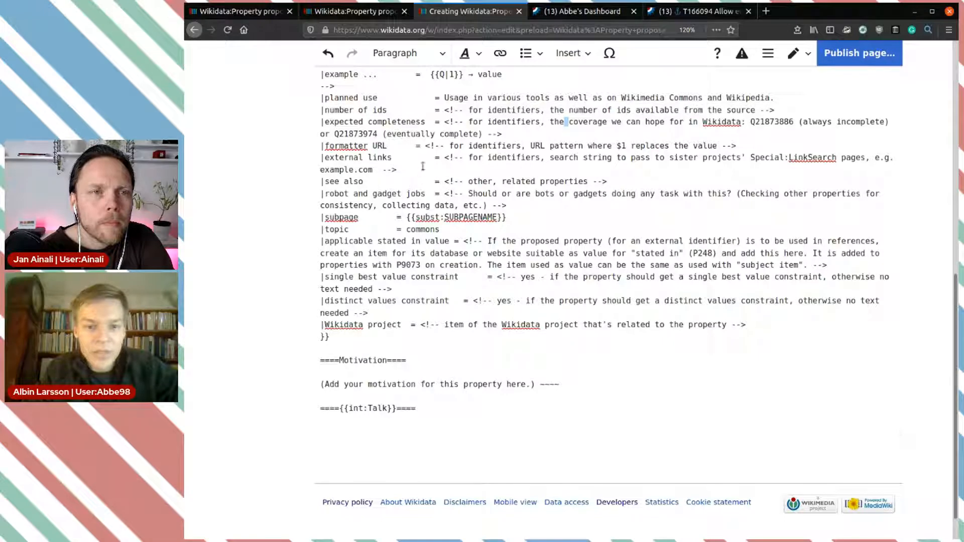
Replace the placeholder comment in the draft's see also field with "former proposal for Wikidata".
left_click_drag(606, 181, 448, 178)
key("BackSpace")
type("former pro")
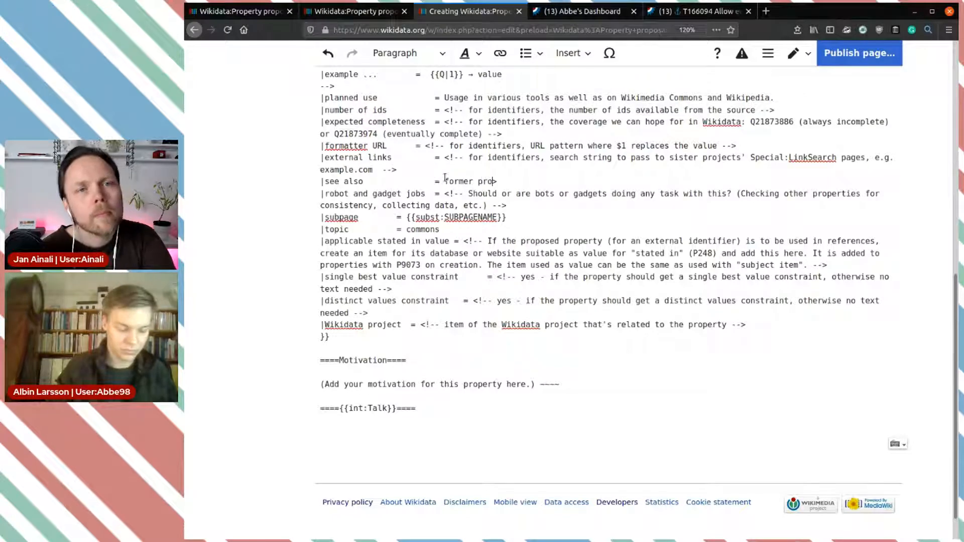
type("posal for ")
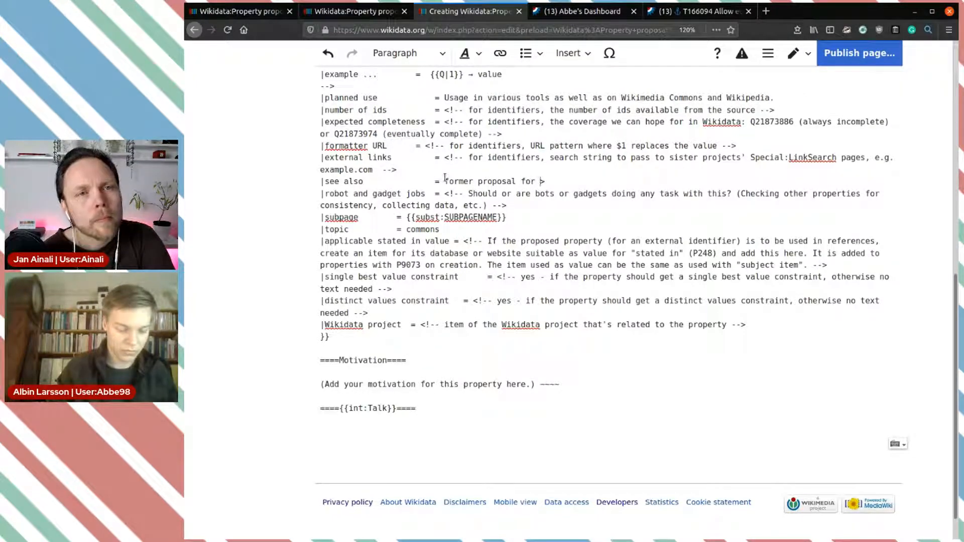
type("Wikid")
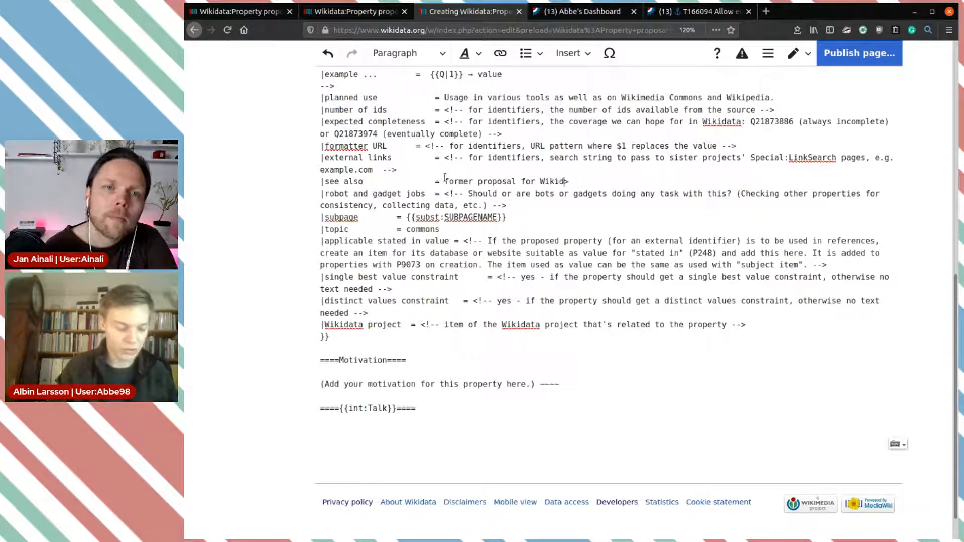
type("ata")
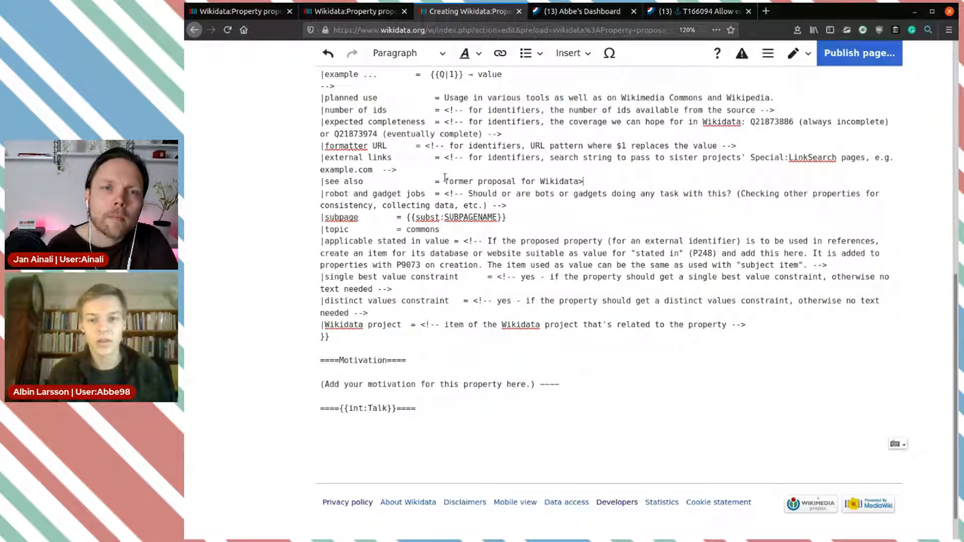
Link the see also text "former proposal for Wikidata" to the page Wikidata:Property proposal/text alt.
left_click_drag(588, 182, 444, 182)
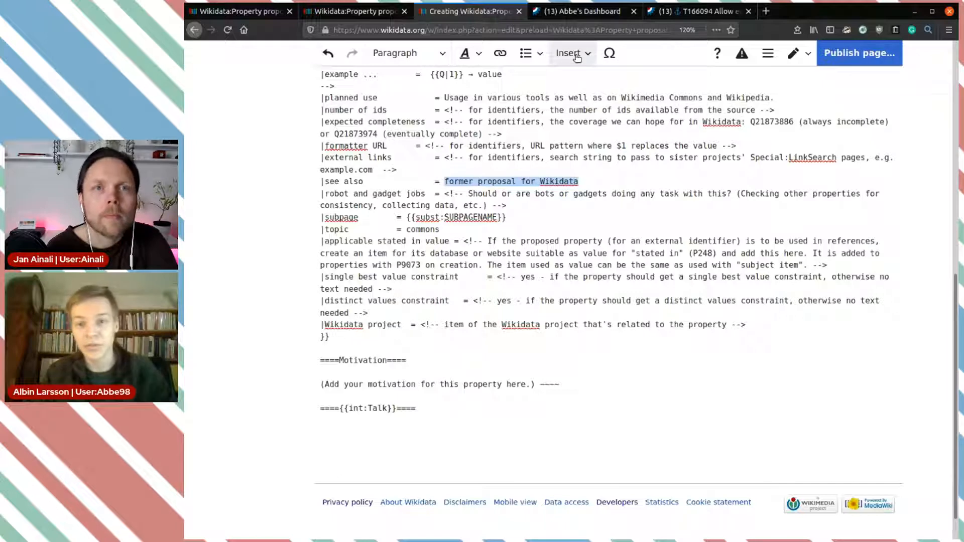
left_click(500, 52)
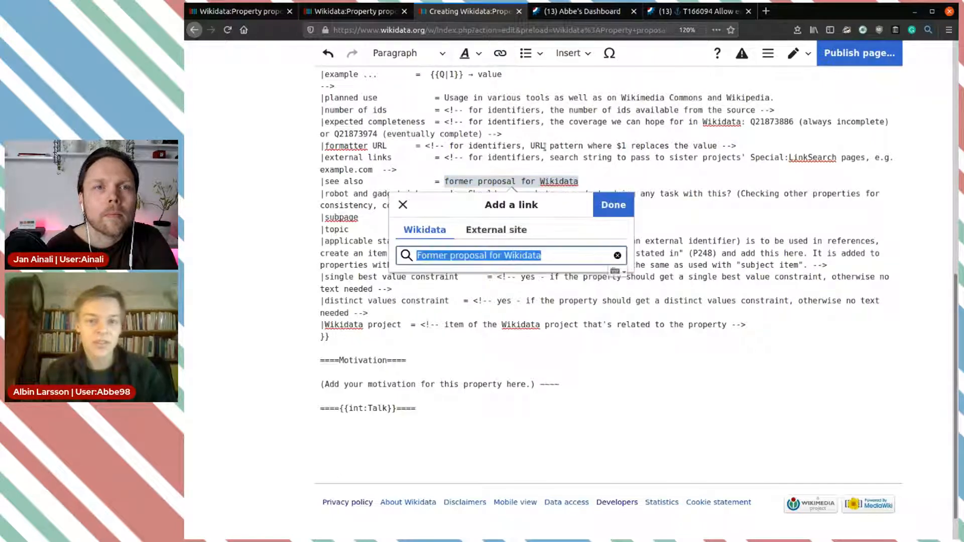
type("Wikidata:Property proposal/text alt")
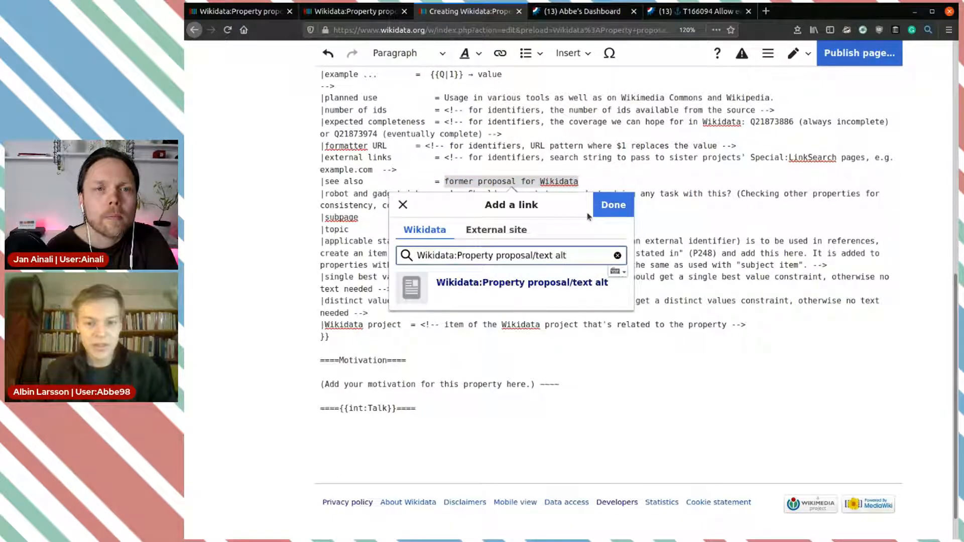
left_click(561, 284)
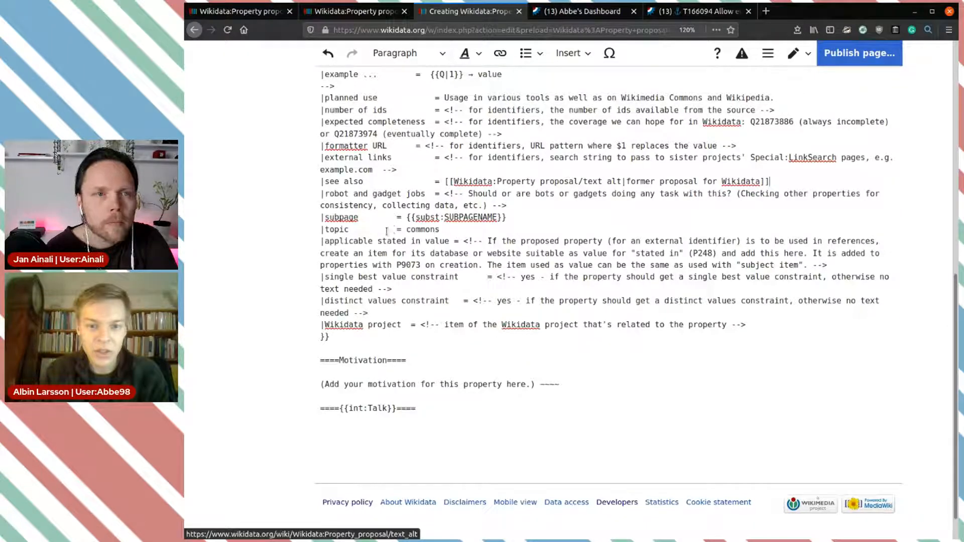
scroll(487, 248, "down", 1)
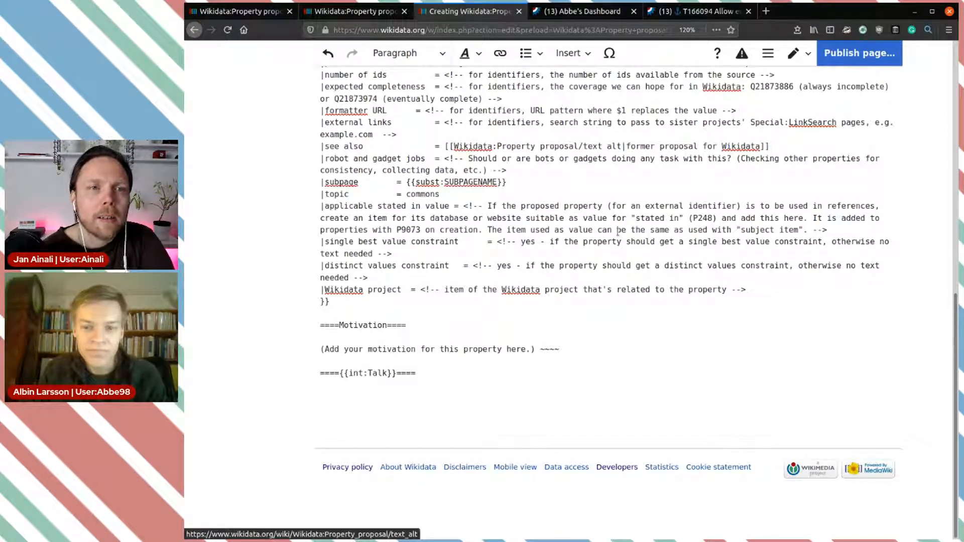
left_click(410, 251)
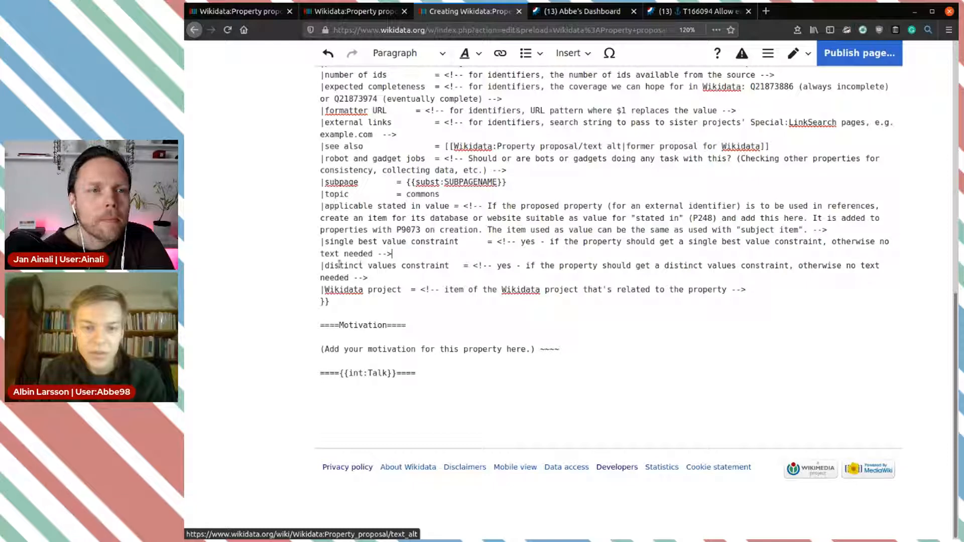
left_click(416, 265)
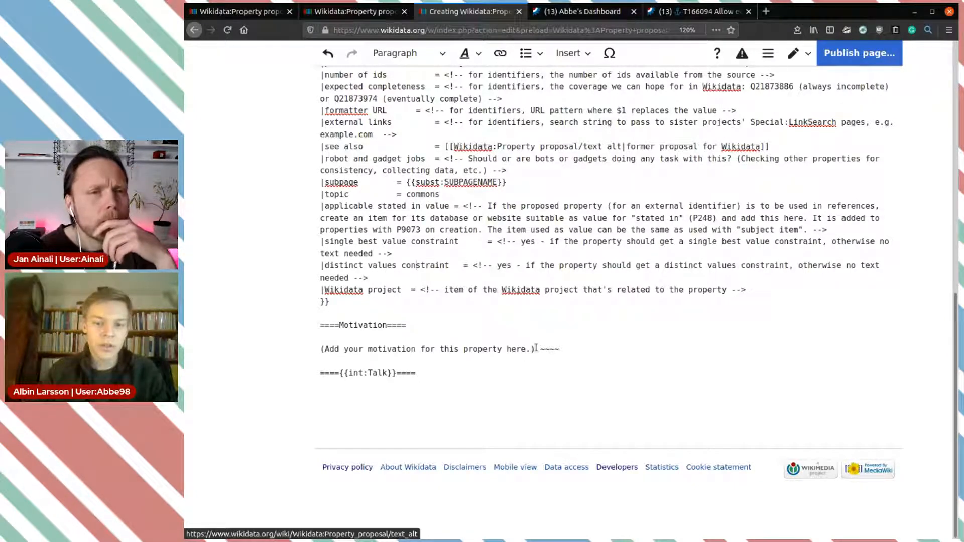
Replace the placeholder sentence under the Motivation heading with empty template braces {{}}.
left_click_drag(537, 348, 321, 348)
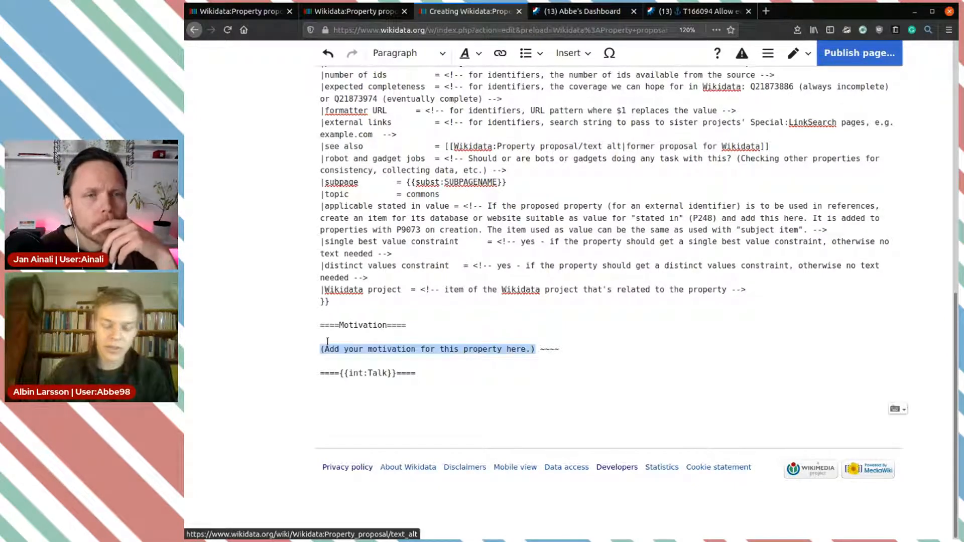
key("BackSpace")
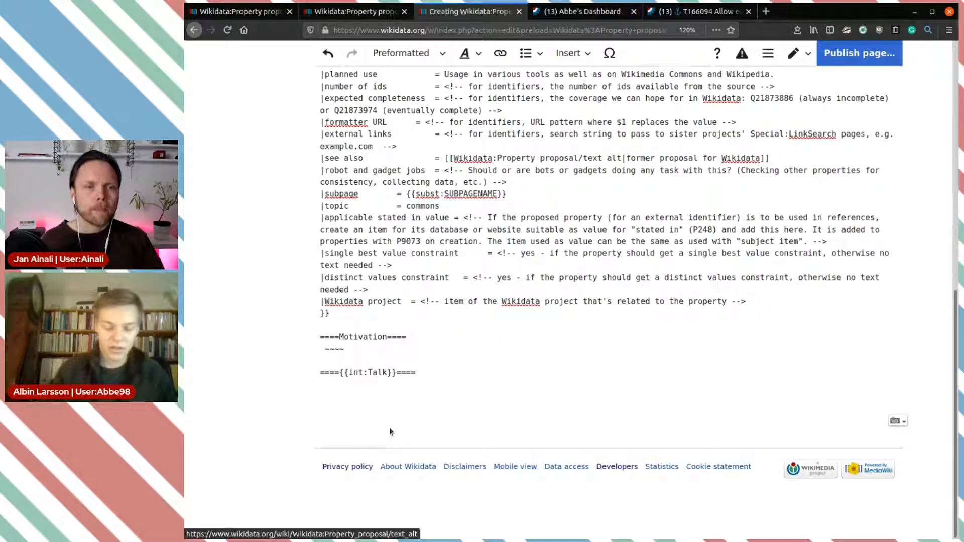
type("{{}}")
key("Left")
key("Left")
left_click(338, 353)
Start adding a Phabricator template after the empty braces in the Motivation section.
left_click(585, 52)
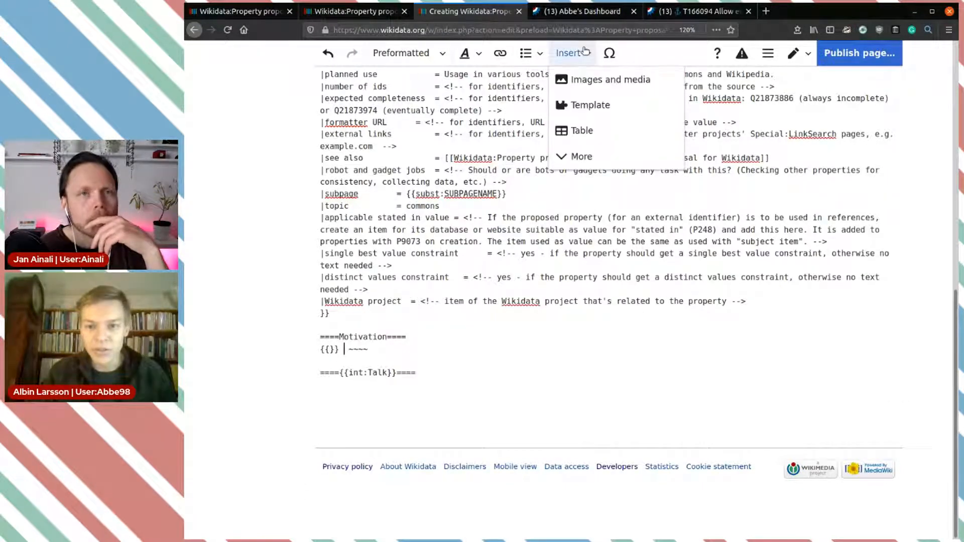
left_click(589, 105)
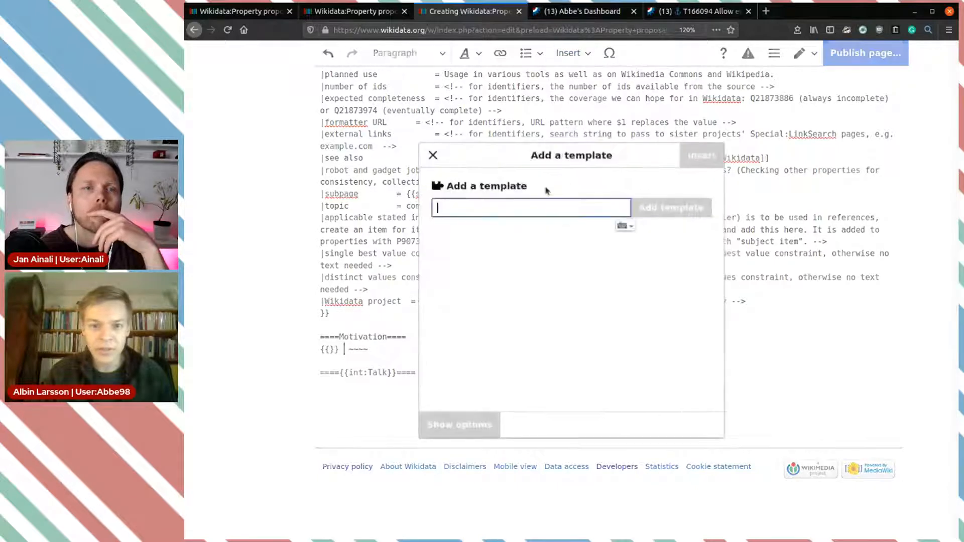
type("Phabricator")
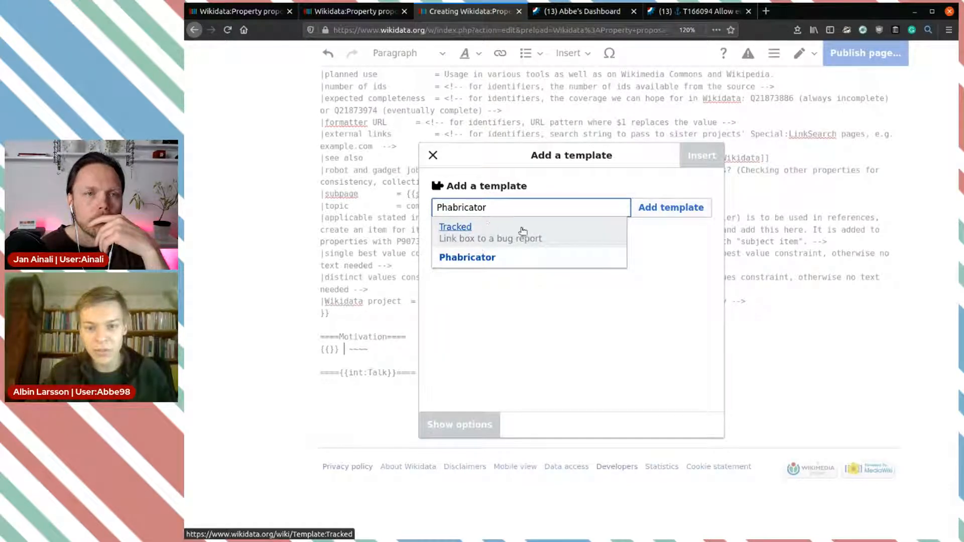
left_click(467, 257)
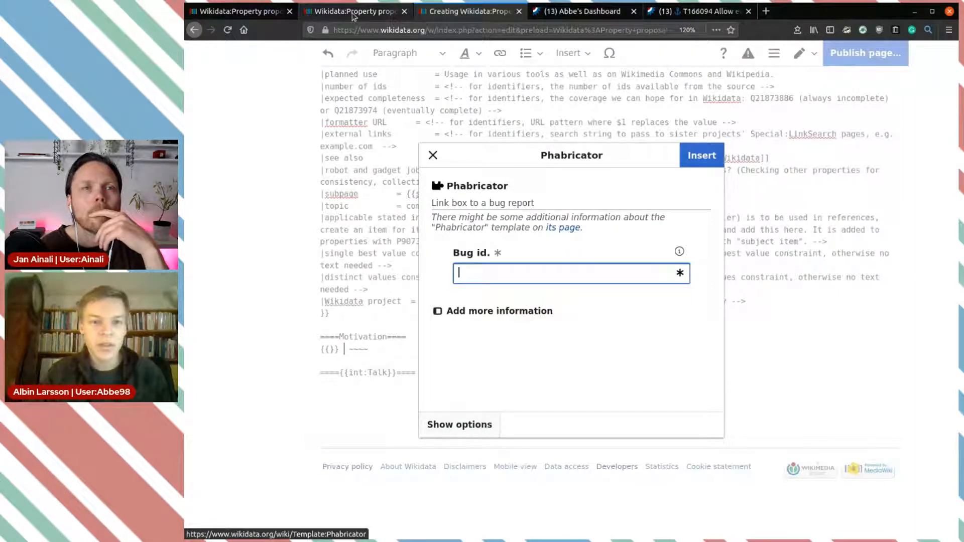
Copy the ID T166094 from the Phabricator task on default alt text, and open flagged task T213585 in a new tab.
left_click(707, 18)
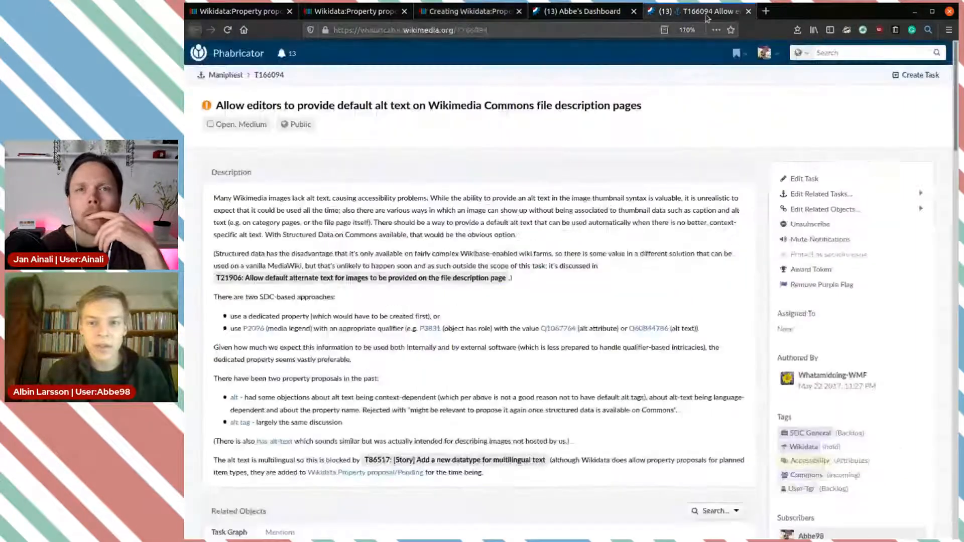
double_click(470, 30)
key("ctrl+c")
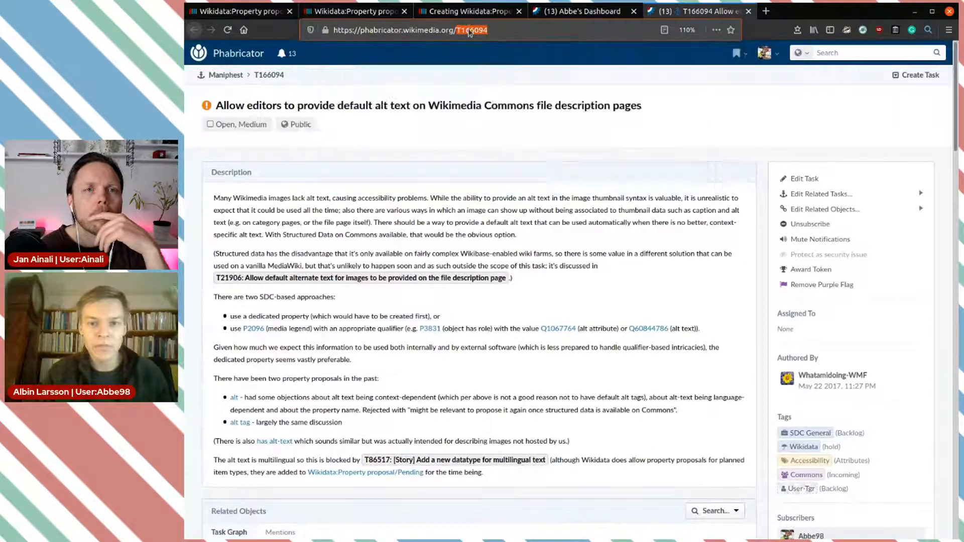
left_click(582, 11)
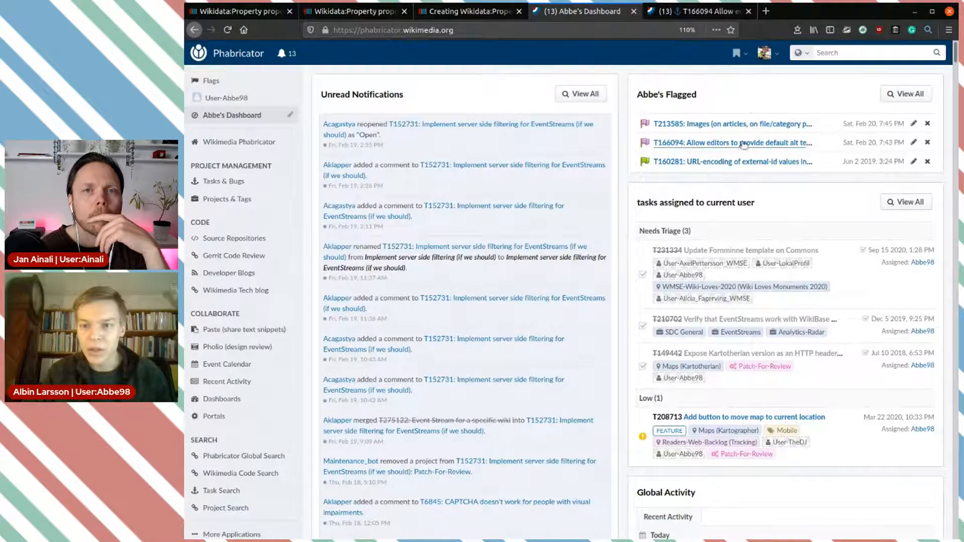
middle_click(743, 124)
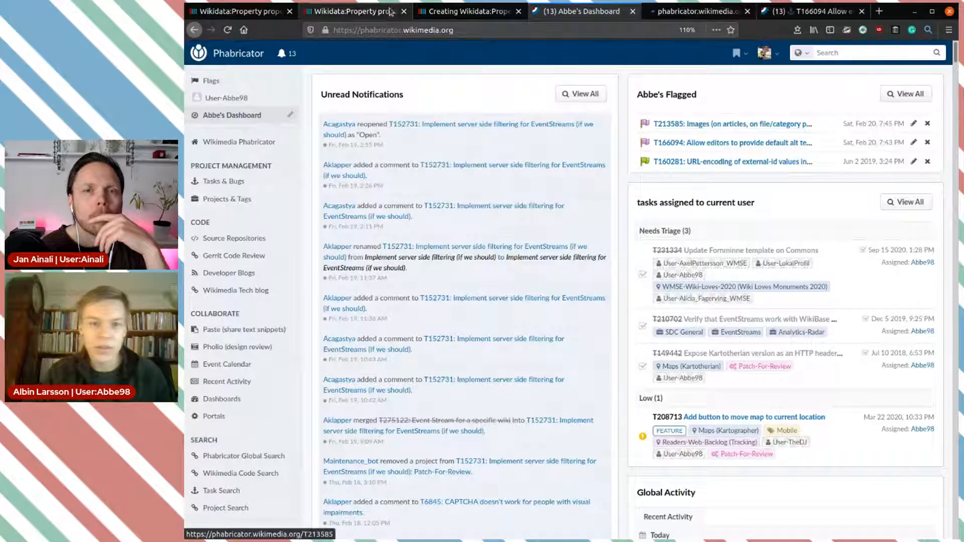
Return to the draft and insert the Phabricator template with bug id T166094.
left_click(347, 12)
left_click(452, 16)
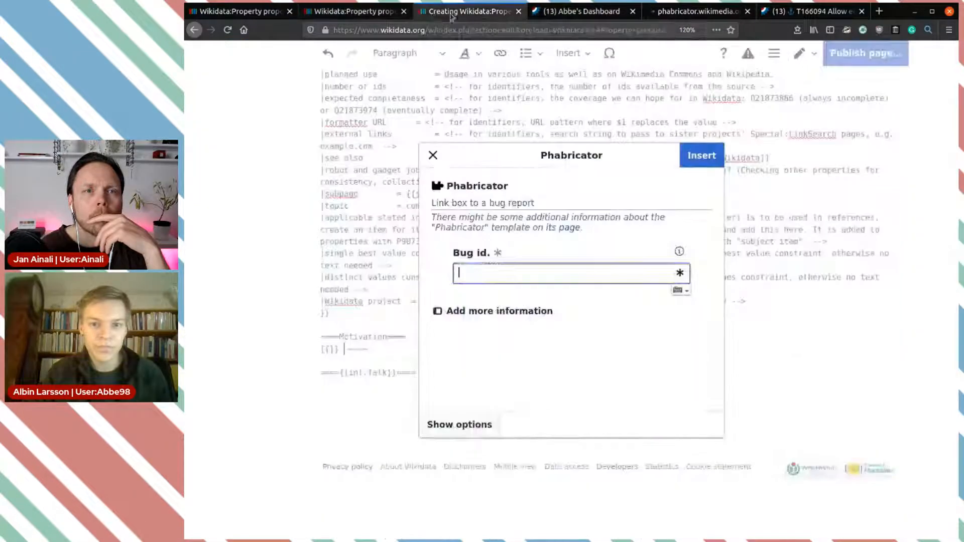
key("ctrl+v")
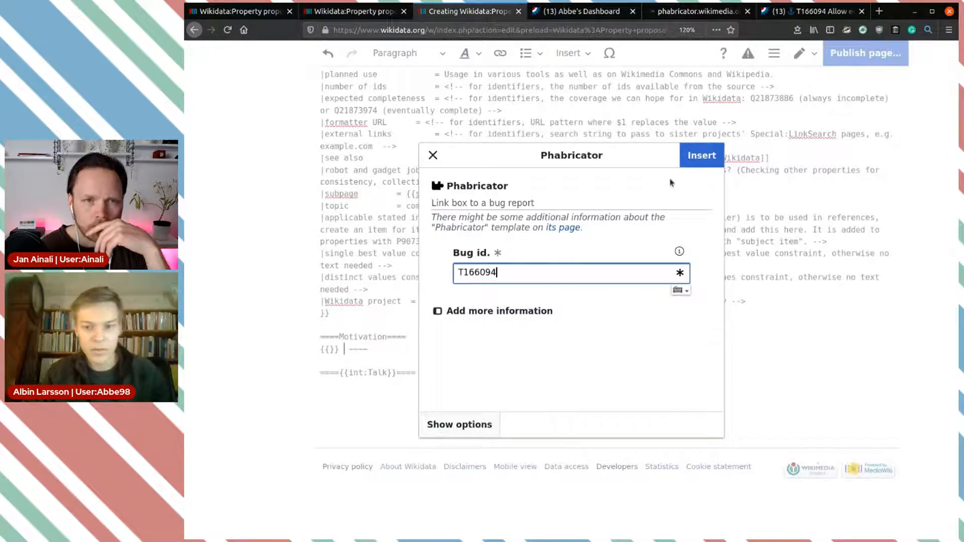
left_click(702, 155)
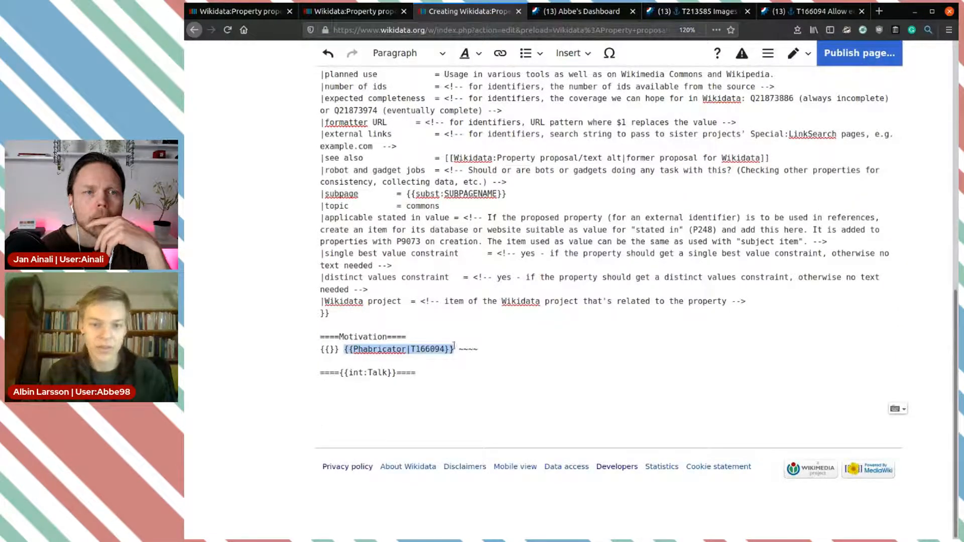
Duplicate the Phabricator template for T166094 directly after the first one in the Motivation section.
left_click_drag(454, 349, 345, 349)
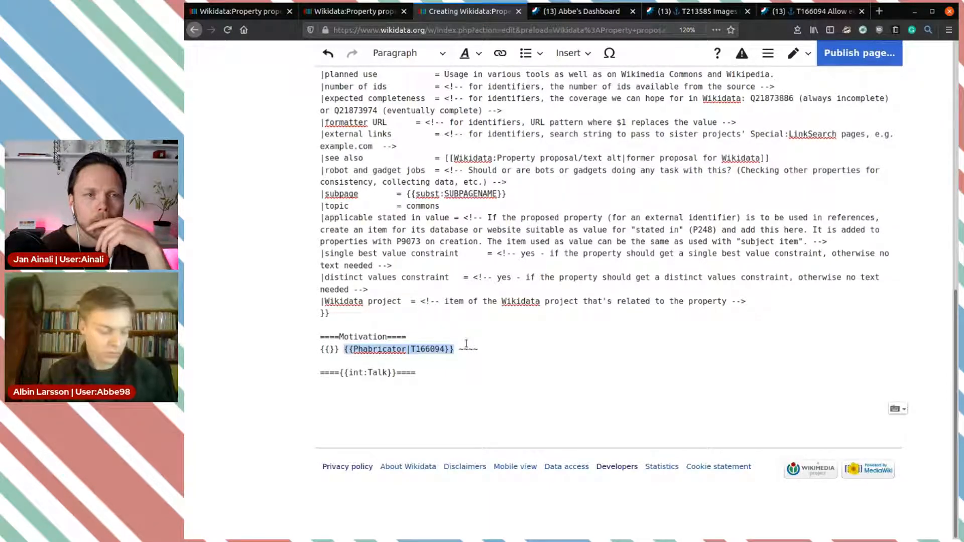
key("Right")
type("{{Phabricator|T166094}}")
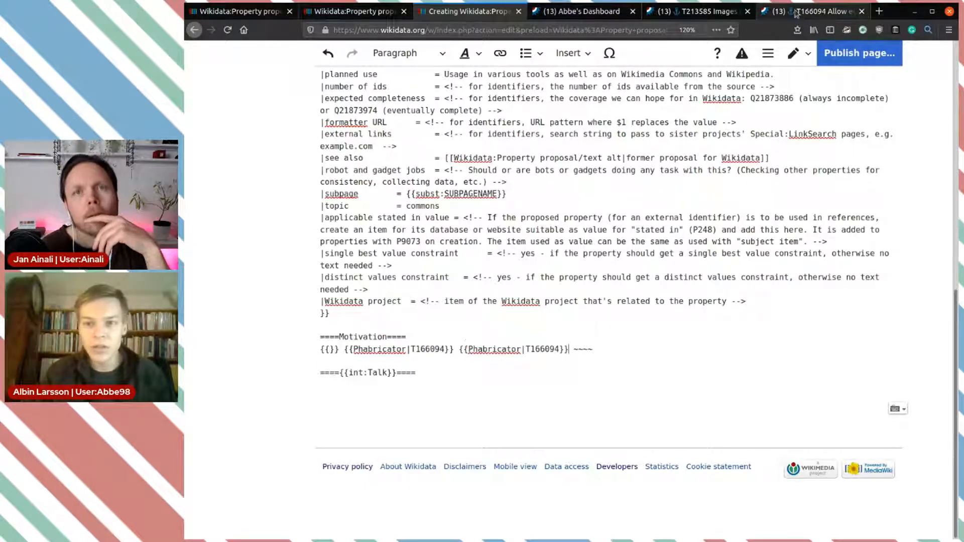
Copy the ID T213585 from its Phabricator task and use it as the second template's bug id.
left_click(695, 11)
double_click(470, 31)
key("ctrl+c")
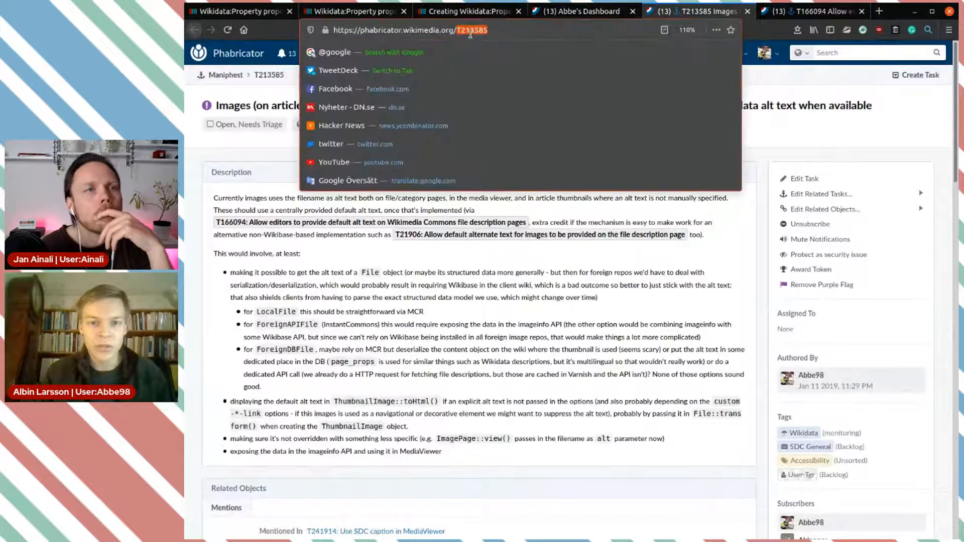
left_click(266, 11)
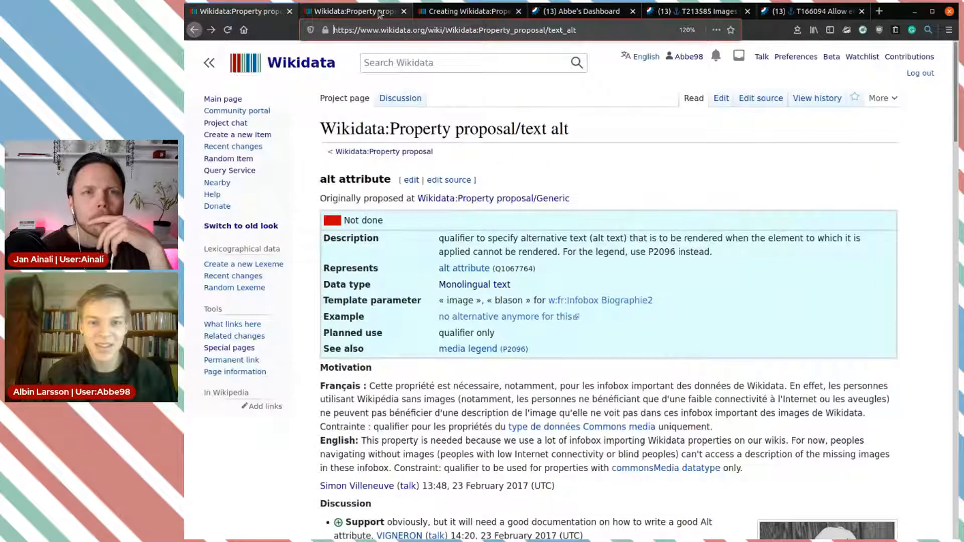
left_click(351, 11)
left_click(458, 12)
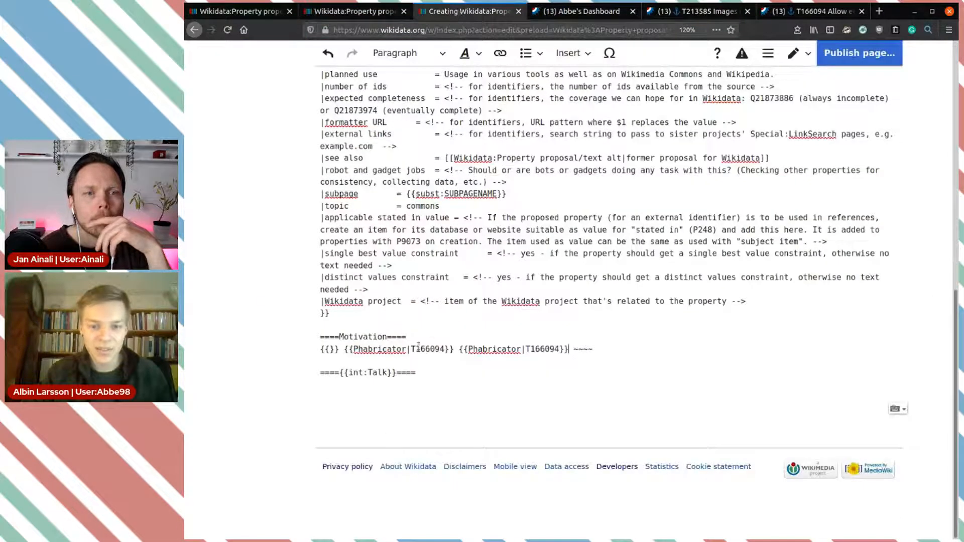
double_click(543, 349)
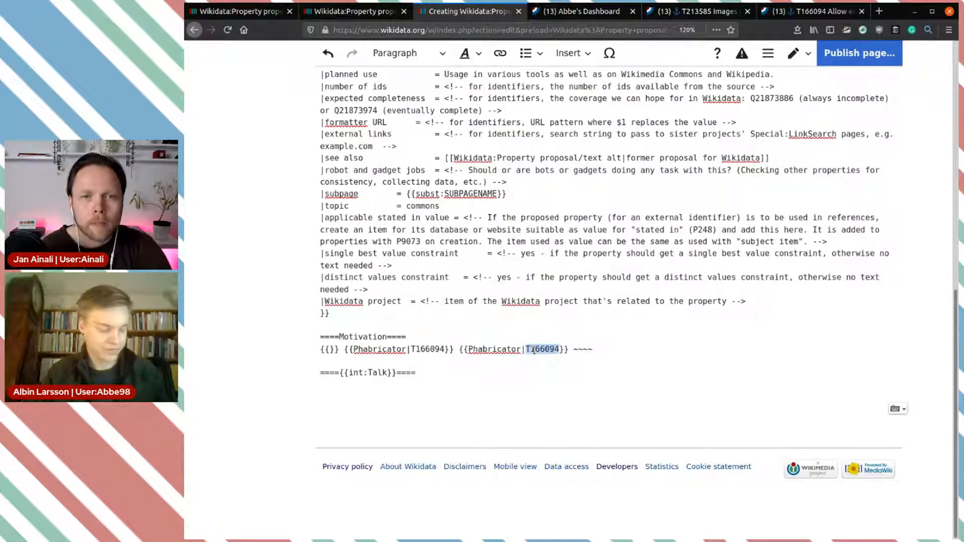
key("ctrl+v")
Replace the empty braces before the Phabricator templates with "See" and join the two templates with "and".
left_click(467, 336)
left_click(339, 349)
key("BackSpace")
key("BackSpace")
key("BackSpace")
key("BackSpace")
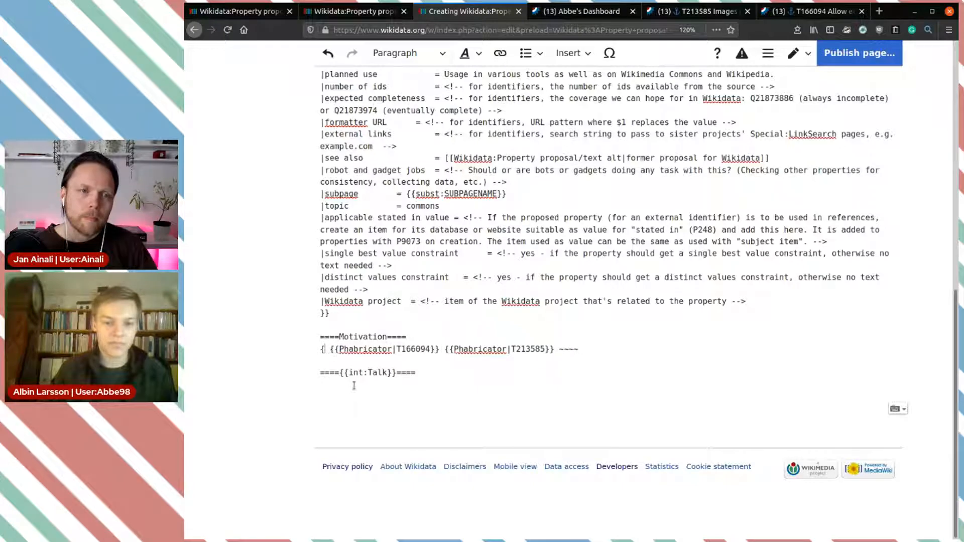
type("See")
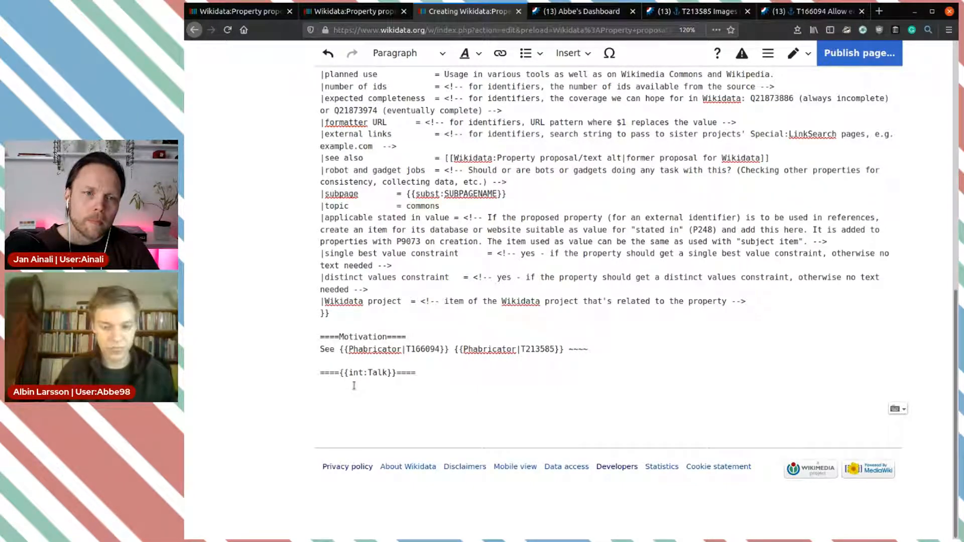
type(" and")
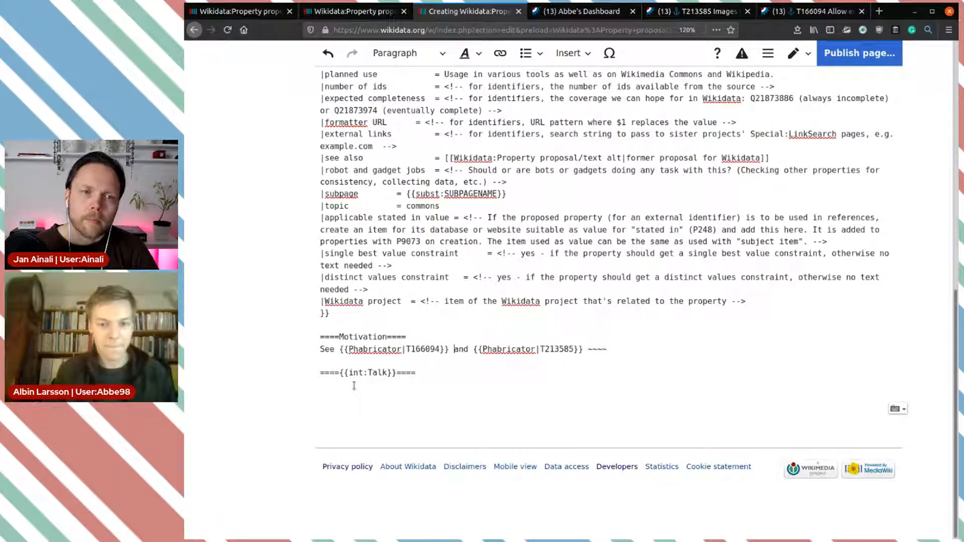
Insert blank lines between the Motivation heading and the "See" line with the Phabricator references.
key("Up")
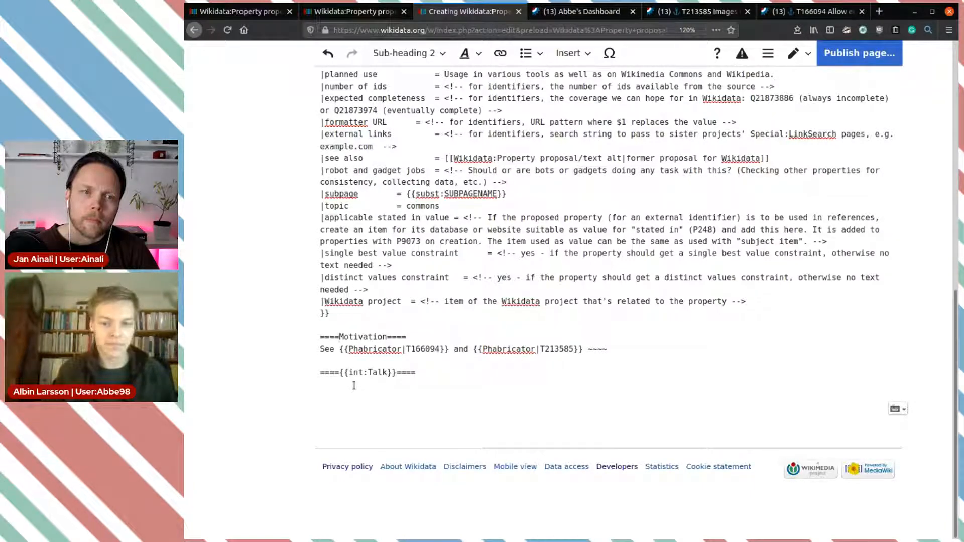
key("Return")
key("Return")
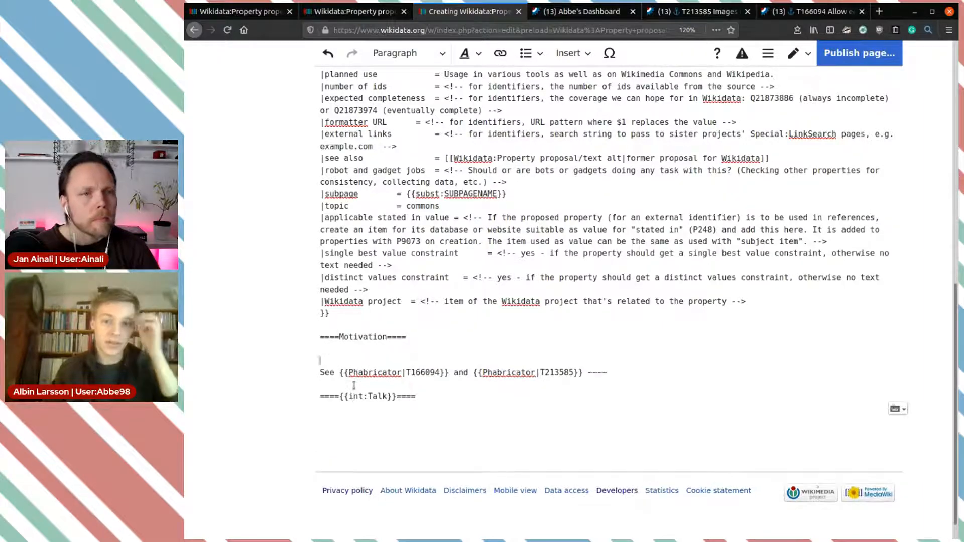
Begin the motivation paragraph under the heading with "This will allow editor to specify alt-text(alternative text)".
type("This ")
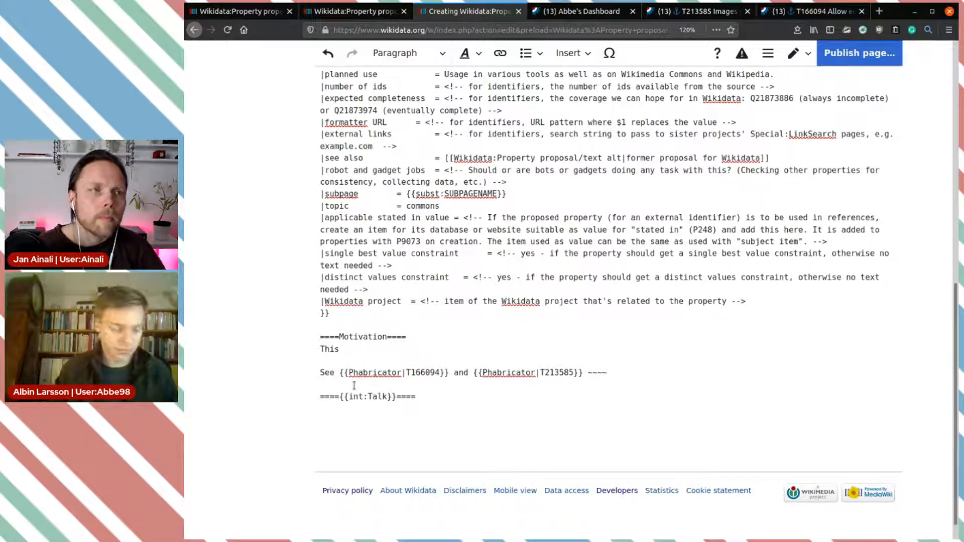
type("will")
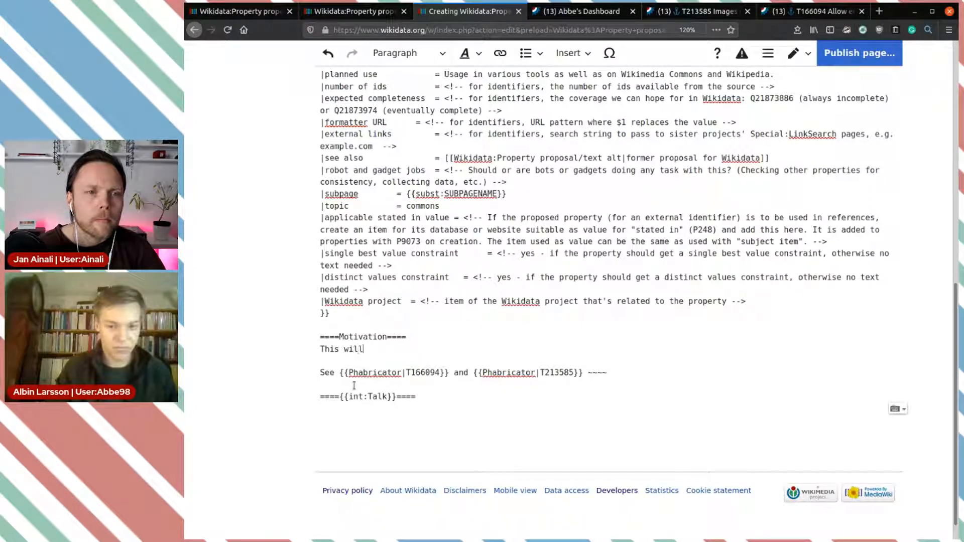
type(" all")
key("BackSpace")
key("BackSpace")
type("allow editor to spe")
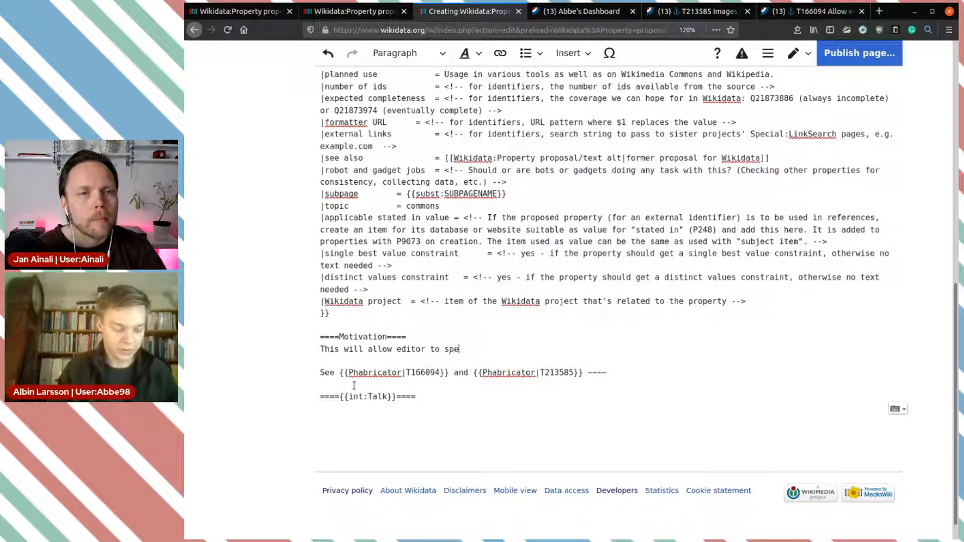
type("cify alt")
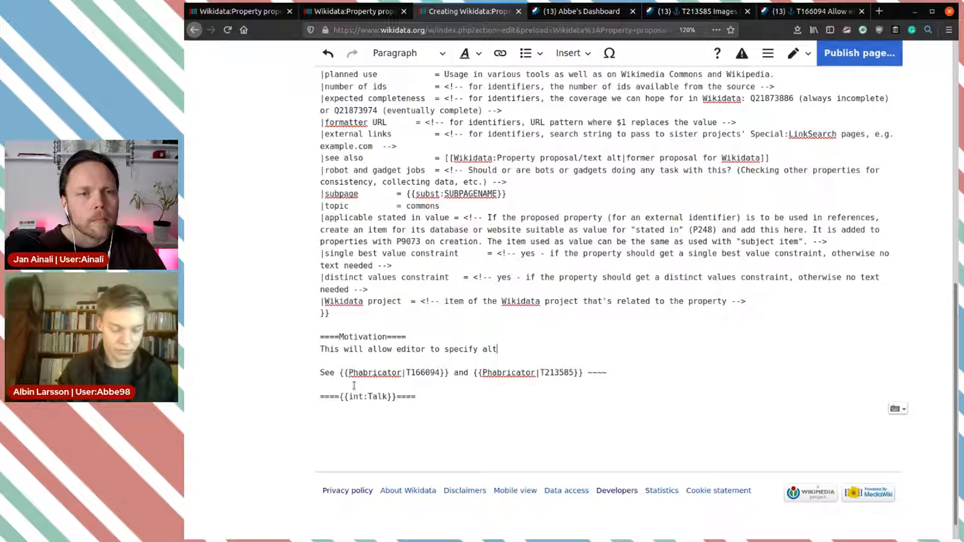
type("-text(/)")
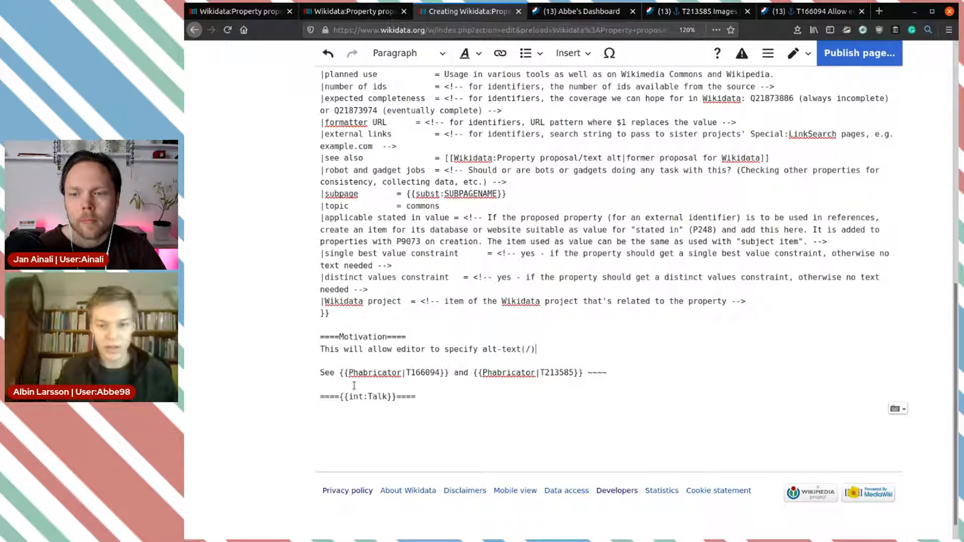
key("Left")
key("BackSpace")
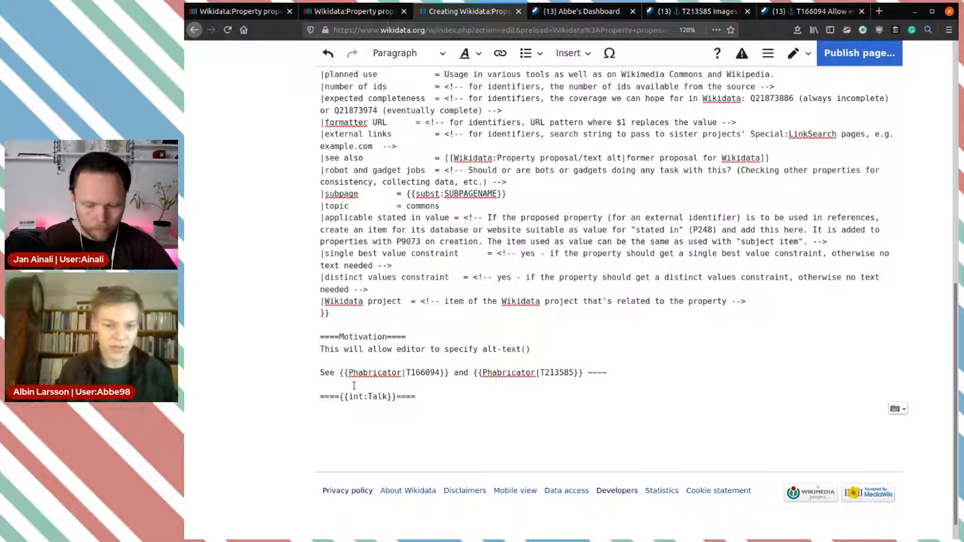
type("alternat")
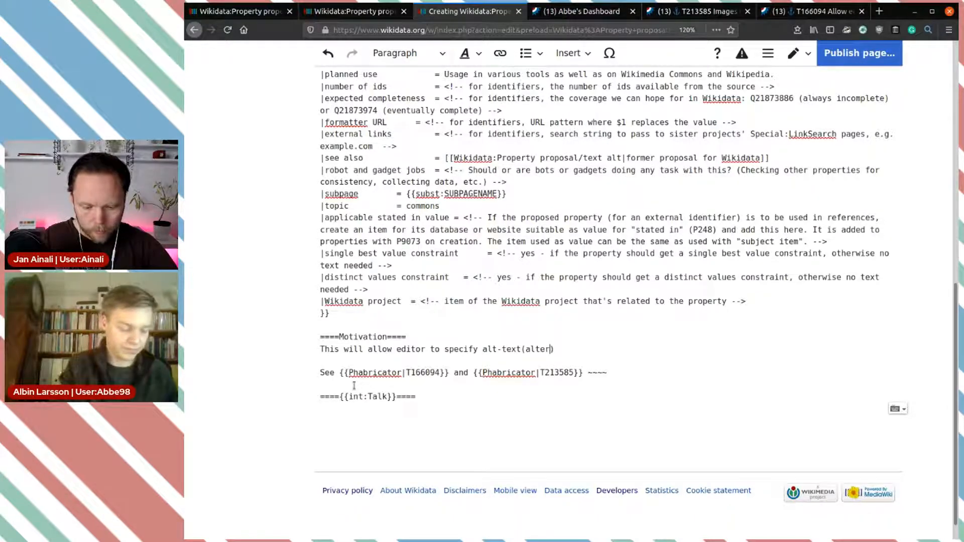
type("ive tex")
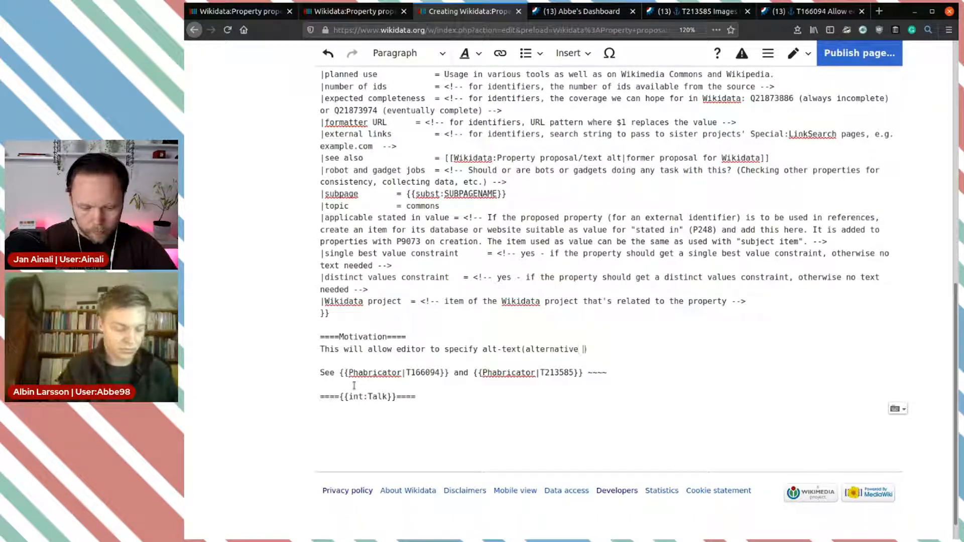
type("t)")
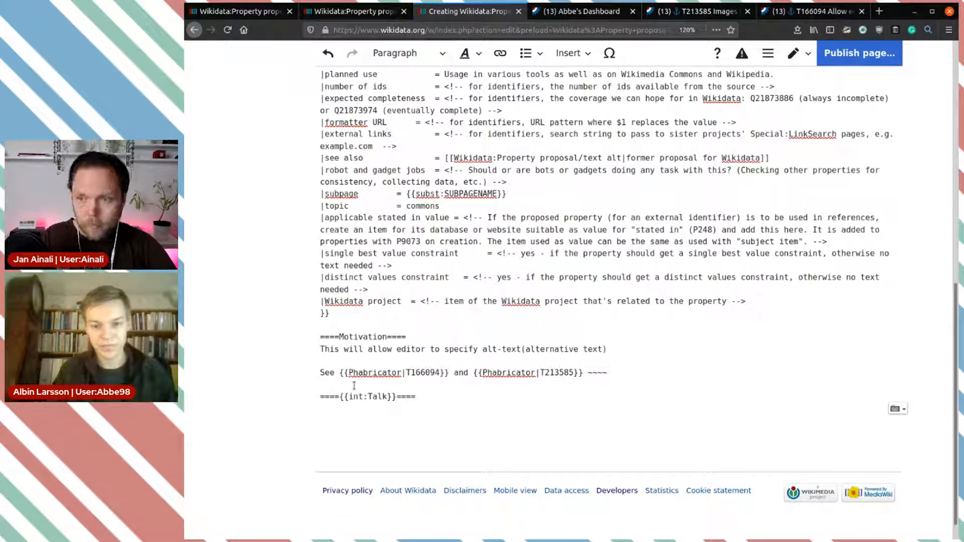
Continue the motivation sentence with "for images on Wikimedia Commons which can then be used by assi".
type(" for ")
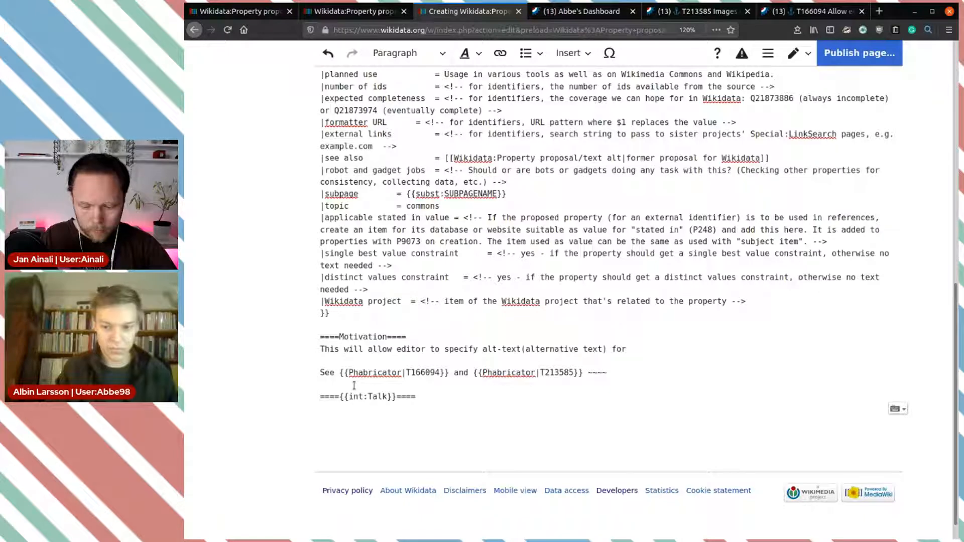
type("images on Wikimedi")
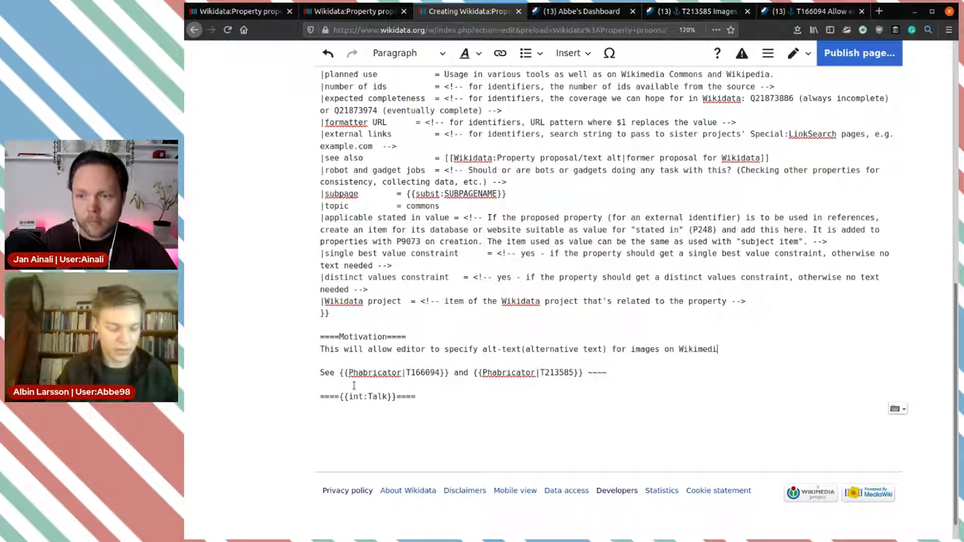
type("a Common")
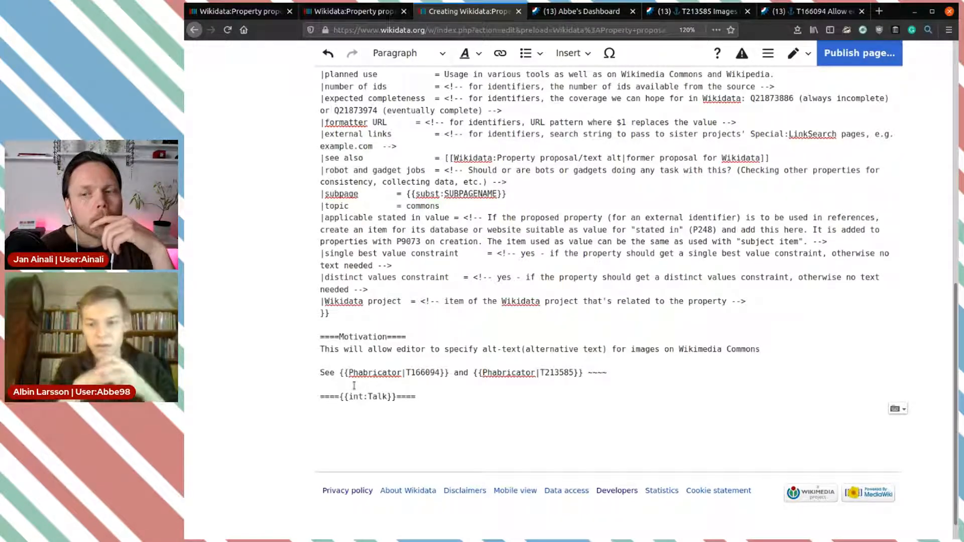
type("s")
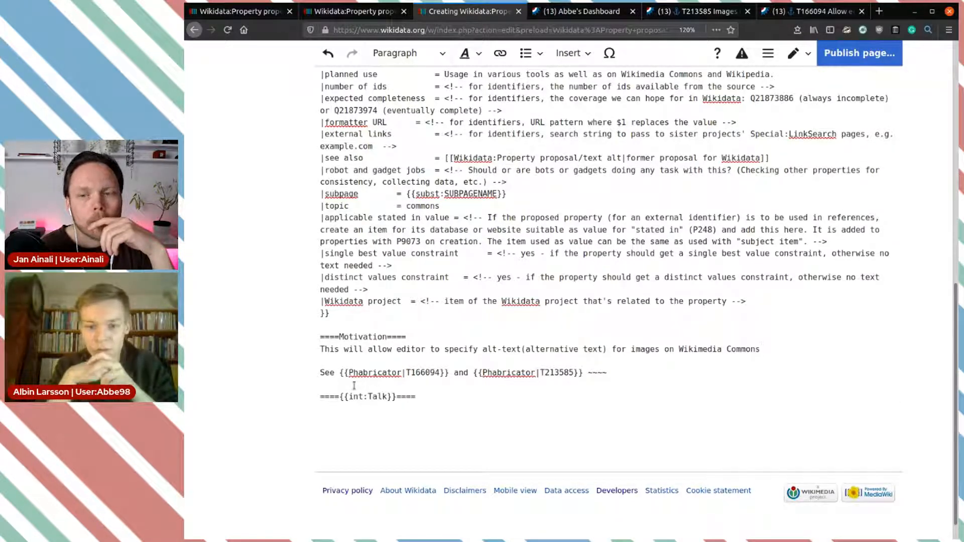
type(" which can th")
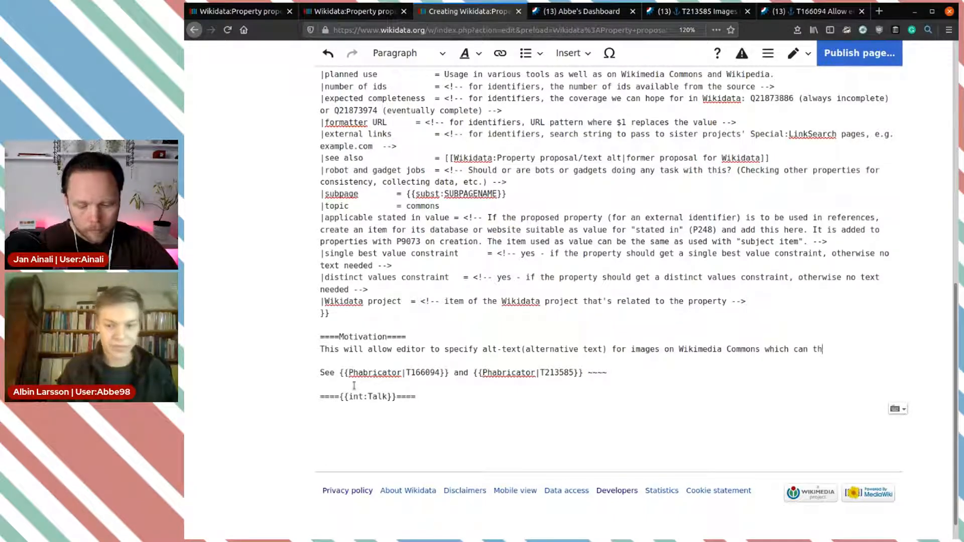
type("en be used")
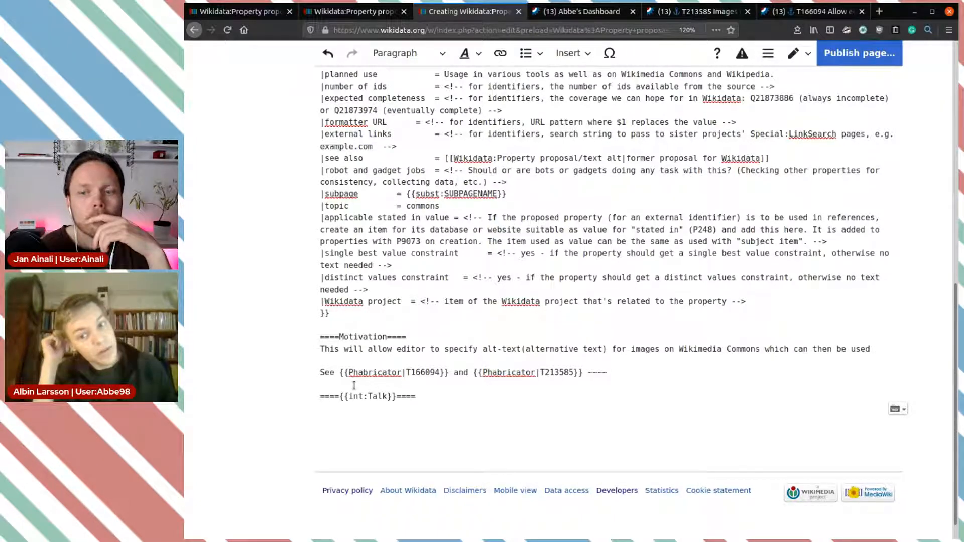
type(" by assi")
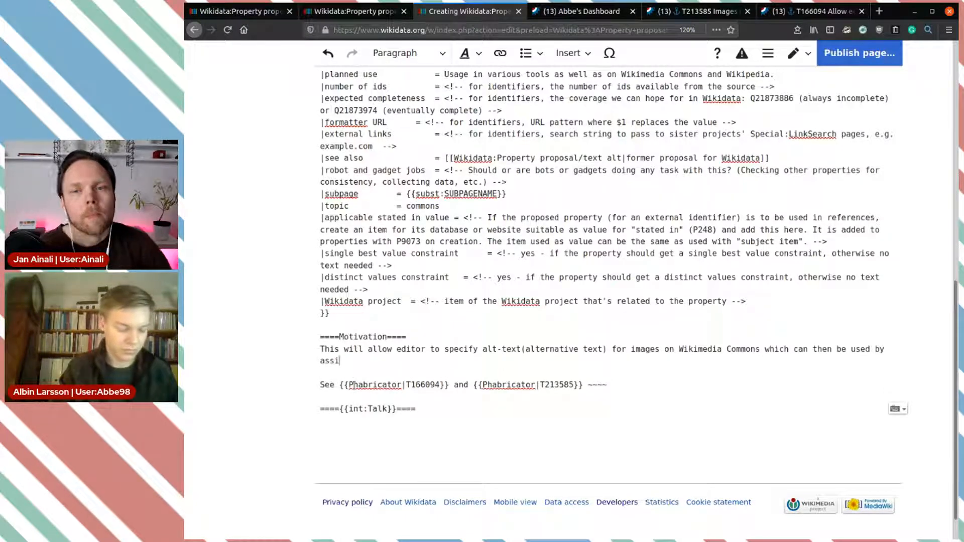
Replace the unfinished word ending the Motivation sentence with "various projects and tools to set an alt-attribute".
key("BackSpace")
key("BackSpace")
key("BackSpace")
key("BackSpace")
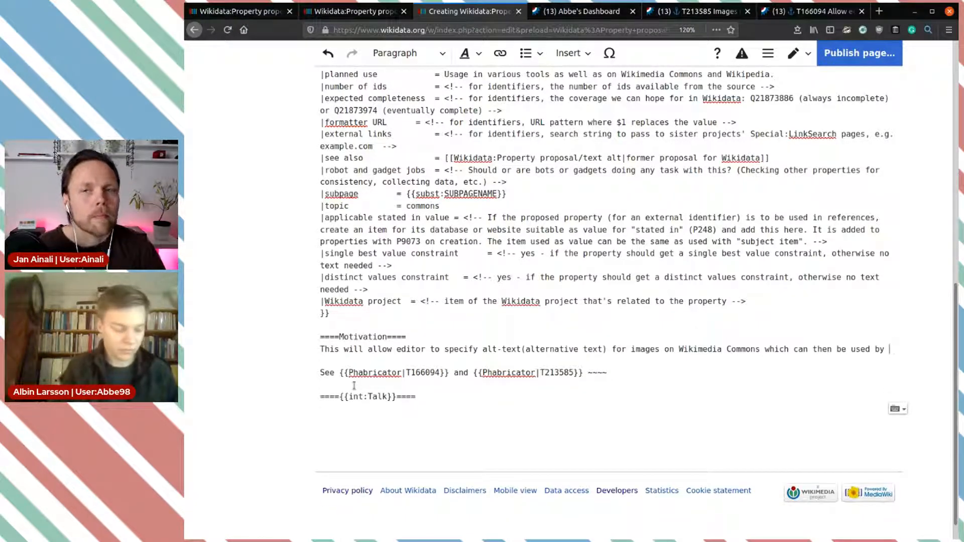
type("var")
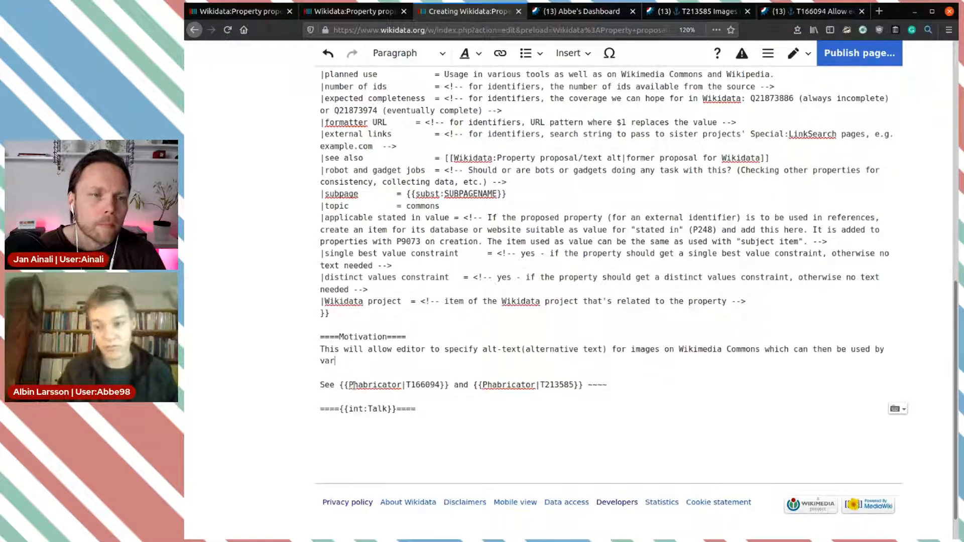
type("iou")
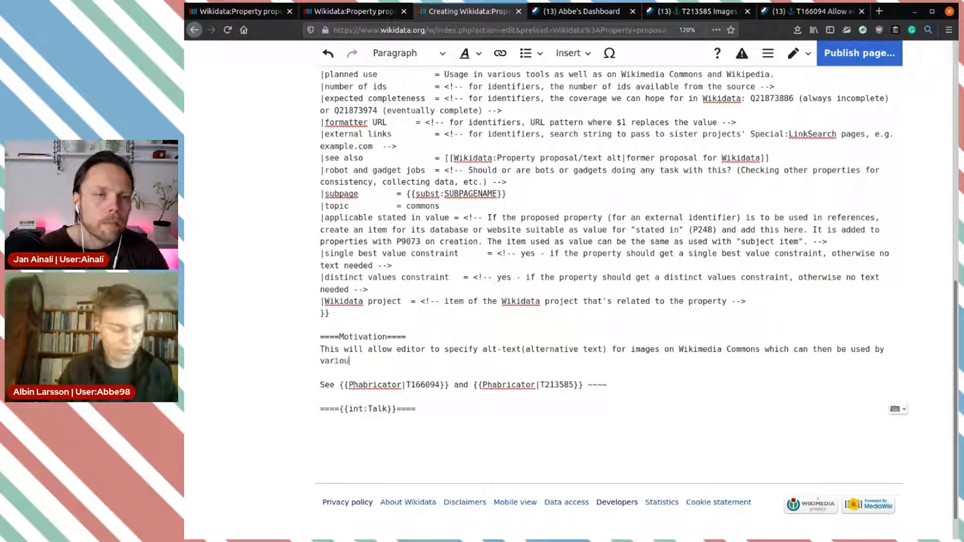
type("s projects and tools to set a")
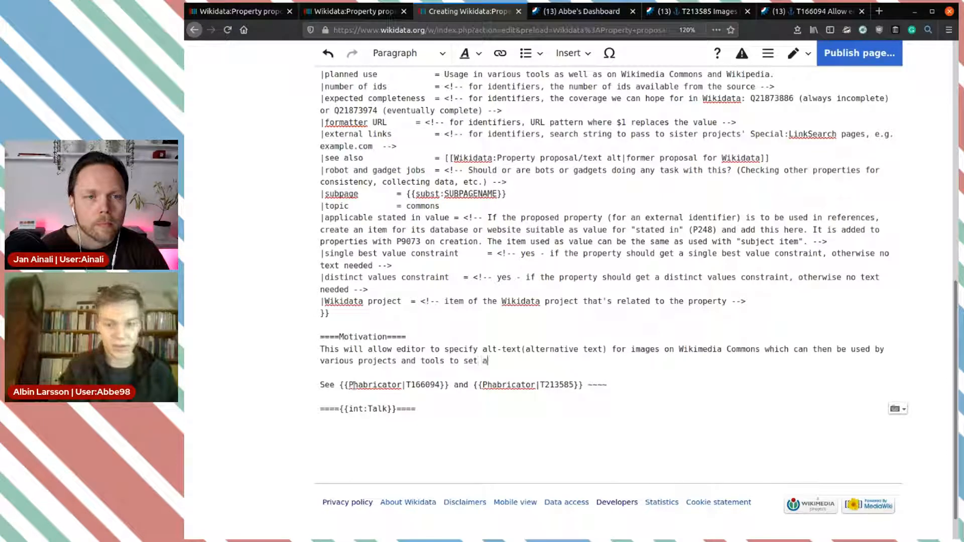
type("n alt-a")
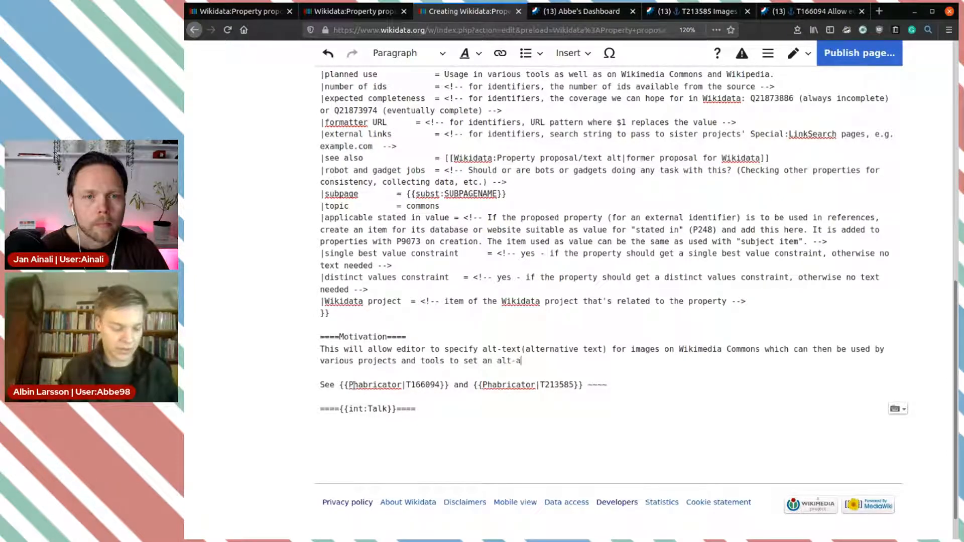
type("ttribute")
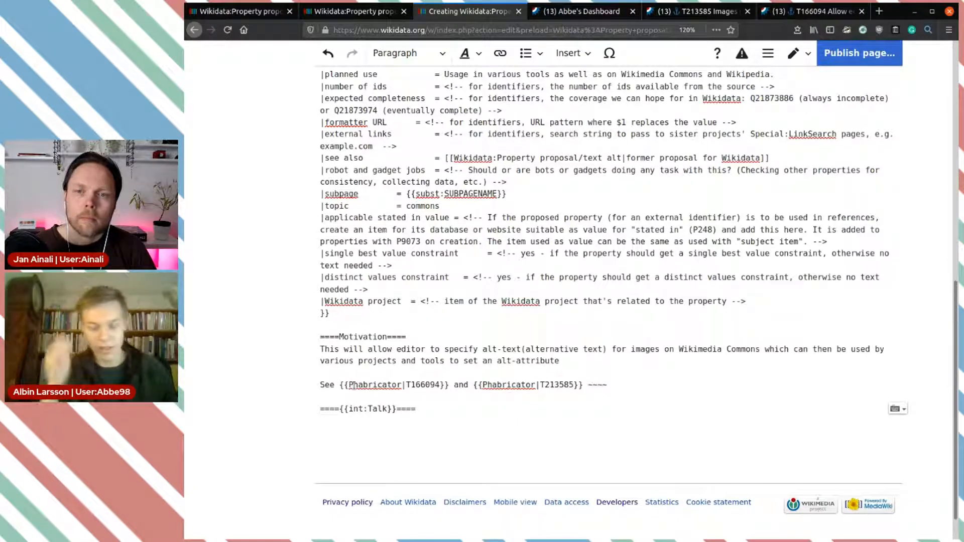
Finish the Motivation paragraph with ". See the tickets below and the previous proposal.".
type(". See the")
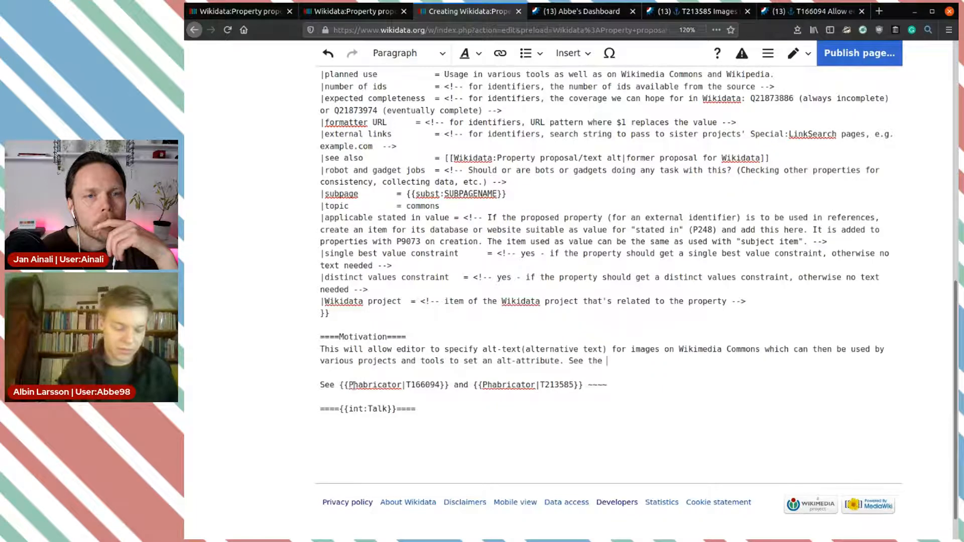
type("t")
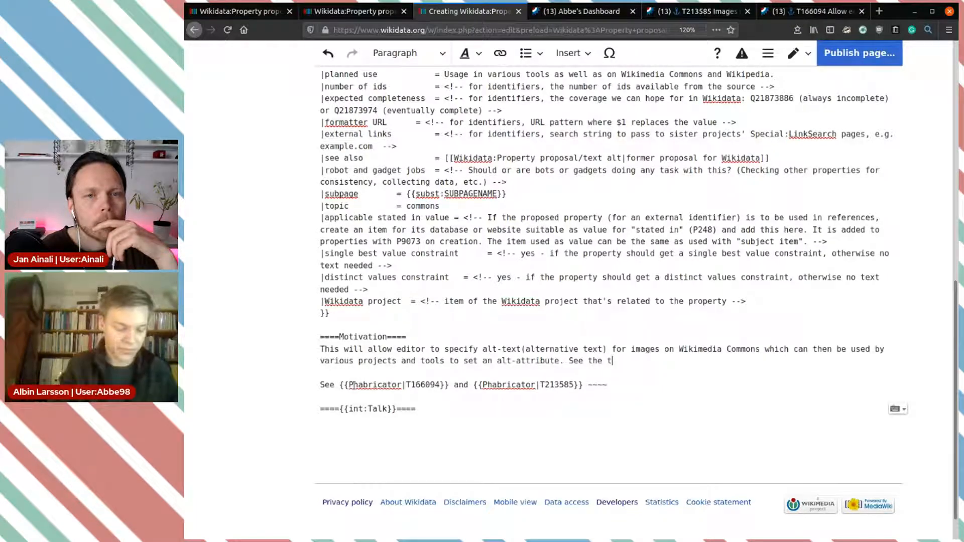
type("ickets below and the previous")
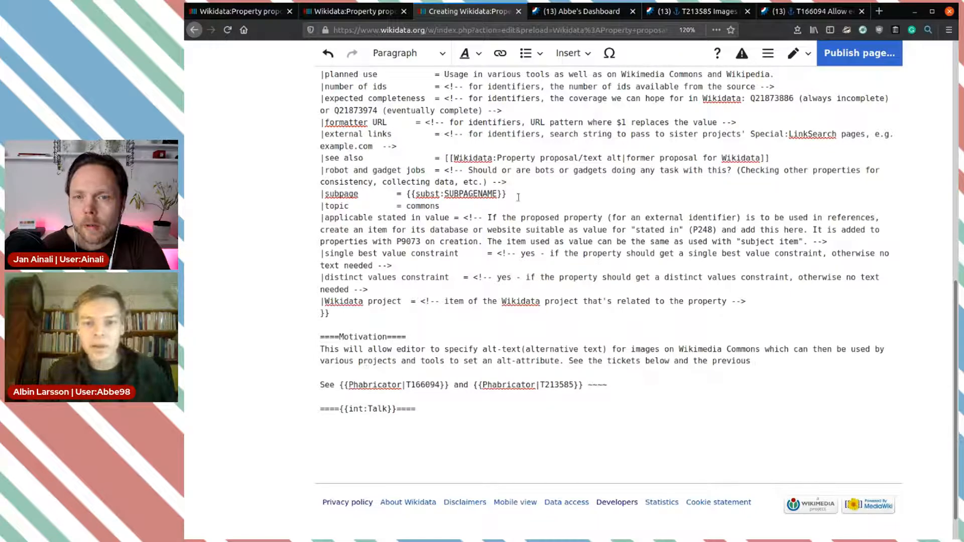
type("proposal.")
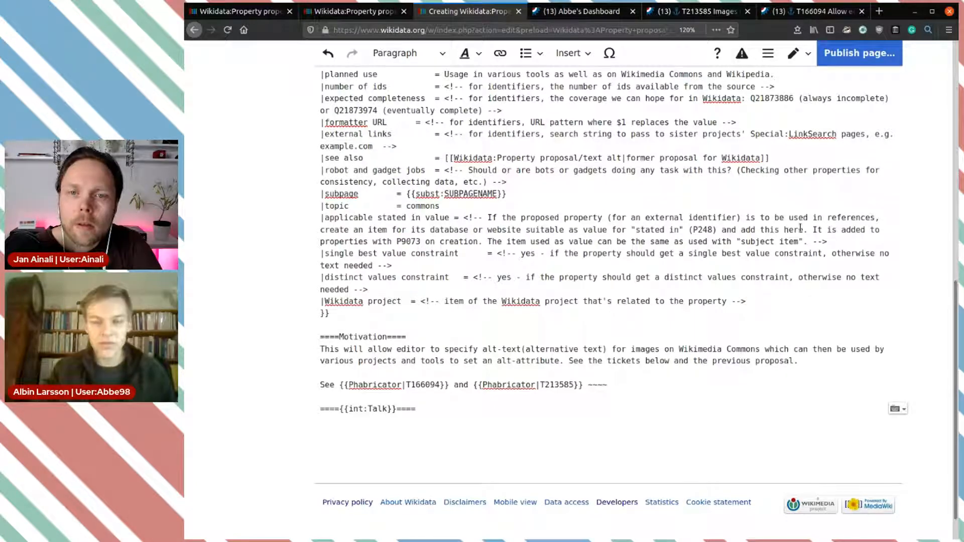
Link the words "previous proposal" in the Motivation text to Wikidata:Property proposal/text alt, copying the title from the see also field.
left_click_drag(769, 158, 445, 158)
left_click(630, 167)
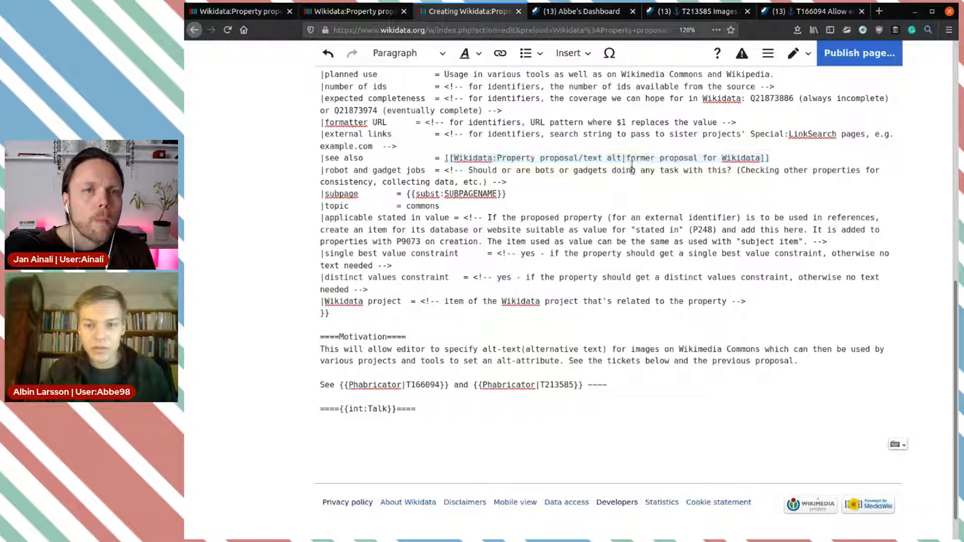
left_click_drag(622, 156, 455, 157)
key("ctrl+c")
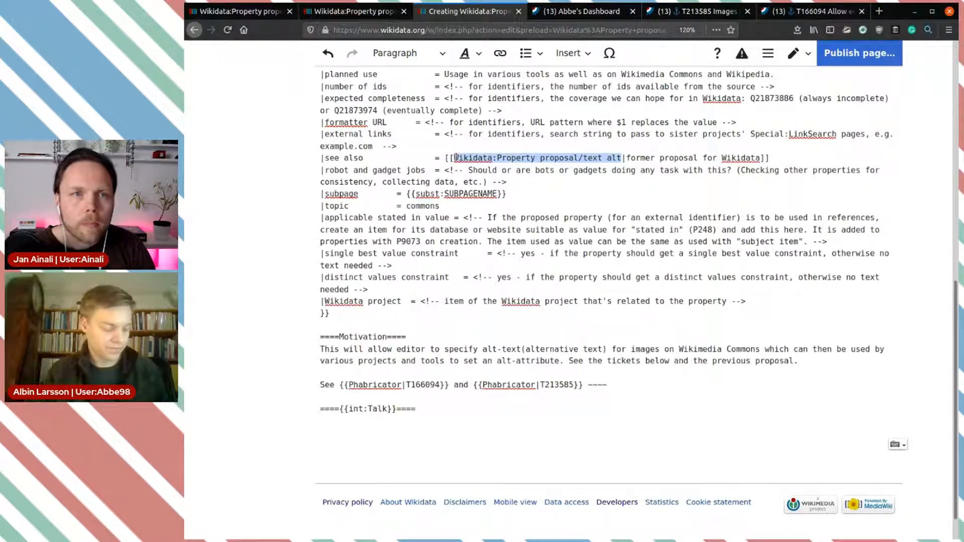
left_click_drag(794, 360, 712, 361)
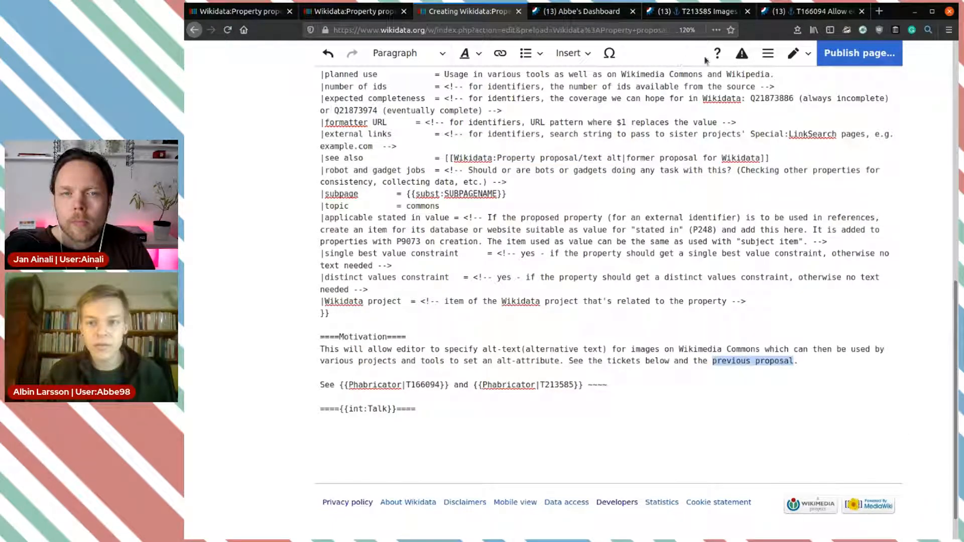
left_click(500, 54)
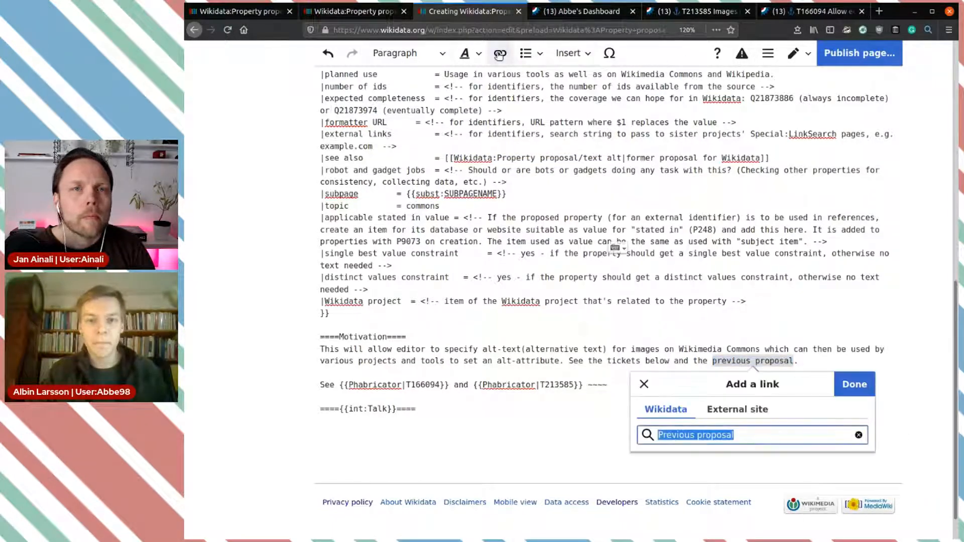
key("ctrl+v")
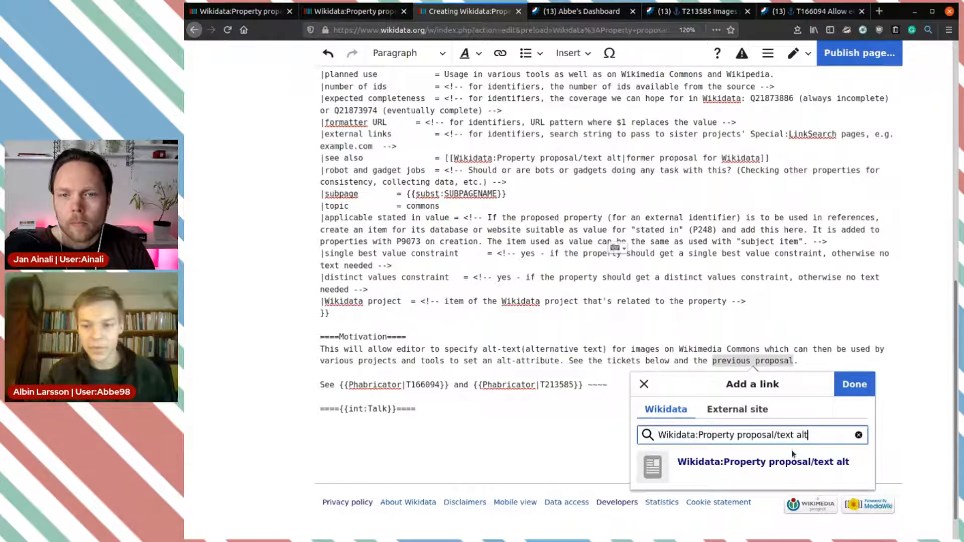
left_click(783, 461)
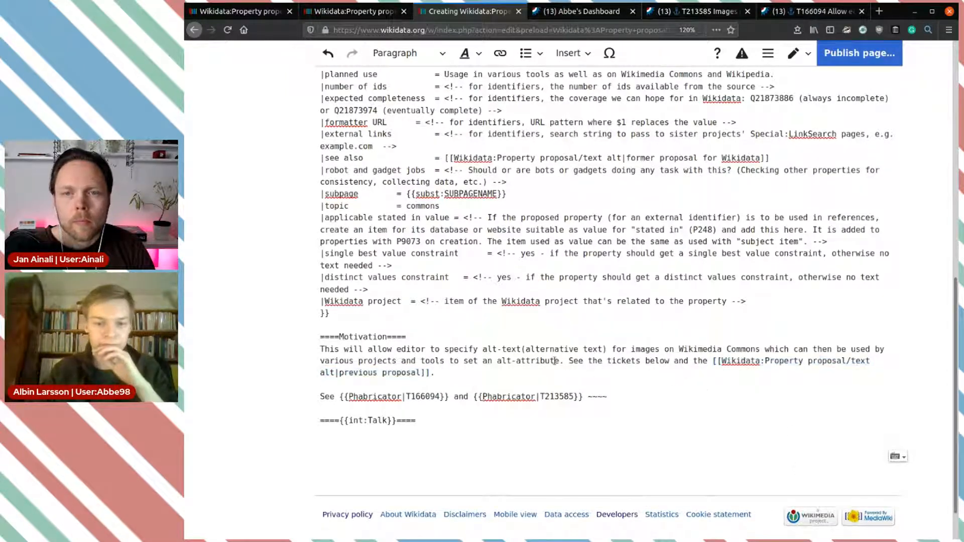
Delete the commented placeholder value from the example 1 field of the proposal template.
scroll(558, 321, "up", 5)
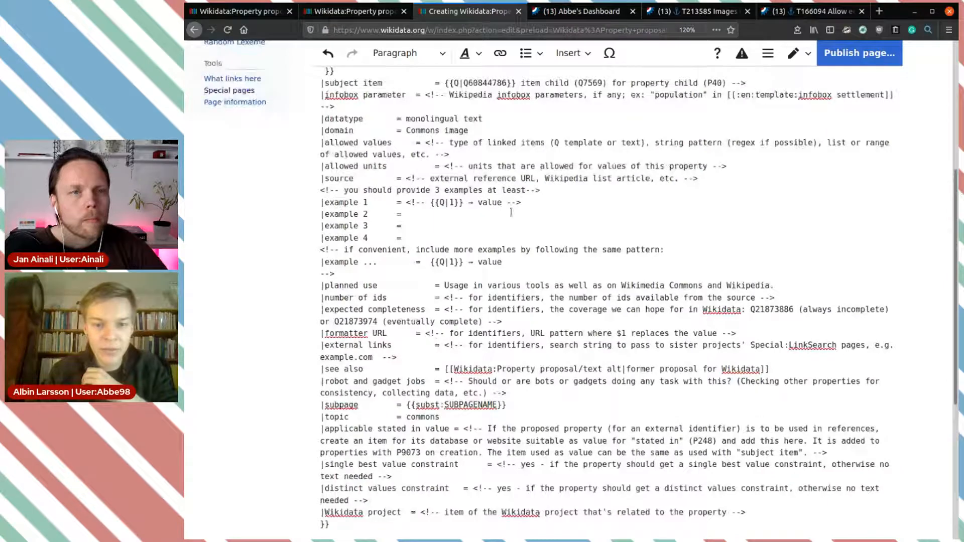
left_click_drag(538, 203, 406, 203)
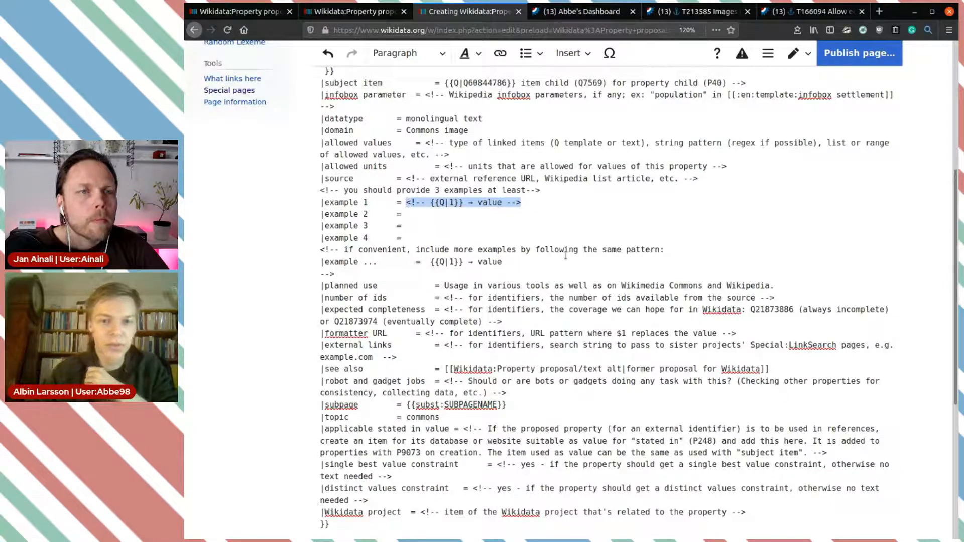
key("BackSpace")
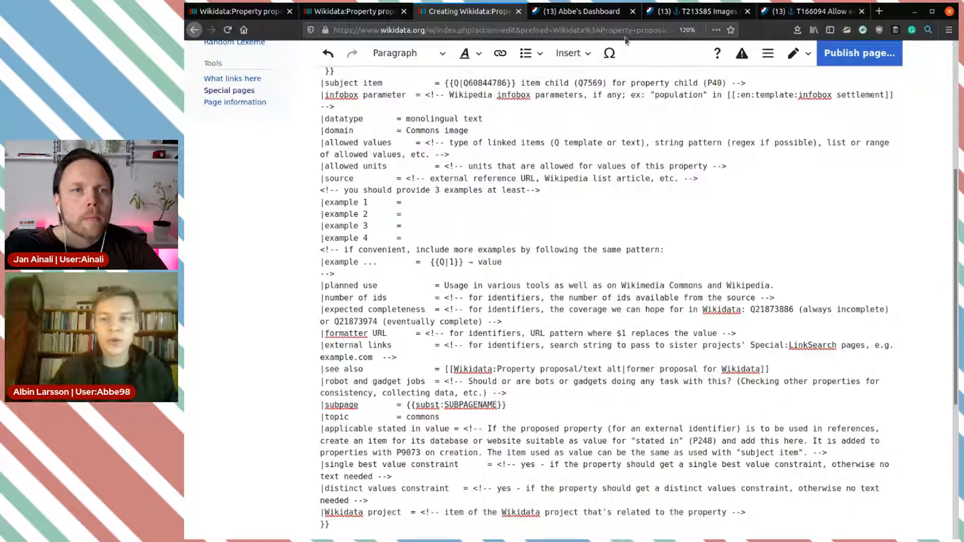
left_click(808, 54)
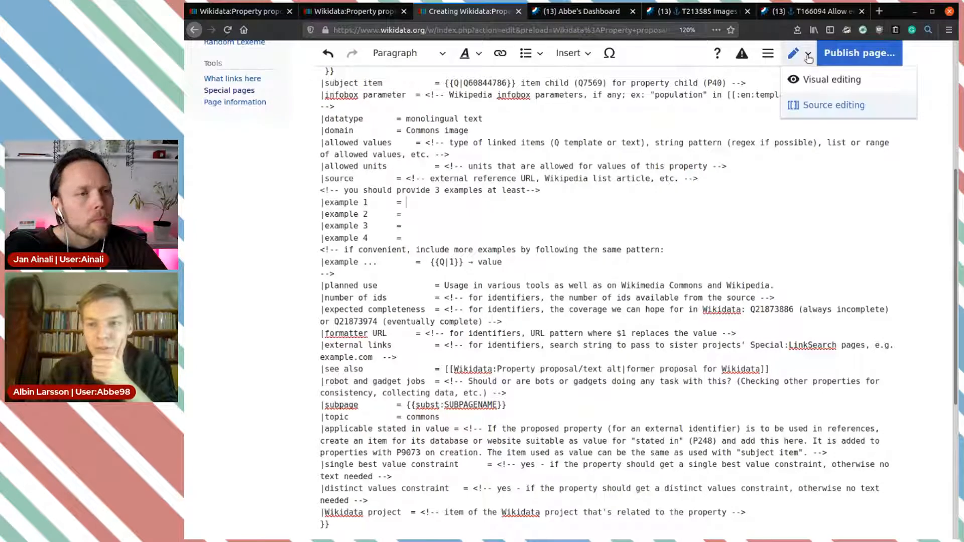
left_click(807, 54)
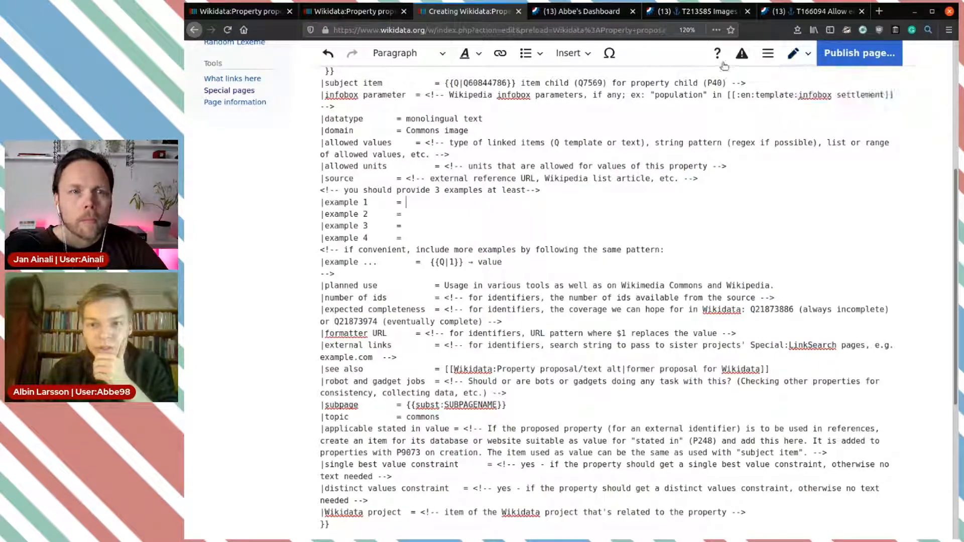
left_click(571, 53)
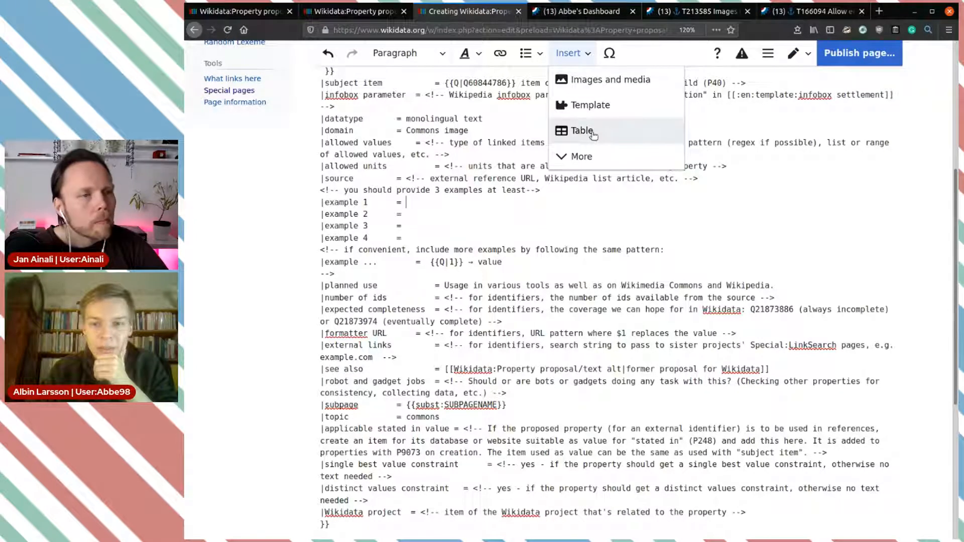
left_click(613, 105)
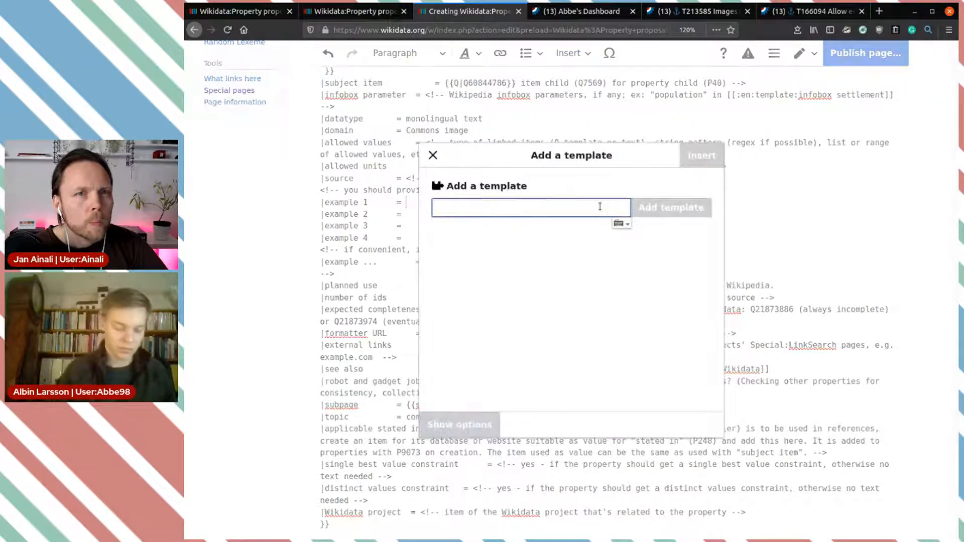
type("Media")
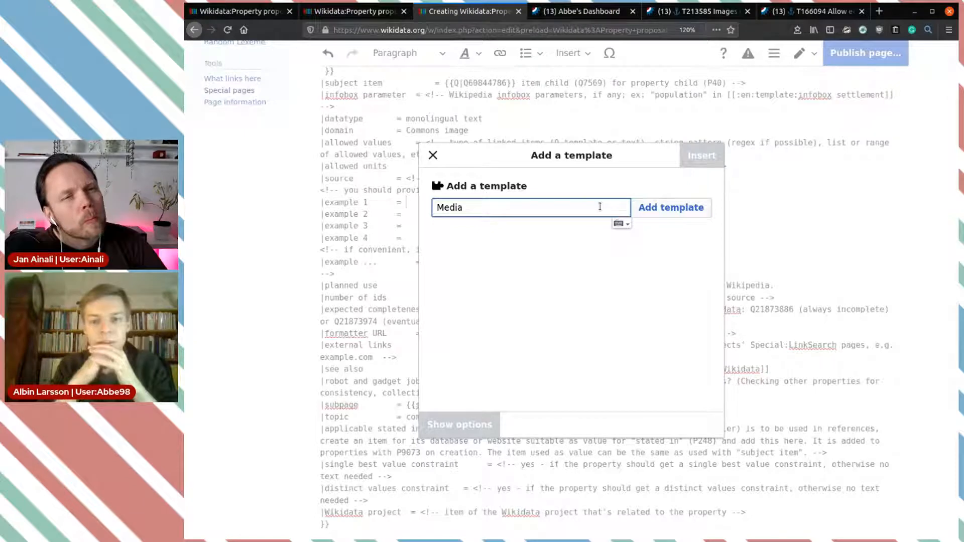
key("ctrl+a")
type("Commons")
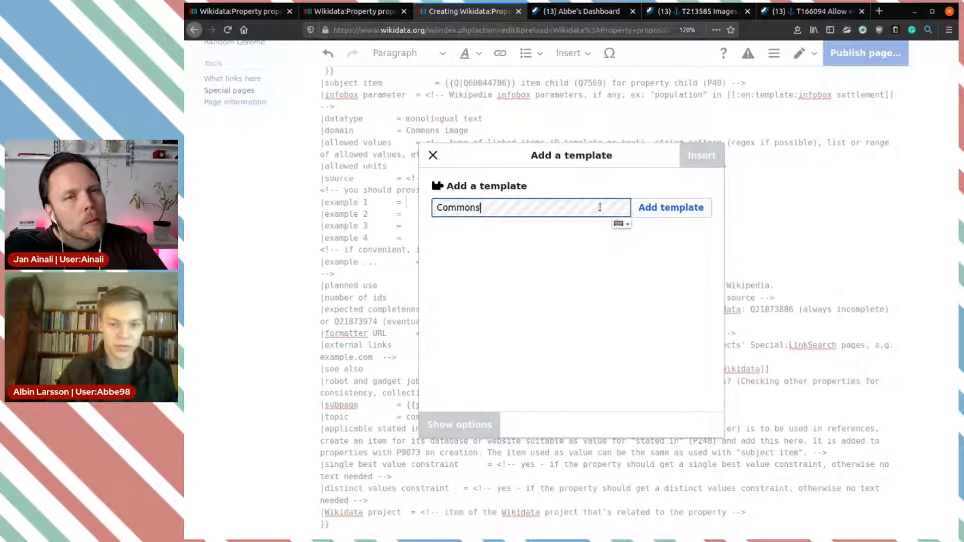
type(" file")
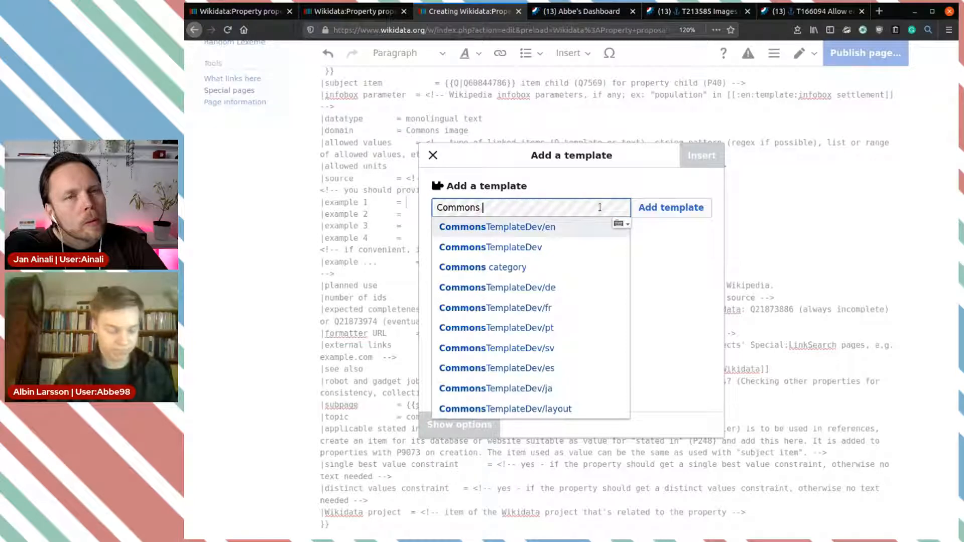
key("BackSpace")
key("BackSpace")
key("BackSpace")
key("BackSpace")
key("BackSpace")
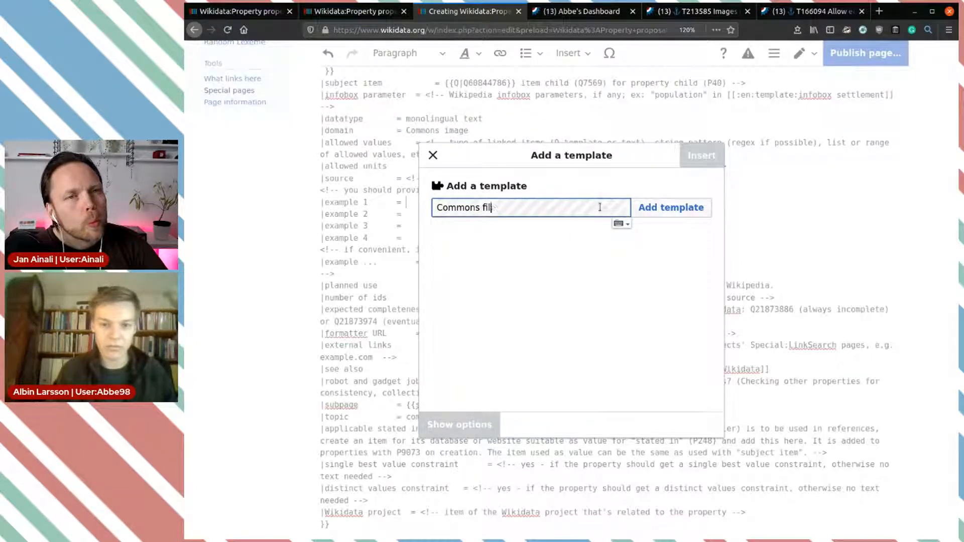
type("page")
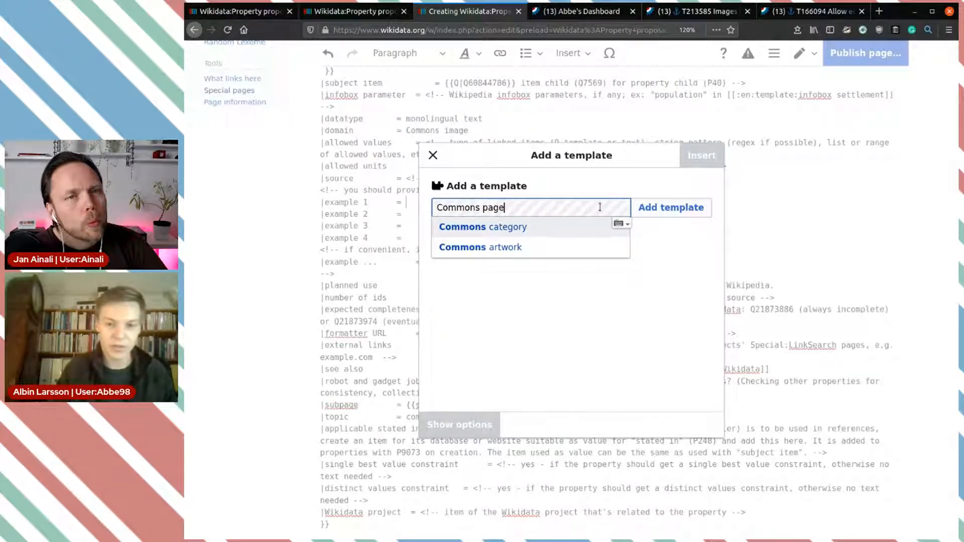
key("BackSpace")
key("BackSpace")
key("BackSpace")
key("BackSpace")
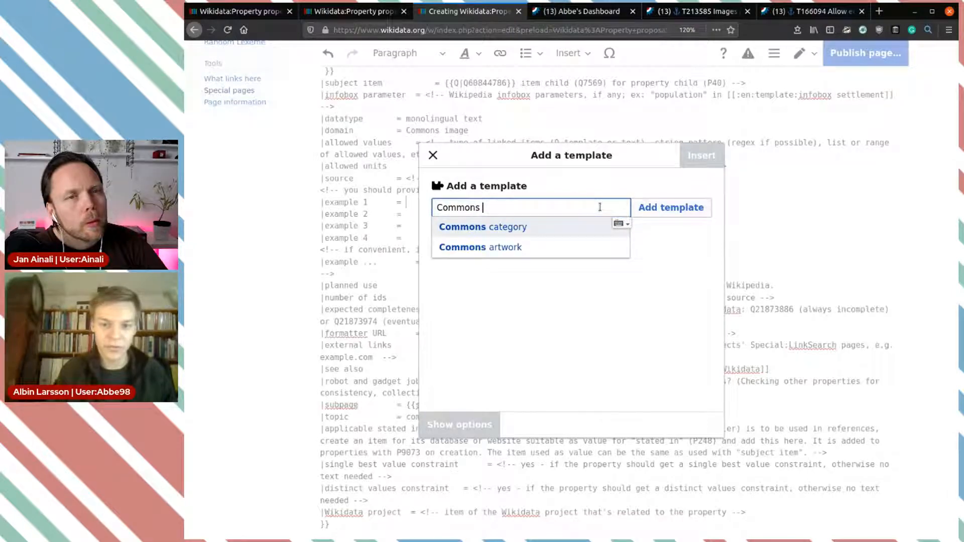
key("BackSpace")
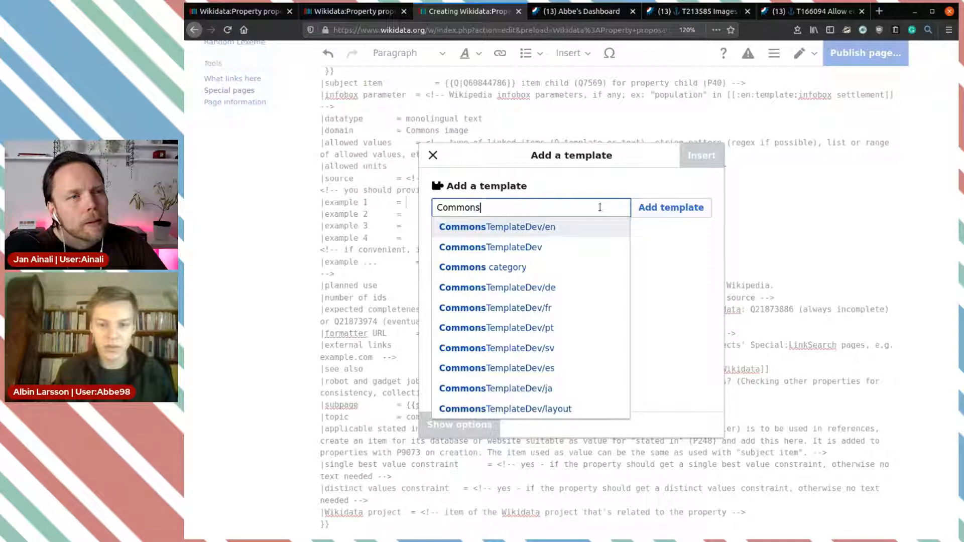
left_click(433, 156)
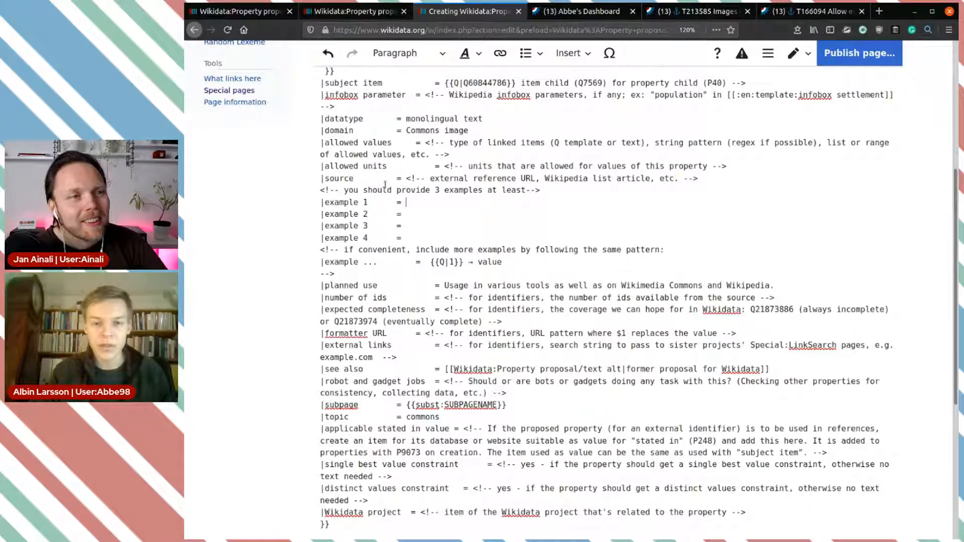
Open the English Wikipedia main page in a new tab and view the news section's Perseverance and Ingenuity image enlarged.
left_click(879, 11)
type("en.wikipedia.org/")
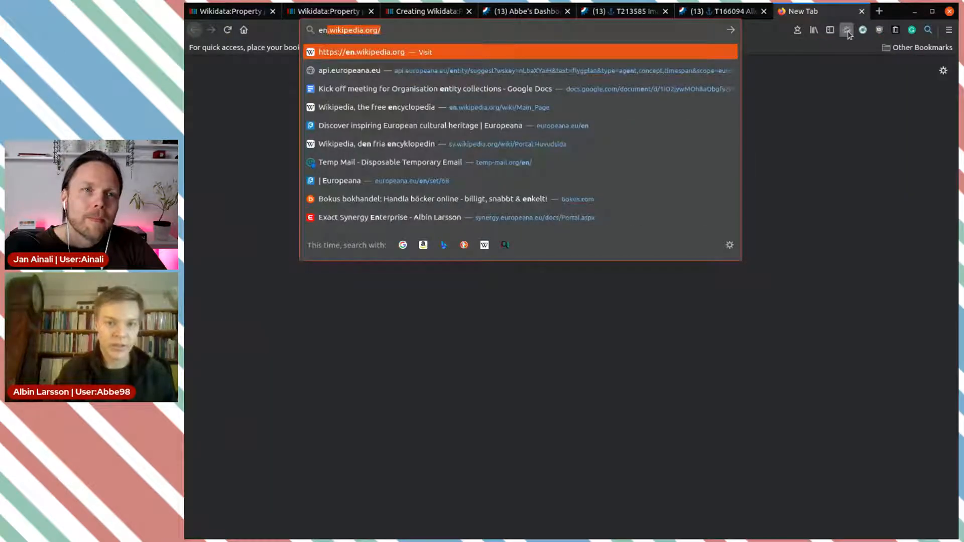
key("Return")
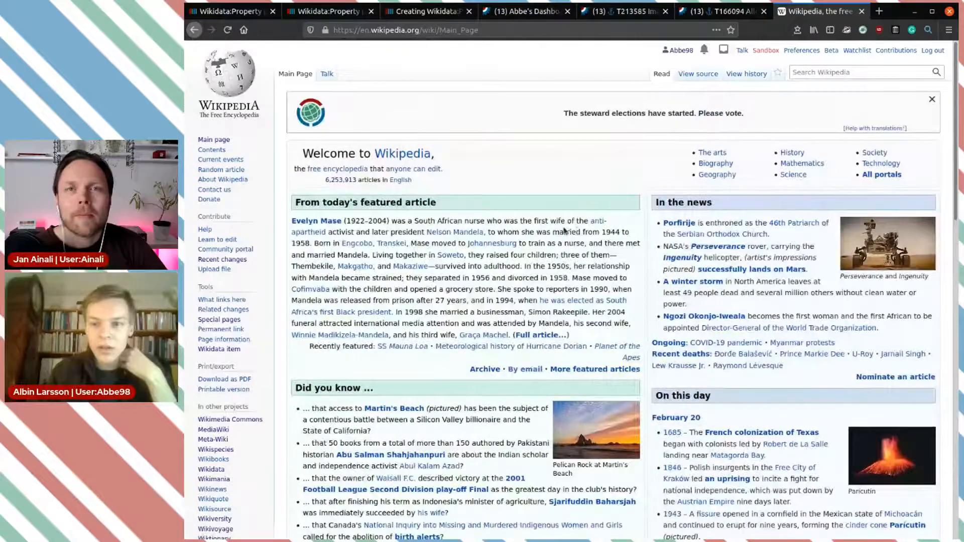
scroll(879, 158, "down", 3)
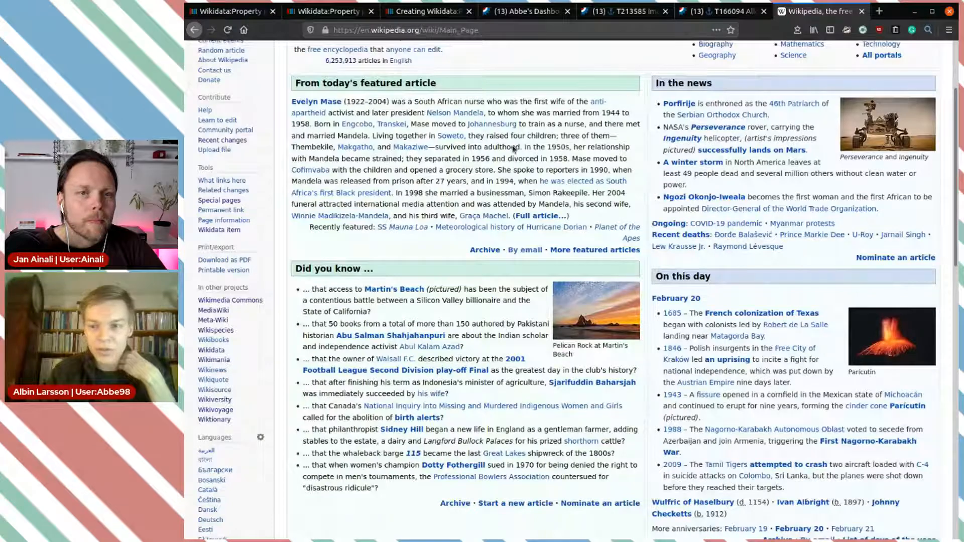
left_click(887, 140)
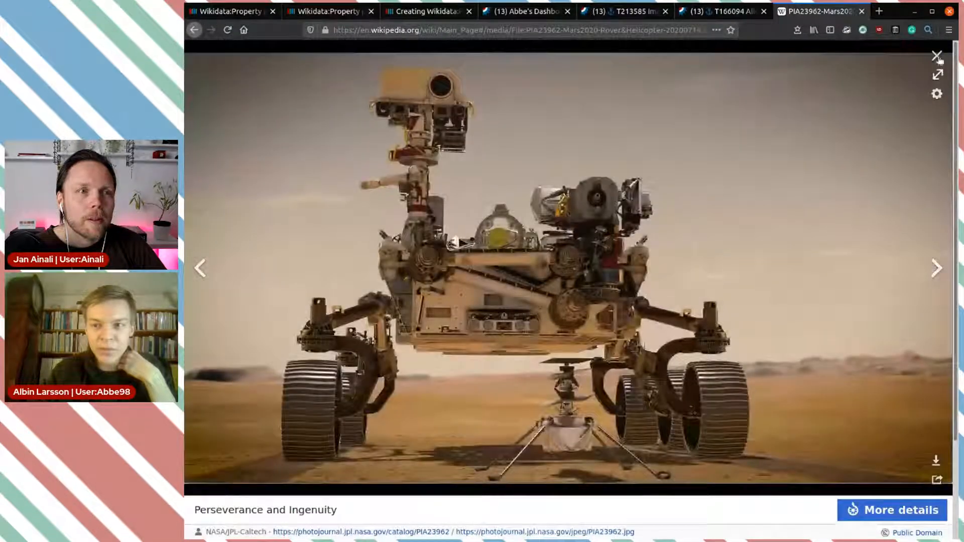
Close the enlarged Perseverance and Ingenuity image and examine its alt attribute in the page's HTML.
left_click(937, 55)
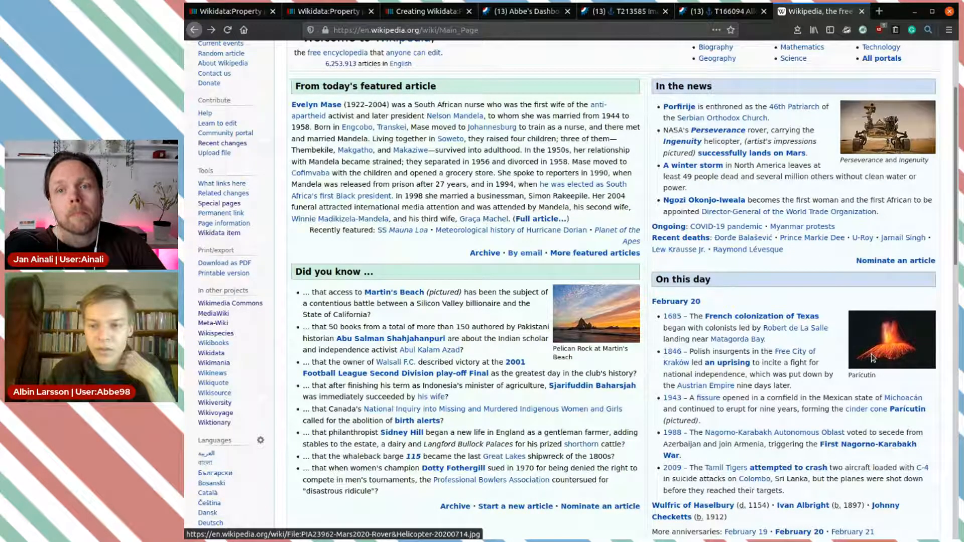
key("F12")
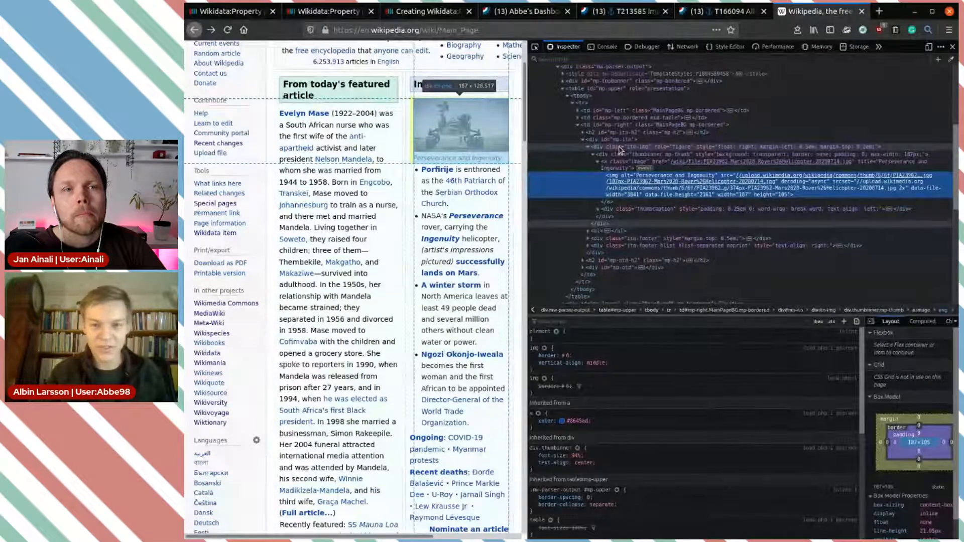
key("ctrl+plus")
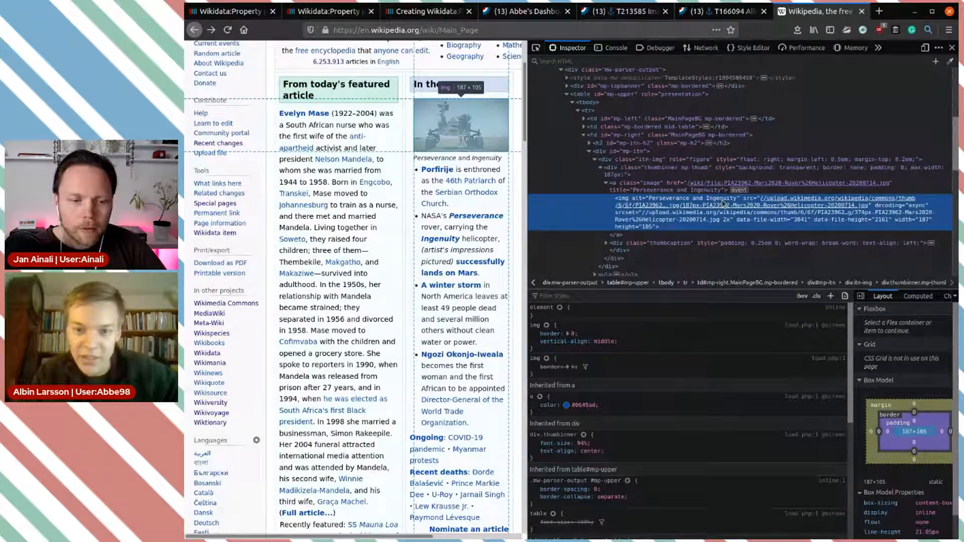
left_click(952, 49)
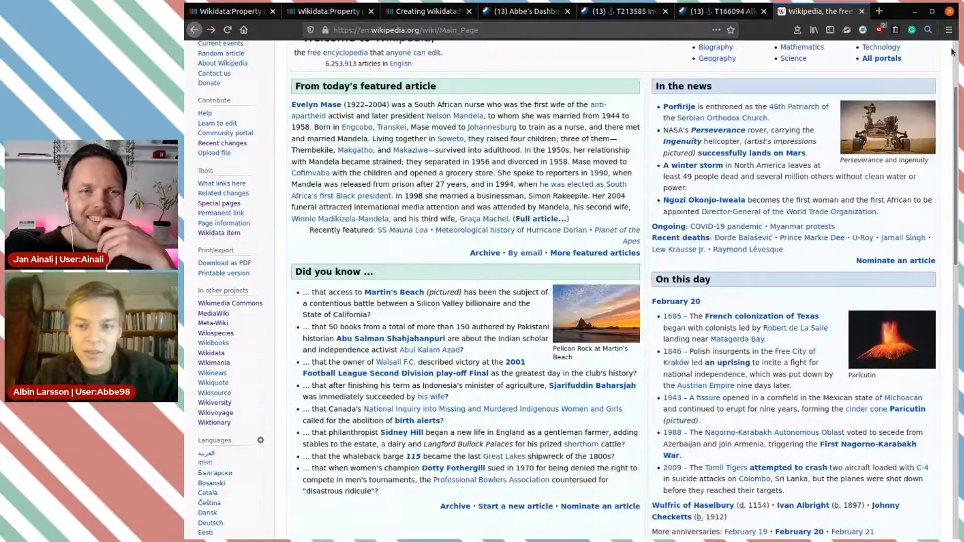
Inspect the HTML of today's featured picture of Ansel Adams to read its alt attribute.
scroll(588, 328, "down", 8)
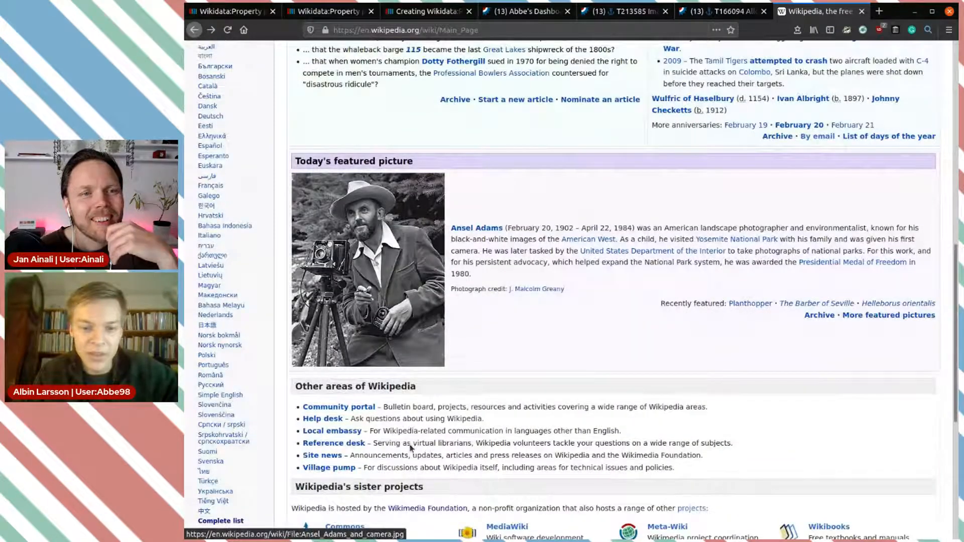
key("F12")
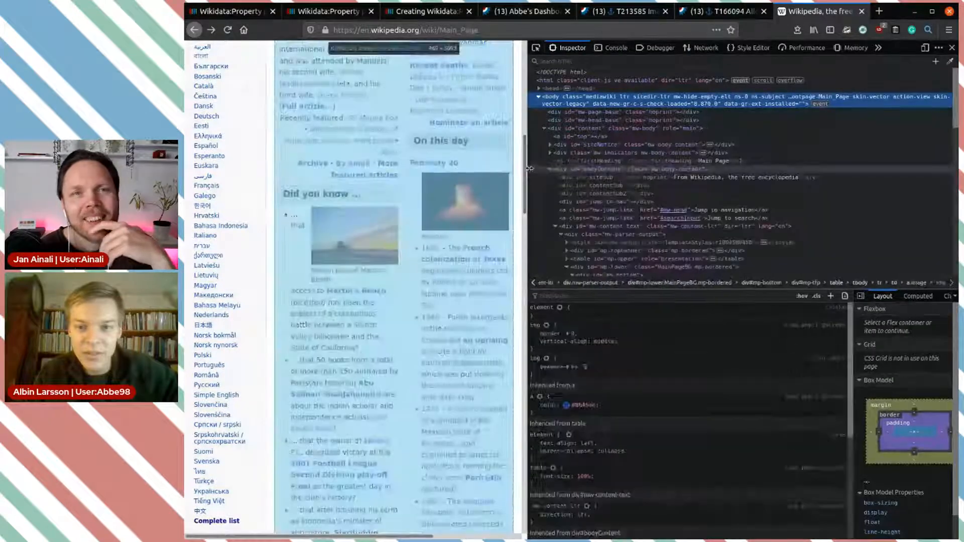
left_click_drag(531, 171, 563, 173)
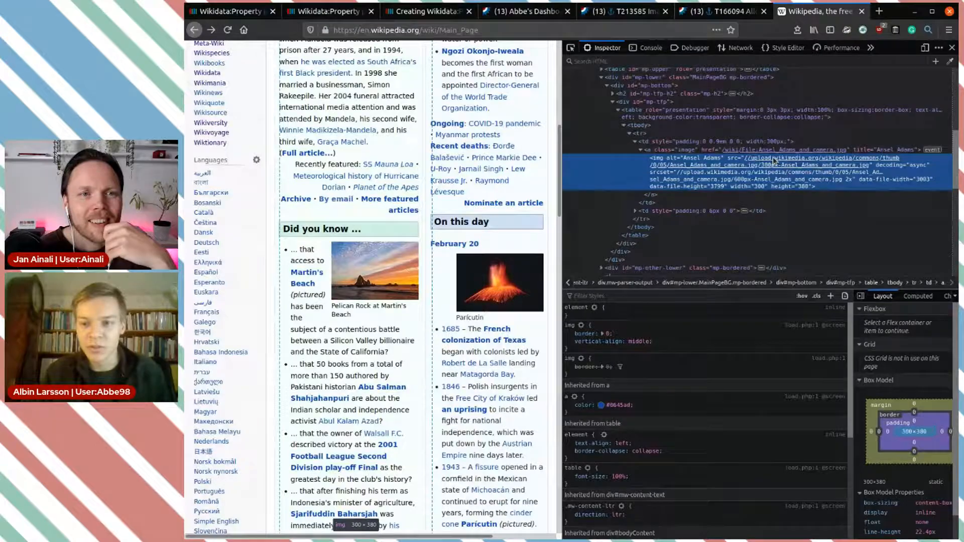
scroll(409, 195, "up", 7)
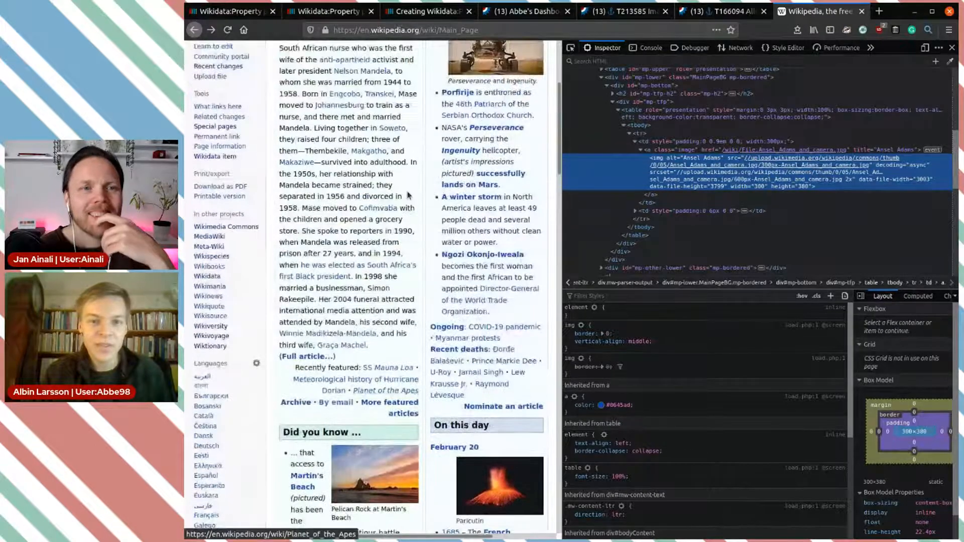
scroll(409, 195, "down", 15)
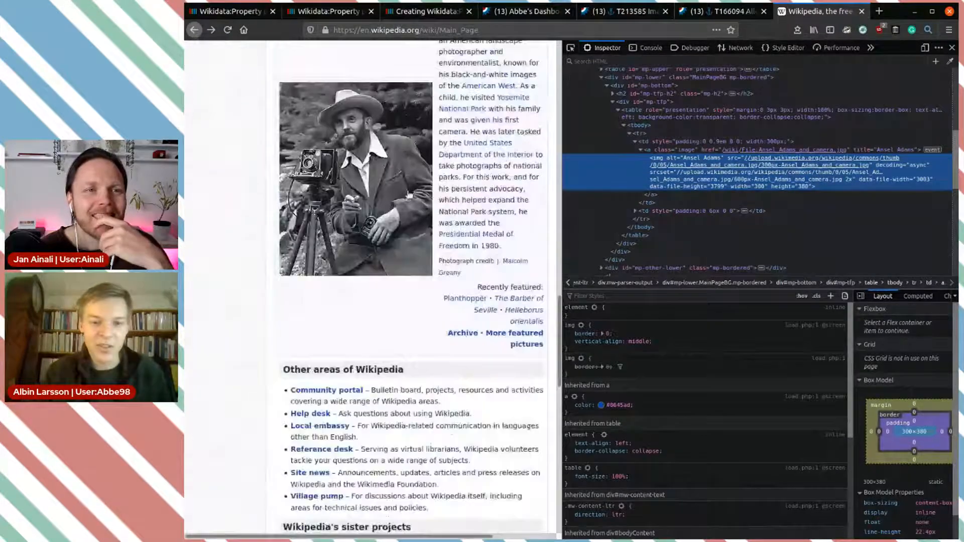
Open the featured picture's file page in a new tab, go to its Wikimedia Commons description page and copy that page's URL.
middle_click(392, 179)
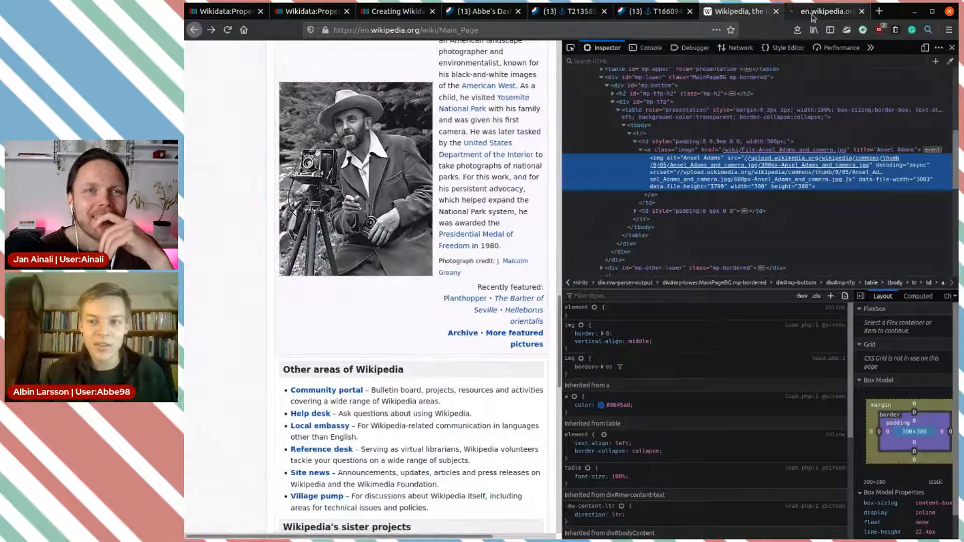
left_click(823, 11)
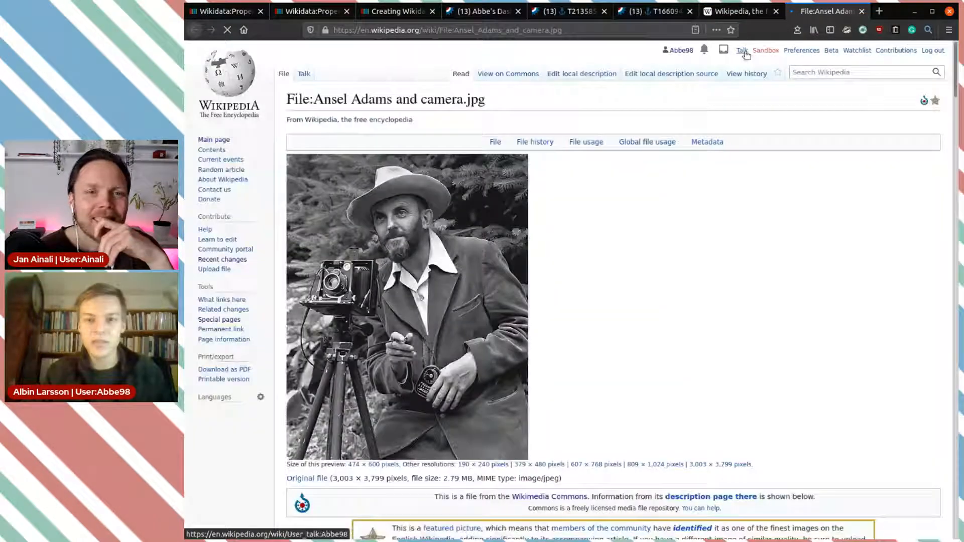
scroll(653, 281, "down", 4)
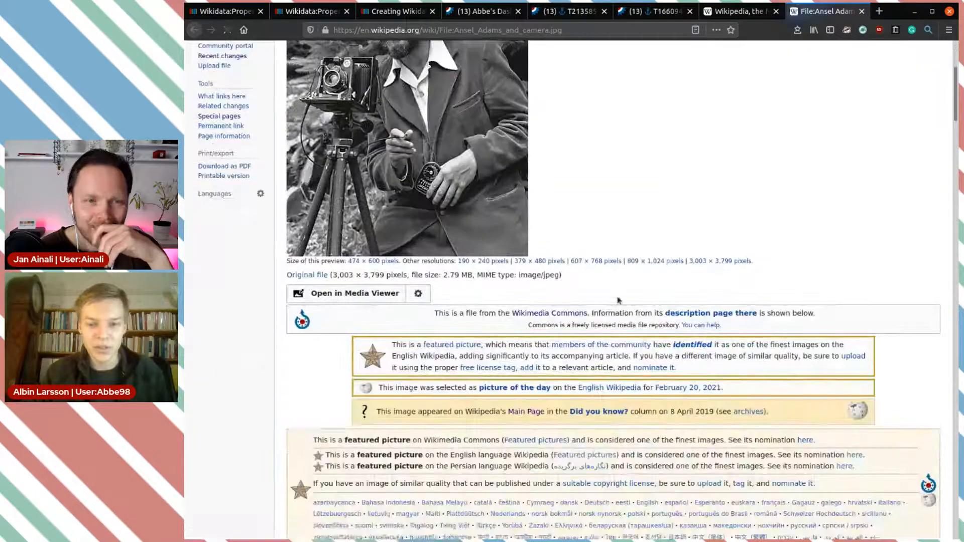
left_click(703, 315)
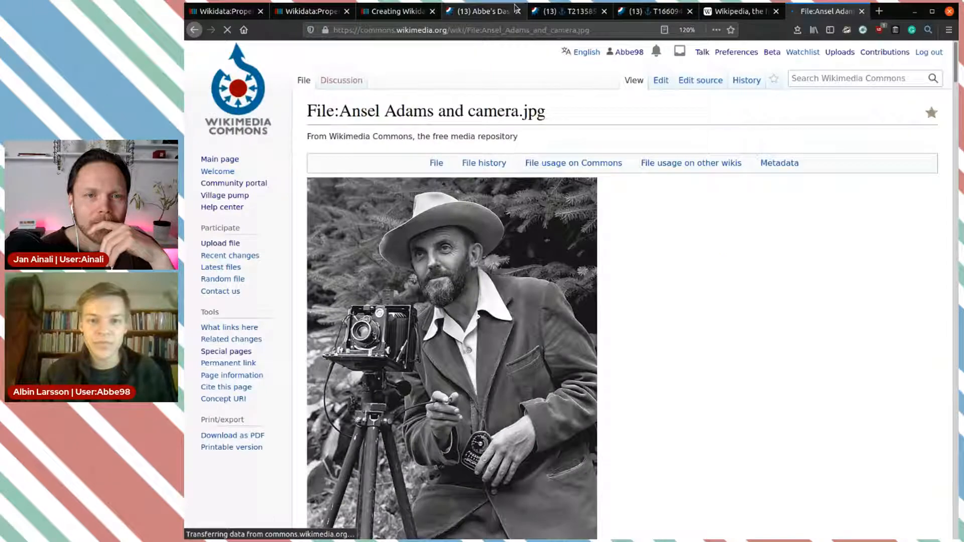
left_click(510, 31)
key("ctrl+c")
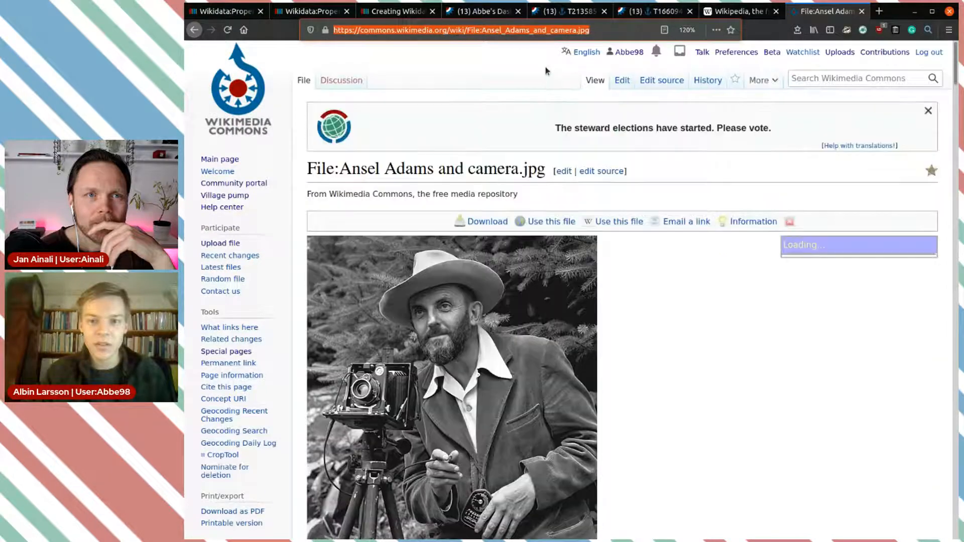
Close the HTML inspector on the Wikipedia main page and view today's featured picture section.
left_click(721, 18)
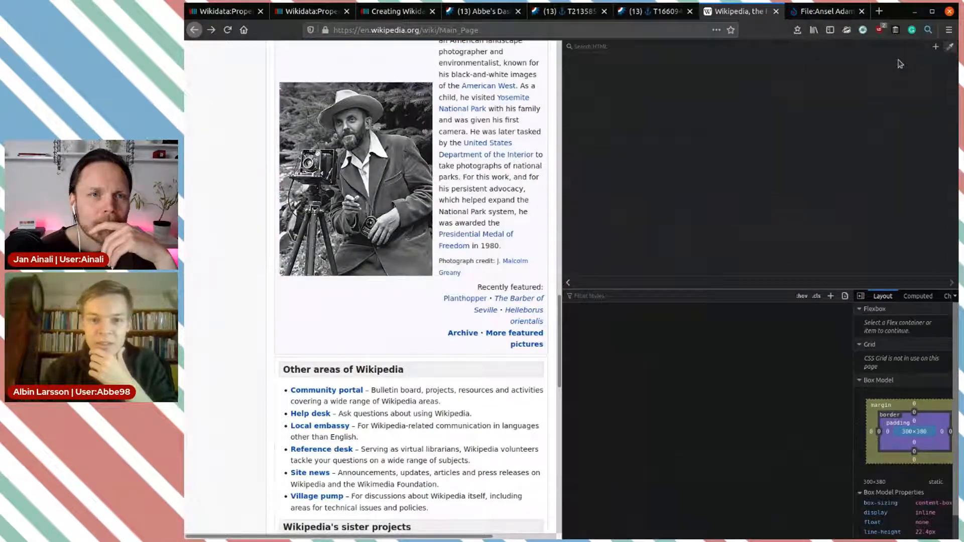
left_click(950, 48)
scroll(569, 272, "up", 5)
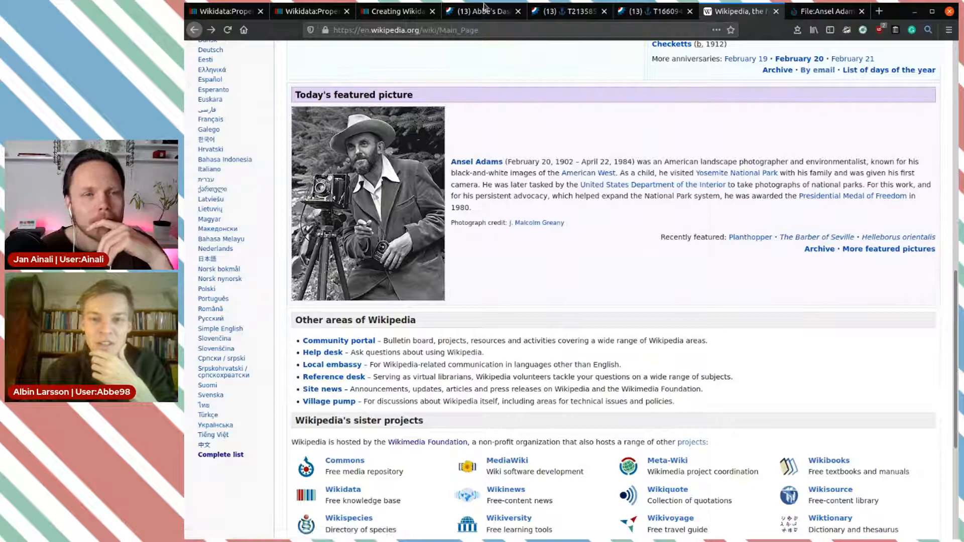
Fill the example 1 link in the proposal with the copied Commons URL and the label File:Ansel_Adams_and_camera.jpg.
left_click(388, 15)
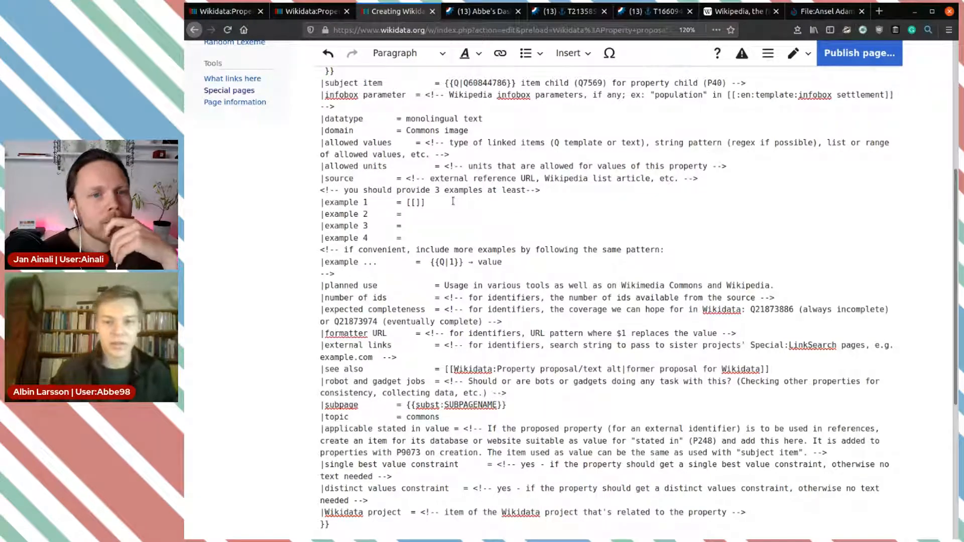
key("ctrl+v")
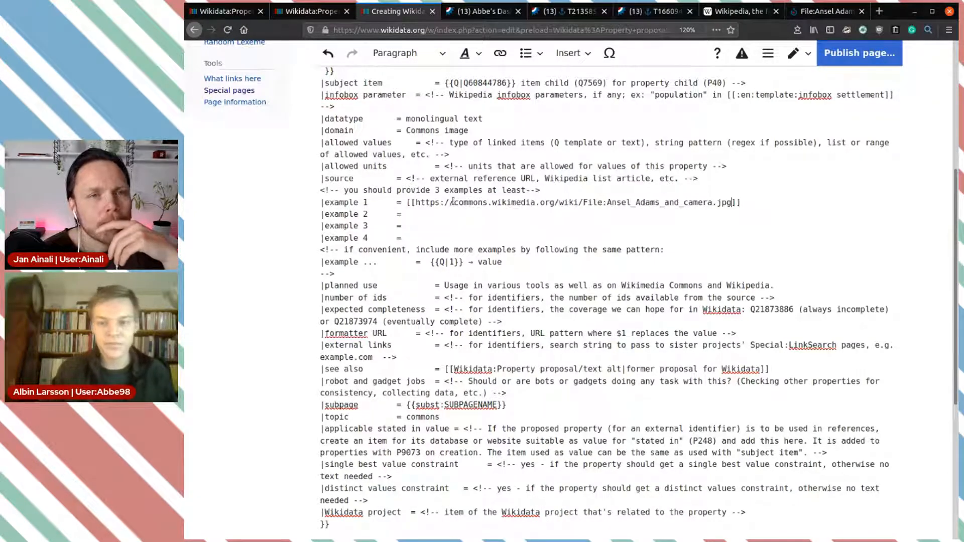
type("|")
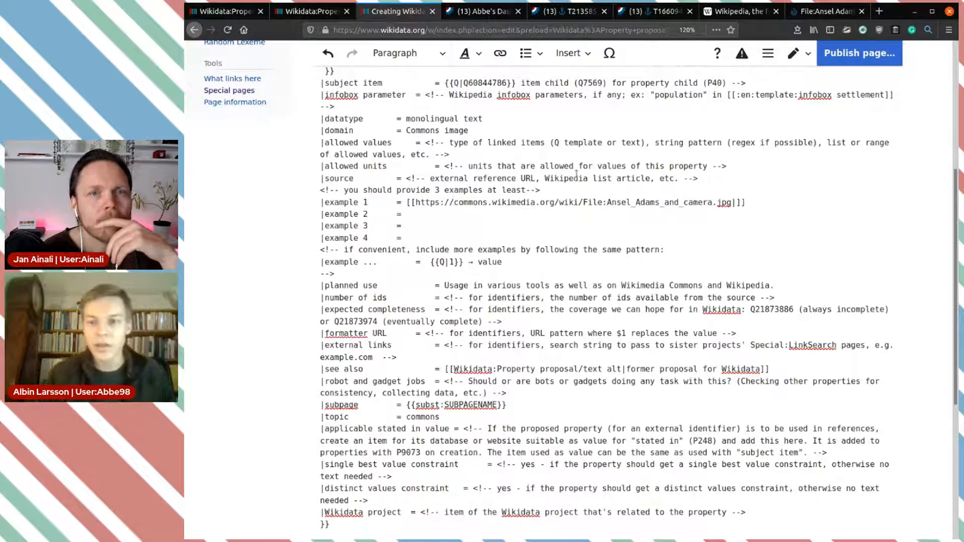
left_click_drag(585, 200, 731, 202)
key("ctrl+c")
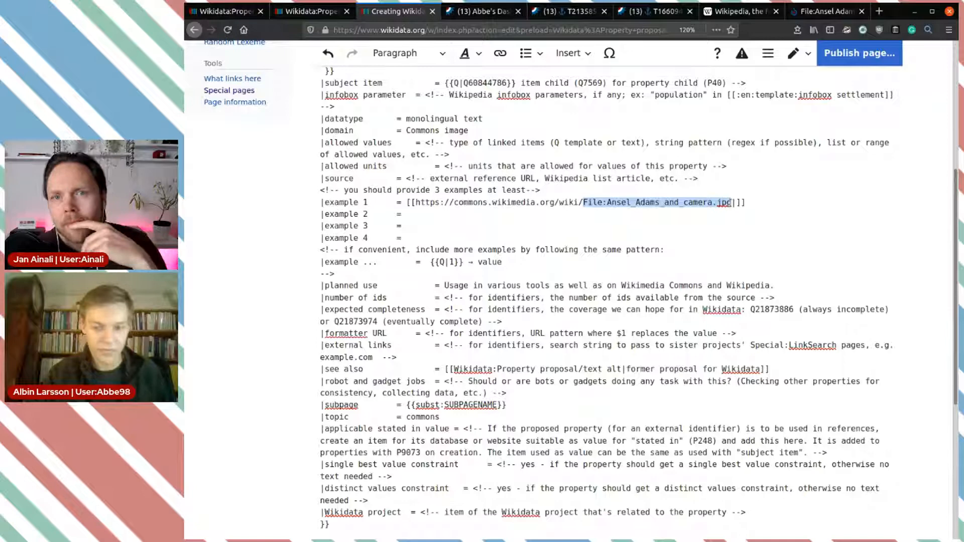
left_click(734, 202)
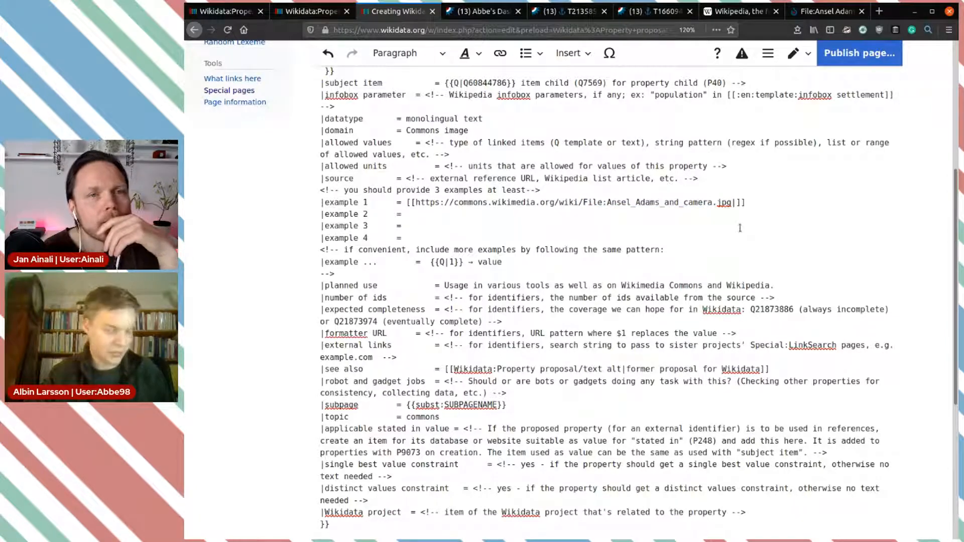
key("ctrl+v")
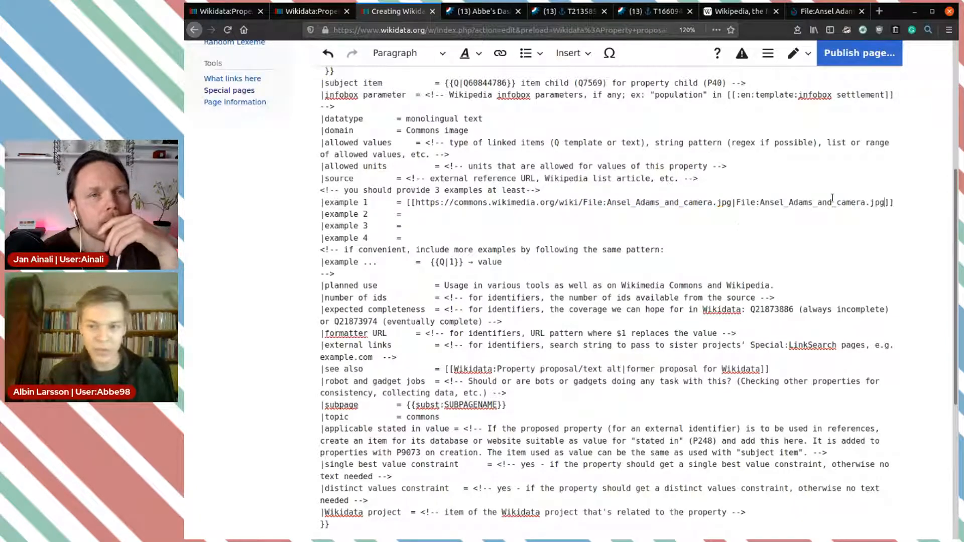
Copy the » character from the text alt proposal and add it with empty quotation marks after the example 1 link.
left_click(320, 12)
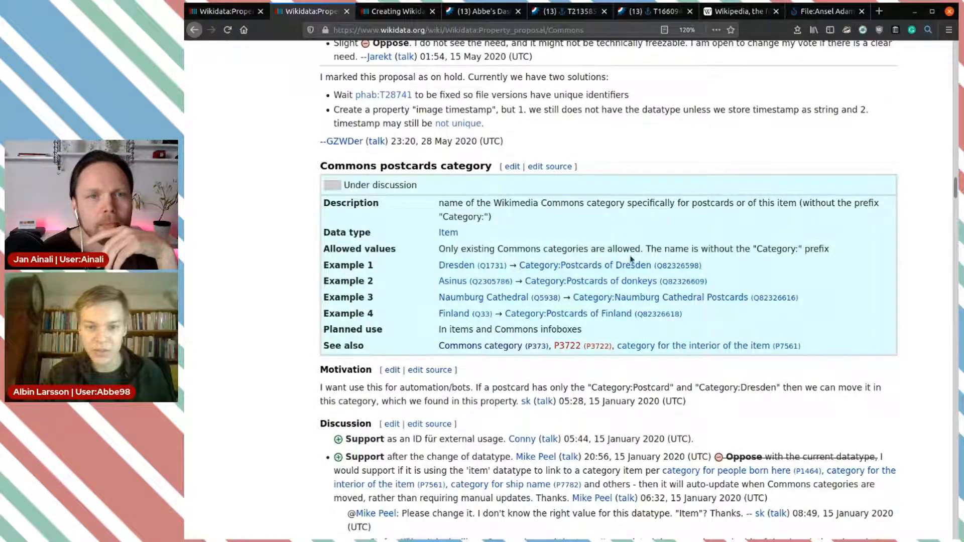
left_click(235, 13)
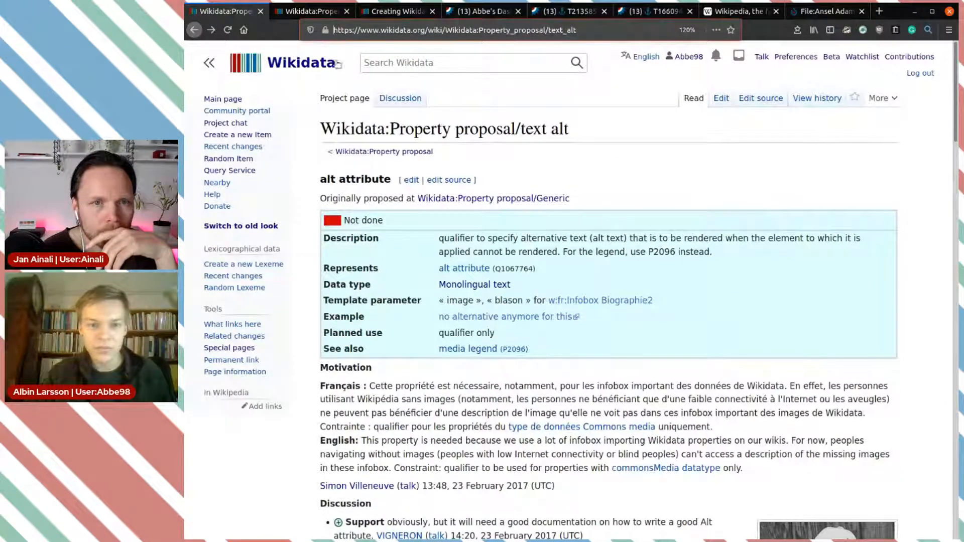
double_click(528, 300)
key("ctrl+c")
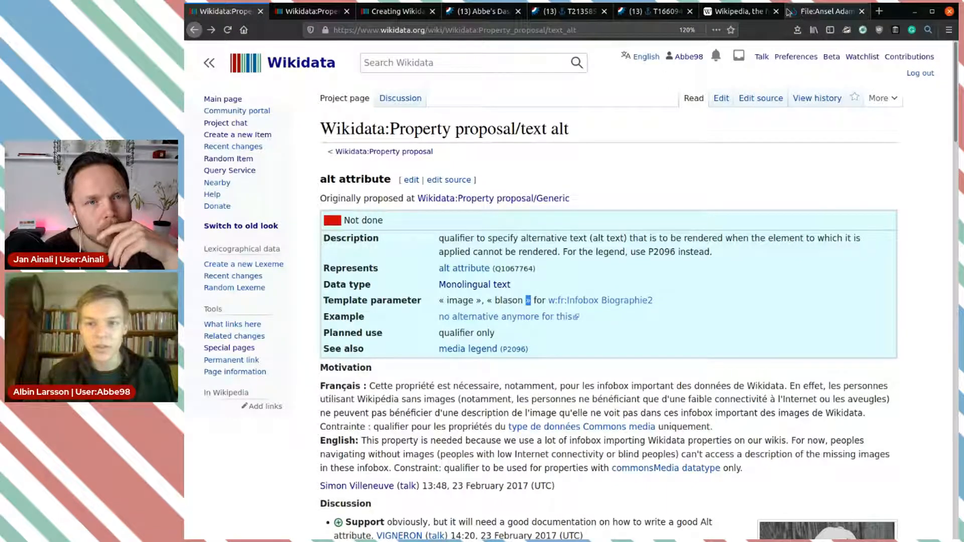
left_click(403, 12)
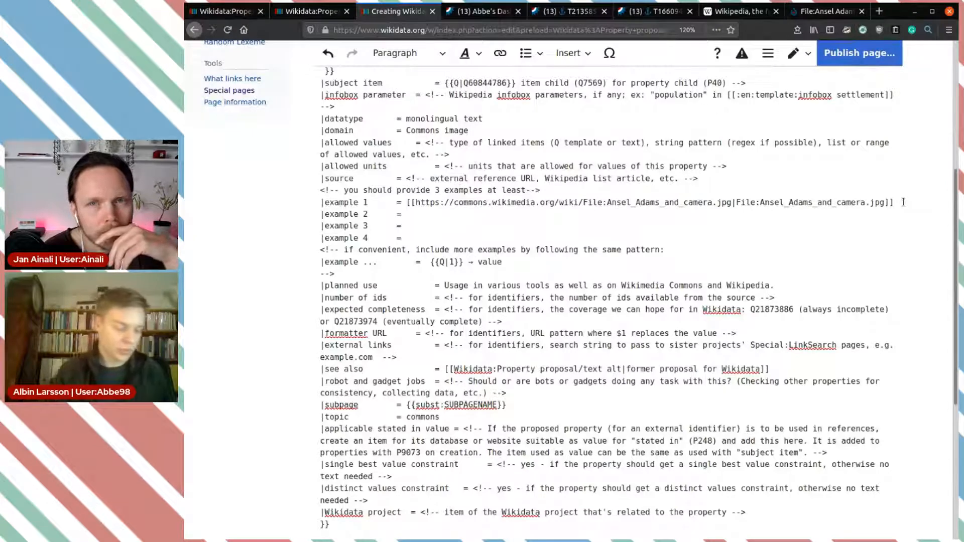
key("ctrl+v")
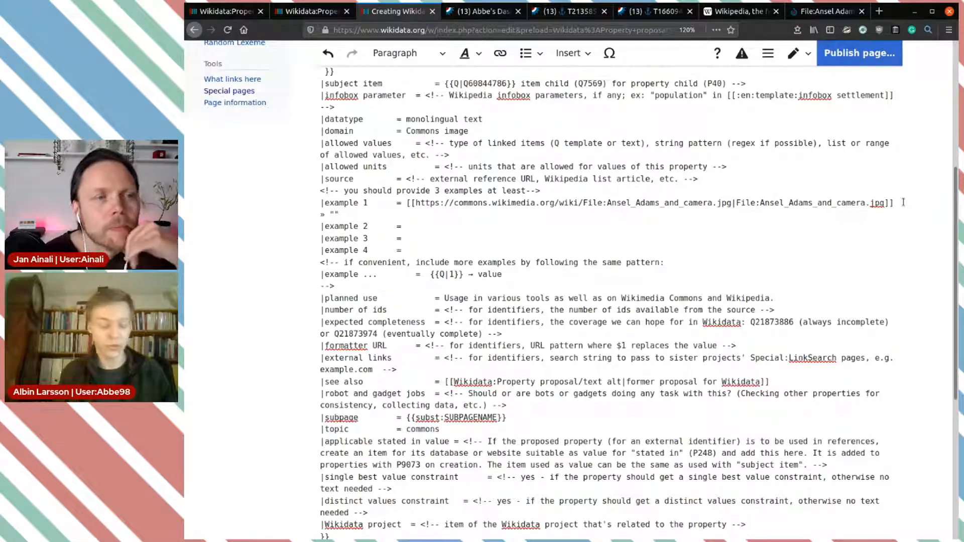
Begin the example 1 alt text inside the quotation marks with "Black and white photograph", correcting the misspelled last word.
type("lack and whi")
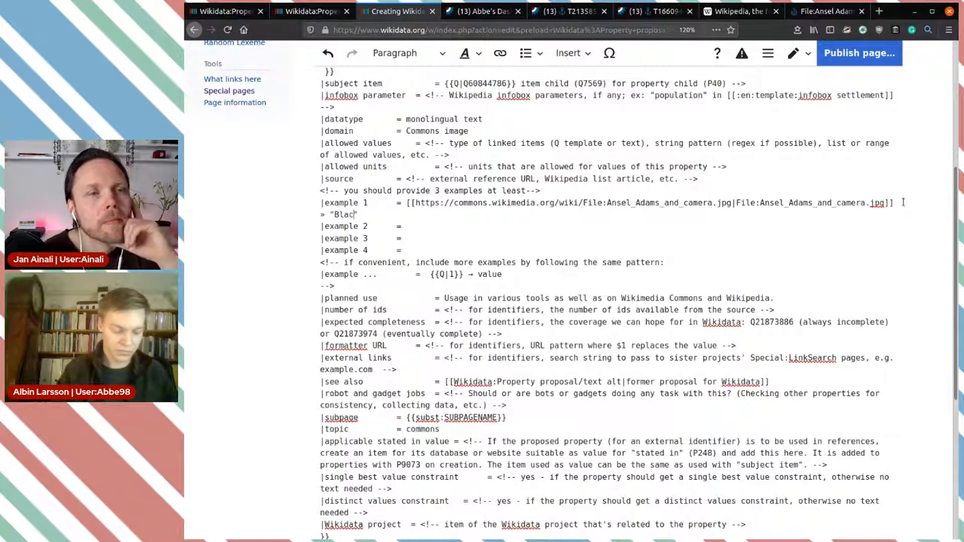
type("te pothograph")
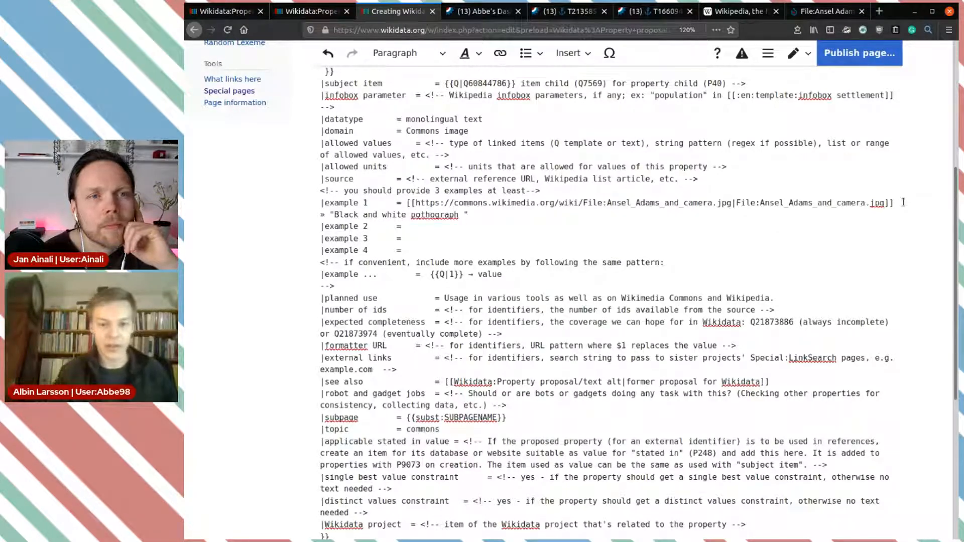
right_click(435, 215)
left_click(466, 219)
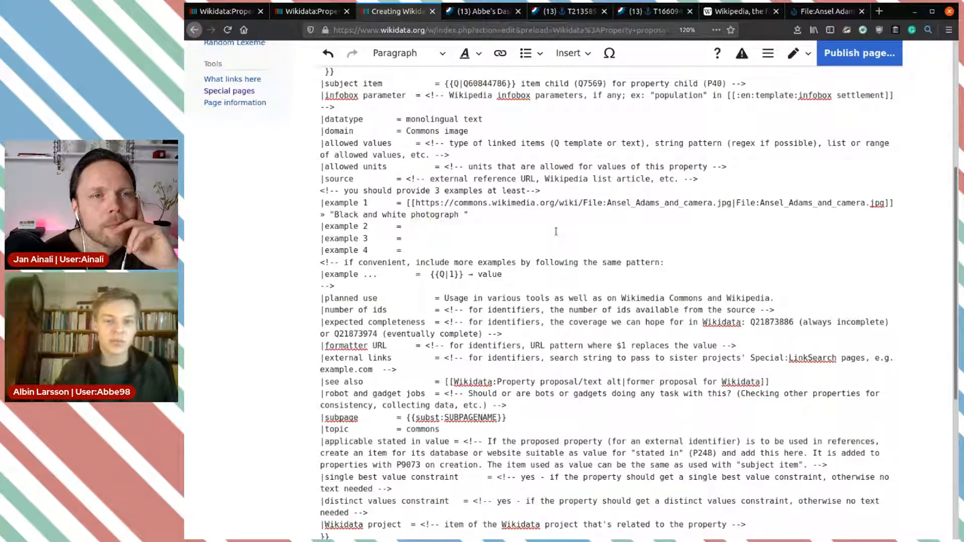
Continue the example 1 alt text with "of a man with a tripod-camera and".
type("of a man with a ")
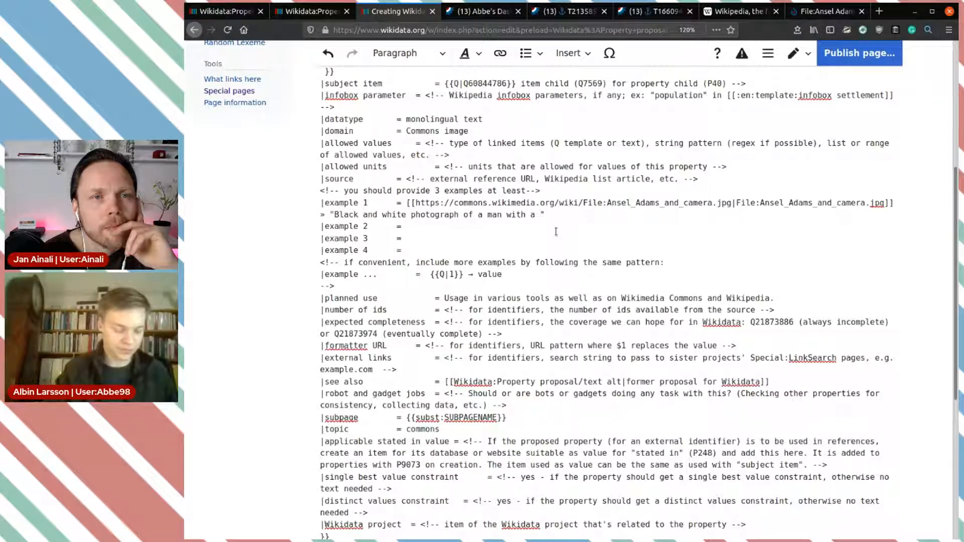
type("cam")
key("BackSpace")
key("BackSpace")
key("BackSpace")
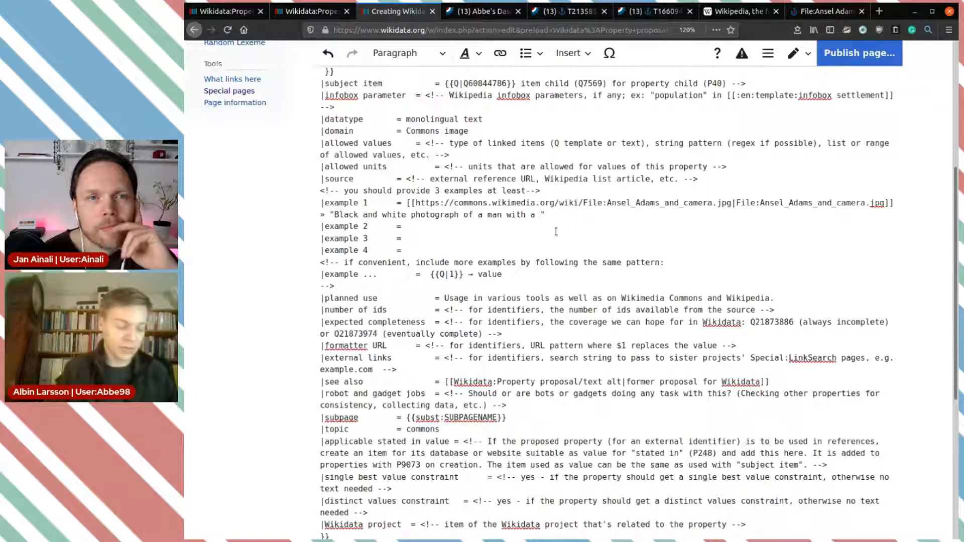
type("tripod")
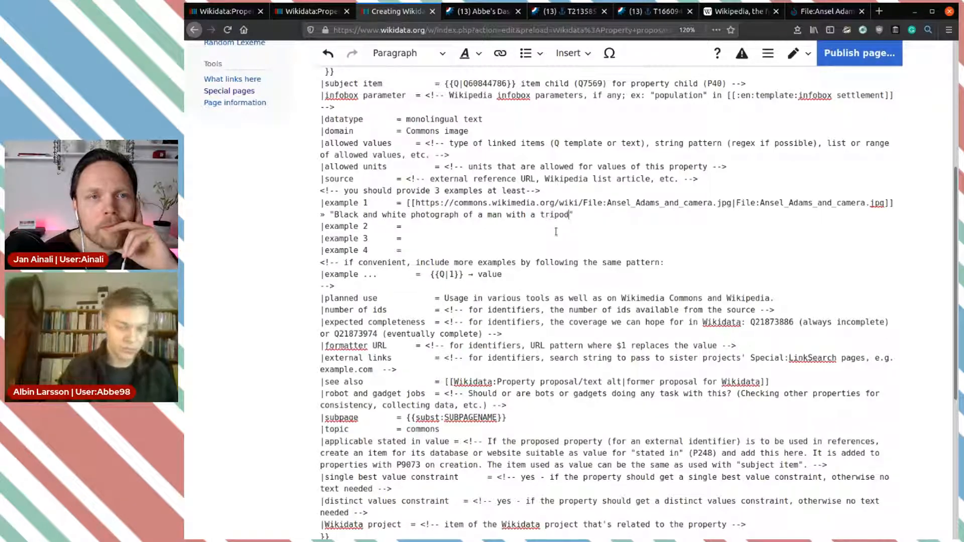
key("BackSpace")
type("-camera and")
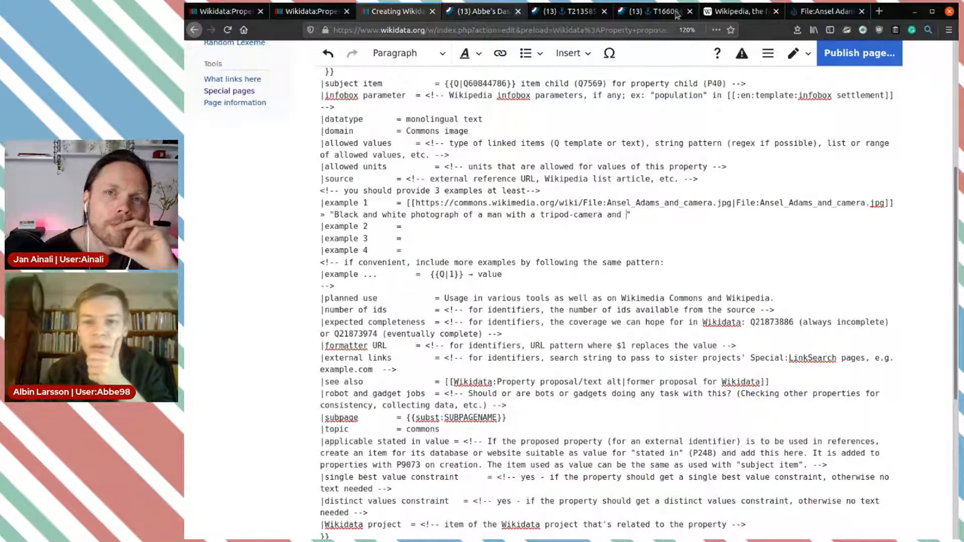
Check the Ansel Adams photo on Commons and finish the example 1 alt text with "and a pine tree in the background.".
left_click(831, 15)
scroll(728, 216, "down", 5)
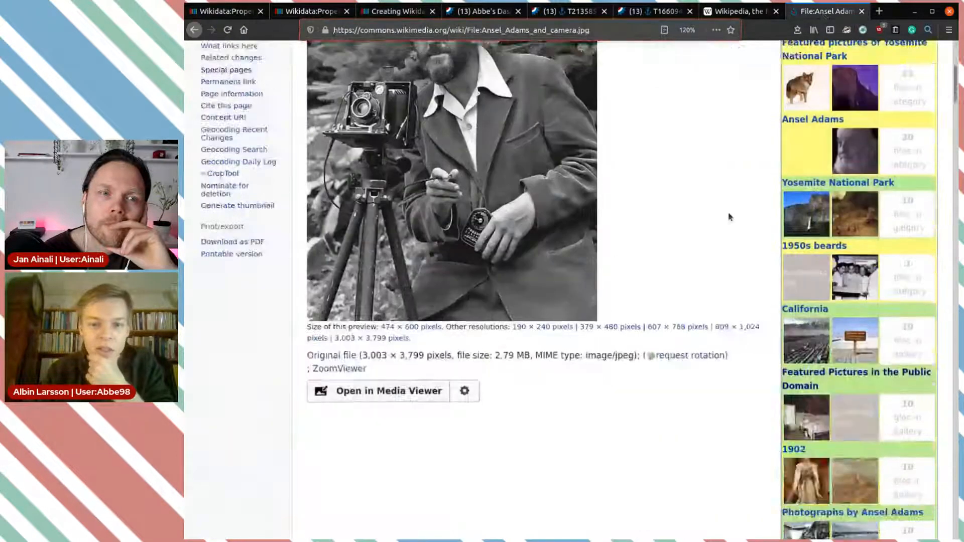
scroll(730, 217, "up", 3)
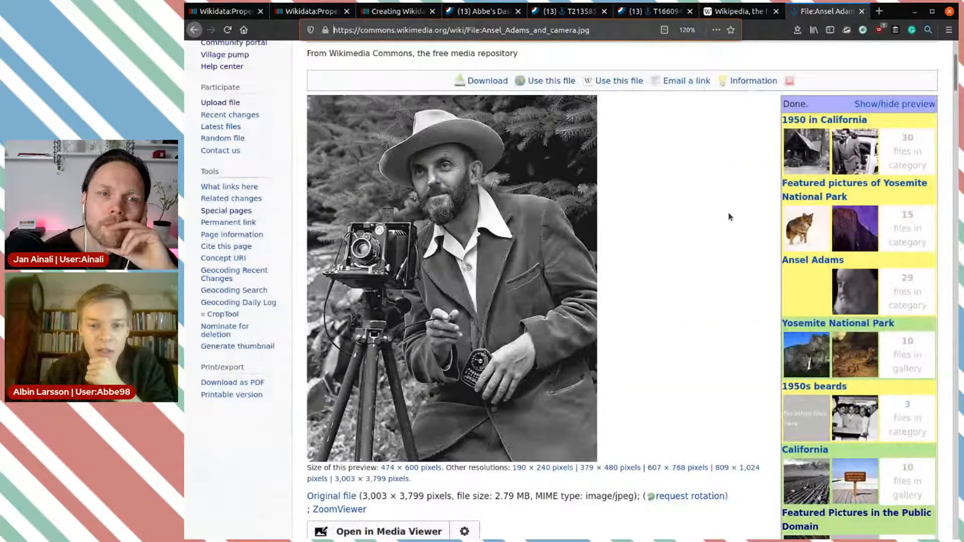
scroll(729, 217, "down", 5)
scroll(730, 217, "up", 4)
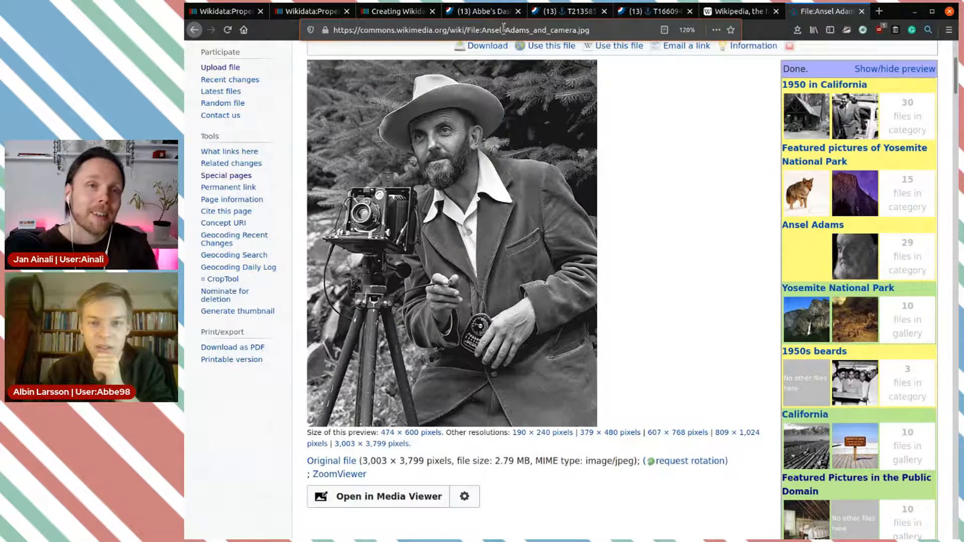
left_click(398, 11)
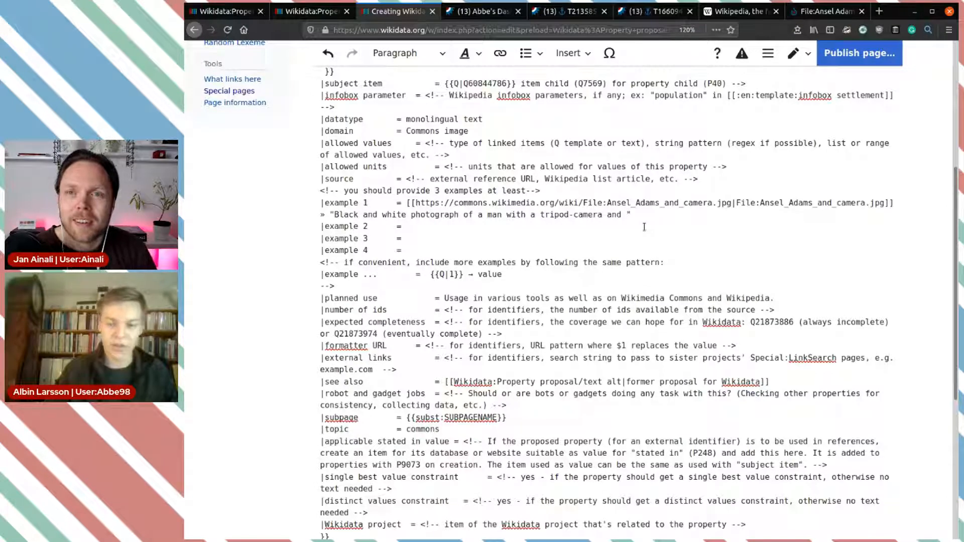
key("BackSpace")
key("BackSpace")
key("BackSpace")
key("BackSpace")
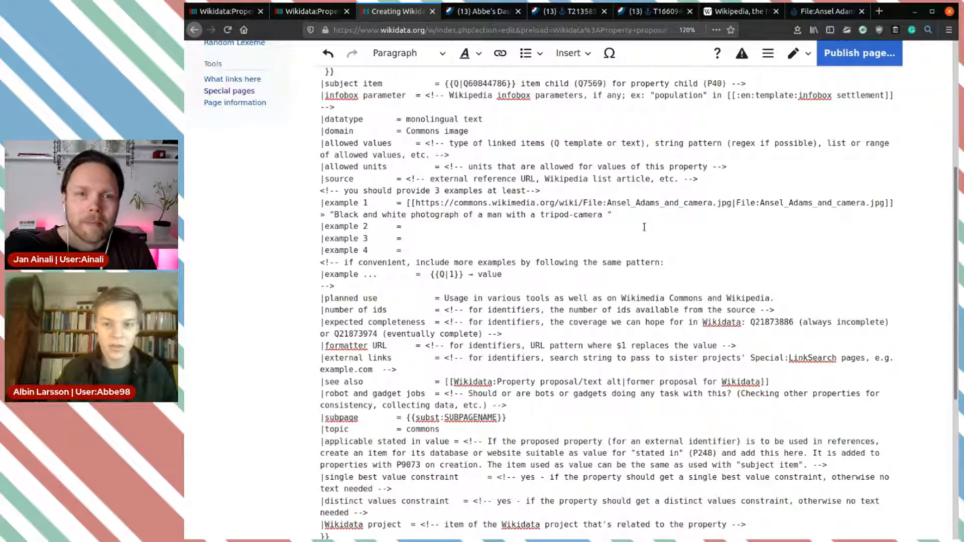
type("and a pine ")
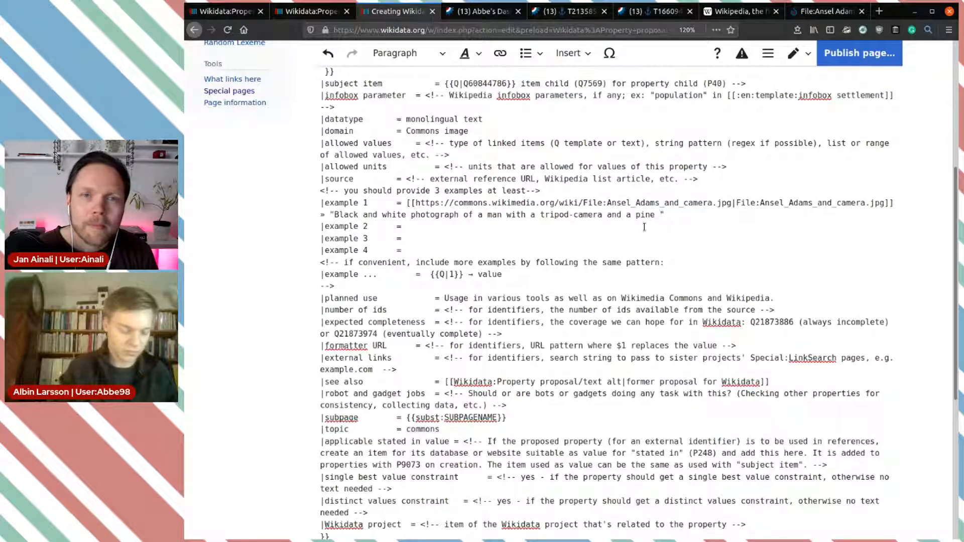
type("tree in the background.")
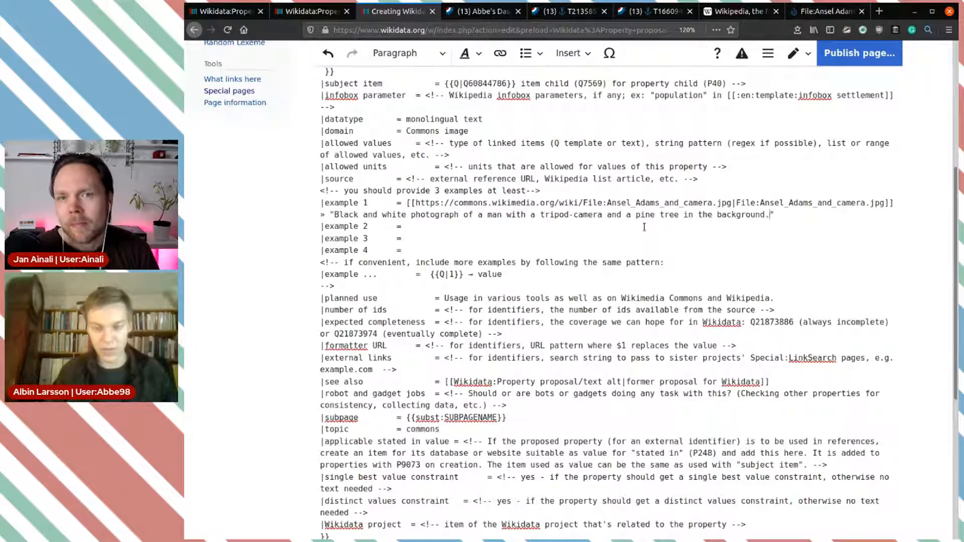
double_click(614, 215)
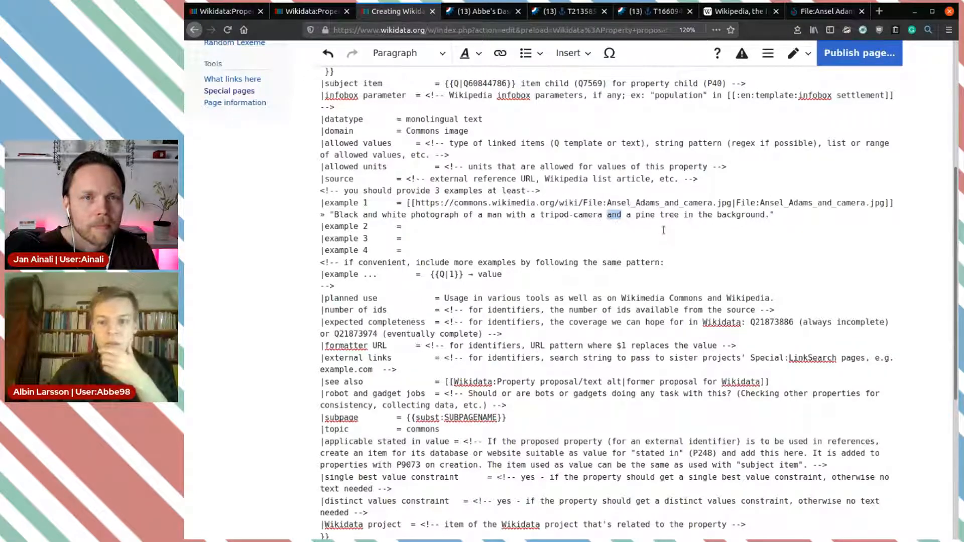
left_click(790, 217)
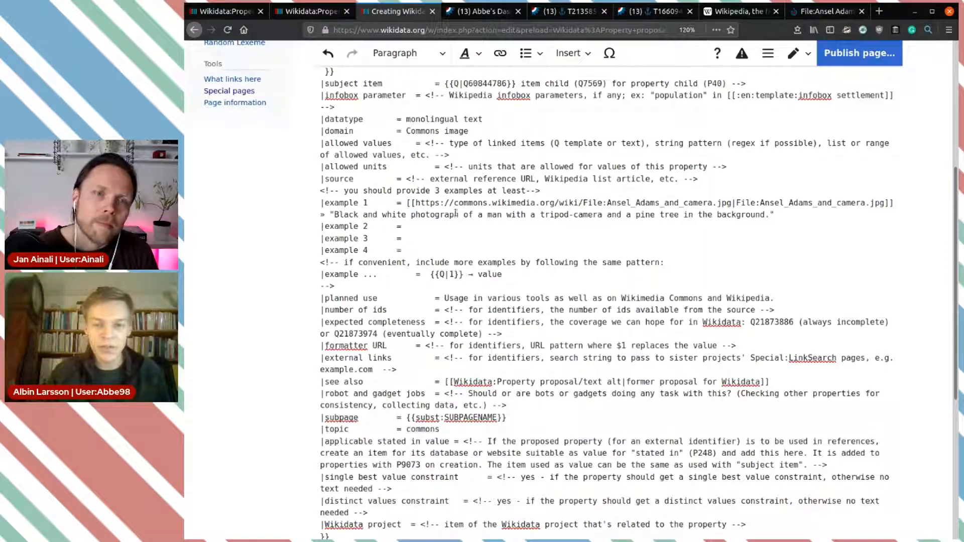
Look through the Wikipedia main page's sections and pictures for another image to use as an example.
left_click(827, 11)
left_click(760, 14)
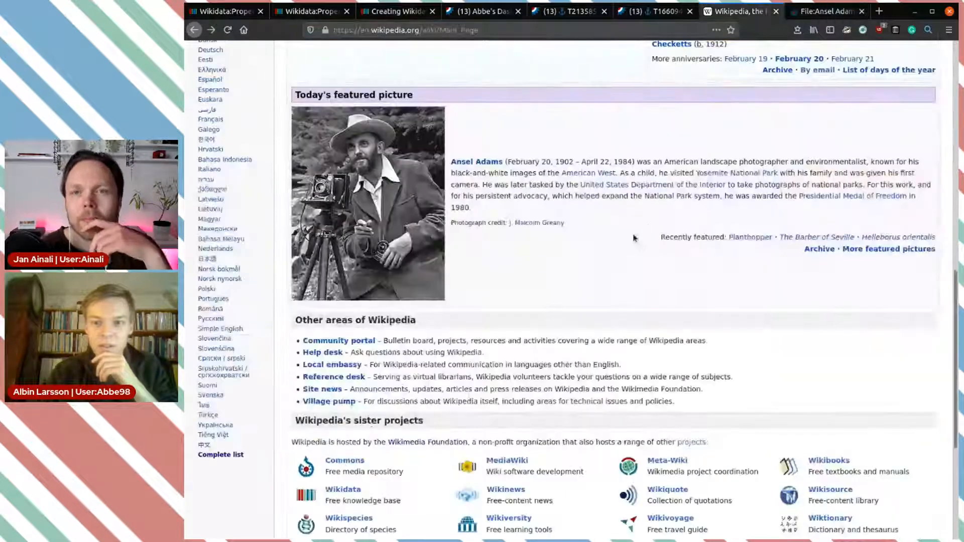
scroll(634, 240, "up", 10)
scroll(634, 240, "up", 2)
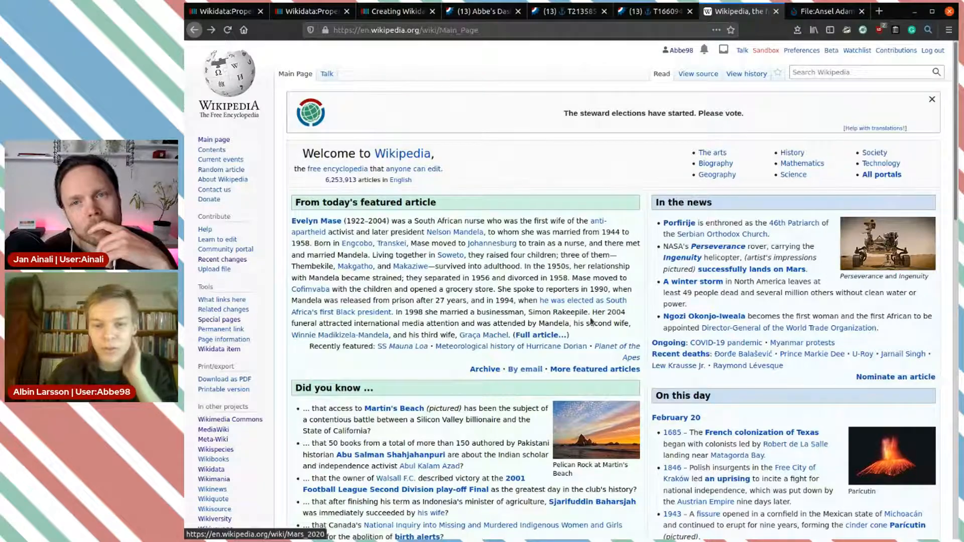
scroll(584, 310, "down", 14)
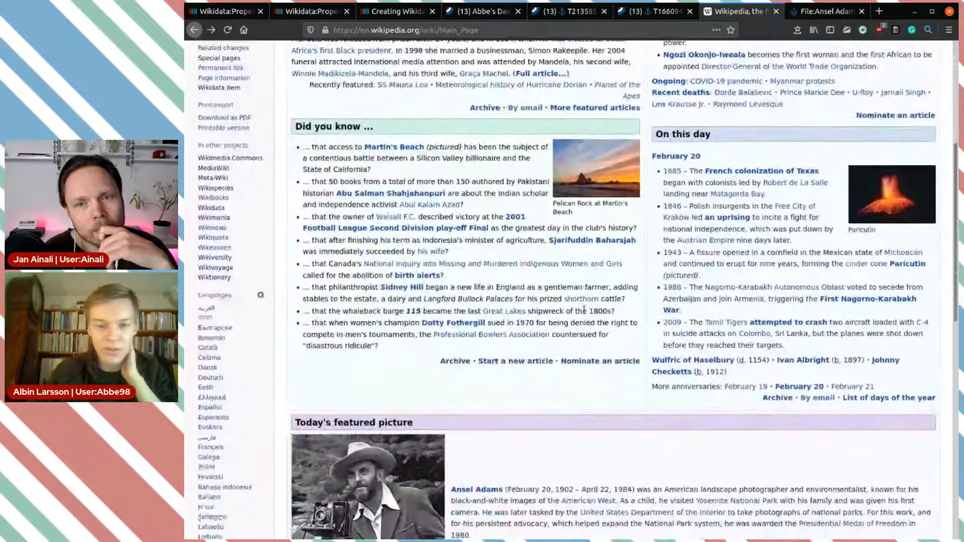
scroll(583, 310, "down", 6)
scroll(646, 254, "up", 9)
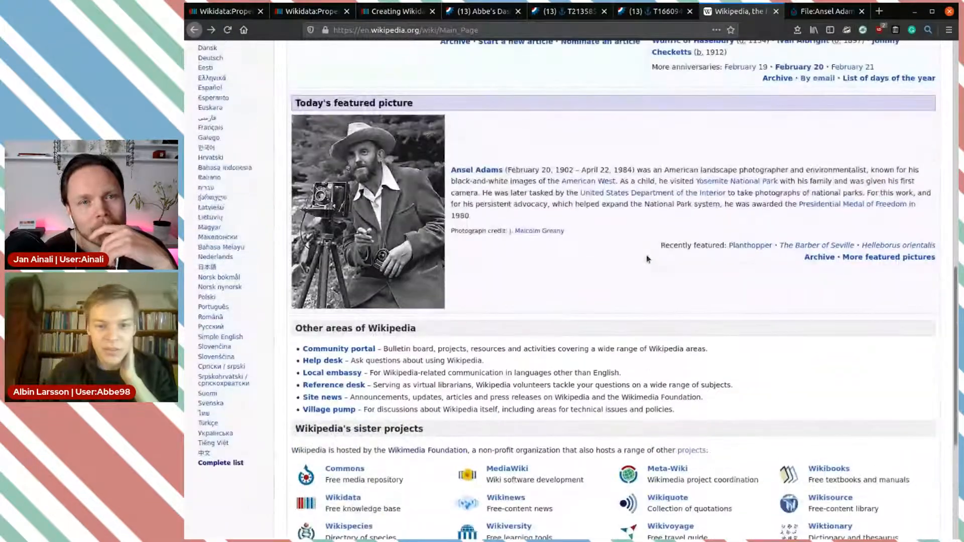
scroll(567, 246, "up", 8)
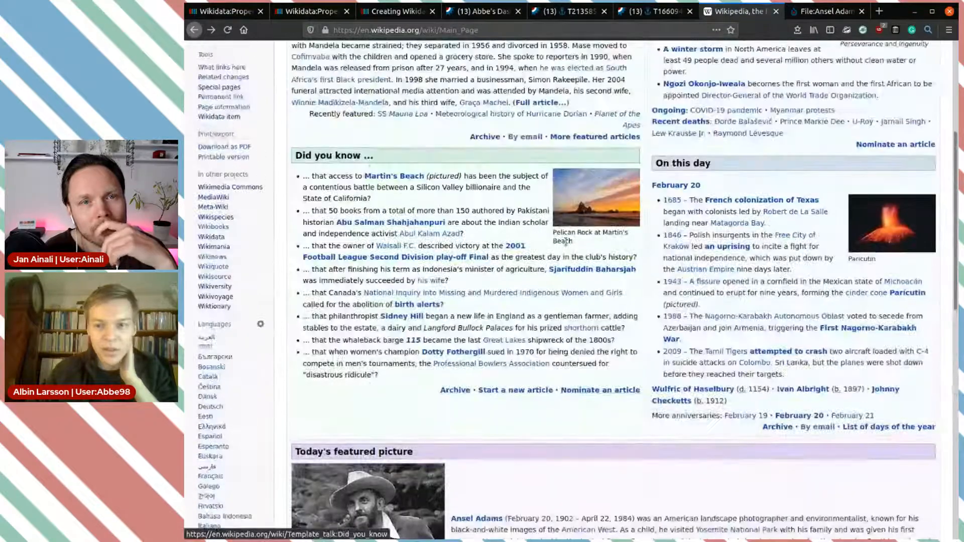
scroll(566, 245, "down", 5)
scroll(566, 245, "up", 5)
scroll(567, 246, "down", 8)
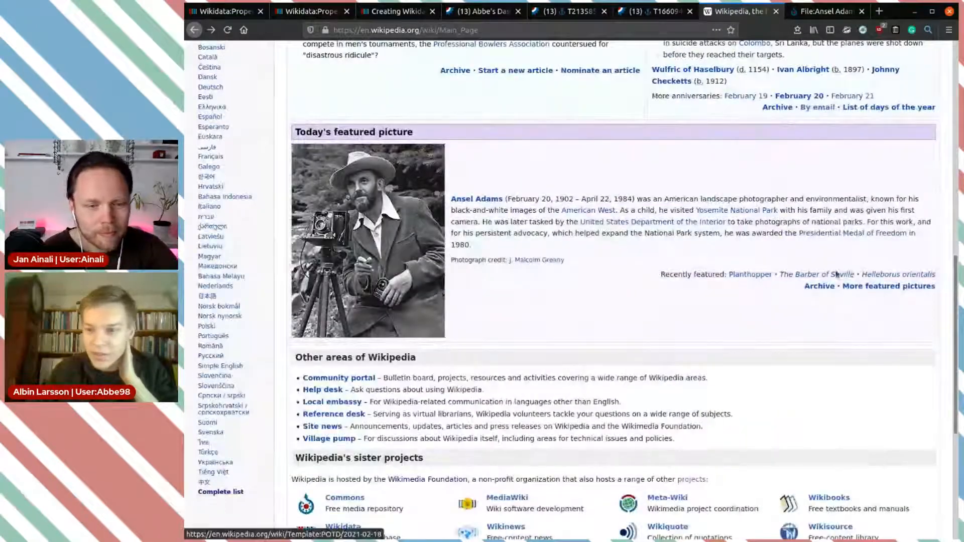
scroll(586, 286, "down", 2)
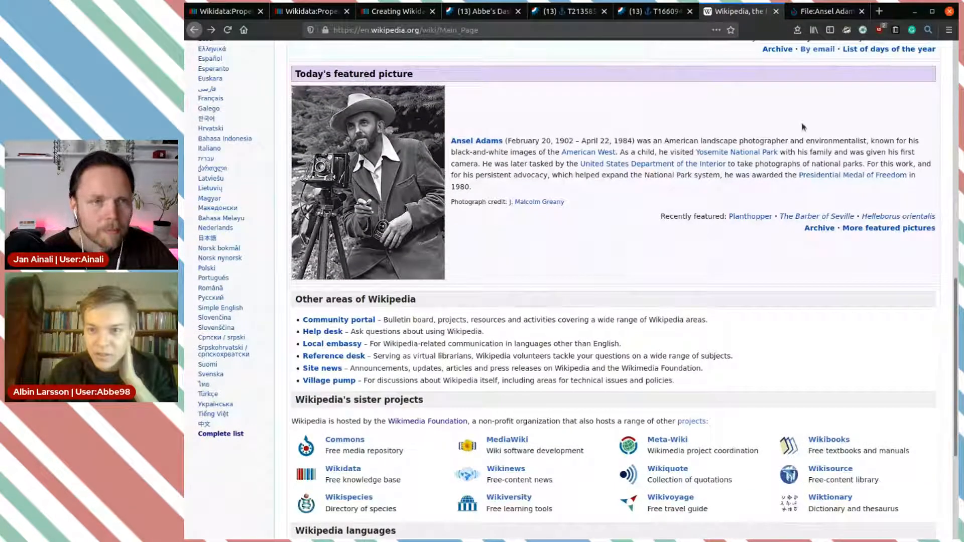
Open the Featured Pictures in the Public Domain gallery from the Ansel Adams file page on Commons.
left_click(816, 13)
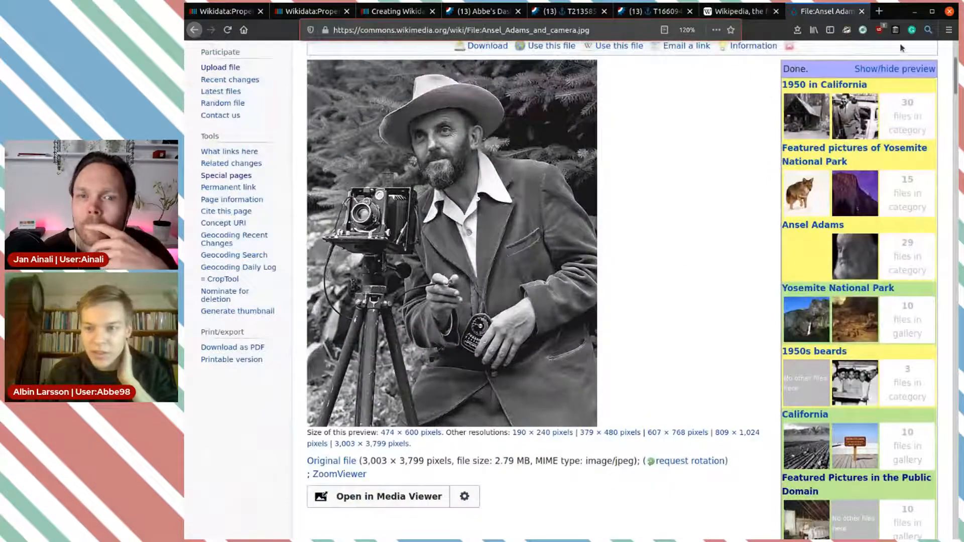
scroll(729, 170, "down", 5)
scroll(729, 171, "down", 4)
scroll(729, 171, "up", 5)
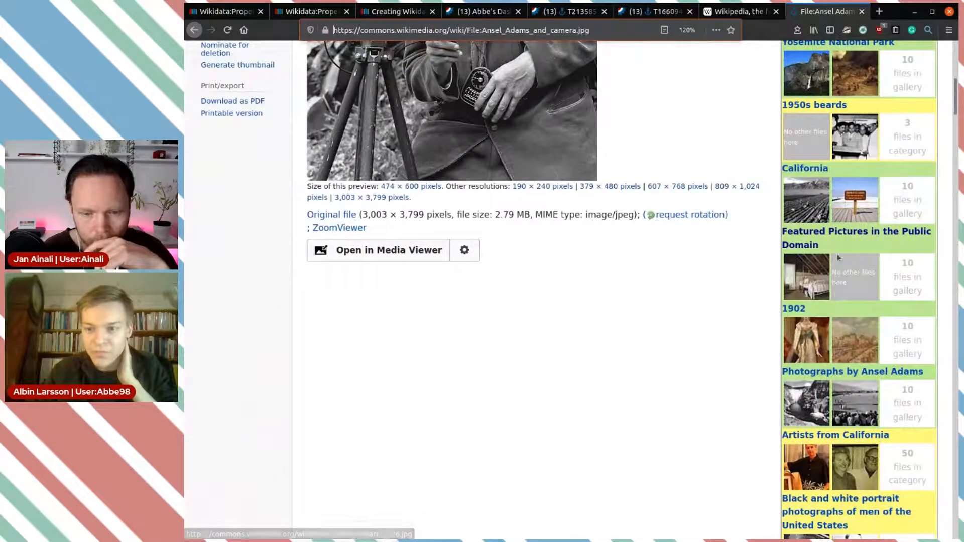
left_click(834, 234)
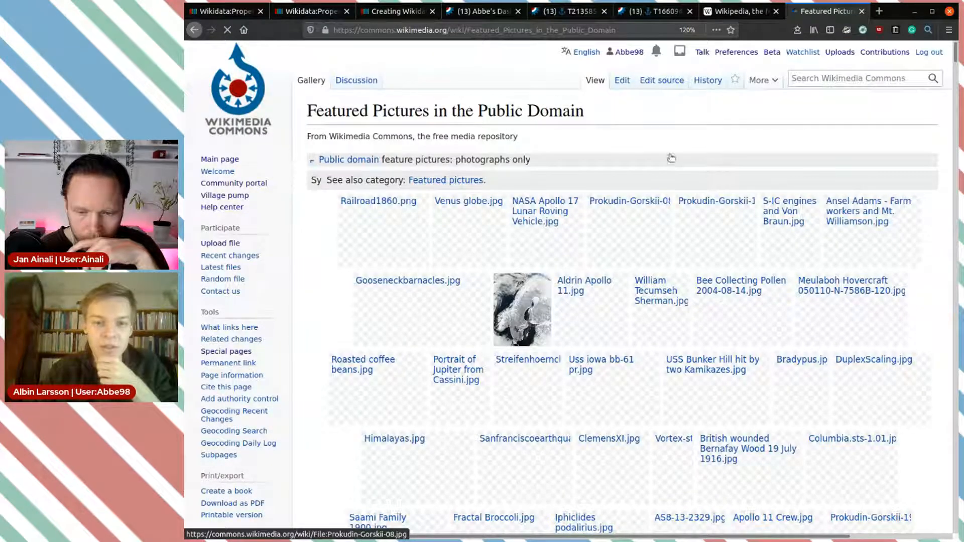
Choose the Apollo 11 Crew picture from the gallery and open its full file page in a separate tab.
scroll(726, 137, "down", 5)
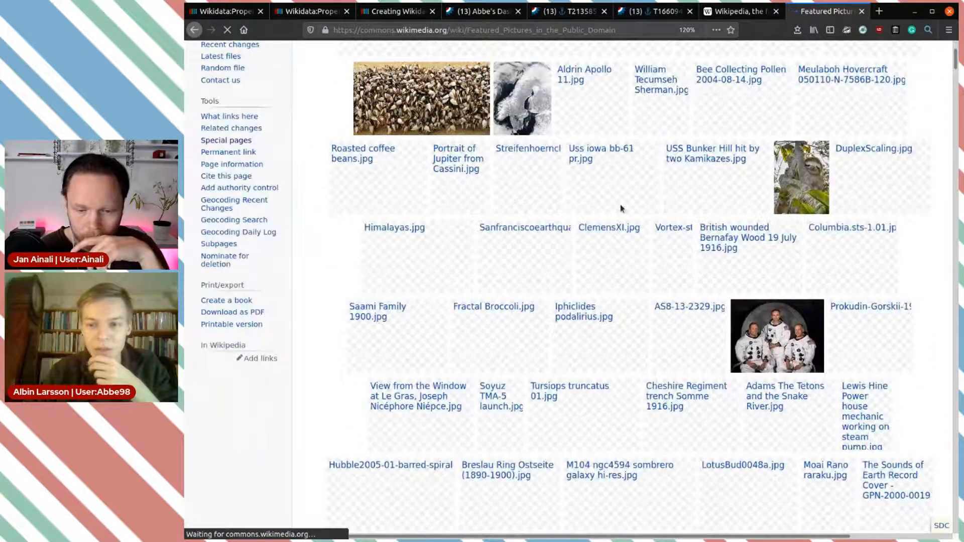
scroll(621, 208, "down", 3)
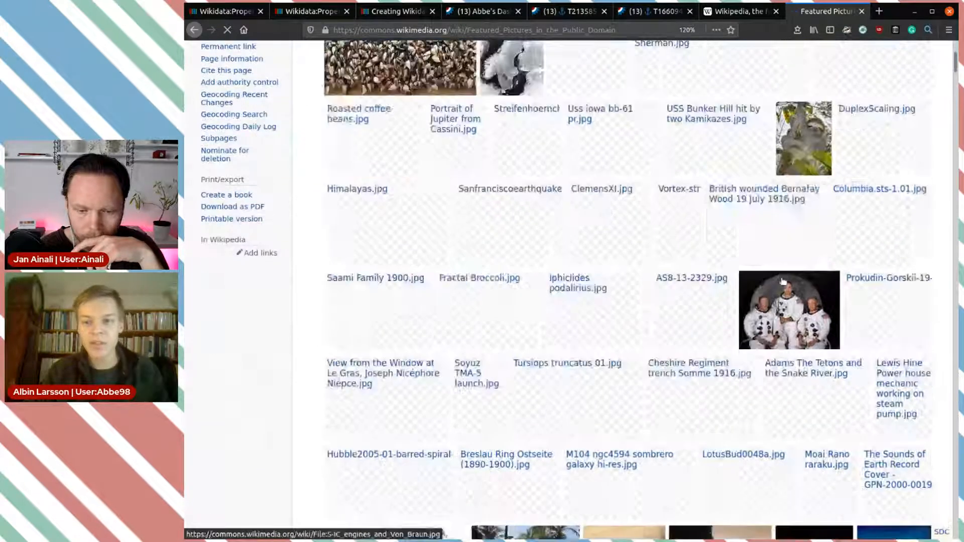
left_click(788, 309)
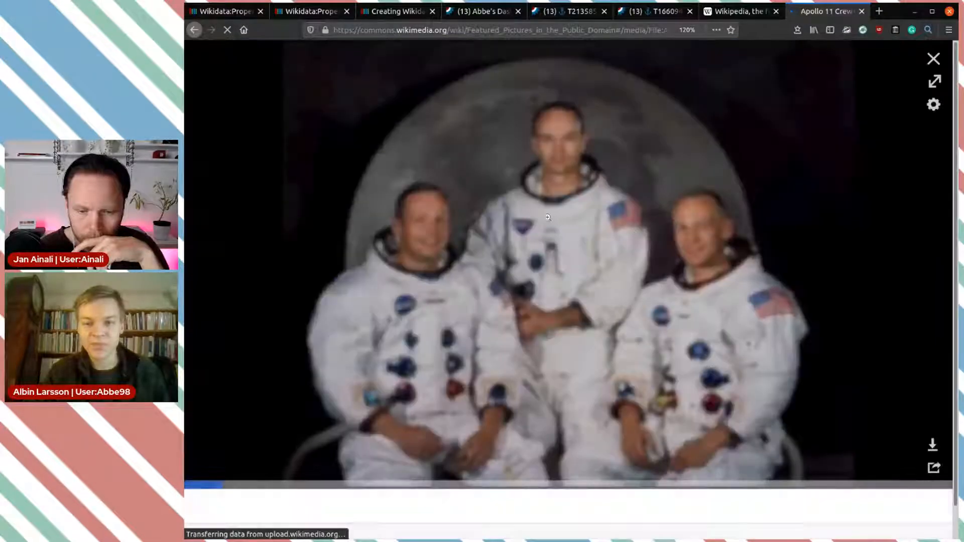
scroll(723, 439, "down", 2)
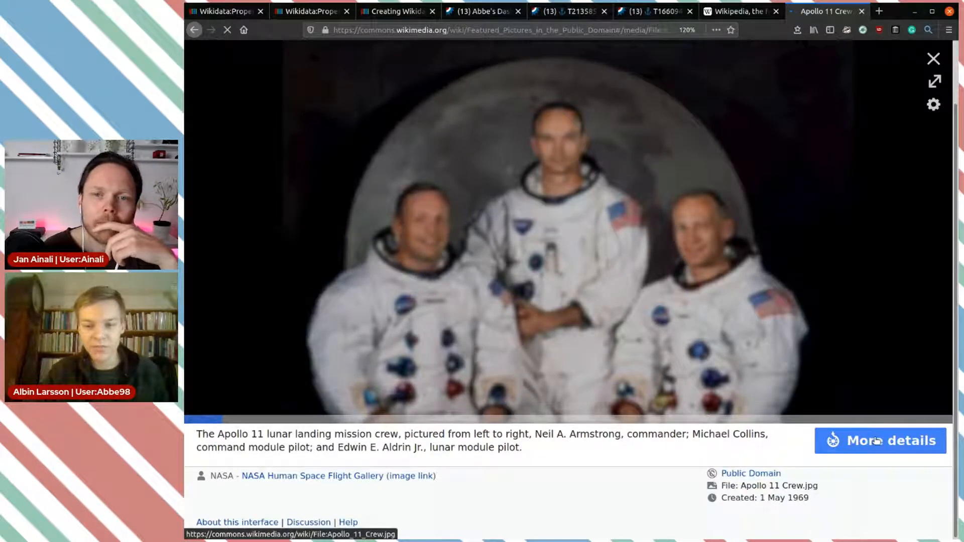
middle_click(871, 441)
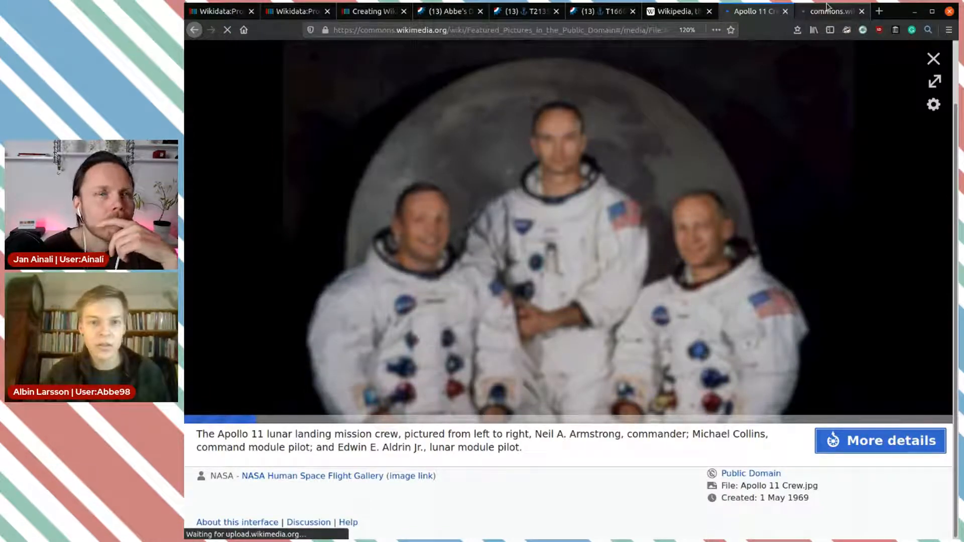
left_click(374, 11)
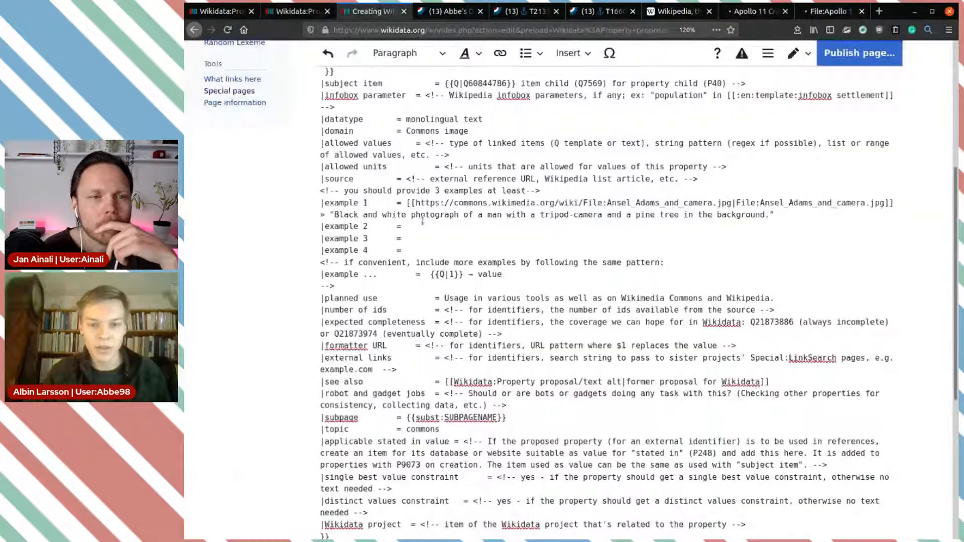
type("[]")
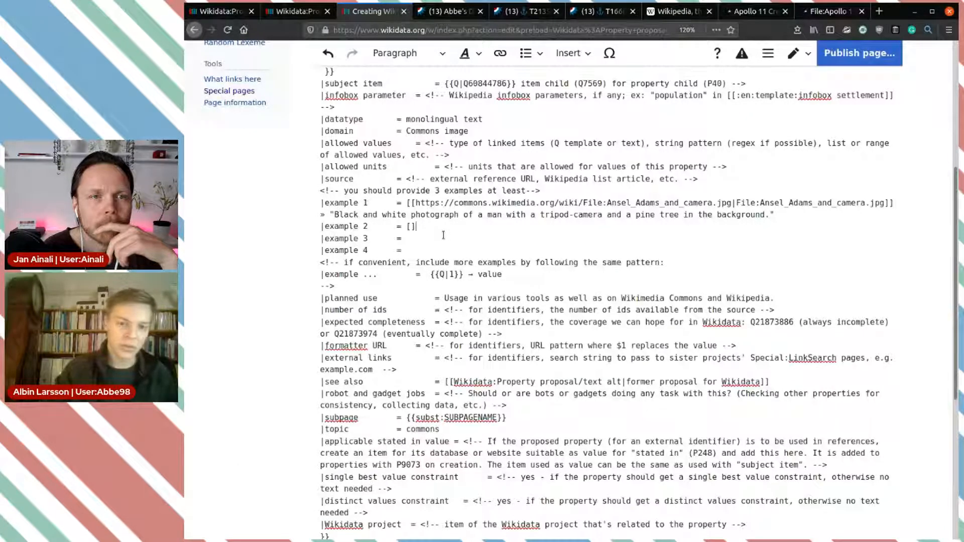
type("[")
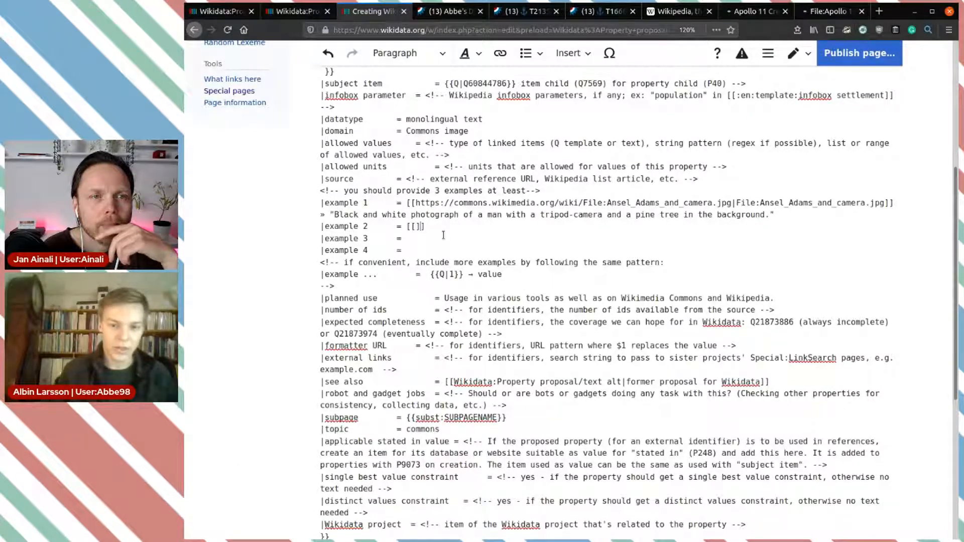
type("https://commons.wikimedia.org/wiki/File:Apollo_11_Crew.jpg")
type("|")
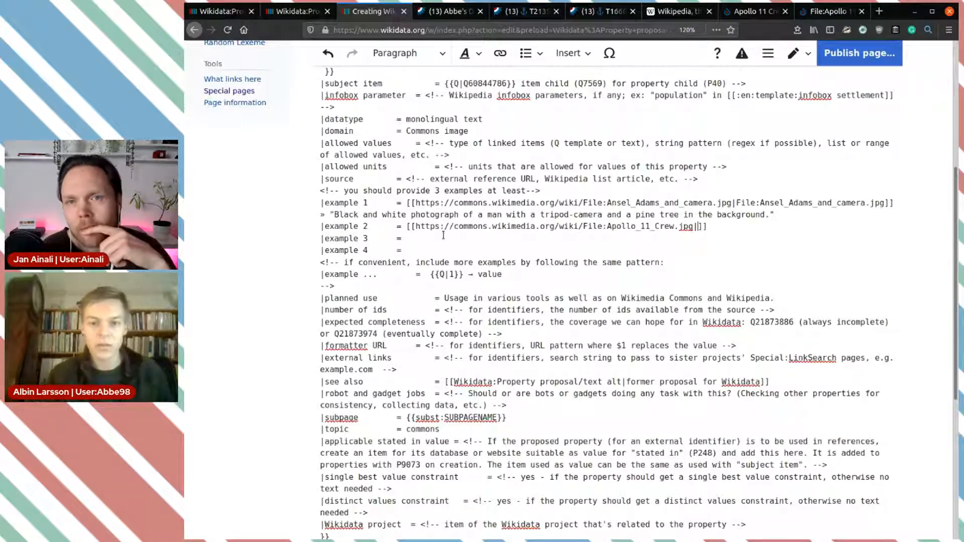
left_click_drag(693, 226, 582, 227)
key("ctrl+c")
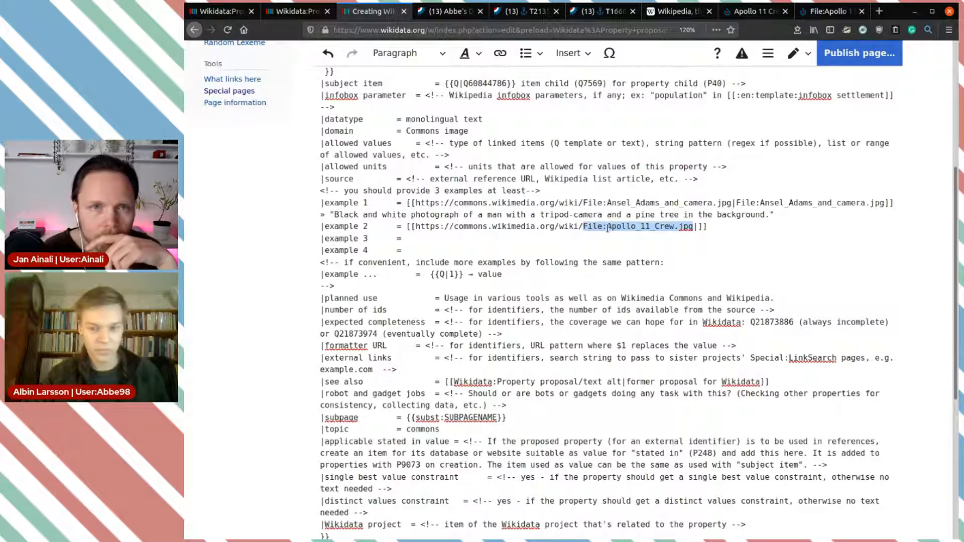
left_click(699, 224)
key("ctrl+v")
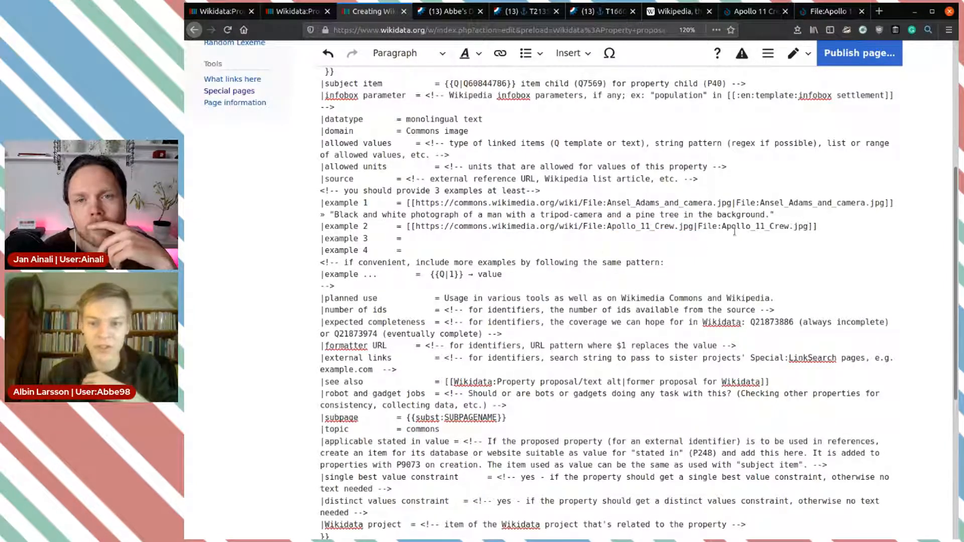
Copy the » character from example 1 and add it with empty quotation marks after the example 2 link.
left_click(823, 225)
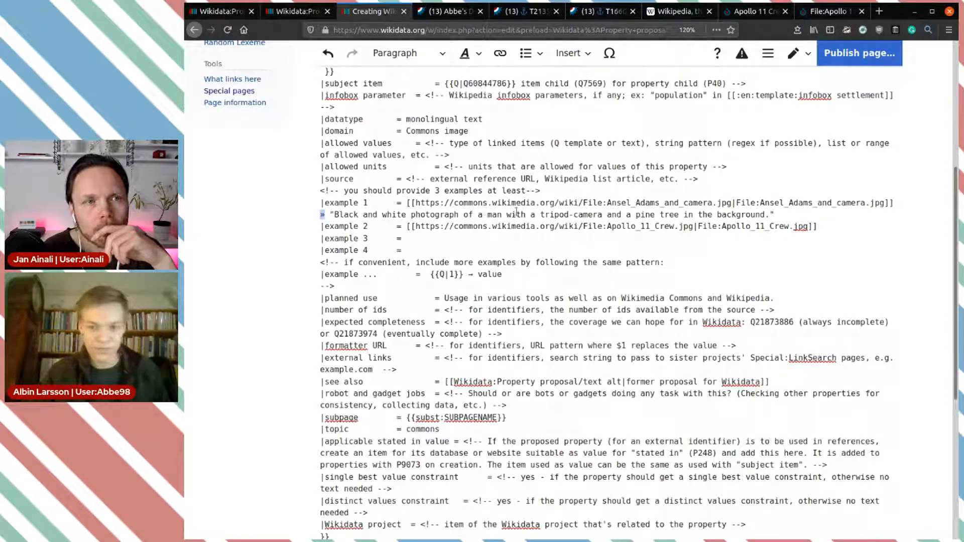
left_click(823, 228)
type("»")
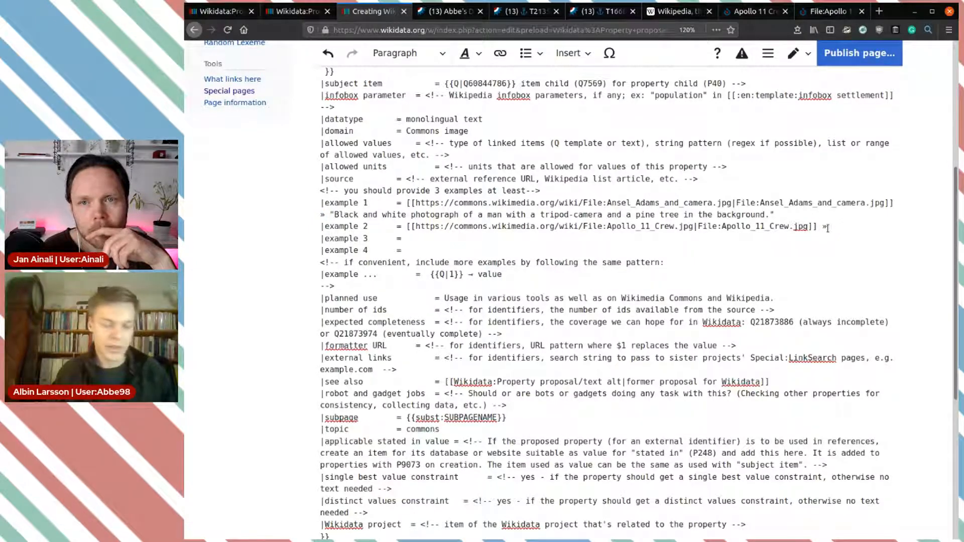
type("!")
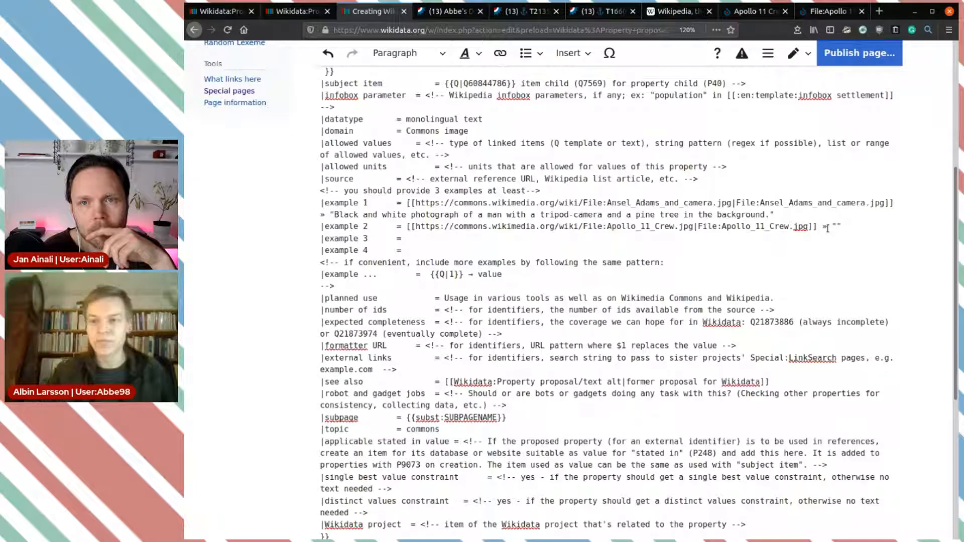
Examine the Apollo 11 Crew photo and its English caption on the Commons file page to work out a visual description.
left_click(836, 10)
scroll(736, 297, "down", 4)
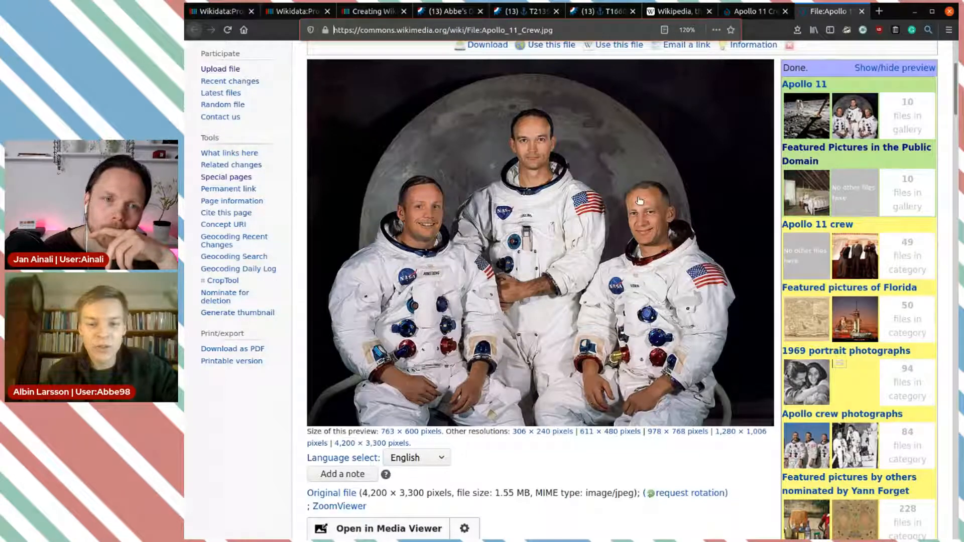
scroll(637, 201, "down", 5)
scroll(638, 201, "down", 5)
scroll(638, 201, "down", 2)
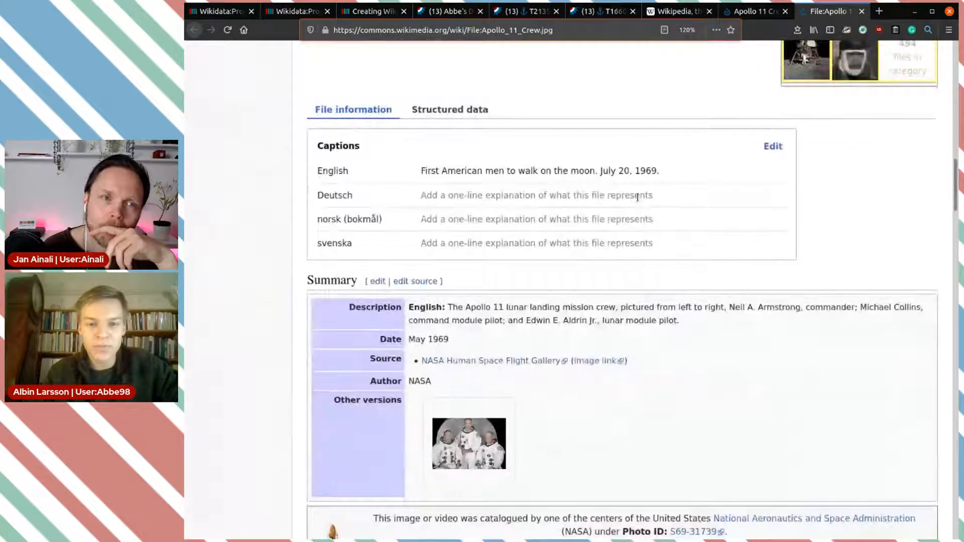
left_click_drag(417, 172, 586, 172)
left_click(586, 171)
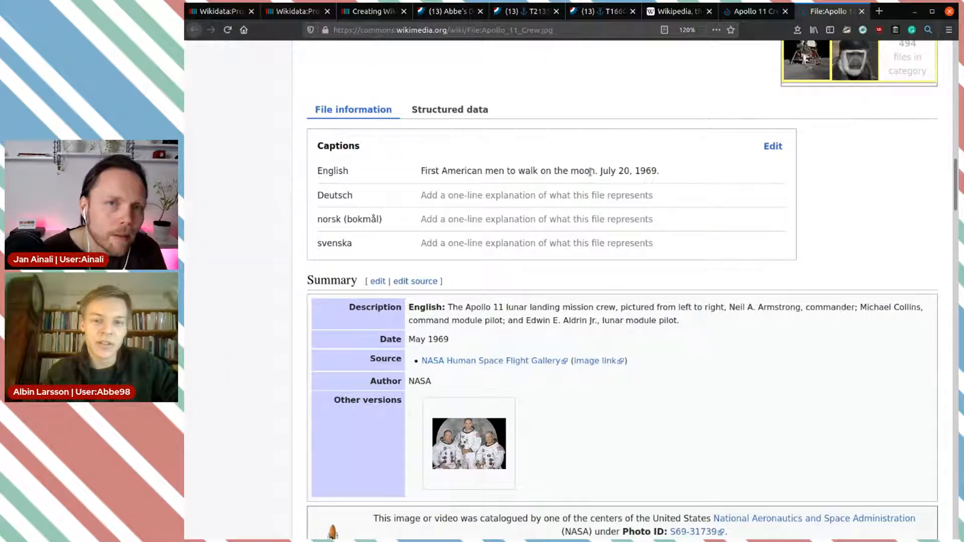
scroll(625, 170, "up", 15)
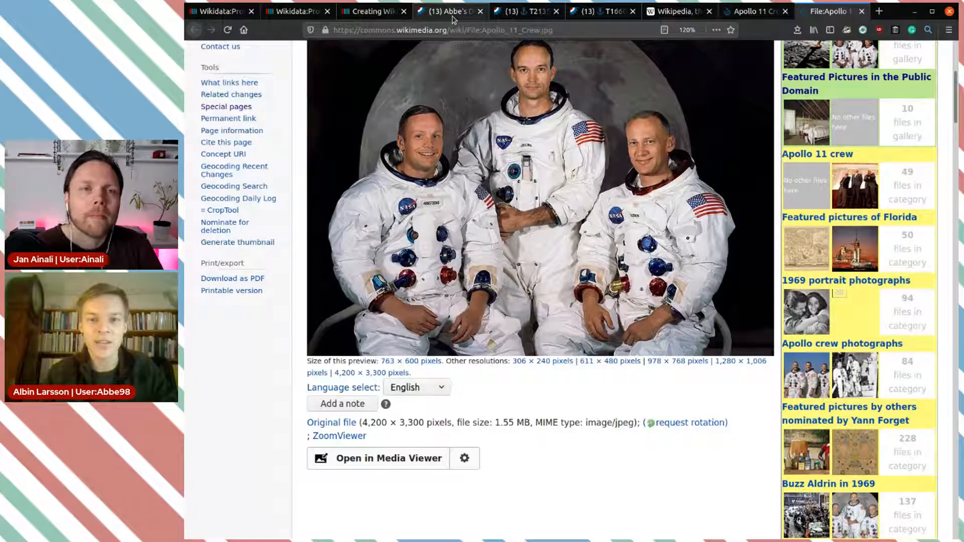
Start the alt text for example 2 in the Wikidata proposal, inside its empty quotation marks, with "Three men in white spacesuits".
left_click(374, 15)
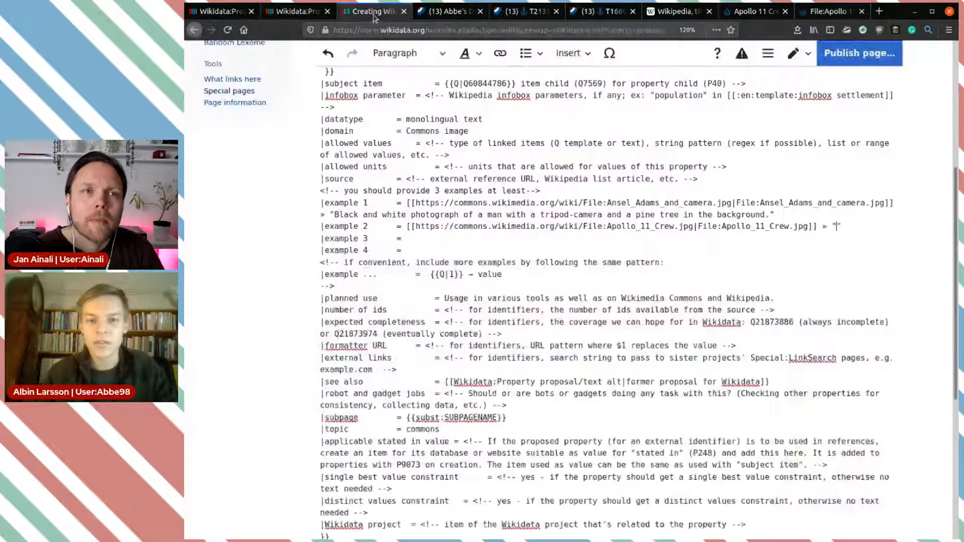
scroll(645, 189, "up", 1)
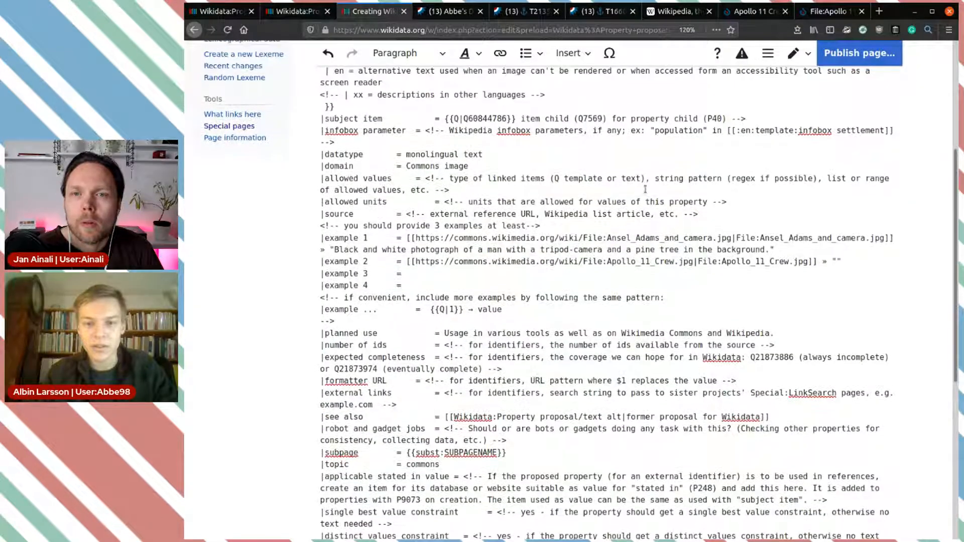
scroll(453, 199, "down", 2)
left_click(872, 193)
key("Left")
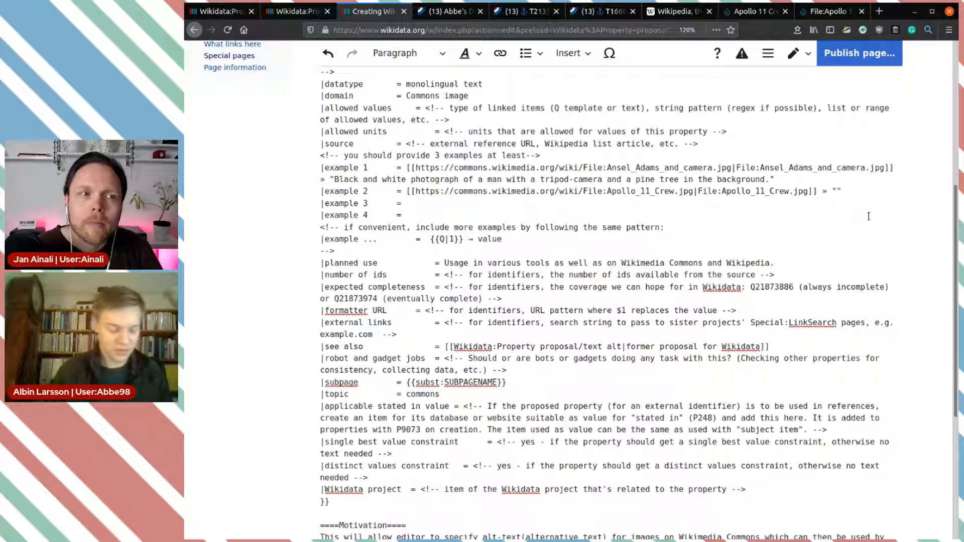
type("Three")
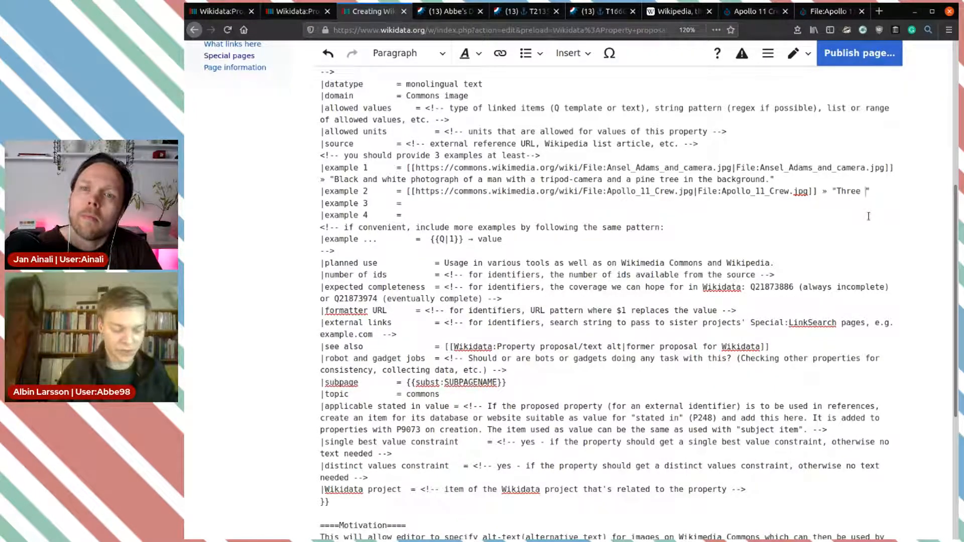
type(" men ")
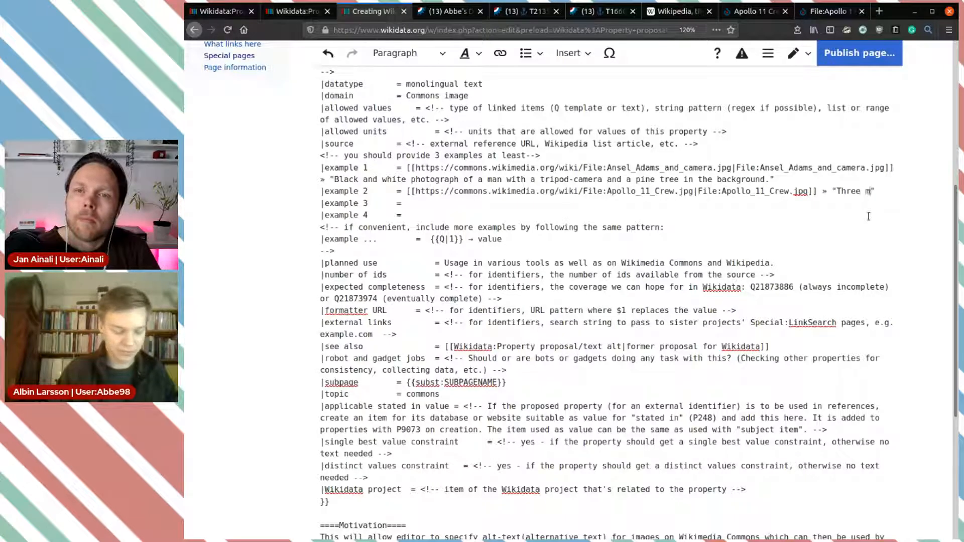
type("i")
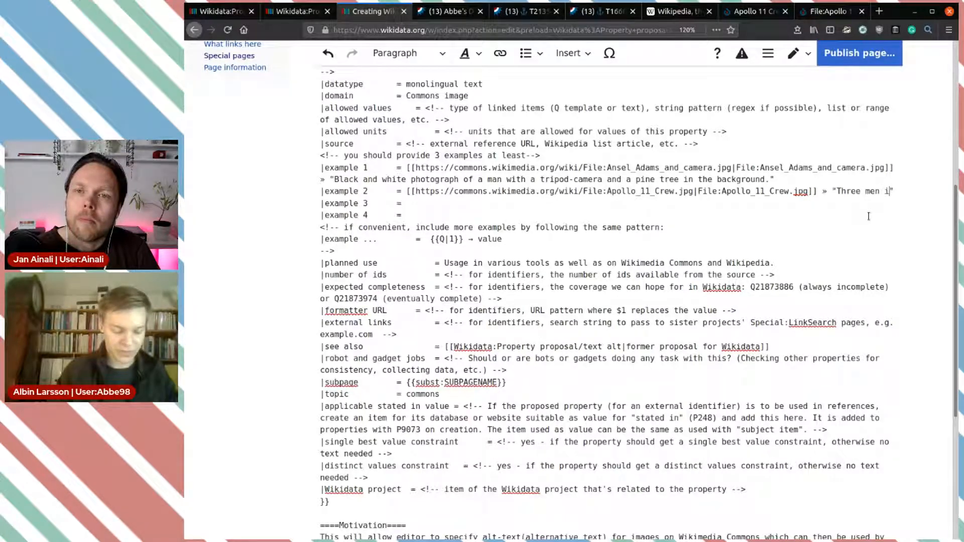
type("n white spa")
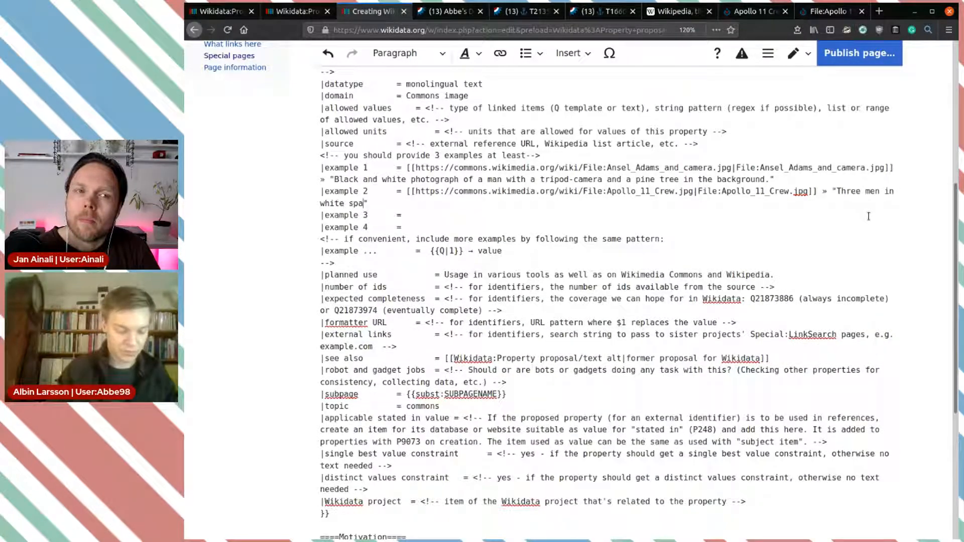
type("cesuits")
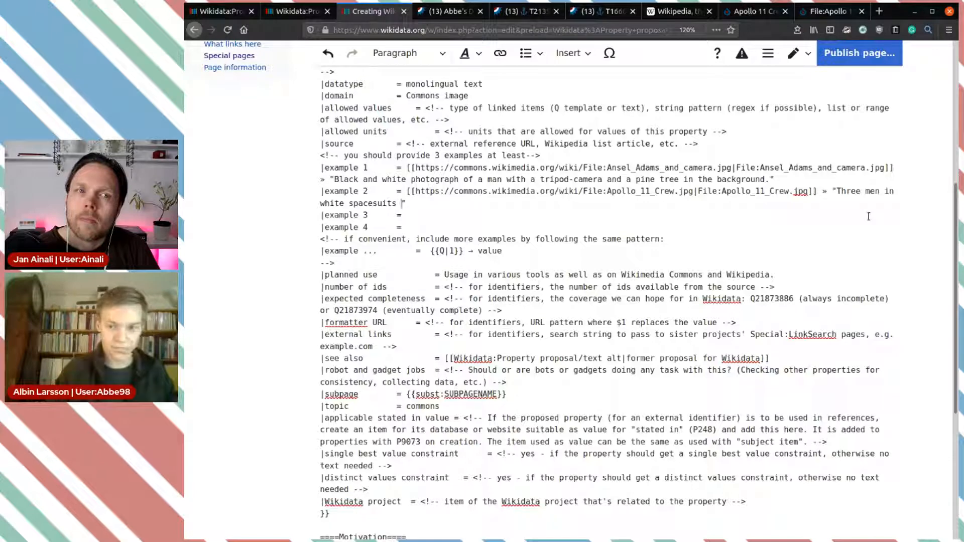
Continue example 2's alt text after "spacesuits" with "in front of an image of the moon.".
type("in front of a")
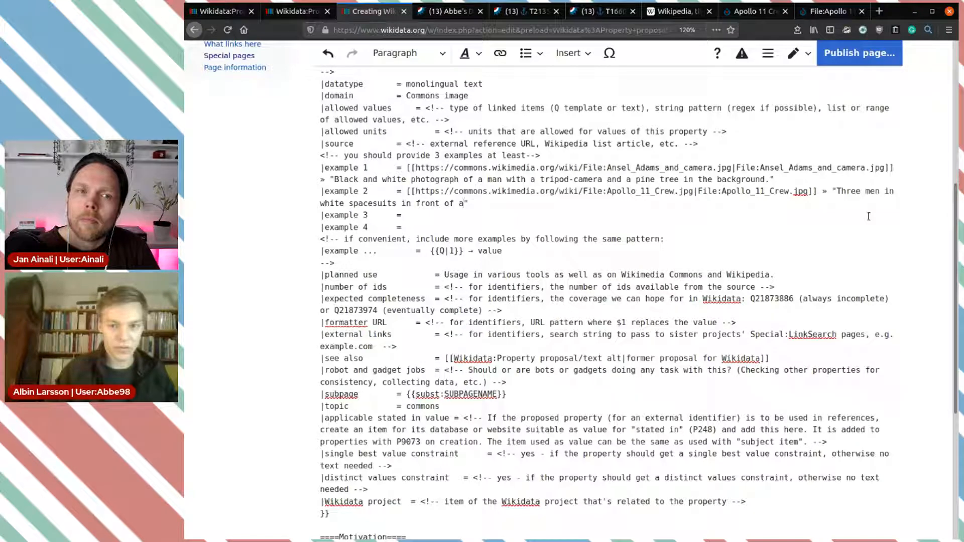
key("BackSpace")
key("BackSpace")
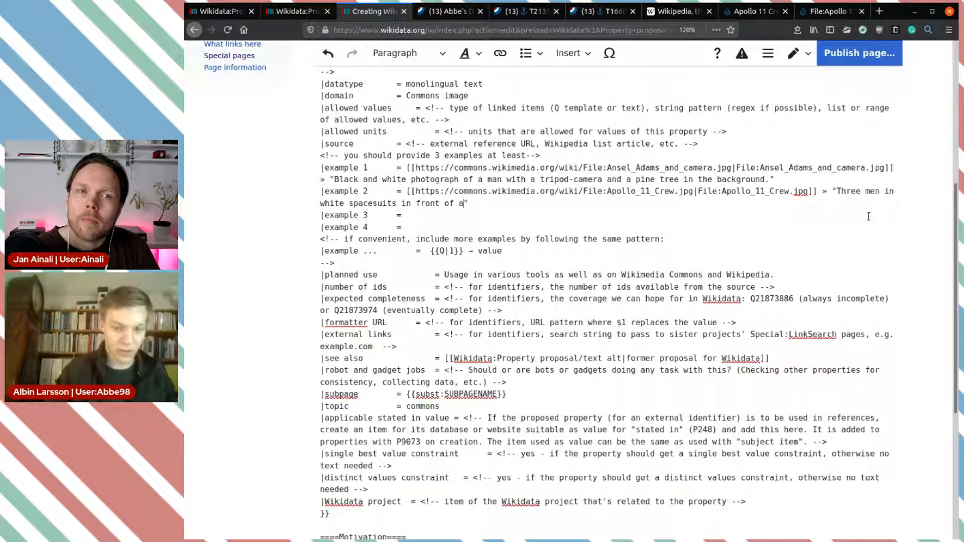
type("n imag")
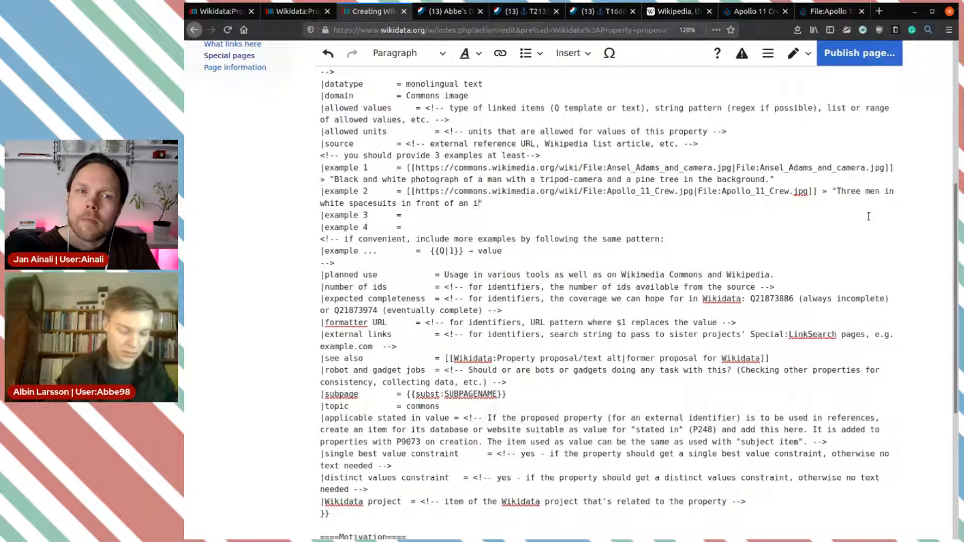
type("e of the mo")
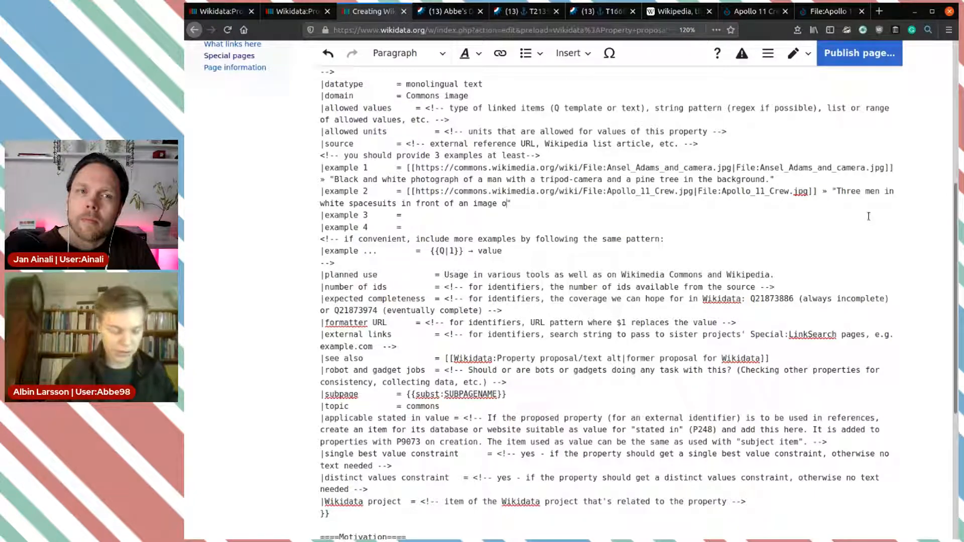
type("on")
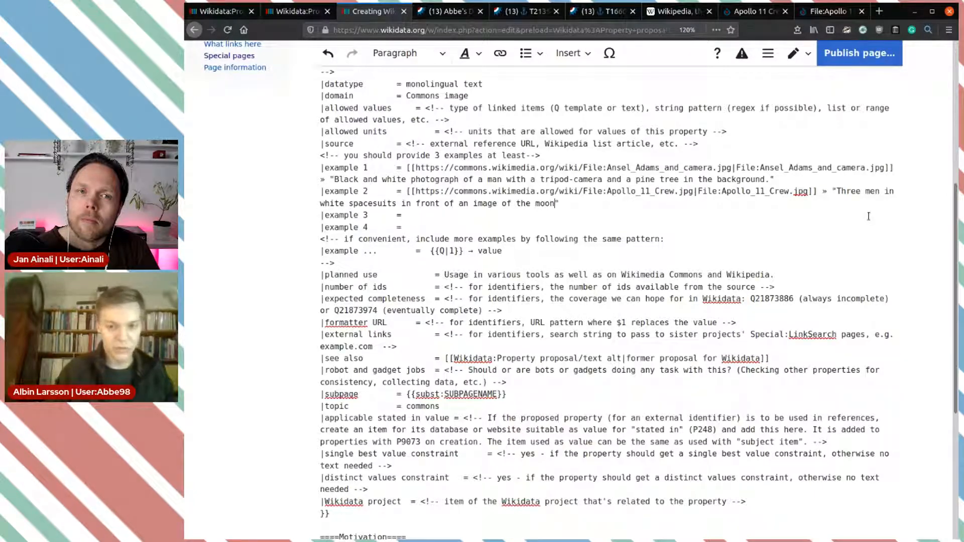
Insert "without helmets" between "spacesuits" and "in front of" in example 2's alt text.
key("ctrl+Left")
key("ctrl+Left")
key("ctrl+Left")
key("ctrl+Left")
key("ctrl+Left")
key("ctrl+Left")
key("ctrl+Left")
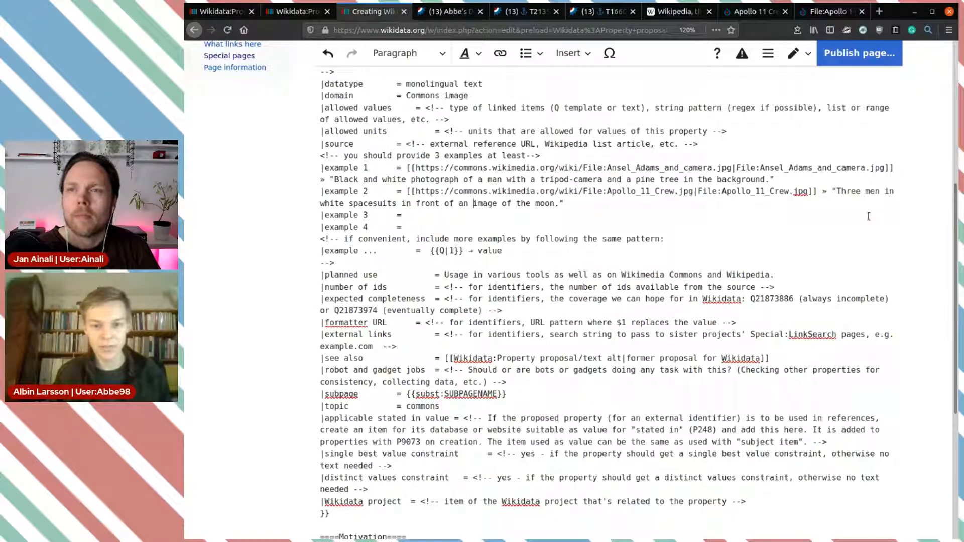
type("without")
type(" helme")
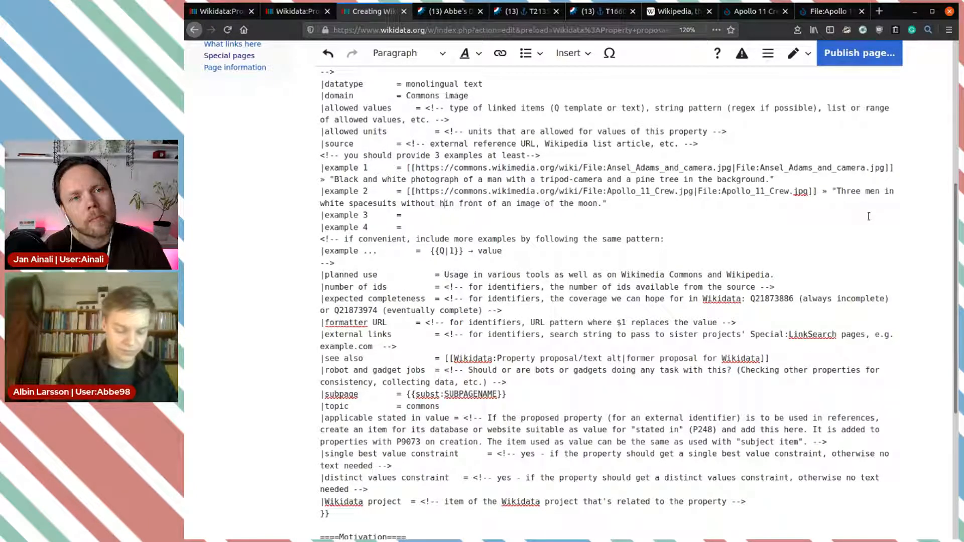
type("ts")
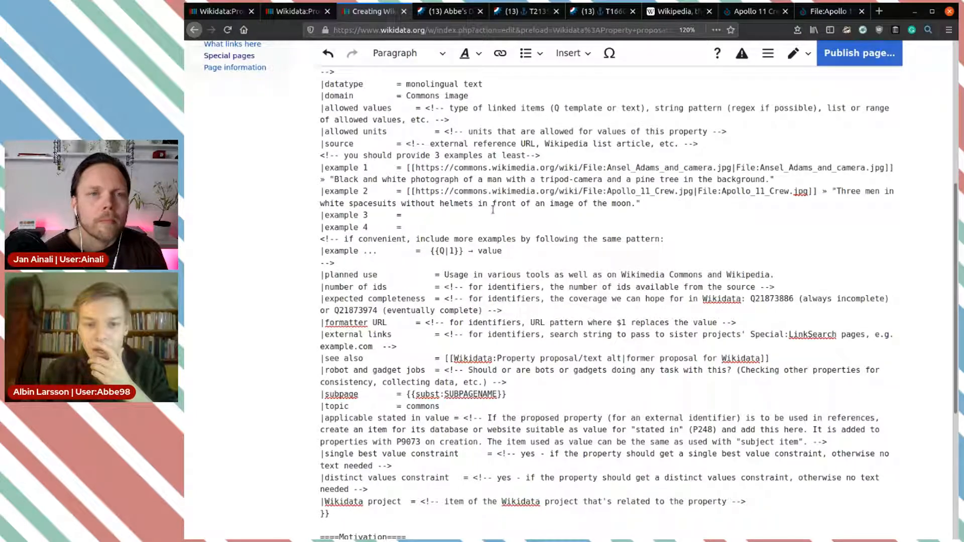
Review the proposal's fields and examples, and return to the Featured Pictures in the Public Domain gallery, closing the enlarged Apollo 11 Crew picture.
scroll(577, 206, "up", 2)
scroll(477, 186, "down", 3)
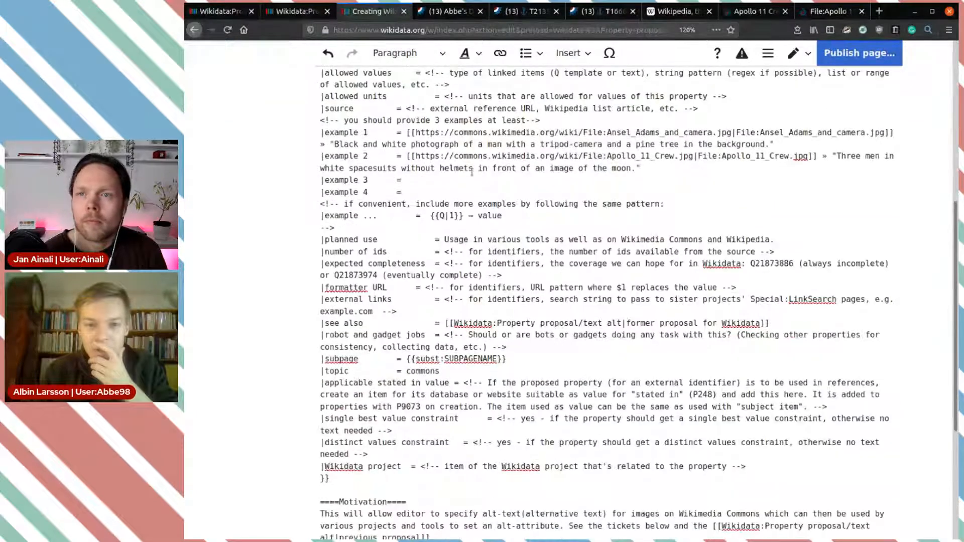
scroll(624, 141, "up", 5)
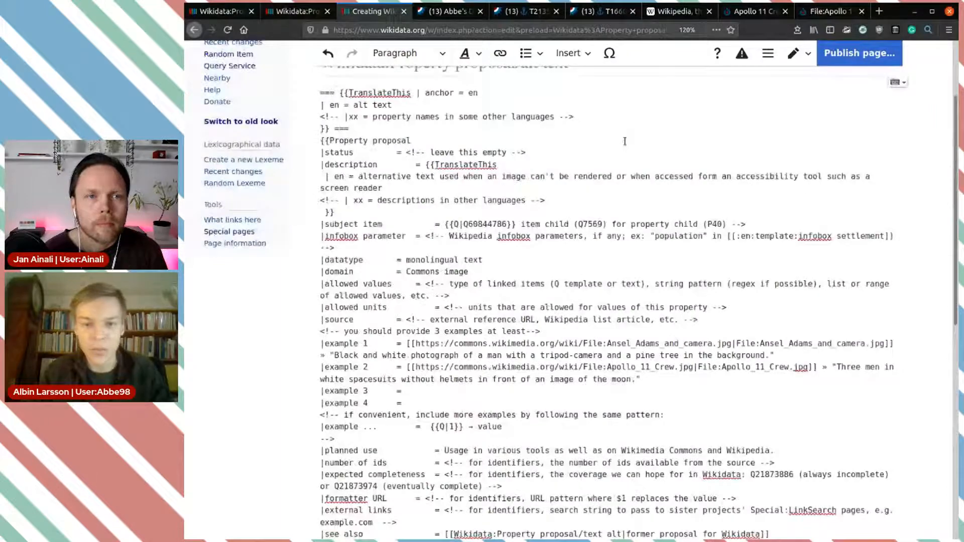
scroll(595, 176, "down", 3)
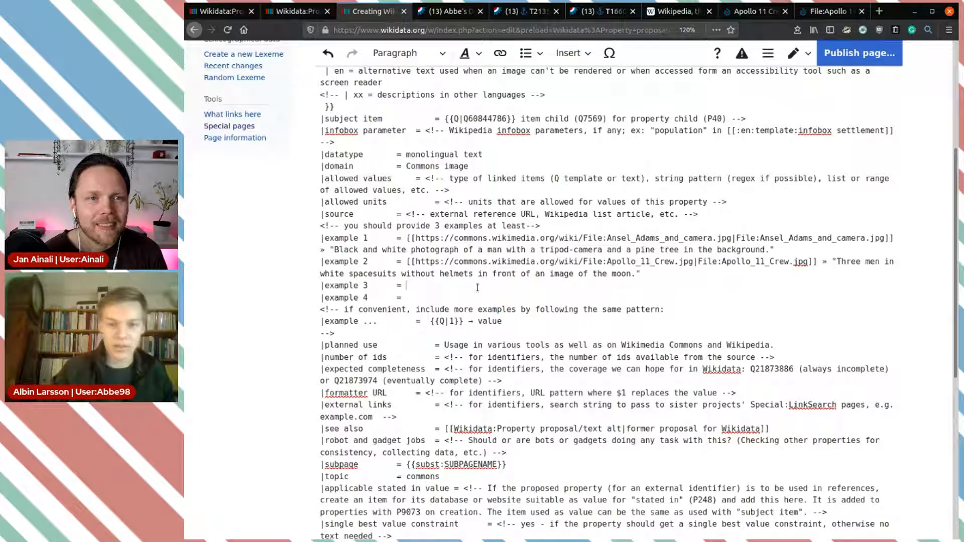
left_click(756, 12)
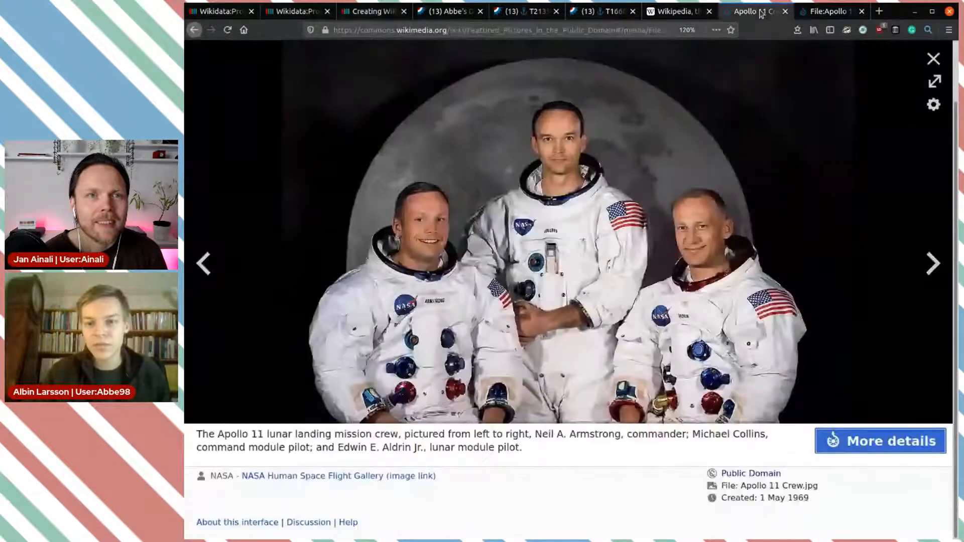
left_click(932, 58)
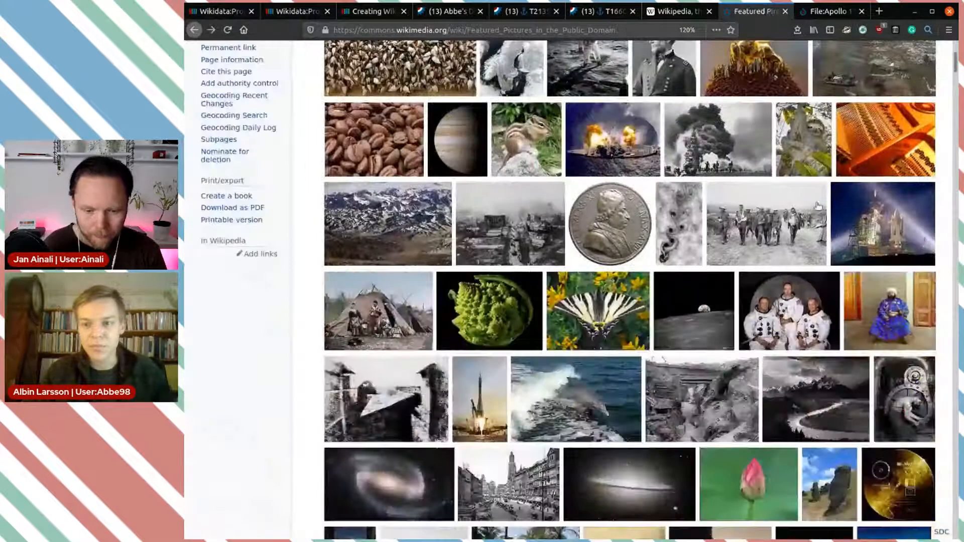
Browse the Featured Pictures in the Public Domain gallery for a third example and enlarge the picture of two tigers in snow.
scroll(618, 151, "down", 5)
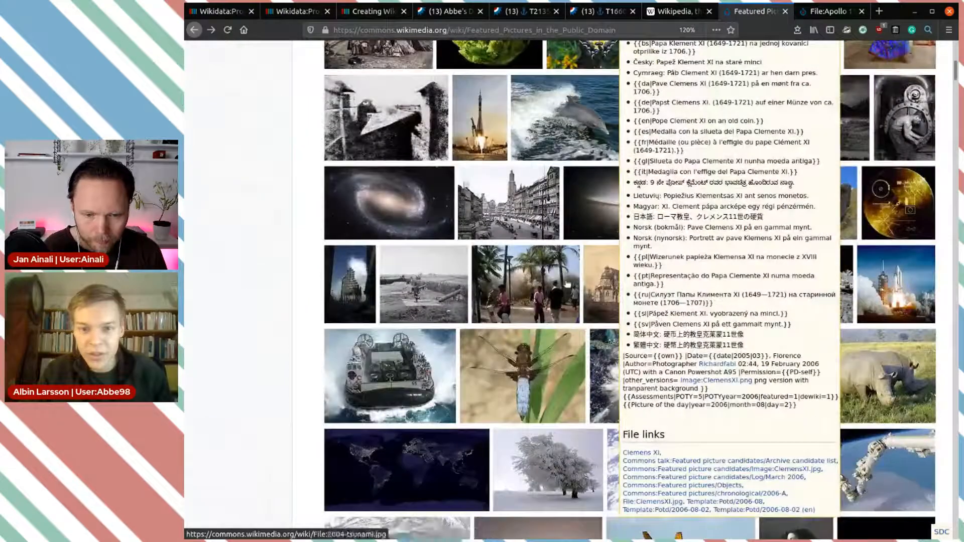
scroll(261, 317, "down", 5)
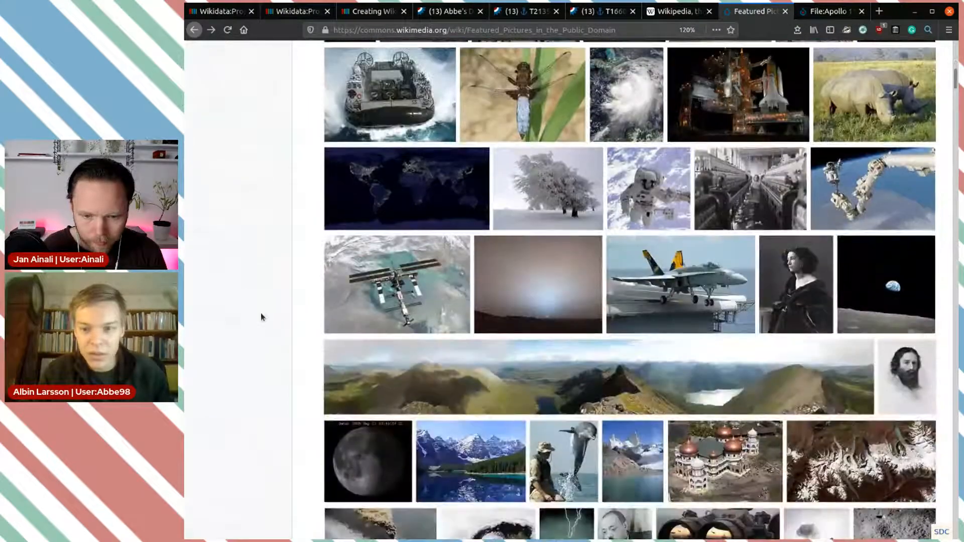
scroll(261, 316, "down", 3)
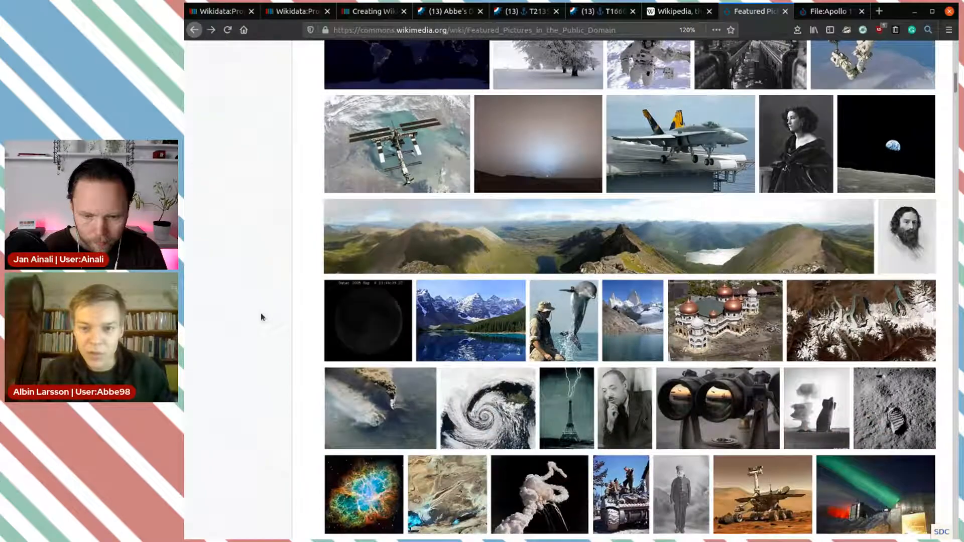
scroll(261, 317, "down", 1)
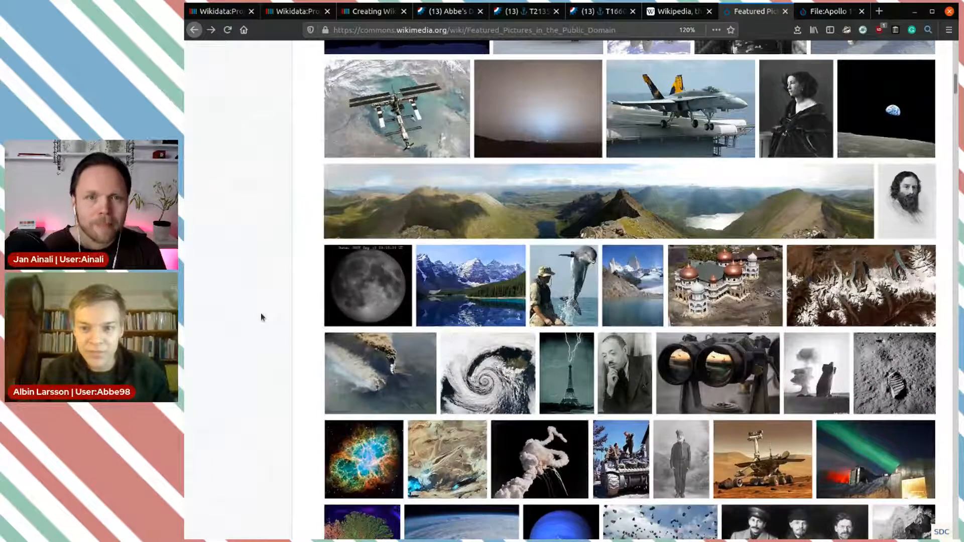
scroll(261, 318, "down", 2)
scroll(260, 317, "down", 5)
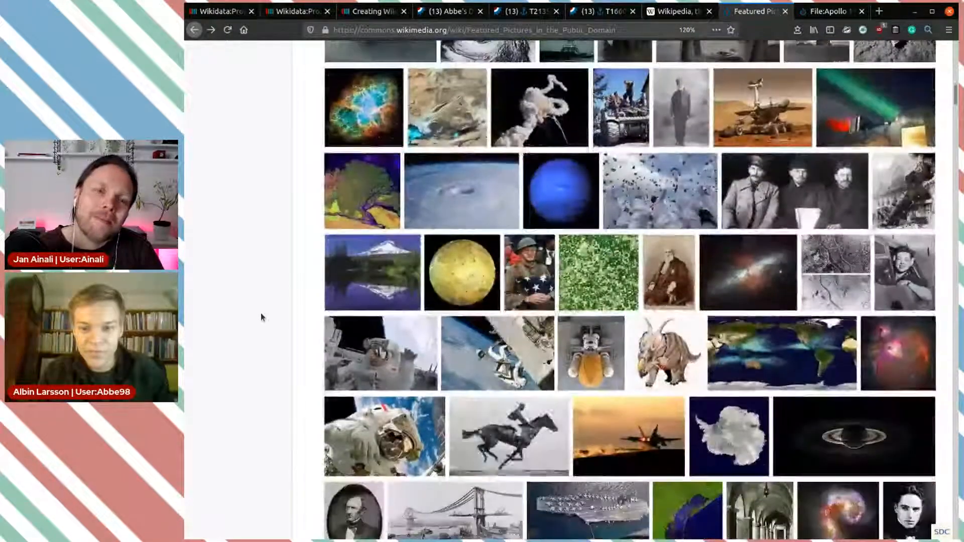
scroll(261, 318, "down", 1)
scroll(261, 317, "down", 5)
scroll(261, 317, "down", 4)
scroll(261, 317, "down", 11)
scroll(261, 317, "down", 3)
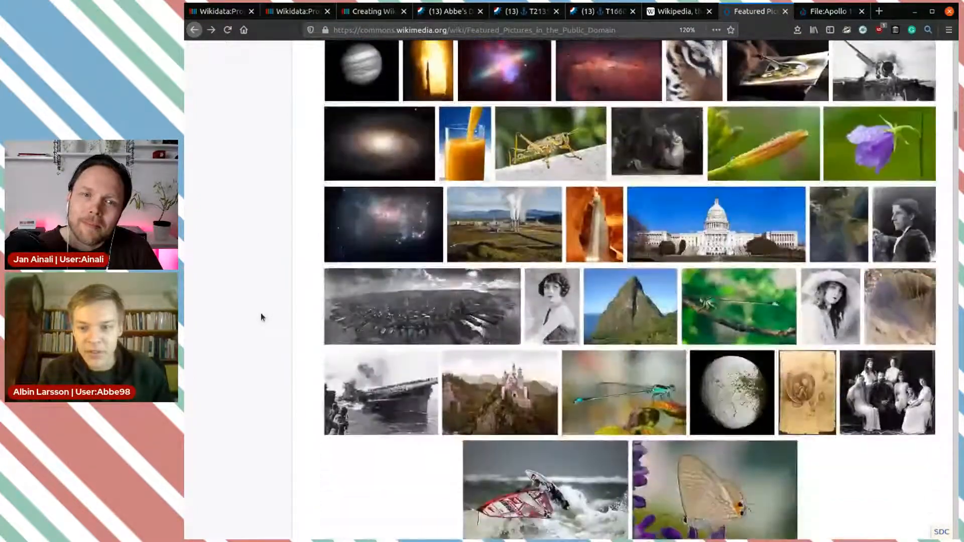
scroll(260, 317, "down", 1)
scroll(261, 317, "down", 9)
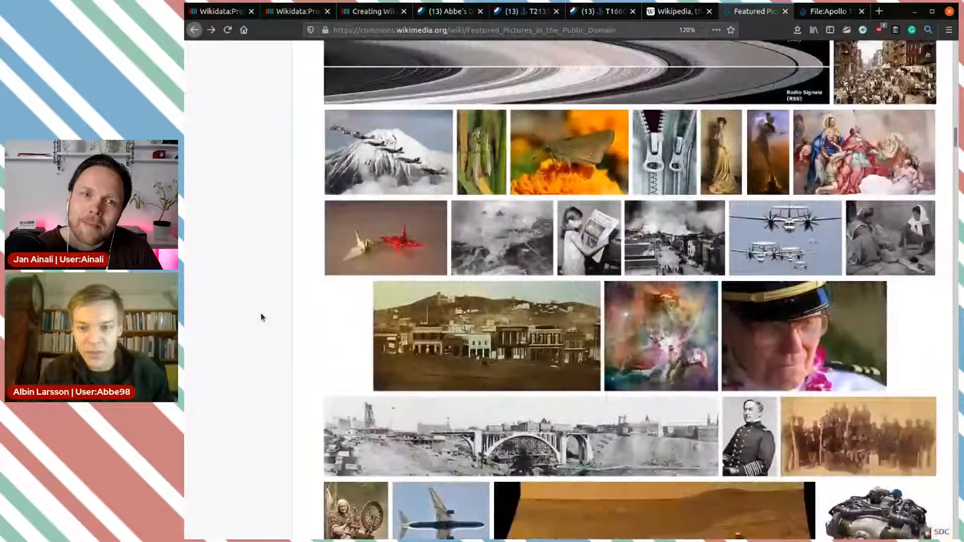
scroll(261, 318, "down", 5)
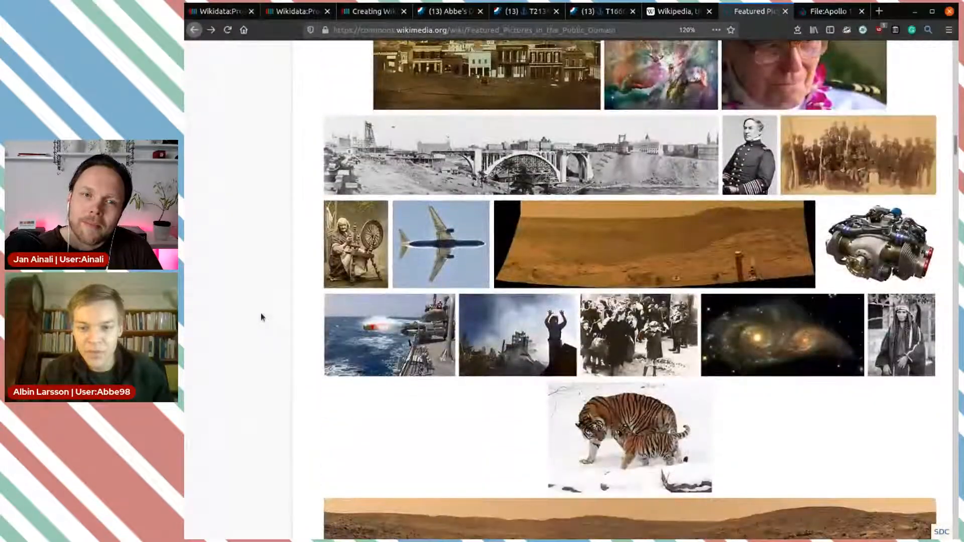
scroll(260, 318, "down", 2)
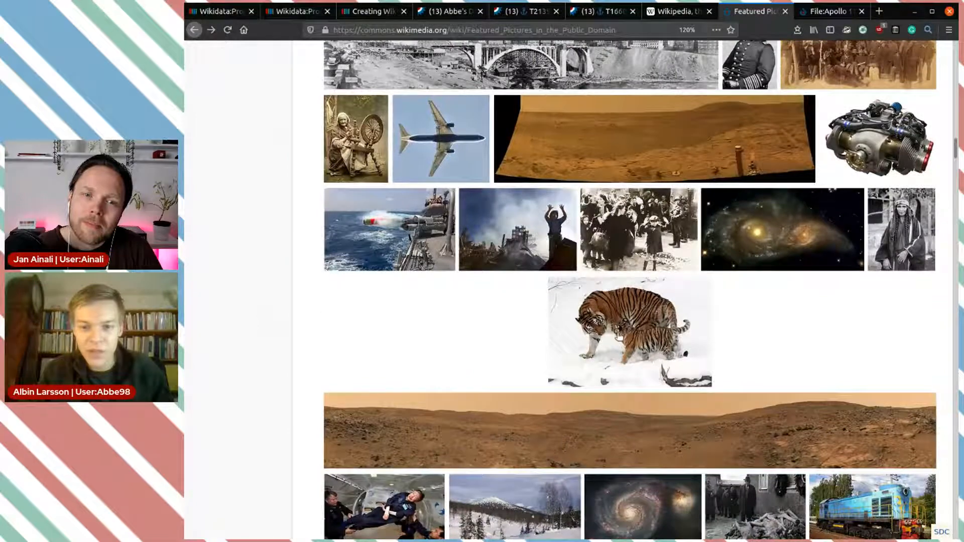
mouse_move(646, 332)
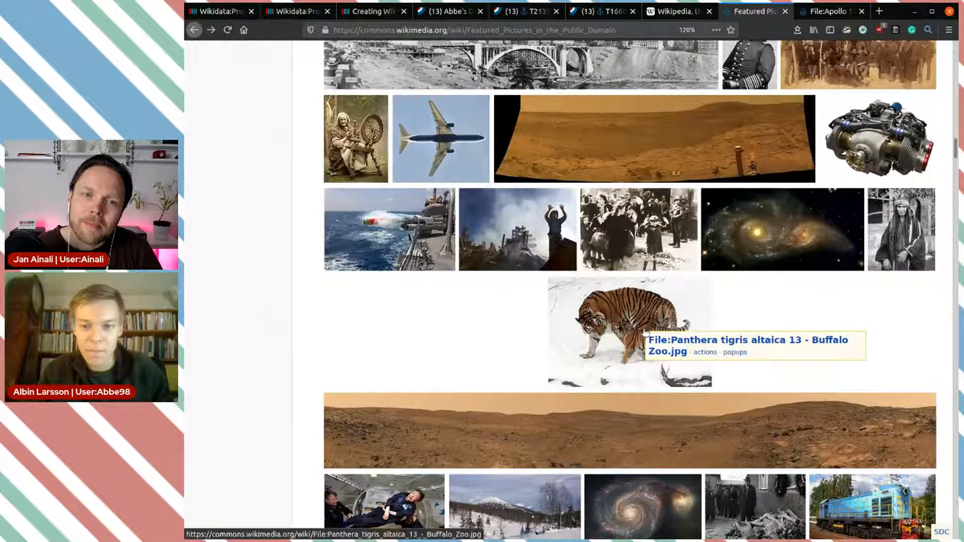
left_click(609, 306)
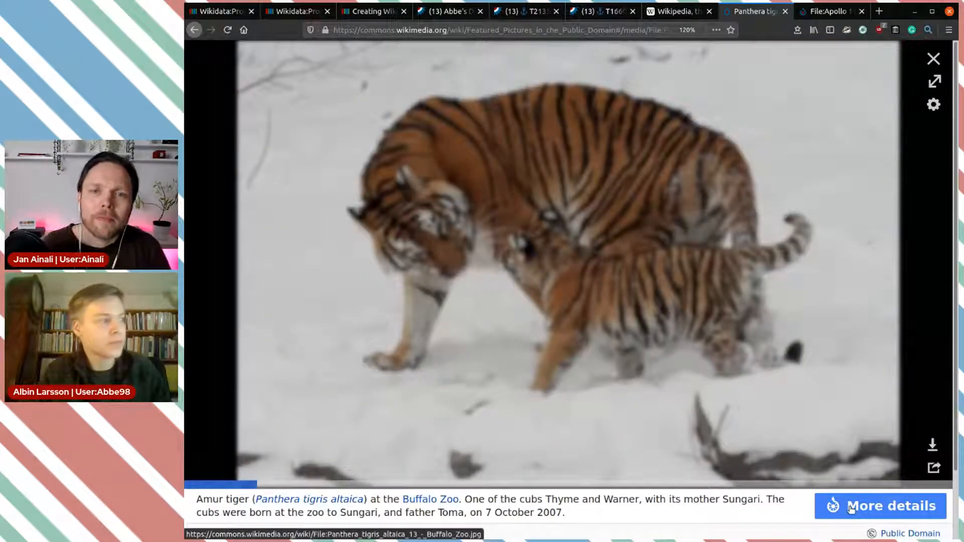
Open the tiger picture's file page in its own browser tab and copy the page address.
left_click(849, 507)
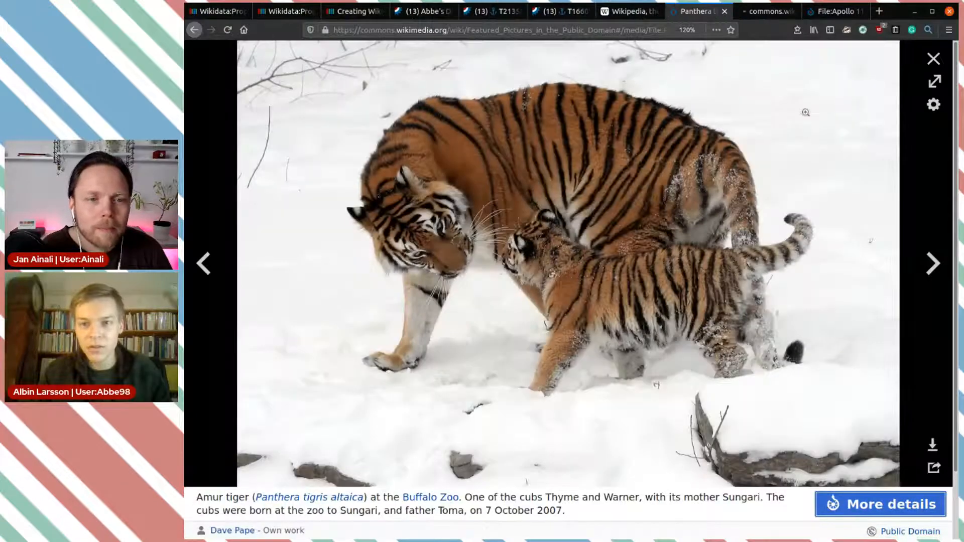
left_click(770, 13)
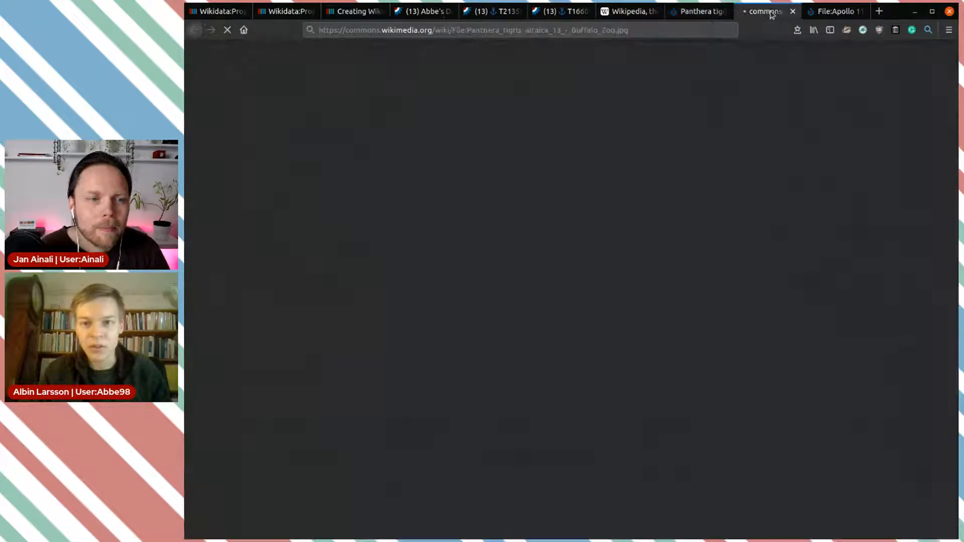
left_click(644, 29)
key("ctrl+c")
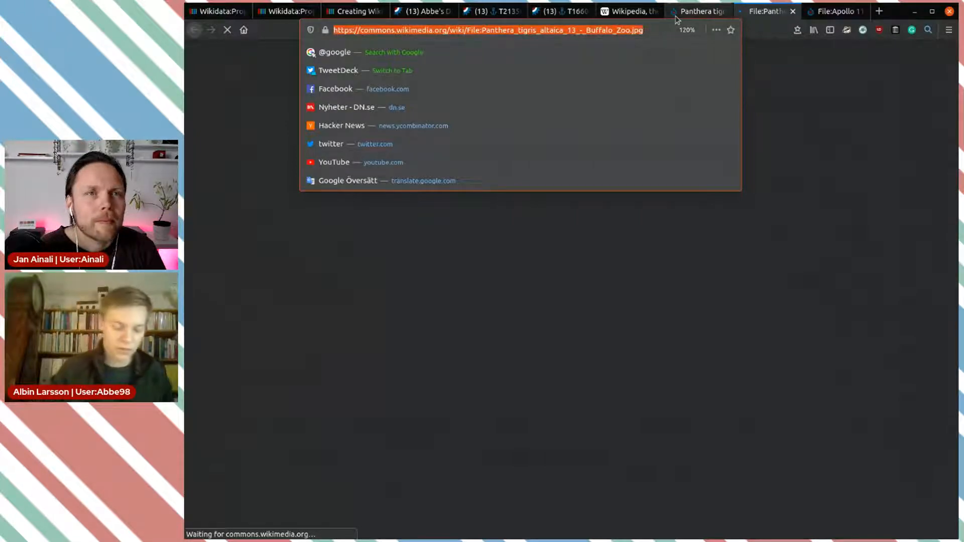
In the Wikidata proposal, fill example 3 with double square brackets containing the copied tiger file address and a pipe character.
key("alt+3")
key("BackSpace")
key("BackSpace")
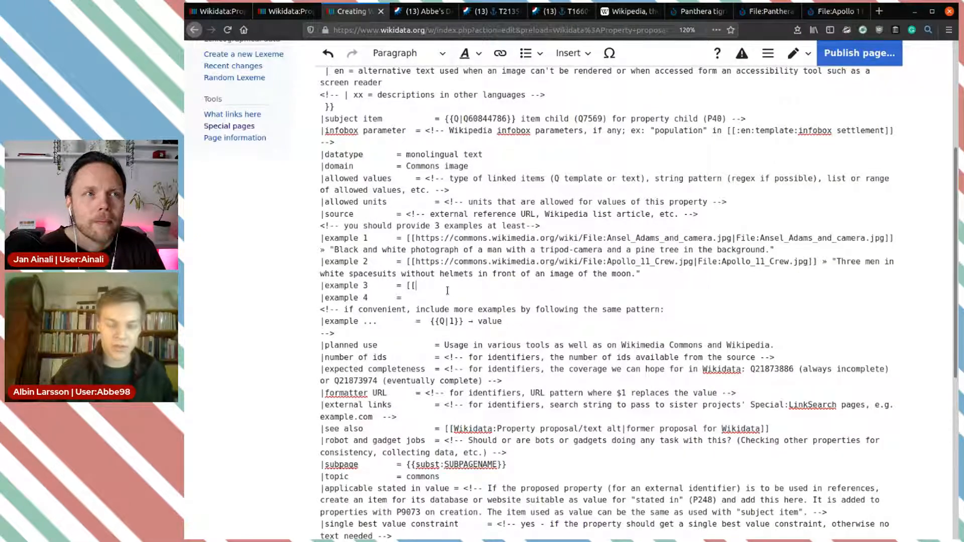
type("]")
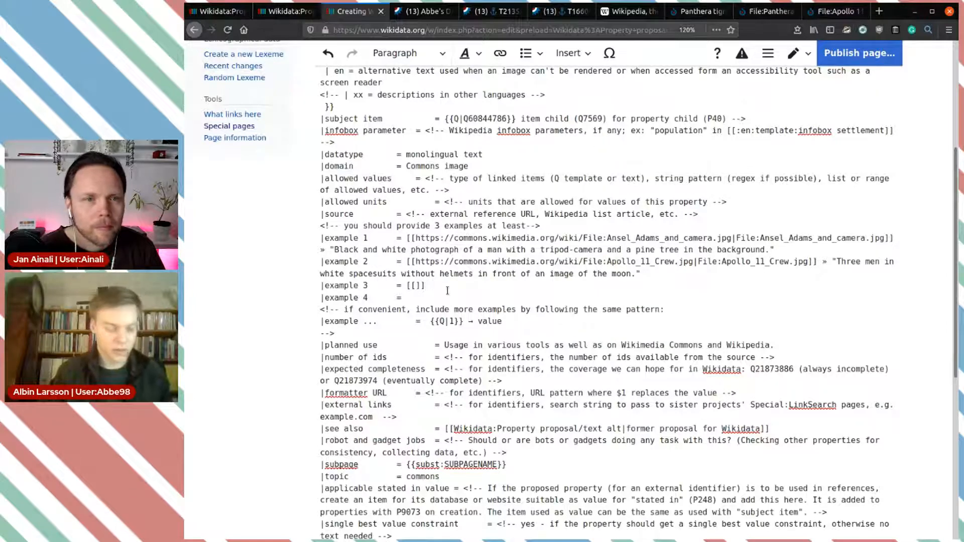
key("ctrl+v")
type("|")
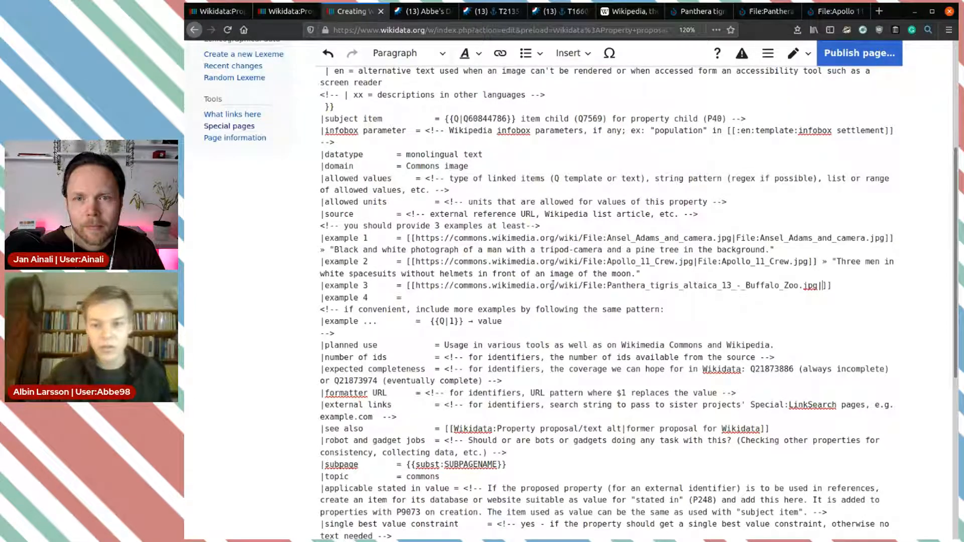
Add "File:Panthera_tigris_altaica_13_-_Buffalo_Zoo.jpg" after the pipe as example 3's link label, copied from the address.
left_click_drag(816, 285, 584, 285)
key("ctrl+c")
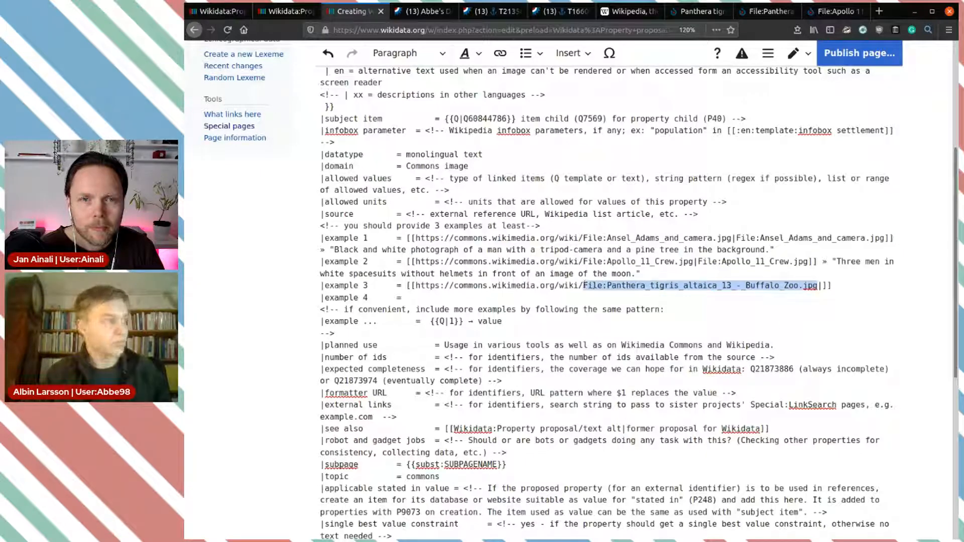
key("Right")
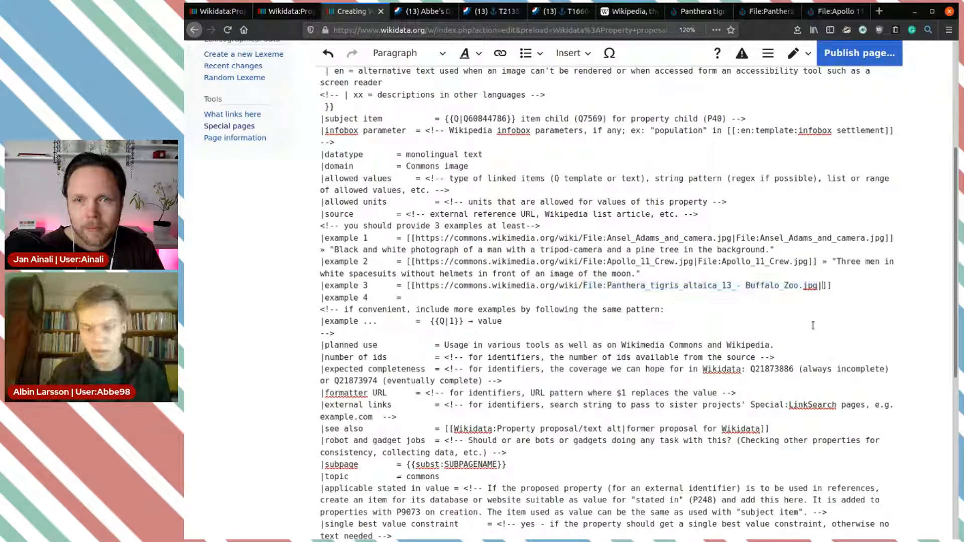
key("ctrl+v")
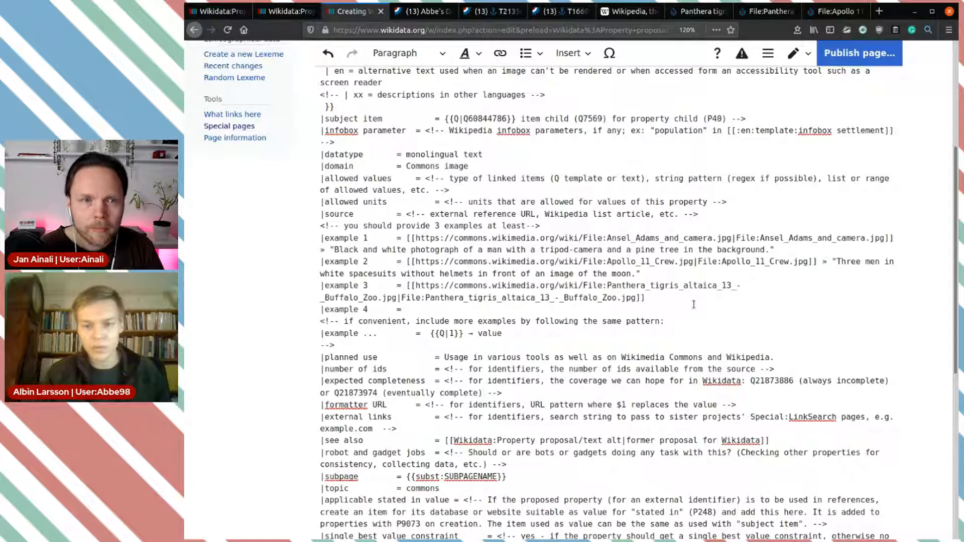
Copy the "»" separator from example 2 to the end of example 3's link and add an empty pair of quotation marks.
left_click_drag(833, 261, 813, 262)
key("ctrl+c")
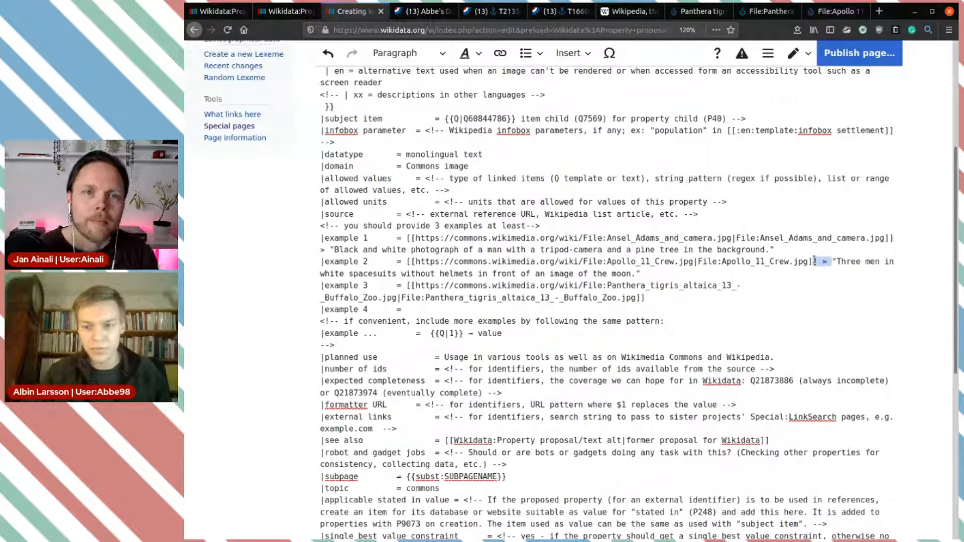
left_click(655, 297)
key("ctrl+v")
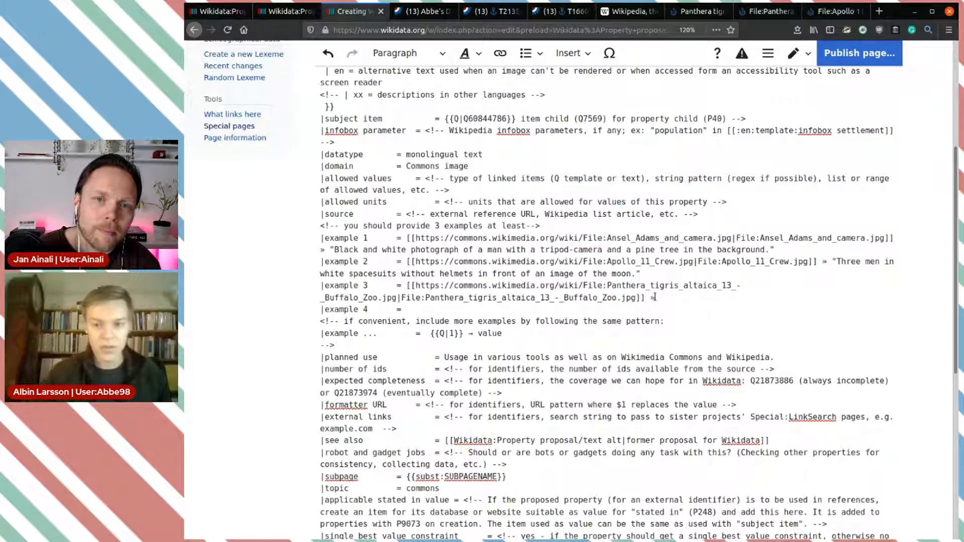
type("\"\"")
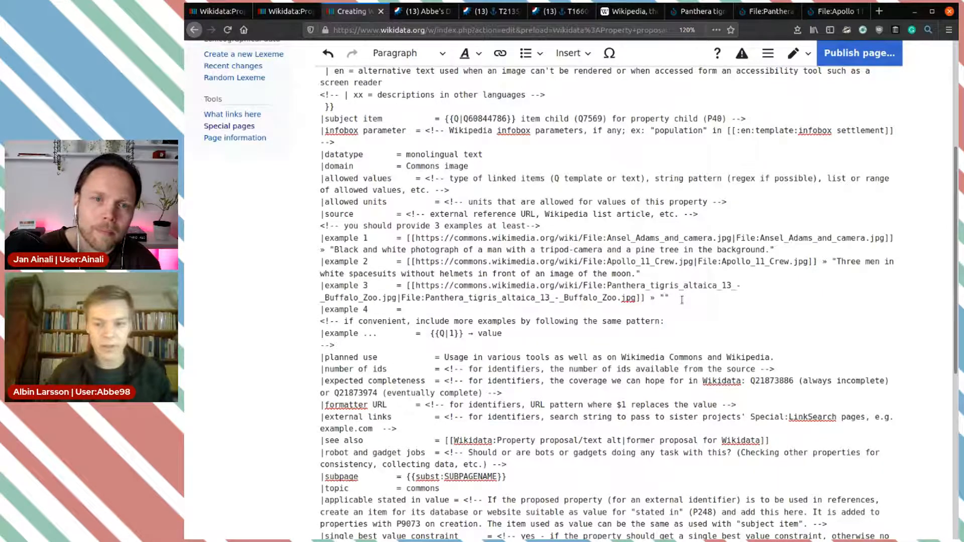
Close the tiger picture's separate file page and go back to the enlarged tiger picture.
left_click(798, 10)
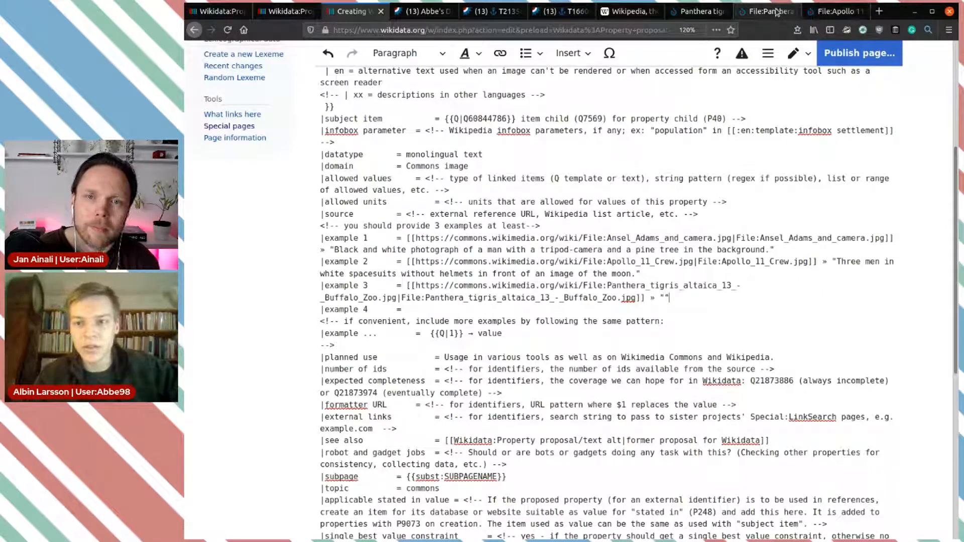
left_click(792, 12)
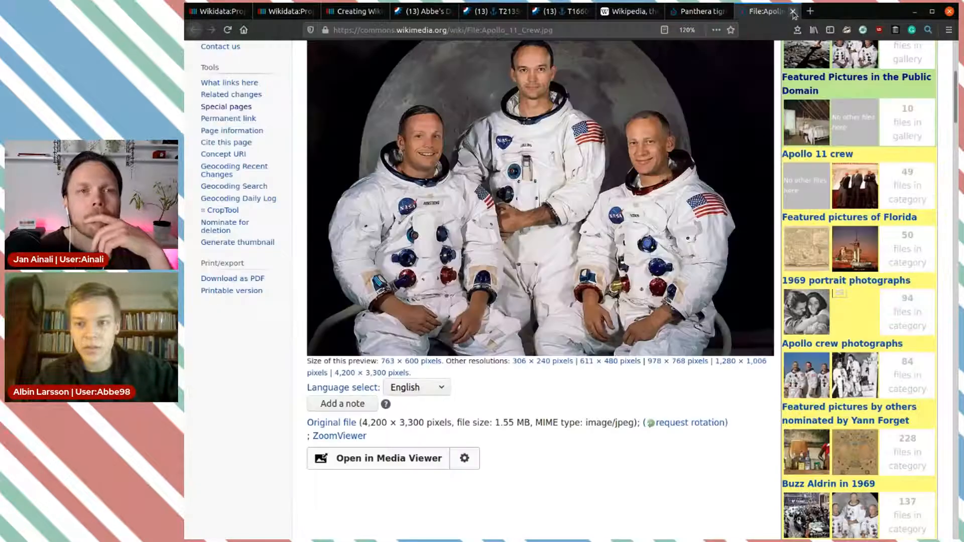
left_click(793, 12)
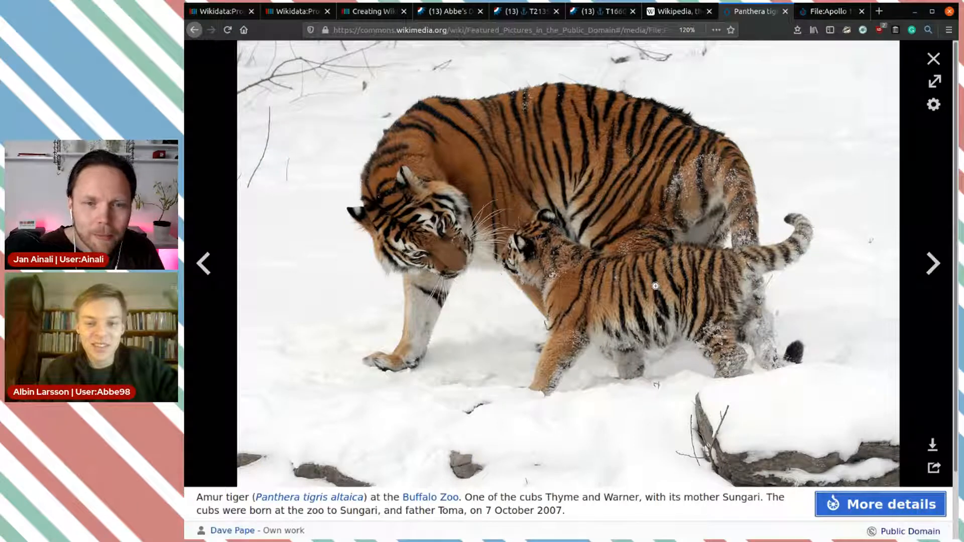
Examine the enlarged tiger picture and its caption for wording to describe the animals.
double_click(210, 511)
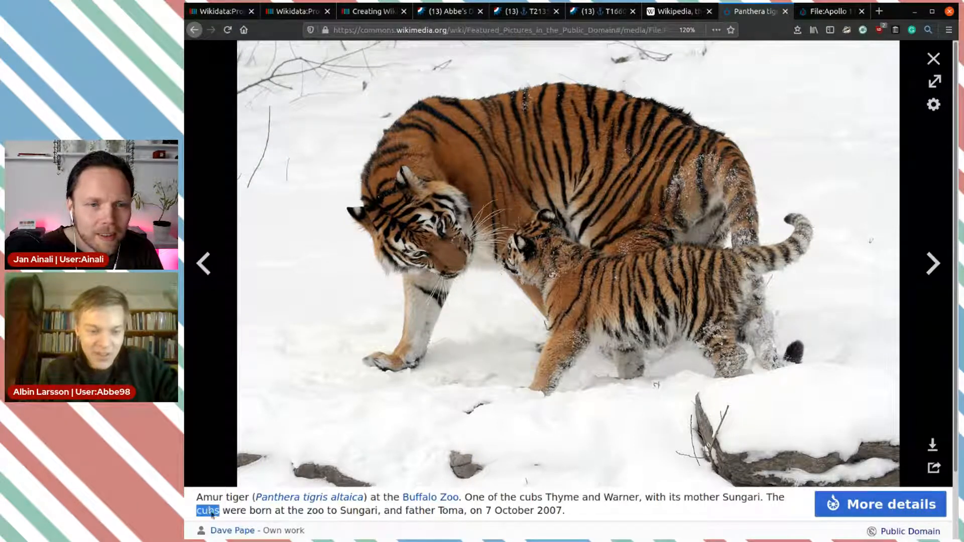
left_click(626, 516)
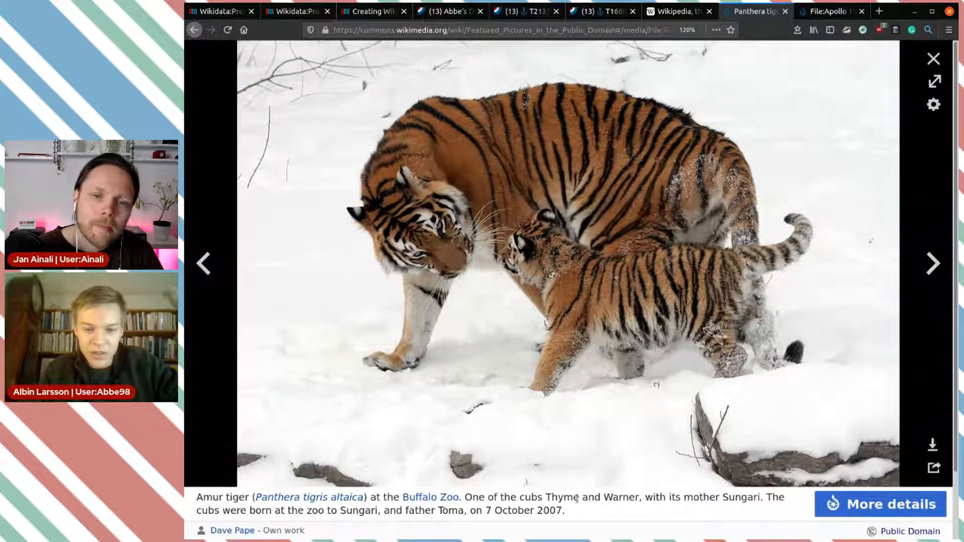
scroll(578, 502, "down", 2)
scroll(578, 502, "up", 2)
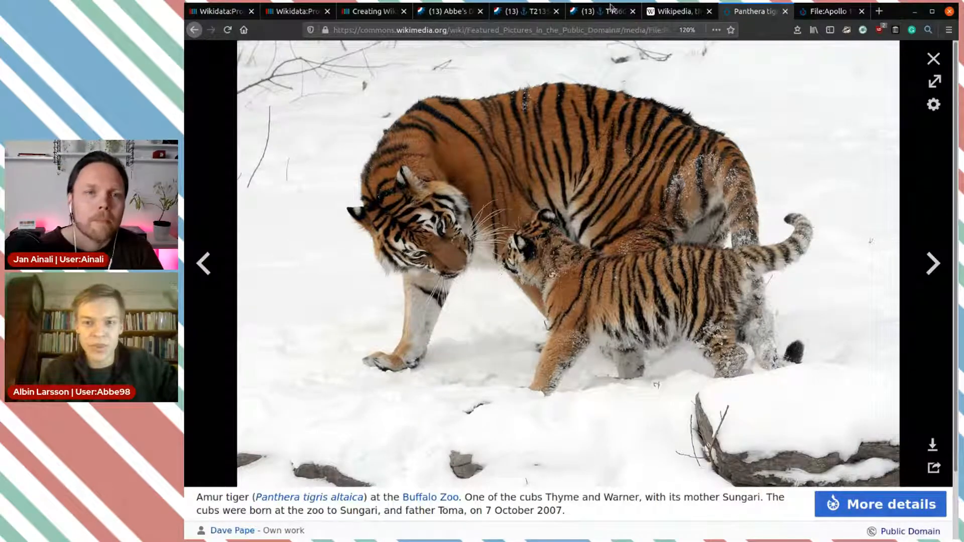
Start example 3's alt text inside its quotation marks with "A cub" and return to the enlarged tiger picture.
left_click(355, 14)
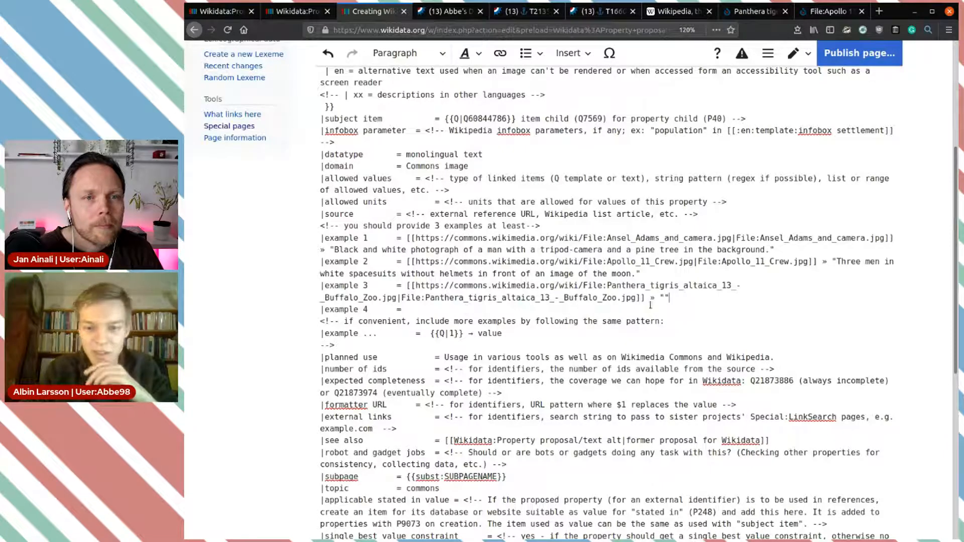
left_click(671, 299)
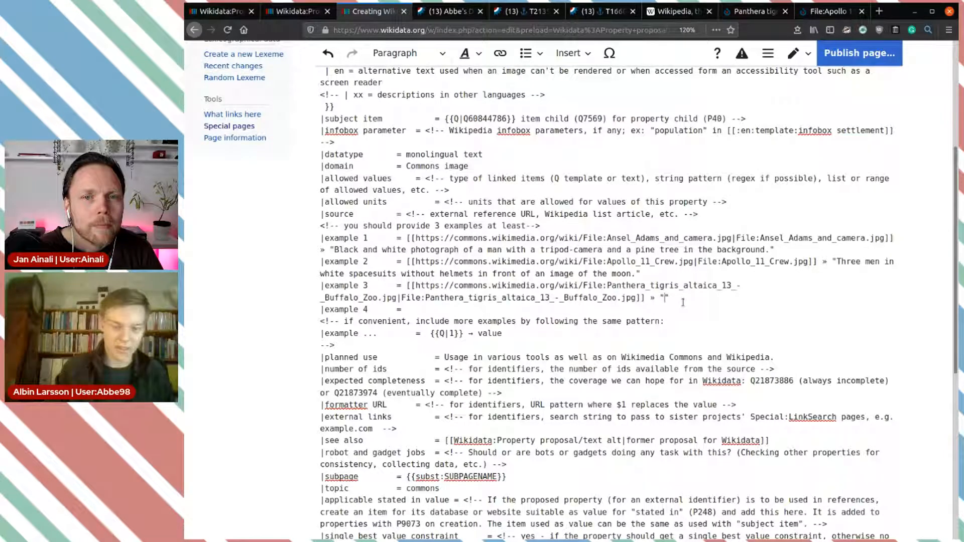
type("A cubs")
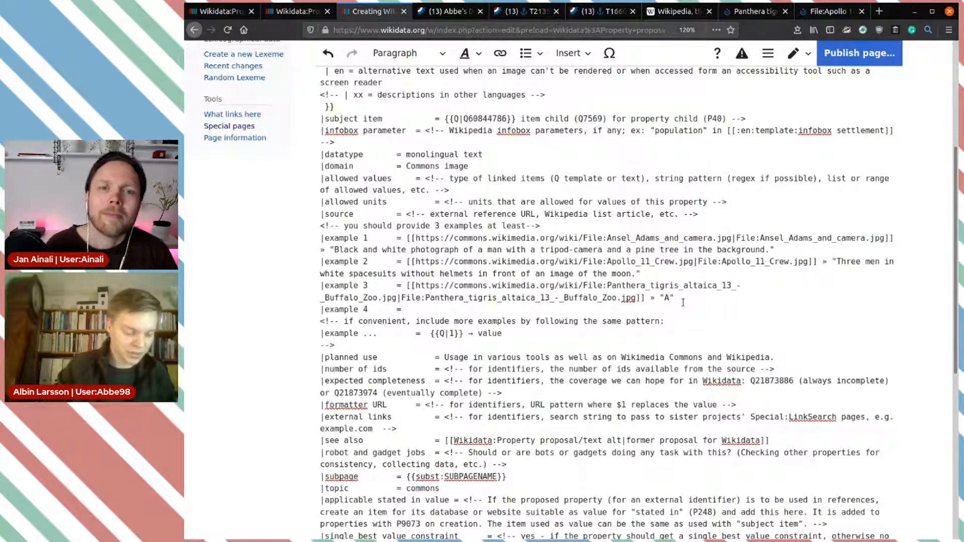
key("BackSpace")
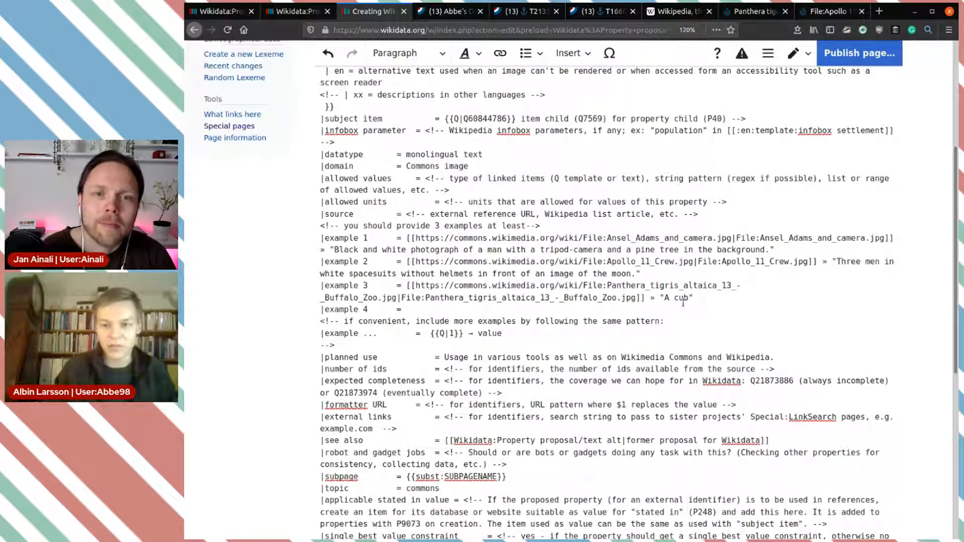
left_click(829, 11)
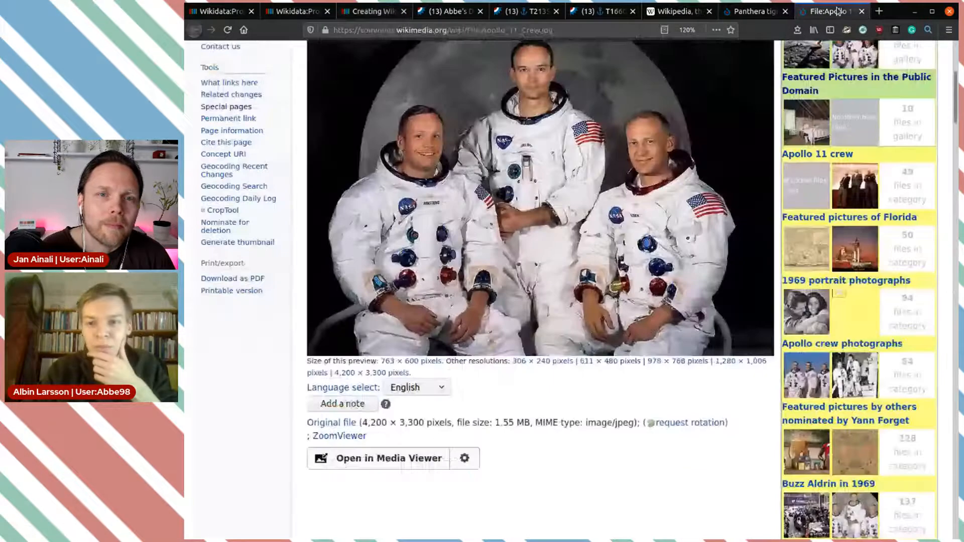
left_click(766, 12)
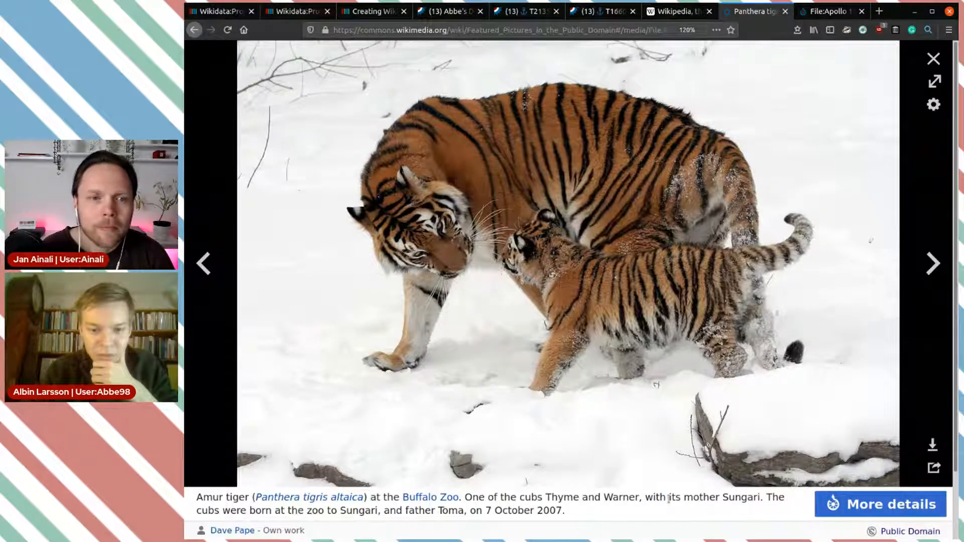
Open the full file page of the enlarged tiger picture and return to the Wikidata property proposal draft.
scroll(687, 500, "down", 2)
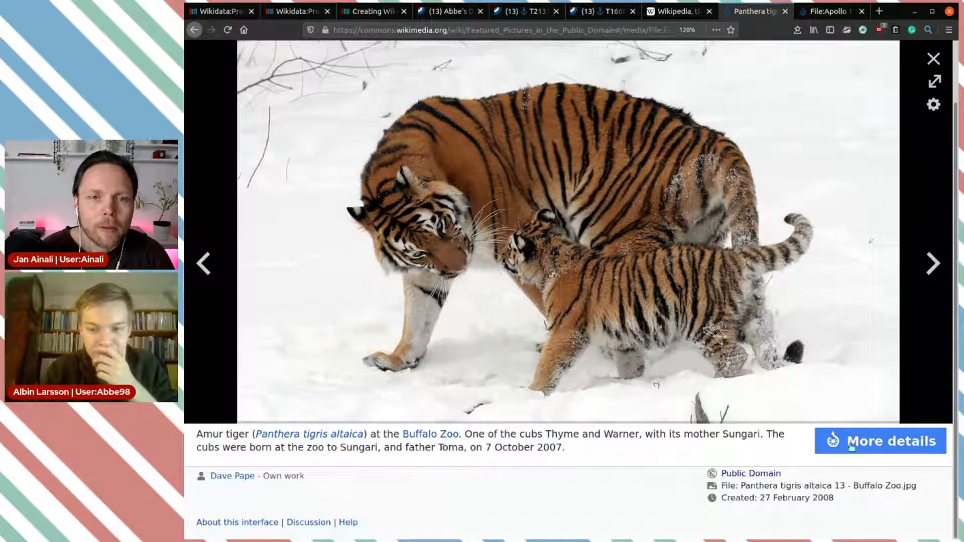
left_click(871, 447)
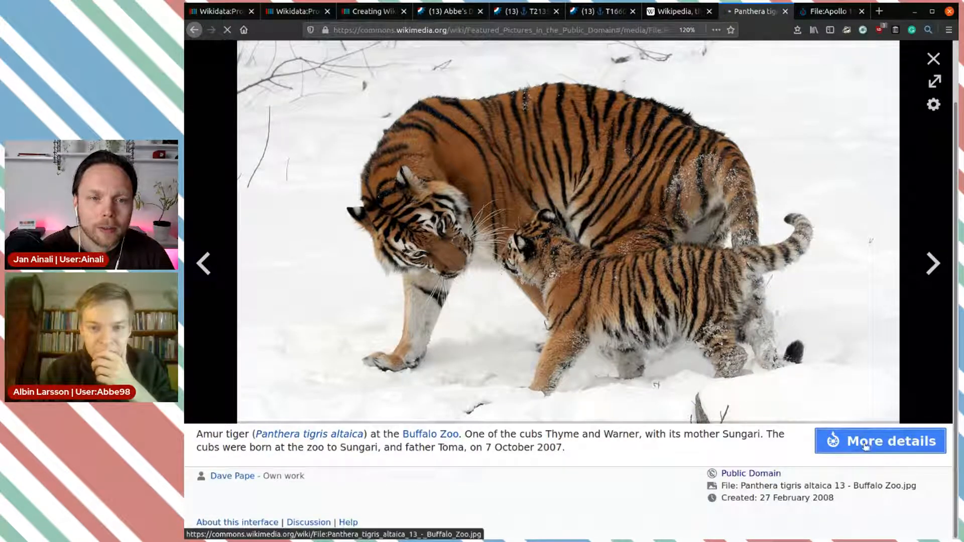
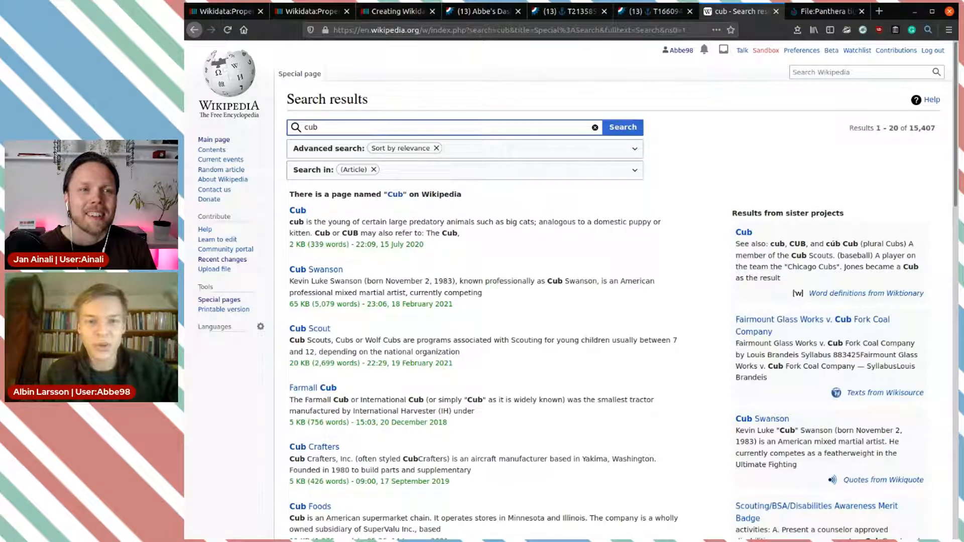
left_click(473, 14)
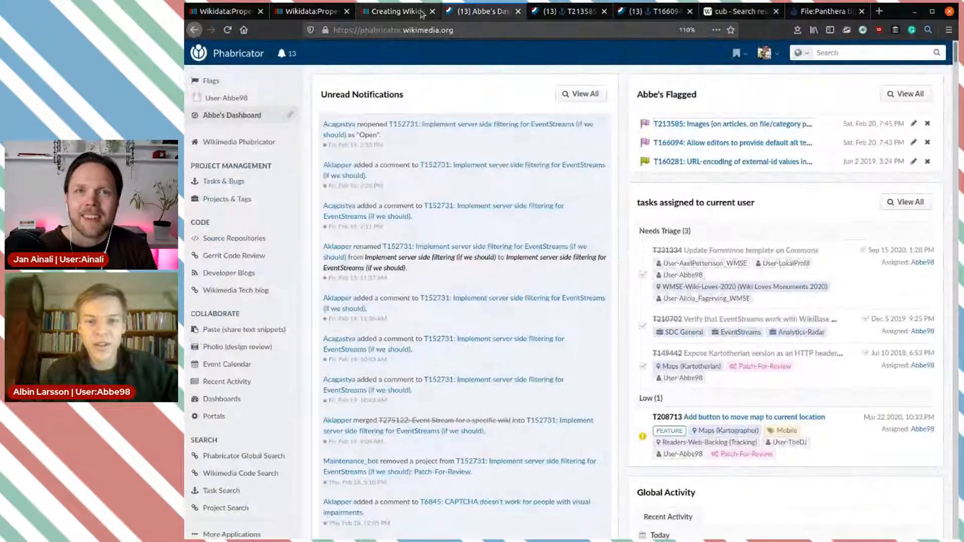
left_click(399, 11)
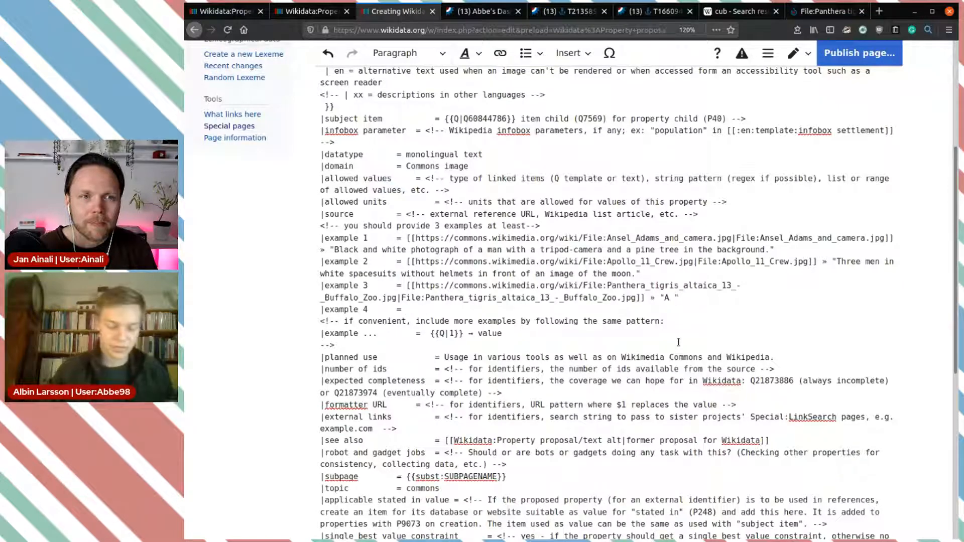
Replace the beginning of example 3's alt text so that it reads "Two tigers one a cub in snow.".
key("BackSpace")
type("Two t")
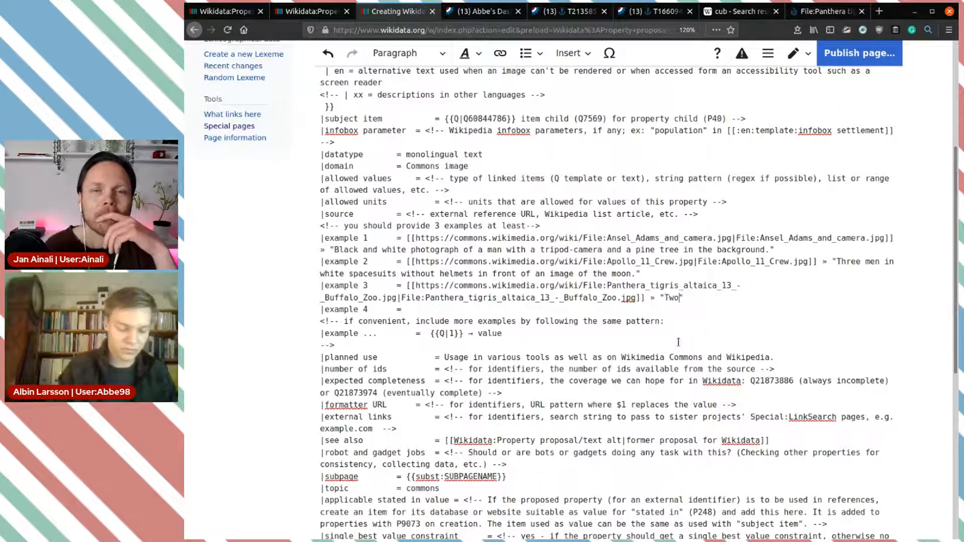
type("i")
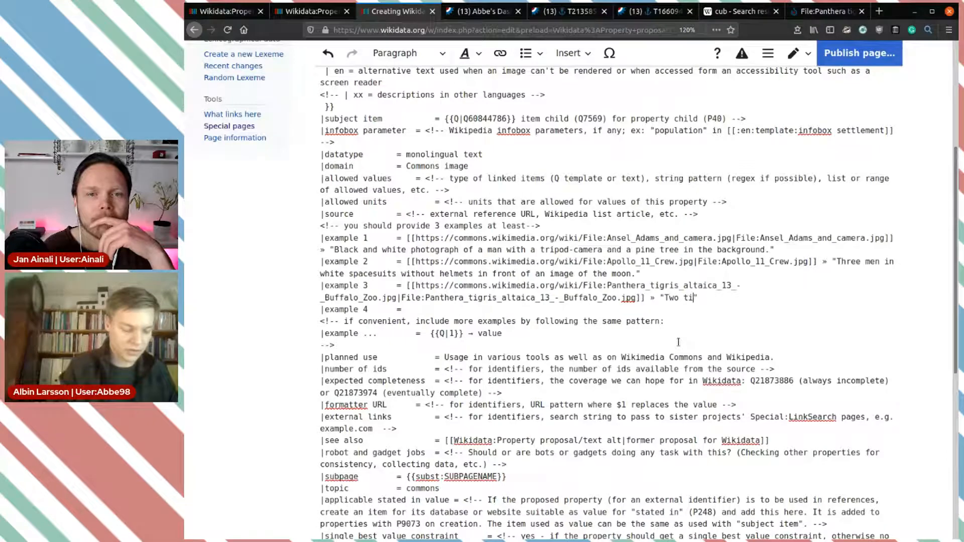
type("gers ")
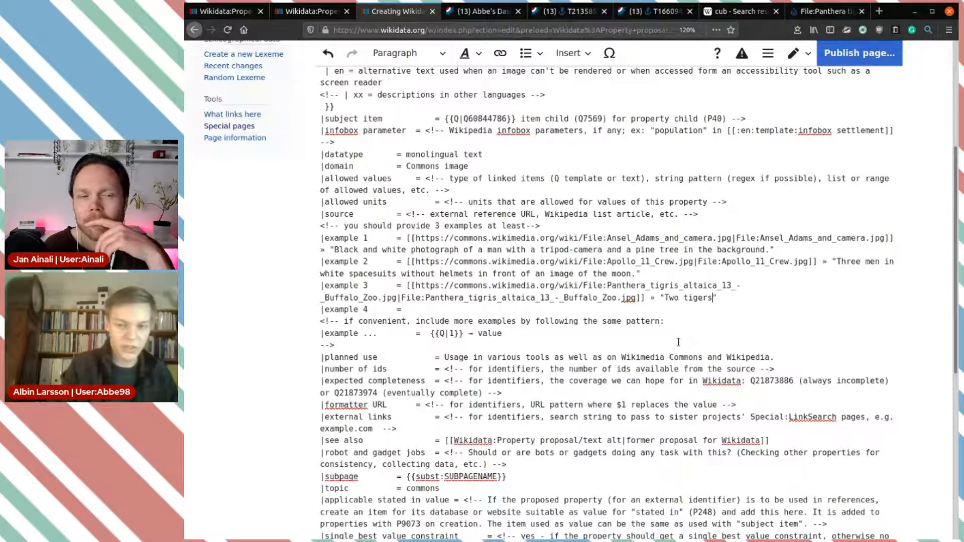
type("one ")
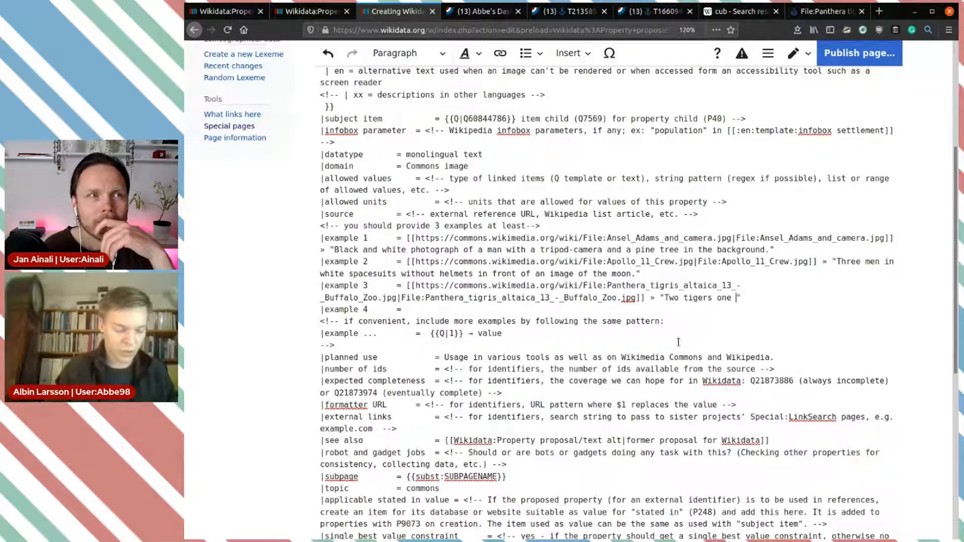
type("a cu")
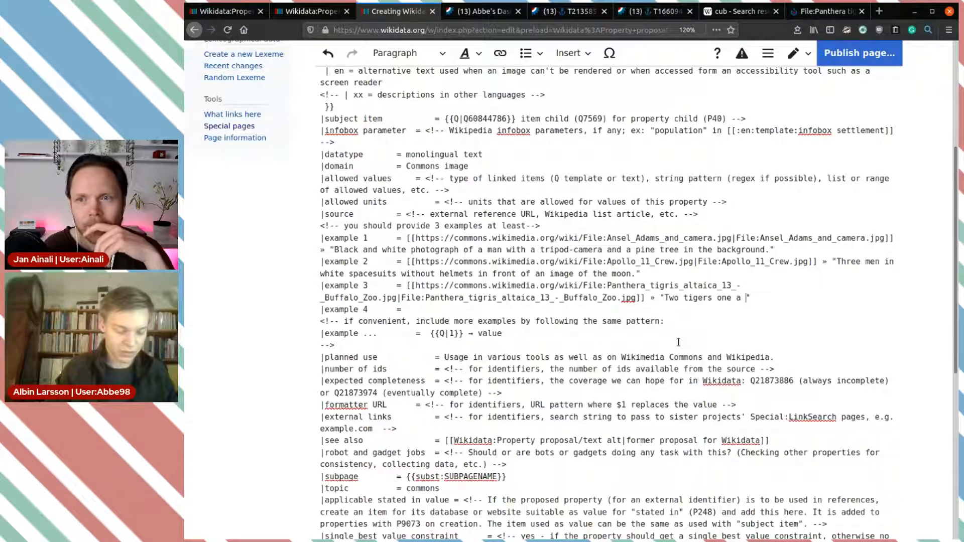
type("b")
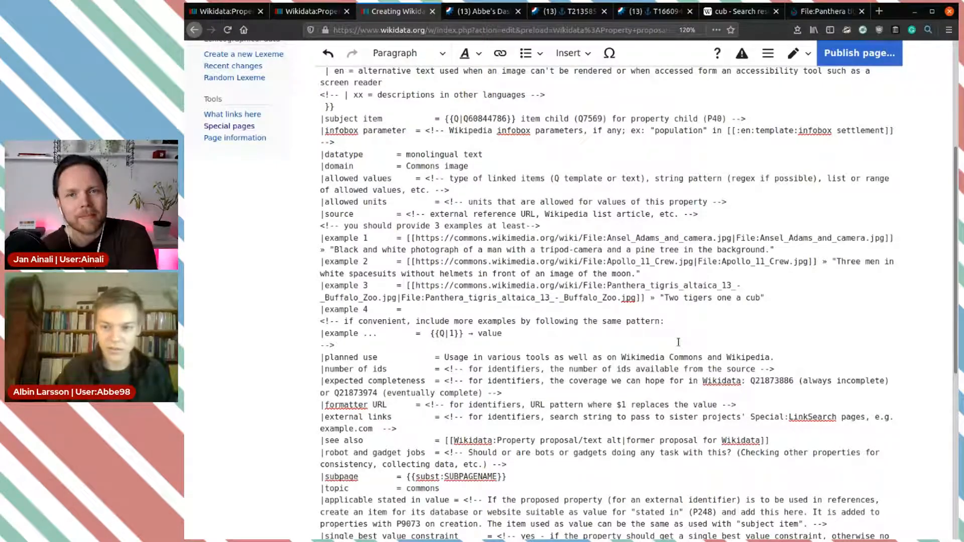
type("in snow.")
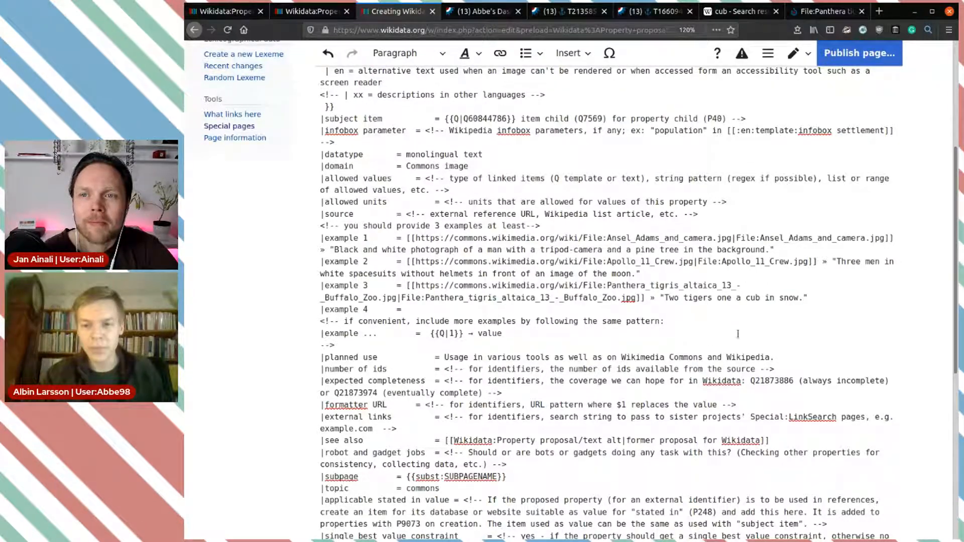
Shorten example 3's alt text to "Tiger cub in snow.".
left_click_drag(764, 299, 724, 298)
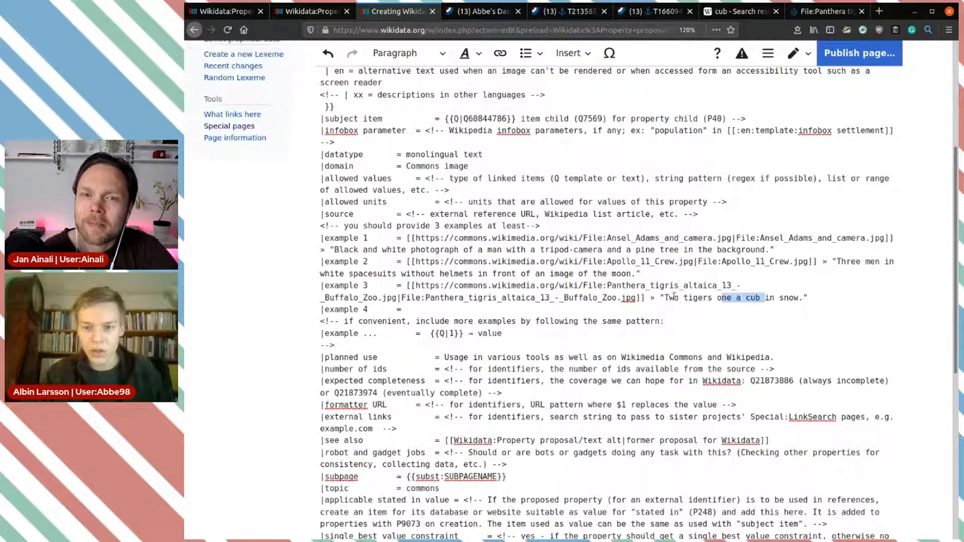
left_click(686, 298)
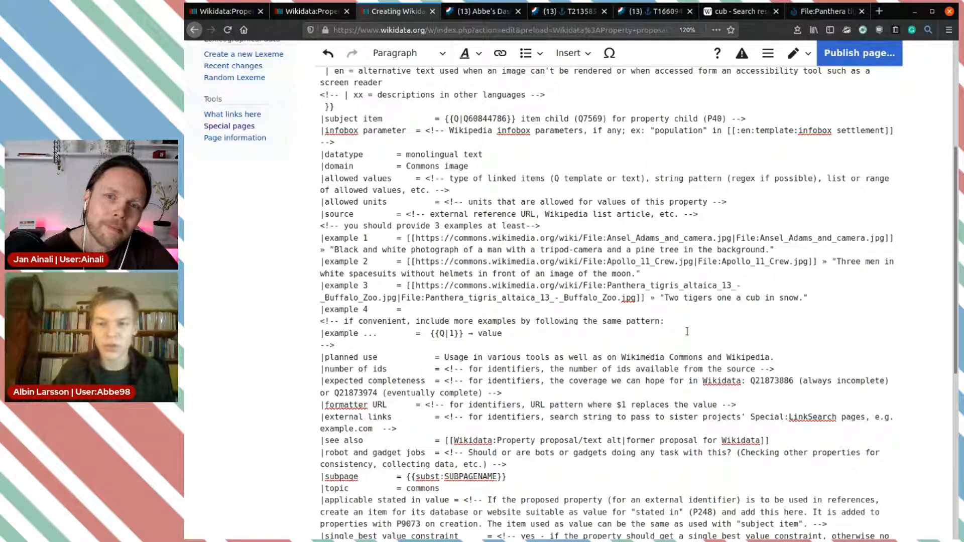
key("BackSpace")
key("BackSpace")
key("BackSpace")
key("BackSpace")
key("BackSpace")
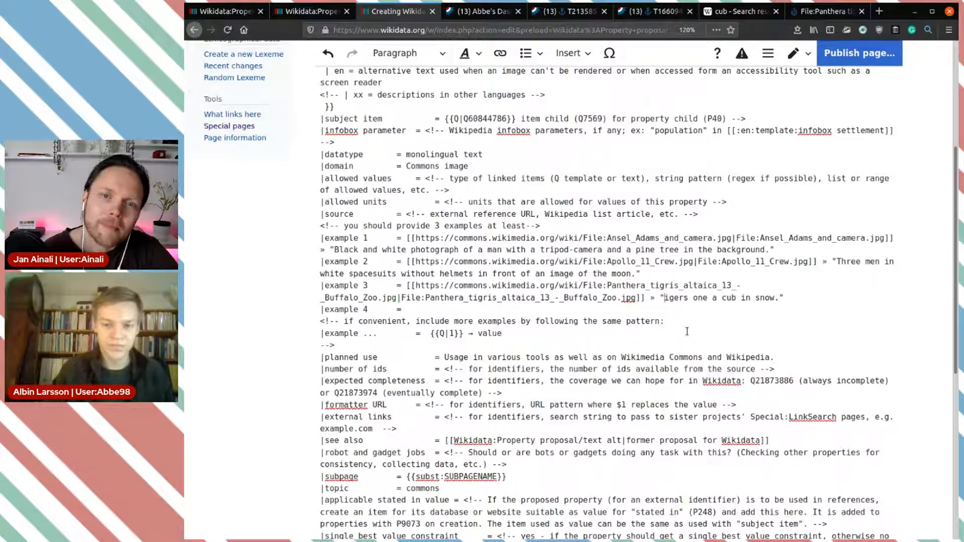
type("T")
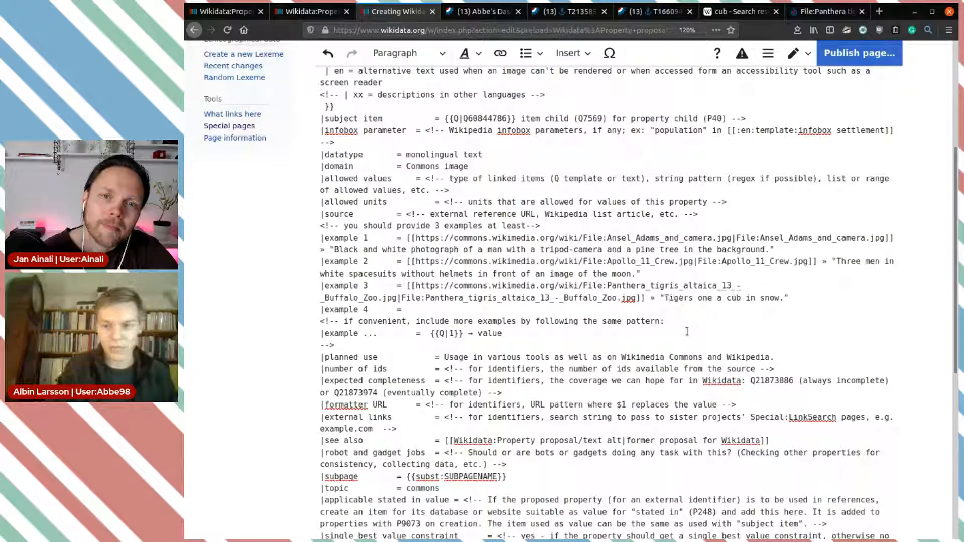
key("BackSpace")
key("ctrl+Right")
key("BackSpace")
key("BackSpace")
key("BackSpace")
key("BackSpace")
key("BackSpace")
key("BackSpace")
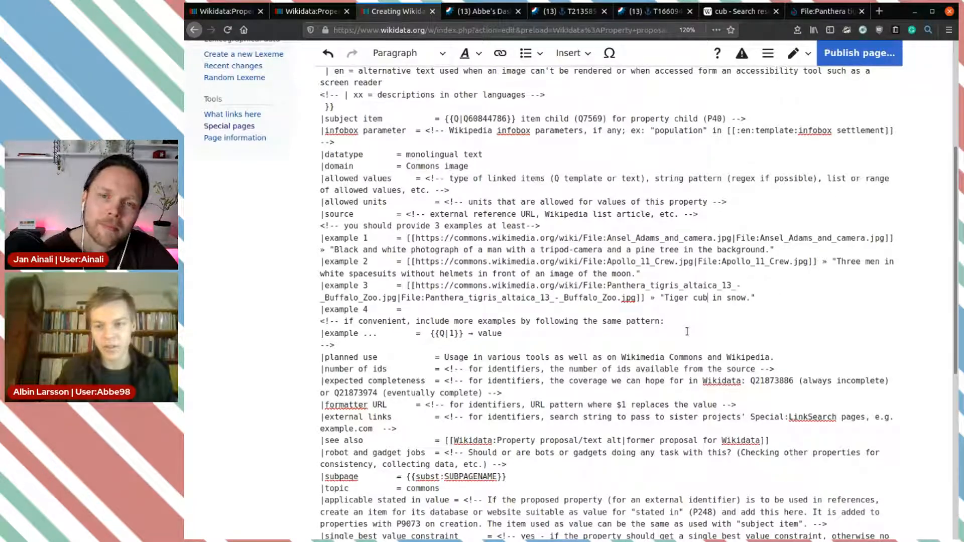
Insert "in from of a mature tiger" between "Tiger cub" and "in snow" in example 3's alt text.
type("in fromt o")
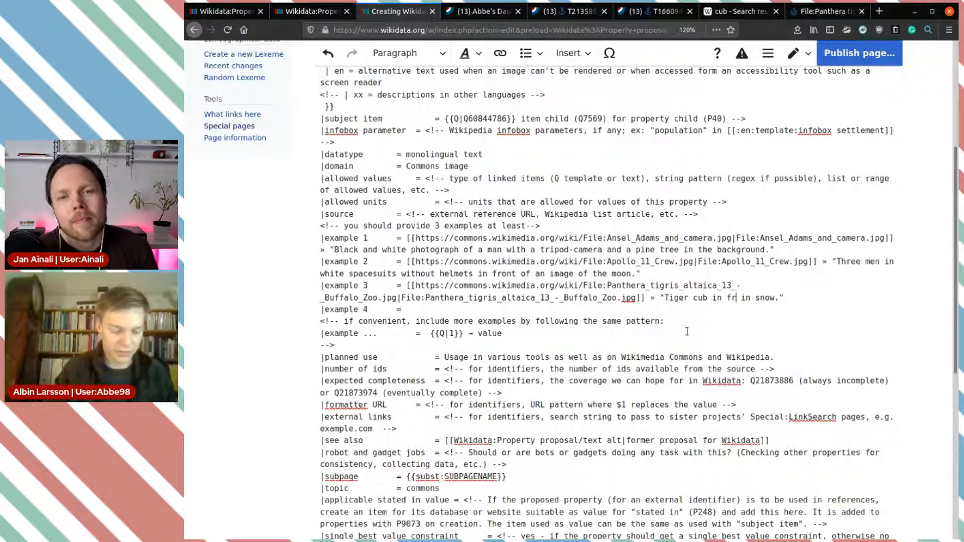
type("f a ")
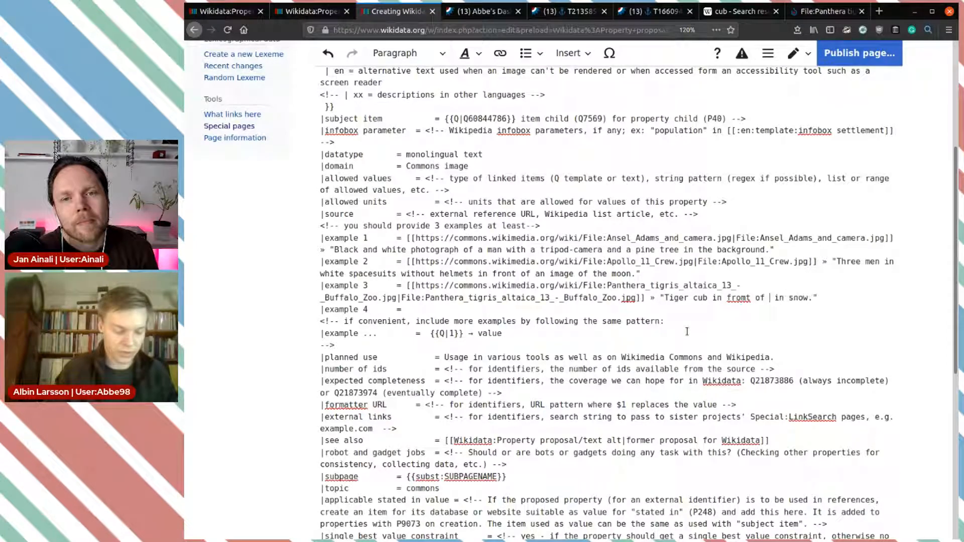
type("matr")
key("BackSpace")
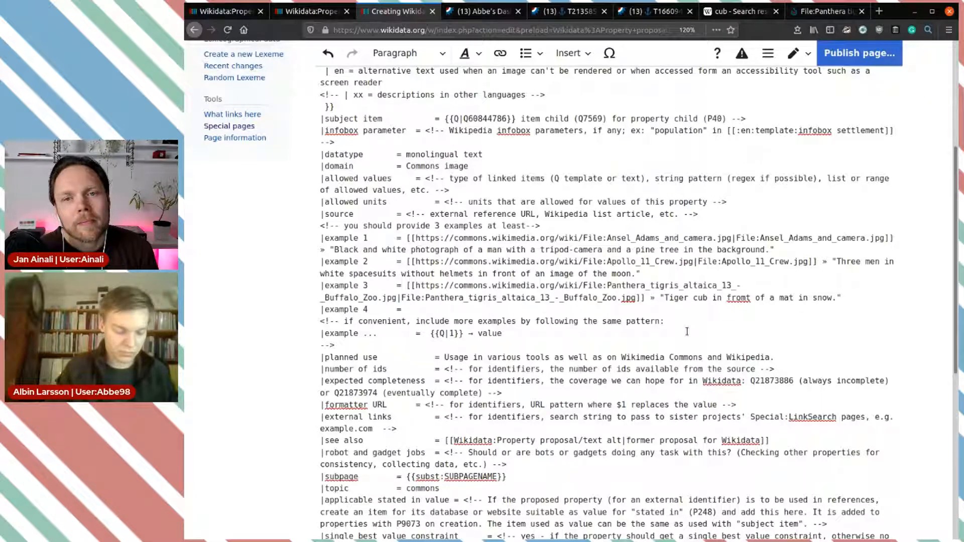
type("ure ti")
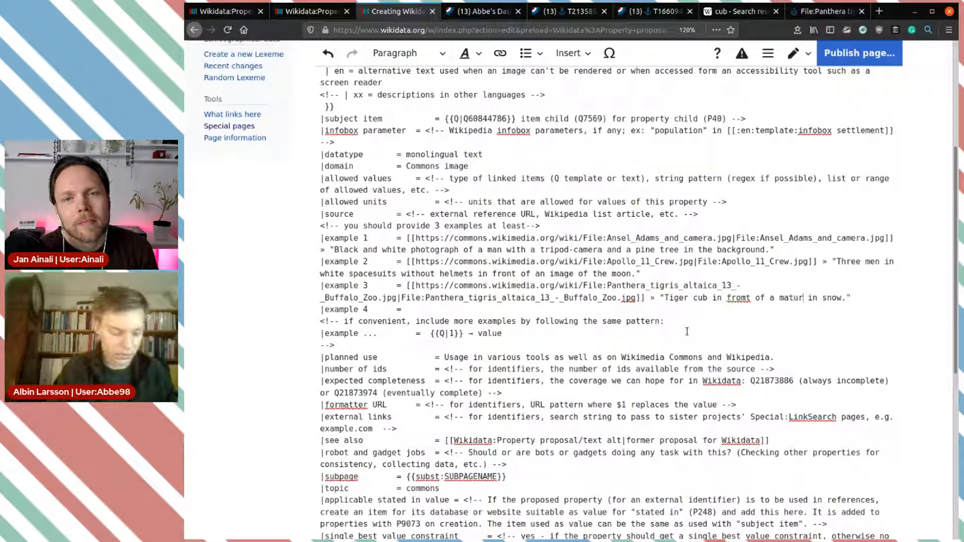
type("ger")
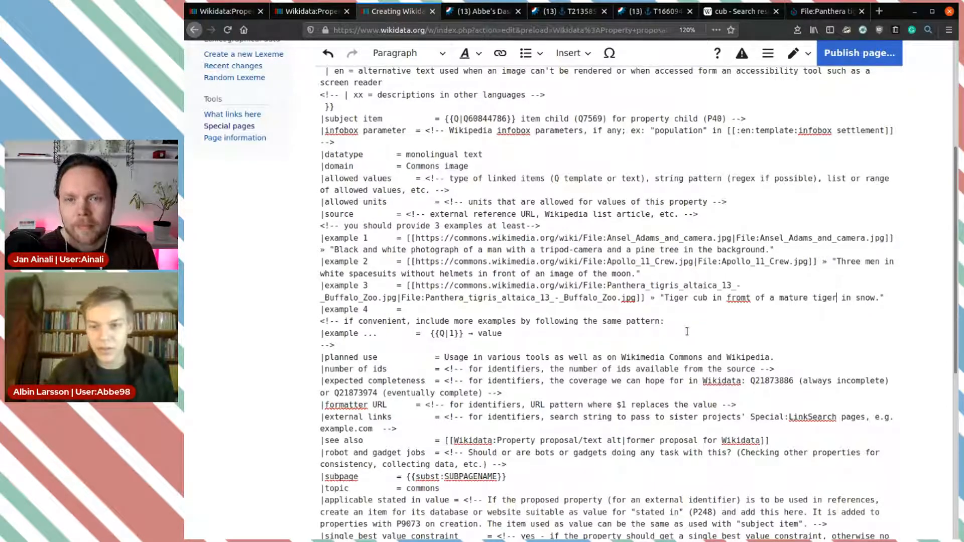
left_click(750, 301)
key("BackSpace")
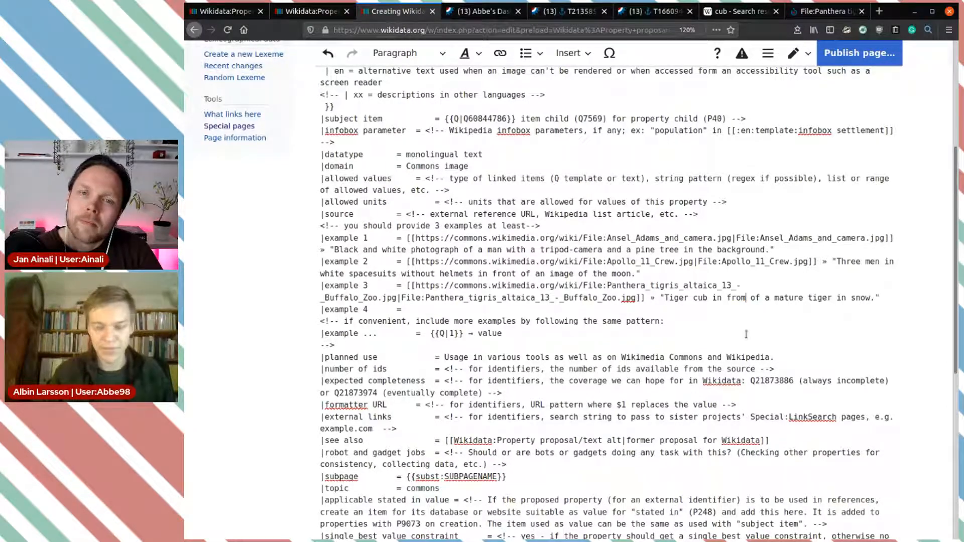
left_click(861, 331)
left_click(587, 336)
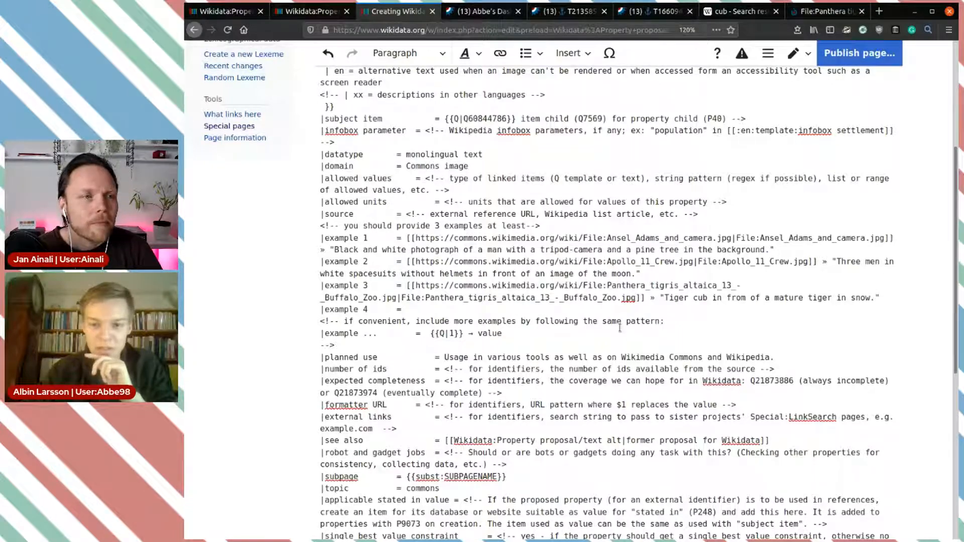
Read through the whole proposal source, from the description and examples to the motivation and Phabricator ticket references.
scroll(532, 231, "down", 3)
left_click(491, 169)
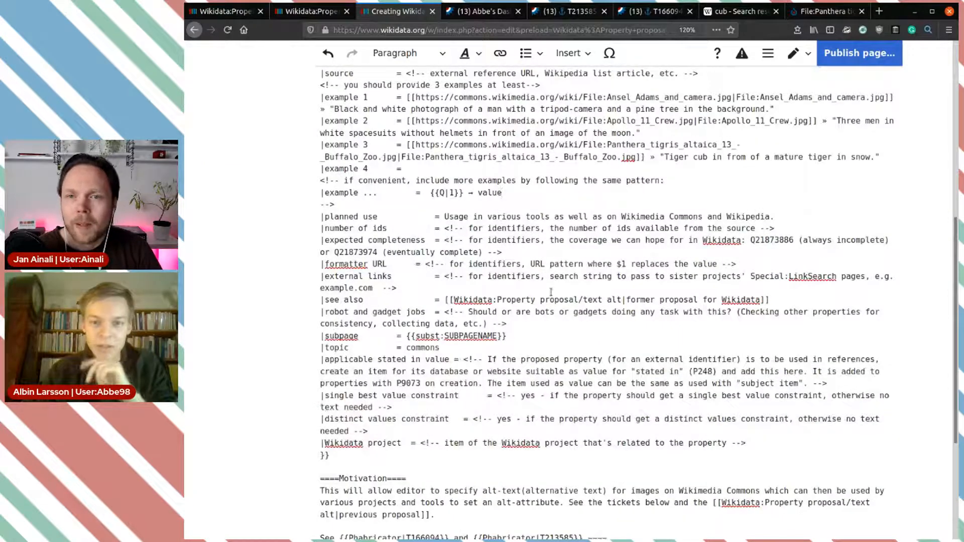
scroll(551, 292, "down", 3)
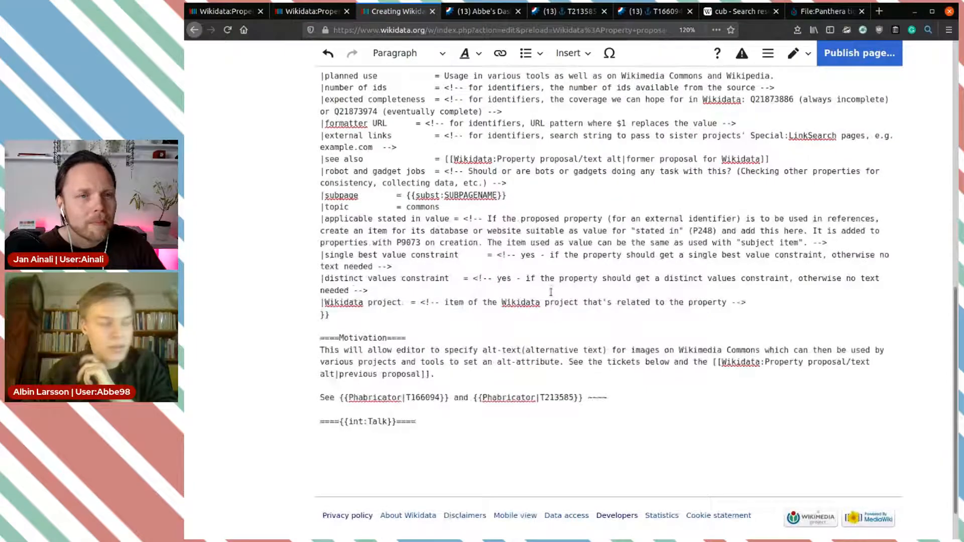
scroll(550, 291, "down", 1)
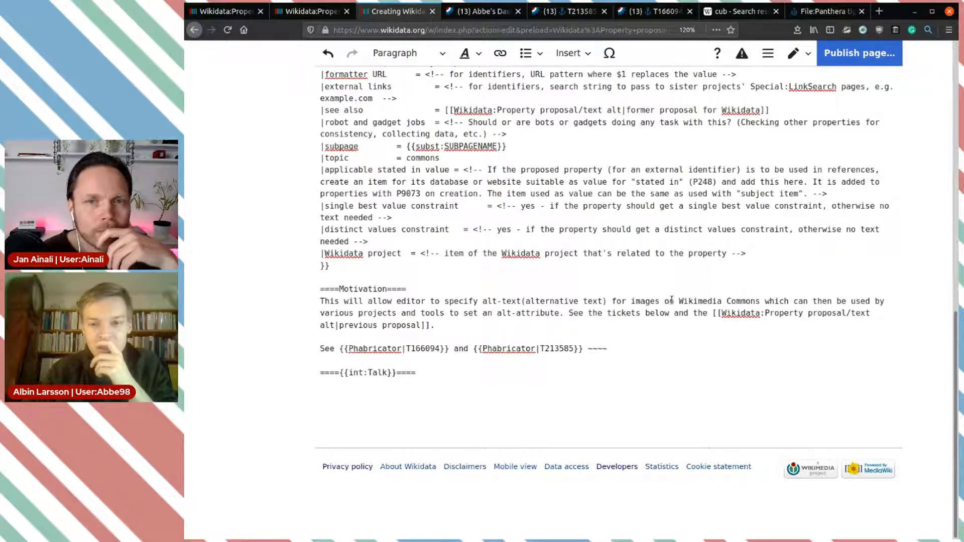
scroll(672, 300, "up", 6)
scroll(672, 300, "down", 6)
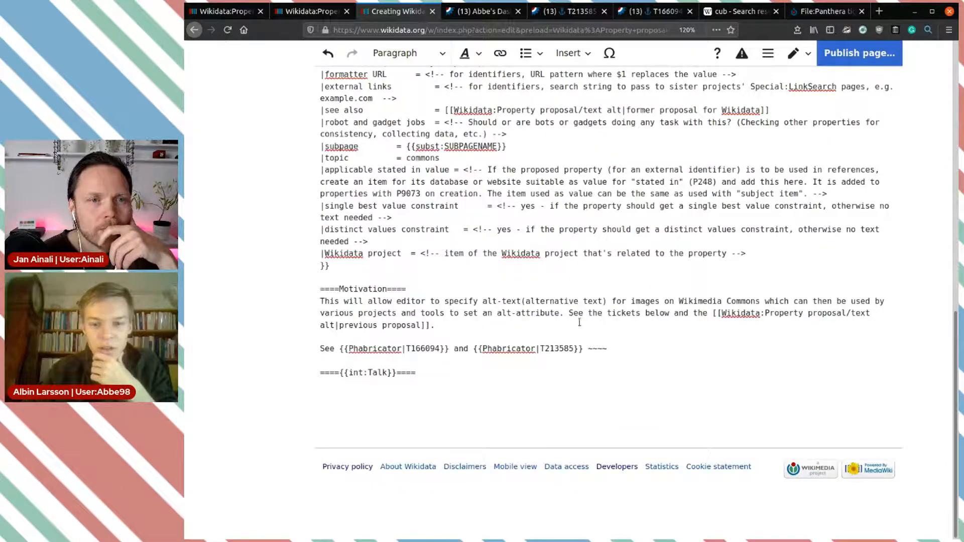
scroll(595, 324, "up", 15)
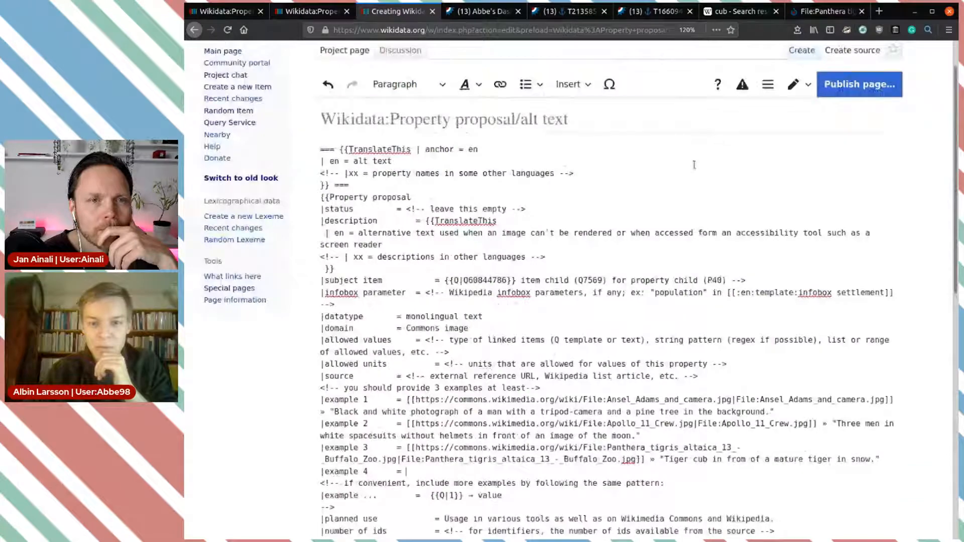
scroll(752, 304, "down", 10)
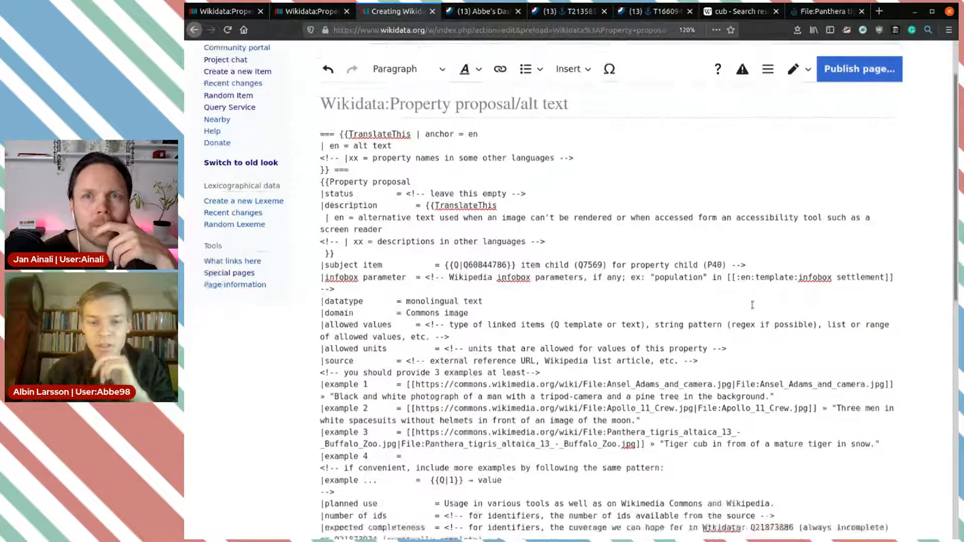
scroll(752, 304, "down", 5)
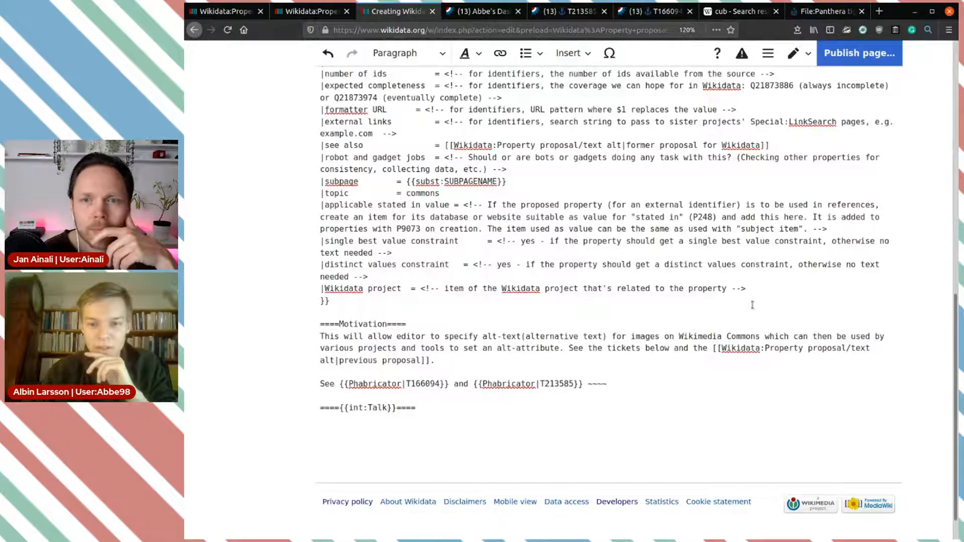
scroll(752, 305, "up", 15)
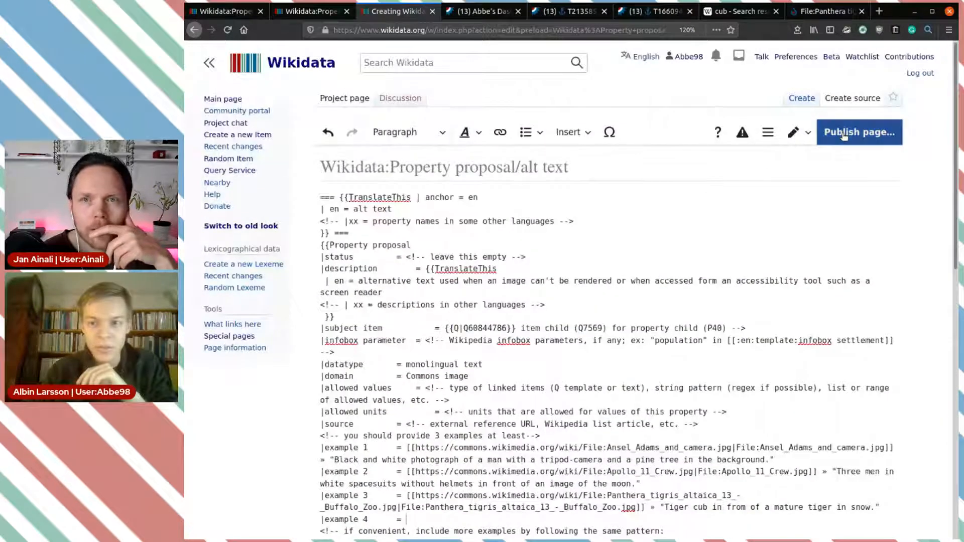
Preview the unpublished proposal page and check how its property fields, example links and motivation render.
left_click(843, 136)
left_click(576, 373)
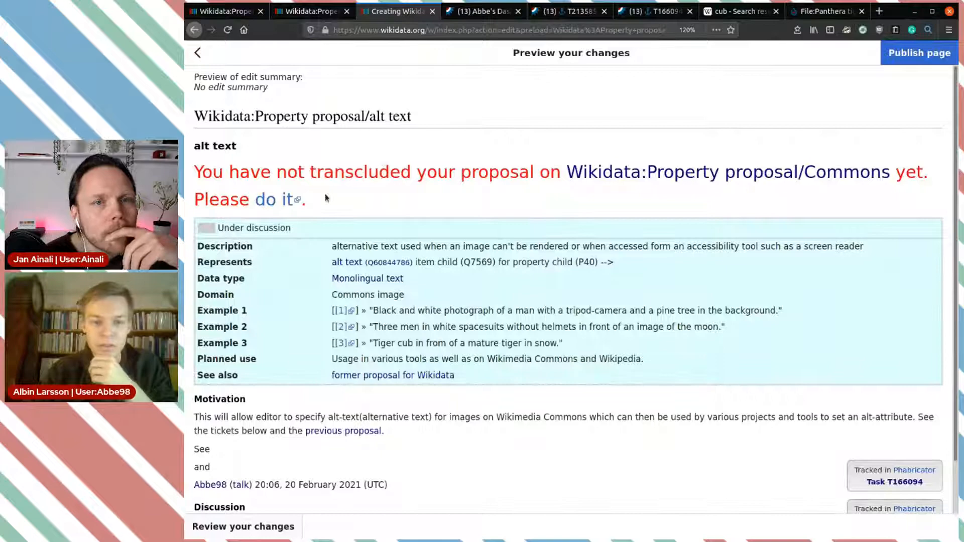
scroll(617, 209, "down", 2)
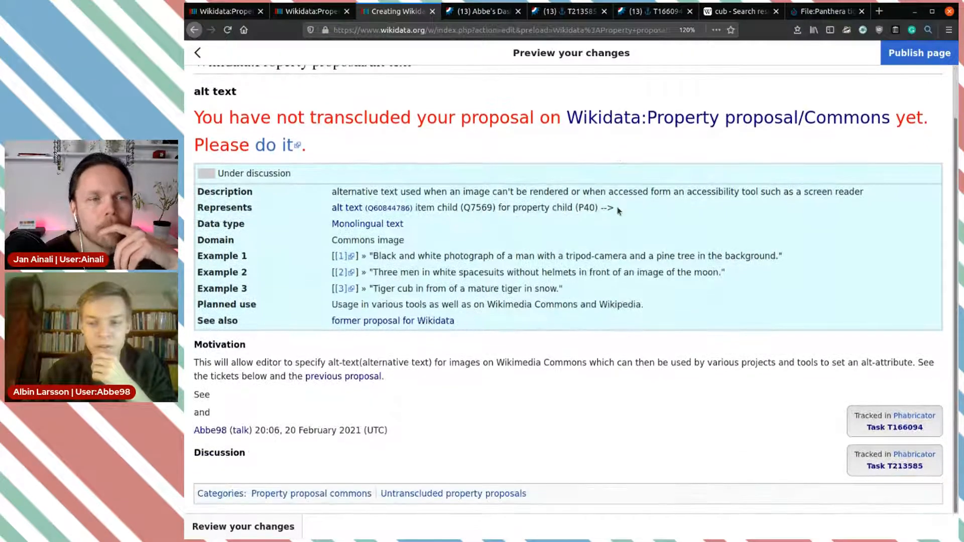
scroll(394, 67, "up", 2)
scroll(555, 193, "down", 2)
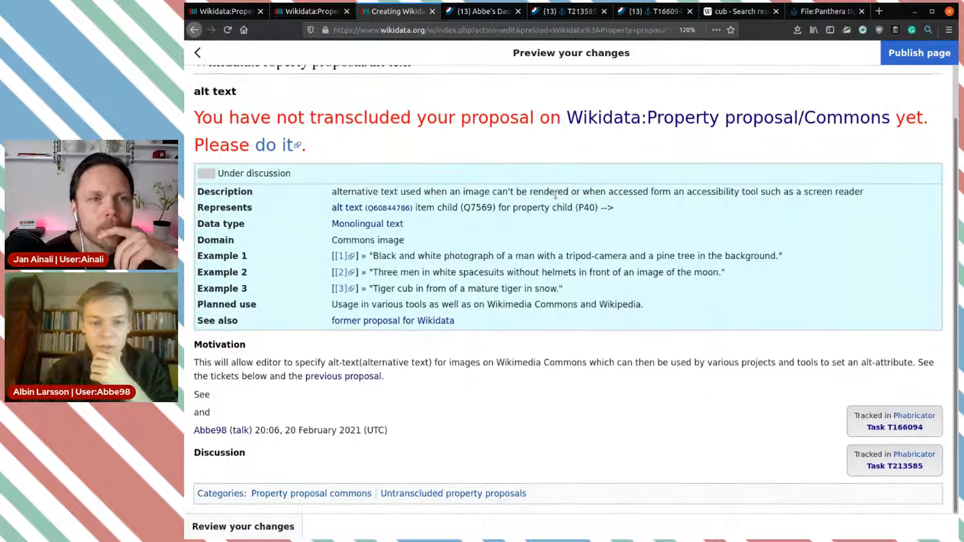
Finish checking the preview and return to the proposal's source editor without publishing.
scroll(556, 194, "up", 2)
scroll(555, 195, "down", 2)
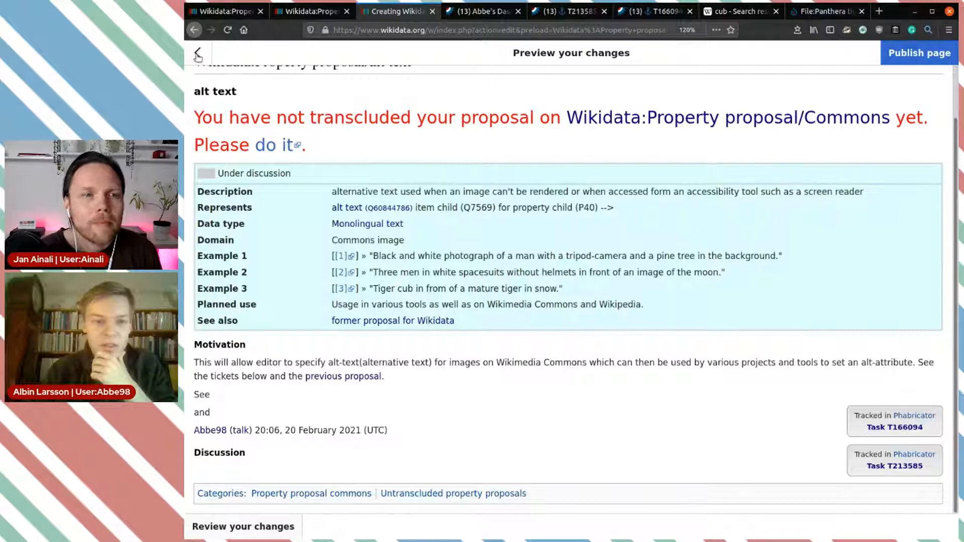
scroll(538, 338, "up", 2)
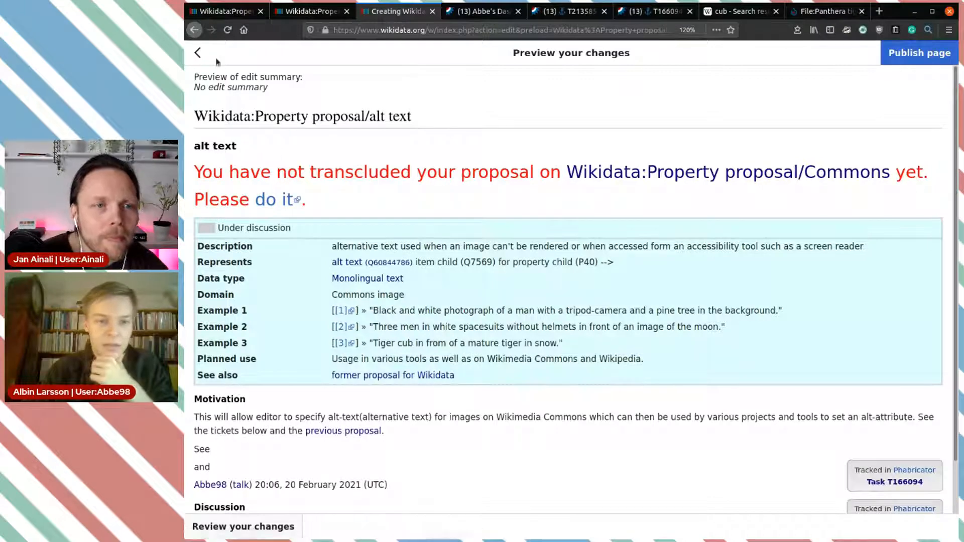
left_click(198, 53)
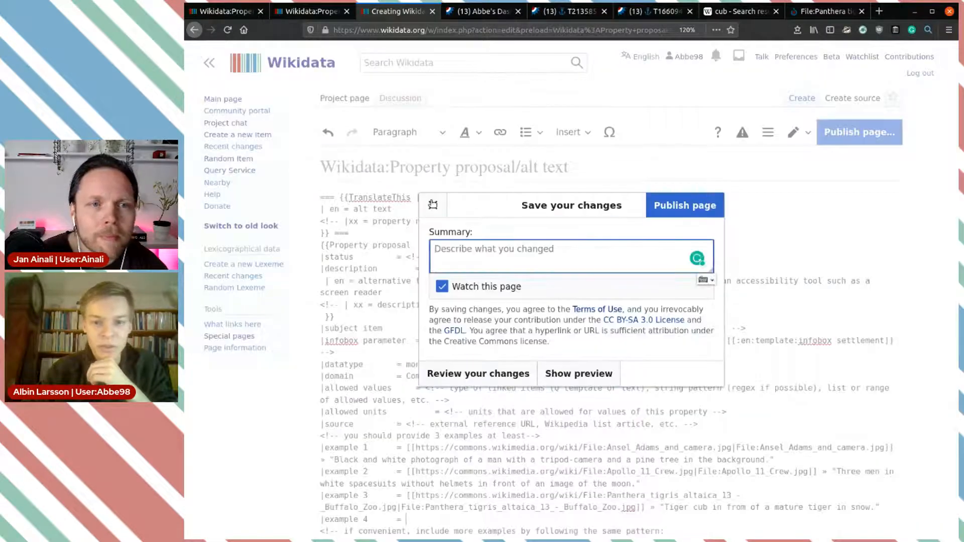
left_click(433, 204)
Reduce the double square brackets around the Commons file links in examples 1, 2 and 3 to single brackets.
scroll(455, 211, "down", 5)
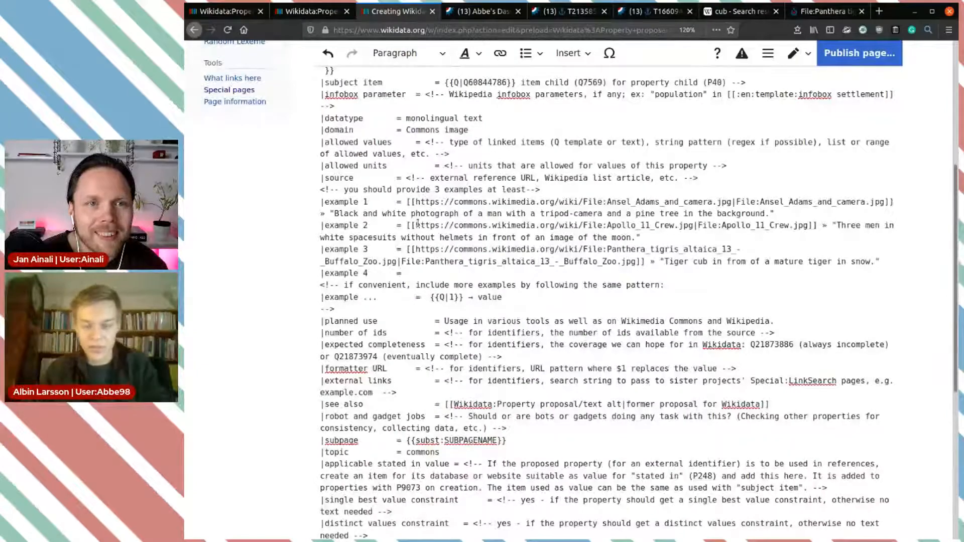
key("BackSpace")
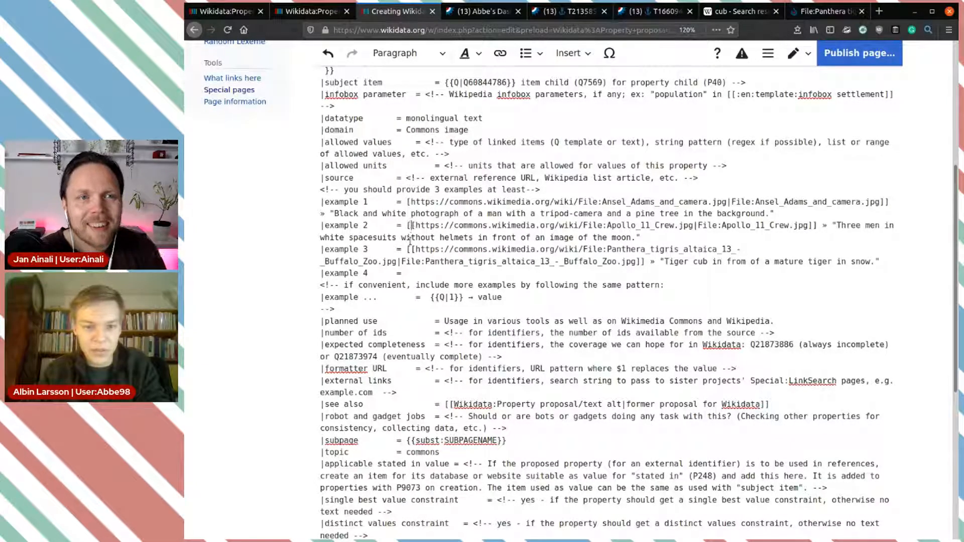
key("BackSpace")
left_click(410, 250)
key("BackSpace")
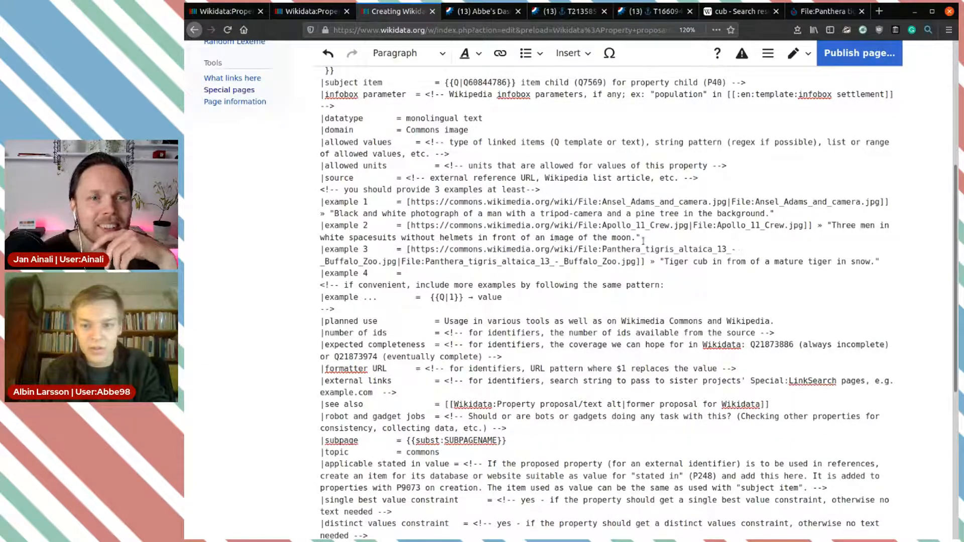
left_click(644, 262)
key("BackSpace")
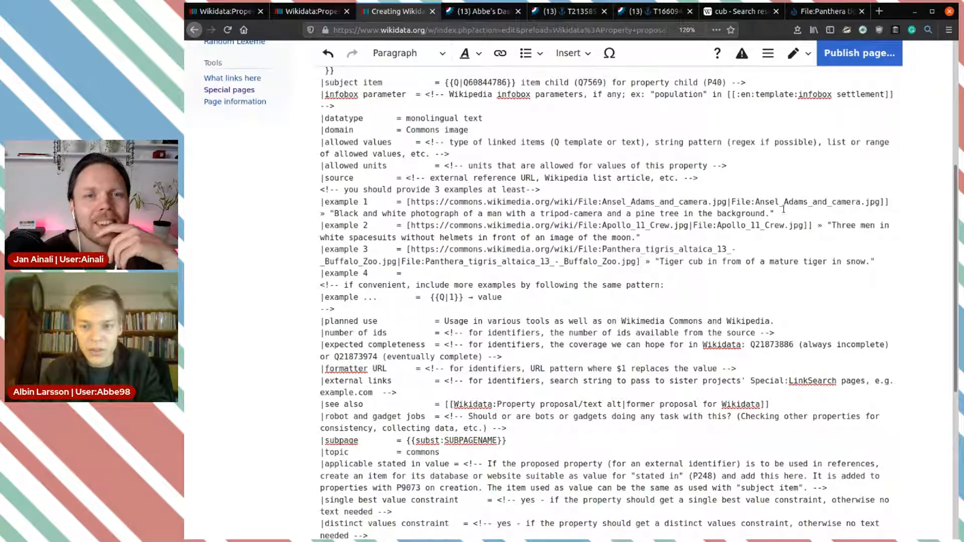
left_click(812, 227)
key("BackSpace")
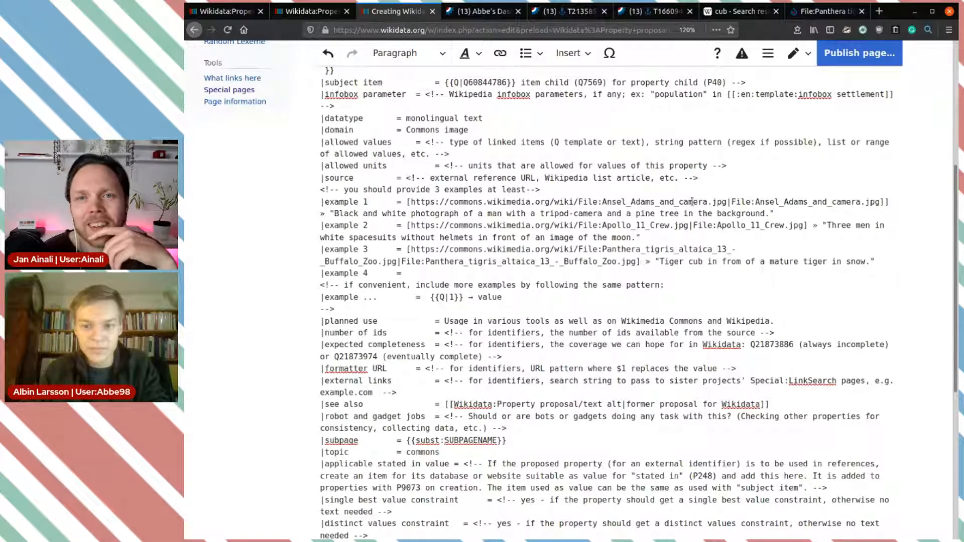
key("BackSpace")
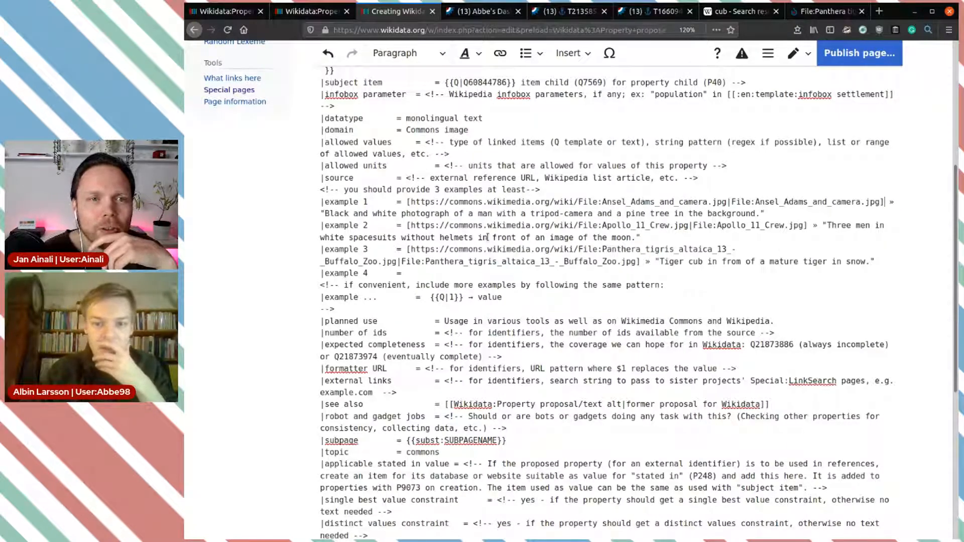
Replace the pipe between URL and file name with a space in the links of examples 1, 2 and 3.
scroll(547, 255, "down", 1)
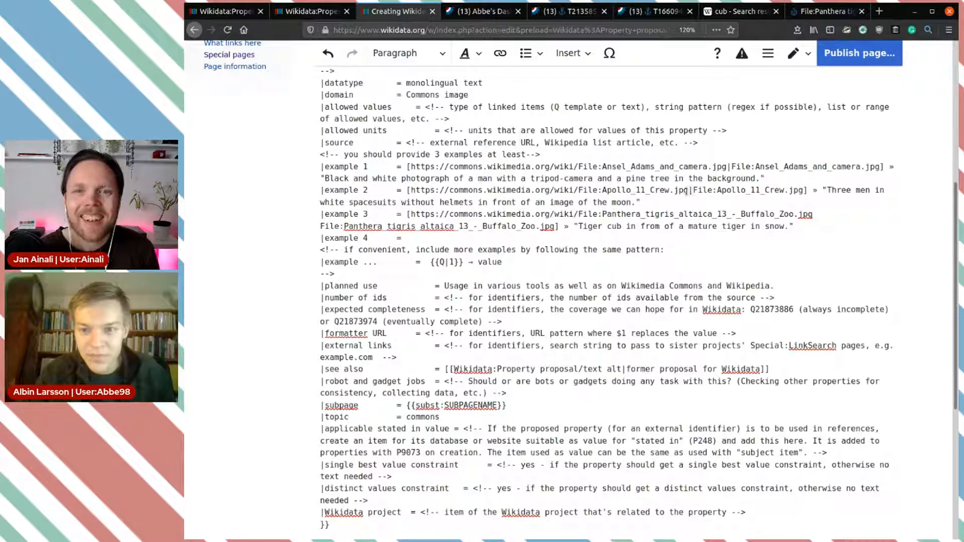
left_click(695, 191)
key("BackSpace")
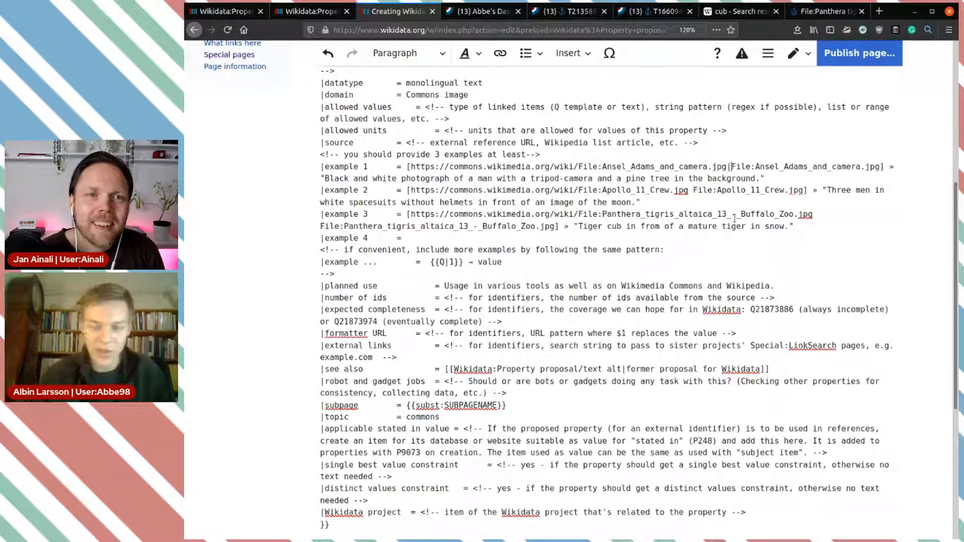
left_click(730, 168)
key("BackSpace")
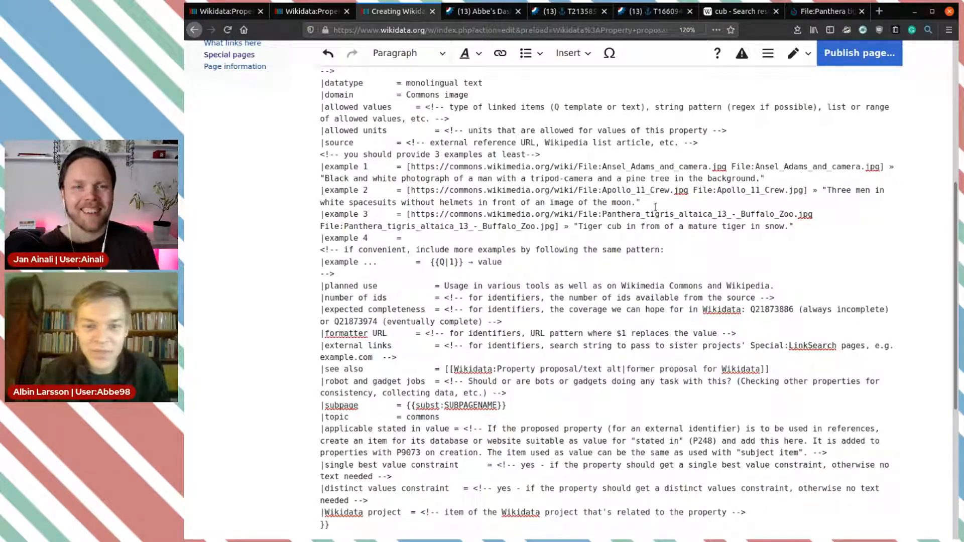
scroll(655, 207, "down", 2)
scroll(655, 207, "down", 2)
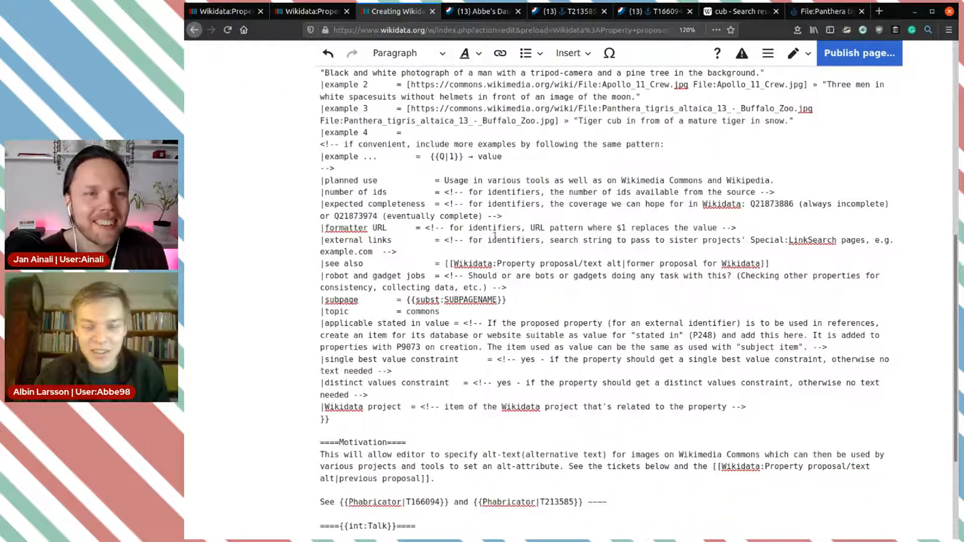
scroll(495, 236, "down", 6)
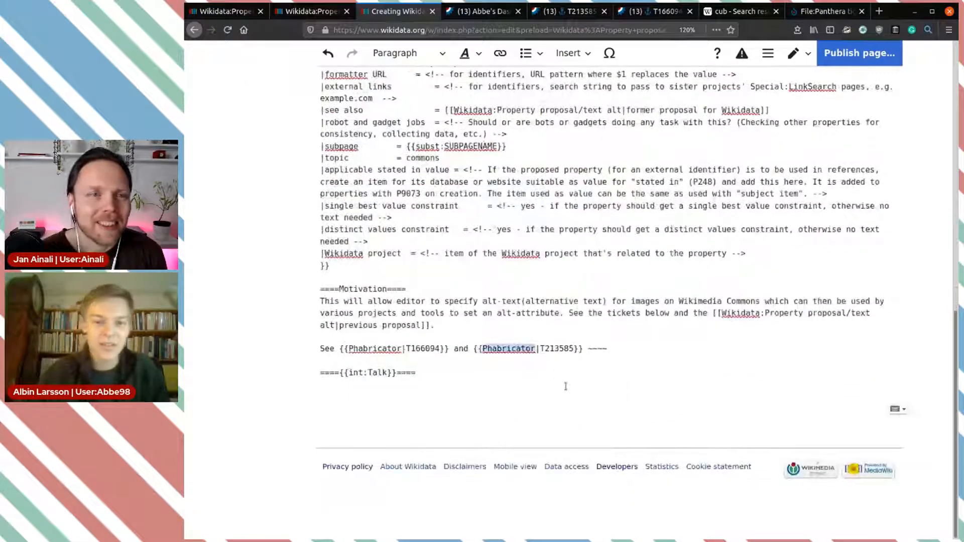
left_click(582, 349)
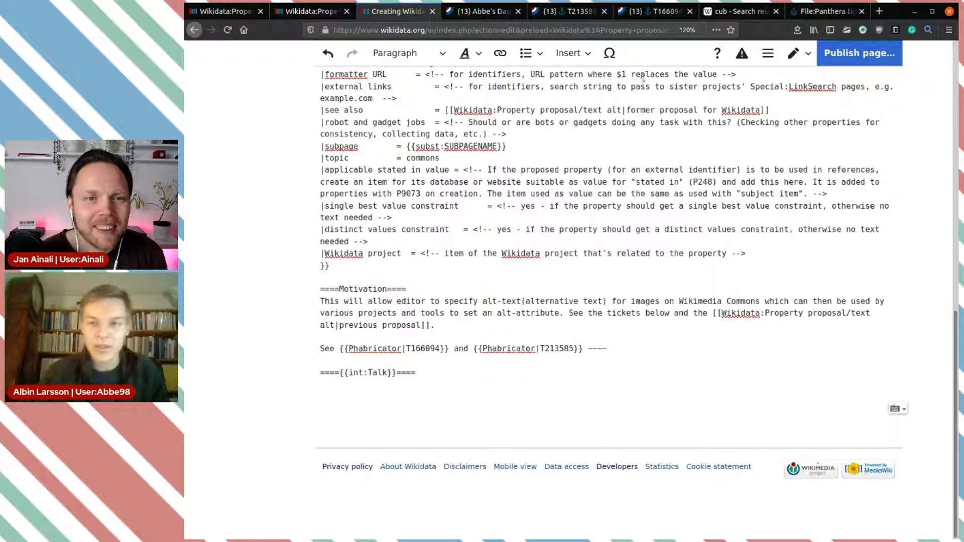
left_click(590, 61)
left_click(608, 111)
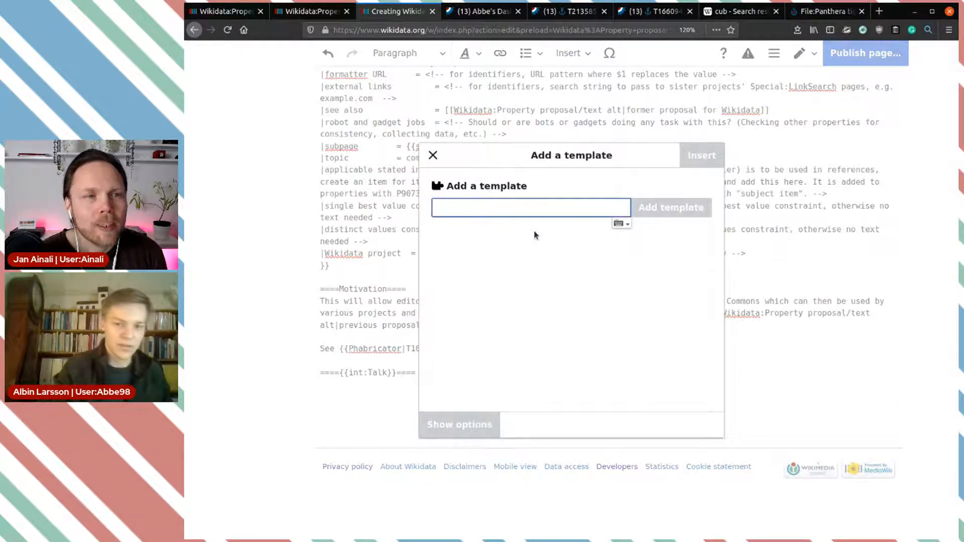
type("Ticket")
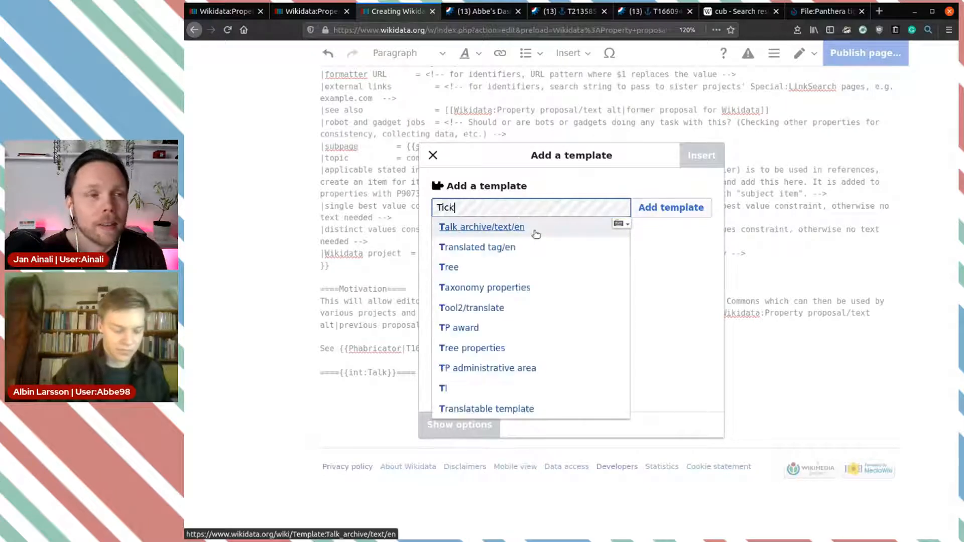
key("BackSpace")
key("BackSpace")
key("BackSpace")
key("BackSpace")
key("BackSpace")
key("BackSpace")
type("B")
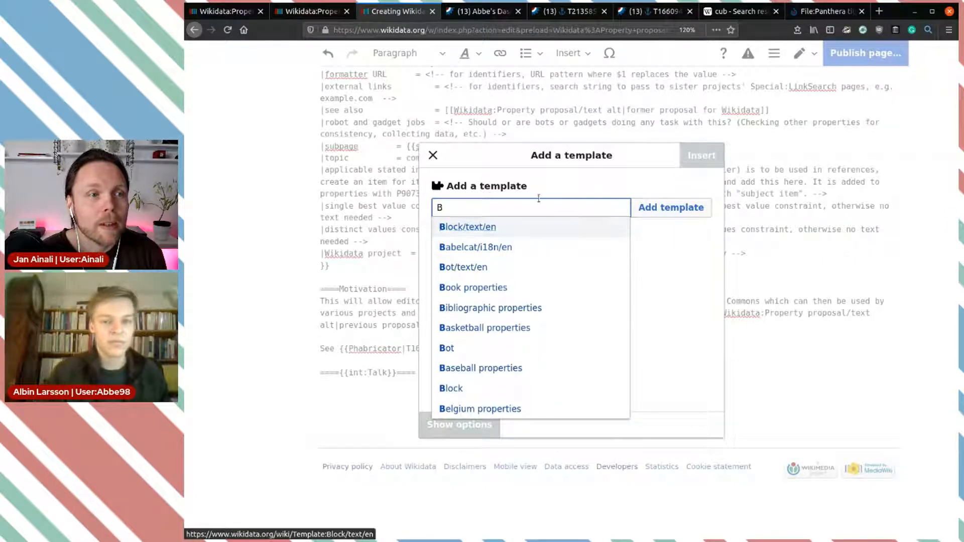
left_click(432, 155)
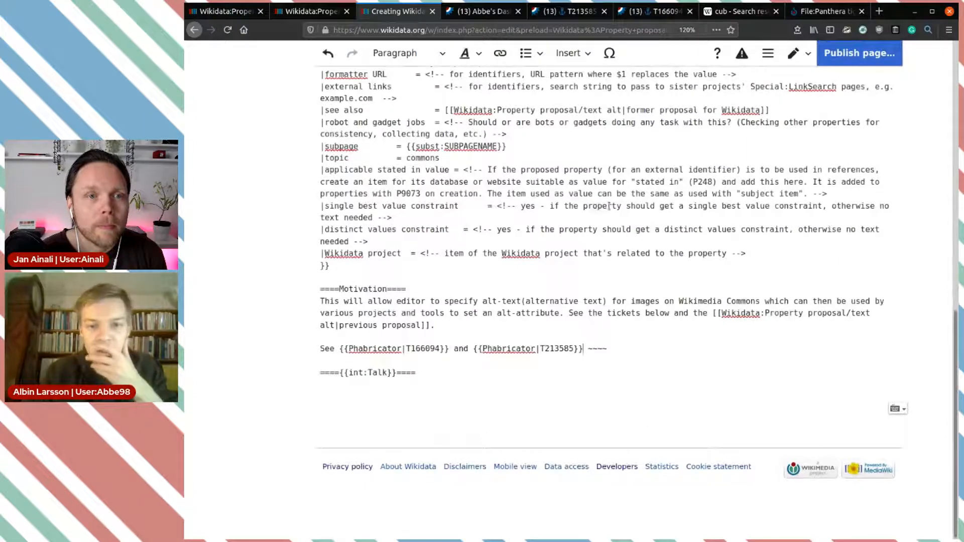
Replace the Phabricator template for T213585 under Motivation with the interwiki link [[Phab:T213585]].
scroll(567, 207, "up", 1)
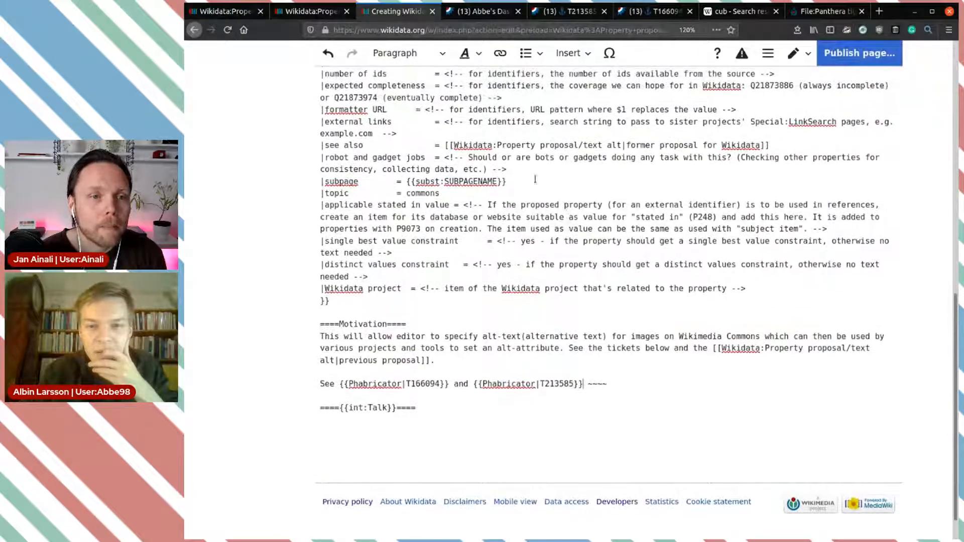
scroll(518, 152, "up", 1)
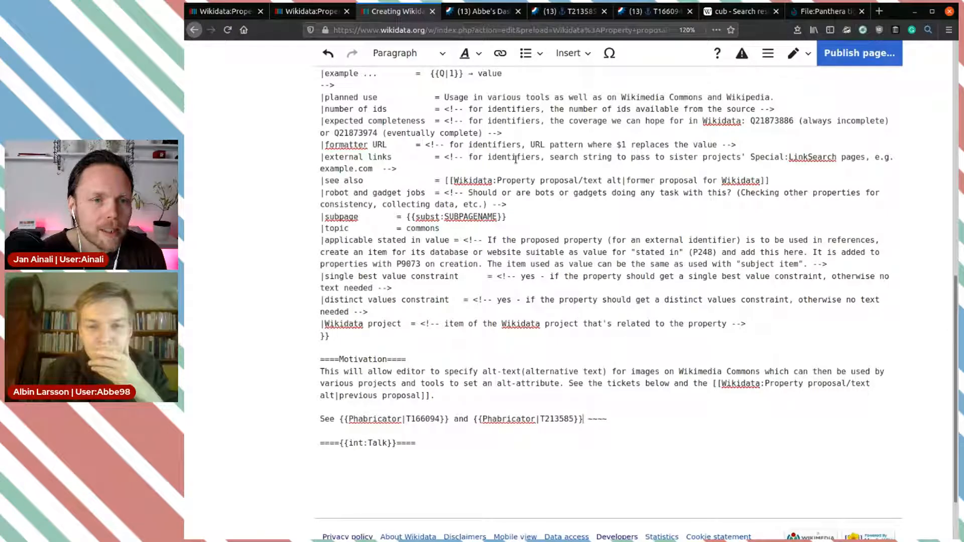
scroll(515, 160, "up", 1)
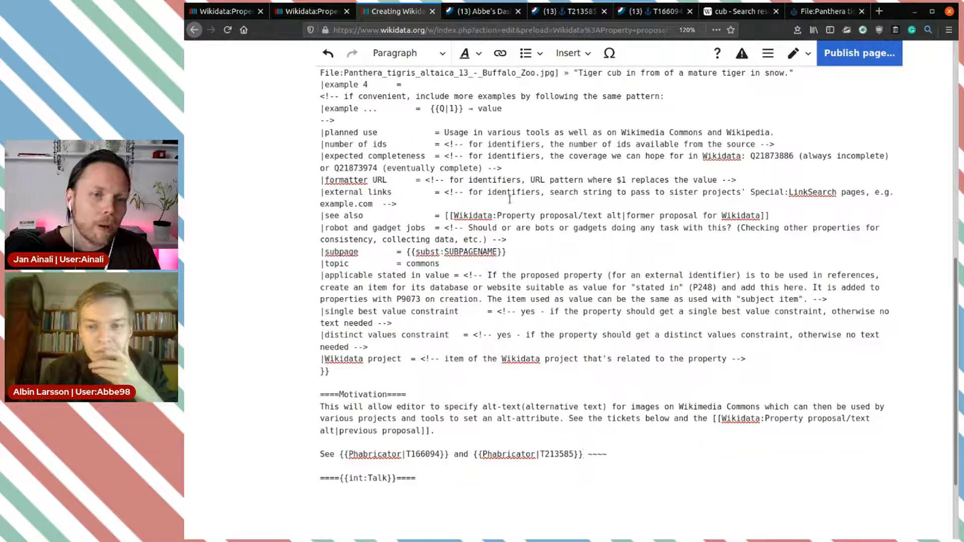
scroll(509, 200, "down", 3)
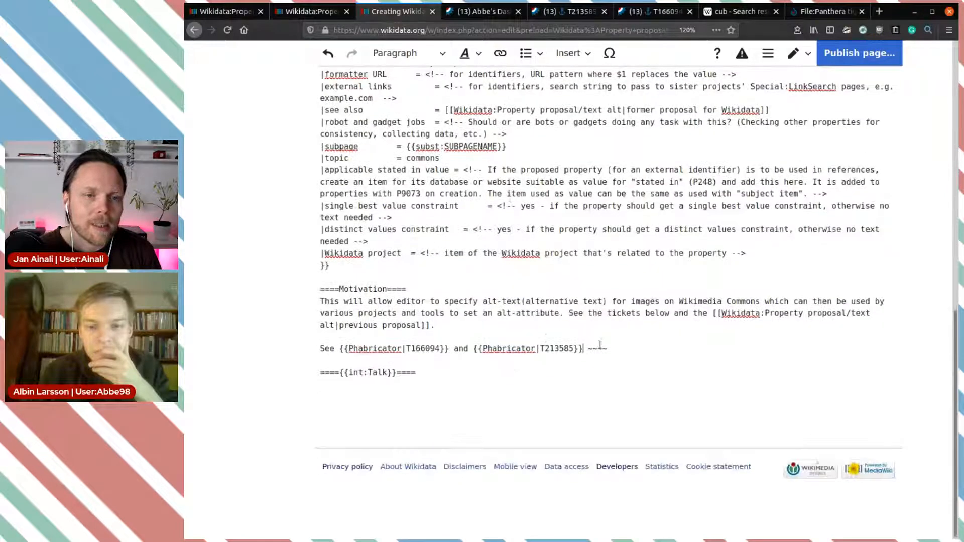
double_click(507, 349)
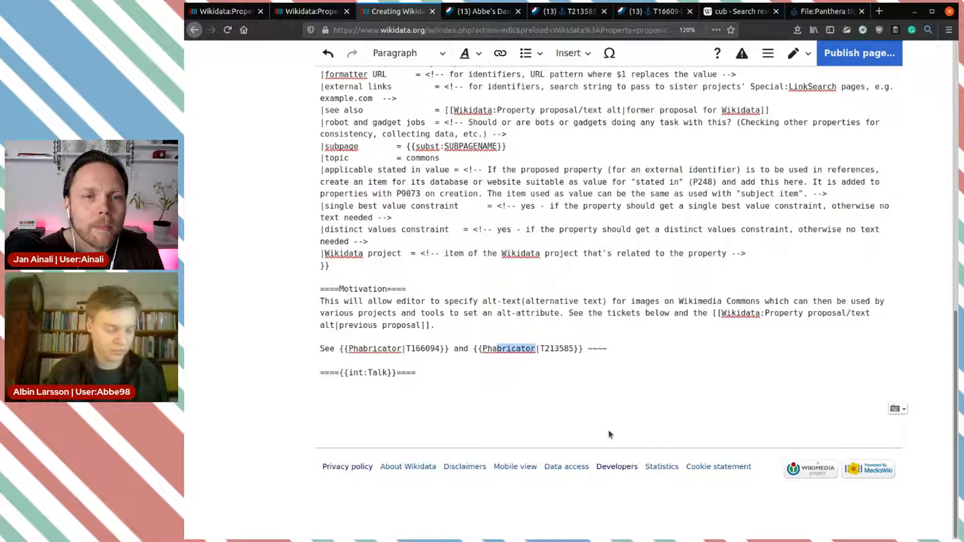
type("Phab")
key("Delete")
type(":")
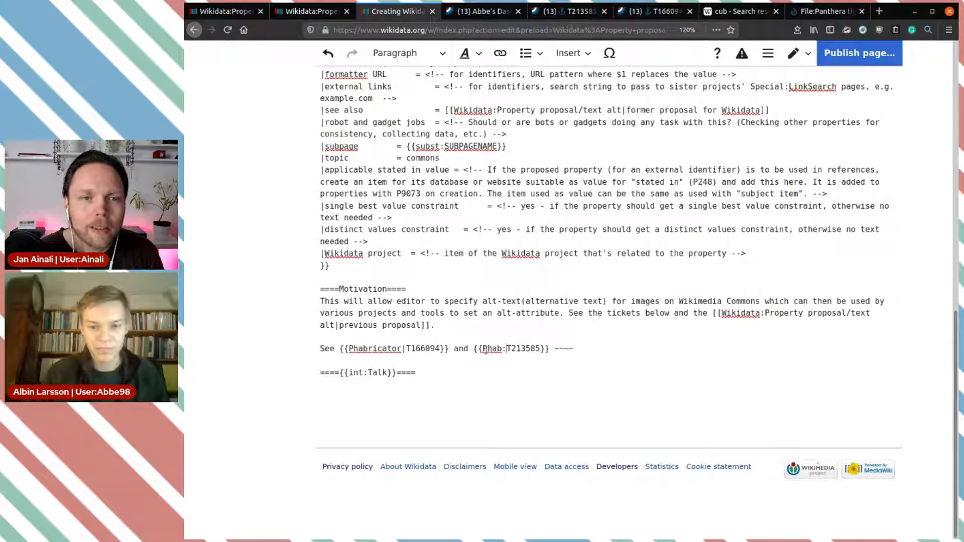
key("BackSpace")
key("BackSpace")
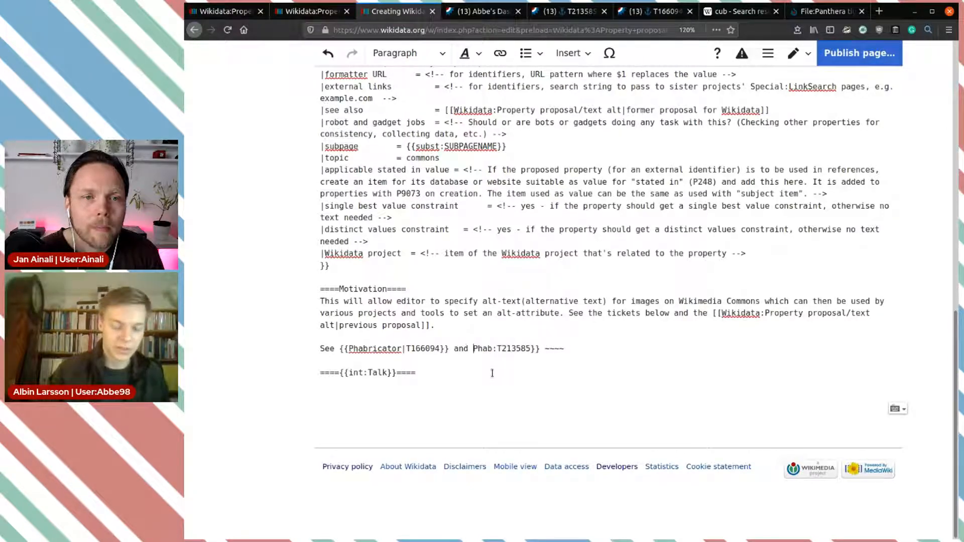
type("[[")
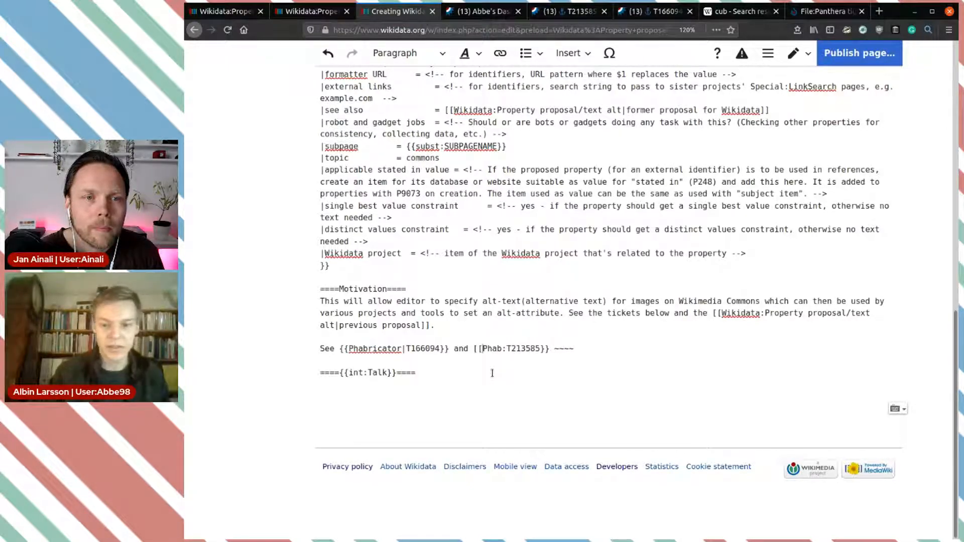
key("BackSpace")
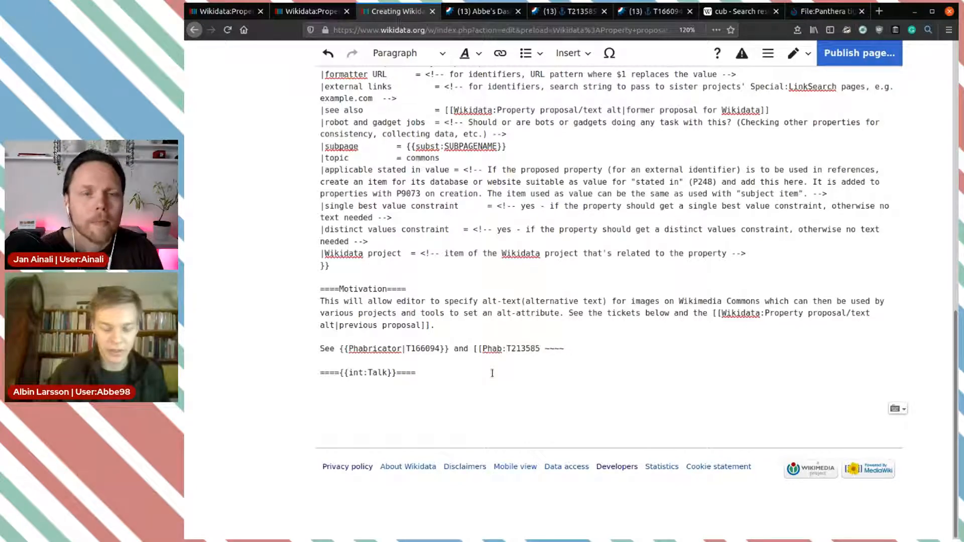
type("]]")
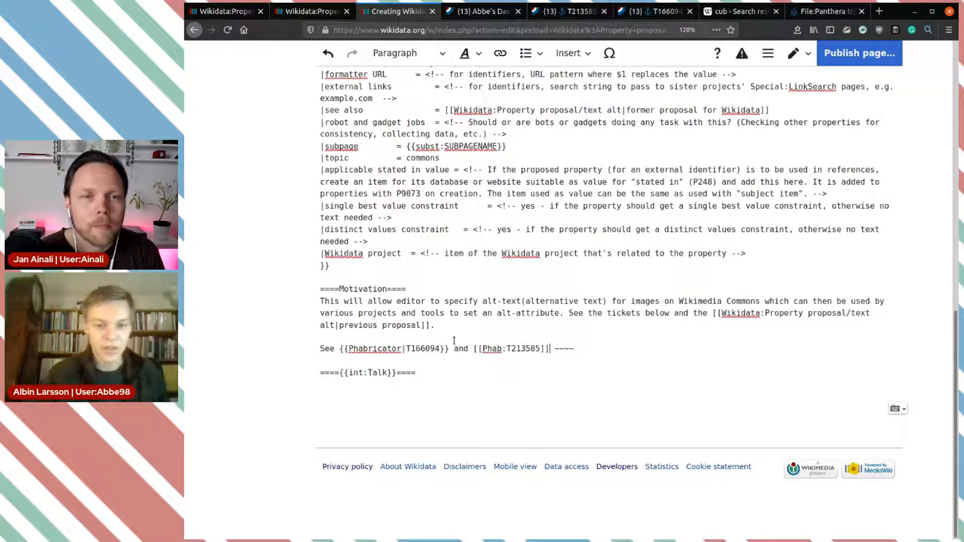
Replace the Phabricator template for T166094 under Motivation with the interwiki link [[Phab:T166094]].
left_click_drag(507, 349, 475, 349)
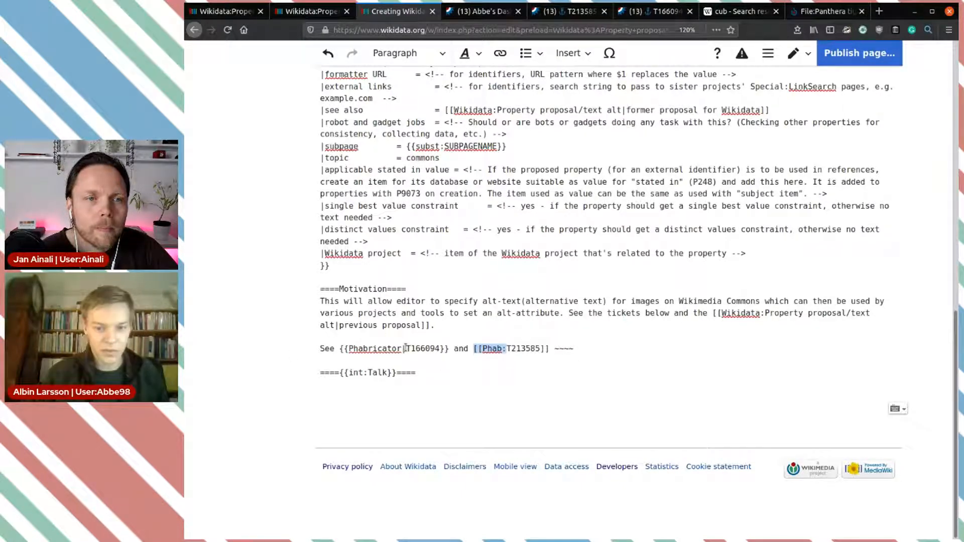
left_click_drag(405, 347, 342, 348)
type("[[Phab:")
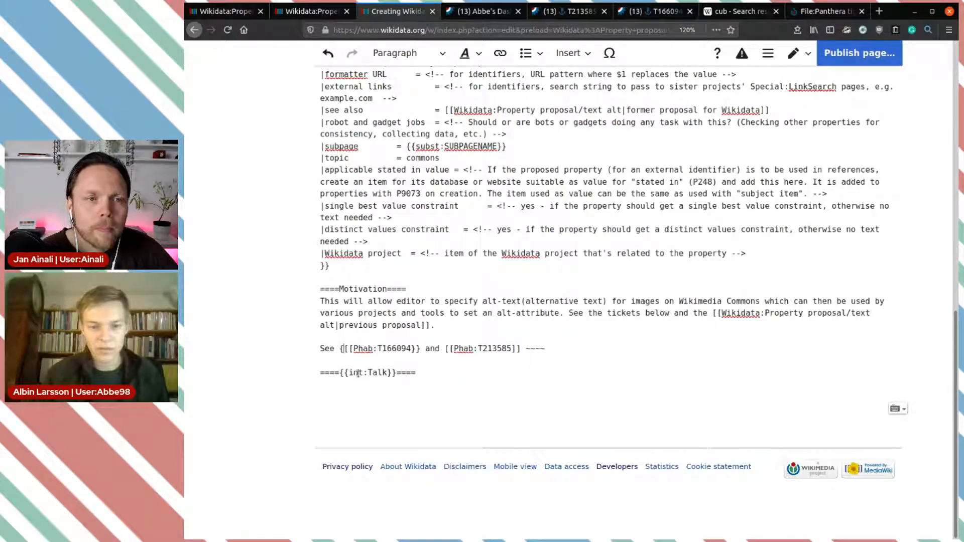
key("BackSpace")
key("Right")
key("Right")
key("Right")
key("Right")
key("Right")
key("Right")
key("Right")
key("Right")
key("Right")
key("Right")
key("Right")
key("Right")
key("Right")
key("Right")
key("Right")
key("Right")
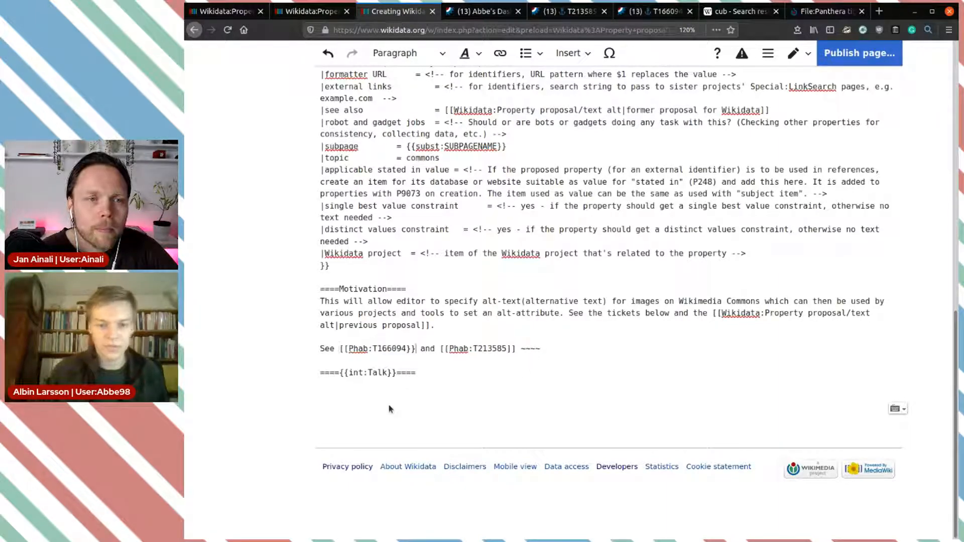
key("BackSpace")
key("BackSpace")
type("]]")
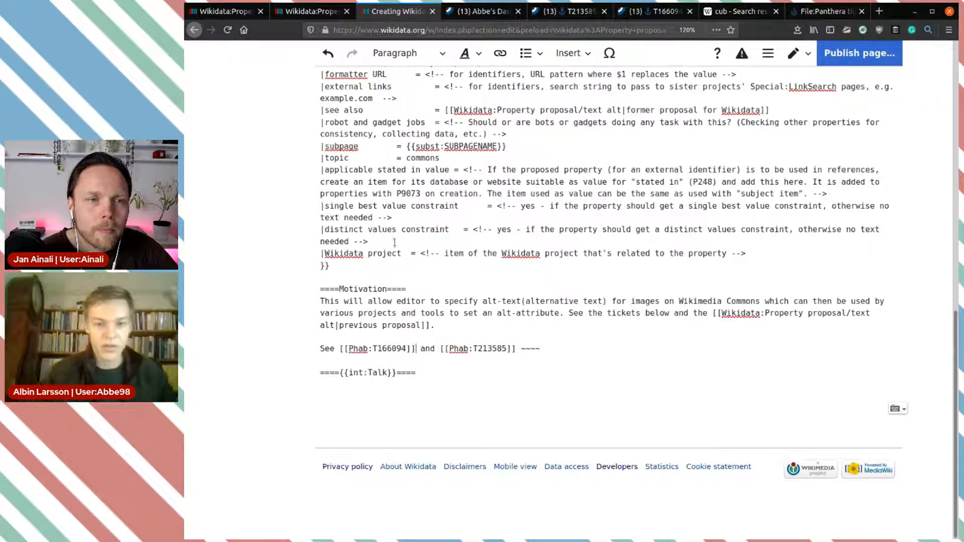
scroll(517, 276, "up", 2)
scroll(517, 275, "up", 5)
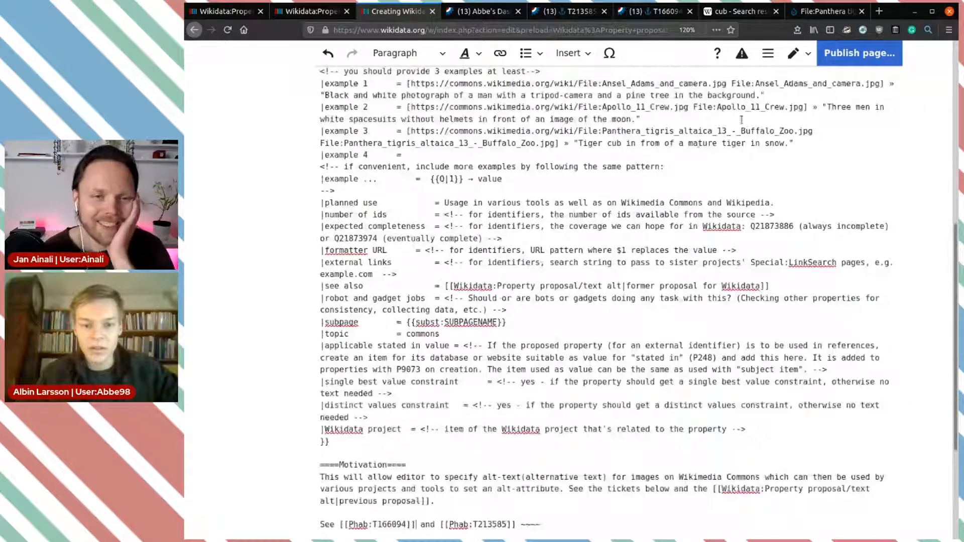
scroll(741, 119, "down", 3)
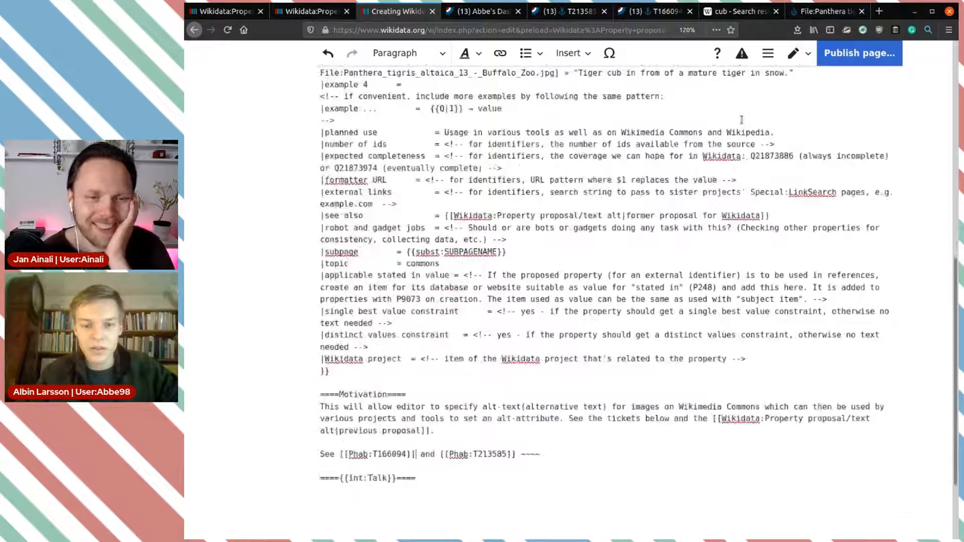
Preview the rendered alt text proposal to check its links and fields, and return to the source text.
left_click(845, 61)
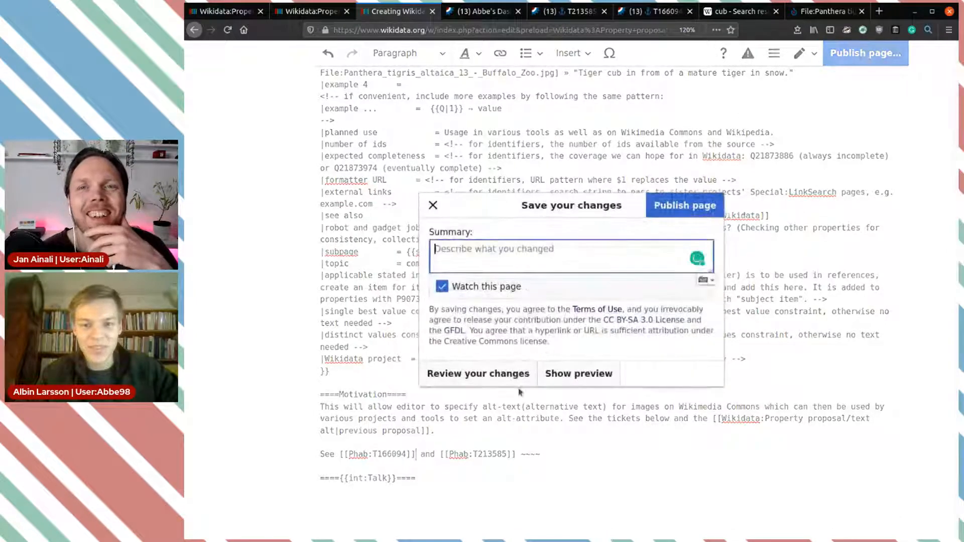
left_click(607, 372)
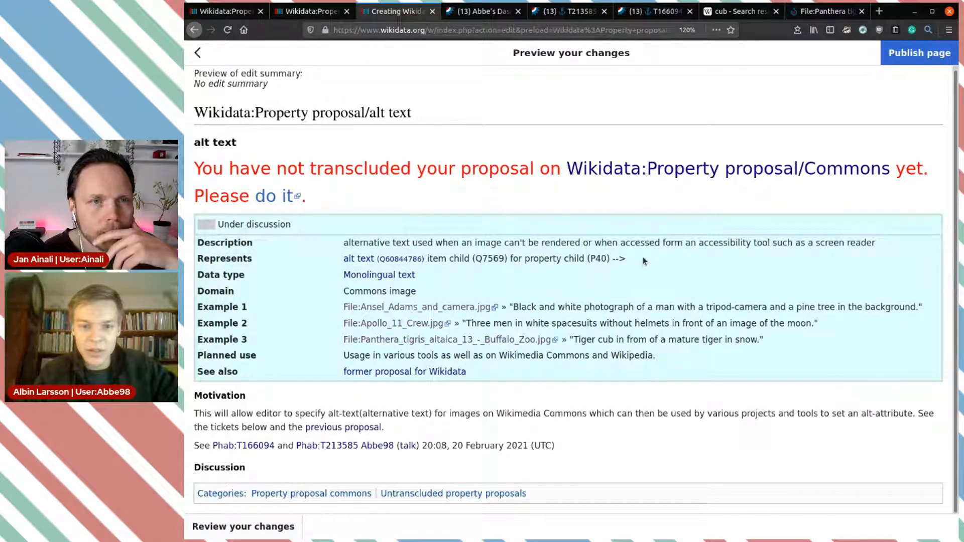
left_click(197, 52)
left_click(427, 205)
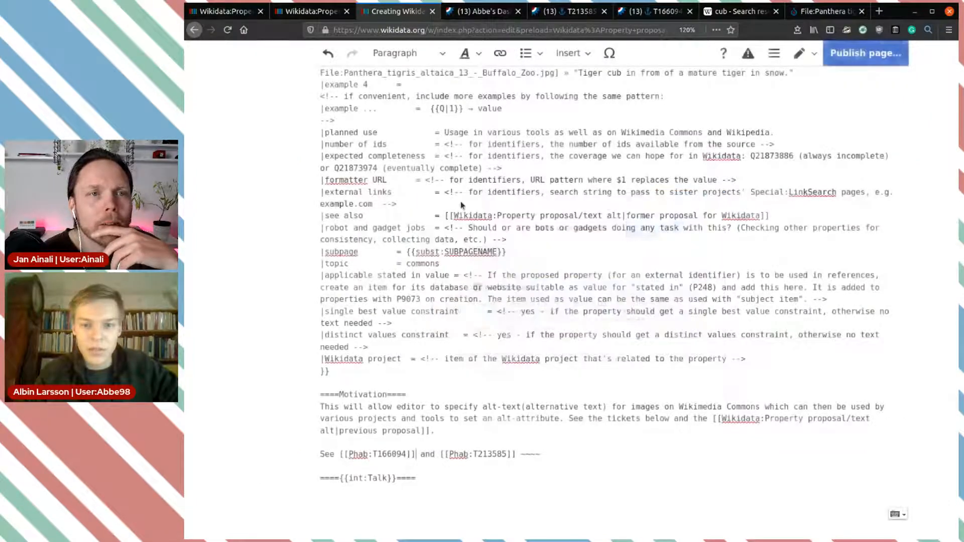
Delete the leftover template example text after {{Q|Q60844786}} in the subject item field.
scroll(541, 183, "up", 4)
scroll(542, 184, "up", 2)
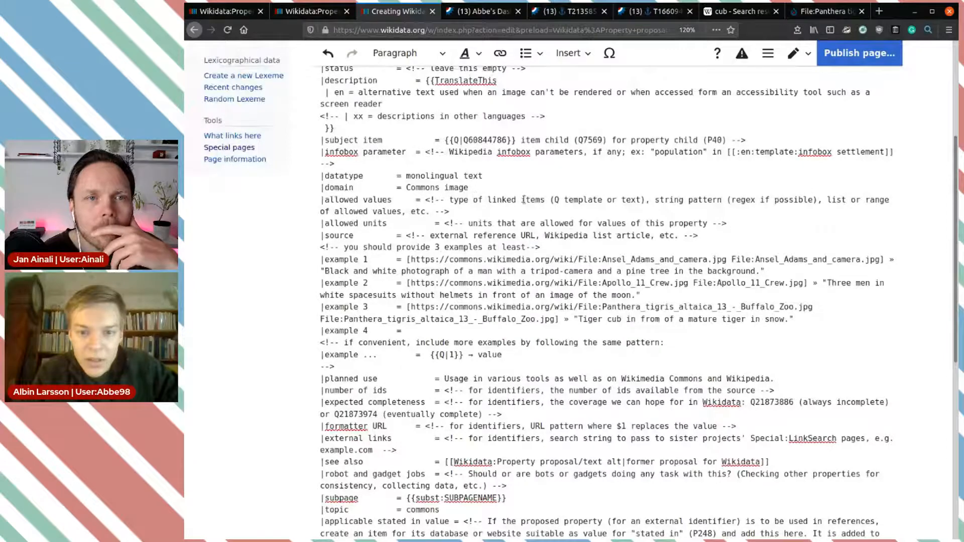
scroll(480, 152, "up", 1)
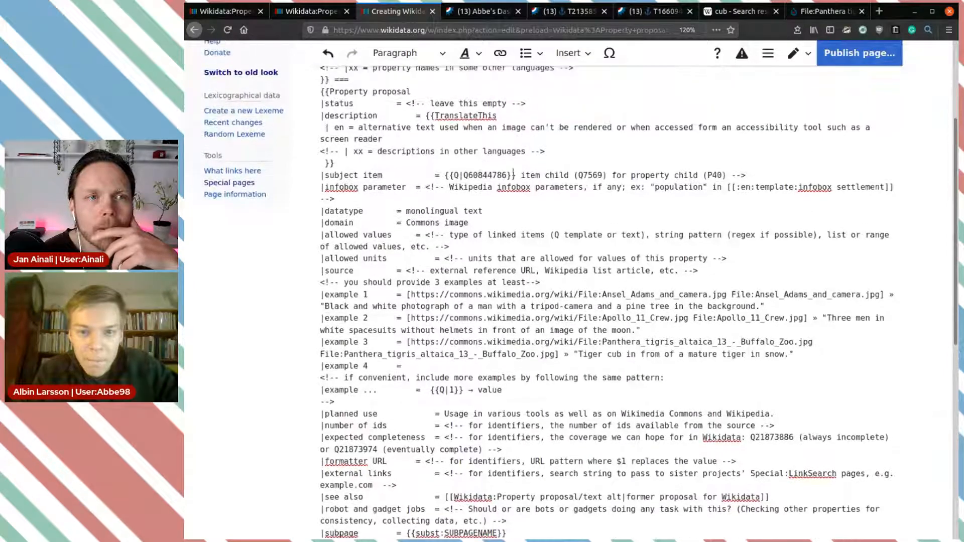
left_click_drag(751, 176, 516, 176)
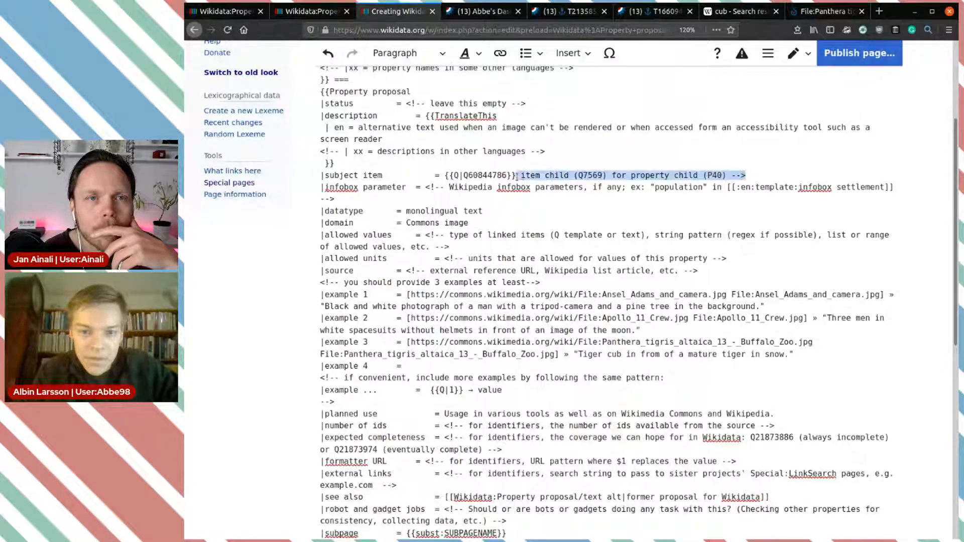
key("BackSpace")
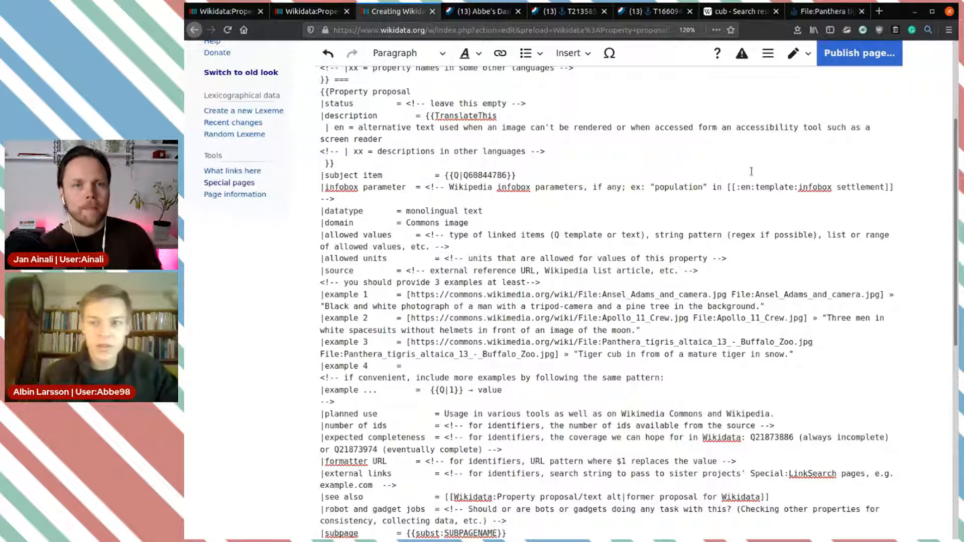
Preview the corrected alt text proposal and publish the page.
left_click(865, 54)
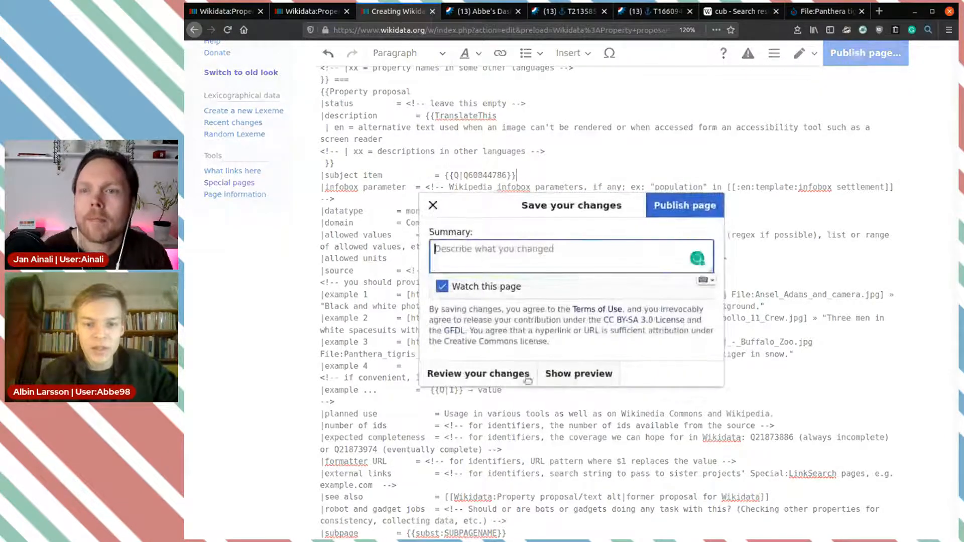
left_click(566, 375)
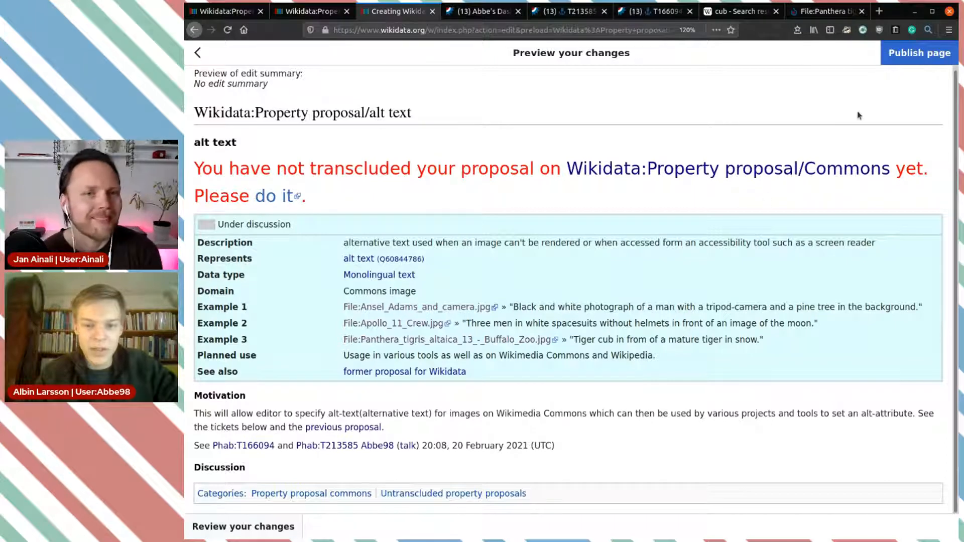
left_click(919, 52)
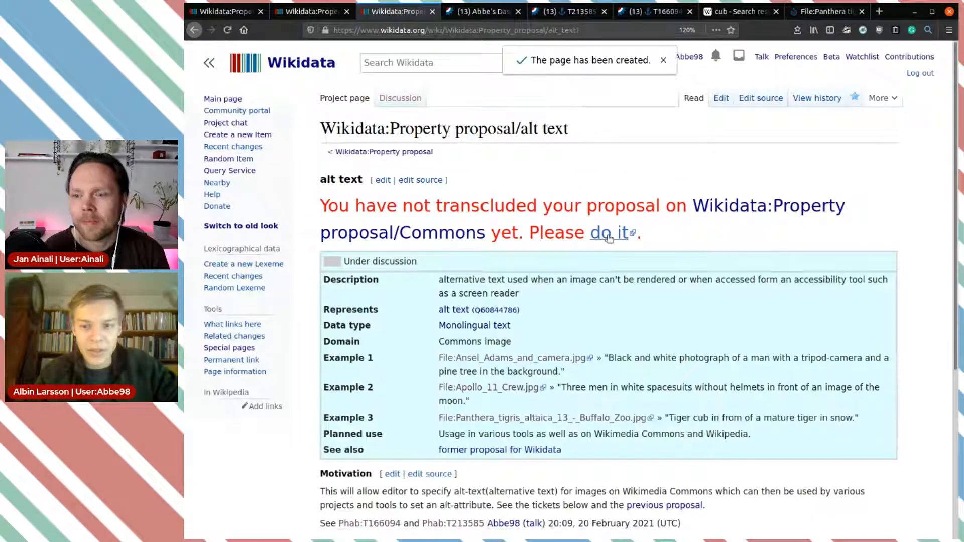
Add {{Wikidata:Property proposal/alt text}} as the last entry of the proposal list in the source of Wikidata:Property proposal/Commons.
left_click(609, 236)
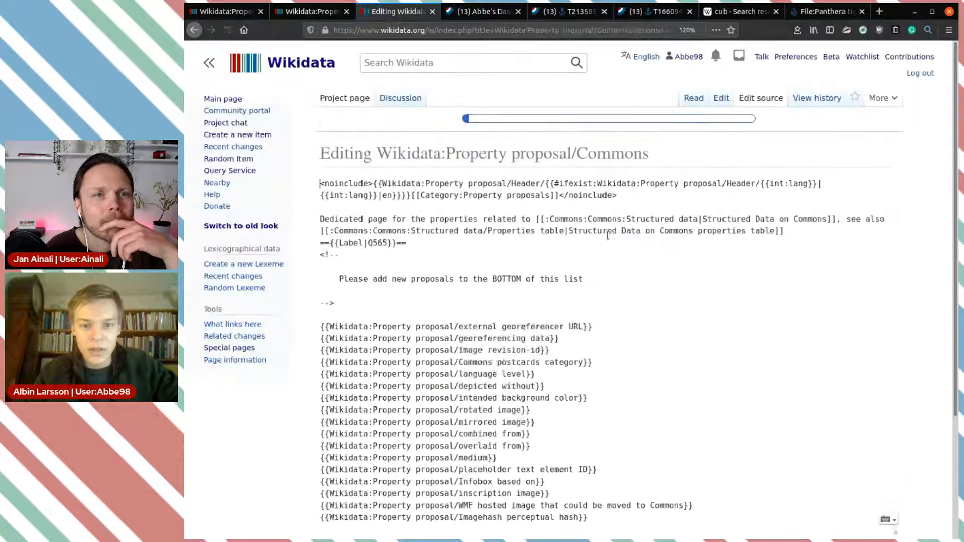
scroll(607, 236, "down", 3)
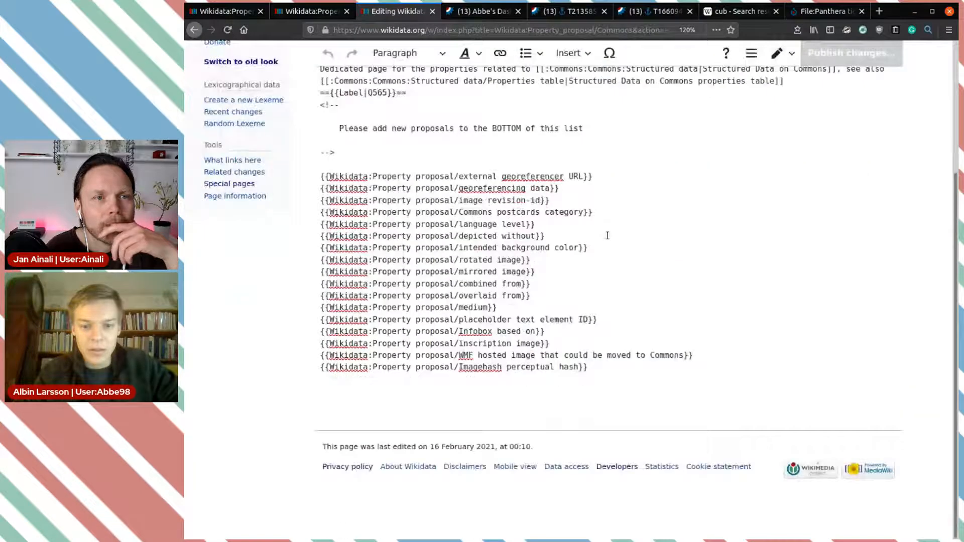
left_click_drag(588, 369, 318, 361)
key("ctrl+c")
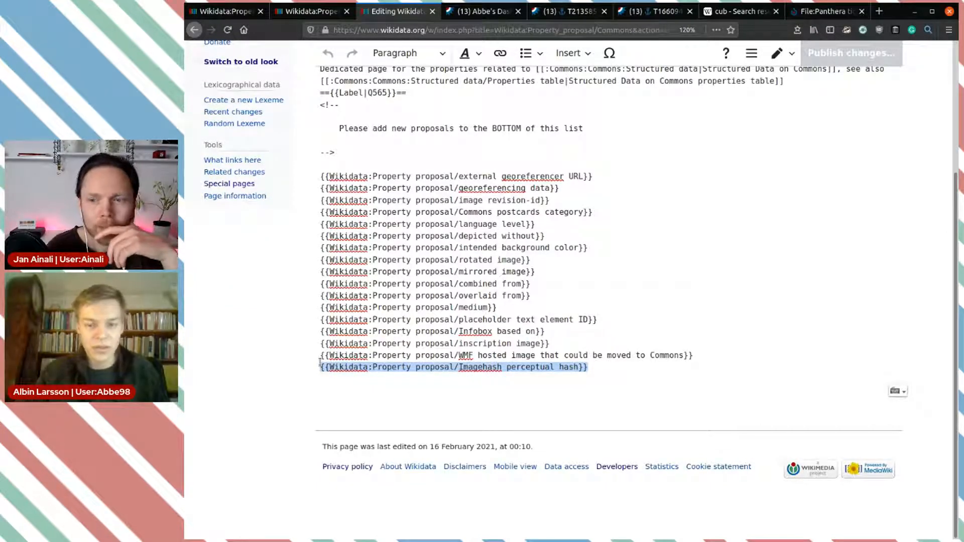
left_click(621, 379)
key("Return")
key("ctrl+v")
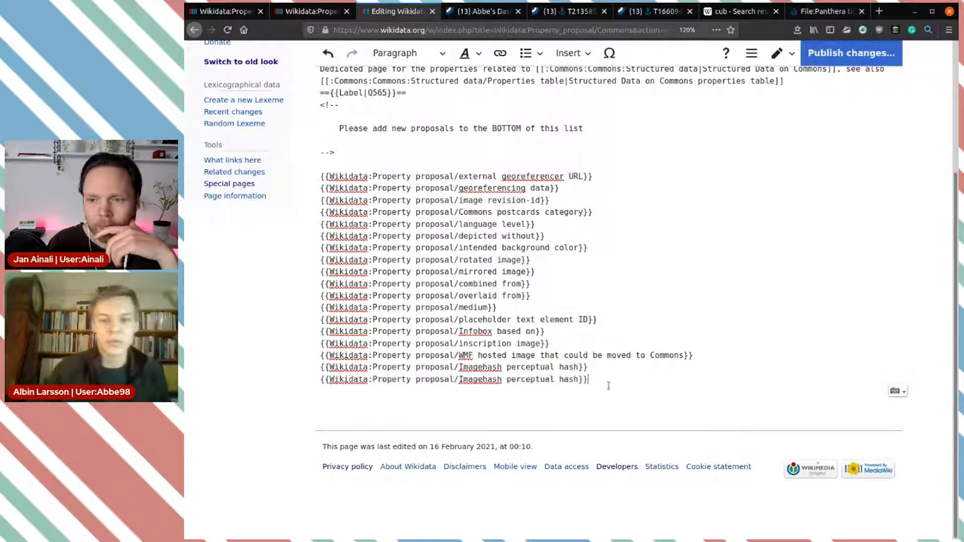
left_click_drag(578, 379, 458, 379)
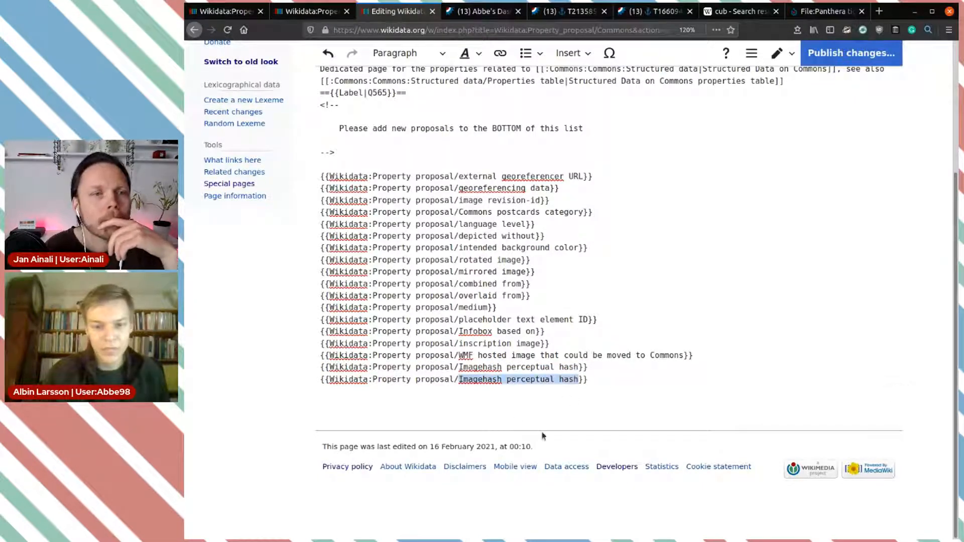
key("BackSpace")
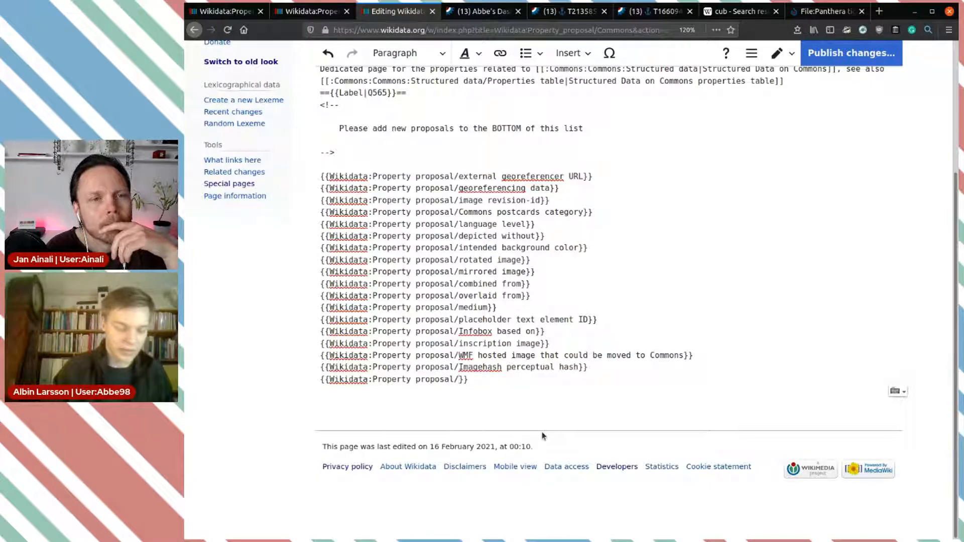
type("alt text")
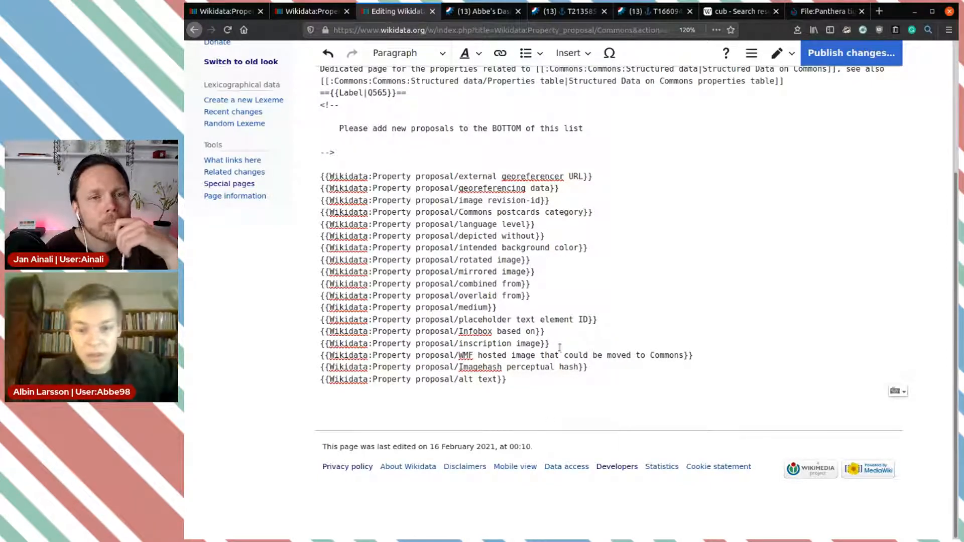
Preview the Commons proposals page, check the alt text entry at its end, and publish the changes.
scroll(561, 326, "up", 4)
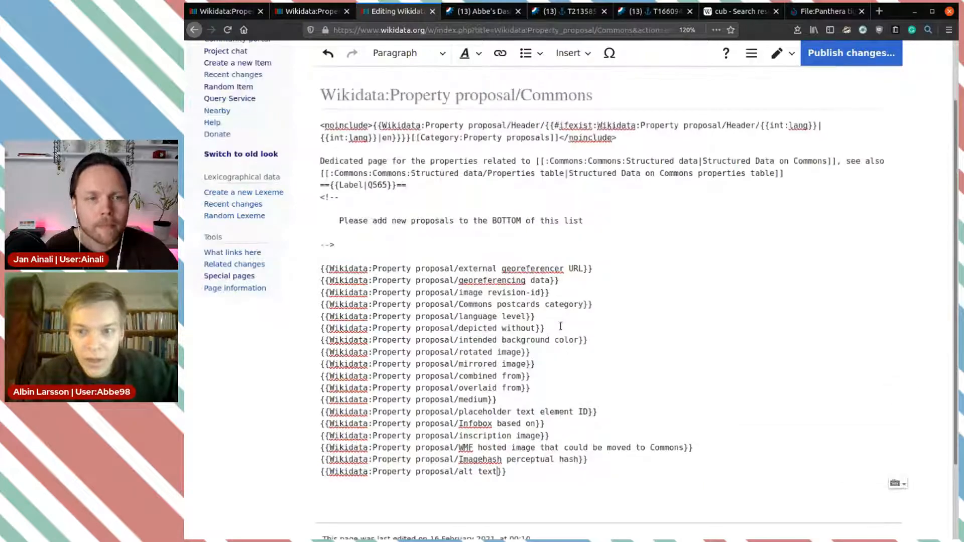
left_click(845, 138)
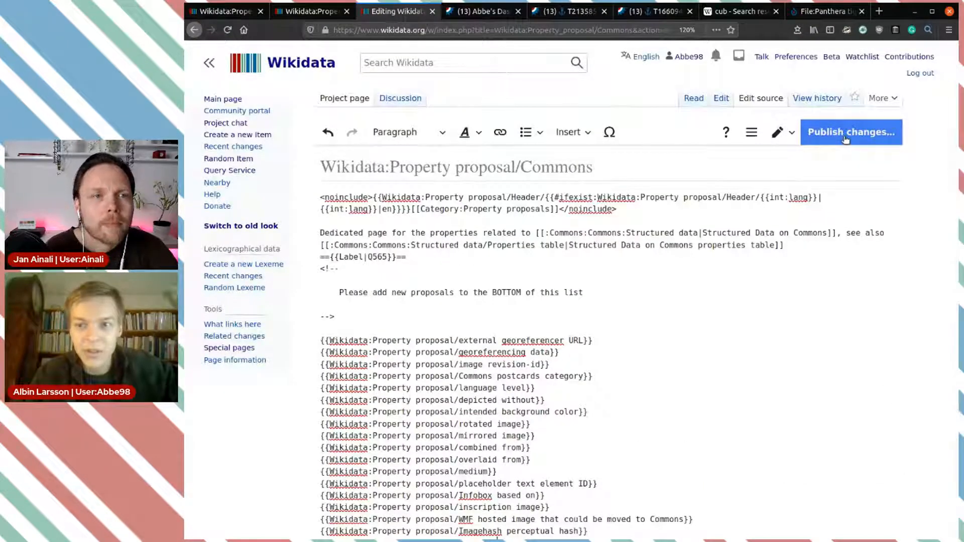
left_click(580, 373)
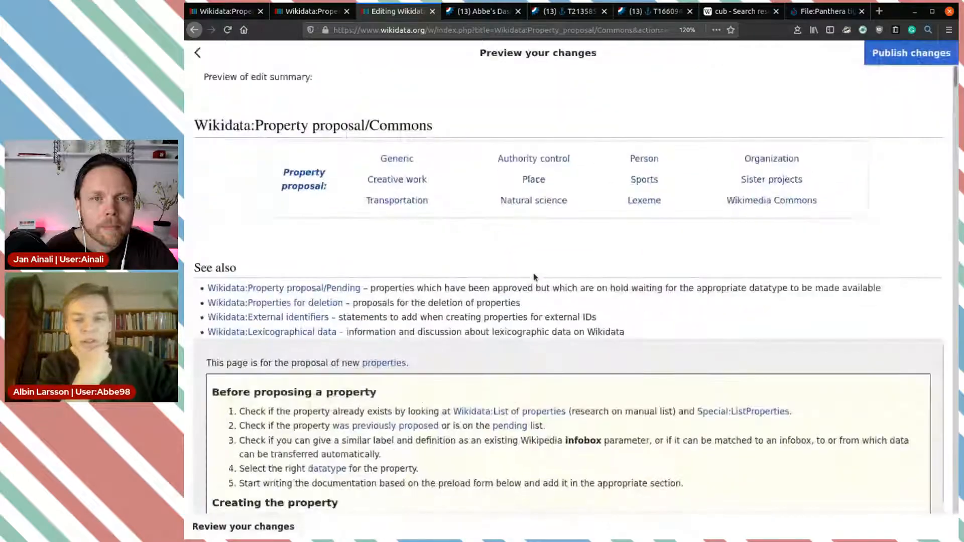
left_click_drag(955, 81, 951, 507)
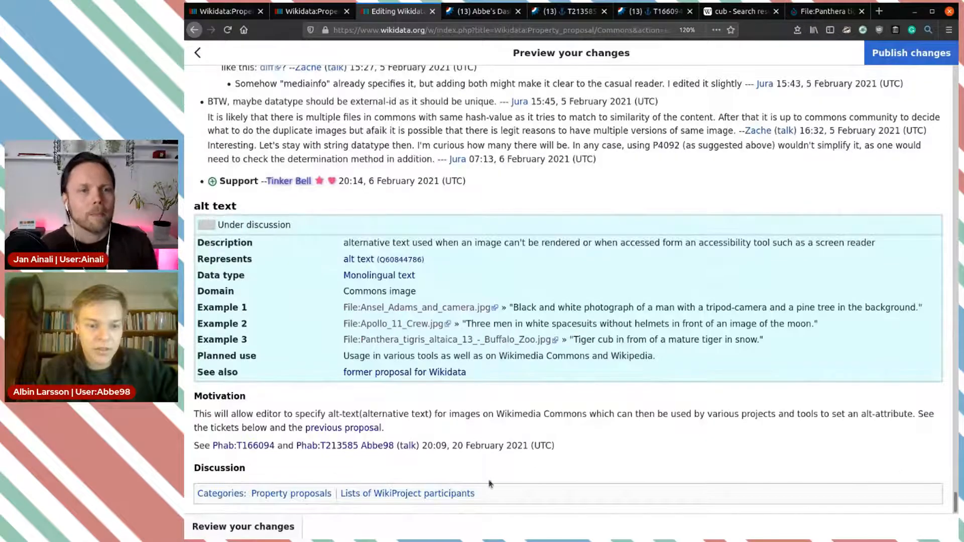
left_click(906, 56)
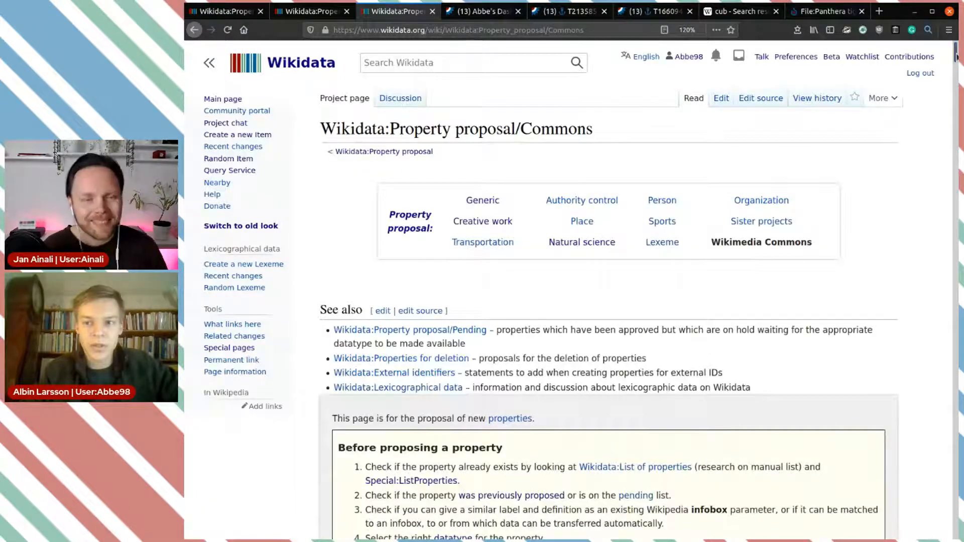
Look over the alt text proposal at the end of the published Commons proposals page.
scroll(931, 320, "down", 15)
scroll(931, 320, "down", 15)
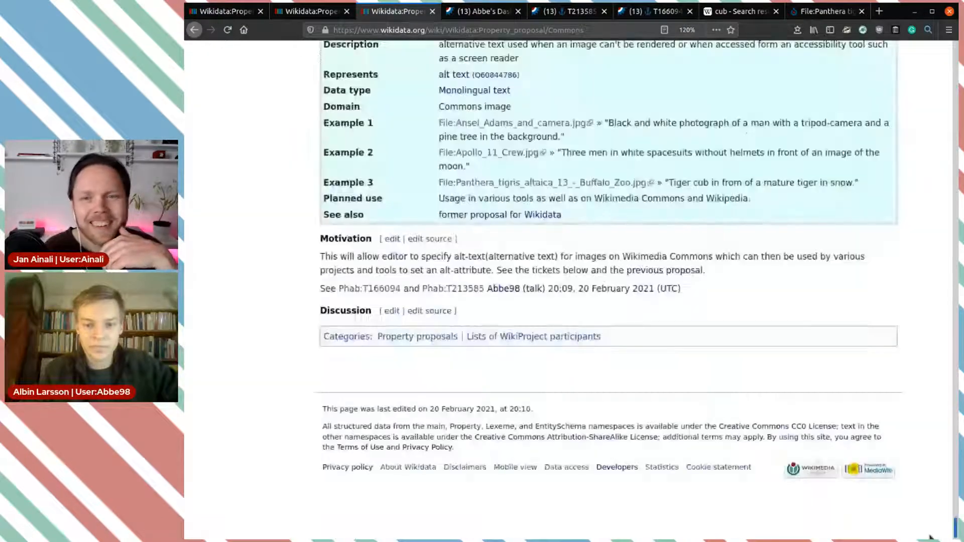
scroll(724, 358, "up", 2)
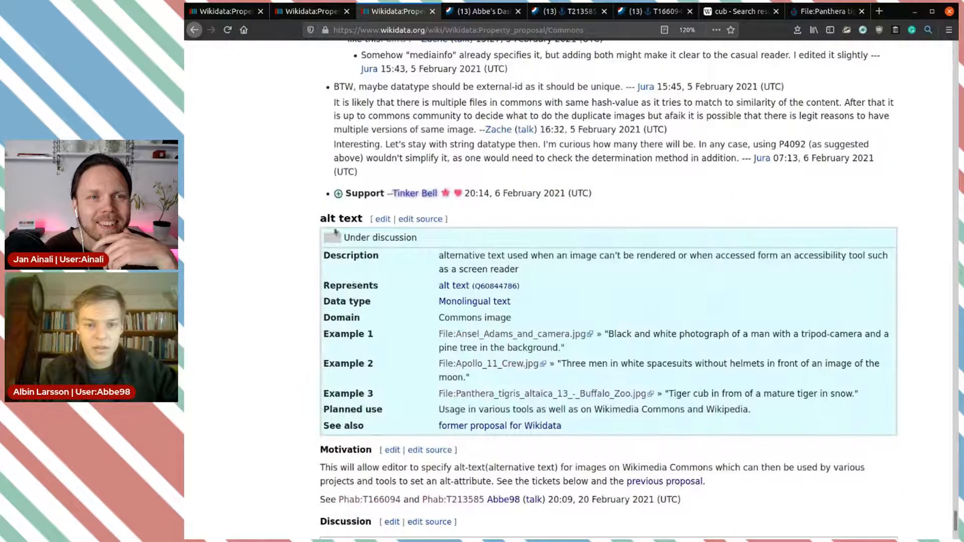
scroll(472, 280, "down", 4)
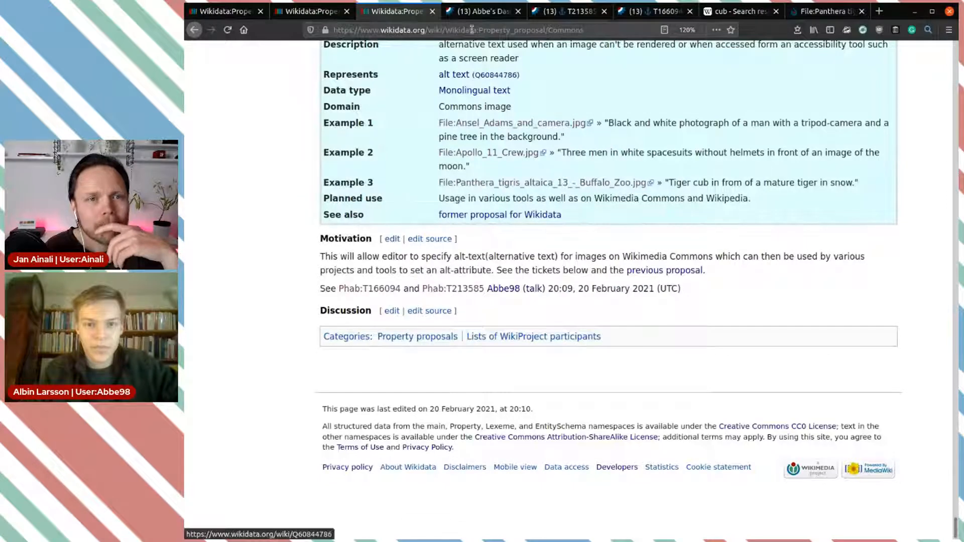
Open the standalone proposal page Wikidata:Property_proposal/alt_text.
left_click(548, 31)
double_click(549, 31)
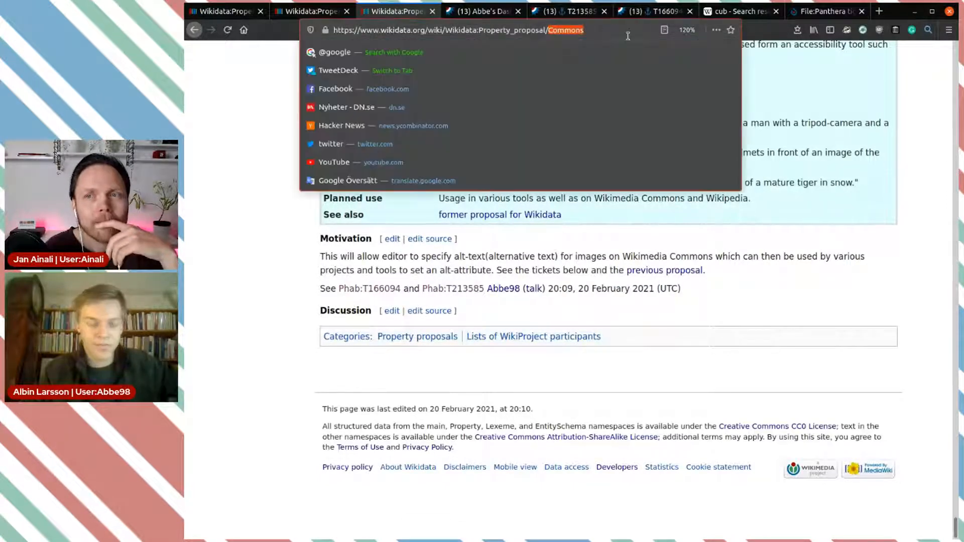
type("alt text")
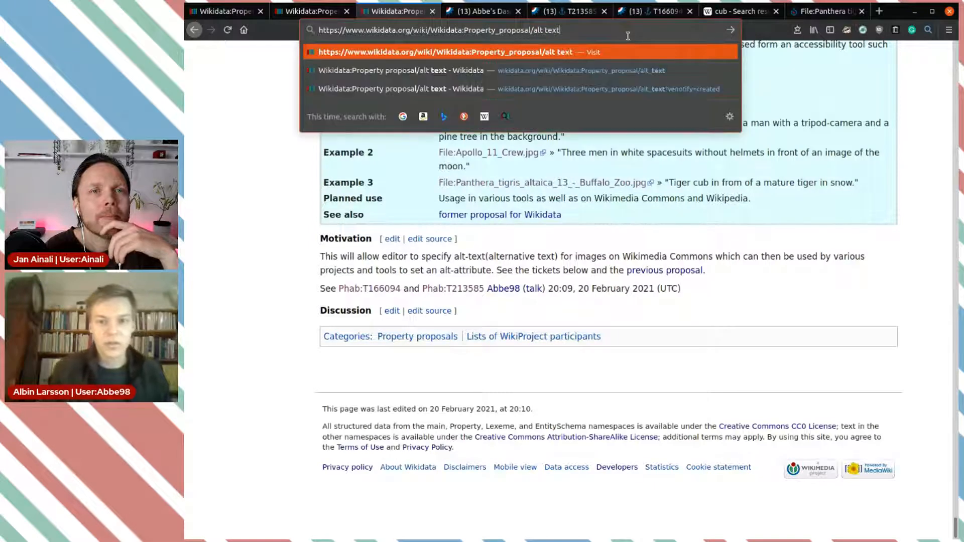
key("Down")
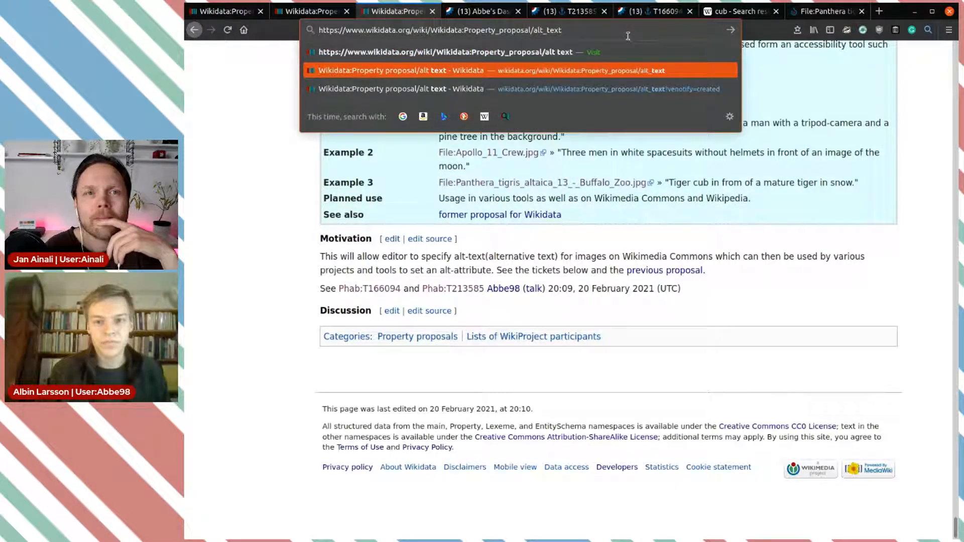
key("Return")
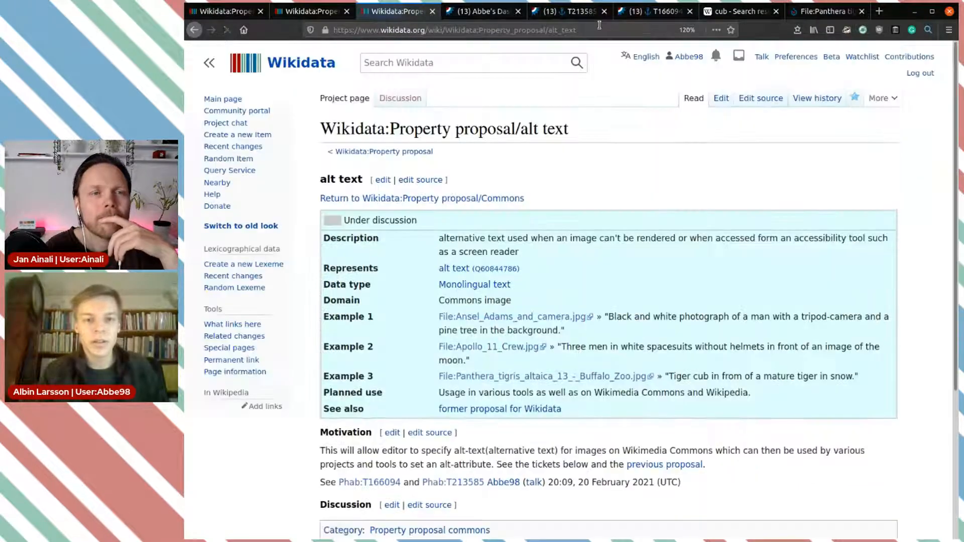
left_click(597, 29)
key("Escape")
left_click(528, 97)
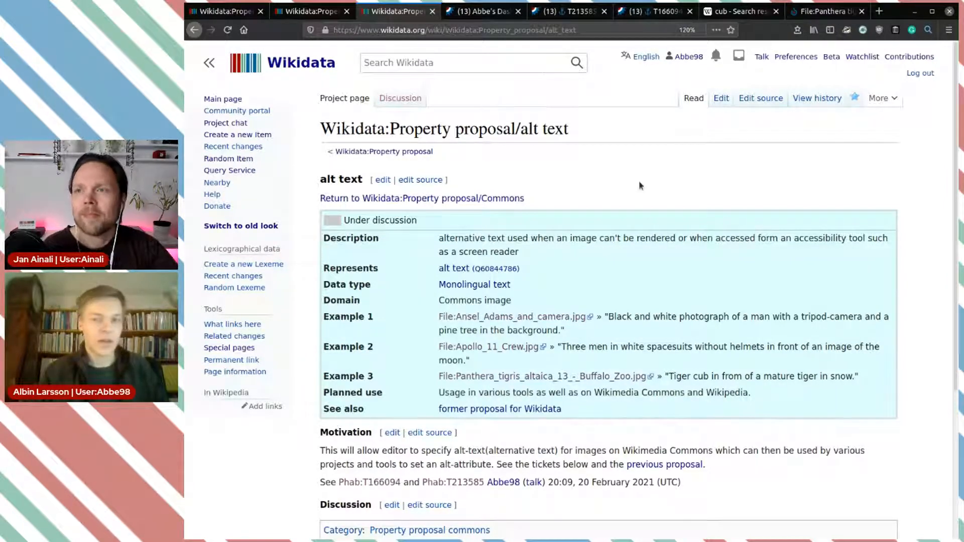
left_click_drag(600, 138, 320, 128)
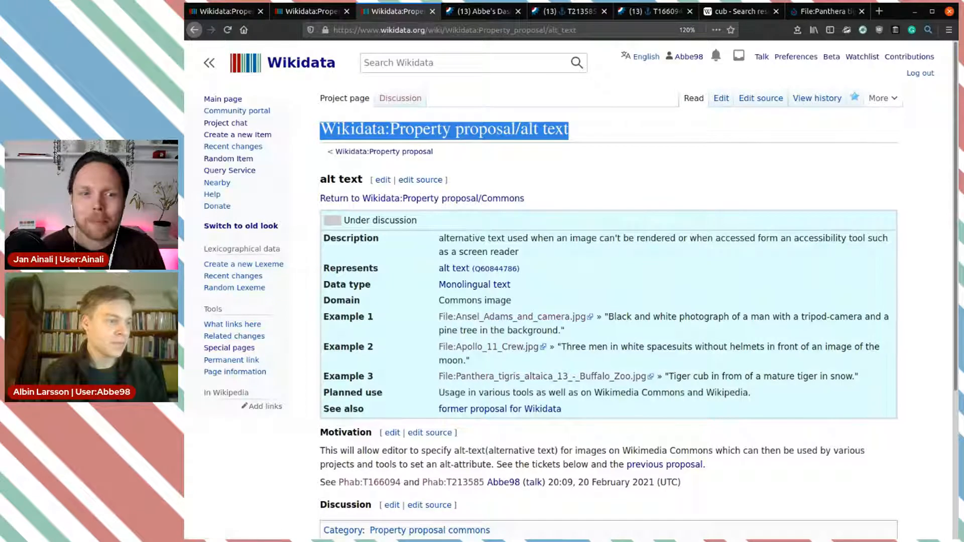
key("alt+Tab")
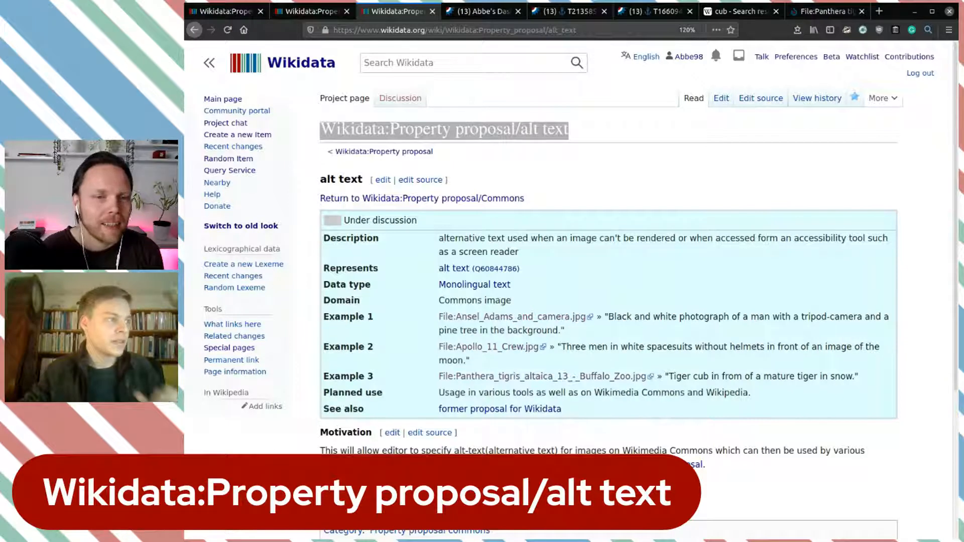
left_click(647, 168)
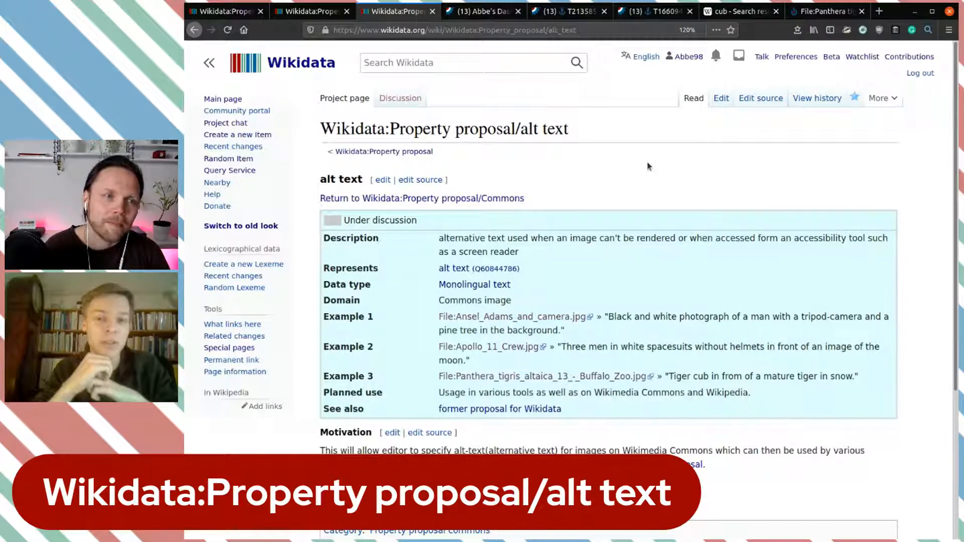
Examine the comments and description of Phabricator task T213585 about defaulting to structured data alt text.
left_click(580, 13)
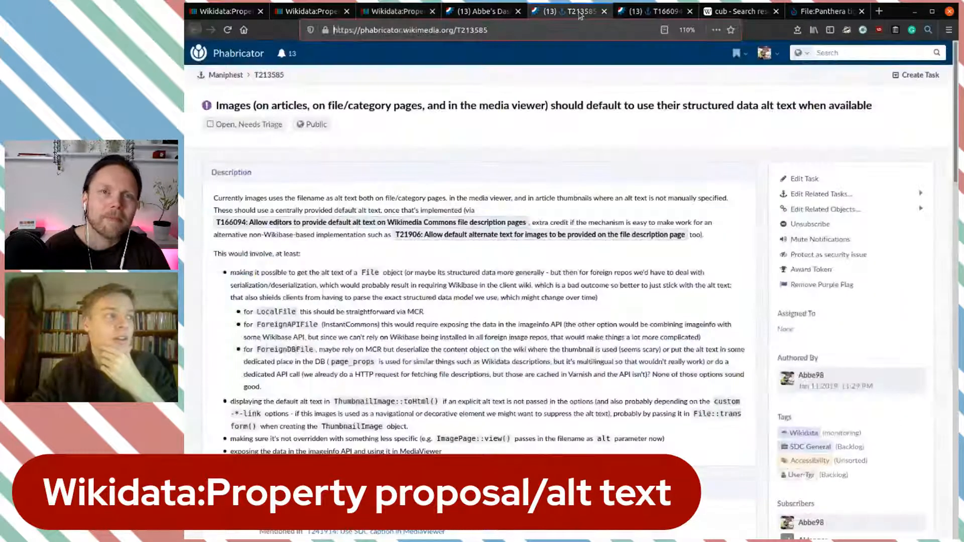
scroll(672, 194, "down", 20)
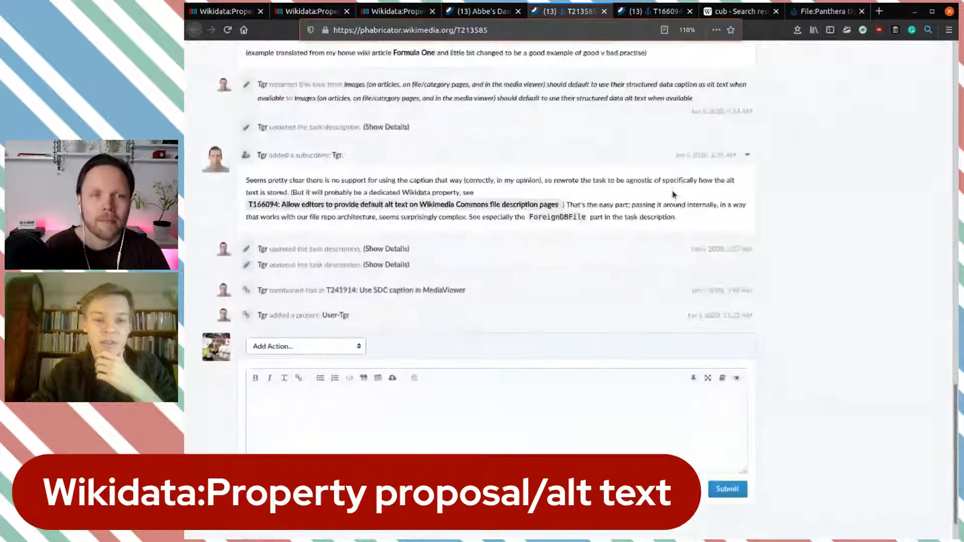
scroll(858, 384, "up", 4)
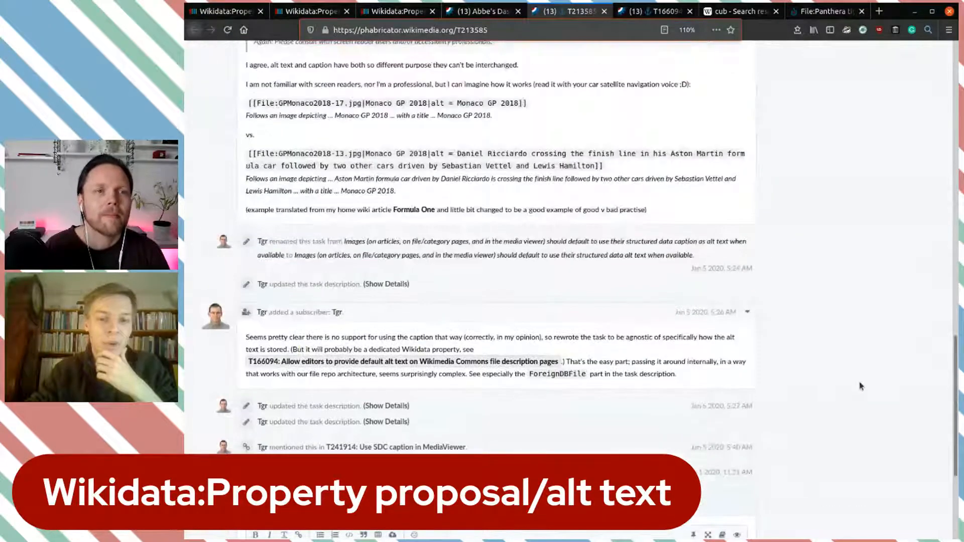
scroll(860, 385, "up", 5)
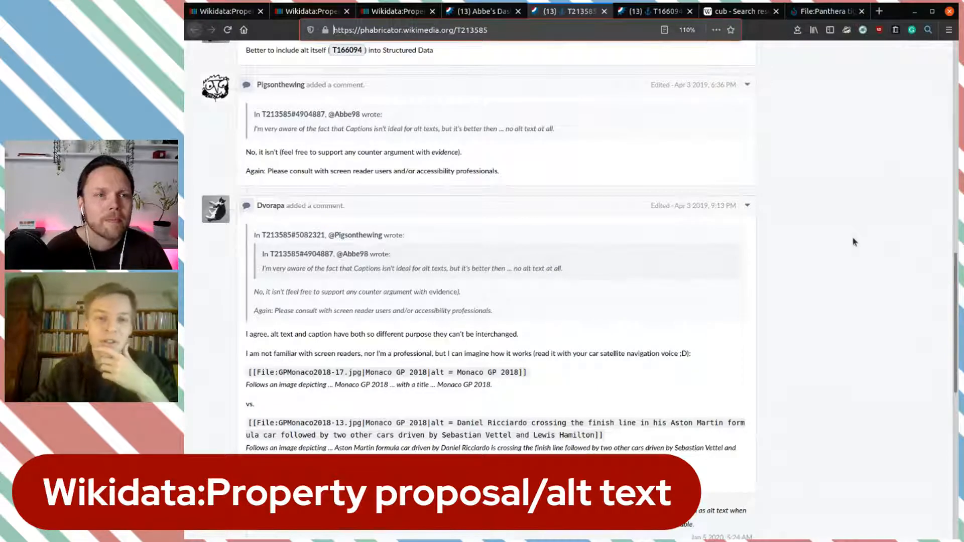
scroll(854, 242, "up", 15)
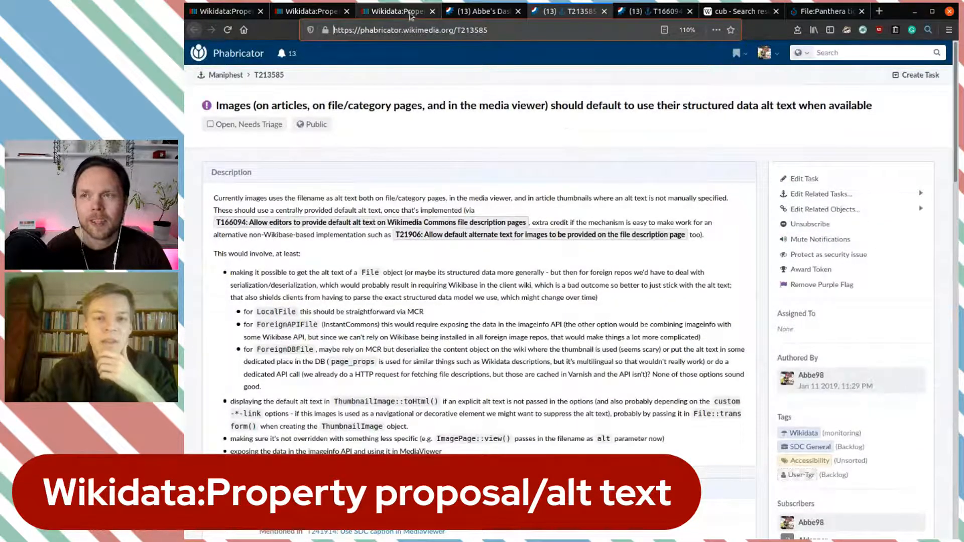
Switch to the Phabricator dashboard and close the page with the search results for cub.
left_click(484, 15)
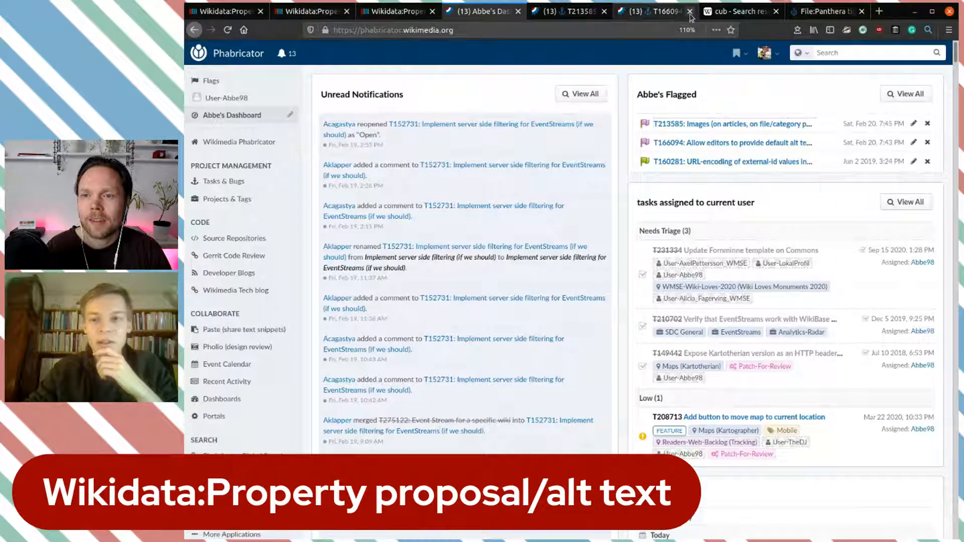
left_click(775, 11)
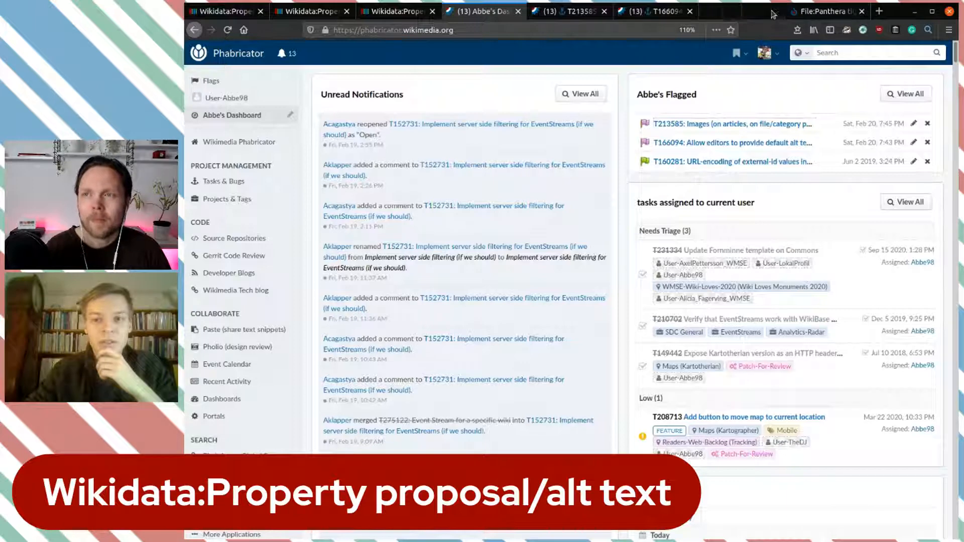